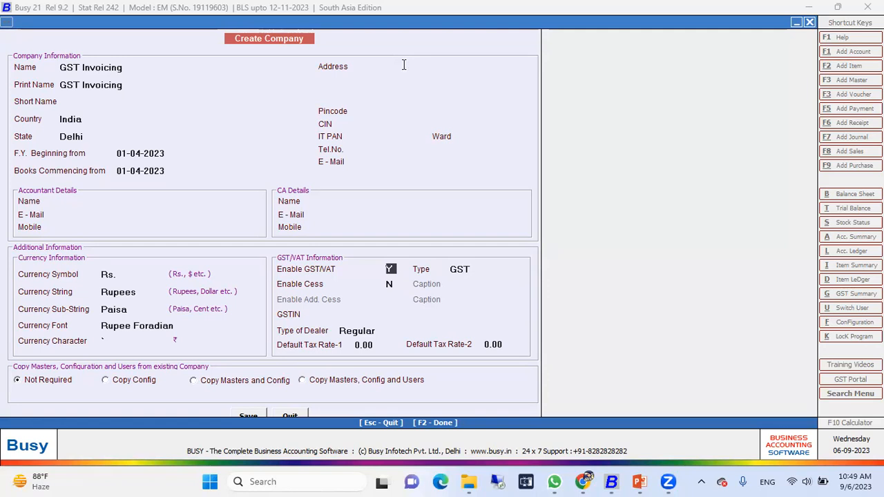
Keep GST/VAT enabled with type GST for the new company and leave Enable Cess set to N
key("Return")
key("Return")
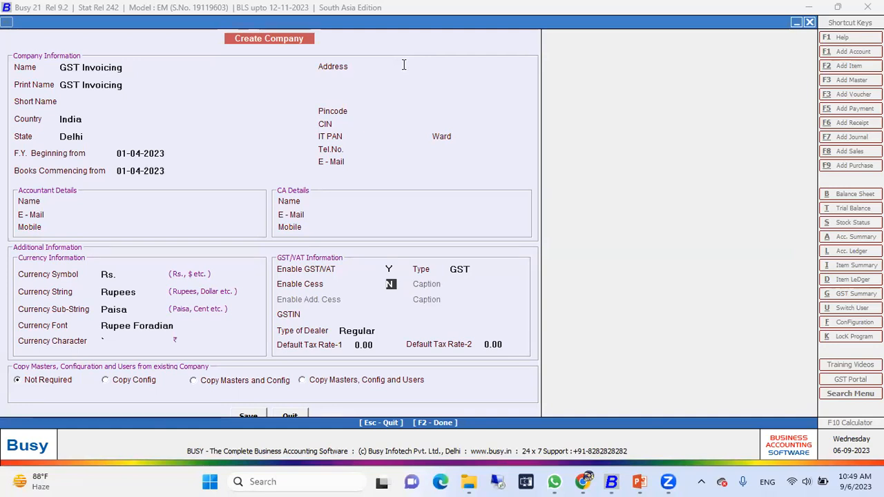
key("y")
key("n")
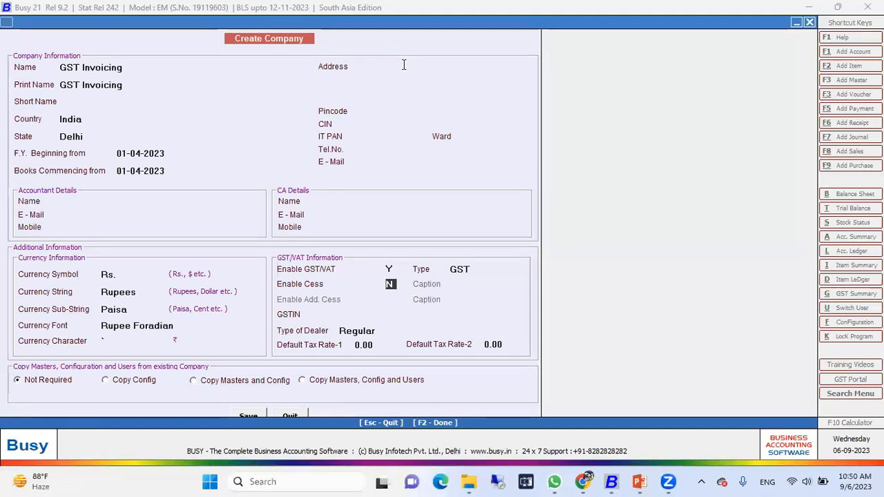
key("Return")
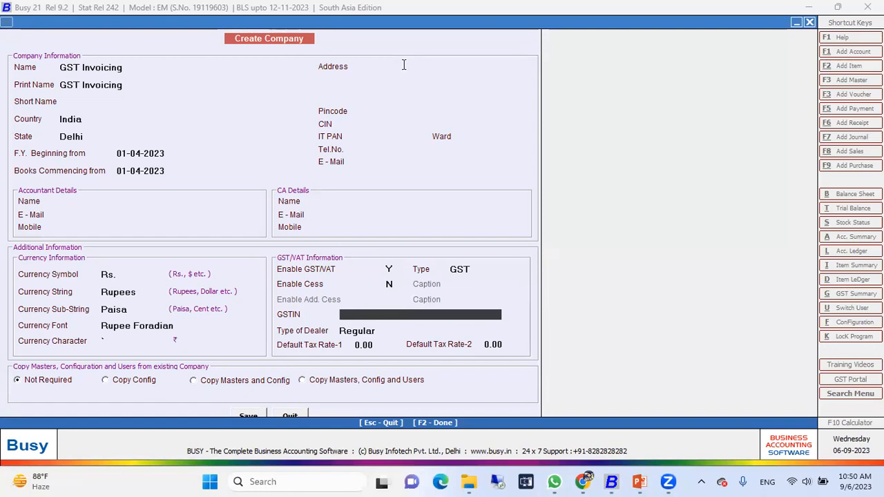
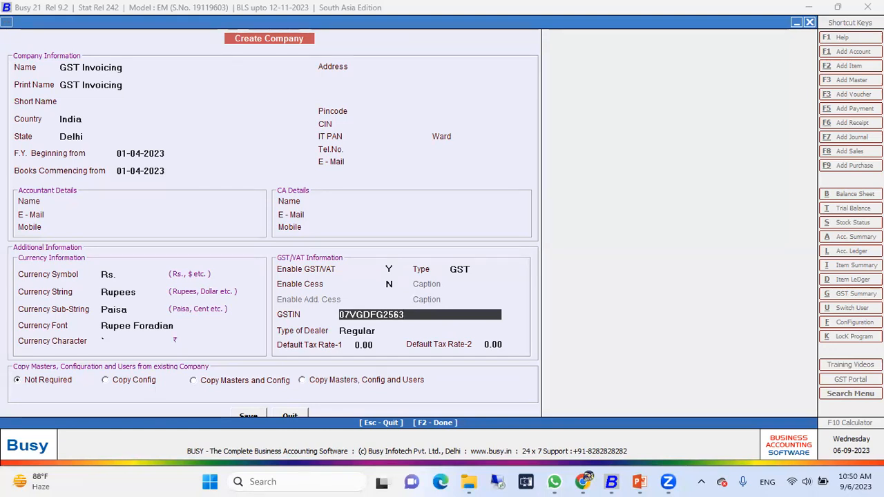
Enter the company's GSTIN and choose Regular as its type of dealer
key("Return")
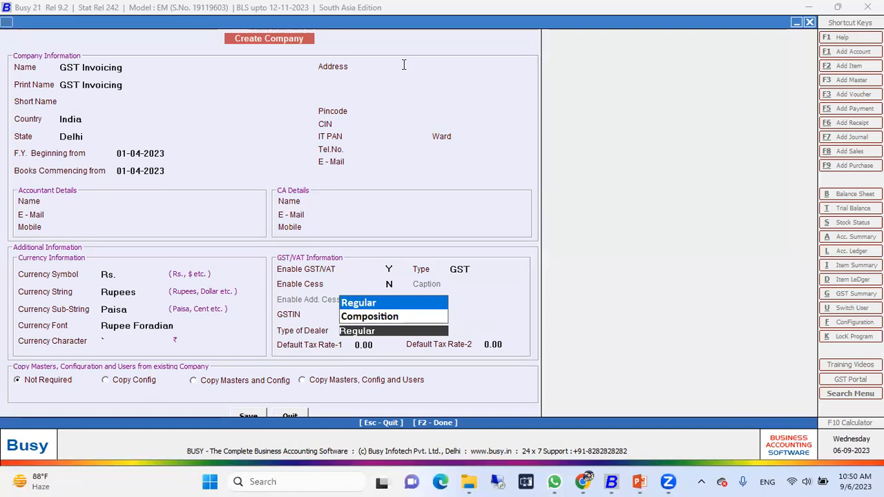
key("Return")
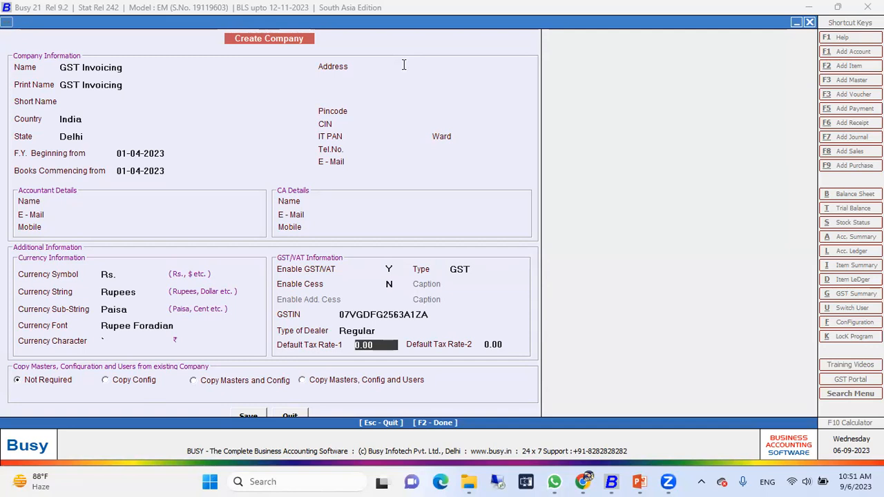
Accept the default tax rates, save the new company and open it without creating a SuperUser
key("Return")
key("Return")
key("Return")
key("Return")
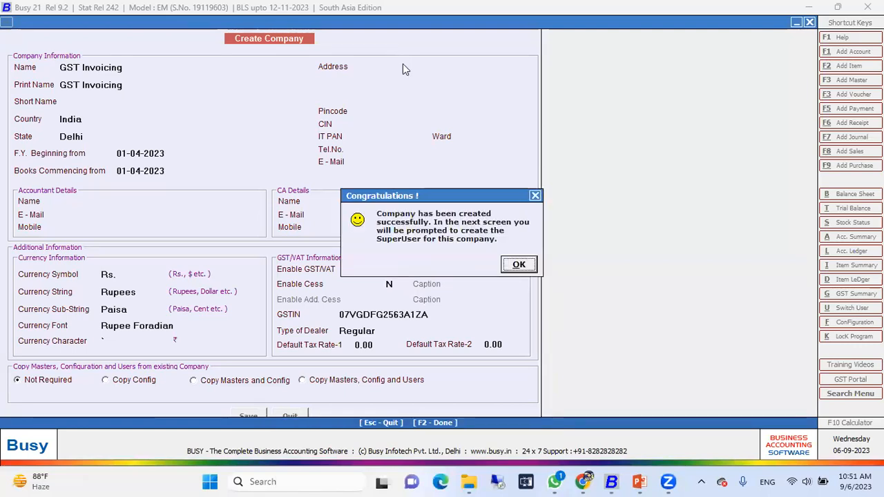
key("Return")
key("n")
key("Return")
key("Return")
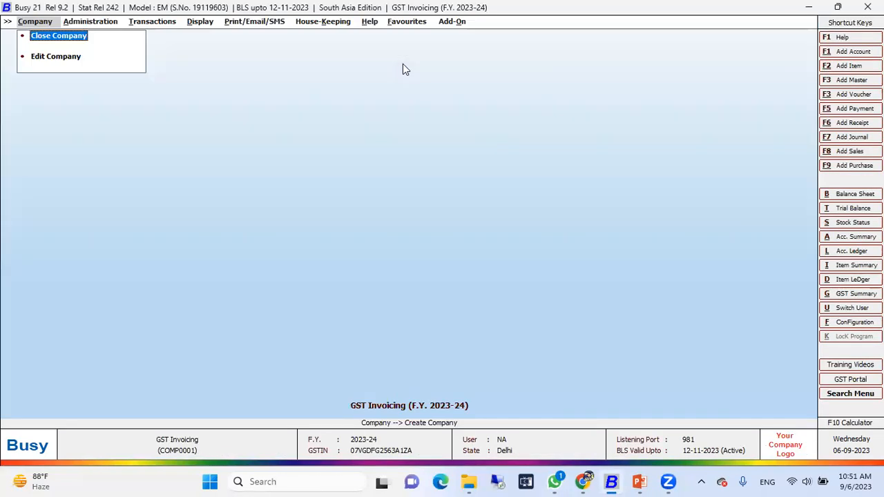
Look through the company's available masters, from Account down to Tax Category
key("Right")
key("Return")
key("Down")
key("Down")
key("Down")
key("Down")
key("Down")
key("Down")
key("Down")
key("Down")
key("Down")
key("Down")
key("Down")
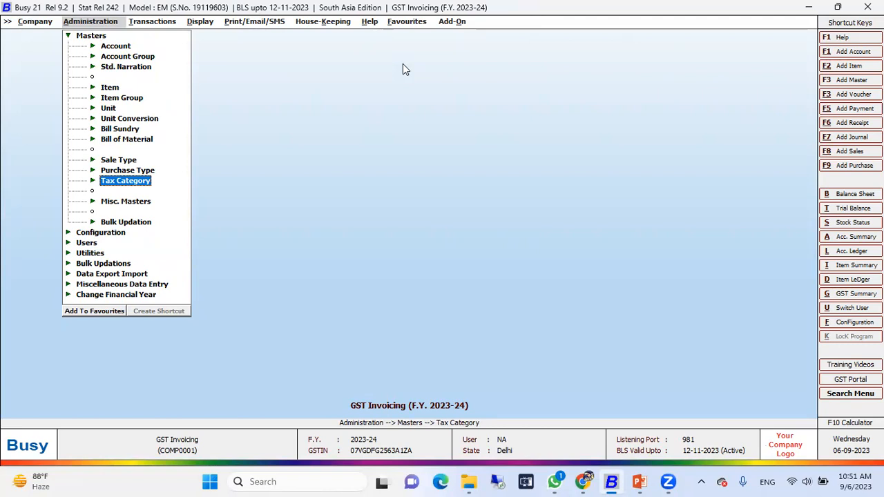
Look through the reports that can be displayed, as far as GST Reports
key("Right")
key("Right")
key("Down")
key("Down")
key("Down")
key("Down")
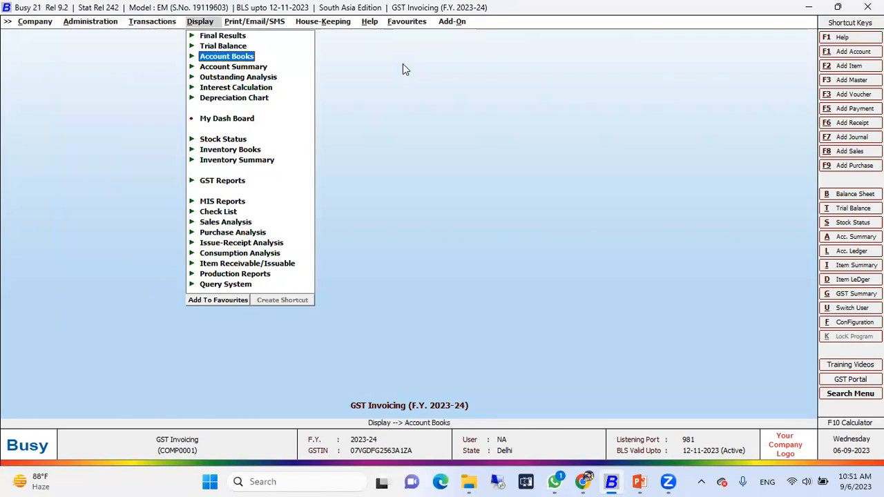
key("Down")
key("Down")
key("Down")
key("Down")
key("Down")
key("Down")
key("Down")
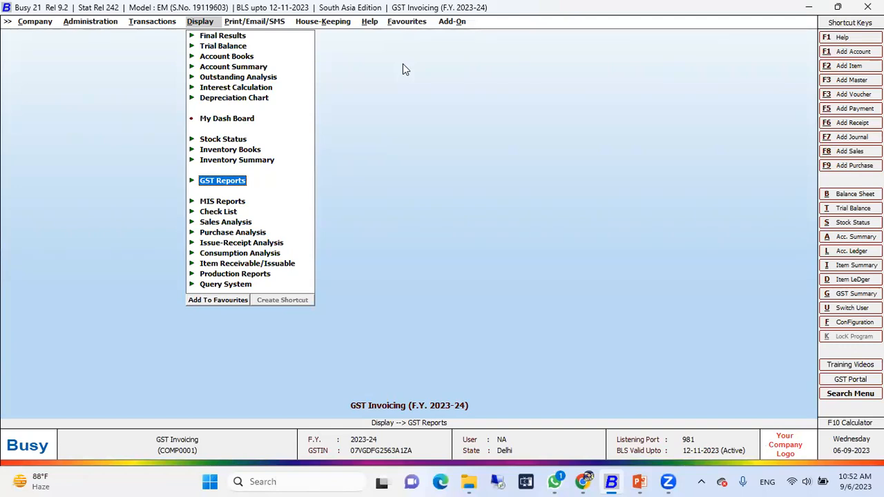
Review the GST/VAT configuration under Features / Options and leave it without changing anything
key("Left")
key("Left")
key("Left")
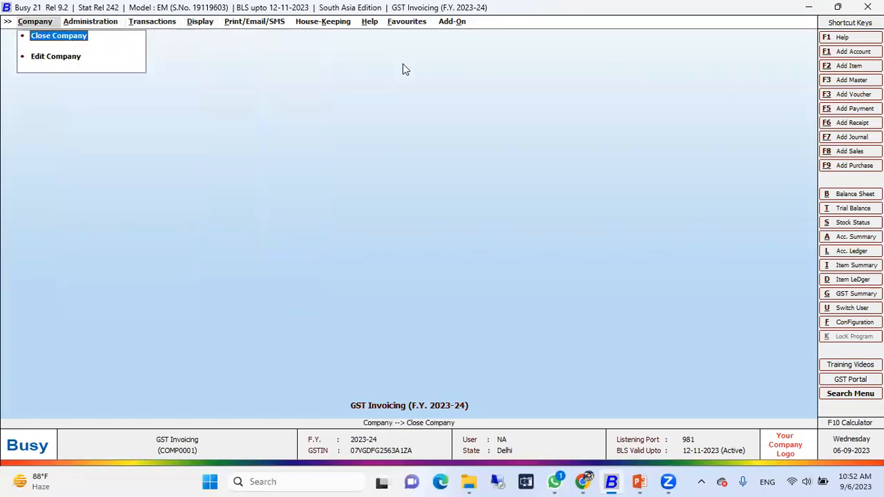
key("Right")
key("Up")
key("Up")
key("Up")
key("Up")
key("Up")
key("Up")
key("Up")
key("Up")
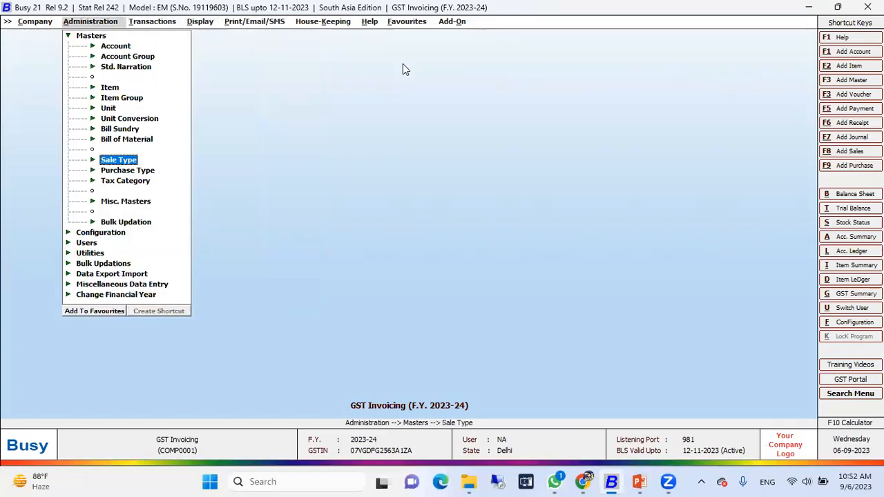
key("Up")
key("Up")
key("Up")
key("Up")
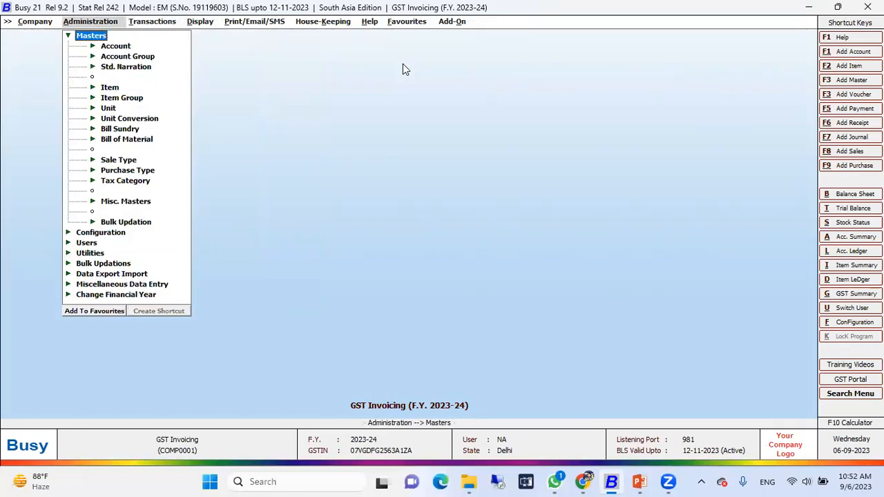
key("Left")
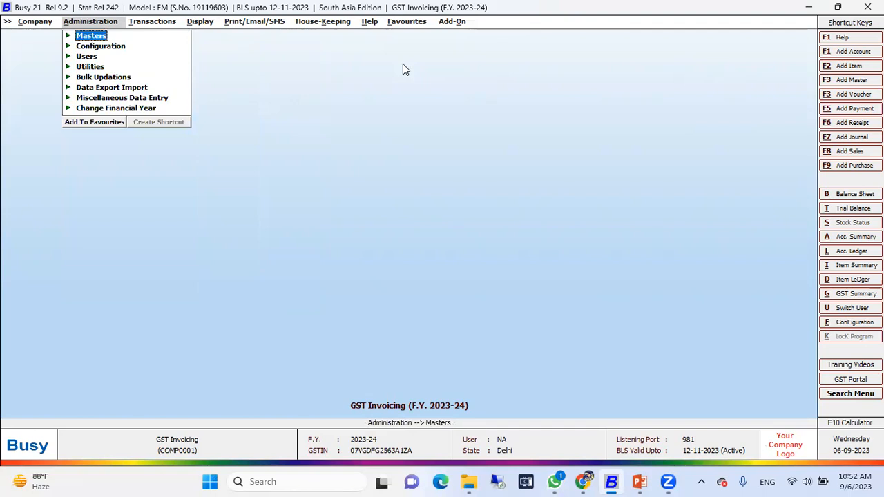
key("Down")
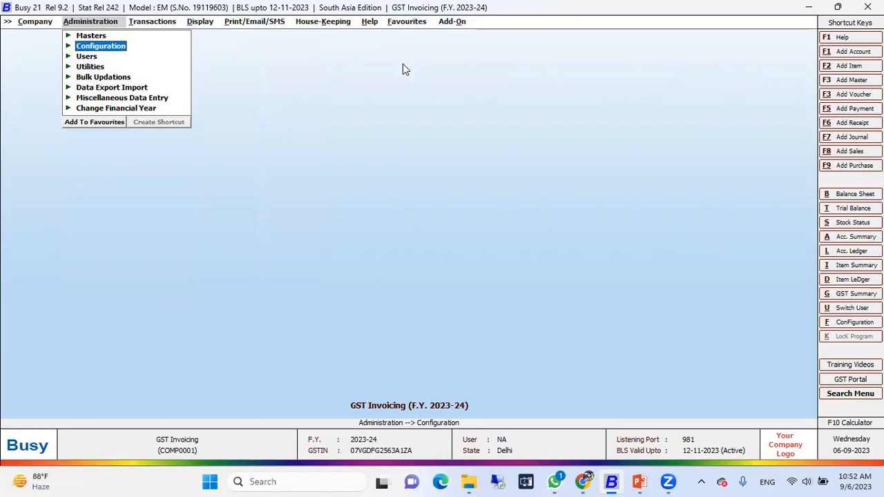
key("Right")
key("Return")
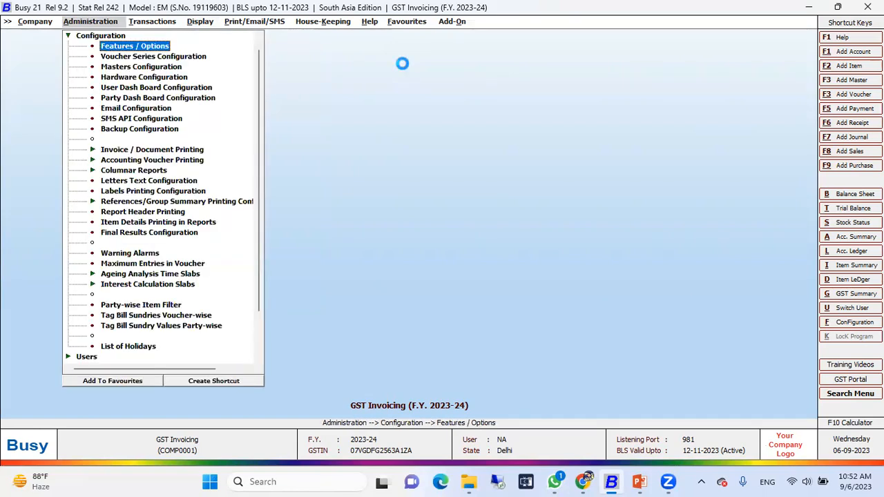
key("Down")
key("Down")
key("Down")
key("Down")
key("Down")
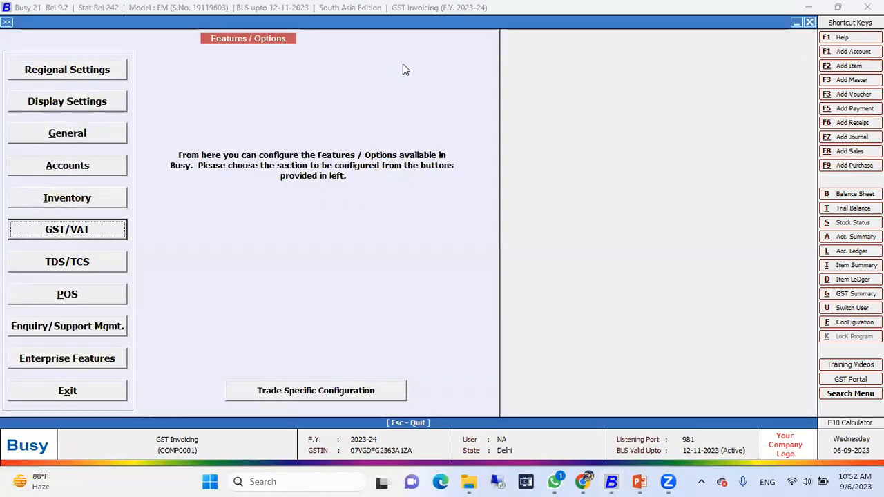
key("Return")
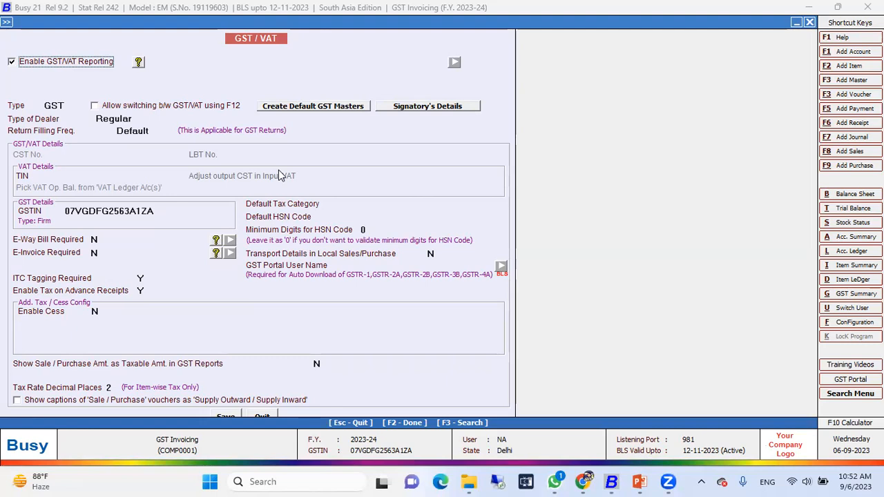
key("Escape")
key("Escape")
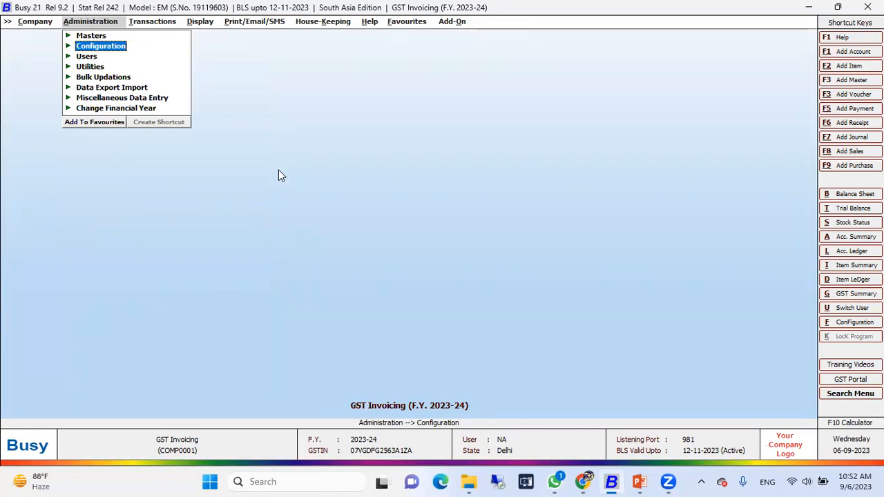
Start a new account master named OM Enterprise and accept the same text as its print name
key("Up")
key("Return")
key("Down")
key("Up")
key("Return")
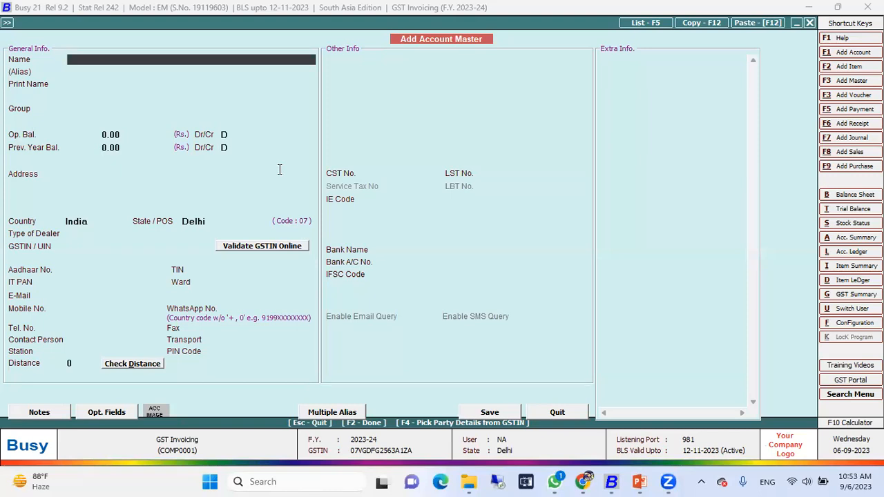
type("OM Enterprise")
key("Return")
key("Return")
Assign the OM Enterprise account to the Sundry Creditors group and keep its opening balances at 0.00
key("Return")
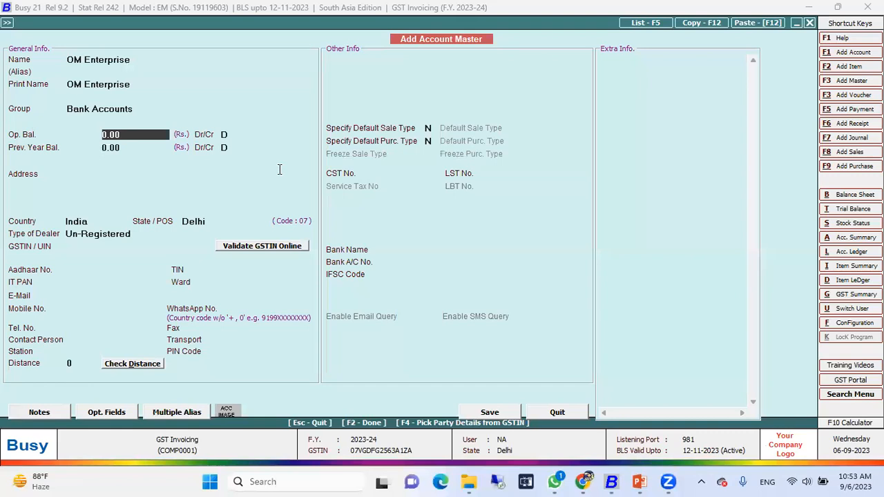
key("Up")
type("de")
key("BackSpace")
key("BackSpace")
type("cre")
key("Down")
key("Down")
key("Return")
key("Return")
key("Return")
key("Return")
key("Return")
key("Up")
key("Return")
key("Return")
key("Return")
key("Return")
key("Return")
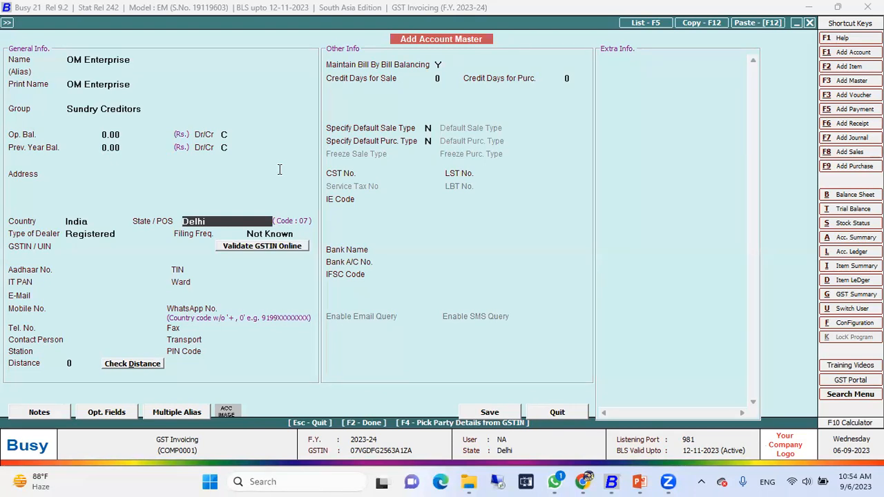
Reselect Delhi as the State/POS of the OM Enterprise account
key("Return")
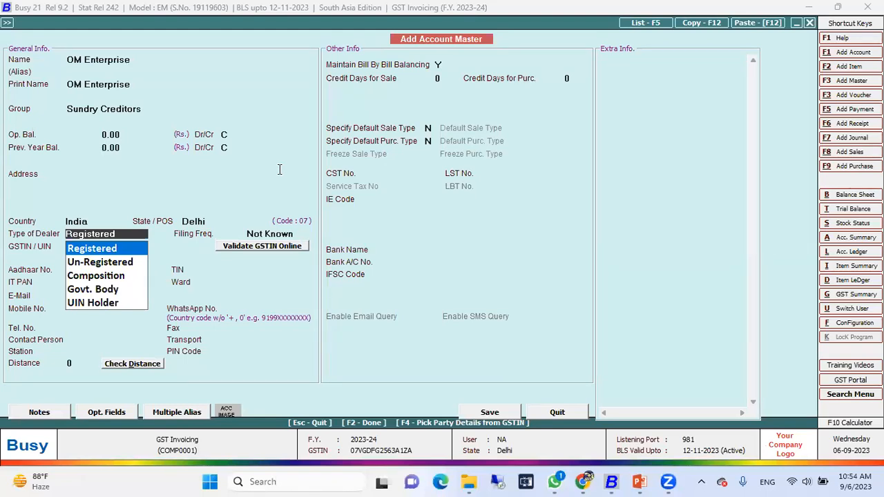
key("shift+Tab")
key("space")
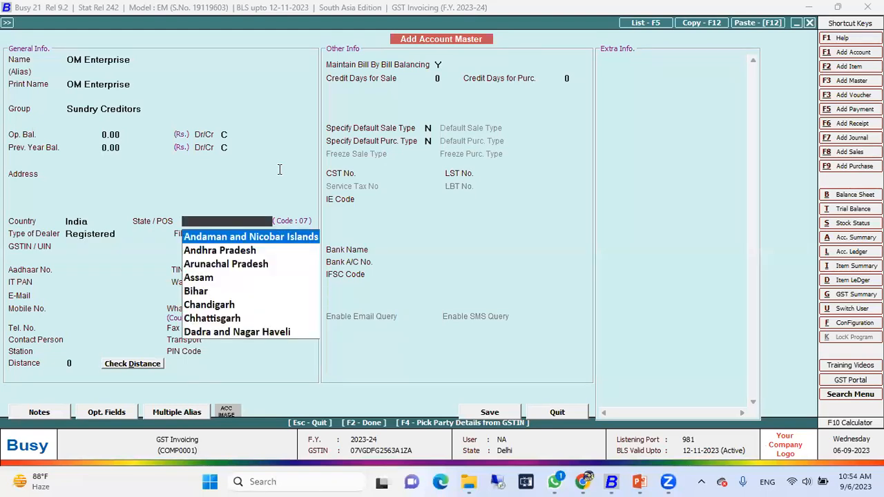
key("Return")
key("shift+Tab")
key("shift+Tab")
key("Return")
type("de")
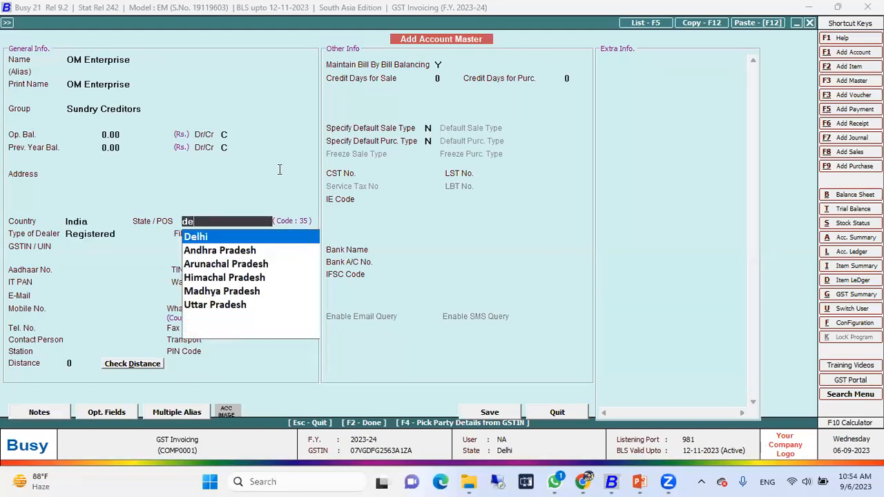
key("Return")
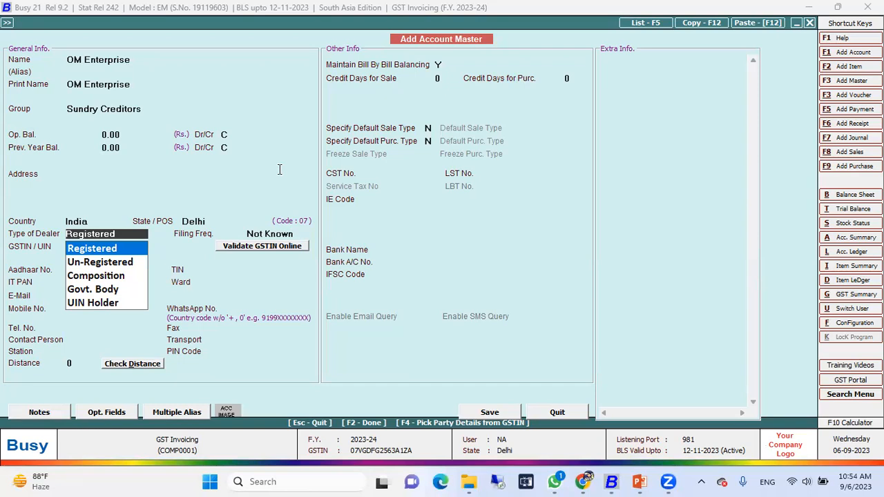
Keep the dealer type Registered and filing frequency Not Known, and enter the party's full 15-digit GSTIN with state code 08
key("Return")
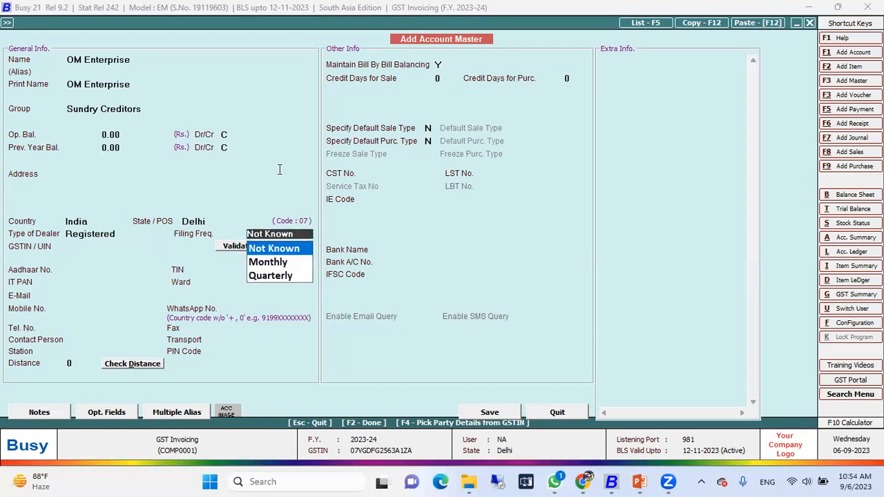
key("Return")
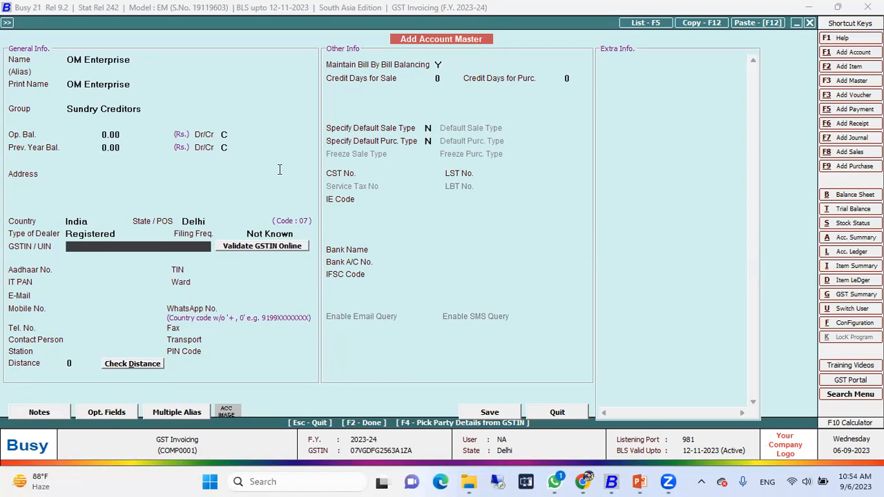
key("Return")
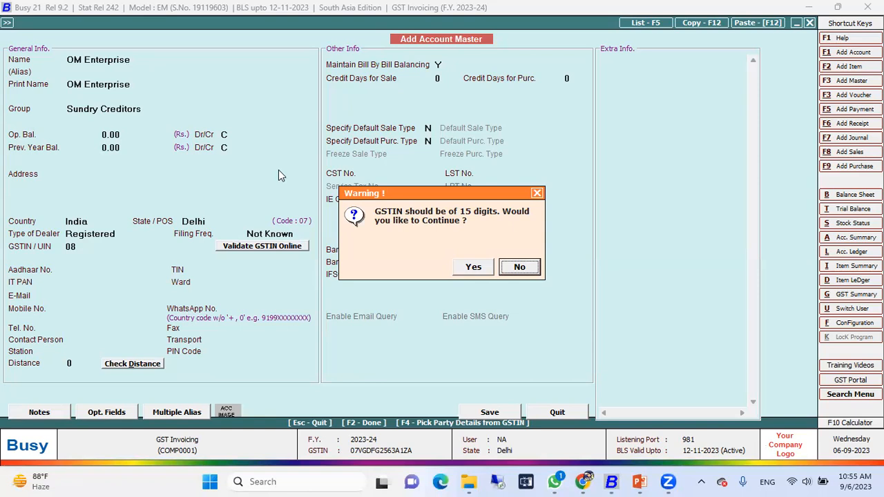
key("Return")
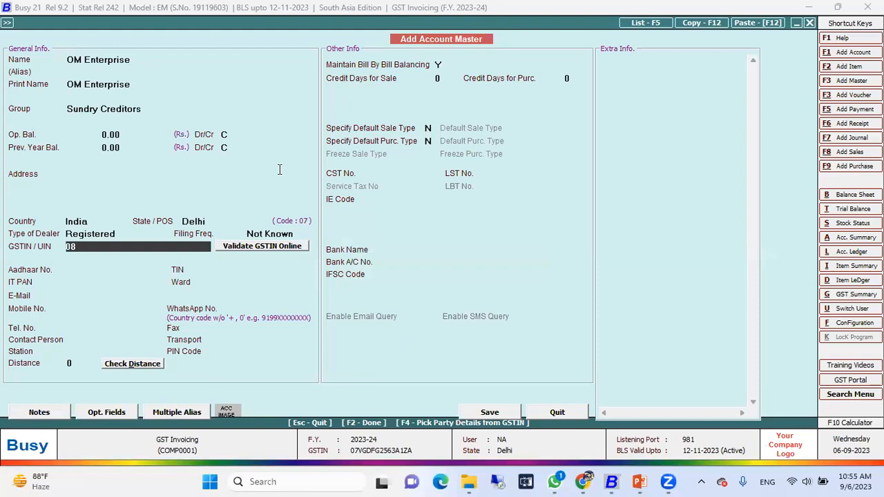
key("Return")
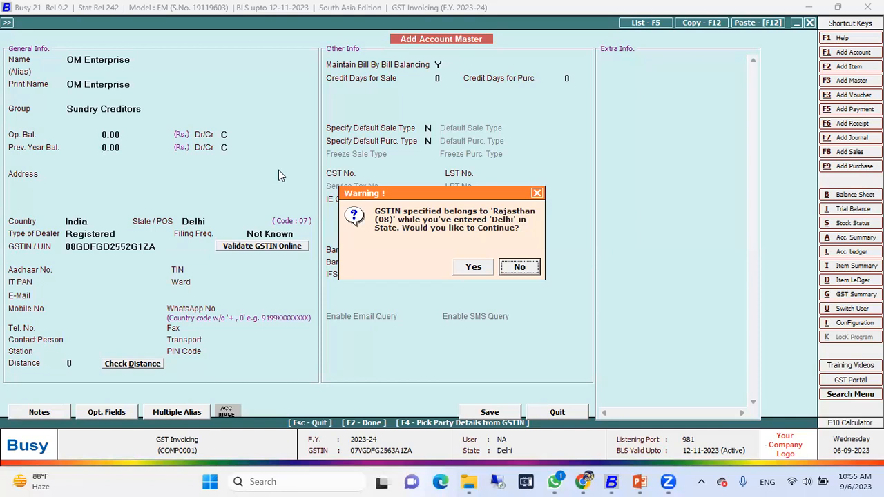
Decline the state mismatch, change the account's State/POS to Rajasthan and return to the GSTIN field
key("Return")
key("shift+Tab")
key("shift+Tab")
key("shift+Tab")
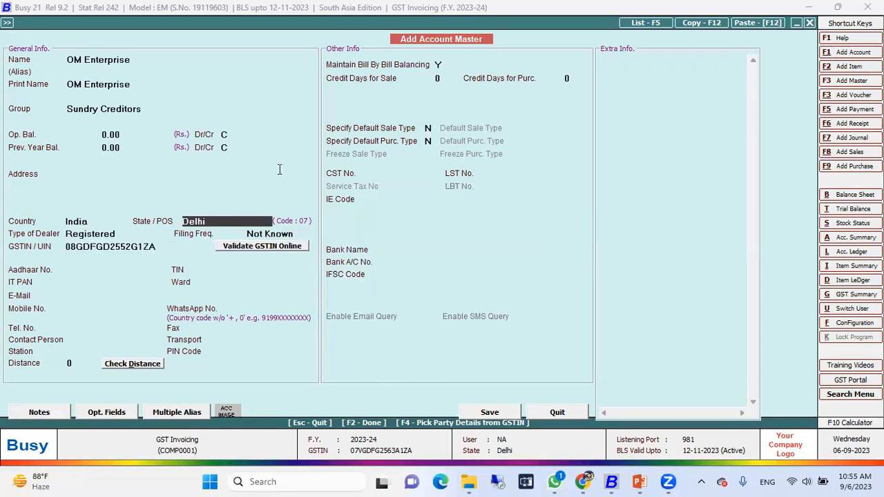
key("BackSpace")
type("r")
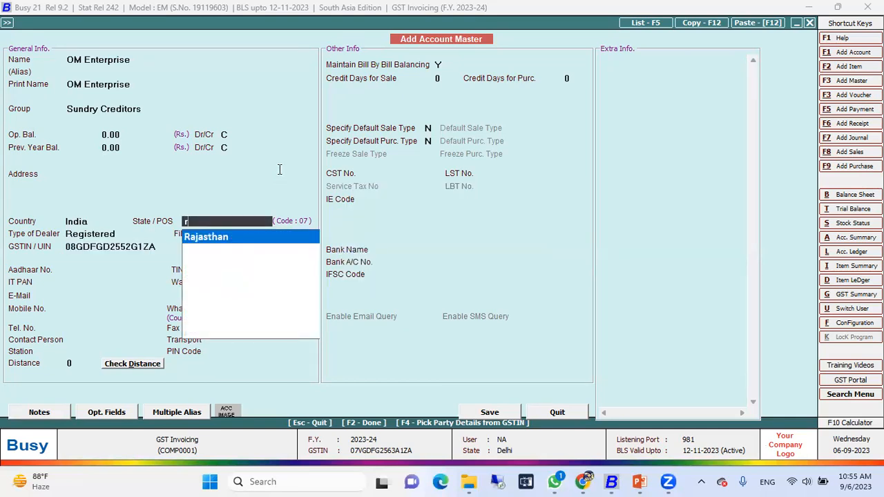
key("Return")
Accept the entered GSTIN, run its online validation, and save the OM Enterprise account master
key("Return")
key("Return")
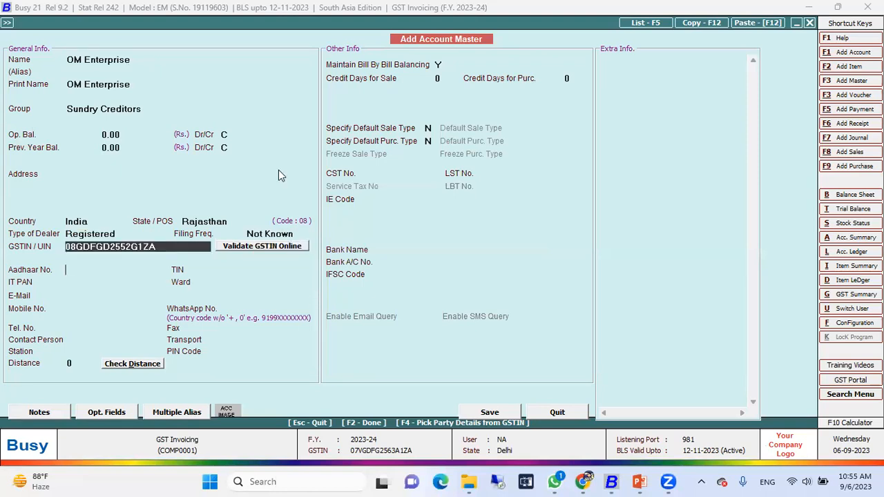
key("Return")
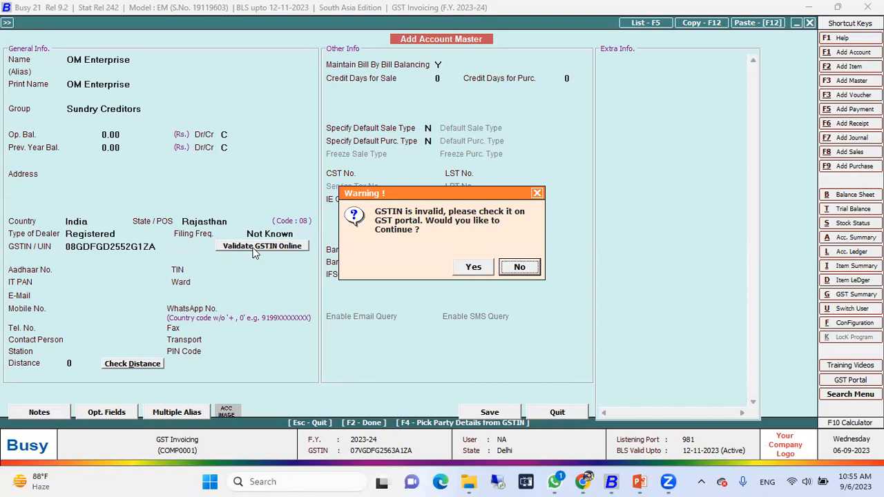
left_click(458, 262)
left_click(268, 249)
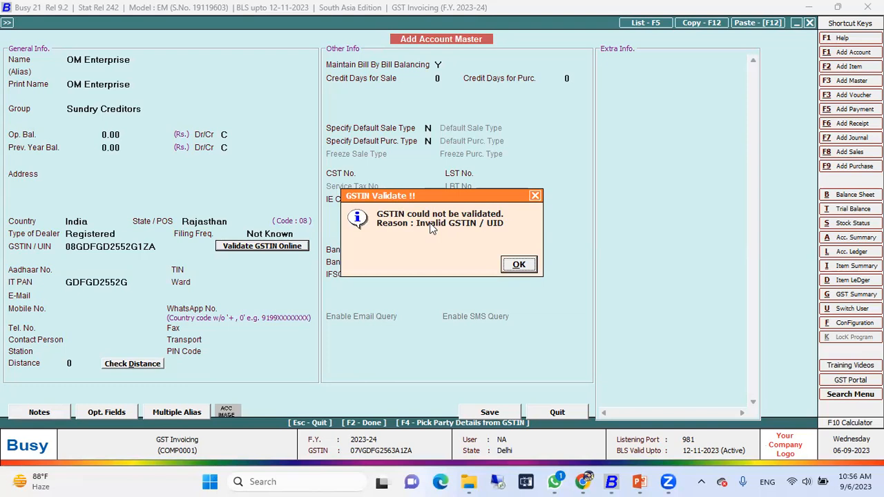
left_click(518, 263)
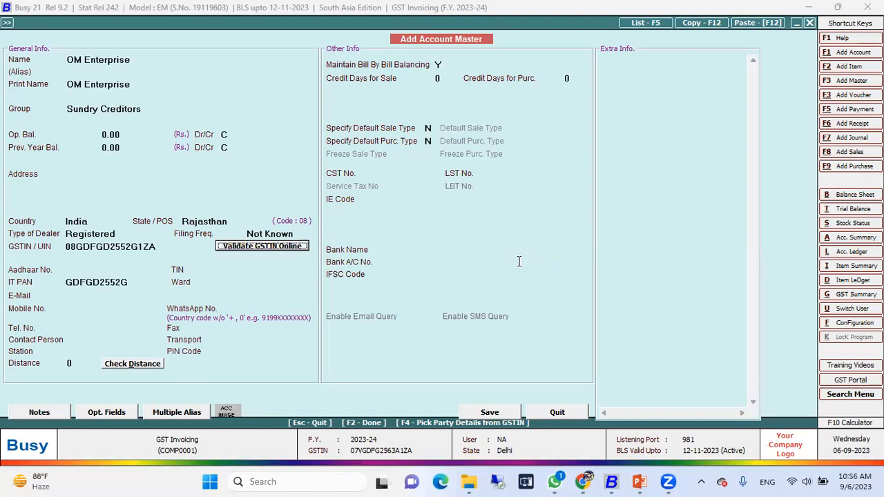
left_click(479, 416)
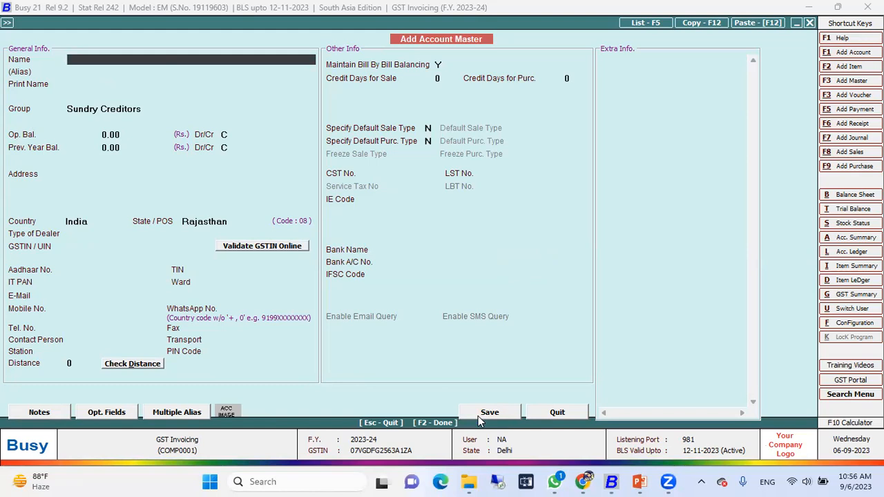
Name the new account JJ Trading, leaving the alias blank and keeping JJ Trading as the print name
type("JJ Trading")
key("Return")
key("Return")
key("Return")
Assign the JJ Trading account to the Sundry Debtors group
type("de")
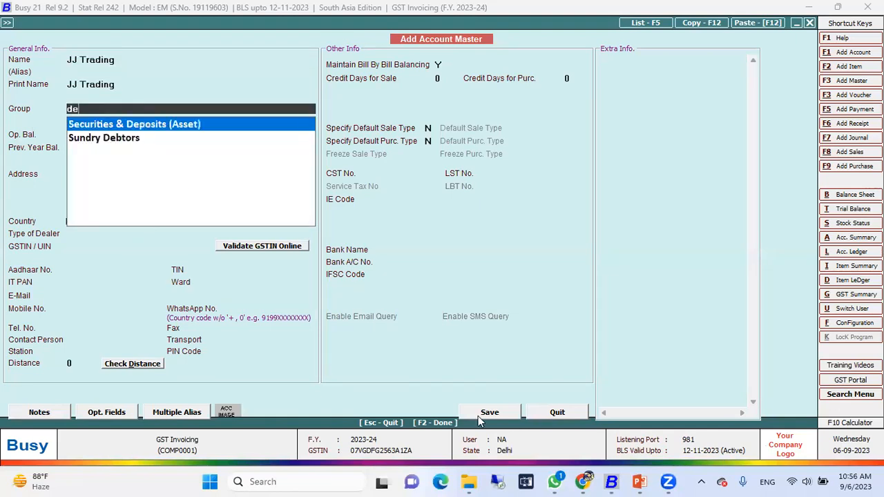
key("Down")
key("BackSpace")
key("BackSpace")
type("cre")
key("Down")
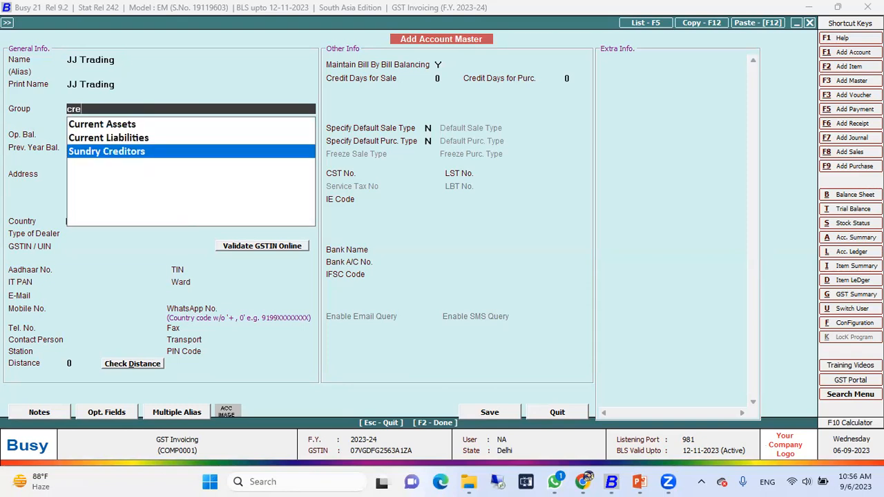
key("BackSpace")
key("BackSpace")
type("e")
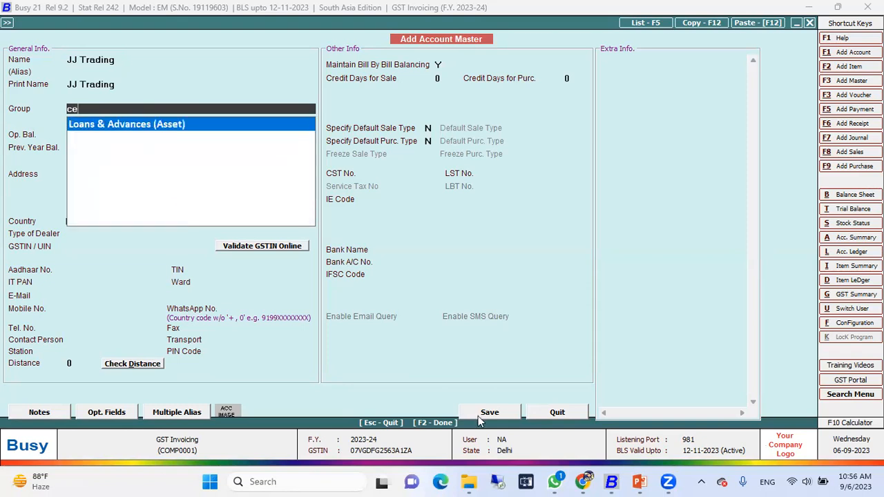
key("BackSpace")
key("BackSpace")
type("deb")
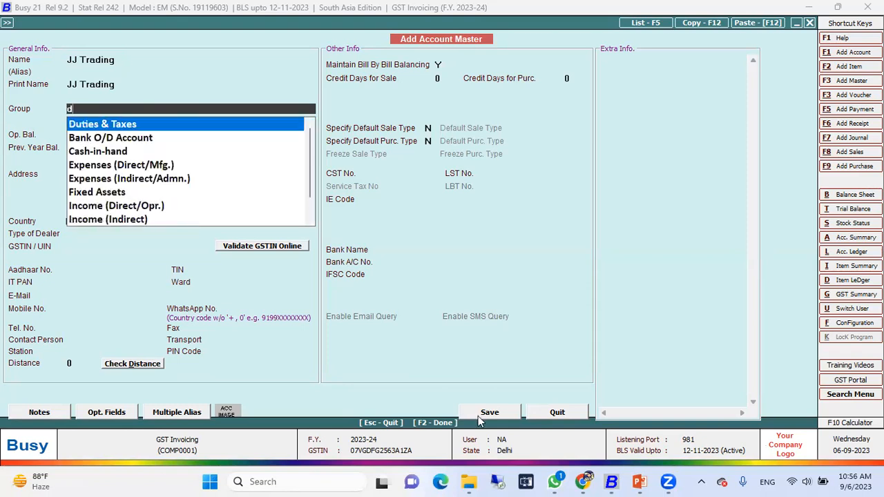
key("Return")
key("Return")
key("Return")
key("Return")
key("Return")
key("Return")
key("Return")
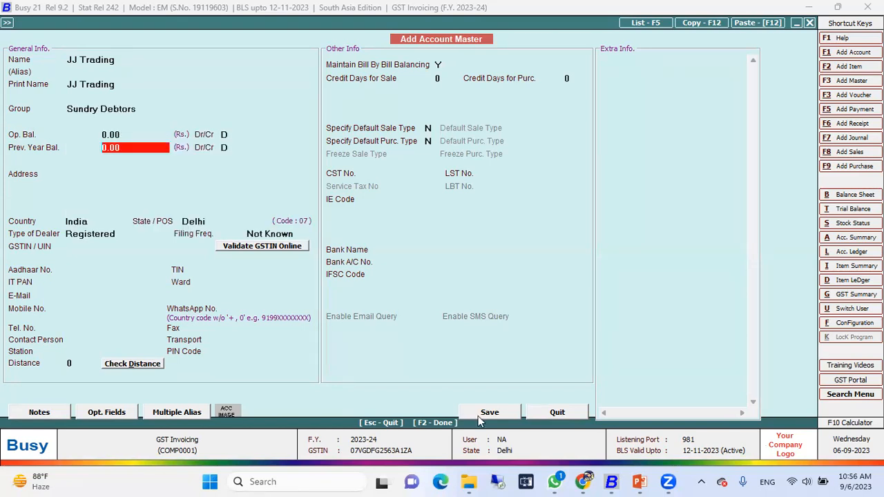
Keep JJ Trading's opening balances at 0.00, State/POS Delhi, dealer type Registered and filing frequency Not Known, and move to its GSTIN
key("Return")
key("Return")
key("Return")
key("Return")
key("Return")
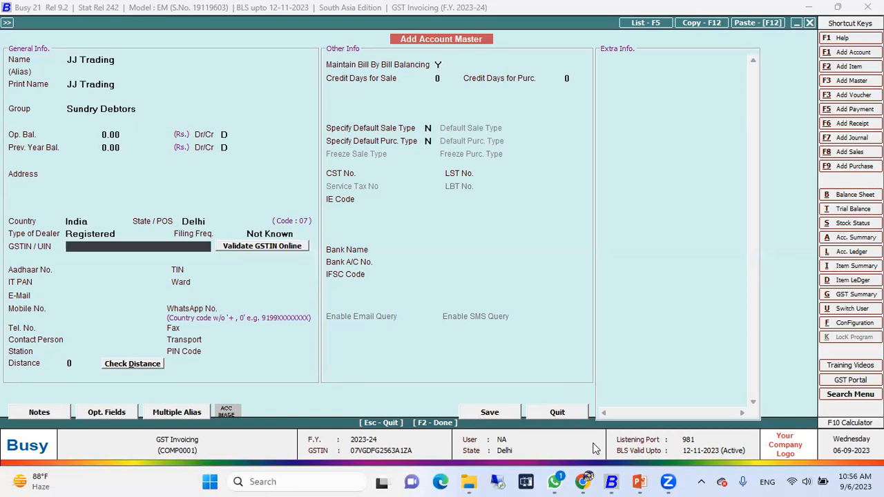
Switch to Chrome and search Google for "delhi party gstin" in a new tab
left_click(583, 482)
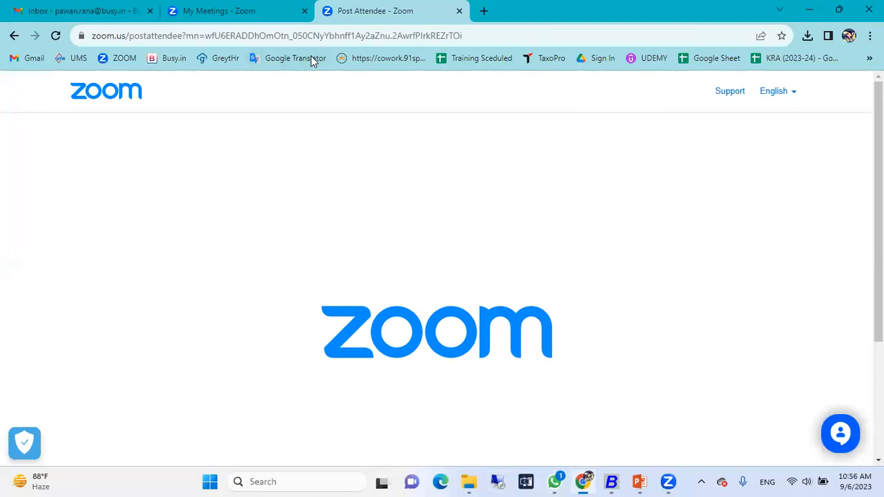
left_click(484, 10)
left_click(473, 32)
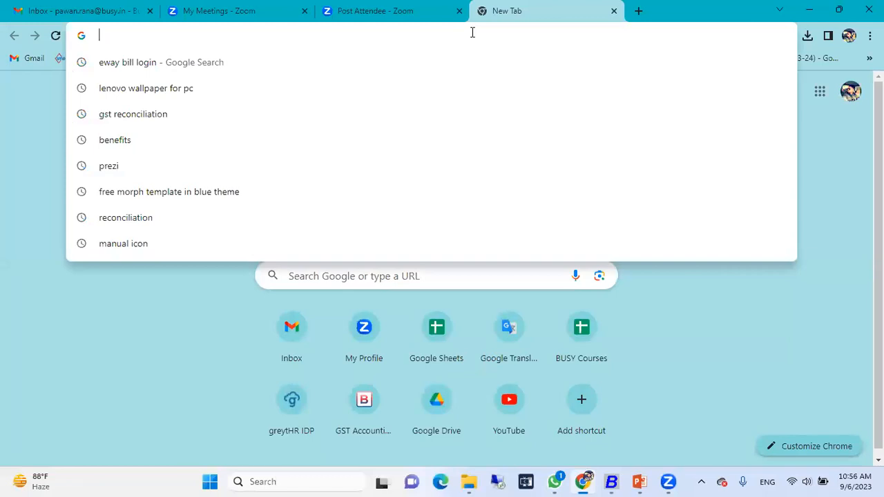
type("deh")
key("BackSpace")
type("lhi")
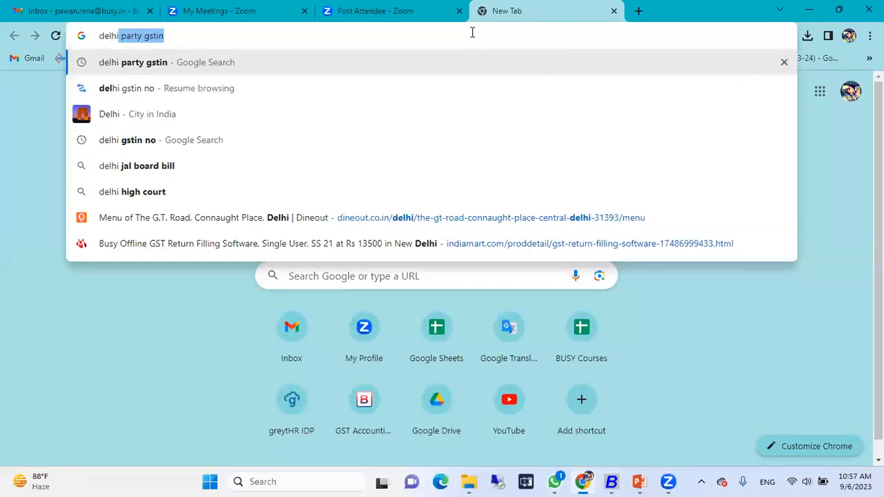
key("Return")
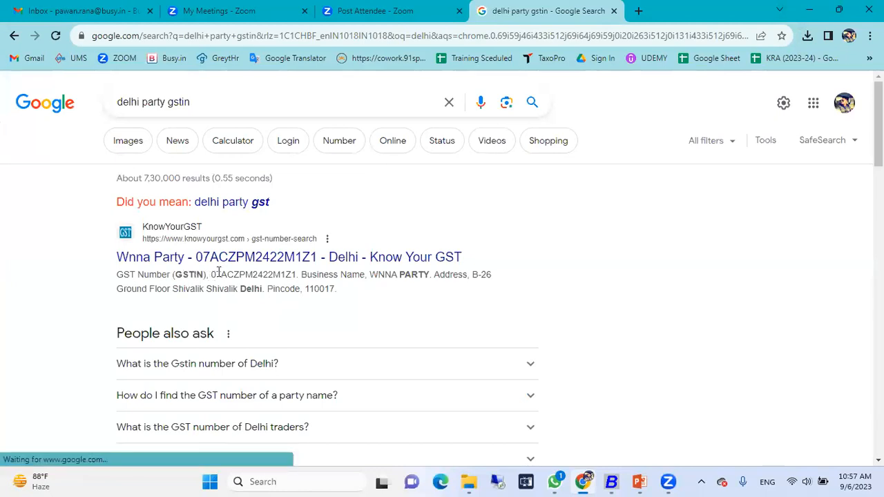
Copy the GSTIN from the first search result and paste it as JJ Trading's GSTIN/UIN in Busy
left_click_drag(212, 273, 295, 273)
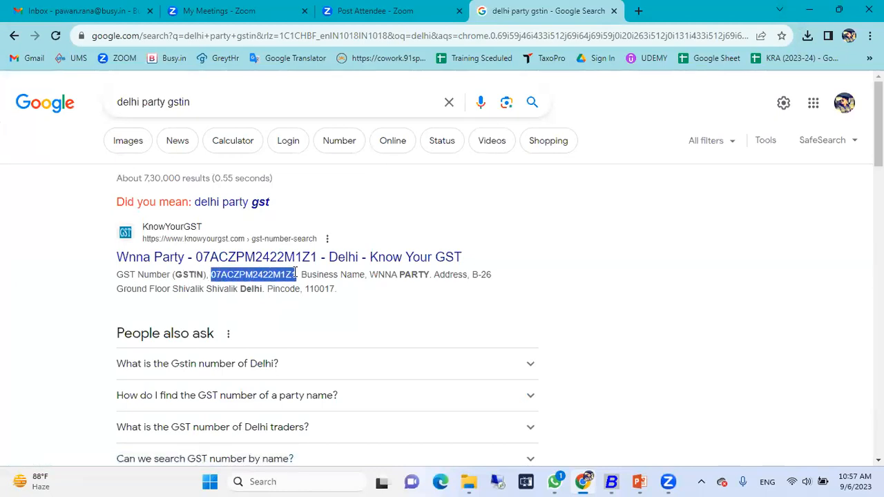
key("ctrl+c")
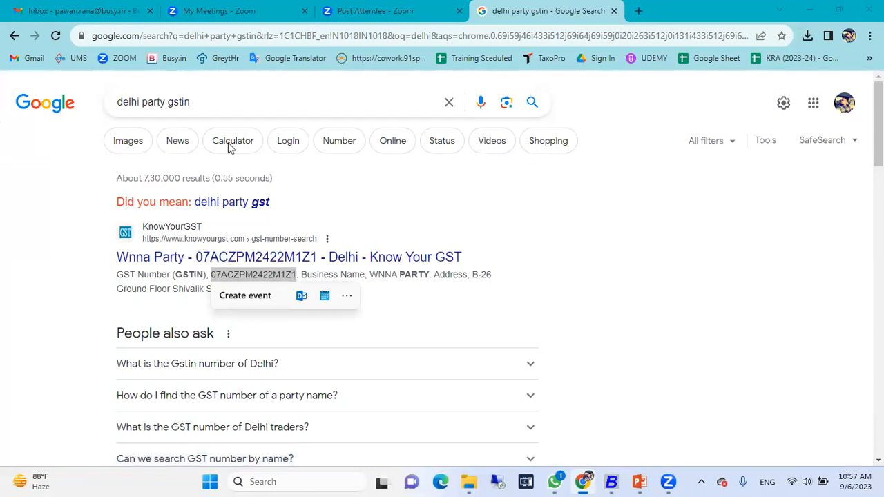
key("alt+Tab")
key("ctrl+v")
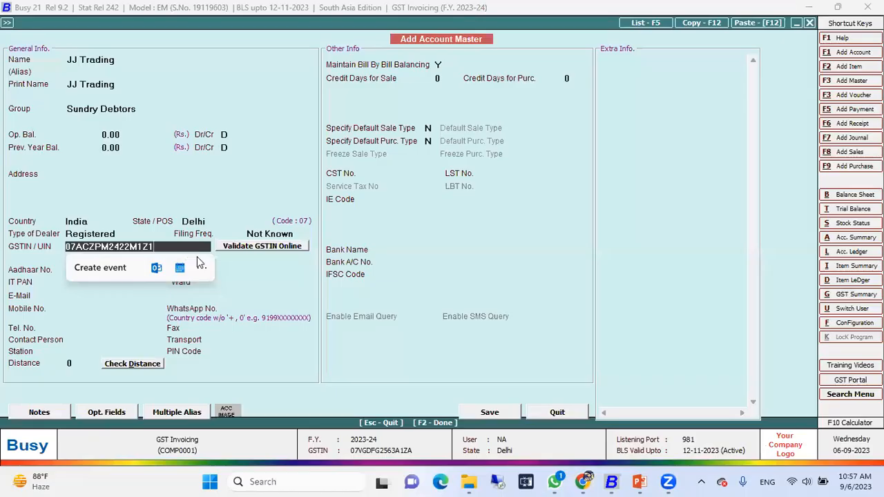
Validate JJ Trading's GSTIN online, update the account with the fetched details, and save it
left_click(259, 247)
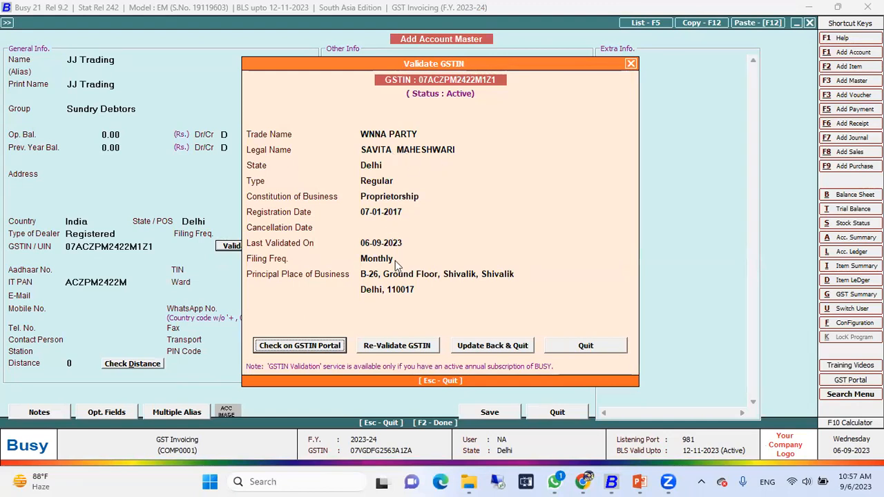
left_click(490, 346)
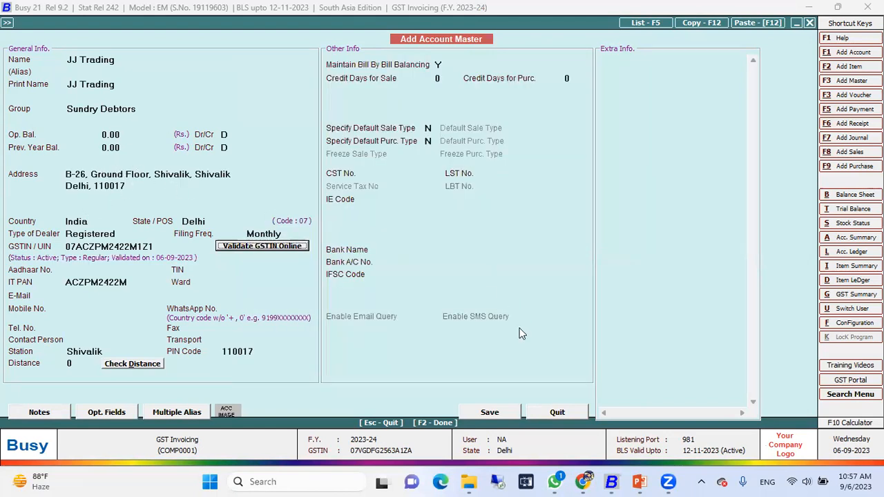
left_click(496, 413)
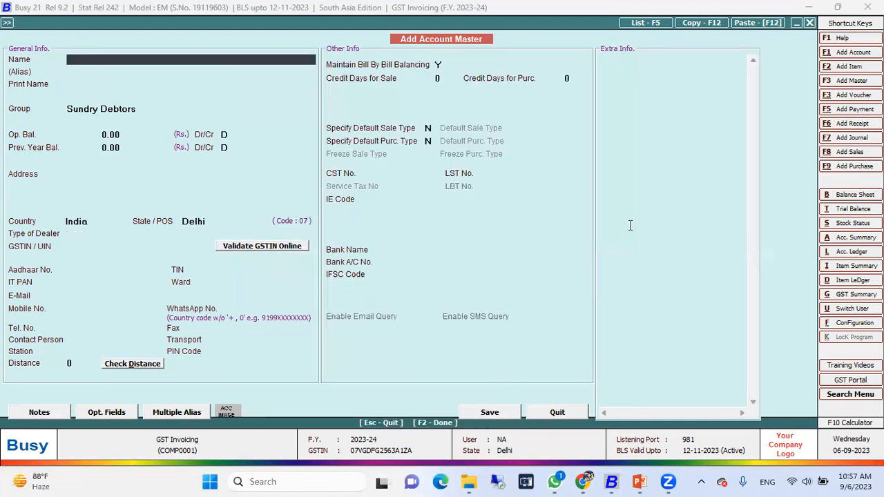
Leave the account form and start adding a new item master
key("Escape")
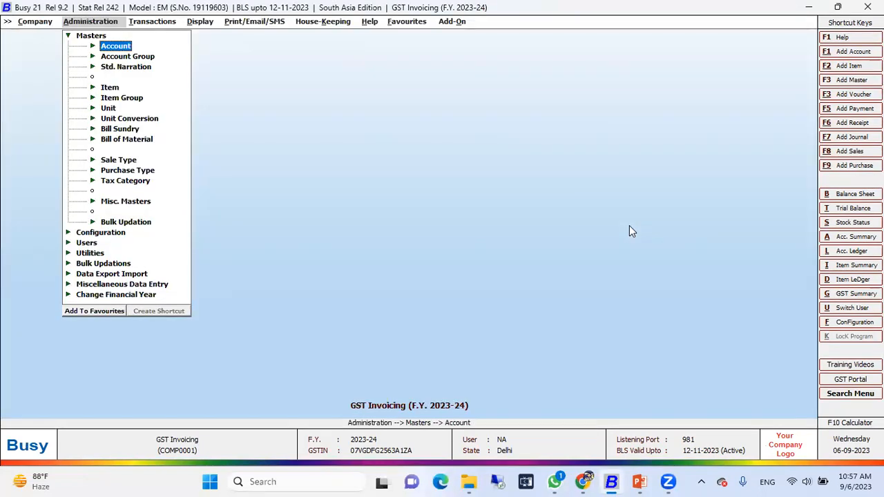
key("Down")
key("Down")
key("Down")
key("Down")
key("Up")
key("Return")
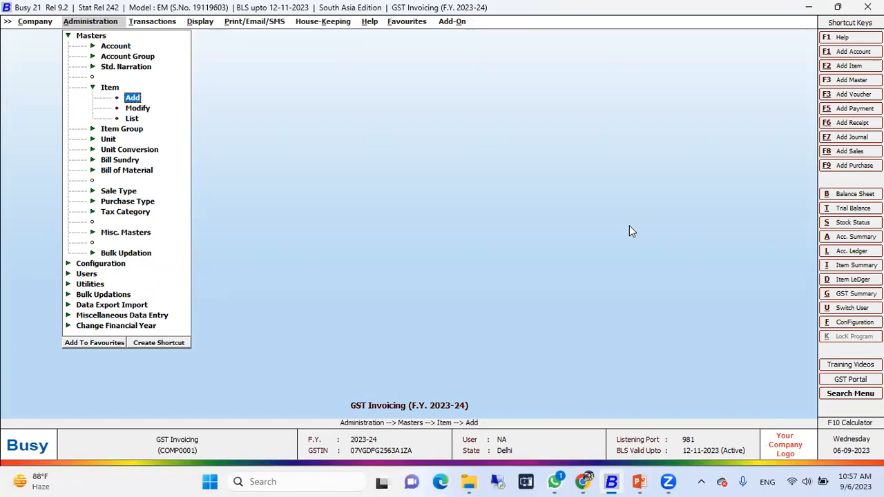
key("Return")
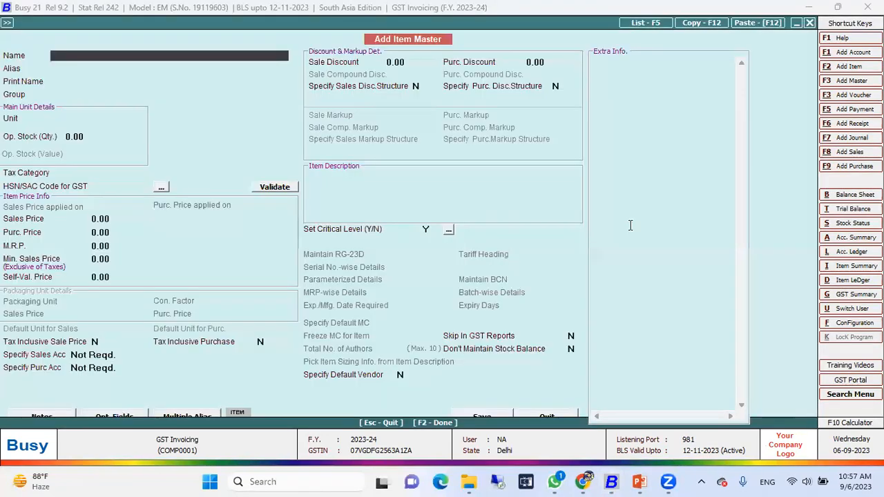
Name the item Air Conditioner 1.5 Ton, with no alias and the same print name
type("Air Conditioner")
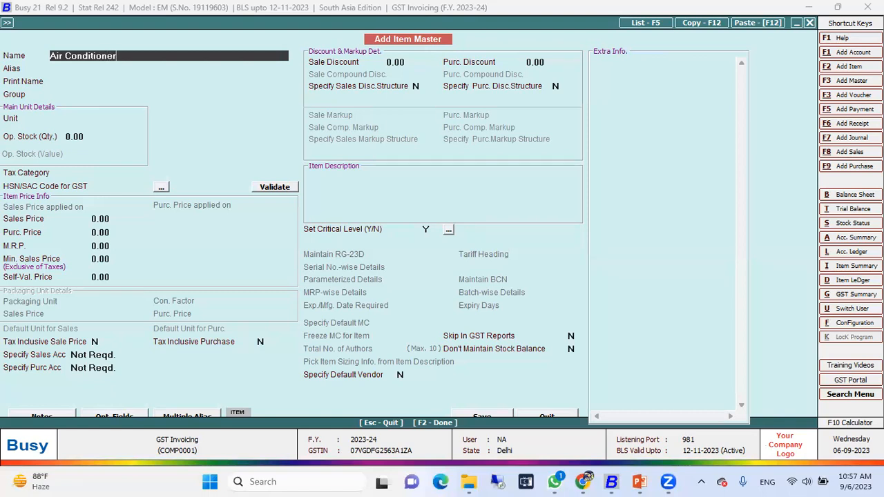
type(" 1.5 Ton")
key("Return")
Set the item's group to General and unit to Pcs., keeping the opening stock quantity at 0.00
key("Return")
key("Return")
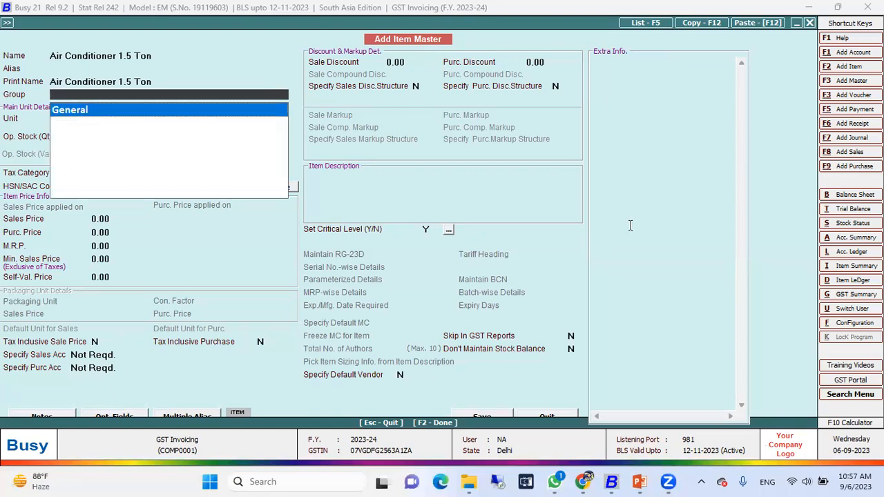
key("Return")
type("pcs")
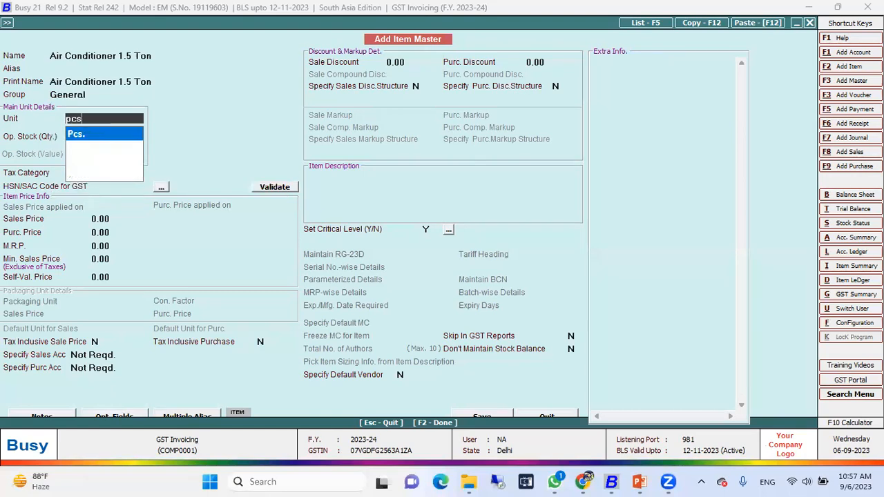
key("Return")
key("Return")
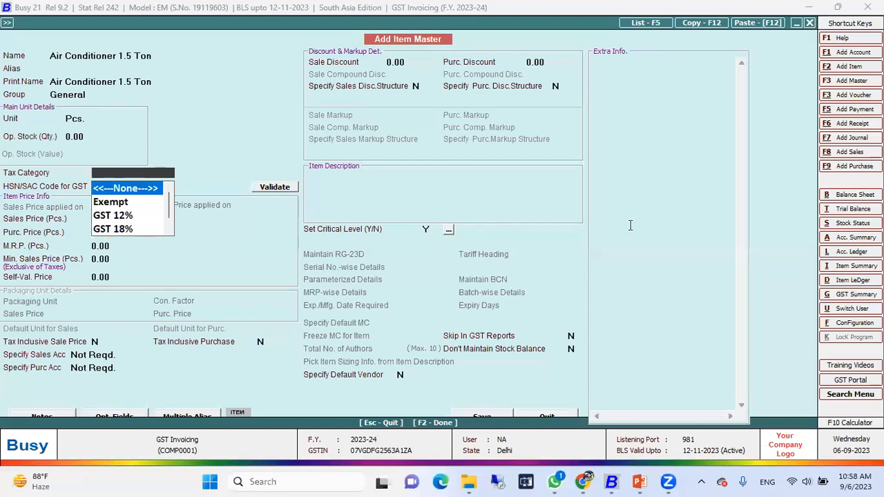
Set the tax category of Air Conditioner 1.5 Ton to GST 28%
key("Down")
key("Down")
key("Down")
key("Down")
key("Down")
key("Down")
key("Up")
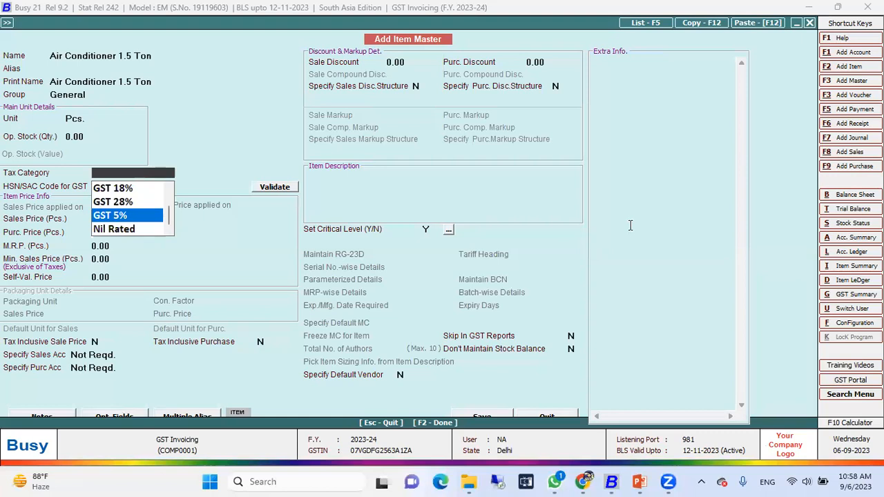
key("Up")
key("Up")
key("Up")
key("Up")
key("Up")
key("Down")
key("Down")
key("Down")
key("Down")
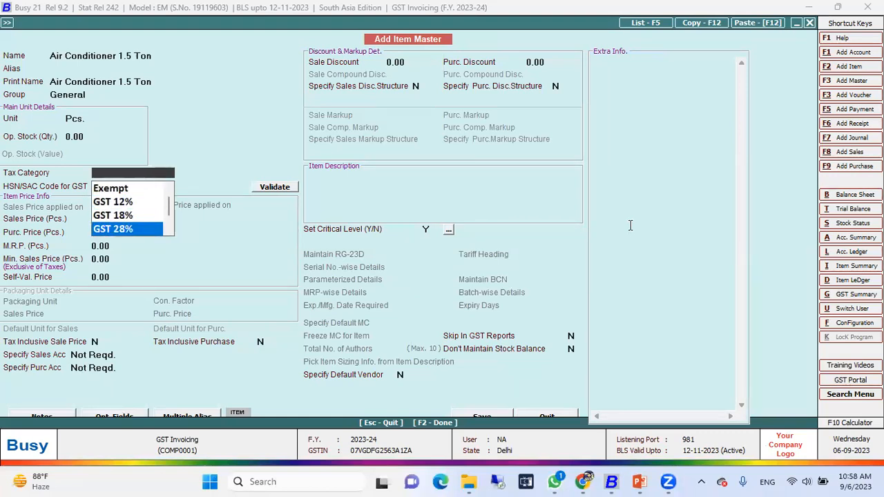
key("Return")
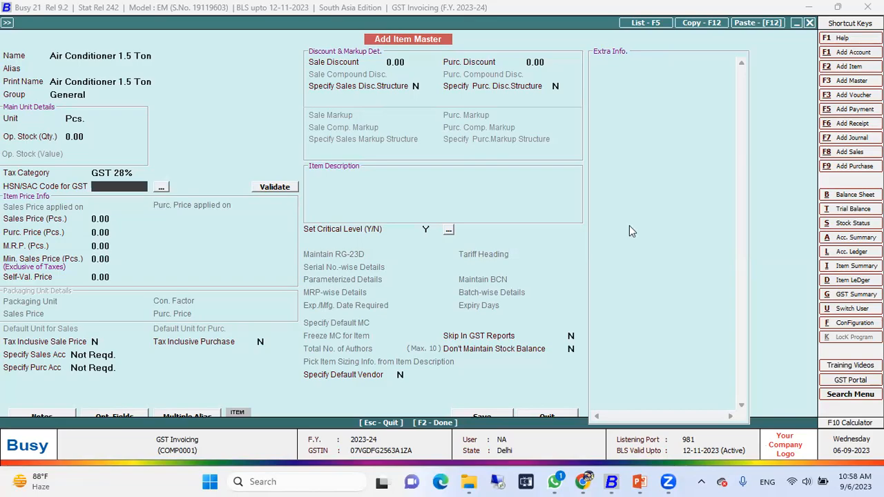
Switch to Chrome and search Google for "gst rate on ac"
key("alt+Tab")
left_click_drag(203, 105, 27, 126)
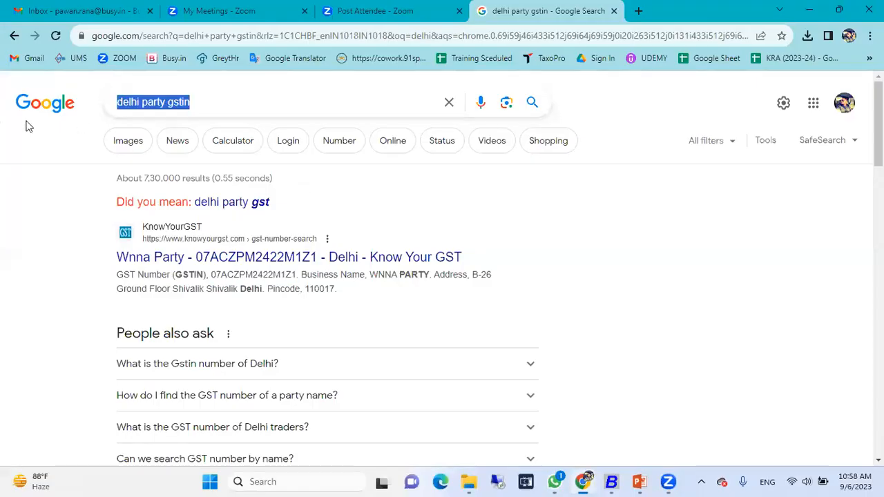
type("G")
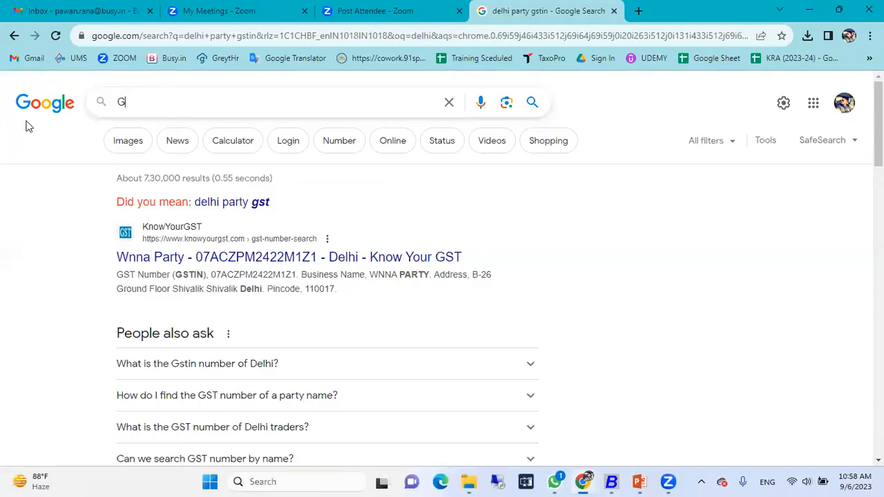
type("ST rate")
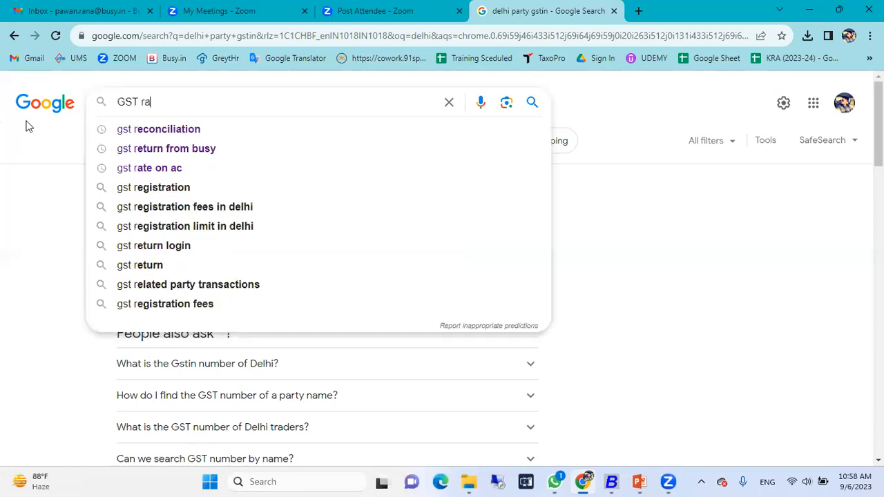
key("Down")
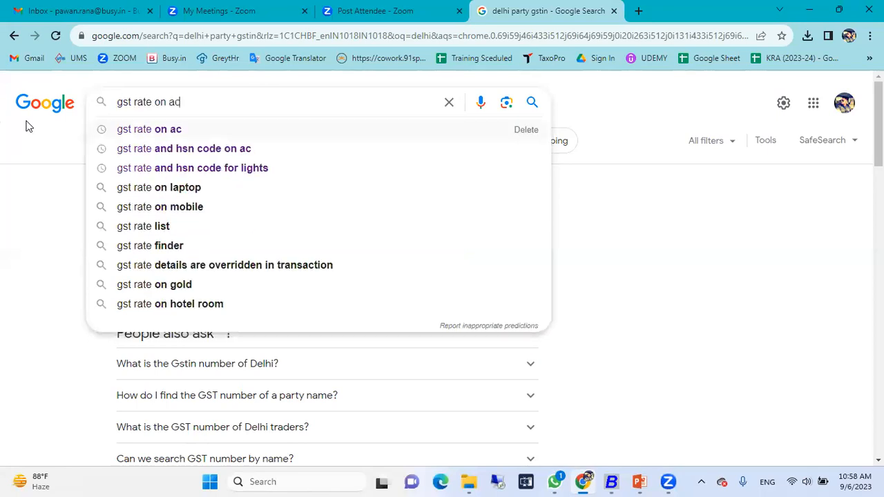
key("Return")
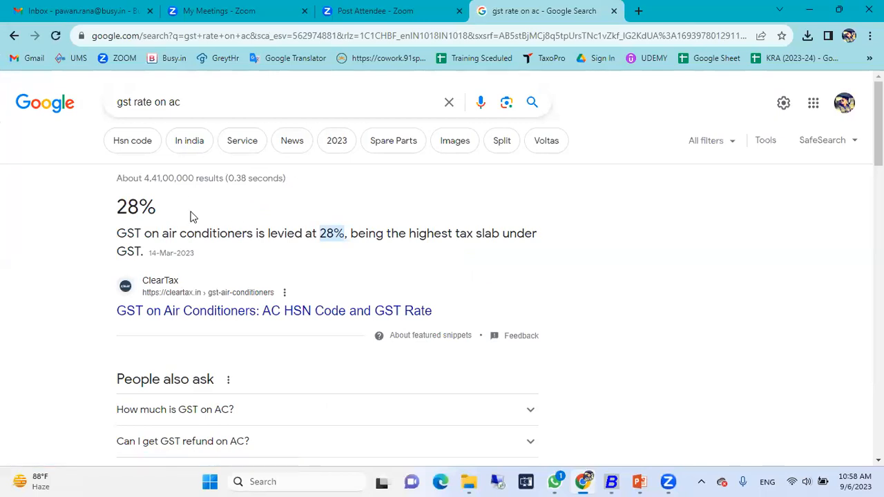
Search Google for "hsn on ac"
key("alt+Tab")
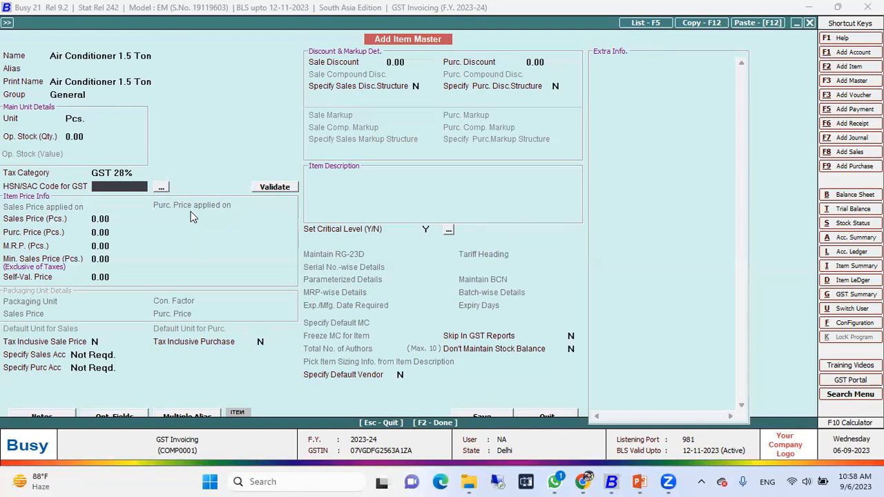
key("alt+Tab")
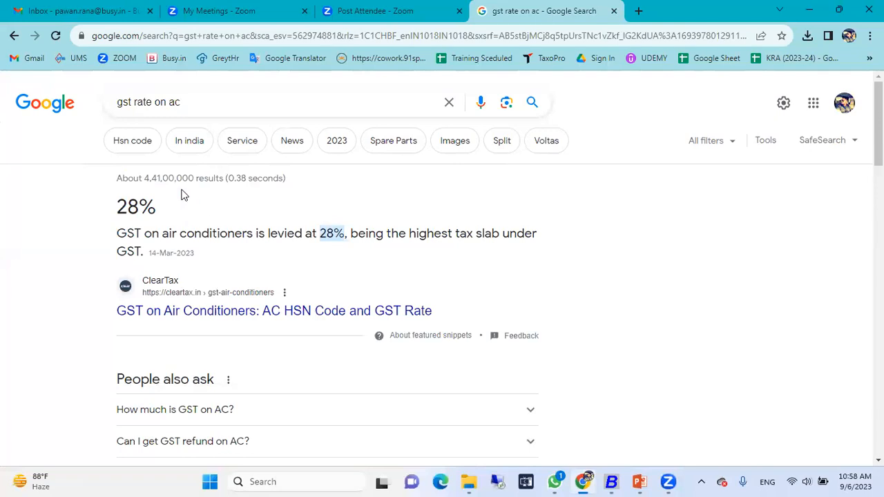
left_click(150, 102)
key("BackSpace")
key("BackSpace")
key("BackSpace")
key("BackSpace")
key("BackSpace")
key("BackSpace")
key("BackSpace")
key("BackSpace")
type("hsn")
key("Return")
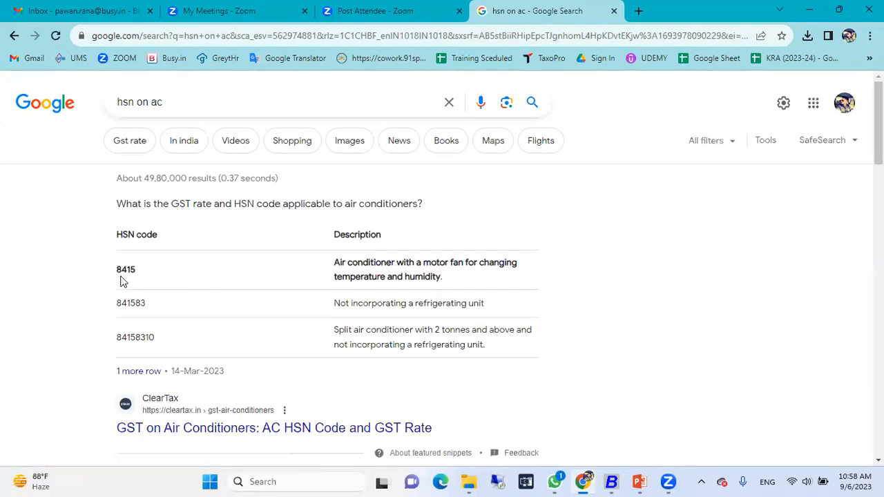
Switch back to Busy, enter HSN/SAC code 8415 for the air conditioner and validate it online
key("alt+Tab")
type("8415")
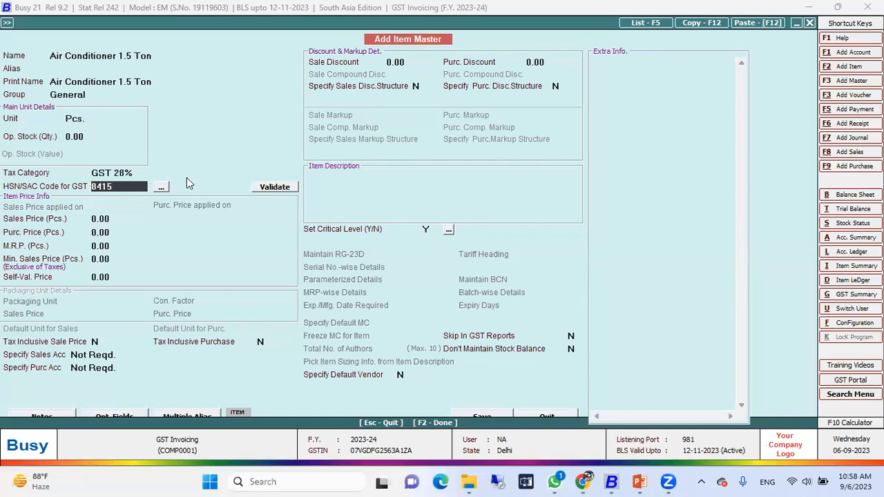
left_click(280, 189)
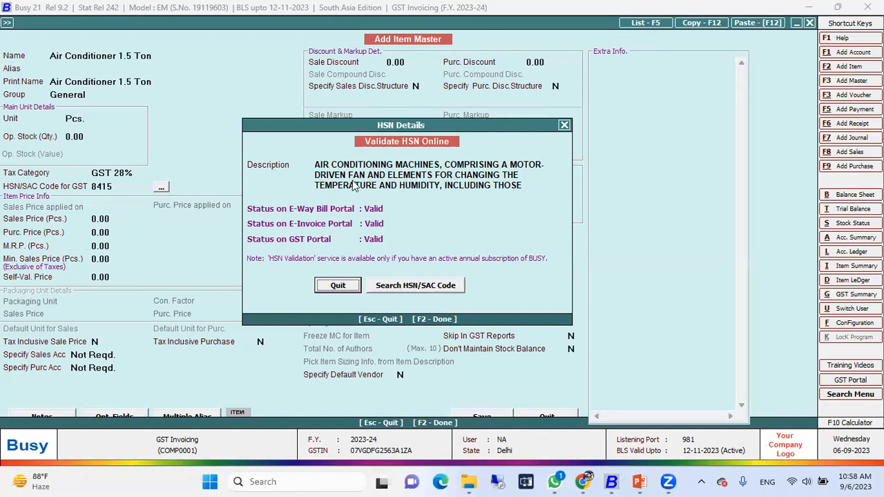
left_click(563, 126)
Set the air conditioner's sales price to 33,000 and purchase price to 23,000, and save the item
type("33000")
key("Return")
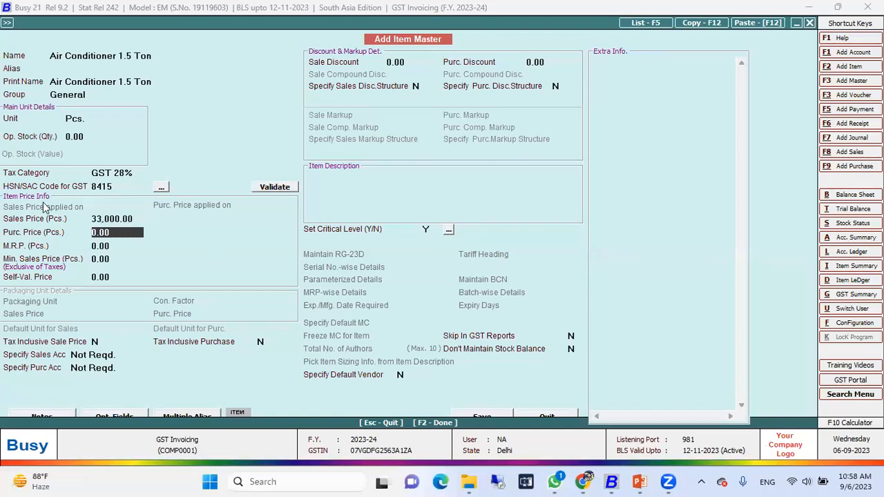
type("23000")
key("Return")
key("F2")
key("Return")
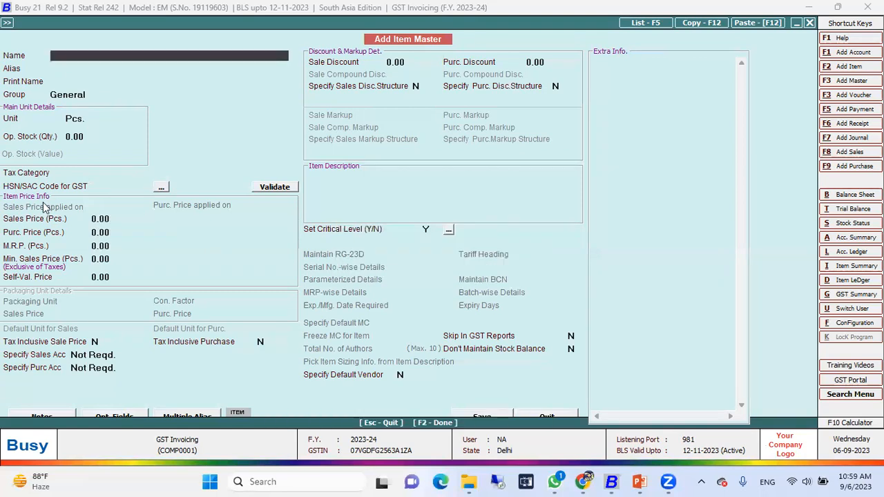
Name a new item Freige, with group General, unit Pcs. and tax category GST 18%
type("Freige")
key("Return")
key("Return")
key("Return")
key("Return")
key("Return")
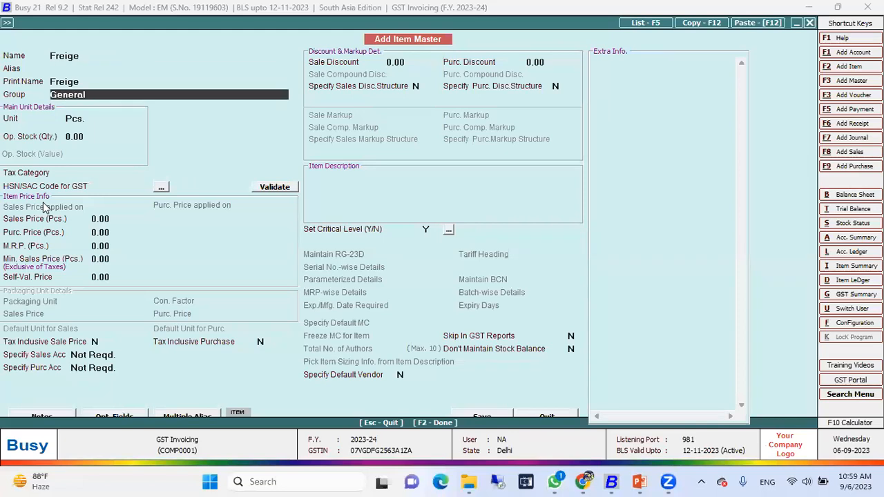
type("18")
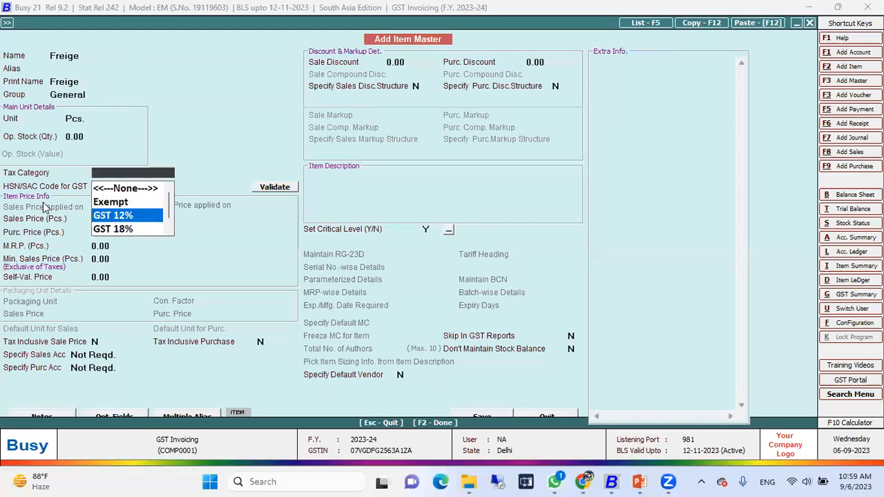
key("Return")
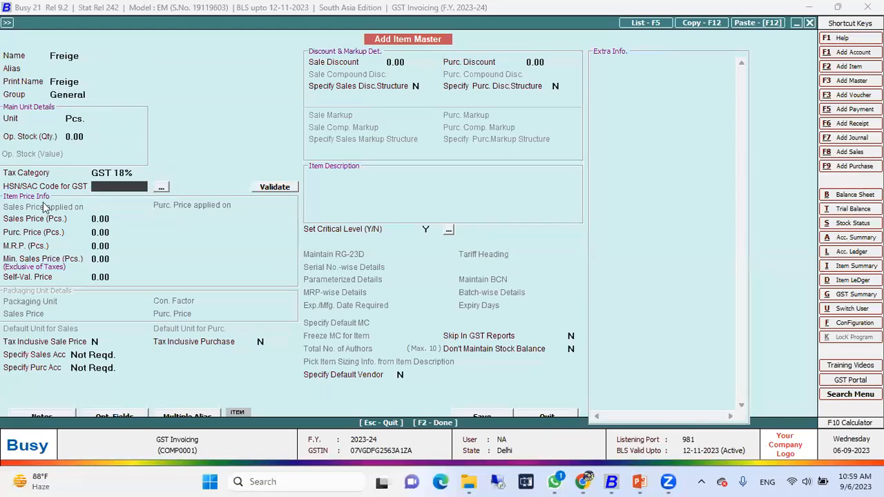
Switch to Chrome and search Google for "hsn refrigerator"
key("alt+Tab")
left_click(172, 101)
key("BackSpace")
key("BackSpace")
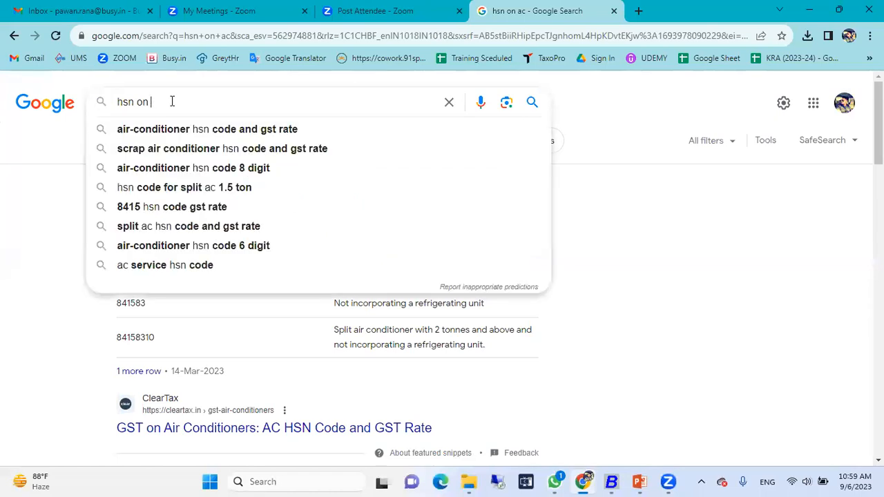
type("re")
key("BackSpace")
key("BackSpace")
type("ref")
key("Down")
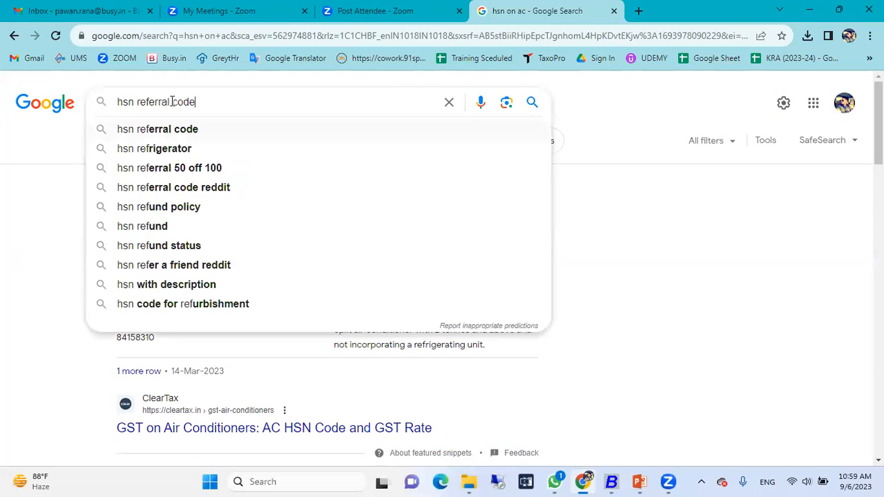
key("Down")
key("Return")
Refine the Google search to "hsn & GST refrigerator"
left_click(135, 102)
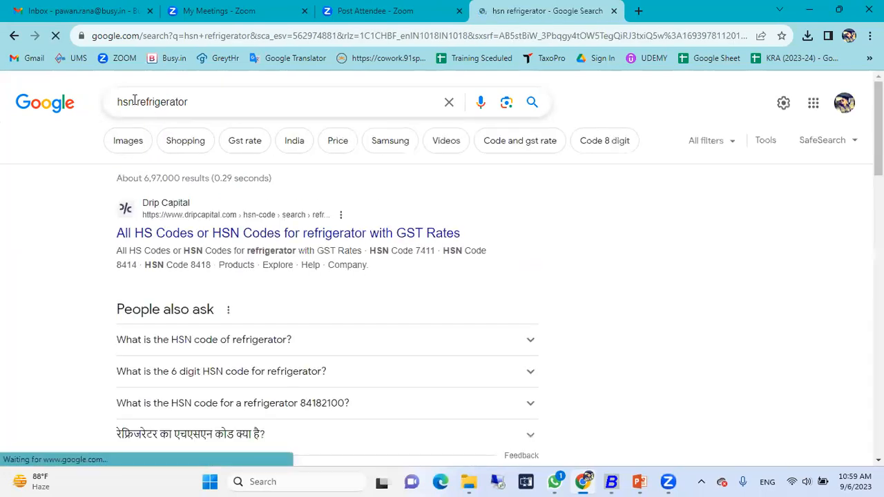
type("&")
type(" GST")
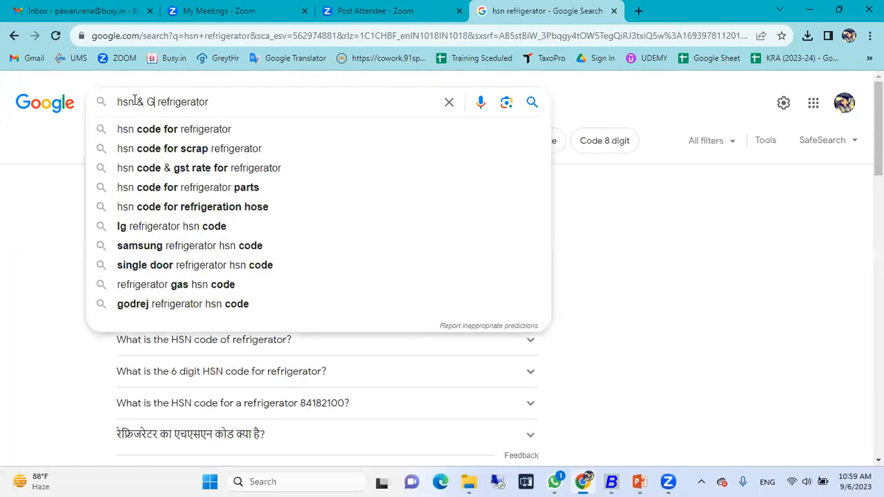
key("Return")
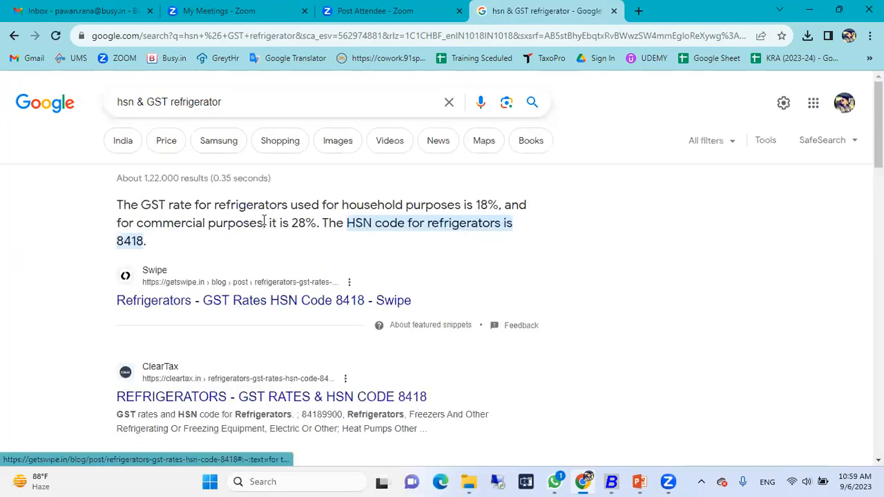
Search Google for "gst rate on refrigerator" and highlight the household and commercial GST rates in the answer
triple_click(225, 101)
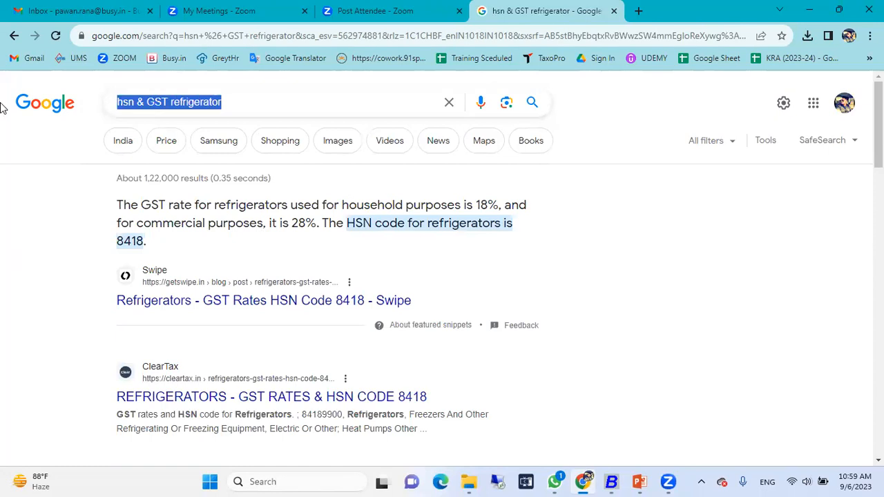
type("GST Rate on ref")
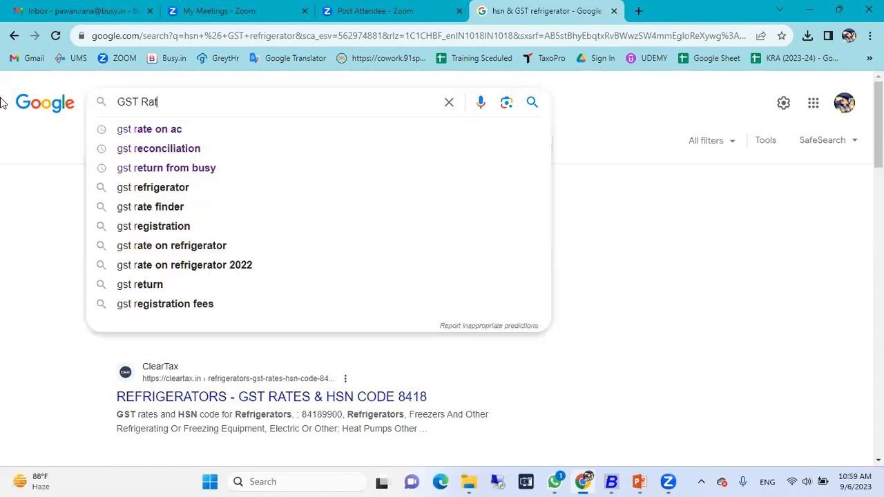
key("Down")
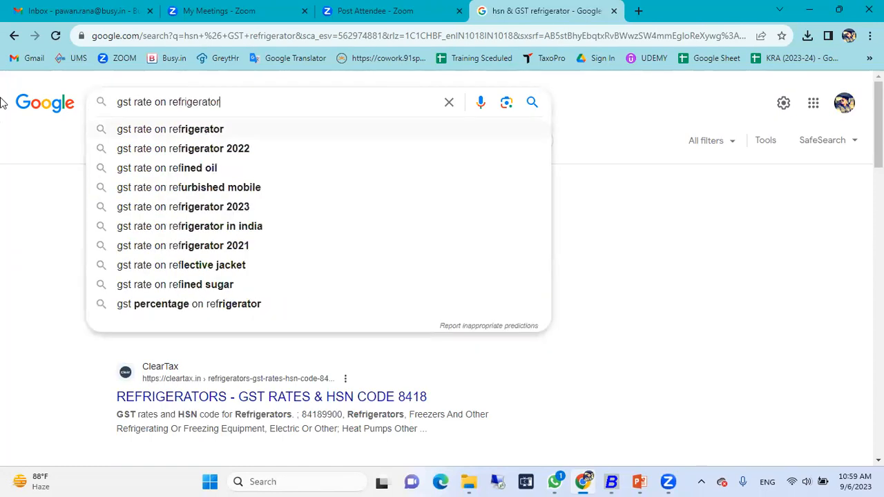
key("Return")
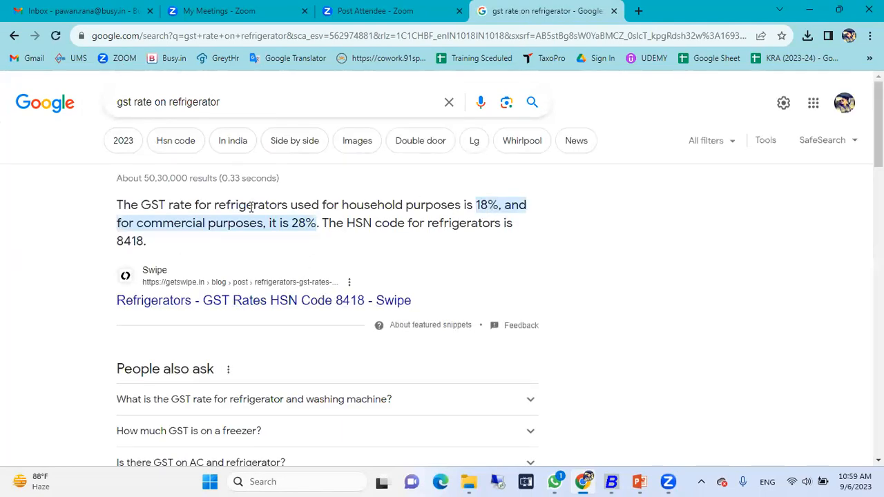
left_click_drag(502, 205, 476, 205)
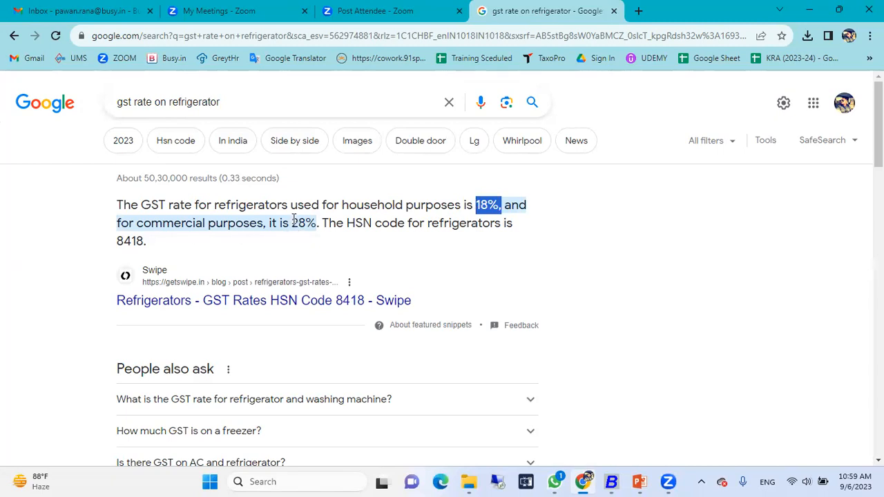
left_click_drag(292, 223, 317, 224)
left_click_drag(497, 204, 474, 205)
Switch back to Busy and enter HSN/SAC code 8418 for the item Freige
key("alt+Tab")
type("8")
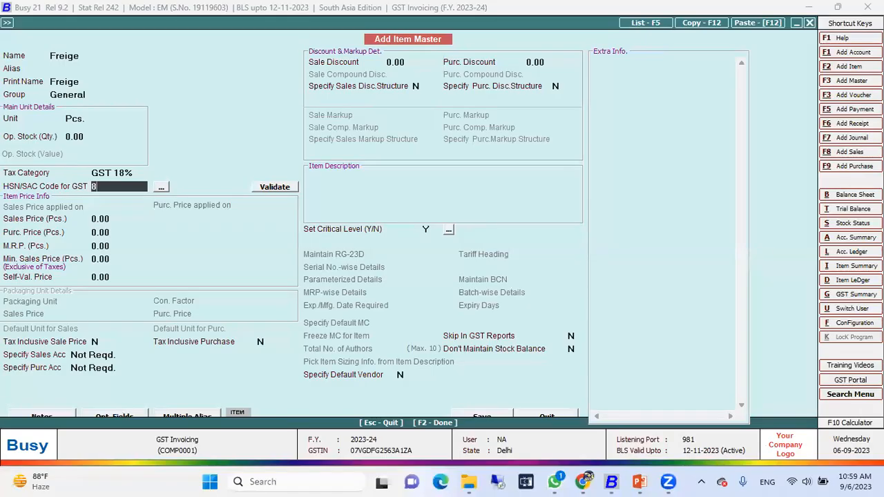
type("418")
key("Return")
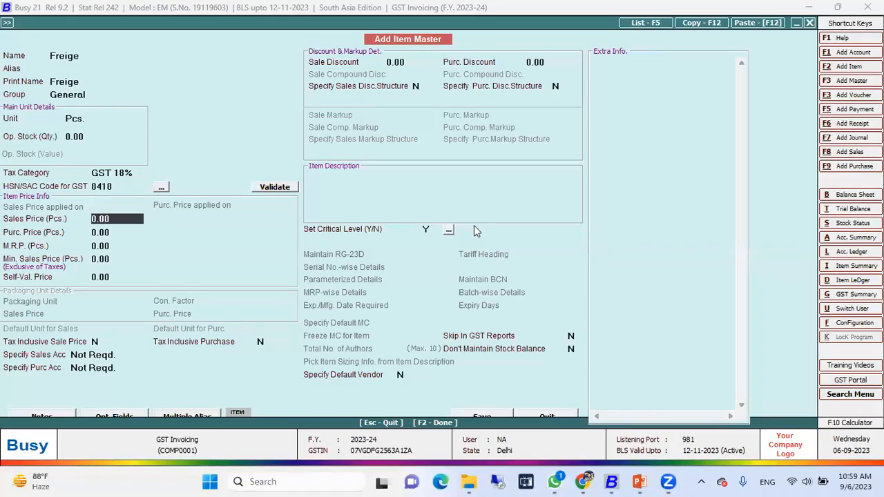
Set Freige's sales price to 22000 and purchase price to 11000, save the item and leave the item entry form
type("22000")
key("Return")
type("11000")
key("Return")
key("F2")
key("Escape")
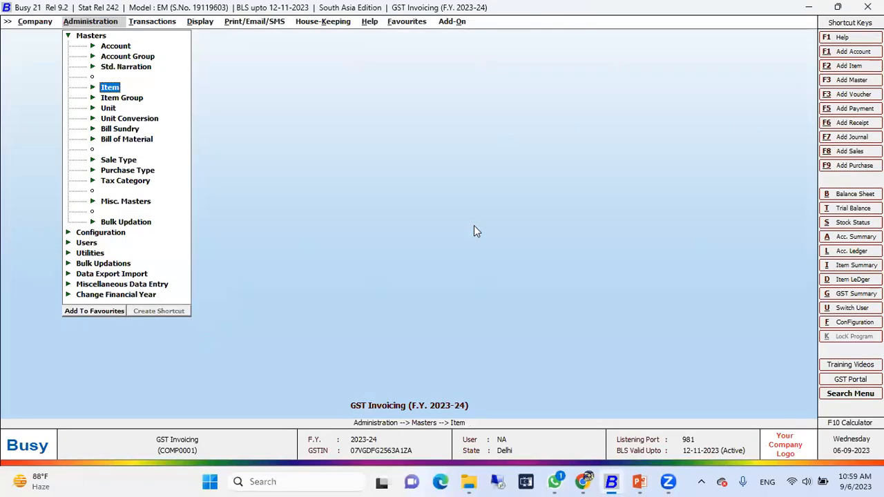
Open the list of tax categories from the masters
key("Up")
key("Up")
key("Up")
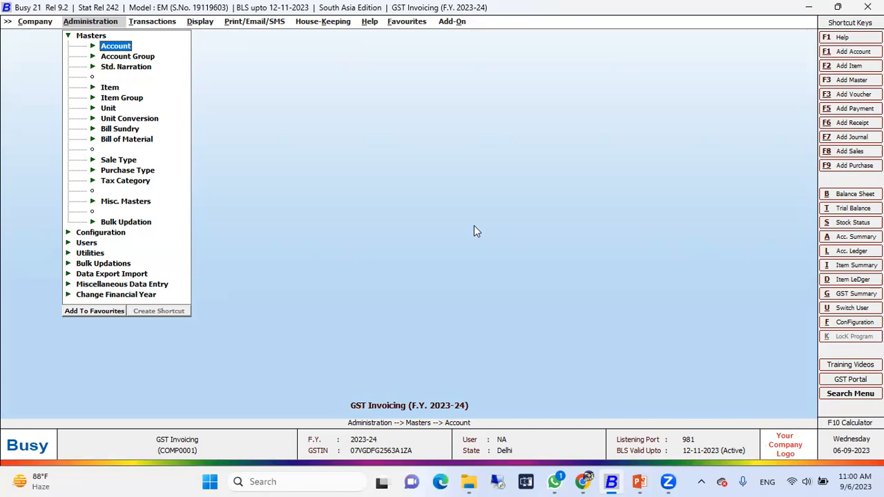
key("Down")
key("Down")
key("Down")
key("Down")
key("Down")
key("Down")
key("Down")
key("Down")
key("Down")
key("Down")
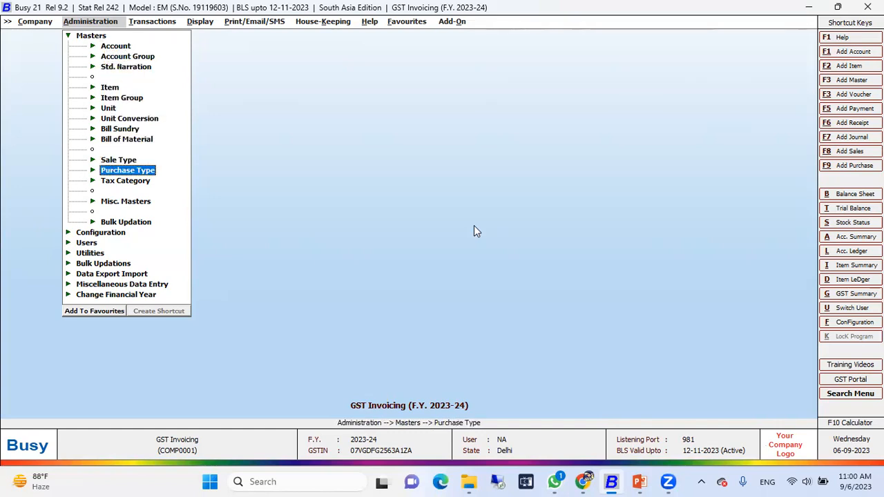
key("Down")
key("Return")
key("Down")
Look through the GST rate entries in the tax category list, and close the list
key("Down")
key("Return")
key("Return")
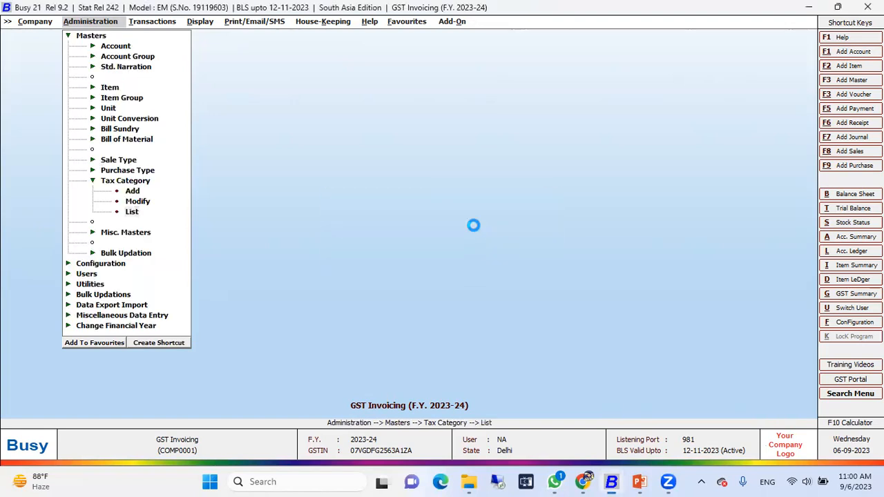
key("Down")
key("Down")
key("Down")
key("Down")
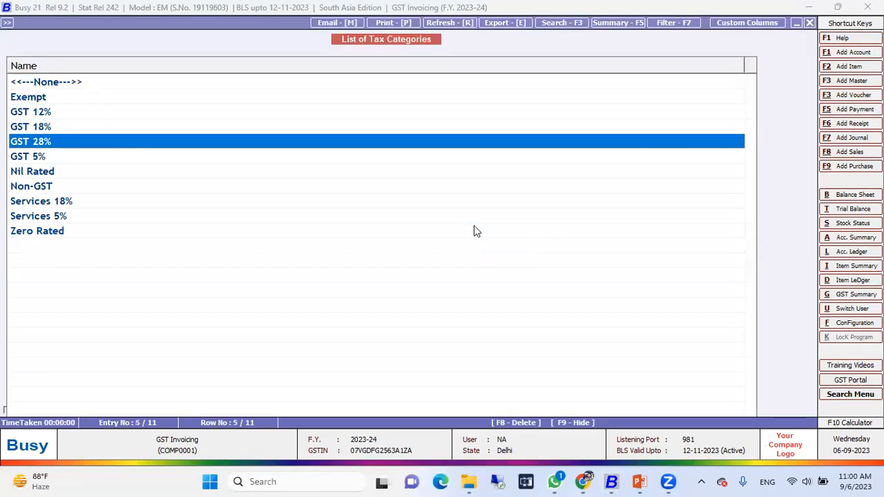
key("Up")
key("Up")
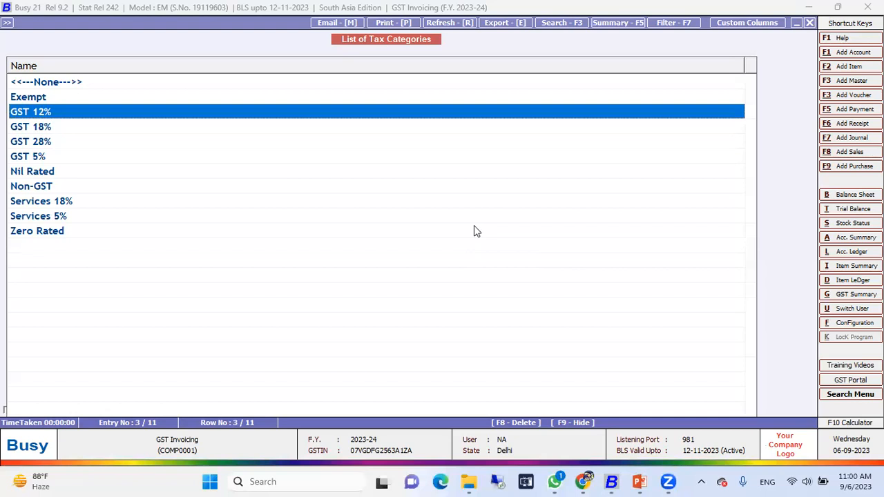
key("Escape")
key("Escape")
key("Escape")
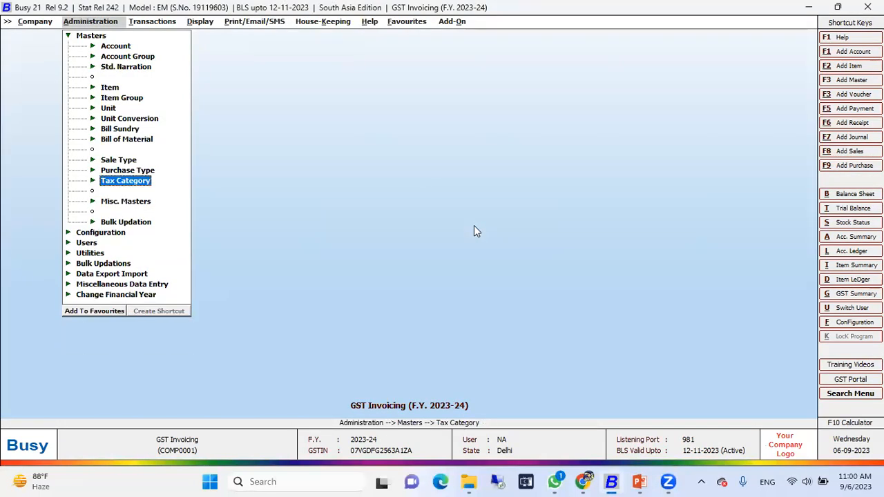
Open the list of sale types from the masters
key("Up")
key("Up")
key("Return")
key("Down")
key("Down")
key("Return")
key("Return")
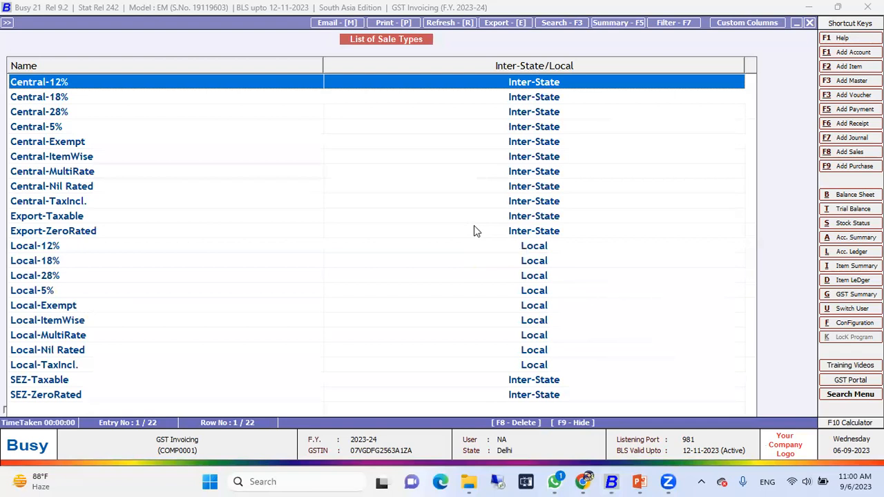
Summarize the sale types at a single level on Inter-State/Local
key("F5")
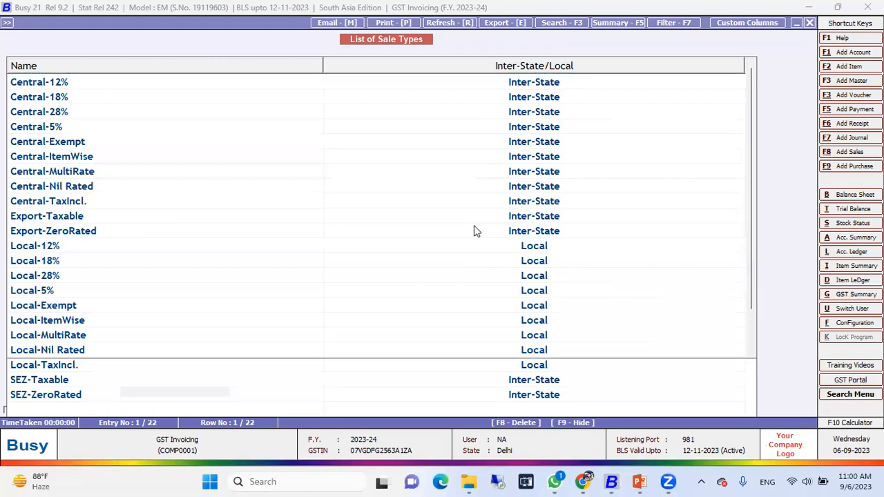
key("Down")
key("Return")
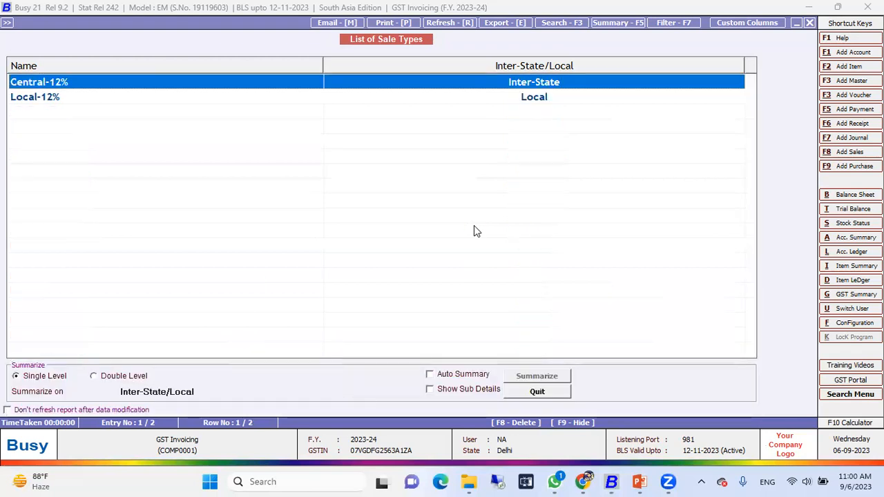
Expand the Inter-State and Local groups and review the sale types under each
key("Return")
key("Down")
key("Down")
key("Down")
key("Down")
key("Down")
key("Down")
key("Down")
key("Down")
key("Down")
key("Down")
key("Down")
key("Down")
key("Down")
key("Down")
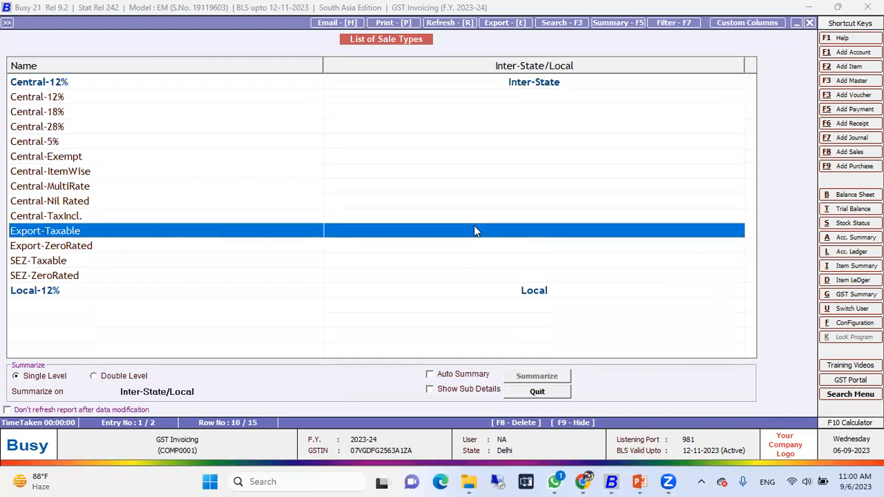
key("Return")
key("Up")
key("Up")
key("Up")
key("Up")
key("Up")
key("Up")
key("Up")
key("Up")
key("Up")
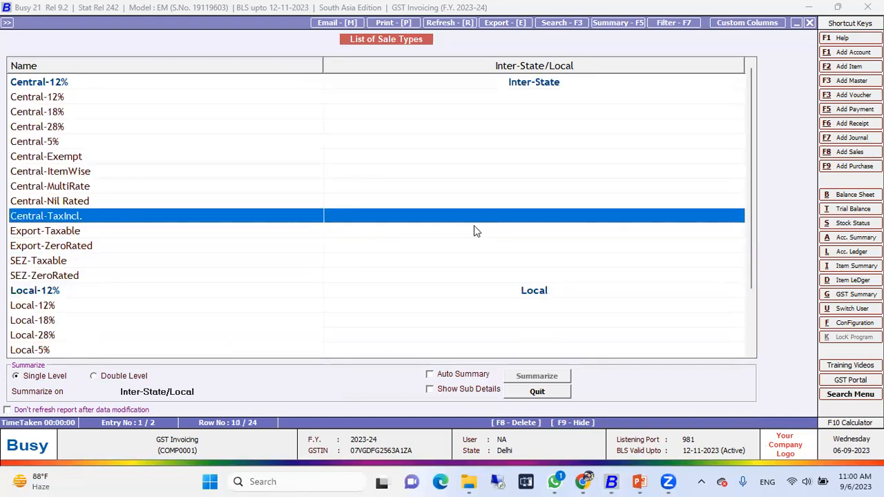
key("Up")
key("Up")
key("Up")
key("Up")
key("Up")
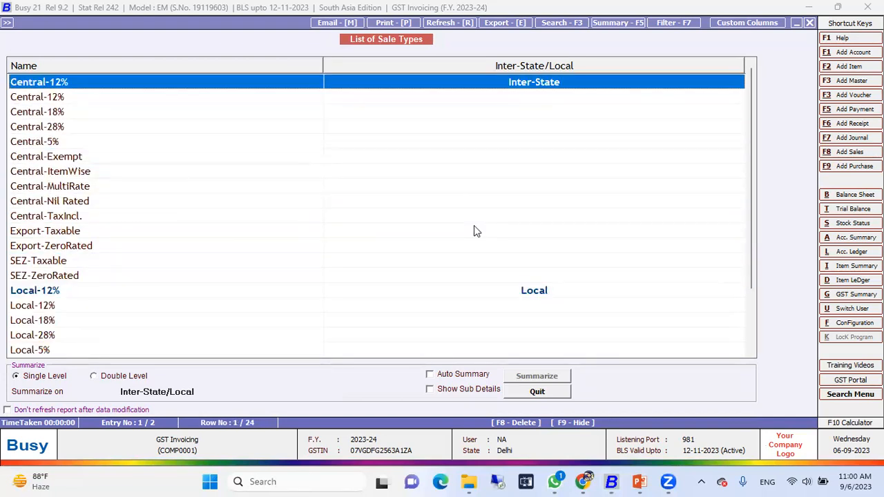
Look through the summarized sale types from Central-12% down to Local-TaxIncl
key("Down")
key("Down")
key("Down")
key("Down")
key("Down")
key("Down")
key("Down")
key("Down")
key("Down")
key("Down")
key("Down")
key("Down")
key("Down")
key("Down")
key("Down")
key("Down")
key("Down")
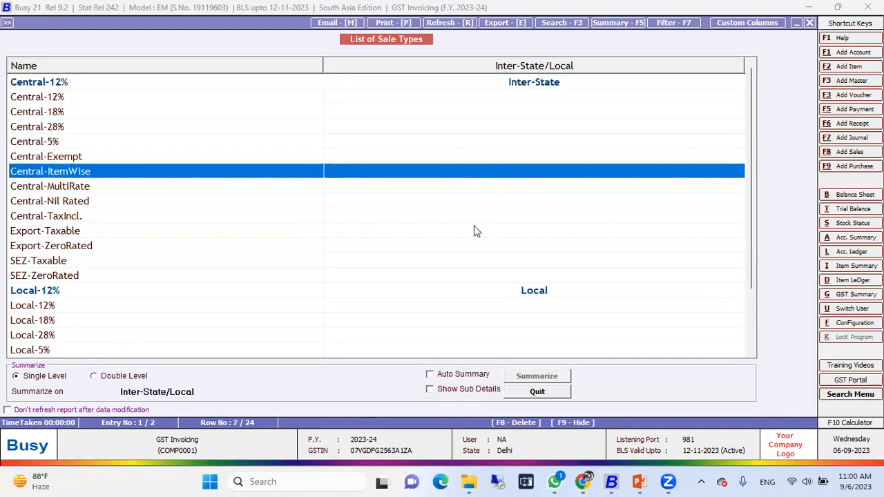
key("Up")
key("Up")
key("Up")
key("Up")
key("Up")
key("Up")
key("Up")
key("Up")
key("Up")
key("Up")
key("Up")
key("Up")
key("Up")
key("Up")
key("Up")
key("Up")
key("Up")
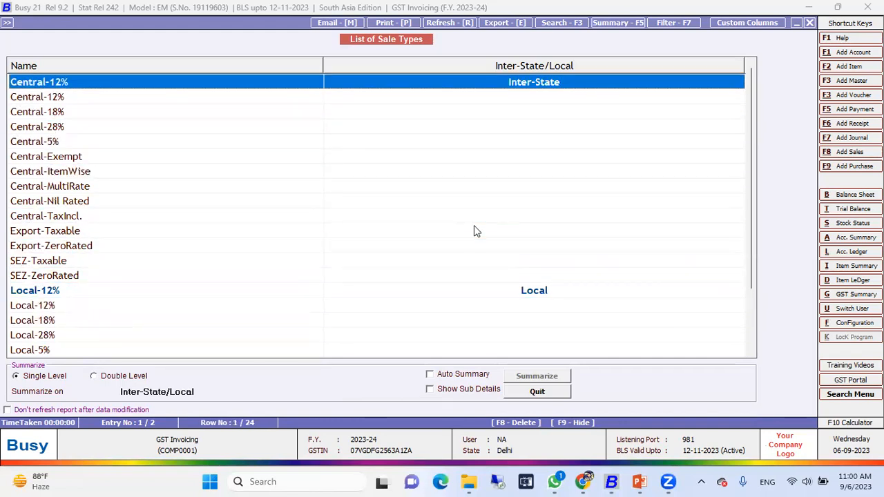
key("Down")
key("Down")
key("Down")
key("Down")
key("Down")
key("Down")
key("Down")
key("Down")
key("Down")
key("Down")
key("Down")
key("Down")
key("Down")
key("Down")
key("Down")
key("Down")
key("Down")
key("Down")
key("Down")
key("Down")
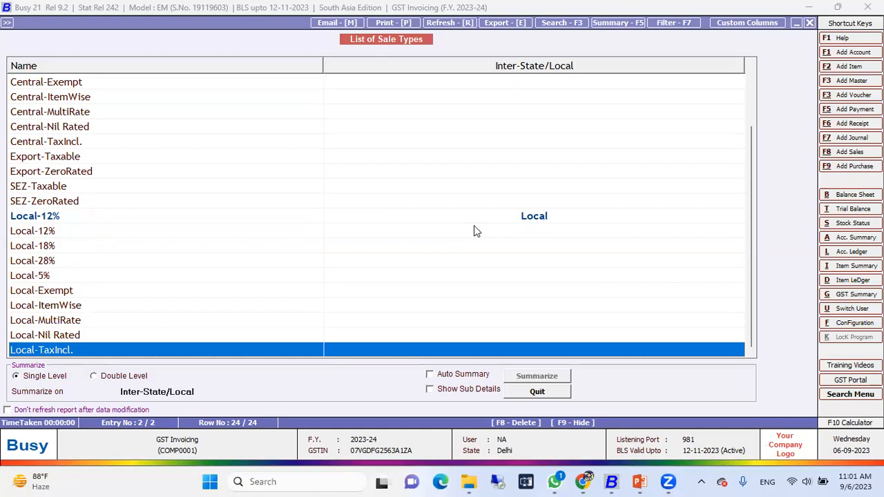
key("Home")
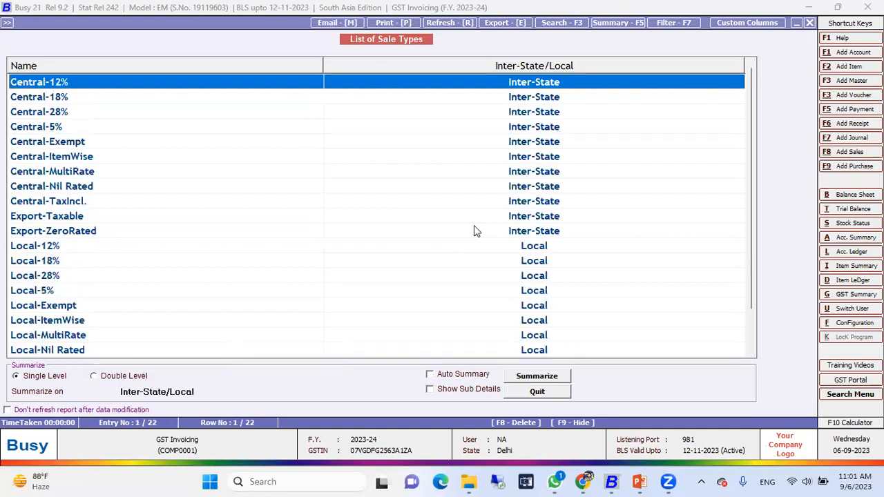
Close the sale type list and start a new sales voucher in the Main series dated 01-04-2023
key("Escape")
key("Escape")
key("Escape")
key("Right")
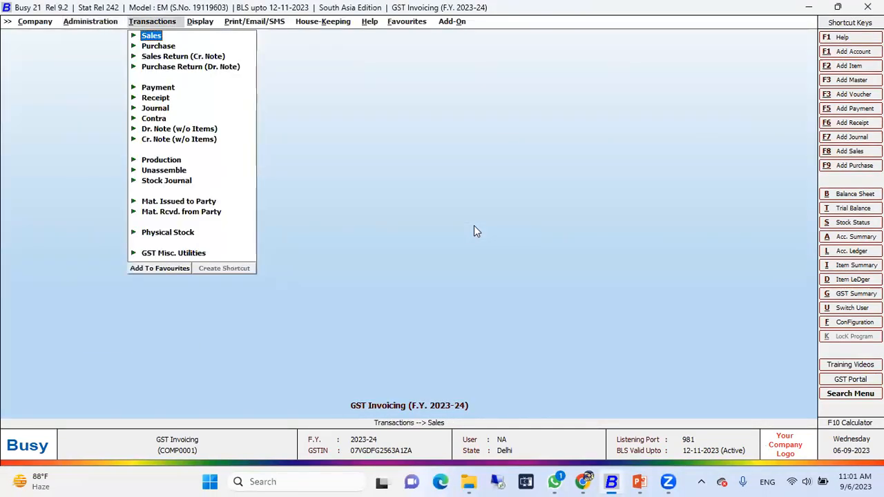
key("Return")
key("Return")
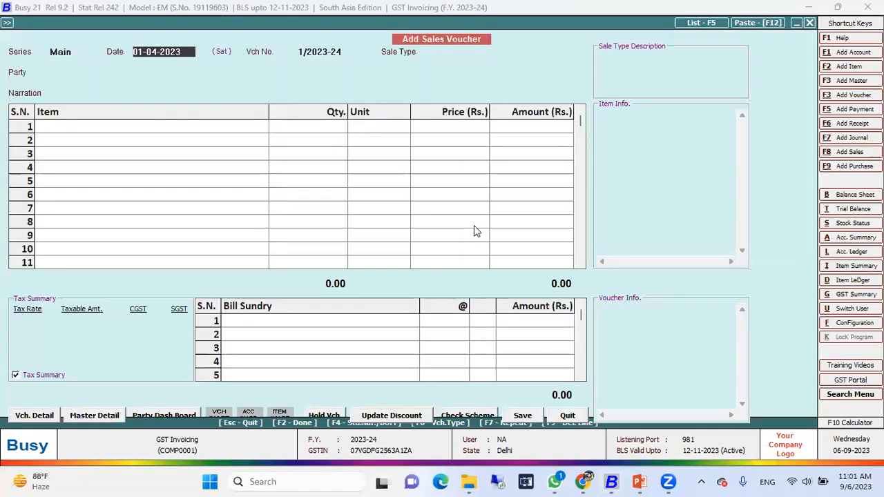
key("Return")
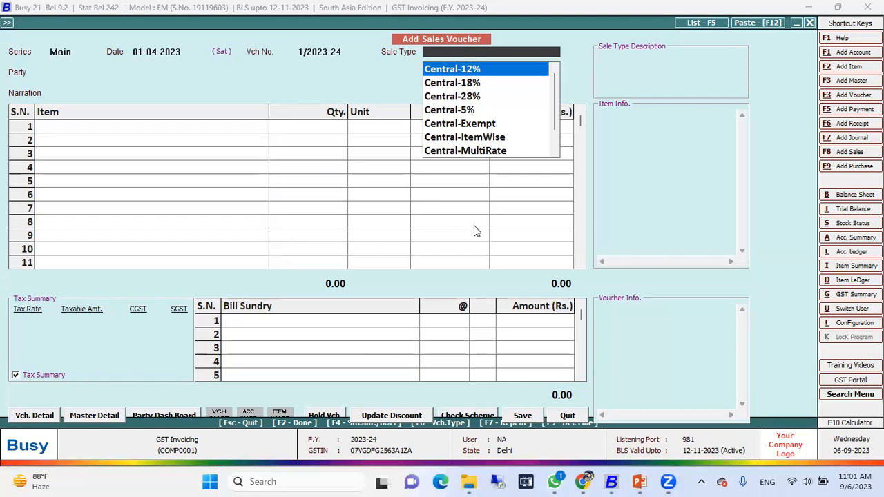
Filter the voucher's sale types by "loca" and read the description of each fixed-rate, exempt, ItemWise, MultiRate and tax-inclusive type
type("loca")
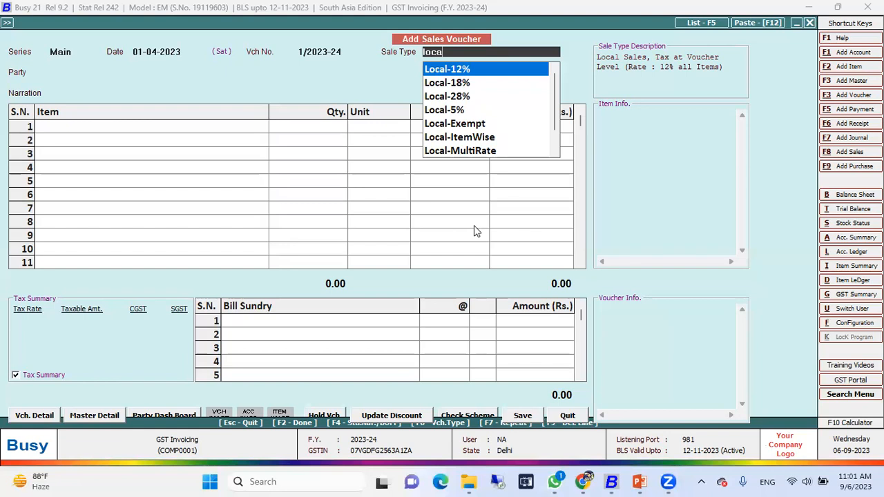
key("Down")
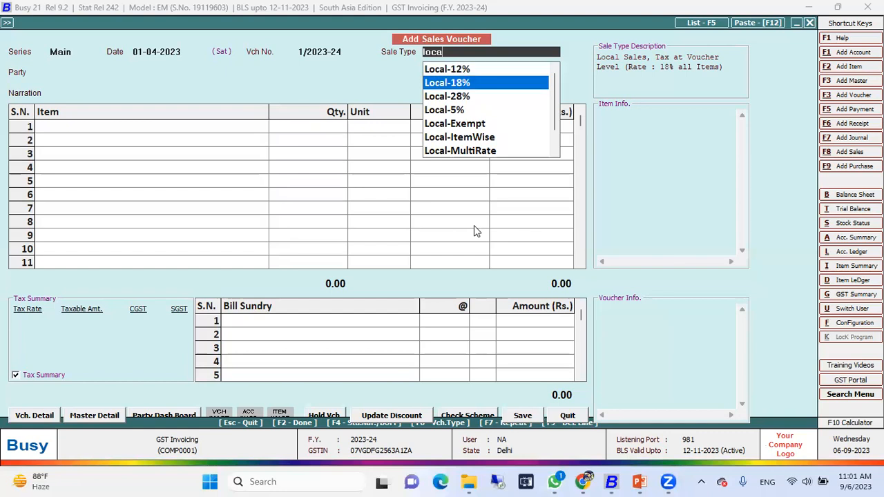
key("Down")
key("Up")
key("Up")
key("Down")
key("Down")
key("Down")
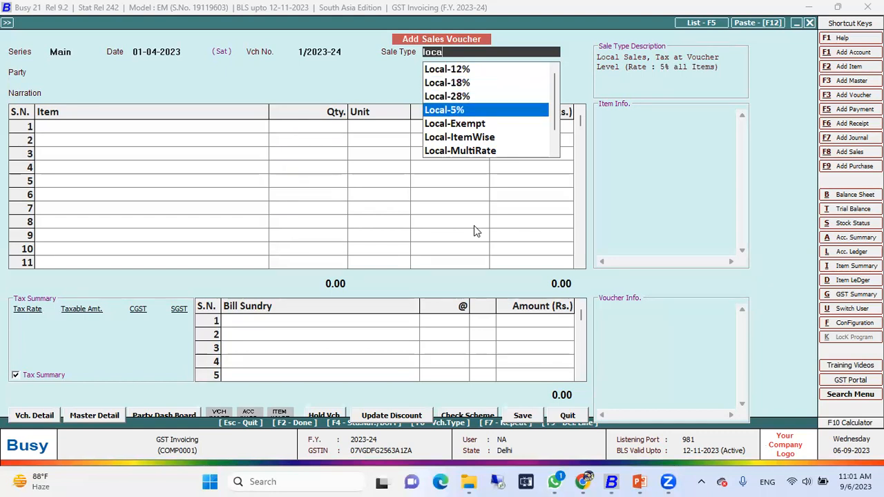
key("Down")
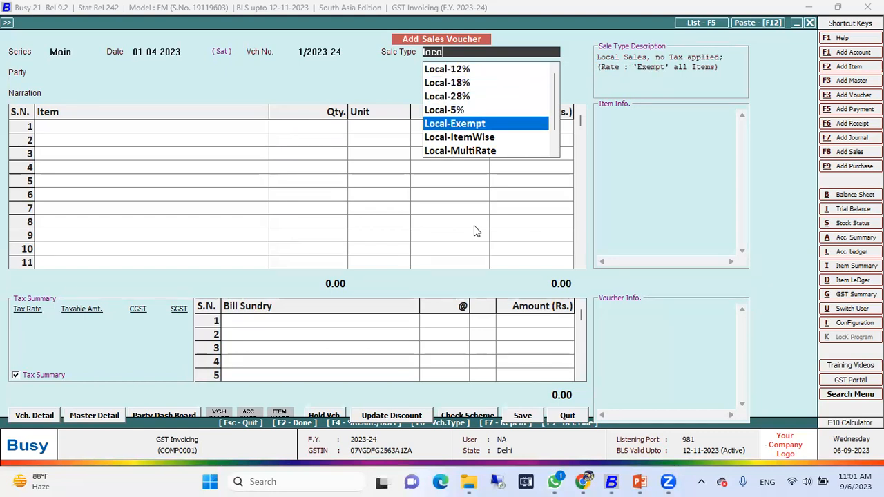
key("Down")
key("Down")
key("Down")
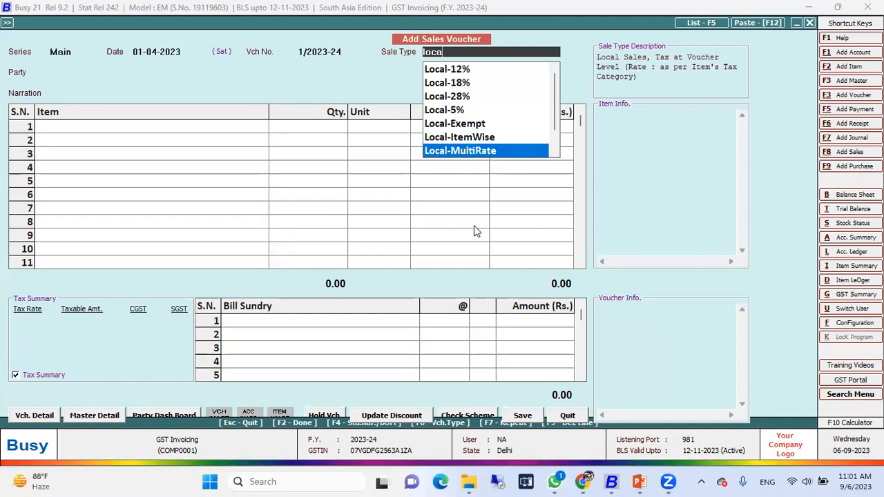
key("Up")
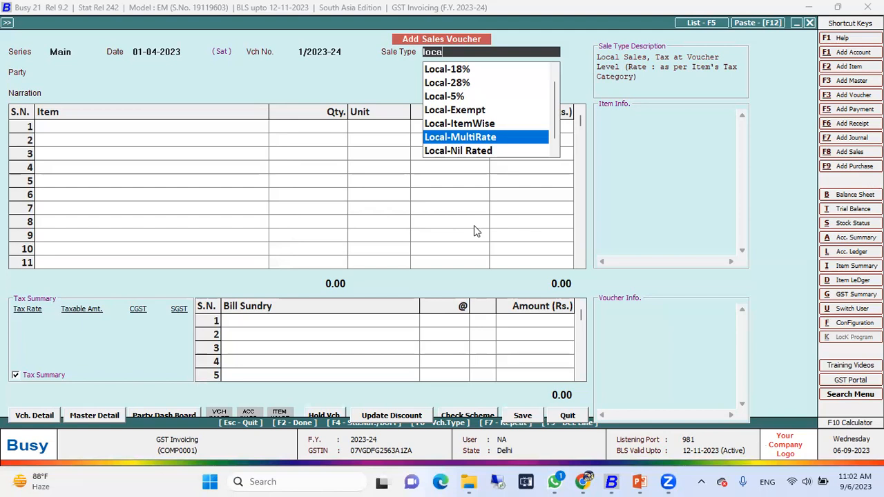
key("Up")
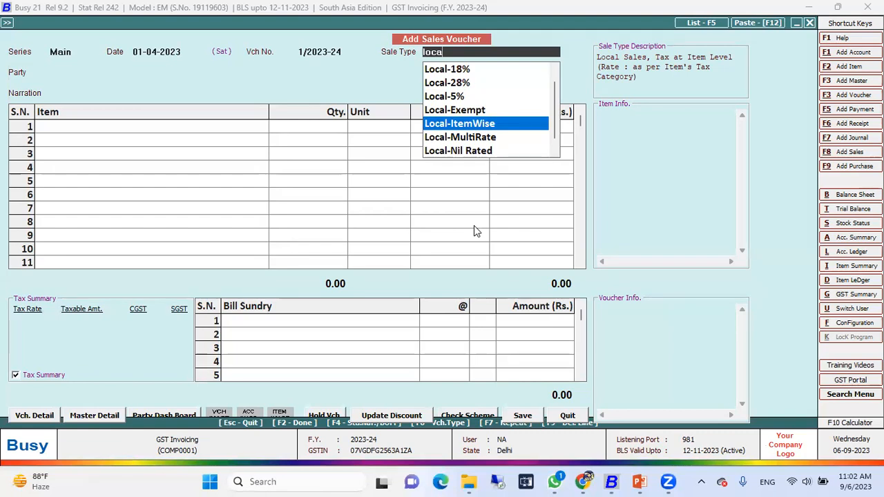
key("Down")
key("Down")
key("Down")
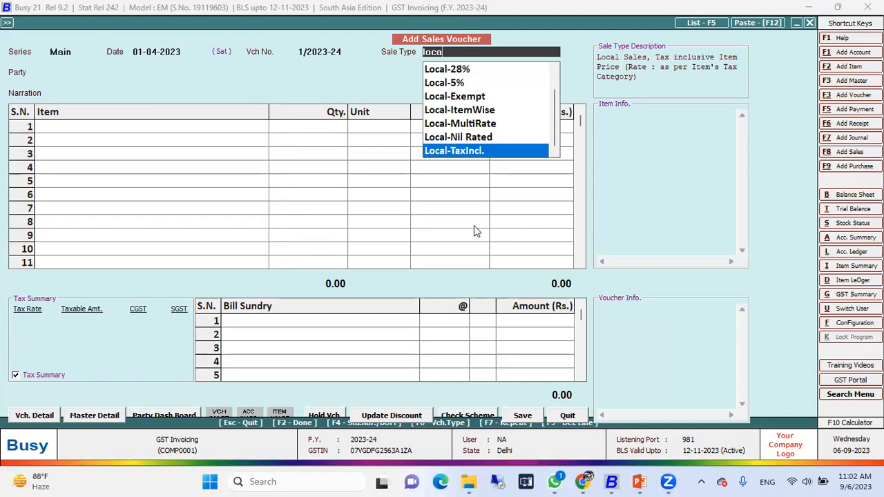
Set the voucher's sale type to Local-28% and choose Cash as the party
key("Up")
key("Up")
key("Up")
key("Up")
key("Up")
key("Up")
key("Up")
key("Up")
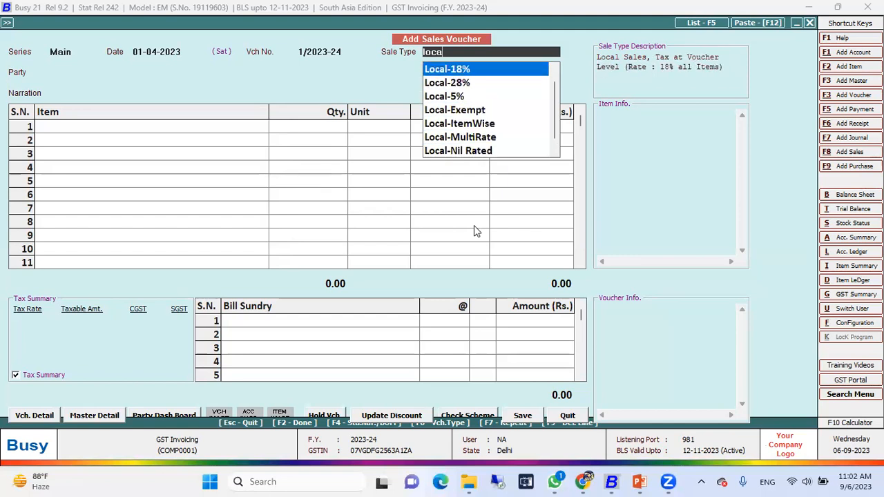
key("Down")
key("Down")
key("Return")
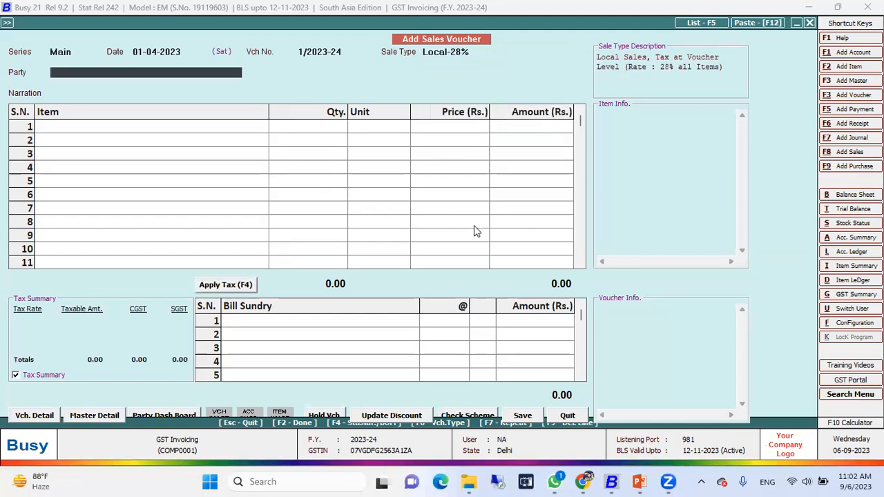
key("Down")
key("Down")
key("Down")
key("Up")
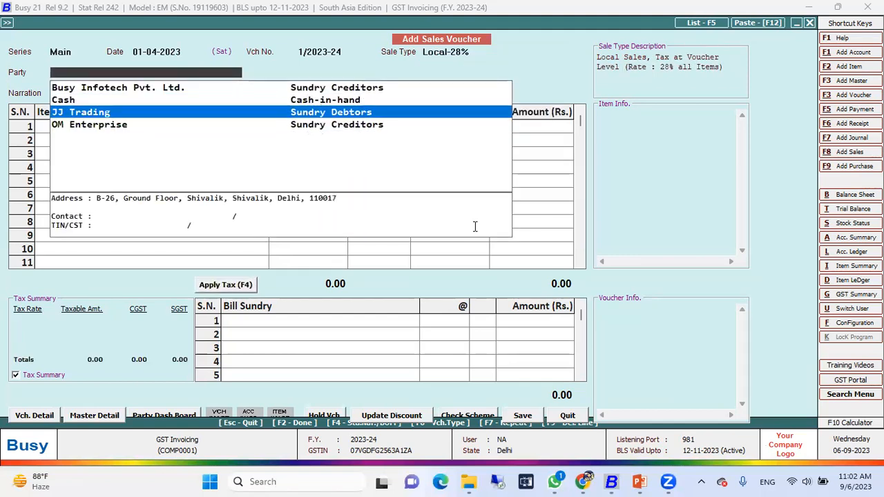
key("Up")
key("Return")
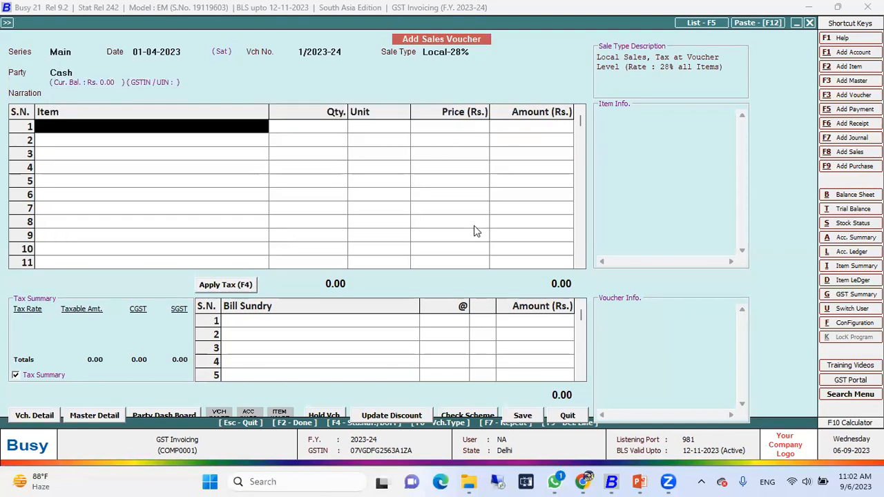
Enter 1 Pcs. of Air Conditioner 1.5 Ton as the first item and apply the tax to the voucher
key("Return")
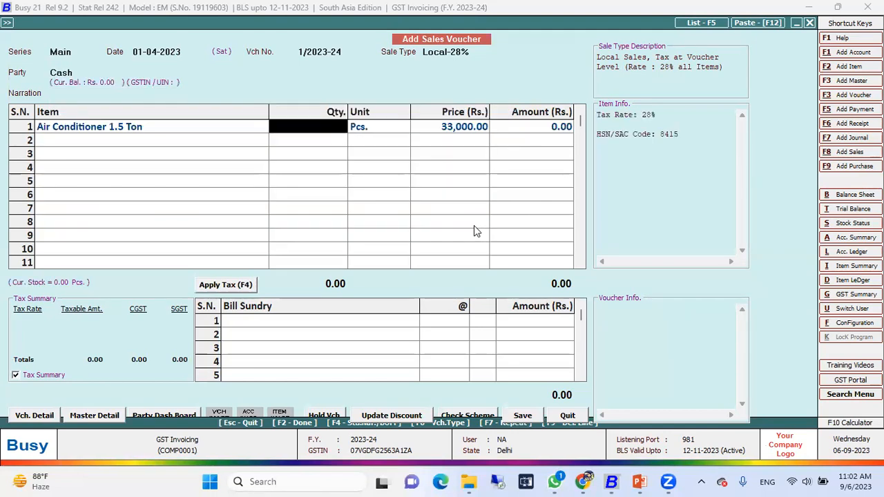
type("1")
key("Return")
key("Return")
key("Return")
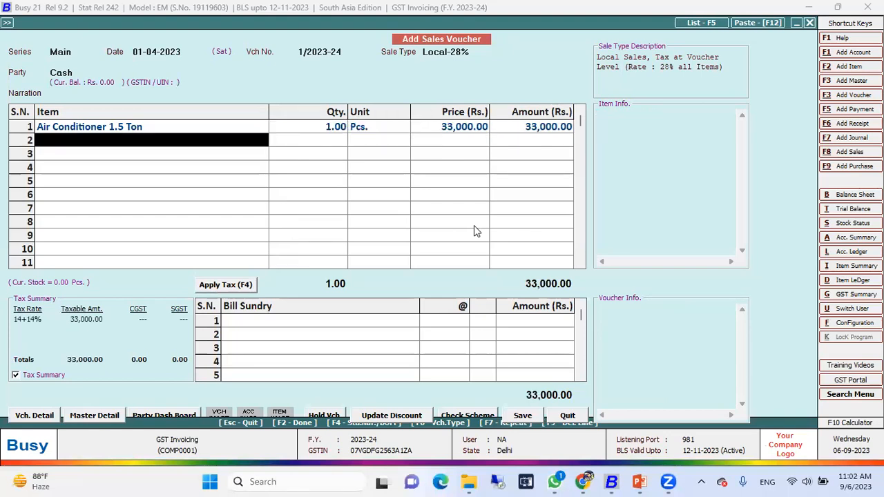
key("Return")
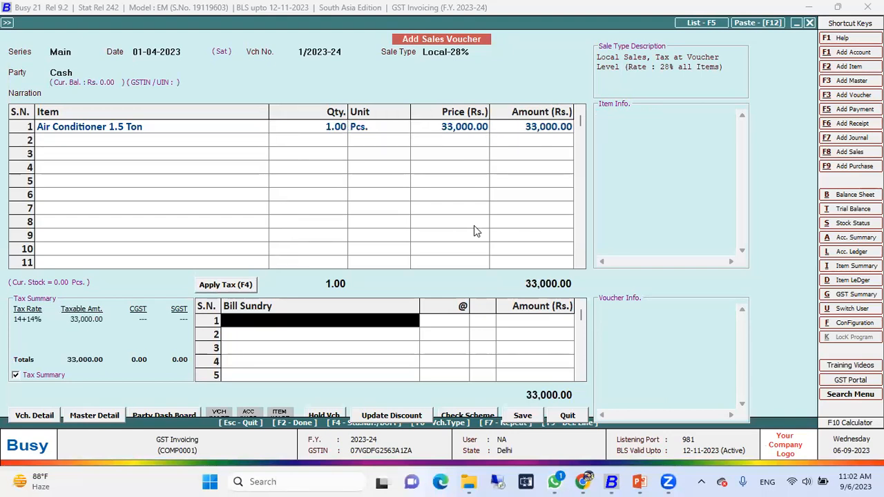
key("F4")
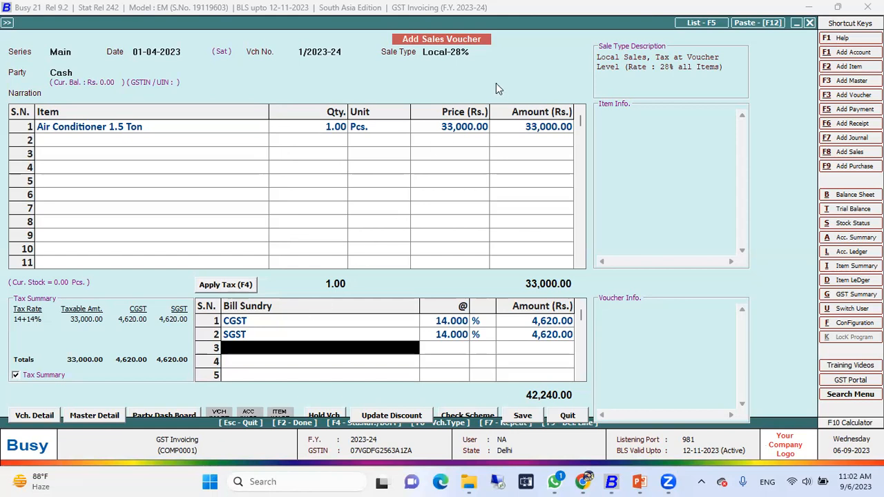
Change the voucher's sale type to Local-18%, keeping Cash as the party
left_click(478, 51)
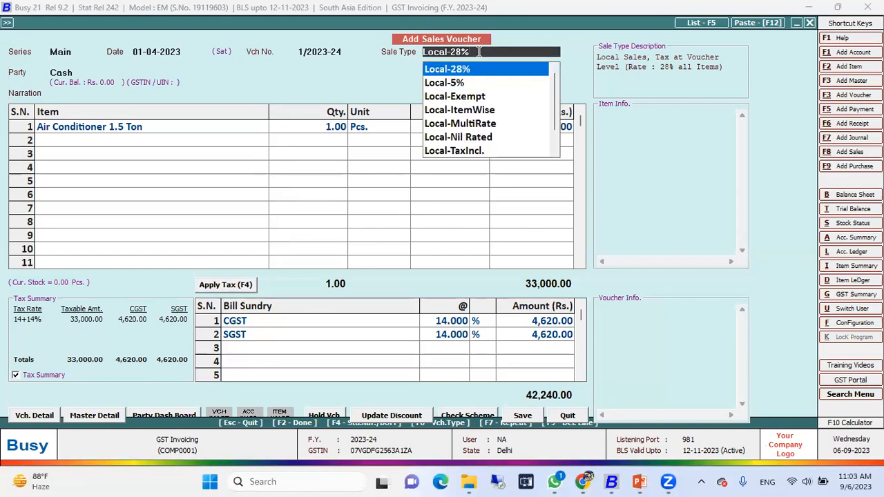
key("Up")
key("Up")
key("Down")
key("Return")
Replace the item in the first row with Freige and apply the tax again
key("Return")
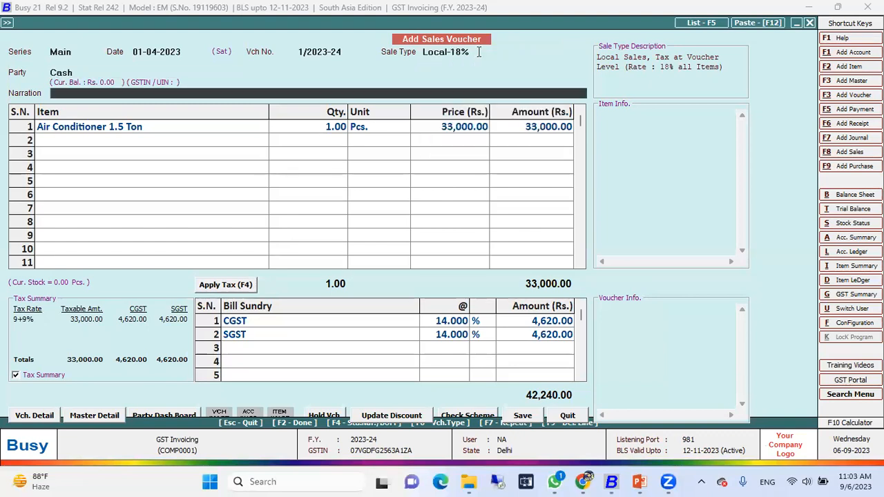
key("Return")
key("Down")
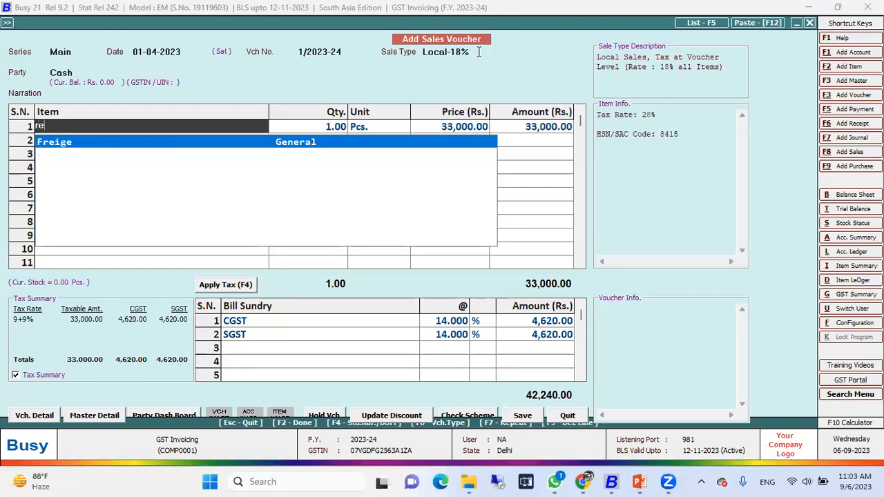
key("Return")
key("Return")
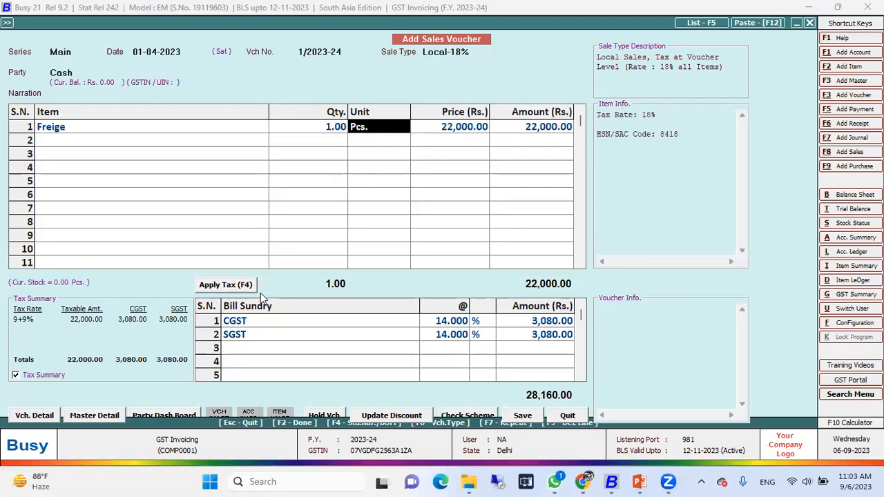
left_click(238, 291)
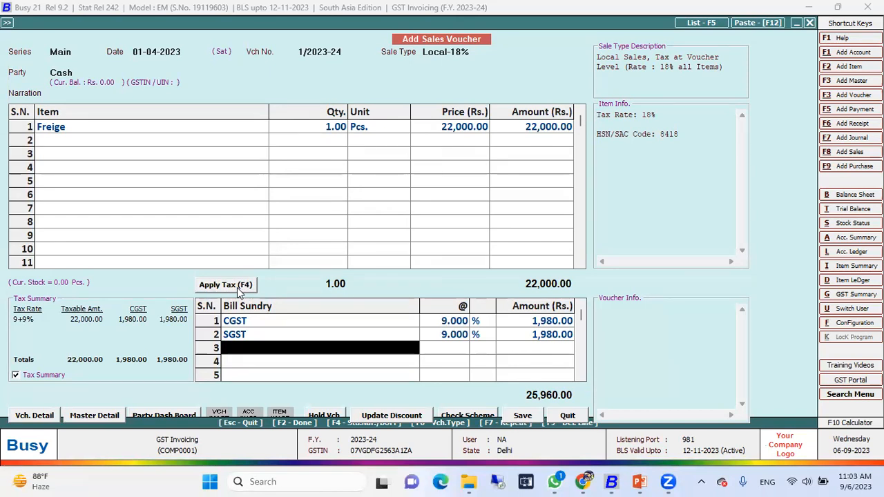
Add 1 Pcs. of Air Conditioner 1.5 Ton in the second row and compare the tax rates of the two items
left_click(63, 141)
type("a")
key("Return")
key("Return")
key("Return")
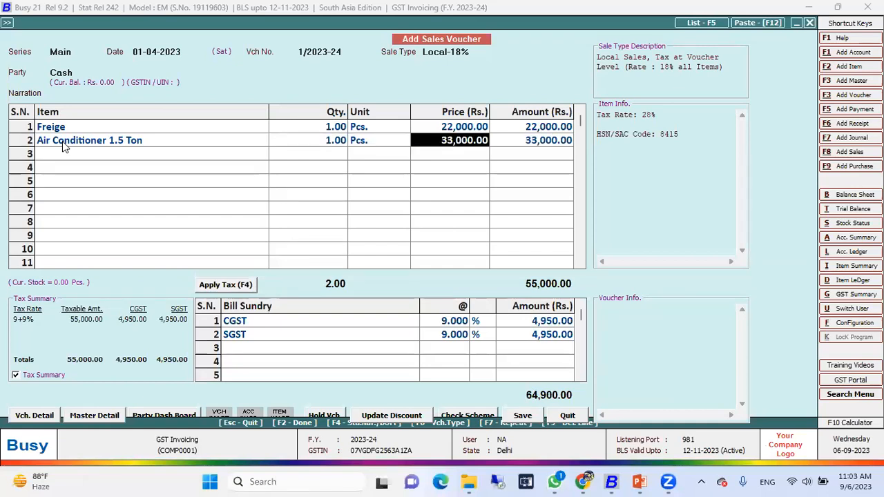
key("Up")
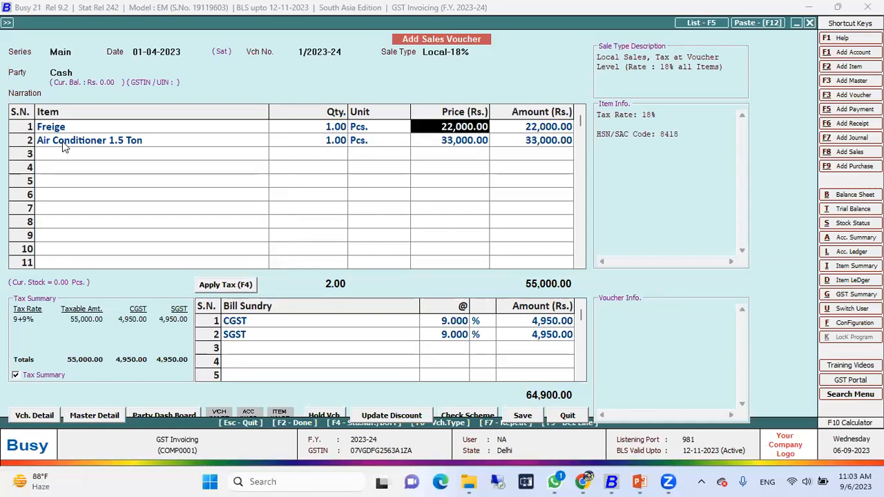
key("Down")
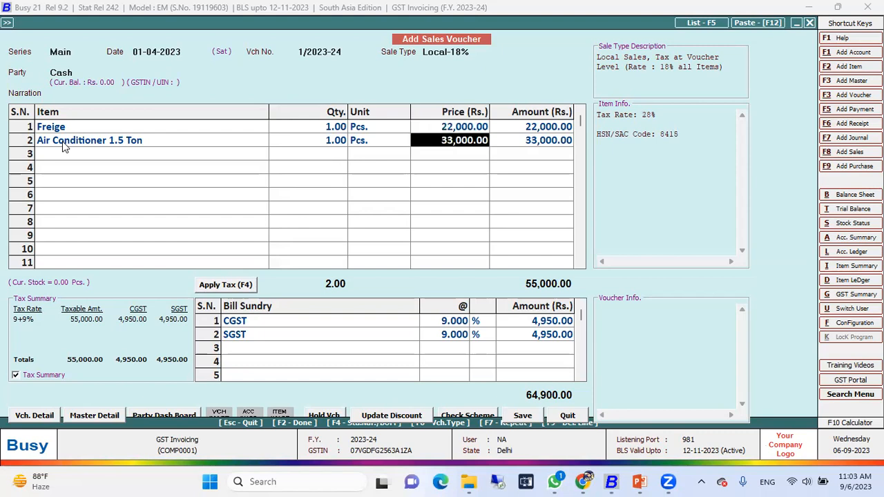
Change the voucher's sale type to Local-MultiRate and reapply the tax
left_click(475, 54)
key("Down")
key("Down")
key("Down")
key("Down")
key("Down")
key("Return")
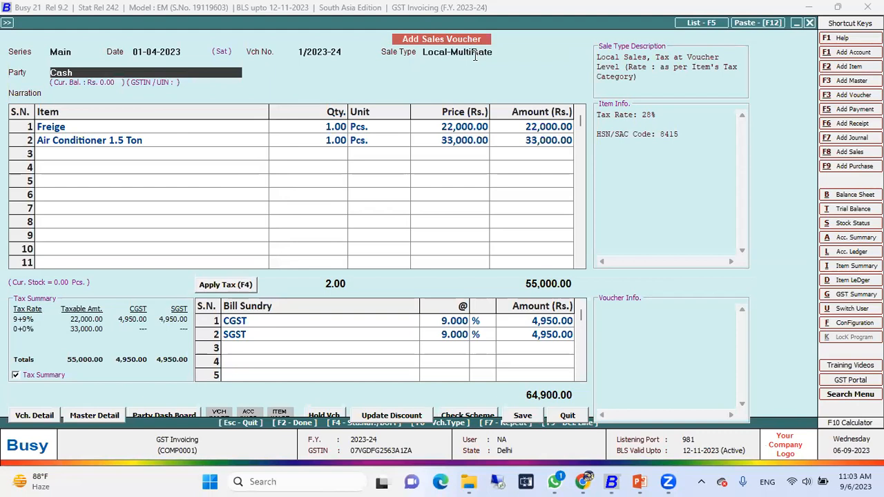
left_click(247, 287)
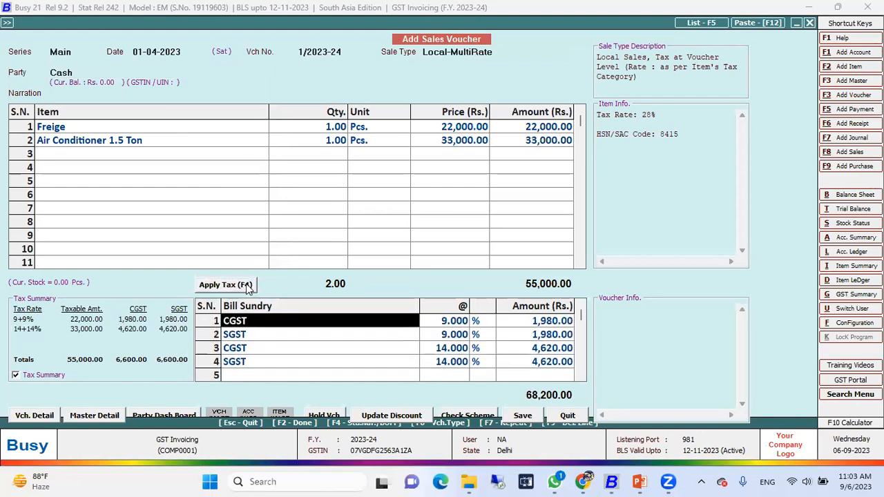
Examine the bill sundry lines, comparing the 9% CGST and SGST pair with the 14% pair
key("Down")
key("Up")
key("shift+Down")
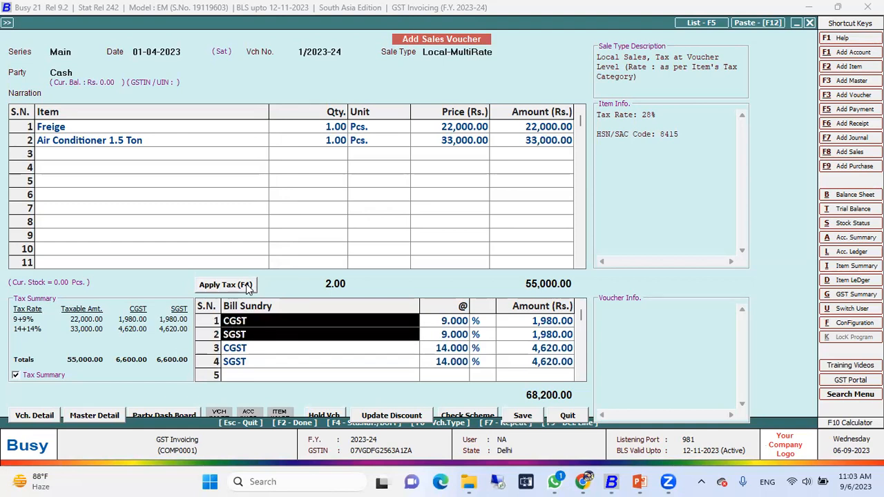
key("shift+Right")
key("Left")
key("Down")
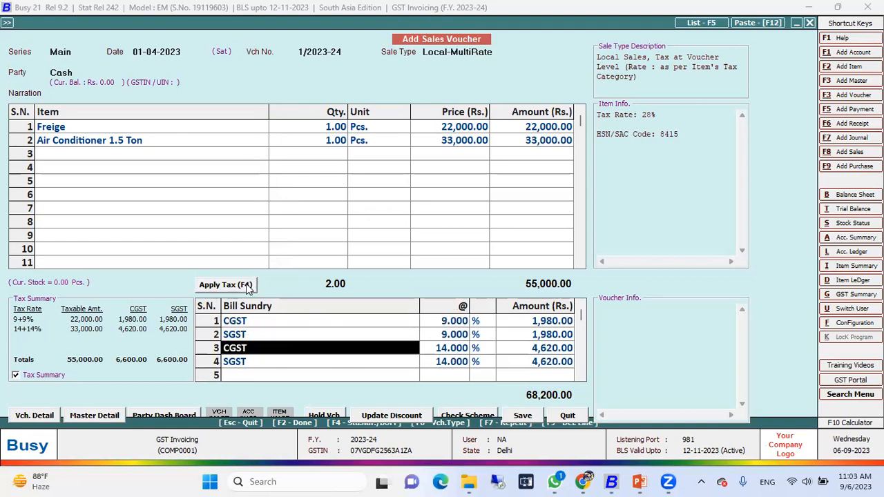
key("shift+Right")
key("shift+Down")
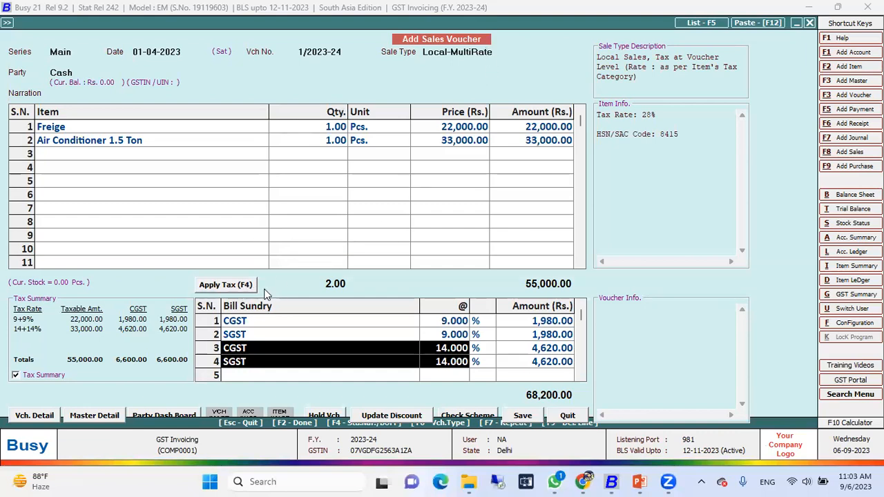
Delete all CGST and SGST lines from the voucher's bill sundry section
left_click(247, 322)
key("F9")
key("F9")
key("F9")
key("F9")
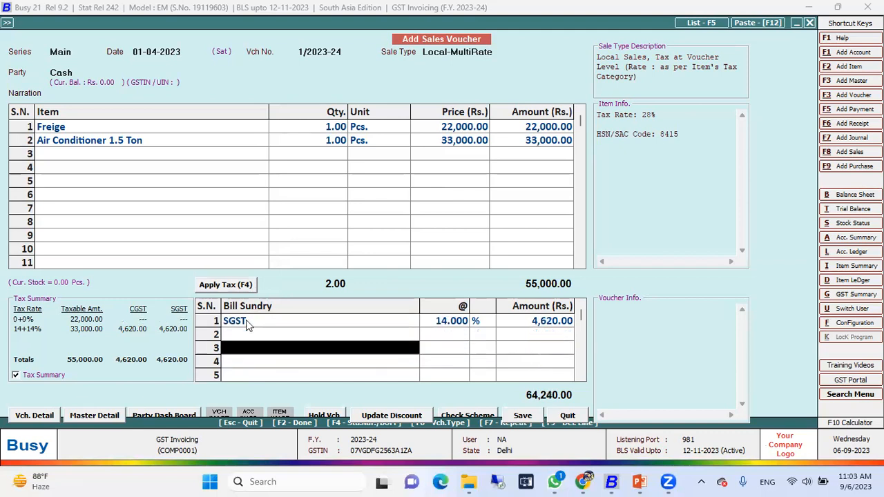
Change the voucher's sale type to Local-ItemWise
left_click(495, 57)
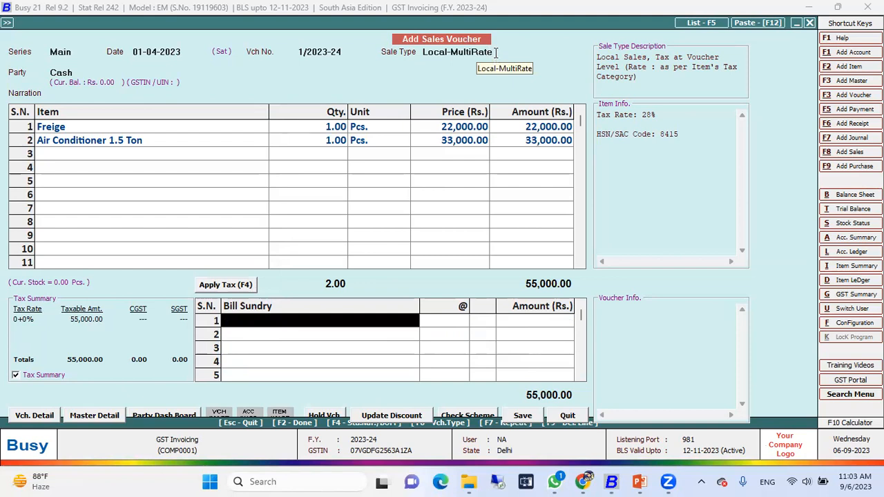
key("Down")
key("Down")
key("Down")
key("Up")
key("Up")
key("Up")
key("Up")
key("Up")
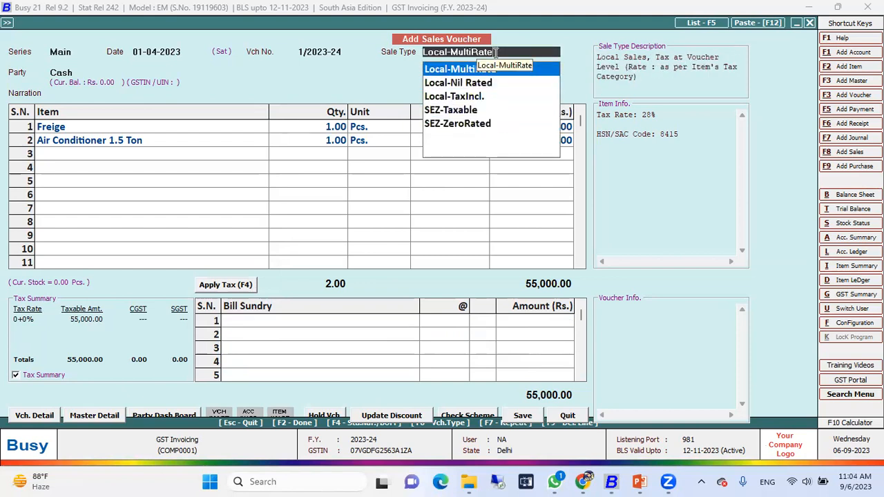
key("Down")
key("Return")
key("Return")
key("Return")
key("Return")
key("Return")
key("Return")
key("Return")
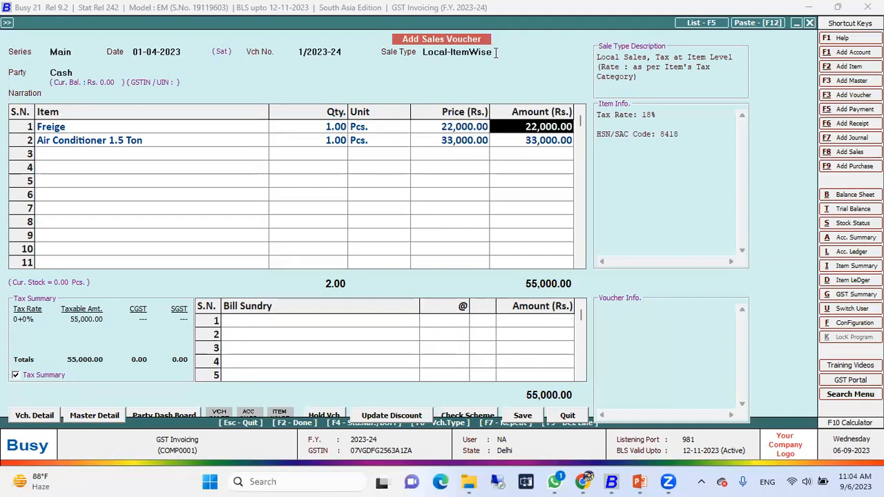
Re-enter the Freige and Air Conditioner 1.5 Ton rows, accepting the item-wise GST for each
key("Return")
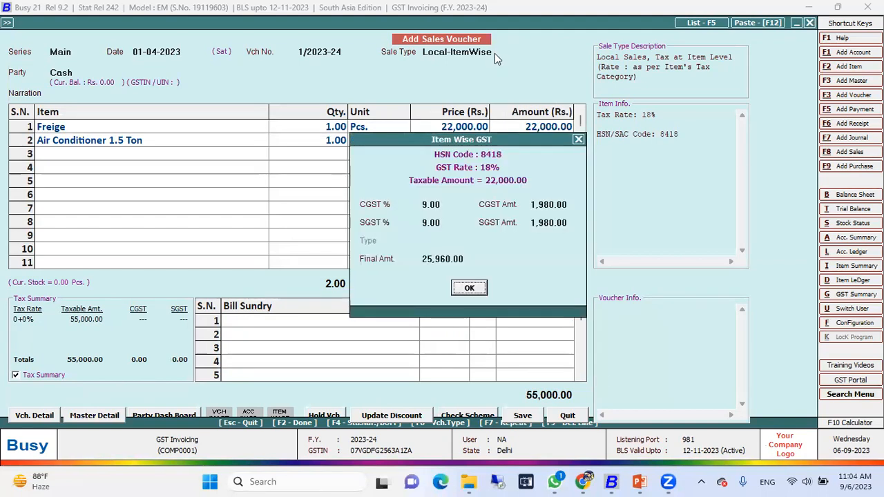
key("Return")
key("Return")
key("Return")
key("Return")
key("Return")
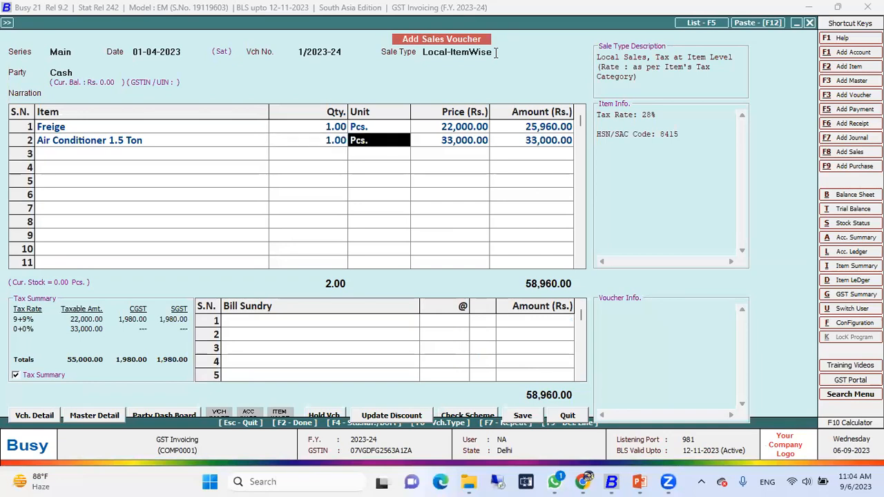
key("Return")
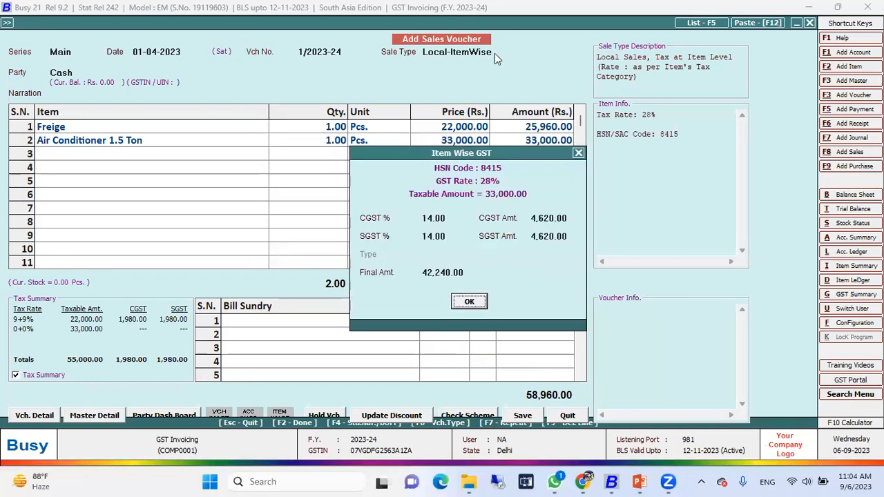
key("Return")
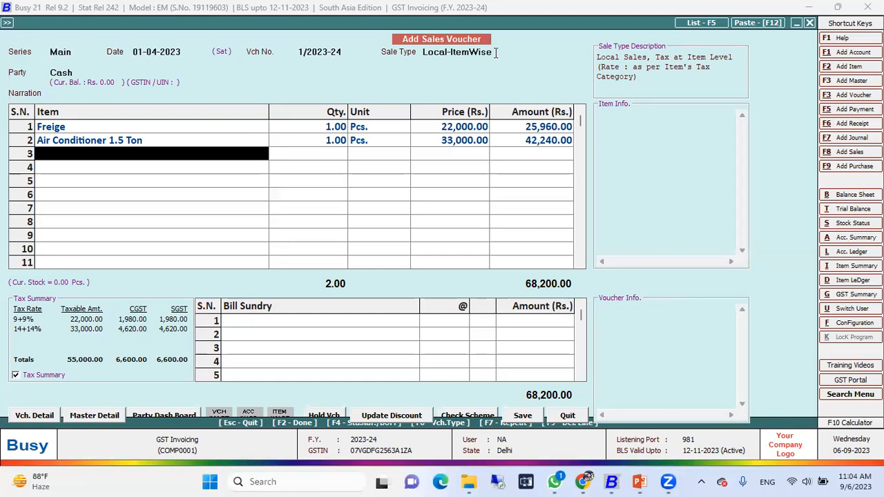
Review the item-wise GST details of the Freige row again and return to the first empty item row
key("Up")
key("Up")
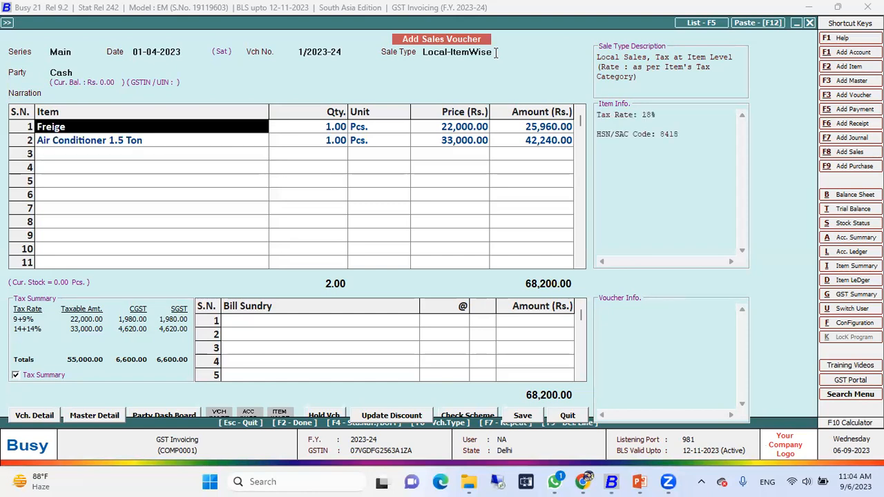
key("Return")
key("Return")
key("Return")
key("Return")
key("Return")
key("Return")
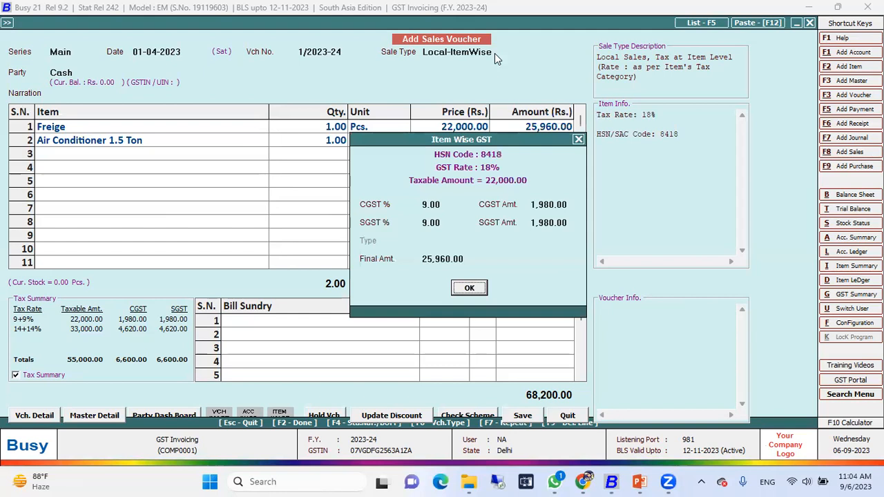
key("Return")
key("Return")
key("Return")
key("Return")
key("Return")
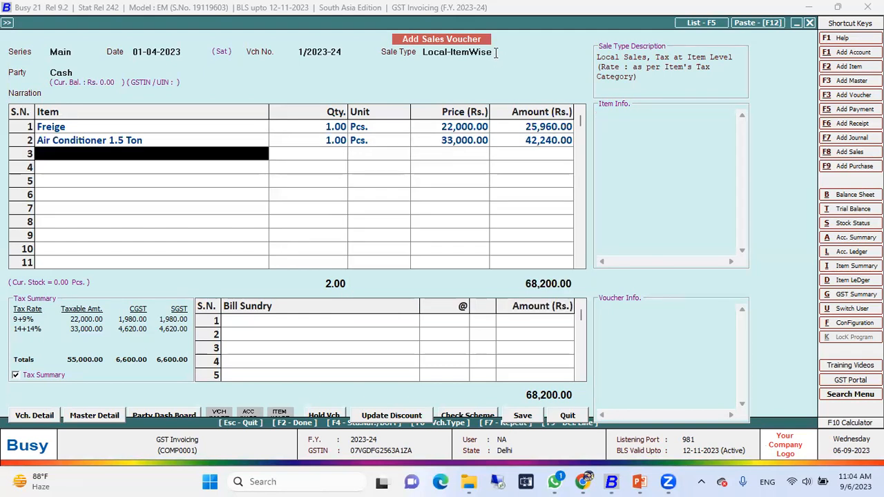
Finish the item entry and save the Local-ItemWise sales voucher
key("Return")
key("Return")
key("Return")
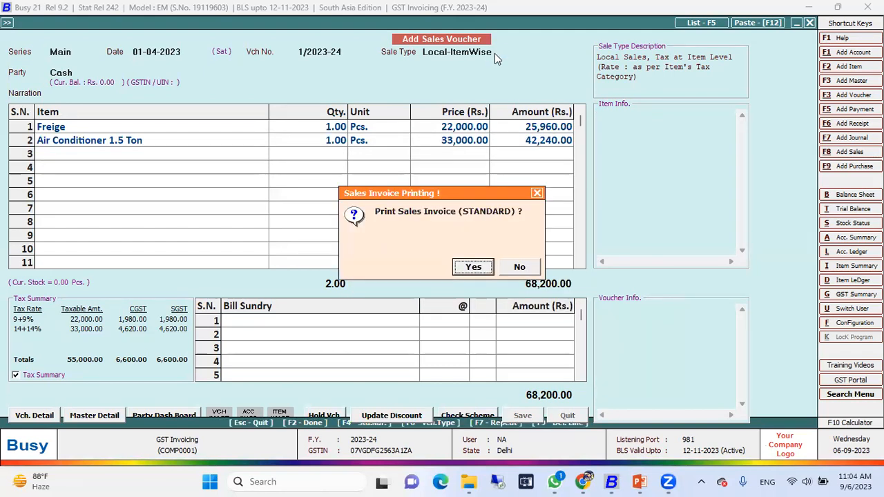
Open a print preview of the saved invoice in the STANDARD format with 1 copy
key("Return")
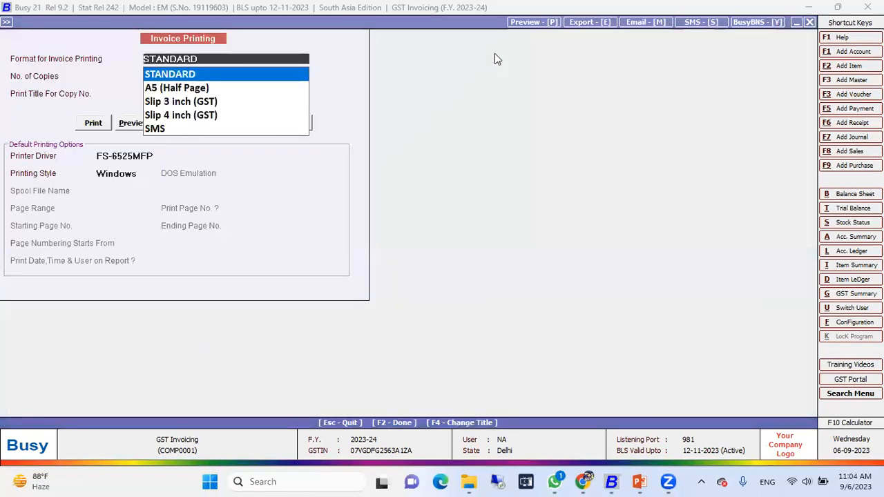
key("Return")
key("Return")
key("Return")
key("Right")
key("Return")
key("Return")
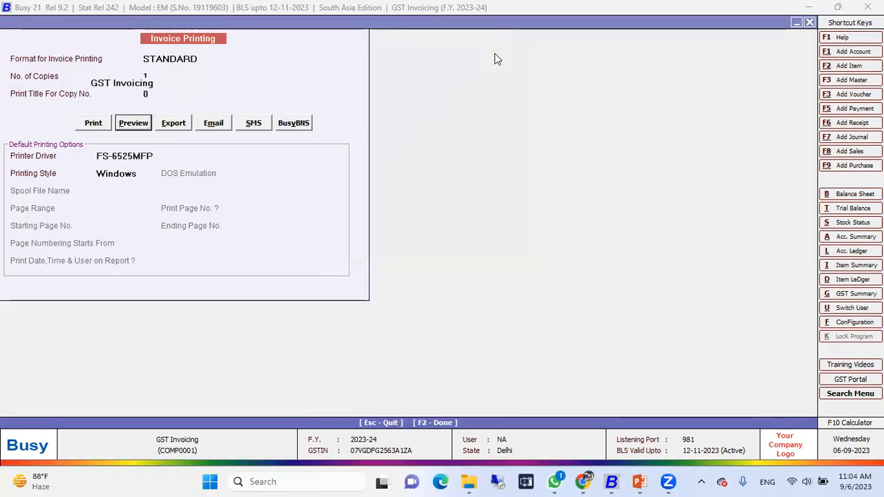
key("F2")
key("Return")
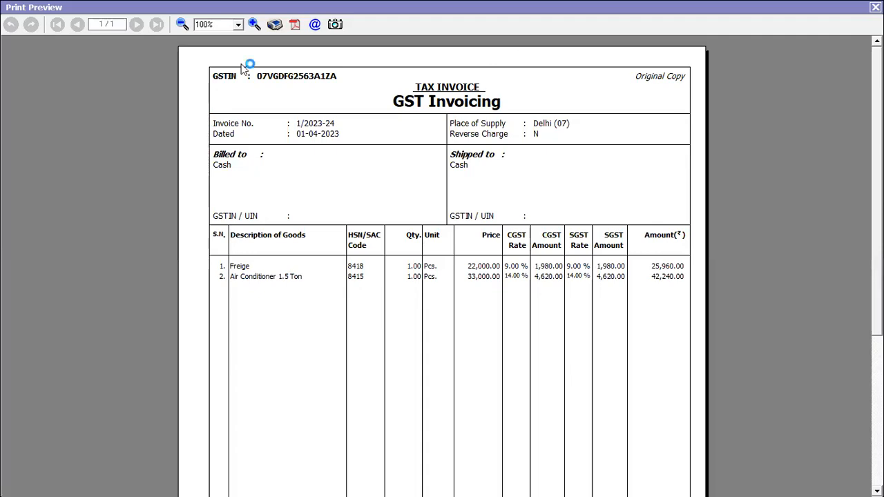
Enlarge the invoice preview to 130%, examine the per-item CGST and SGST columns and totals, and close the preview
left_click(255, 24)
left_click(254, 23)
left_click(255, 24)
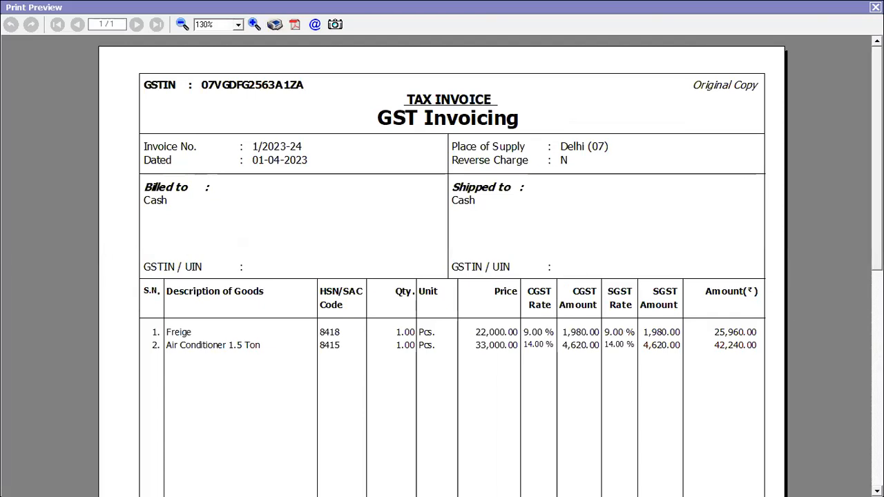
scroll(442, 262, "down", 5)
scroll(442, 262, "up", 2)
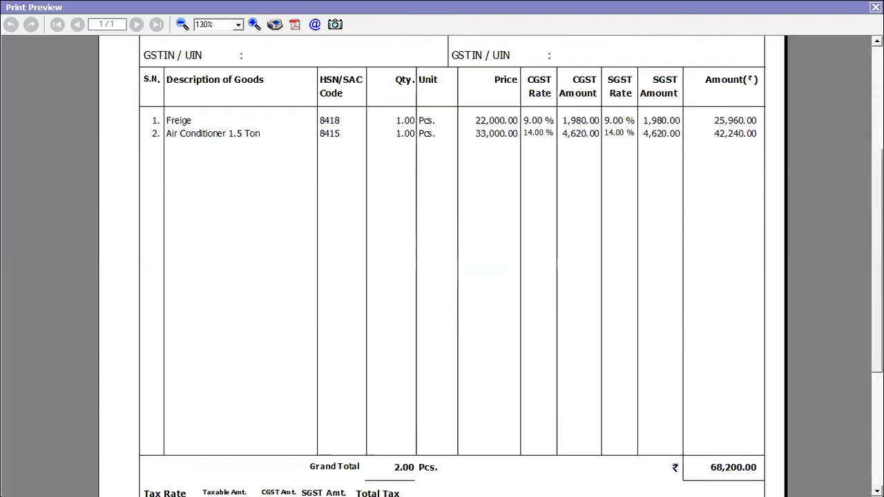
scroll(442, 263, "up", 3)
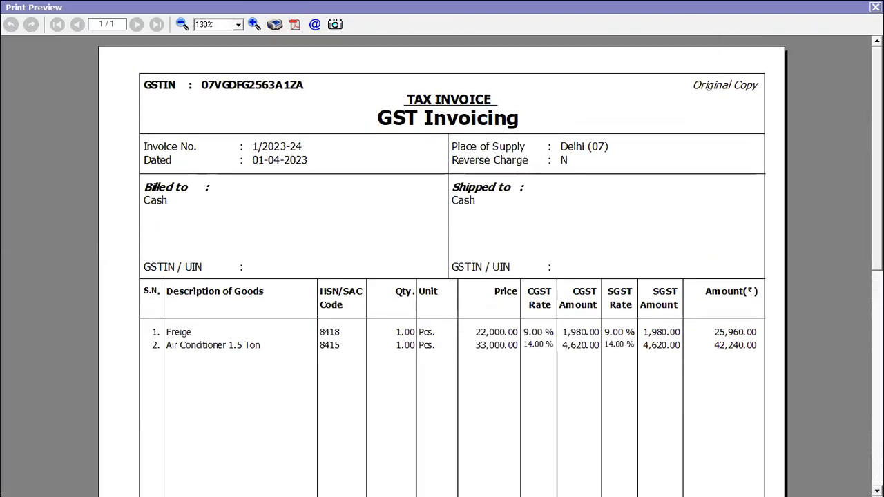
left_click(875, 7)
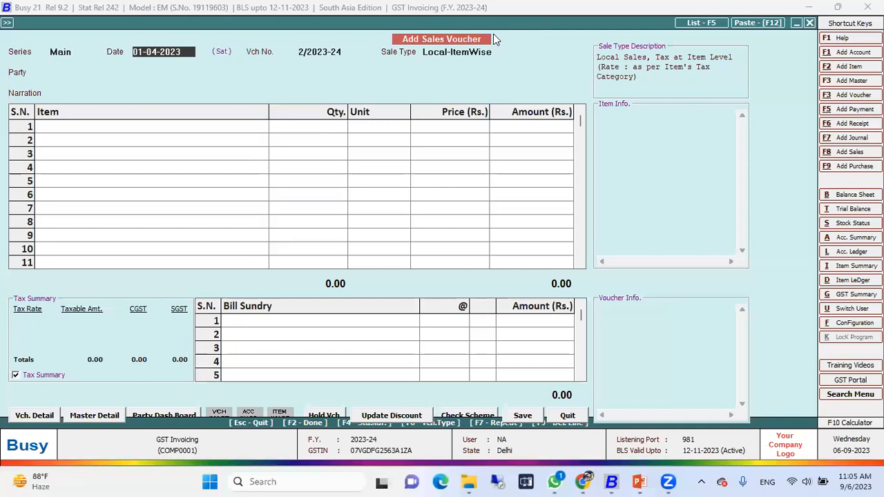
Set the new sales voucher's sale type to Local-MultiRate and its party to JJ Trading
left_click(477, 50)
key("Down")
key("Return")
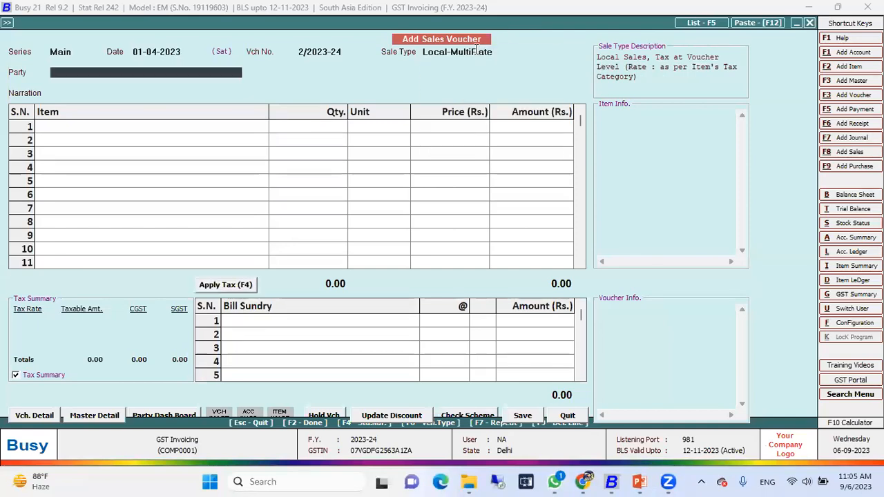
key("Down")
key("Down")
key("Up")
key("Down")
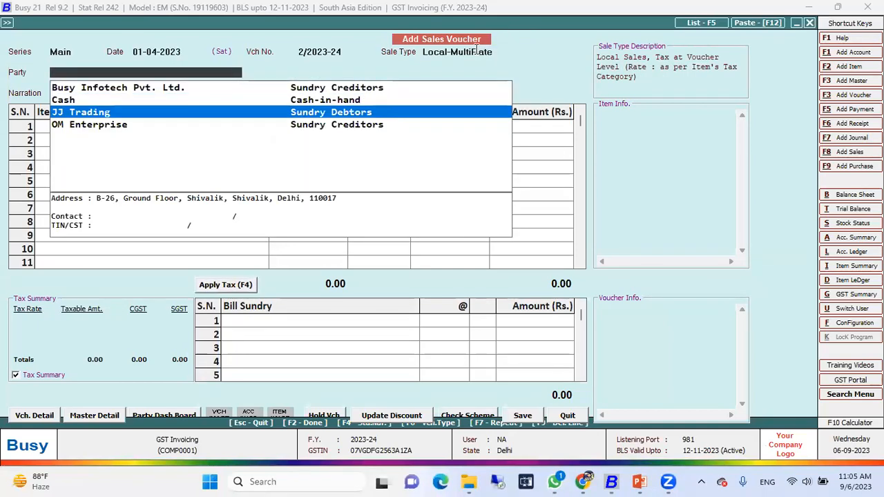
key("Return")
Add 1 Pcs. of Air Conditioner 1.5 Ton at its default price in the first item row
key("Return")
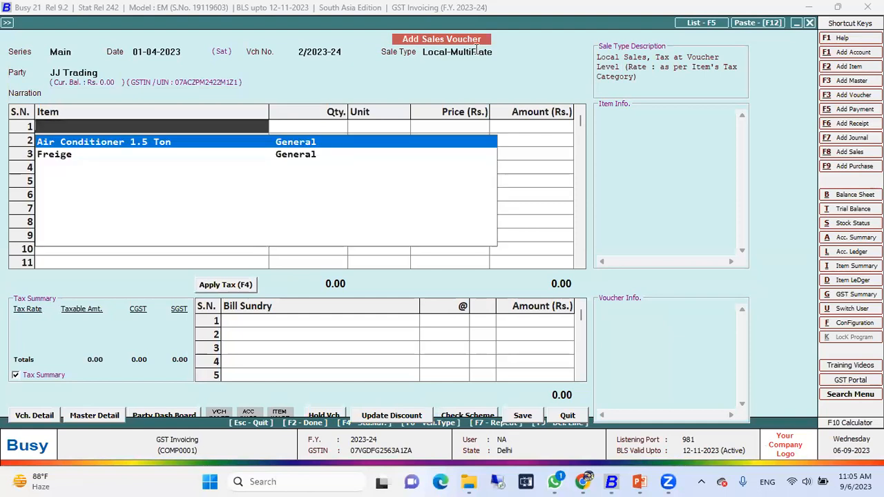
key("Return")
type("1")
Add 1 Pcs. of Freige at its default price in the second row and finish the item list
key("Return")
key("Return")
key("Return")
key("Down")
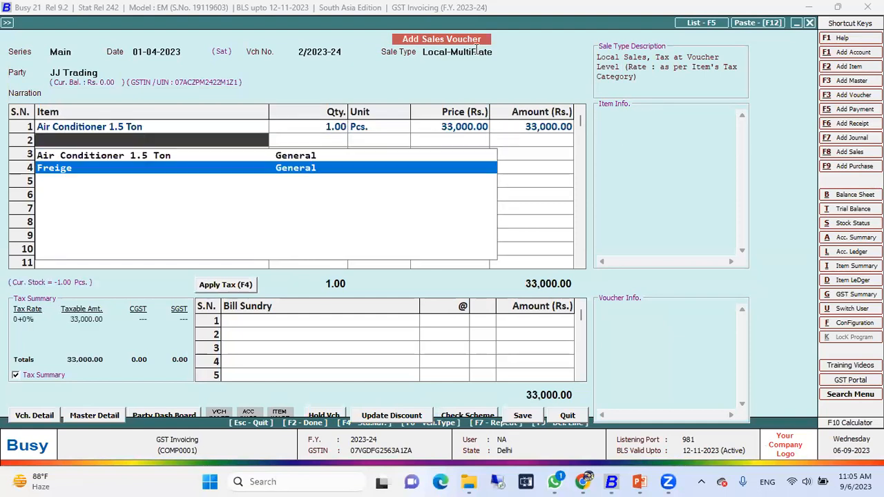
key("Return")
key("Return")
Apply the tax to the JJ Trading voucher, accept the new bill reference, and save the voucher
key("Return")
key("Return")
key("Return")
key("Return")
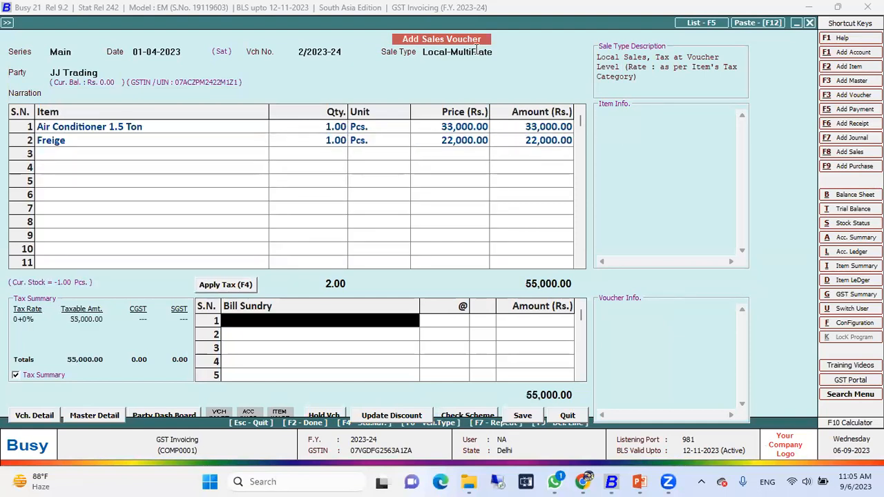
key("F4")
key("Return")
key("Return")
key("Return")
key("Return")
key("Return")
key("Return")
key("Return")
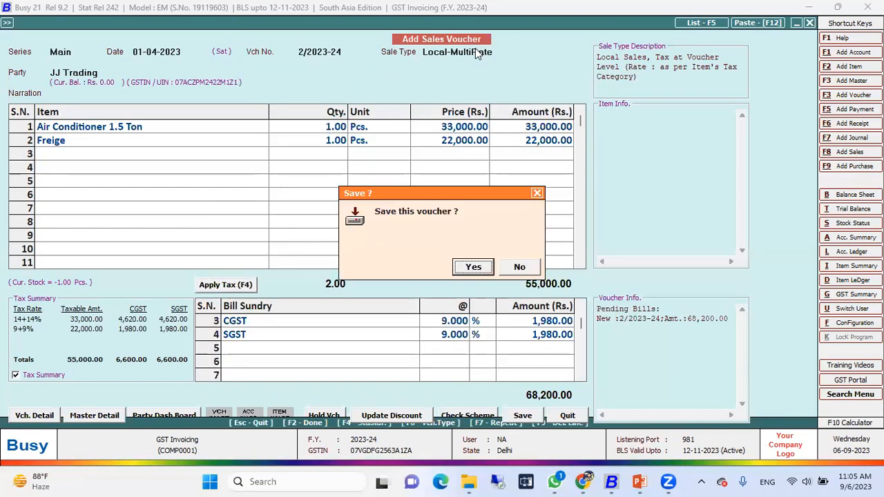
Open a print preview of the JJ Trading invoice
key("Return")
key("Return")
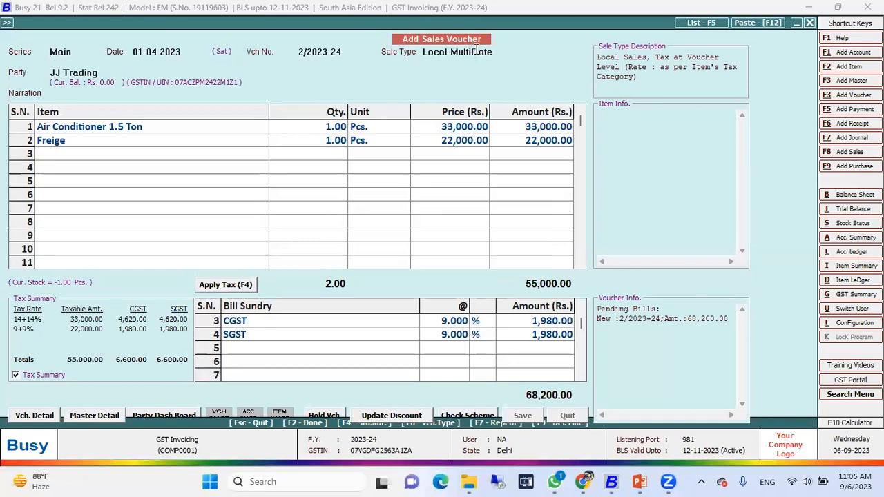
key("Return")
key("Return")
key("Return")
key("Right")
key("Return")
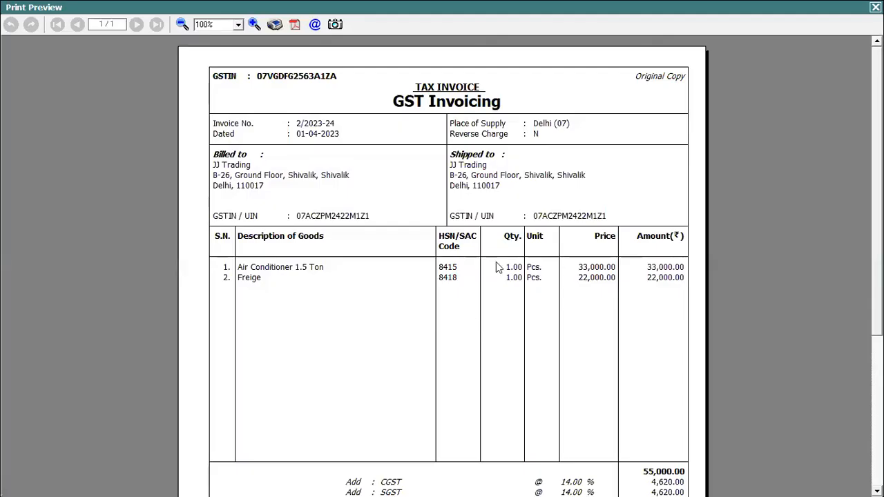
Examine the invoice's voucher-level CGST and SGST lines and tax summary, and close the preview
key("Page_Down")
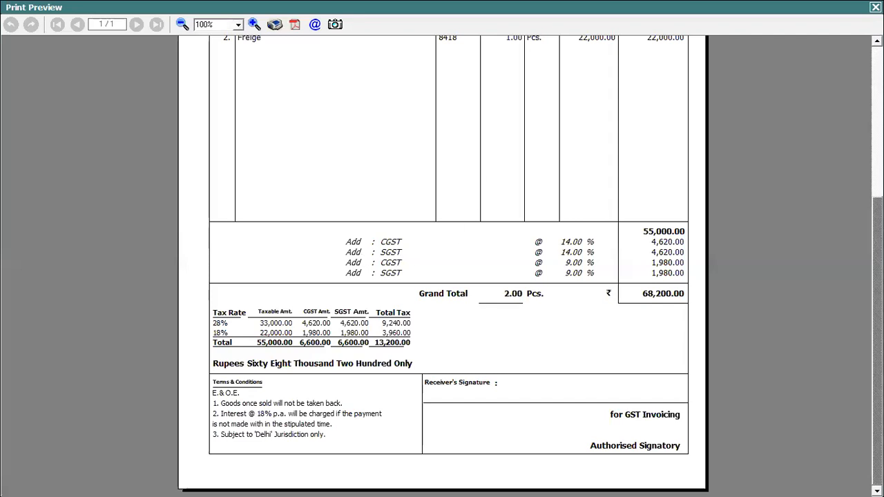
key("Page_Up")
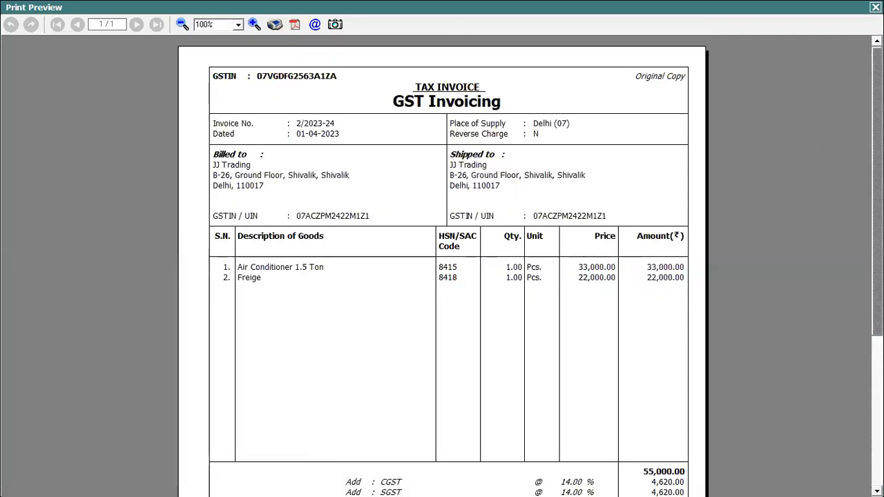
scroll(570, 352, "down", 4)
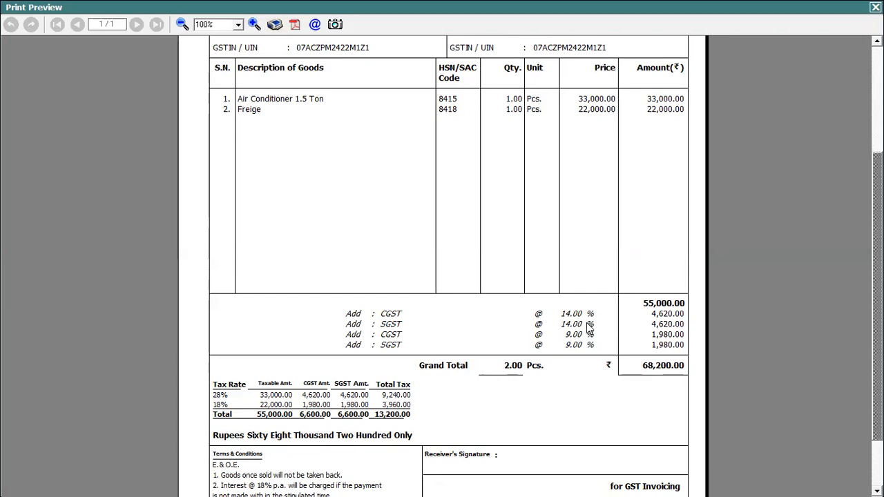
left_click(875, 7)
Start a new sales voucher dated 01-04-2023 with the sale type Central-MultiRate
key("Return")
key("Return")
key("Up")
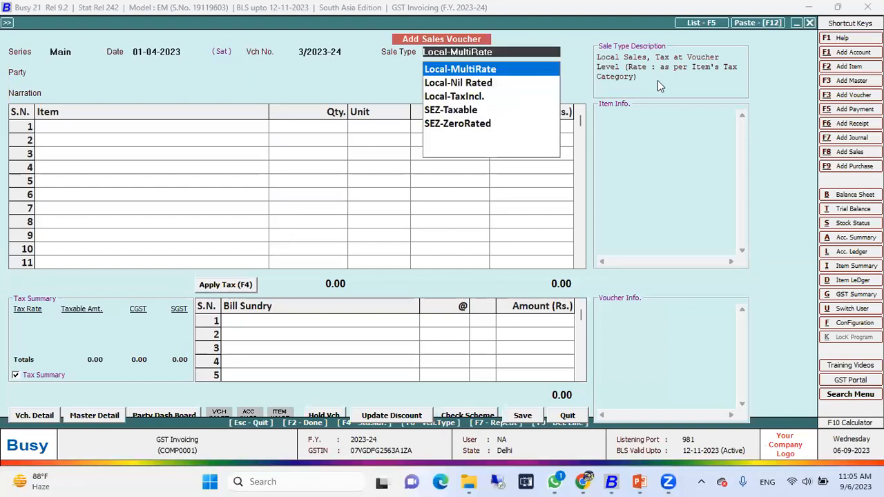
type("cen")
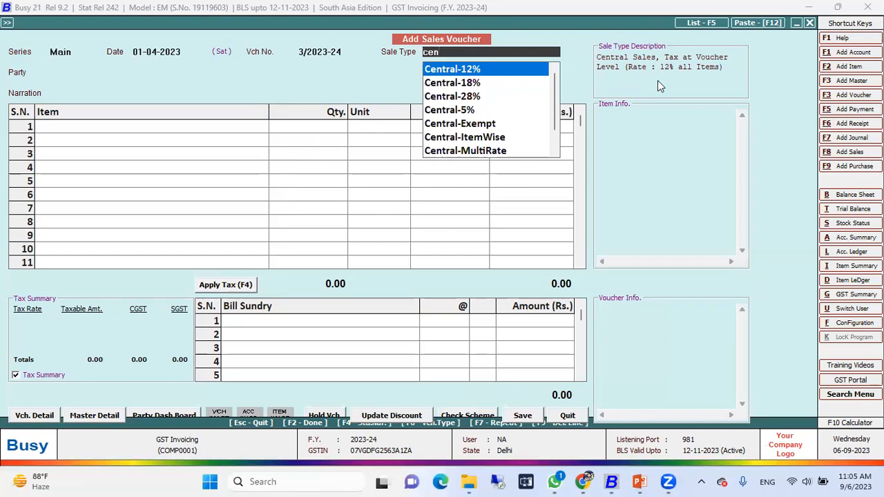
key("Down")
key("Down")
key("Down")
key("Down")
key("Down")
key("Down")
Try to use JJ Trading as the party for the central sale, and decline to continue
key("Down")
key("Up")
key("Return")
key("Down")
key("Down")
key("Return")
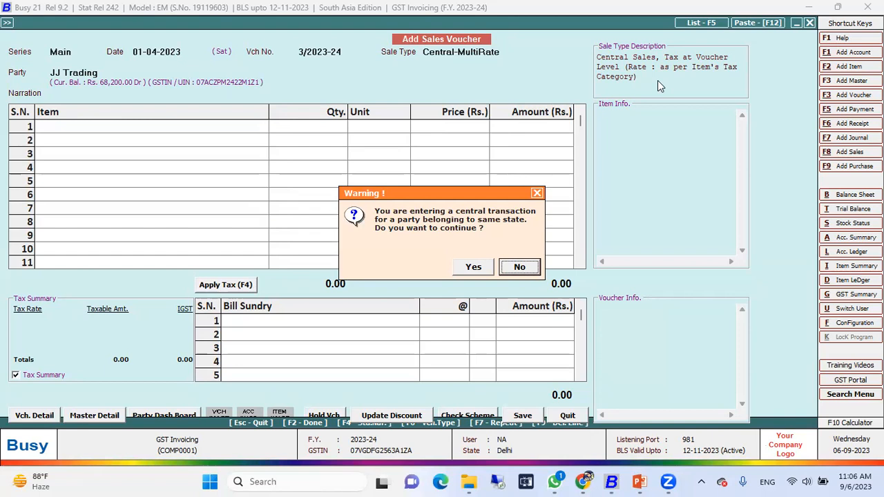
key("Return")
Select OM Enterprise as the party for the Central-MultiRate voucher
key("shift+Tab")
key("Return")
key("space")
key("Down")
key("Down")
key("Down")
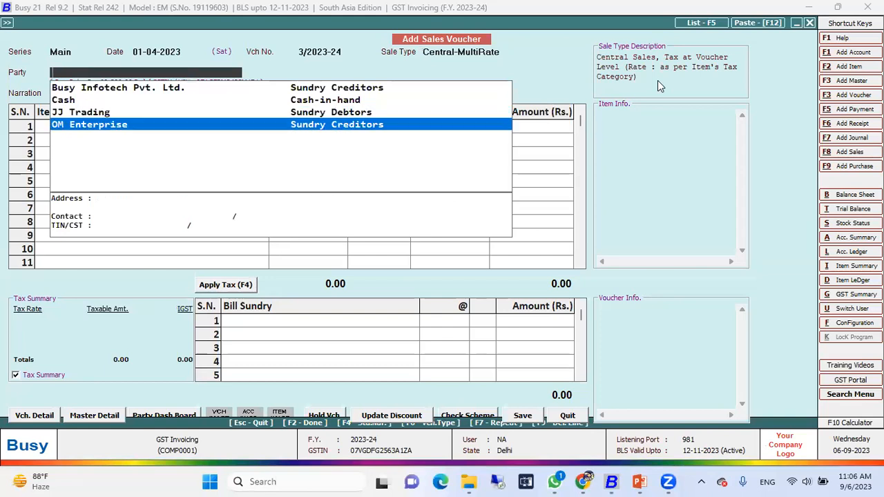
key("Return")
key("Left")
key("Return")
Add 1 Pcs. of Air Conditioner 1.5 Ton at its default price and finish the item list
key("space")
key("Return")
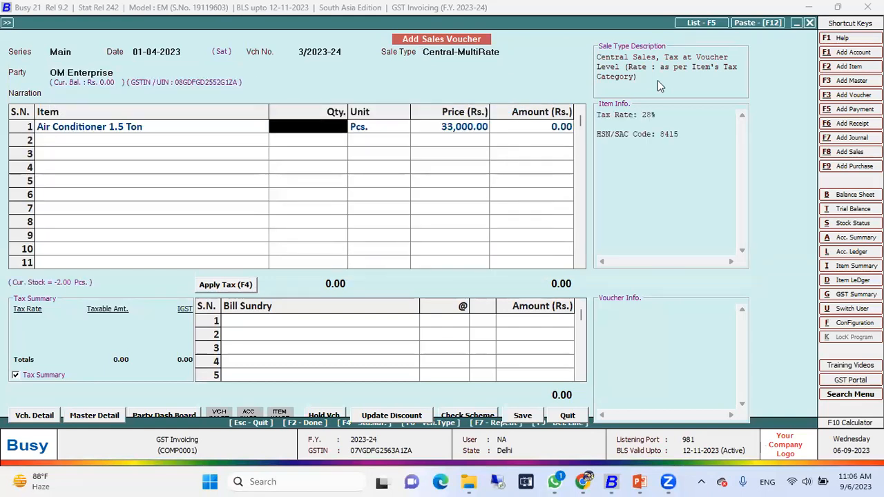
type("1")
key("Return")
key("Return")
key("Return")
key("Return")
key("Return")
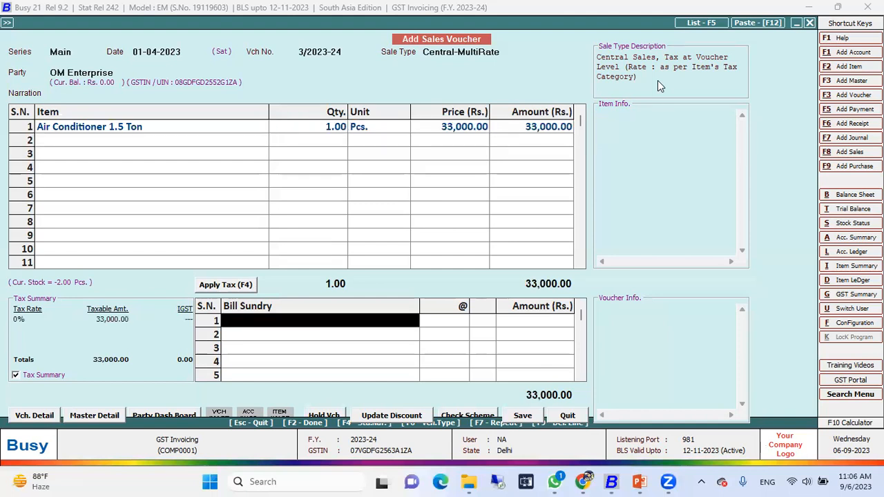
Apply the tax to the OM Enterprise voucher, accept the new bill reference, leave the transport details blank, and save the voucher
key("F4")
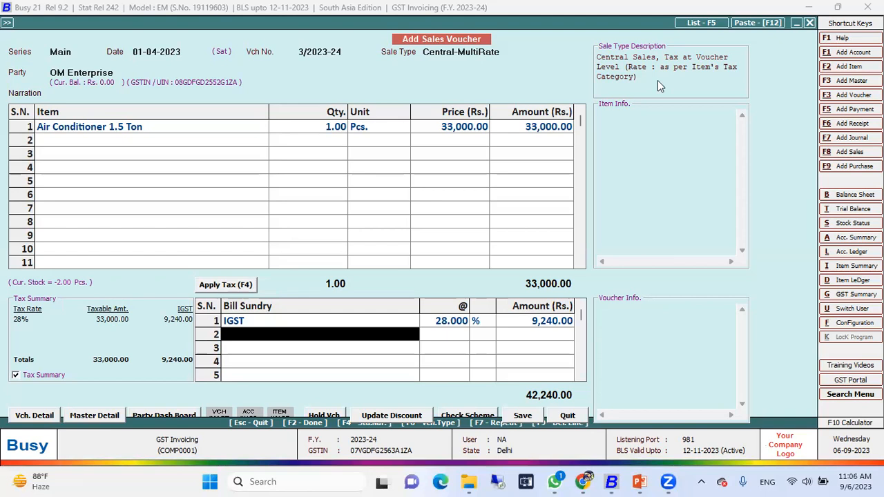
key("Return")
key("Left")
key("Return")
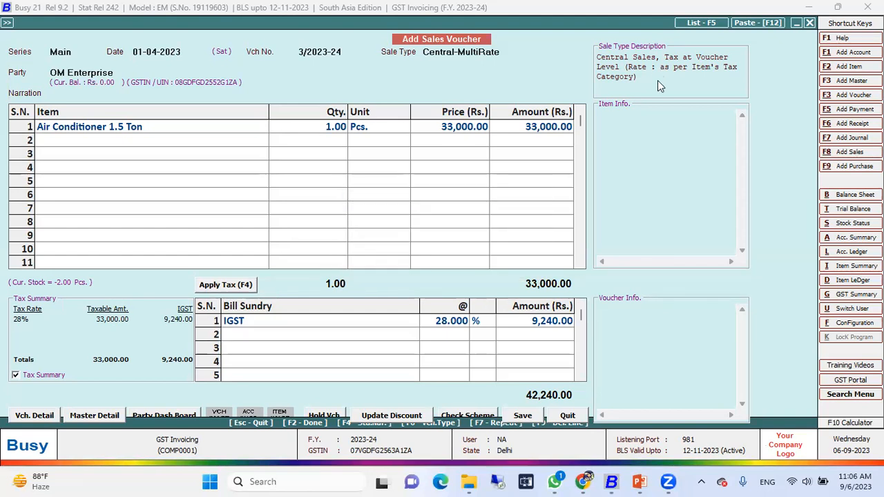
key("Return")
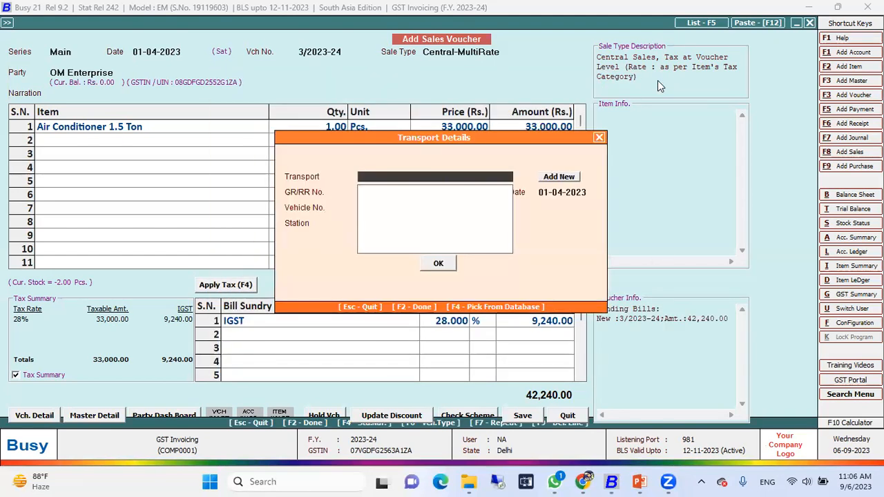
key("F2")
key("Return")
Open a print preview of the OM Enterprise invoice in the STANDARD format
key("Return")
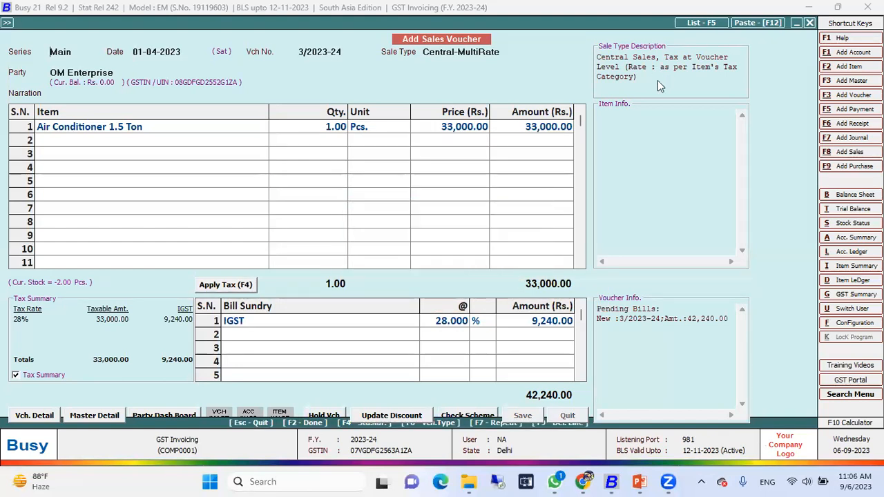
key("Return")
key("Return")
key("Return")
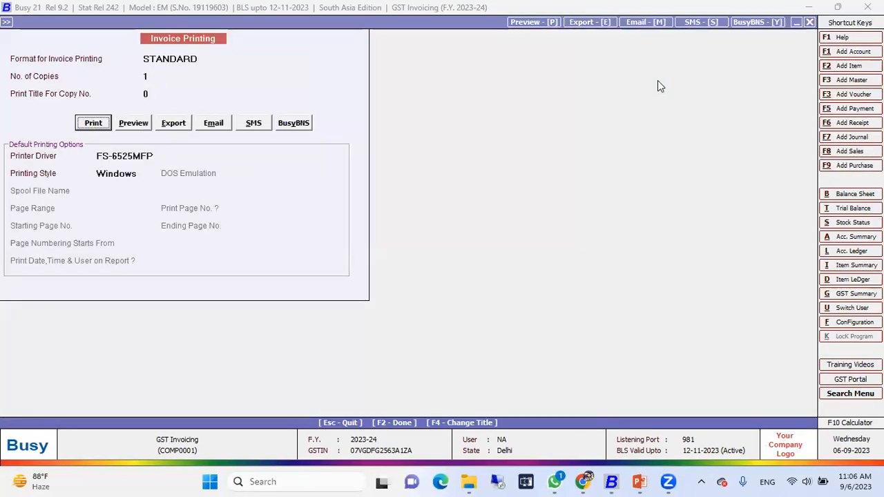
key("Right")
key("Return")
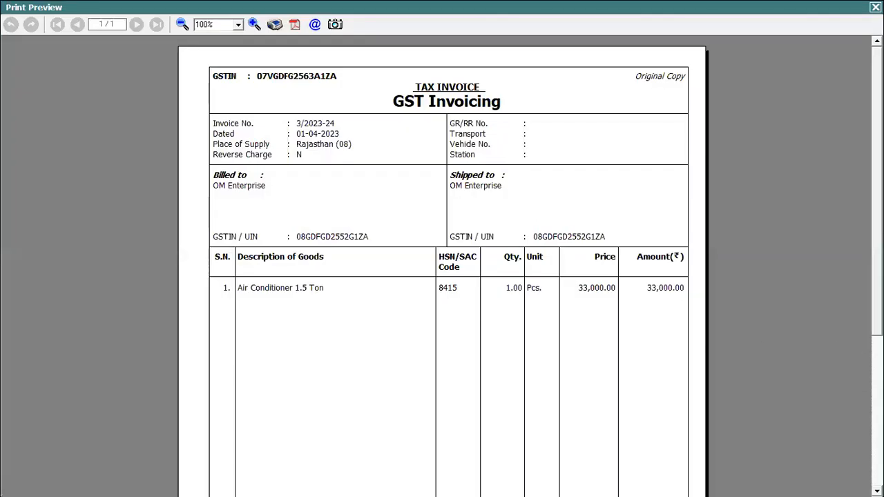
Examine the OM Enterprise invoice's IGST line and tax summary, then close the preview and leave voucher entry
scroll(735, 275, "down", 5)
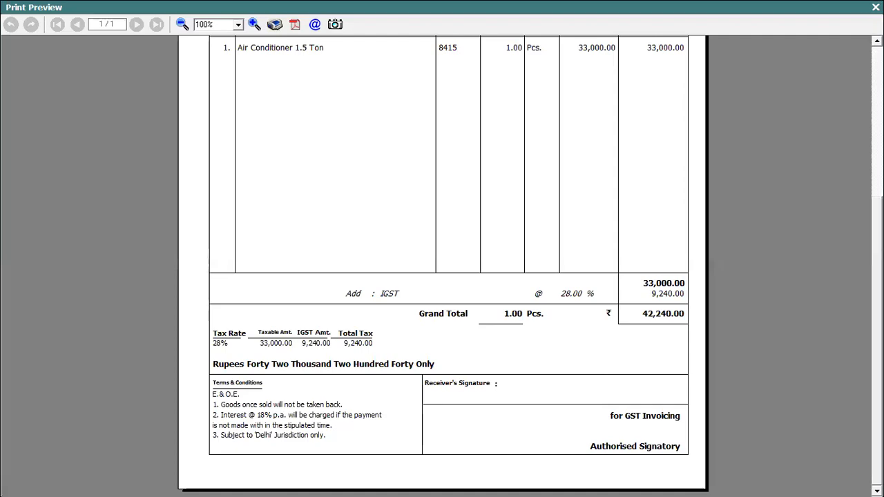
left_click(876, 7)
key("Escape")
key("Return")
key("Escape")
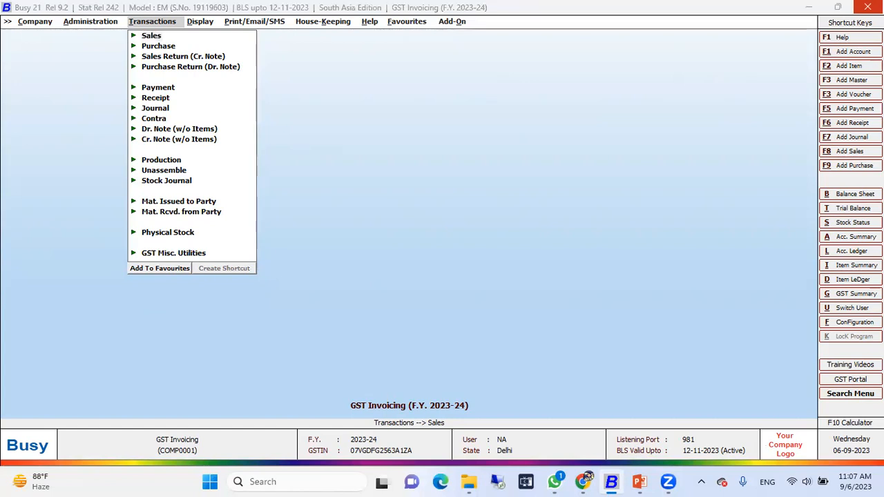
Switch to the PowerPoint slide show
key("alt+Tab")
key("alt+Tab")
key("alt+Tab")
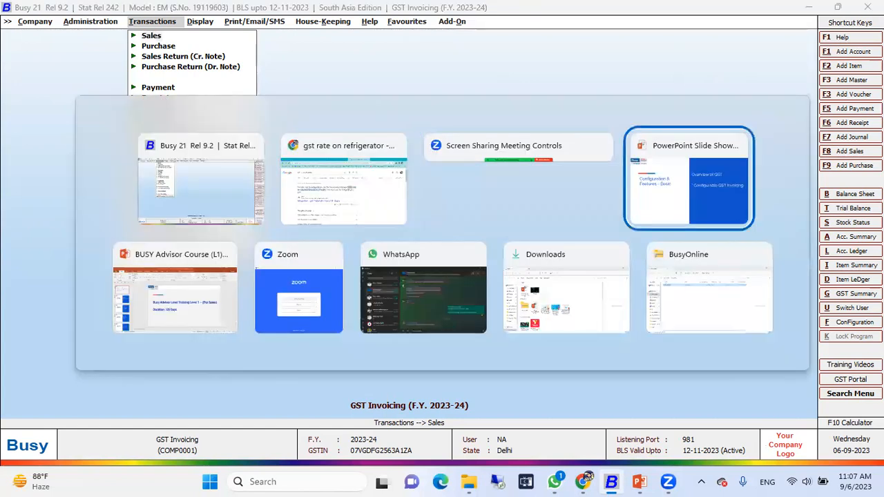
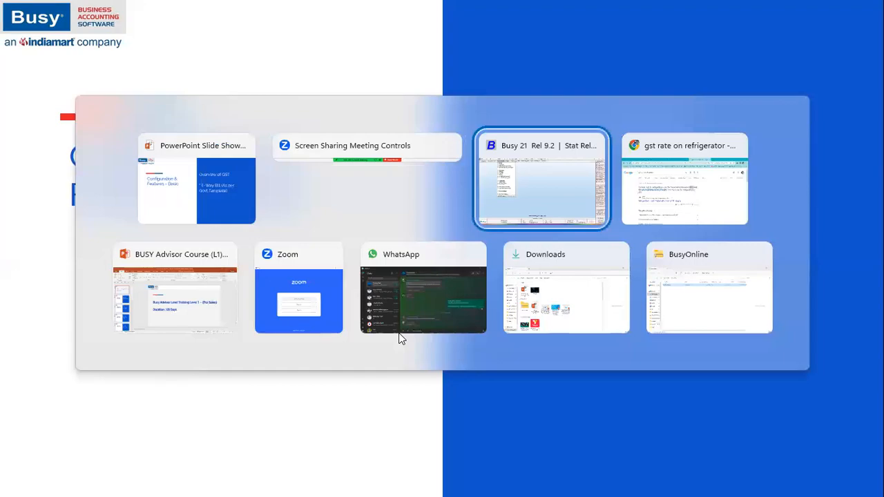
Switch to Busy and enable E-Way Bill Required in the GST/VAT feature options
key("alt+Tab")
key("Left")
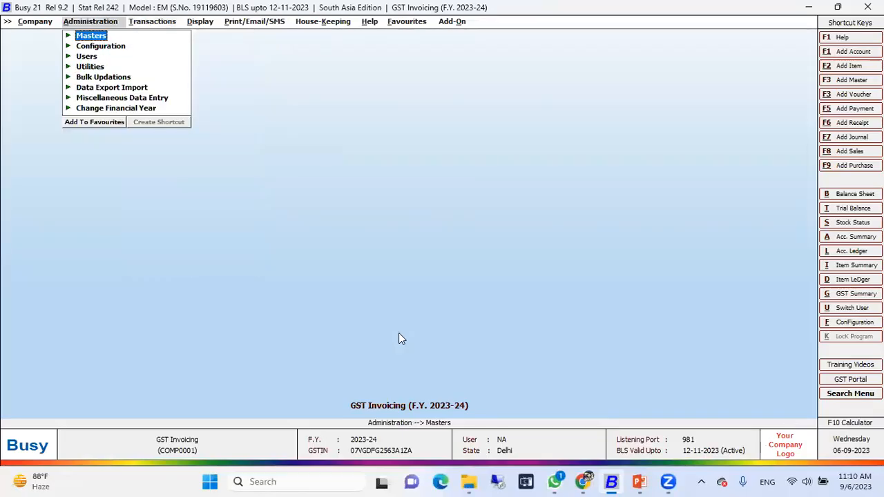
key("Down")
key("Return")
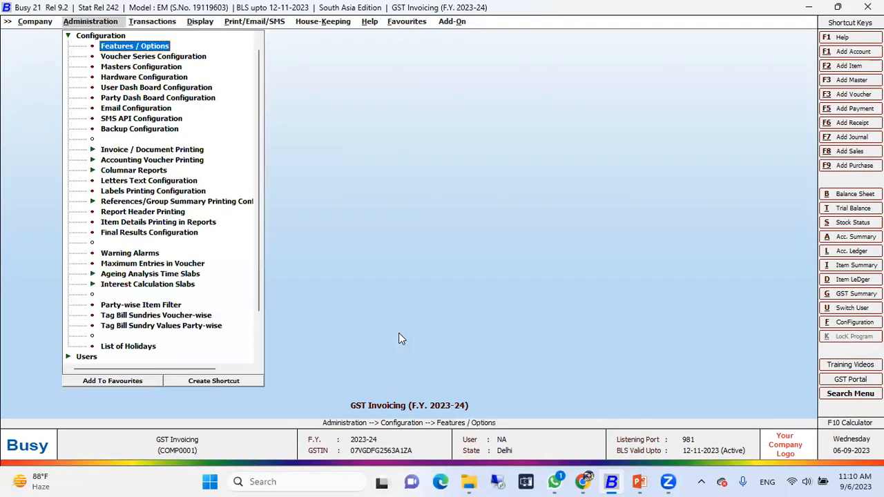
key("Return")
key("a")
key("g")
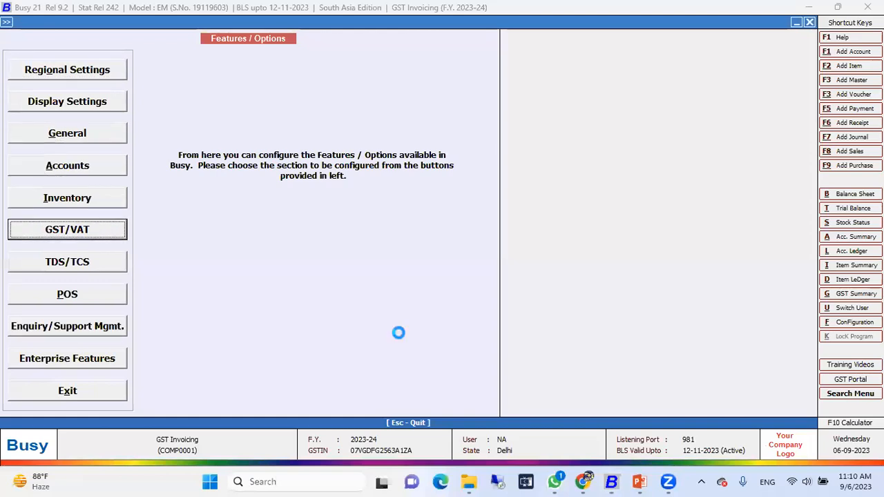
key("Return")
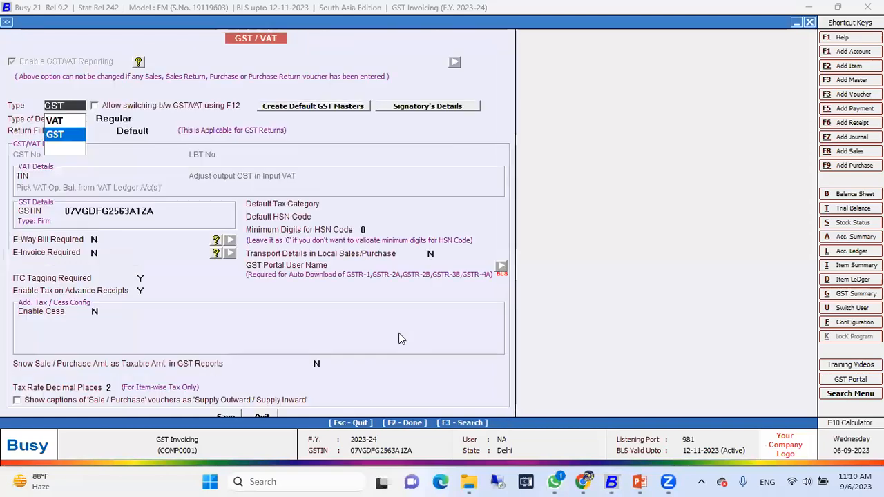
left_click(96, 240)
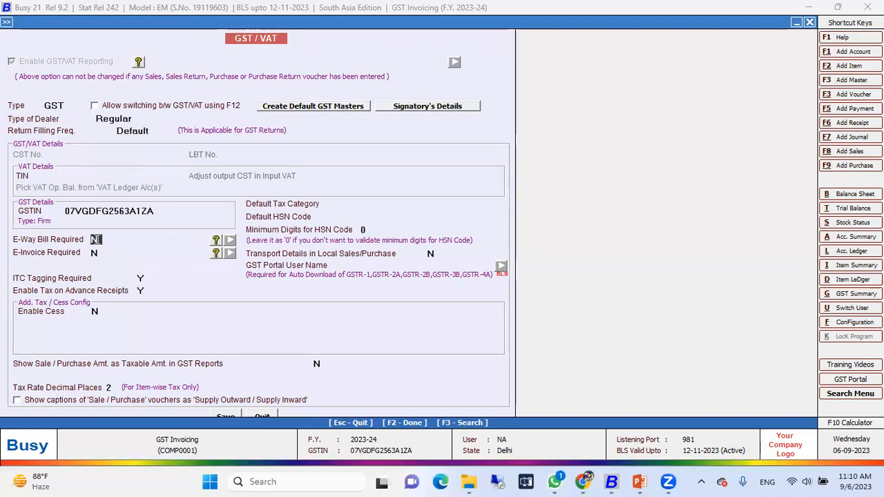
type("Y")
key("Return")
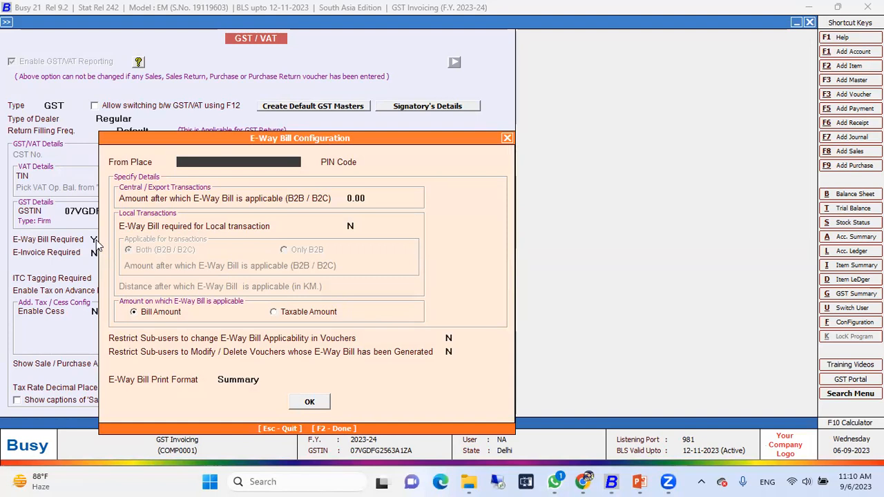
Fill in the e-way bill configuration with From Place New Delhi, the PIN code, and a central/export threshold of 50,000
type("New Delhi")
key("BackSpace")
key("BackSpace")
key("BackSpace")
type("lhi")
key("Return")
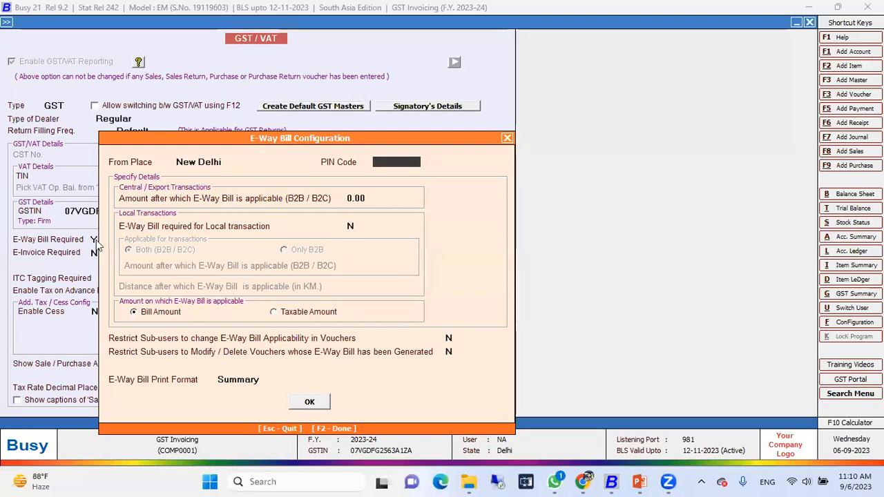
type("110073")
key("Return")
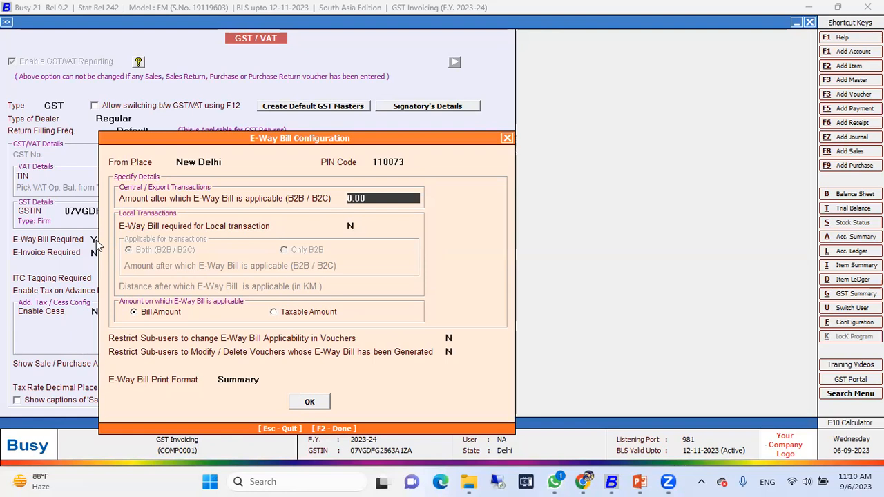
type("50000")
key("Return")
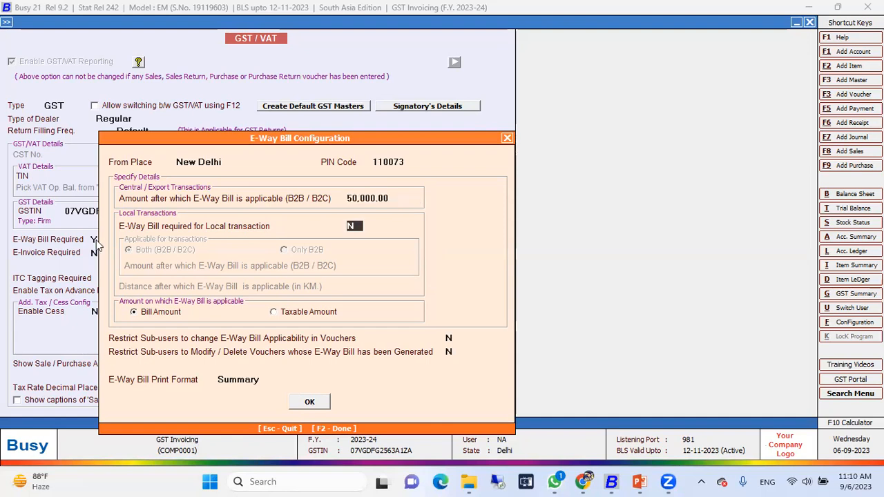
Turn on the e-way bill requirement for local transactions to view its options, and set it back to N
type("Y")
key("Return")
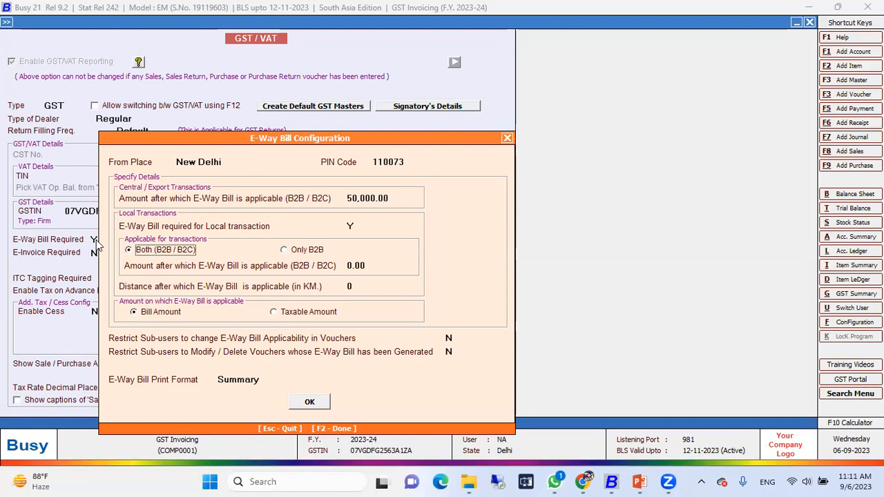
left_click(351, 226)
type("N")
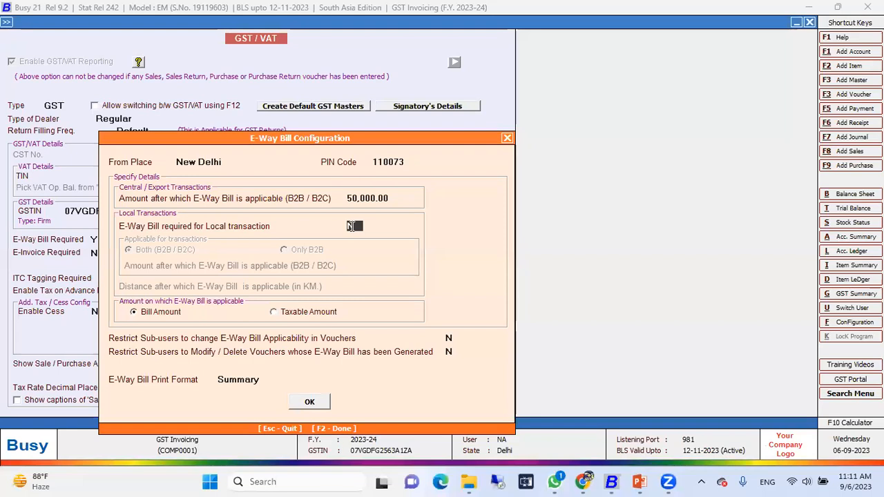
Accept the e-way bill configuration and save the GST/VAT options without entering GSP credentials
left_click(307, 403)
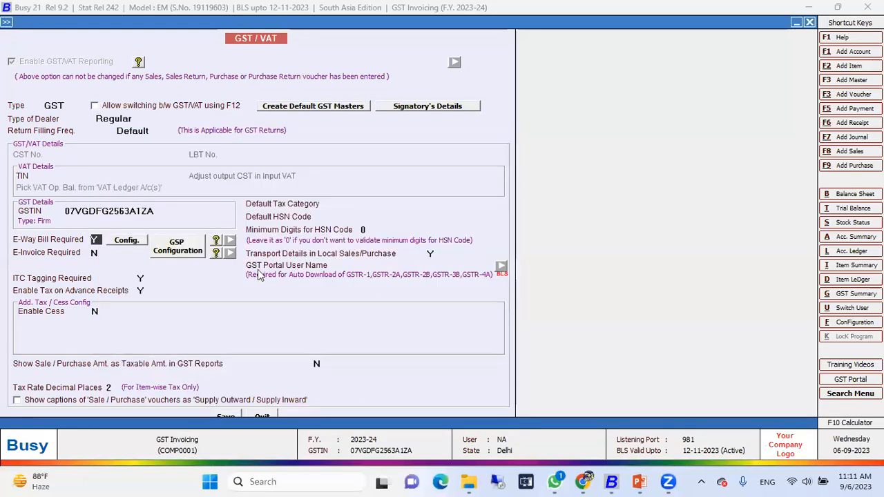
left_click(227, 419)
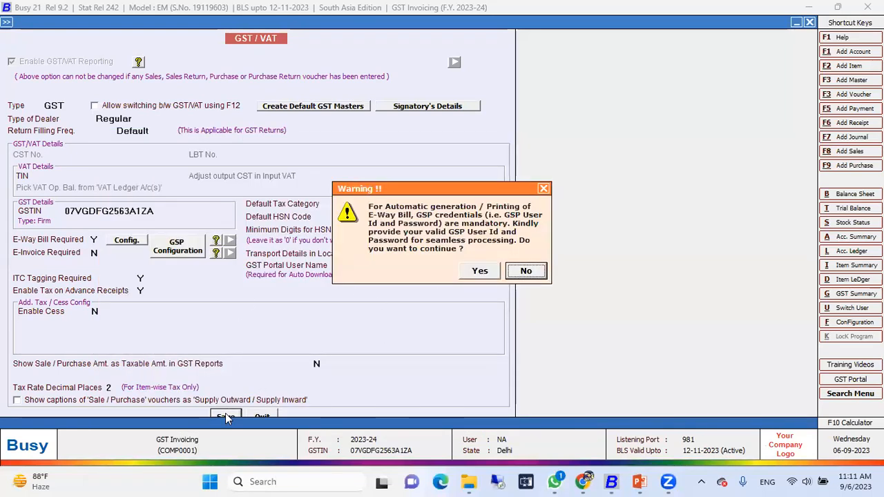
key("Return")
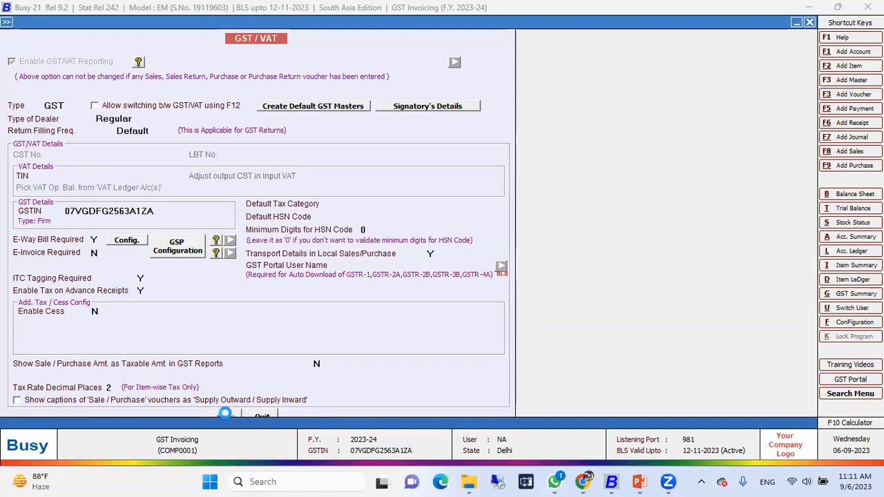
key("Escape")
Open the voucher configuration of the Main series under Sales
key("Down")
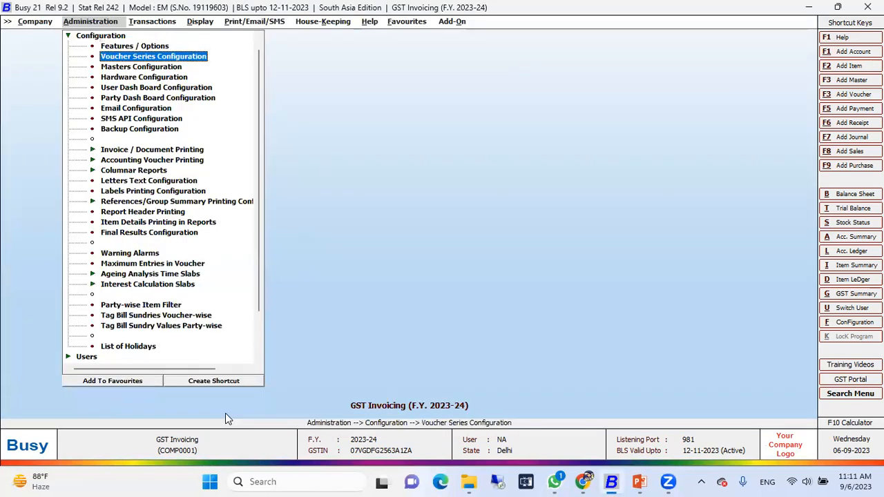
key("Return")
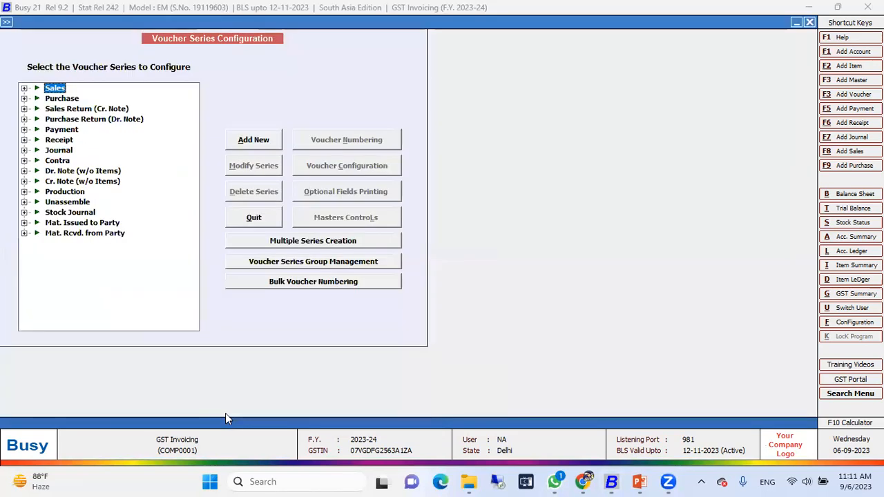
key("Right")
key("Down")
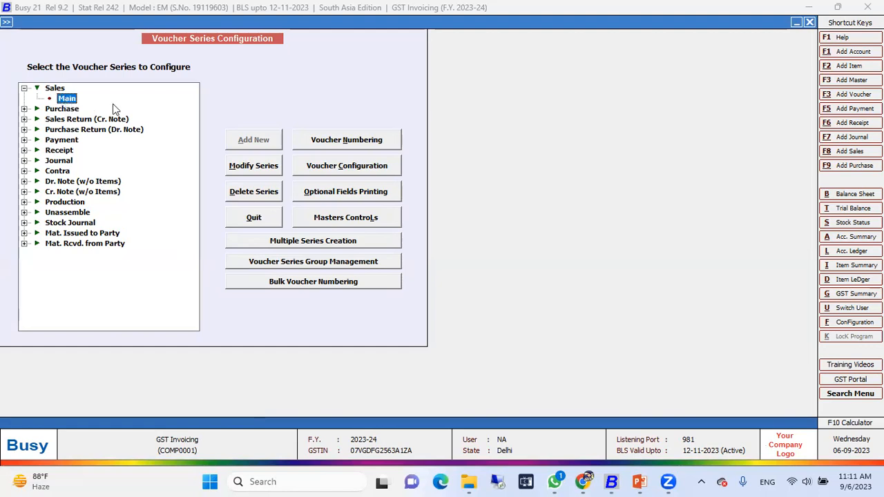
left_click(324, 170)
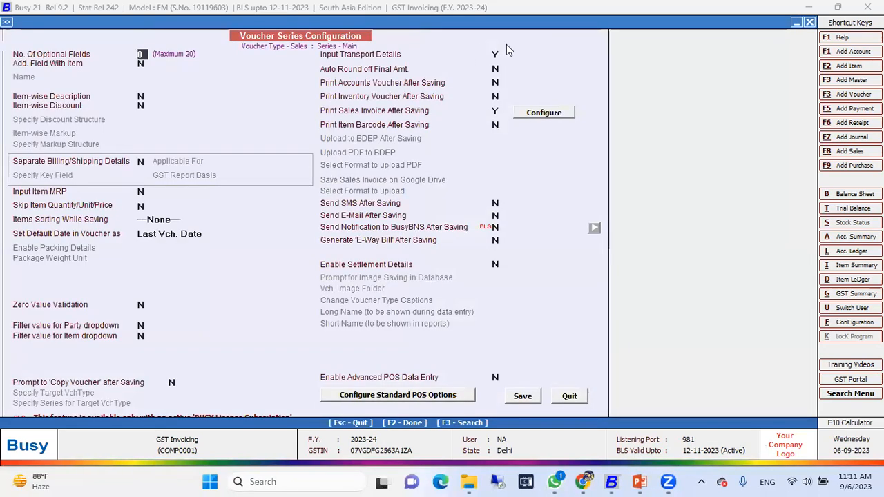
Keep Input Transport Details at Y, set Generate 'E-Way Bill' After Saving to Y, and save the Main sales series configuration
left_click(495, 54)
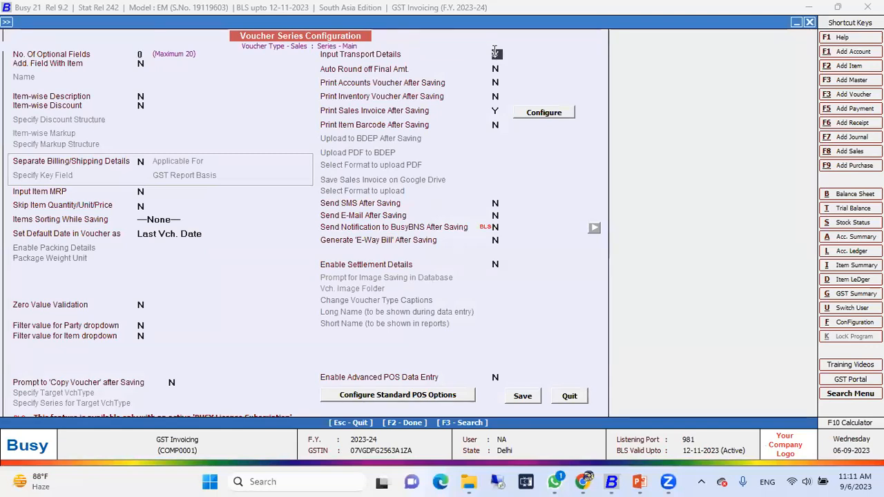
key("y")
left_click(496, 241)
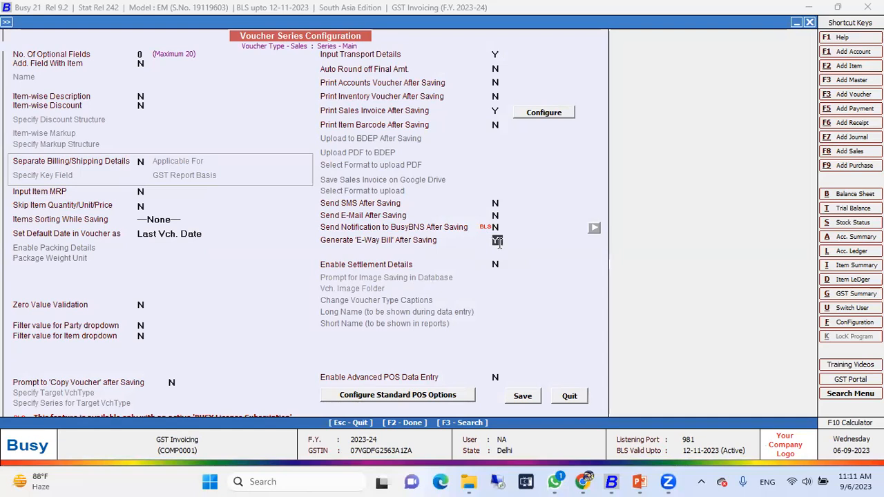
left_click(523, 397)
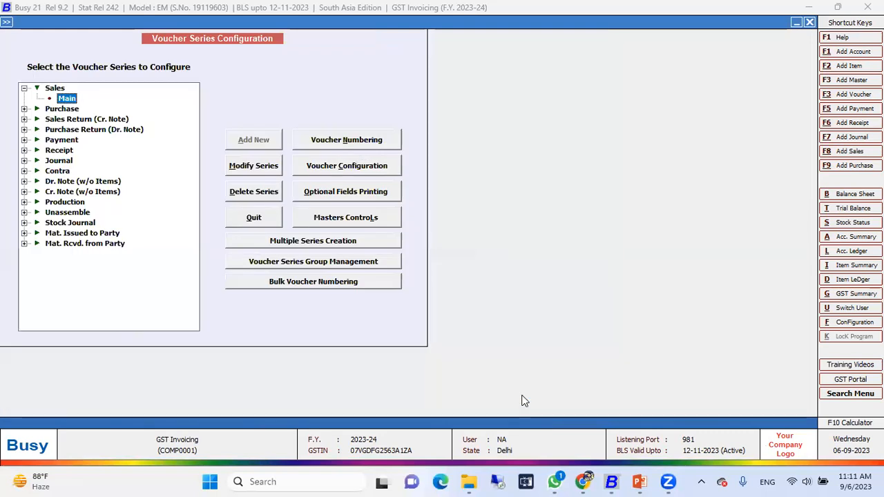
key("Escape")
key("Escape")
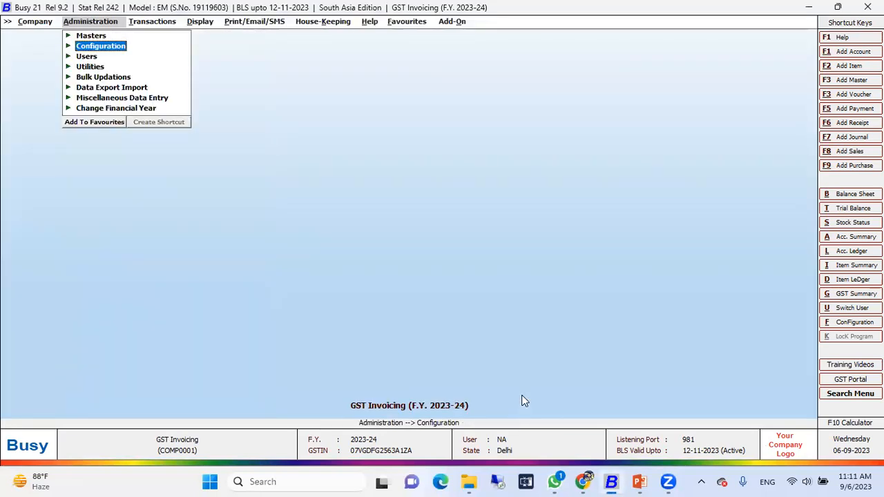
Open the Air Conditioner 1.5 Ton item master, check its tax category and HSN code, and close it unchanged
key("Up")
key("Up")
key("Down")
key("Return")
key("Down")
key("Down")
key("Down")
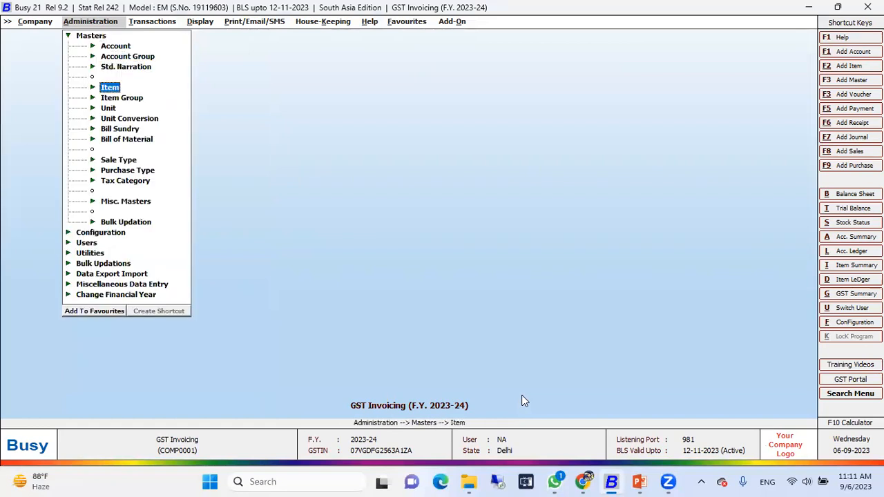
key("Return")
key("Down")
key("Return")
key("Return")
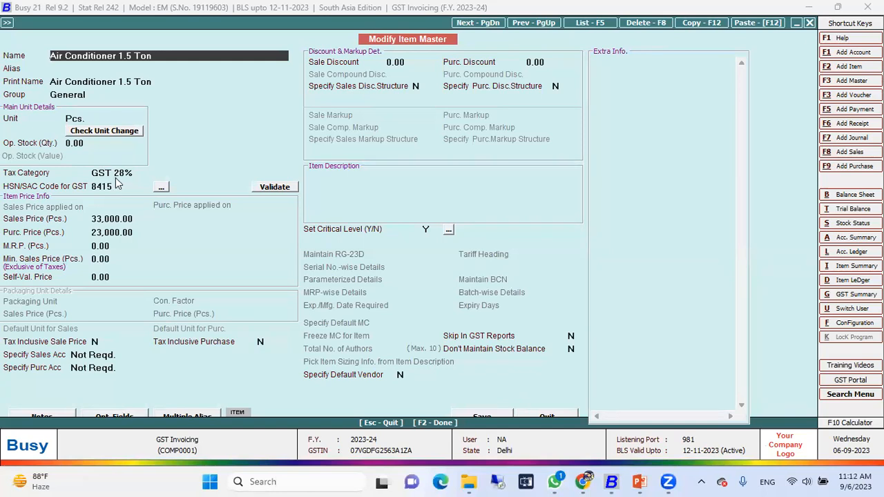
key("Escape")
key("Escape")
Open the JJ Trading account master, check its address, GSTIN and PIN code details, and close it unchanged
key("Up")
key("Up")
key("Up")
key("Up")
key("Up")
key("Up")
key("Return")
key("Down")
key("Return")
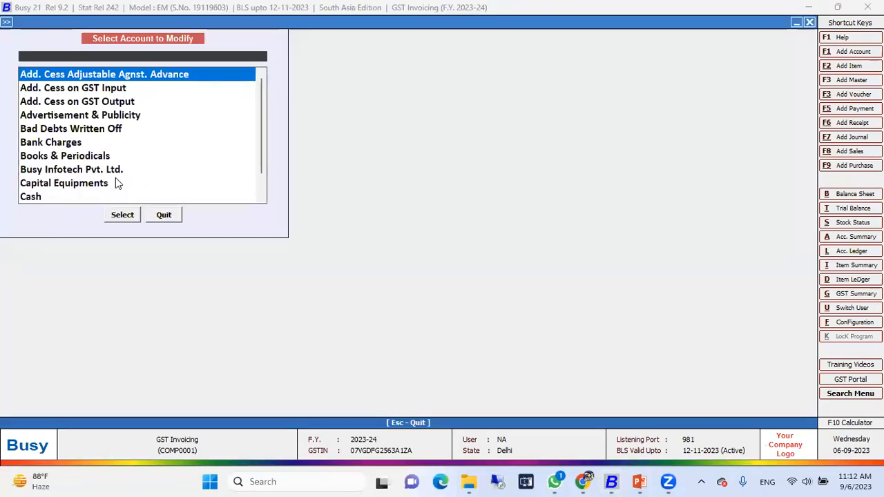
type("jj")
key("Return")
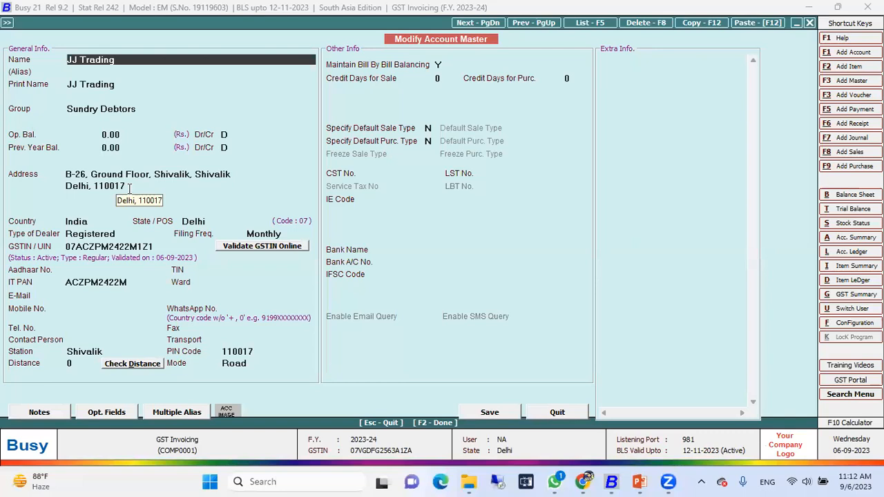
key("Escape")
key("Escape")
key("Escape")
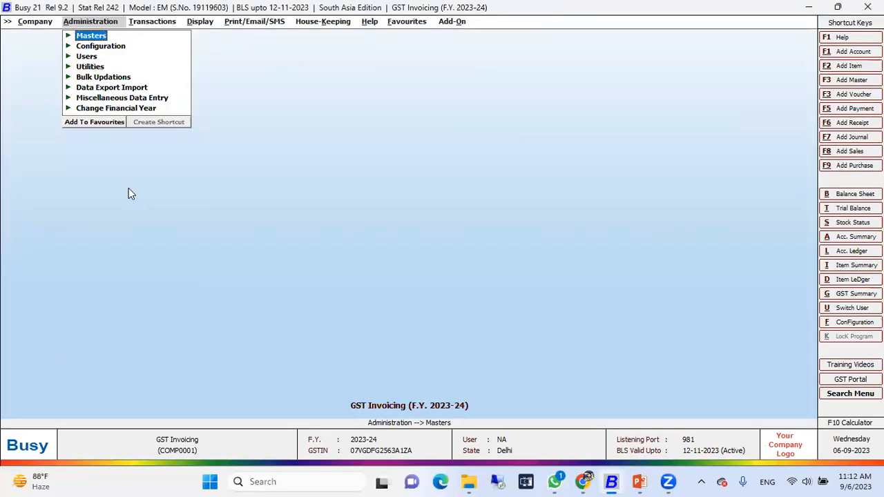
Switch to Chrome and search Google for "e way bill"
left_click(584, 481)
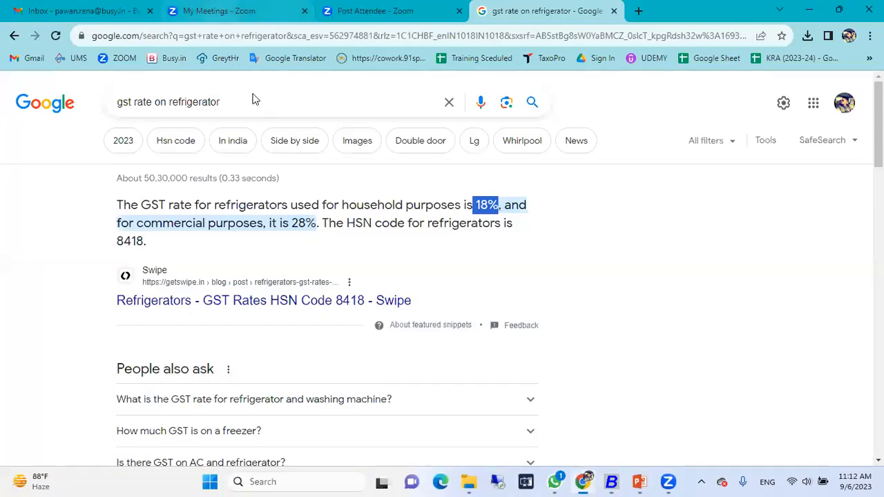
left_click_drag(253, 100, 2, 74)
type("E")
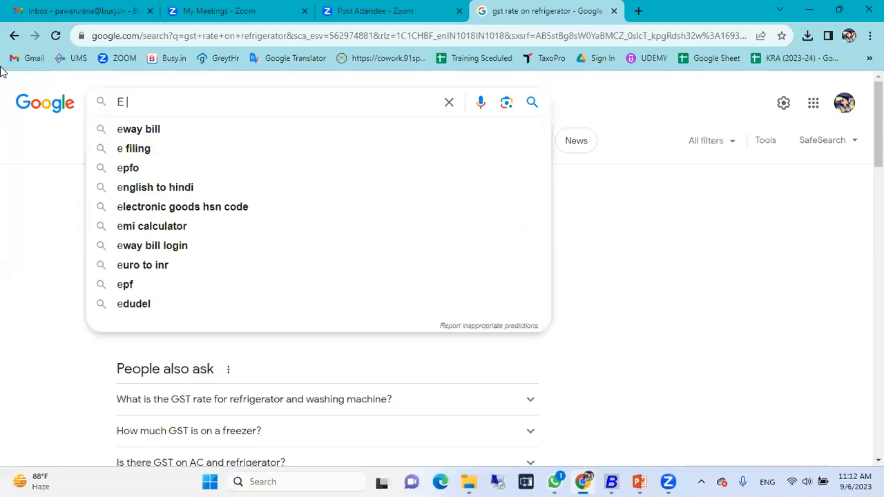
type(" way")
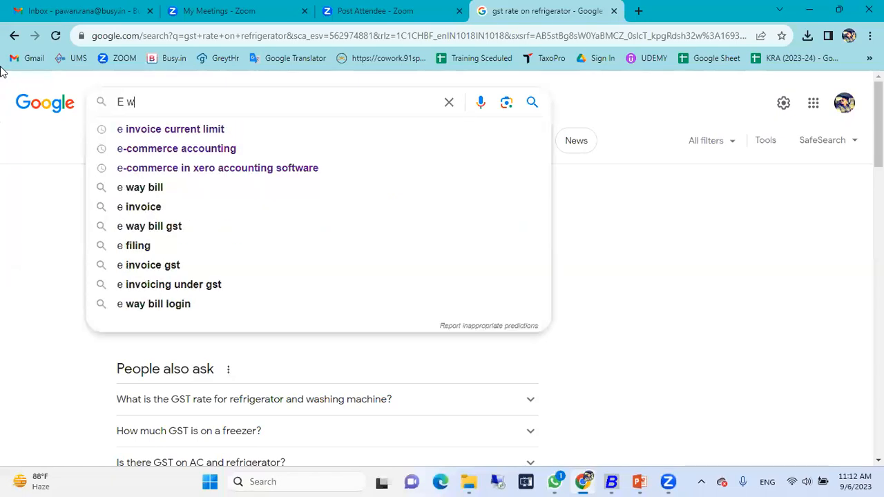
key("Down")
key("Return")
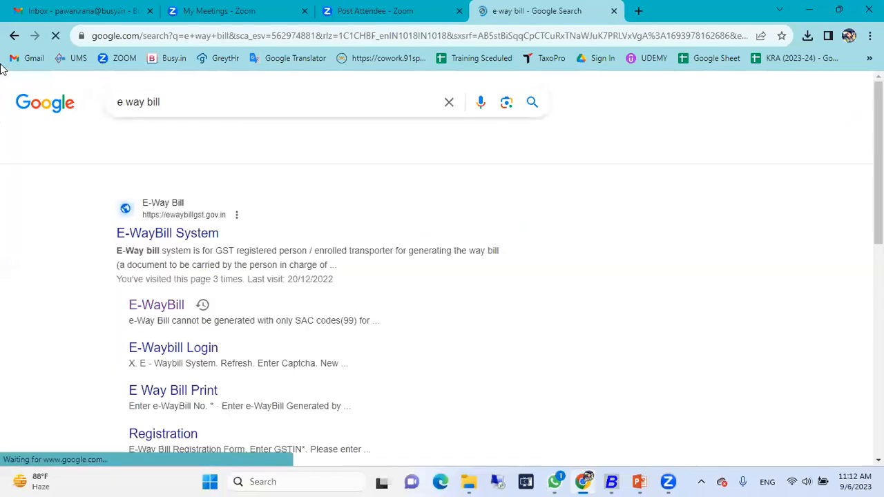
Open the E-WayBill System website and go to its Bulk Generation Tools page
left_click(172, 233)
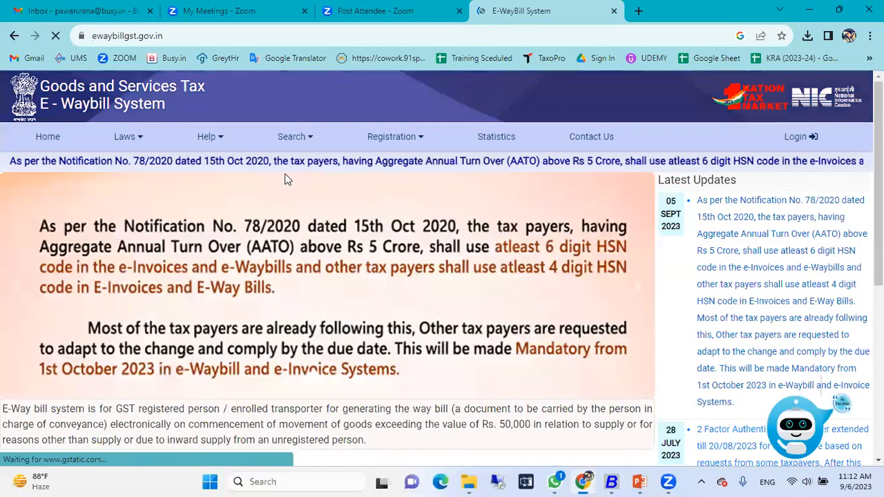
mouse_move(221, 142)
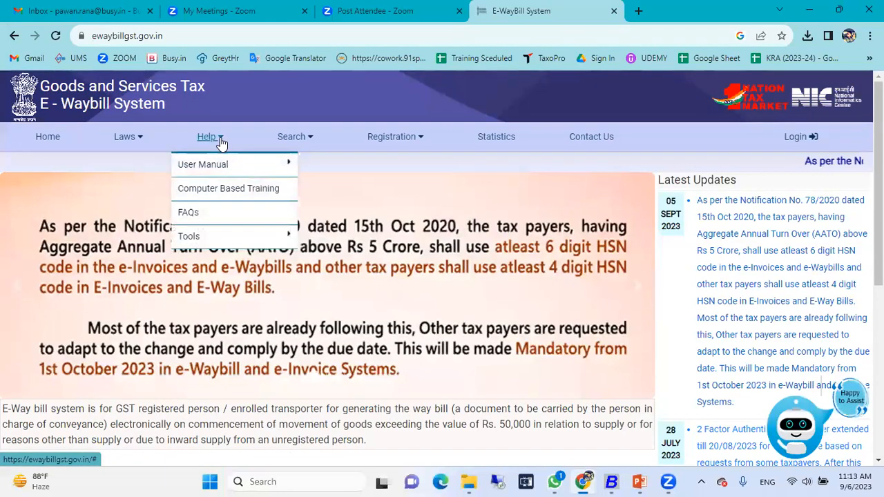
mouse_move(189, 236)
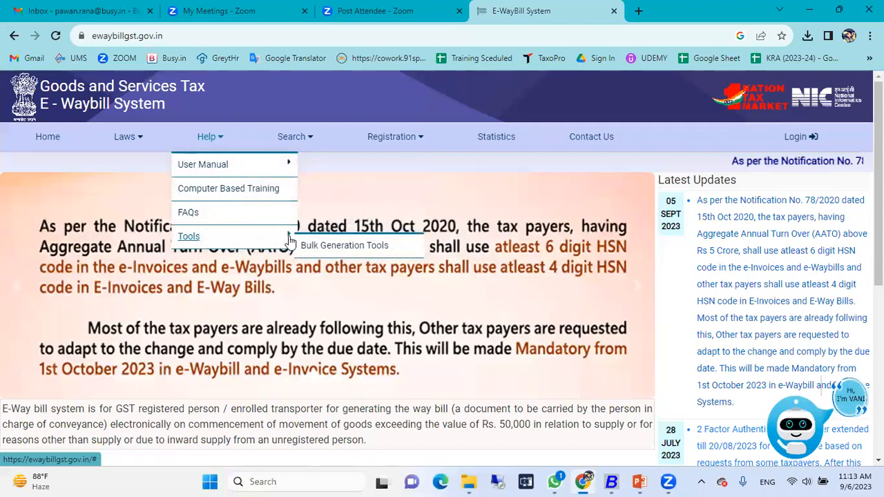
left_click(327, 253)
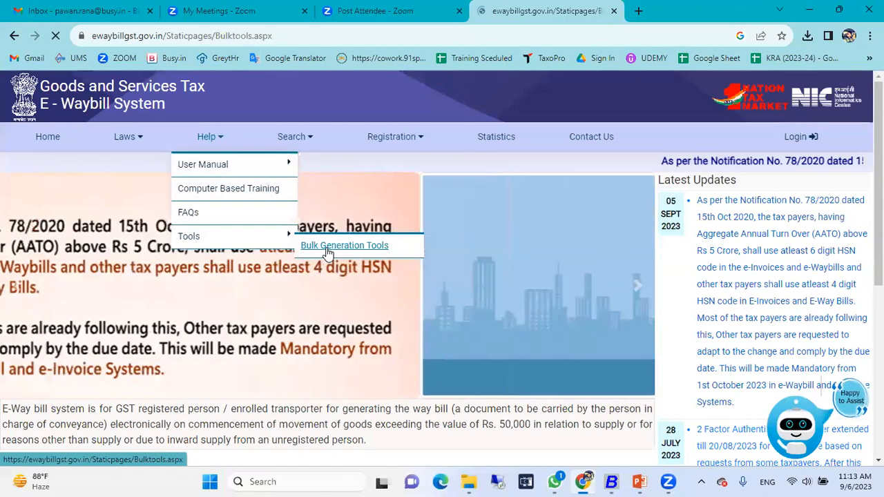
Download the E-Waybill JSON Preparation tool, open EWB_Preparation_Tool_17062021 in Excel and enable editing
mouse_move(219, 138)
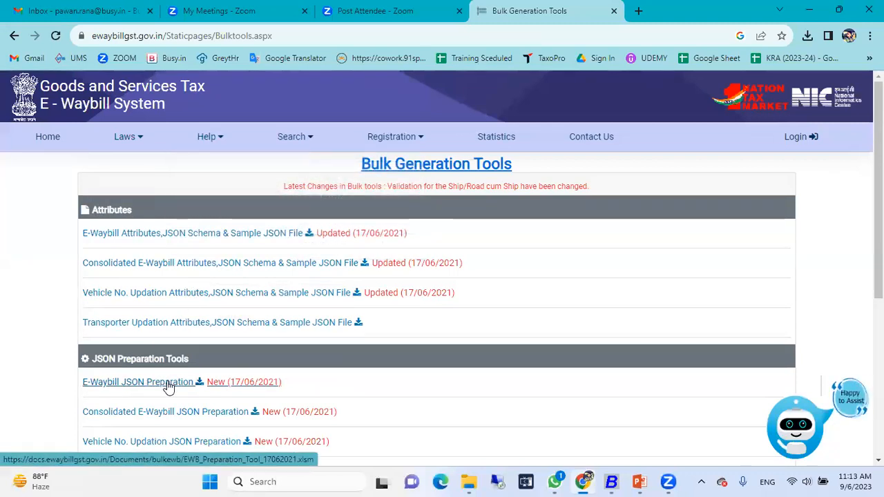
left_click(167, 387)
left_click(811, 40)
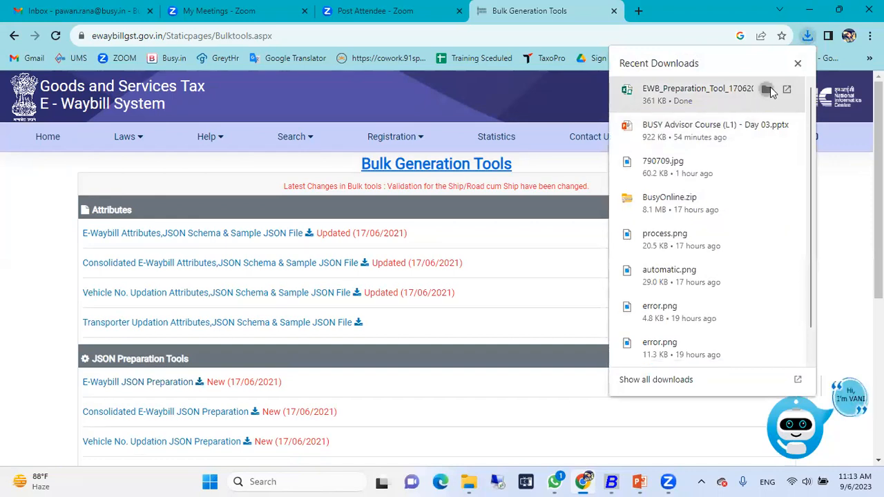
left_click(768, 89)
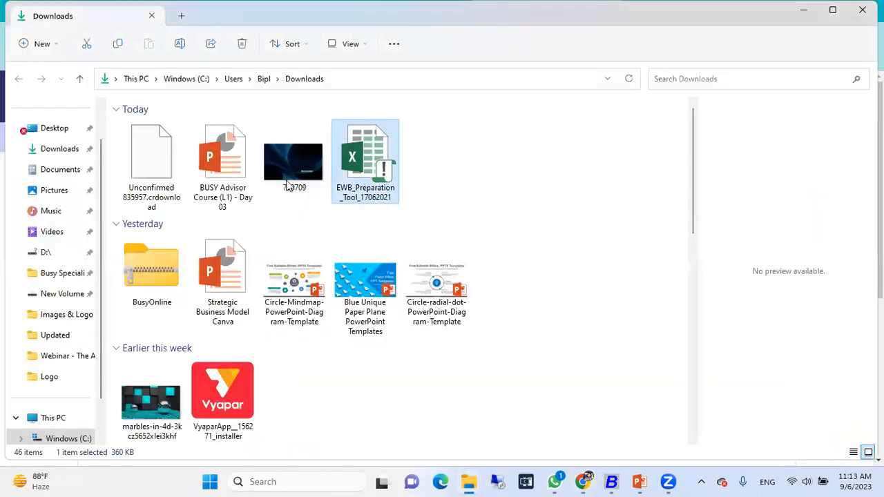
double_click(371, 159)
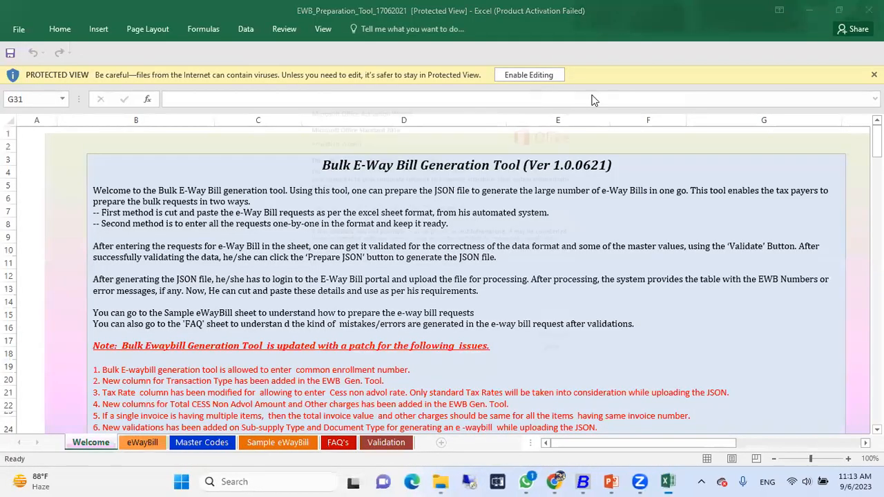
left_click(589, 93)
left_click(557, 77)
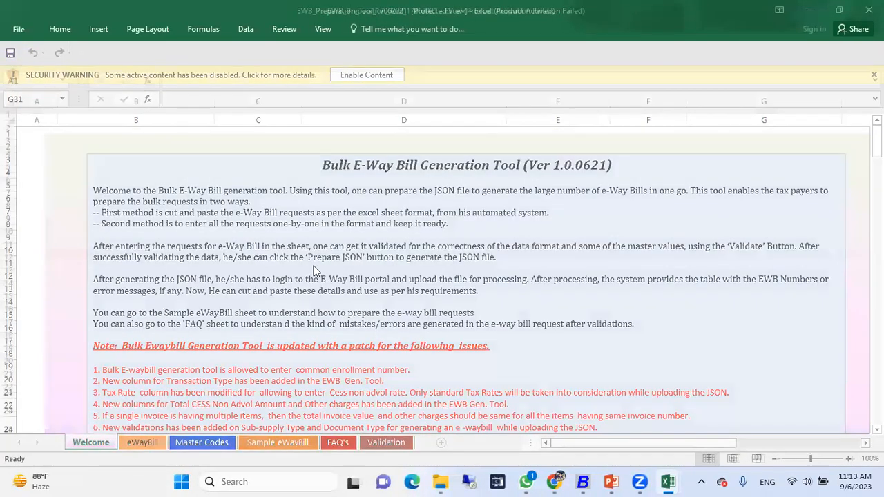
Look through the eWayBill, Master Codes, Sample eWayBill, FAQ's and Validation sheets of the preparation tool, then close the workbook
left_click(142, 442)
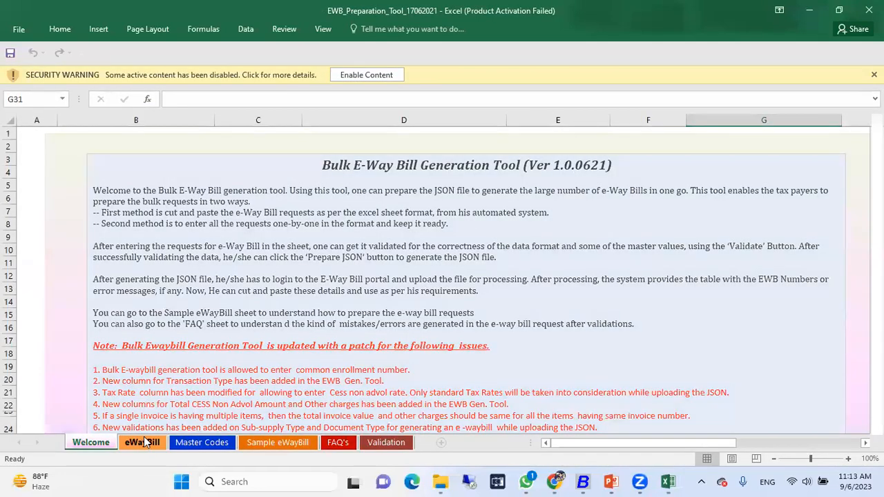
left_click(187, 440)
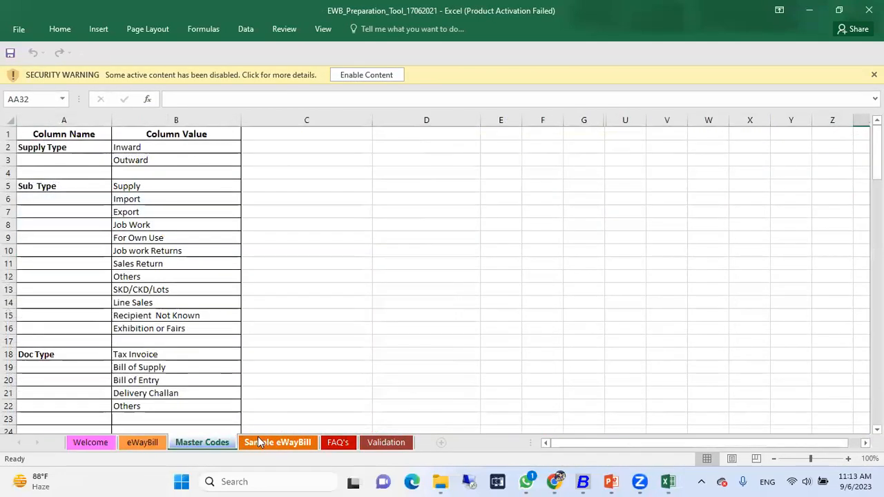
left_click(261, 442)
left_click(381, 443)
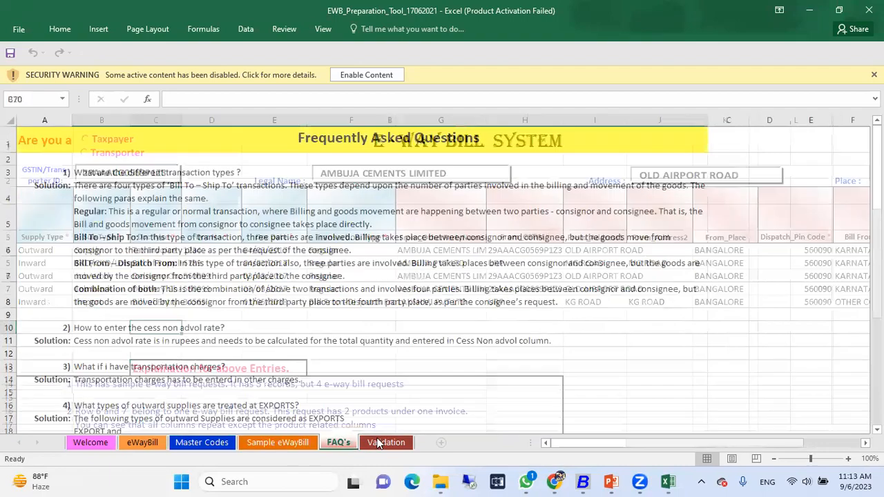
left_click(280, 442)
left_click(214, 446)
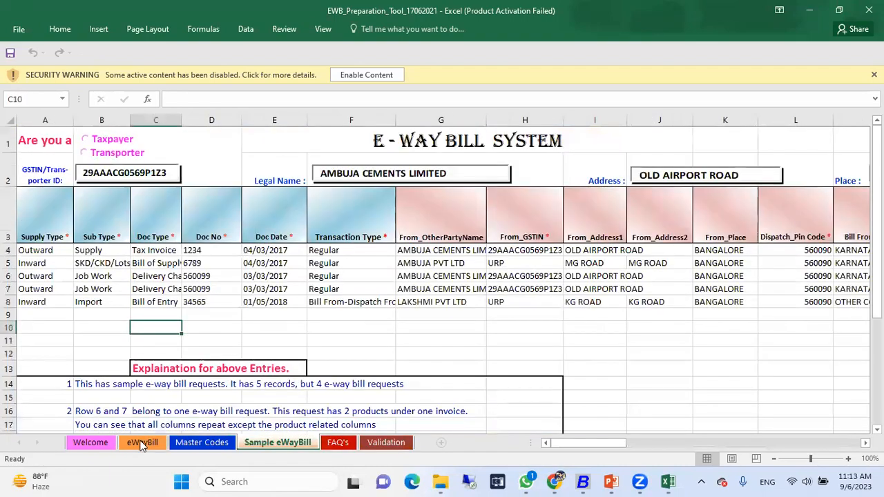
left_click(99, 443)
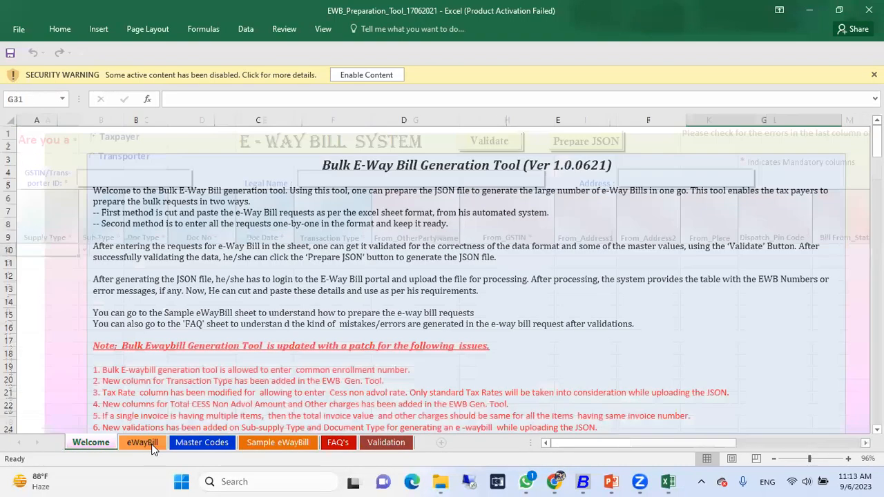
left_click(141, 442)
left_click(202, 443)
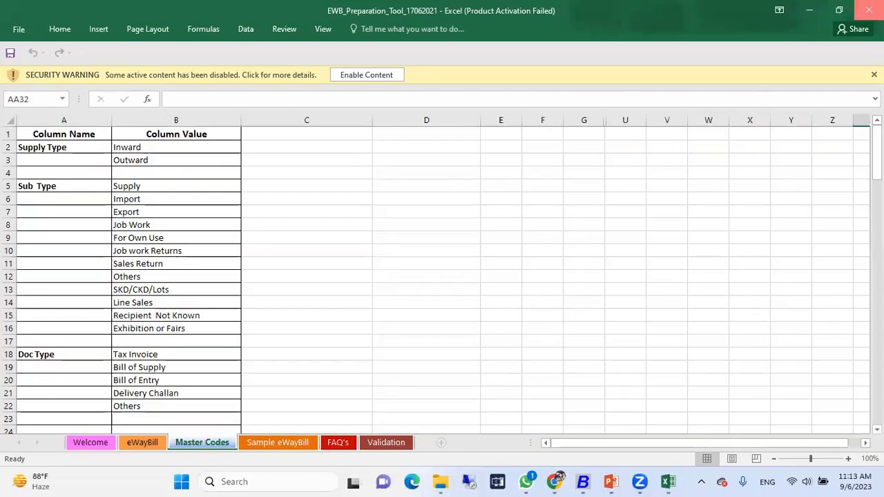
left_click(868, 10)
left_click(439, 256)
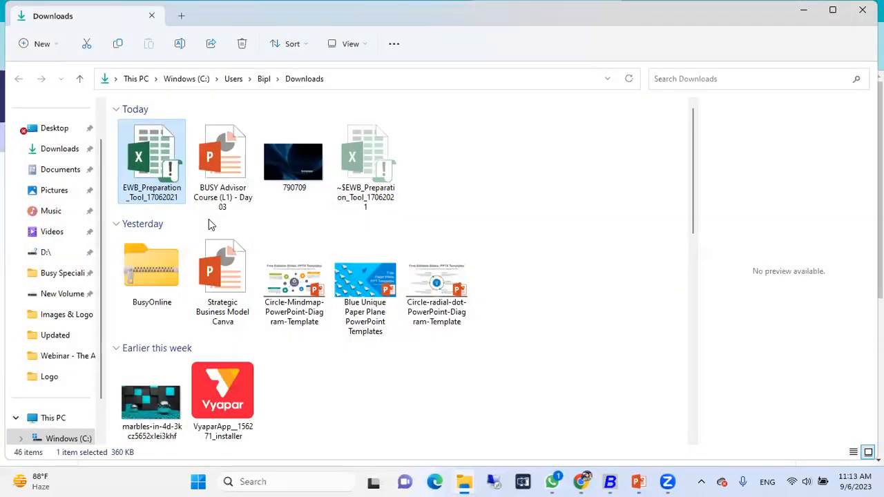
Switch to Busy and start a new sales voucher with sale type Central-MultiRate and party OM Enterprise
left_click(611, 481)
key("Right")
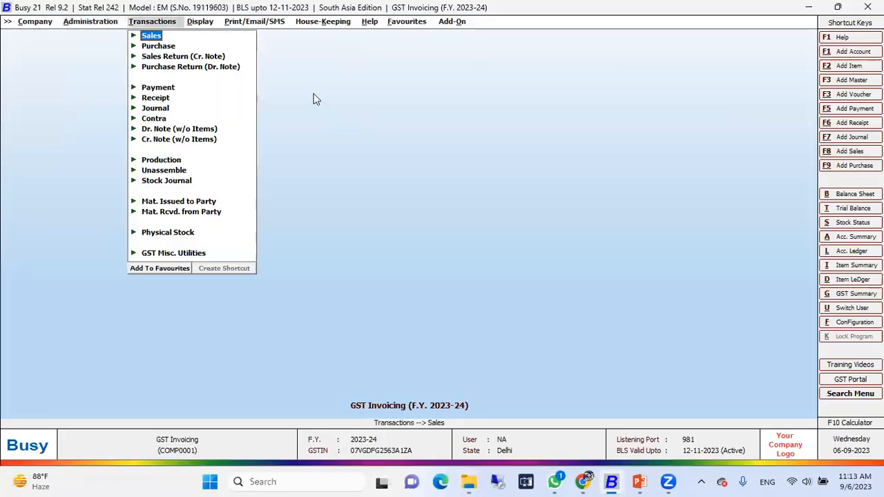
key("Return")
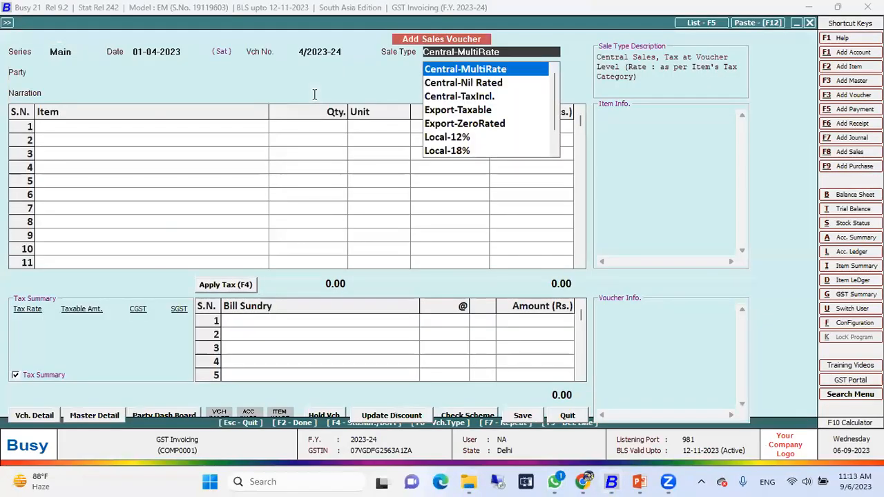
key("Return")
key("Down")
key("Down")
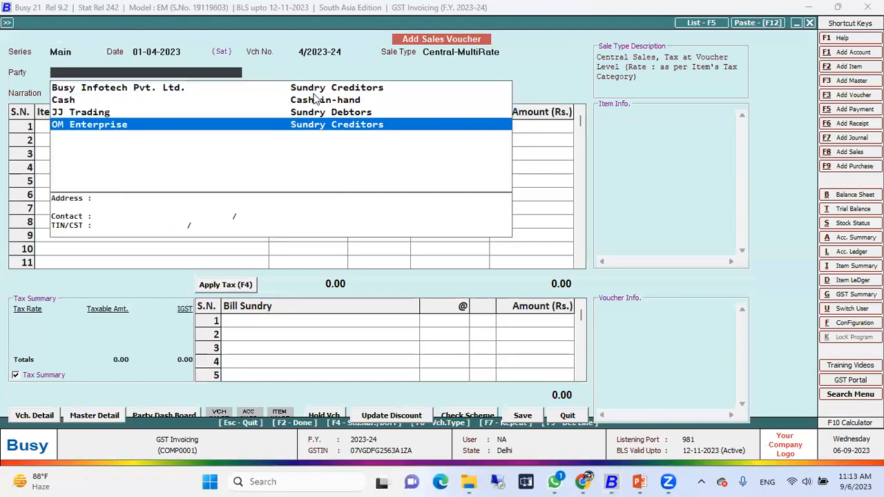
key("Return")
key("y")
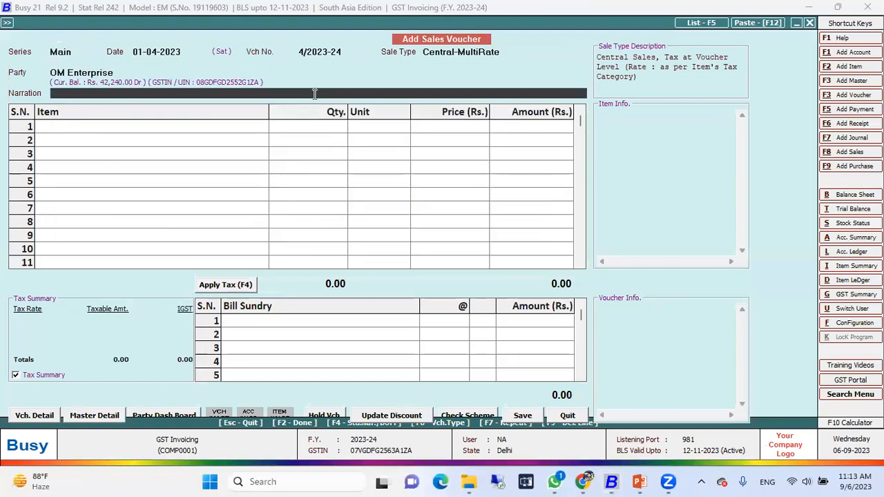
Add Air Conditioner 1.5 Ton to the first item row with quantity 1 Pcs. at its price of 33,000
key("Return")
key("Return")
type("1")
key("Return")
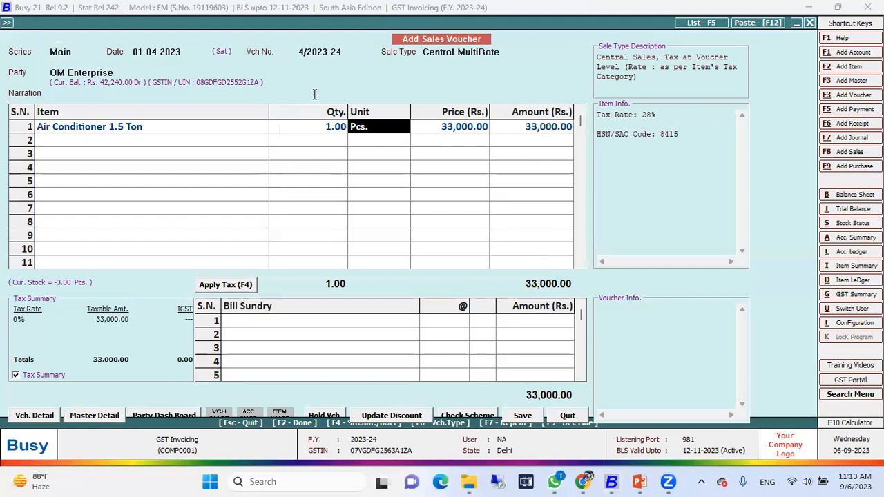
key("Return")
key("Return")
key("Return")
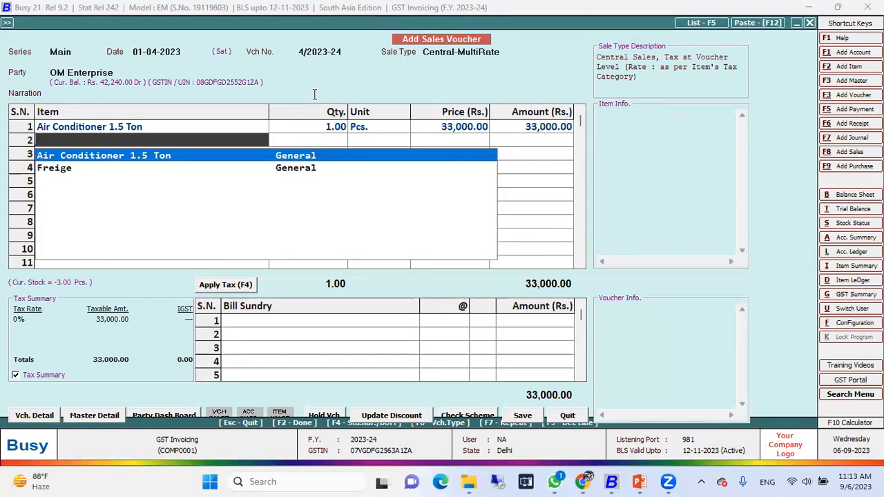
Add Freige to the second item row with quantity 1 Pcs. at its price of 22,000
key("Return")
type("1")
key("Left")
key("space")
key("Down")
key("Return")
key("Return")
key("Return")
key("Return")
key("Return")
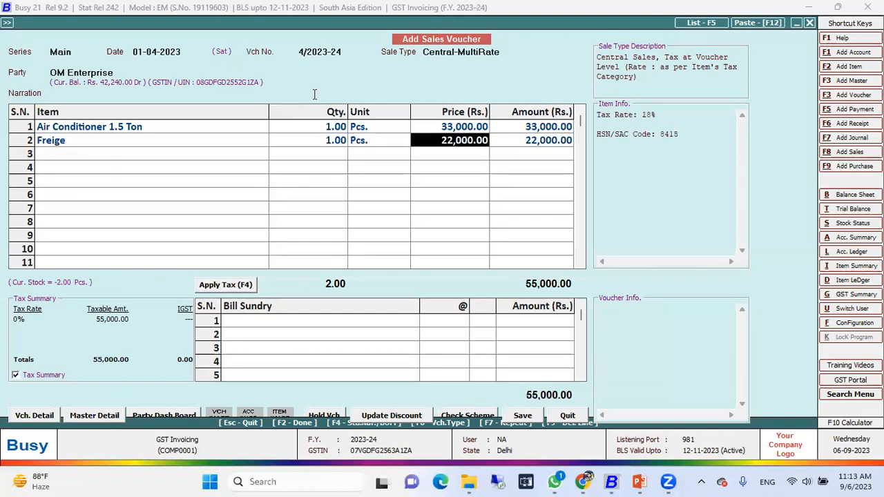
Apply IGST to the voucher items and save, continuing past the GSTIN check to the transport details
key("F4")
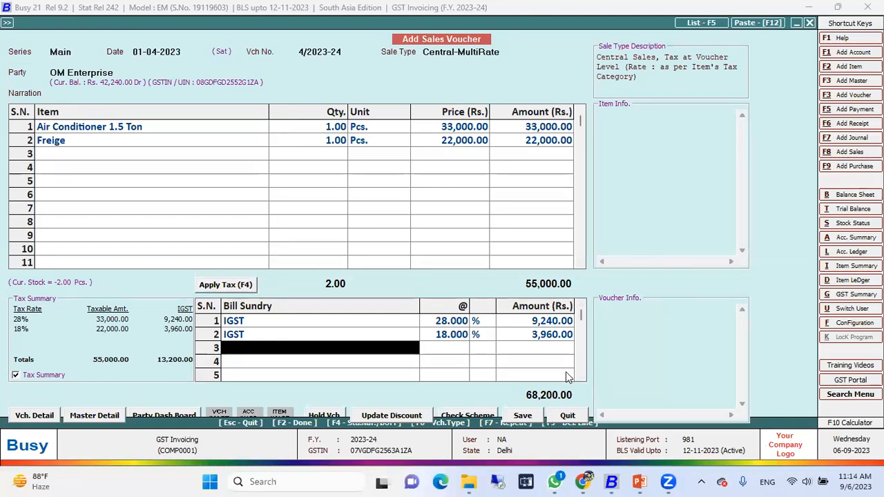
left_click(529, 416)
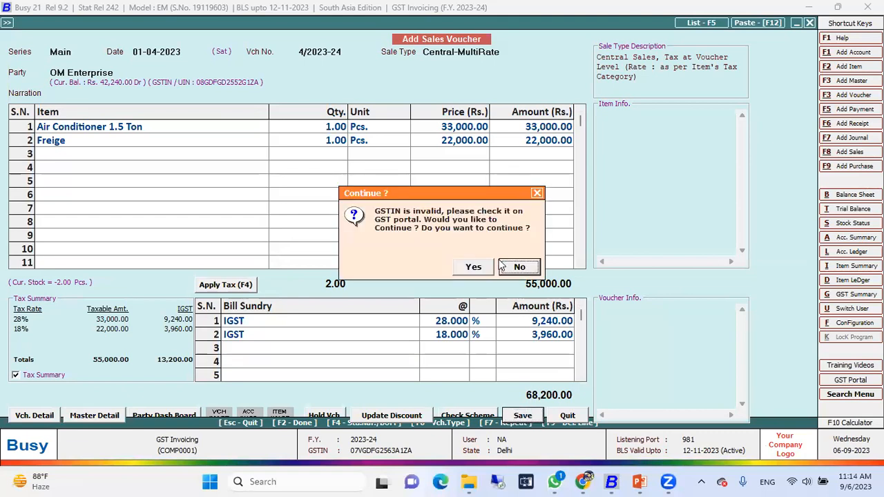
left_click(474, 269)
left_click(434, 340)
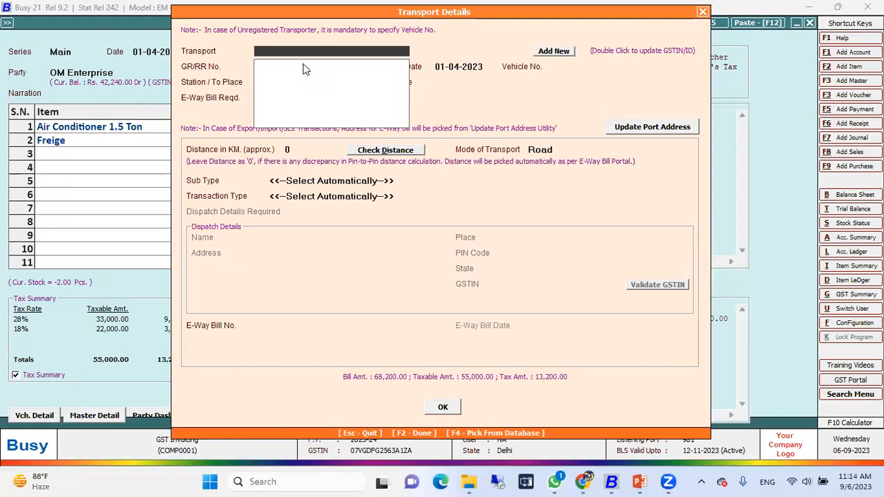
Add a new transporter named AA Transport with its transporter ID and select it for the voucher
key("F3")
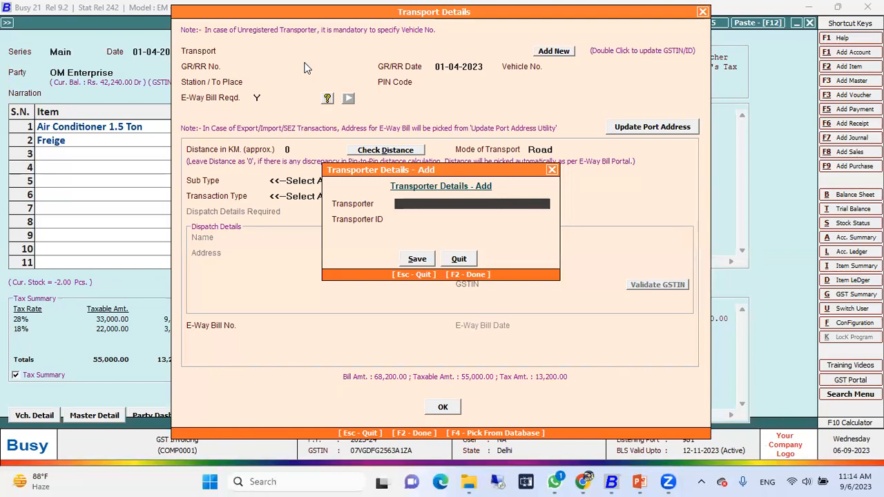
type("AA Transpor")
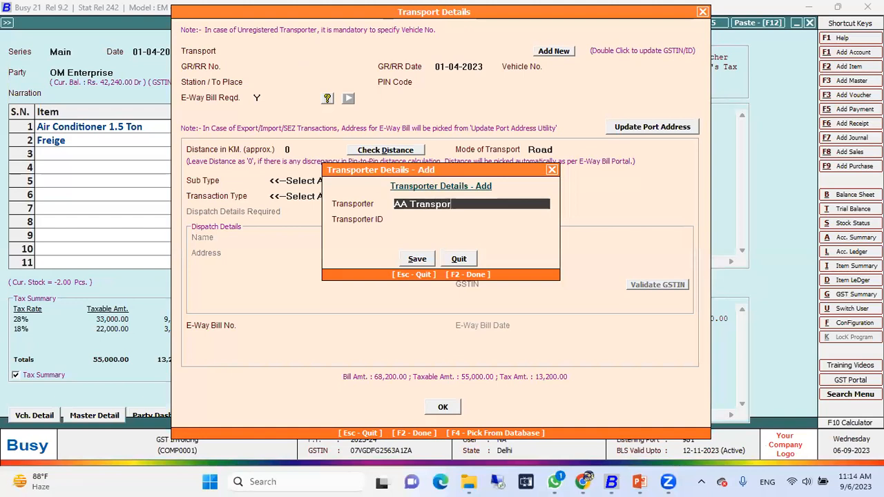
type("t")
key("Return")
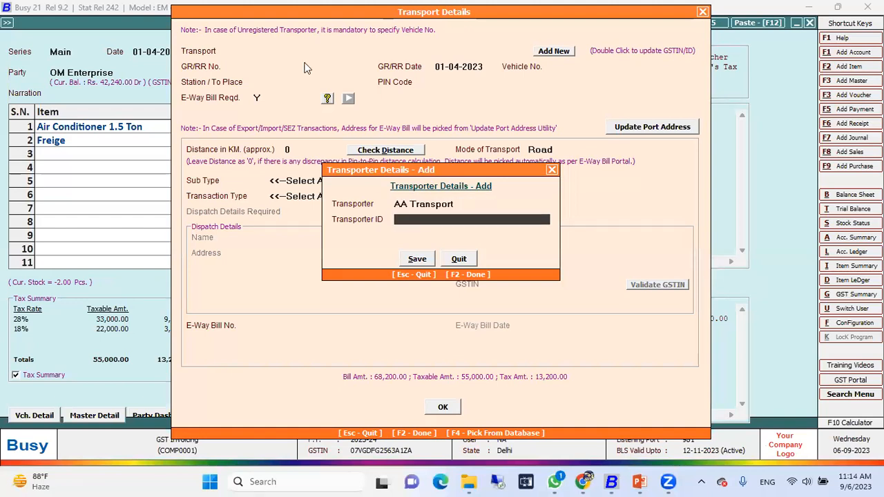
key("Return")
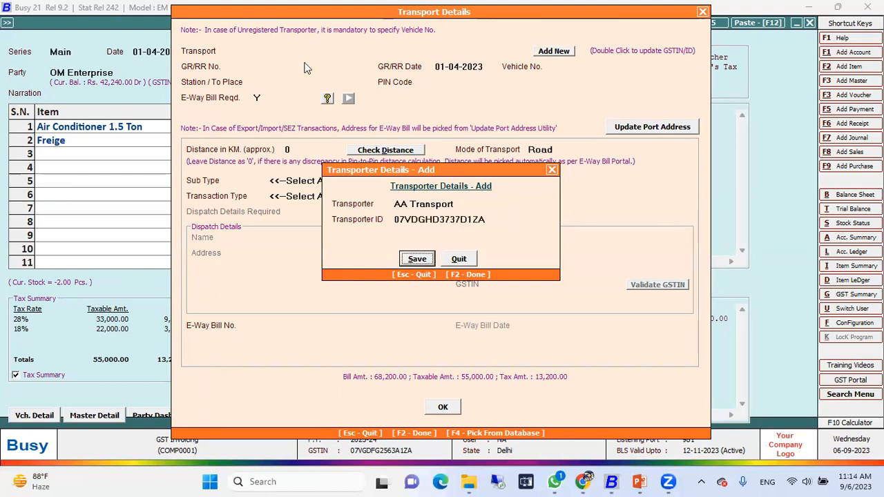
key("Return")
key("Return")
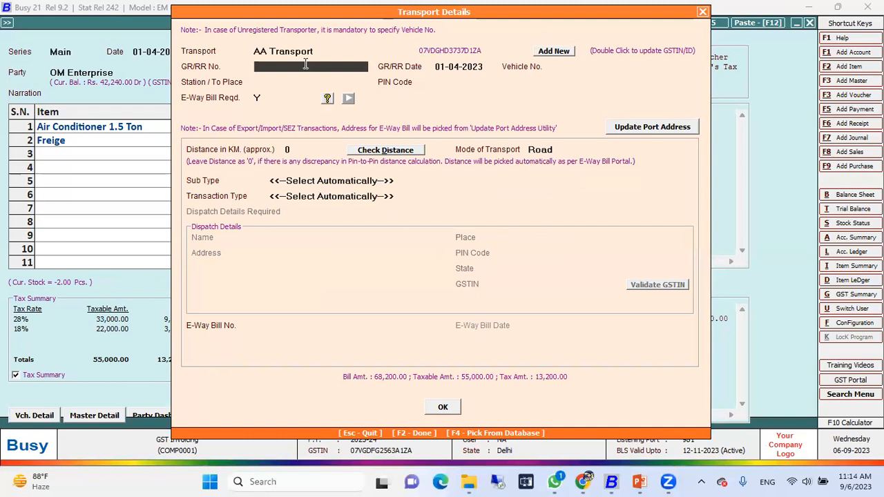
Fill in the GR/RR number, keep the GR/RR date 01-04-2023 and enter the vehicle's registration number
type("67128172")
key("Return")
key("Return")
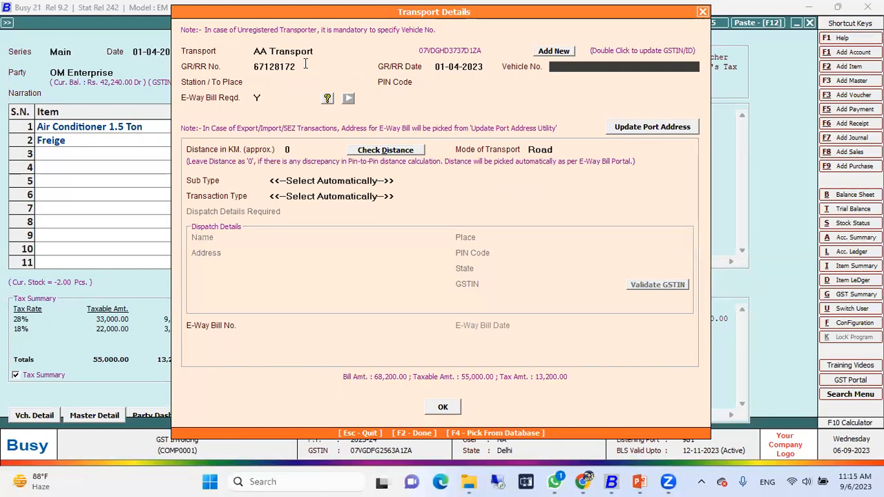
type("HR26DQ")
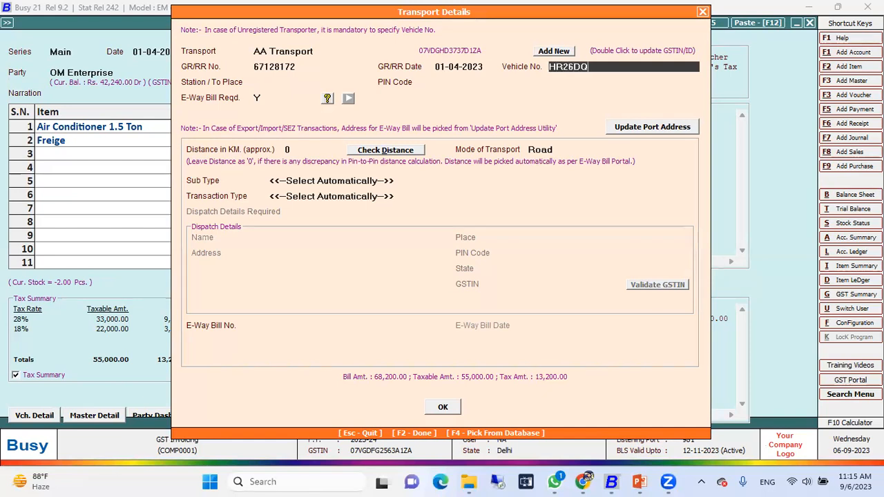
type("5551")
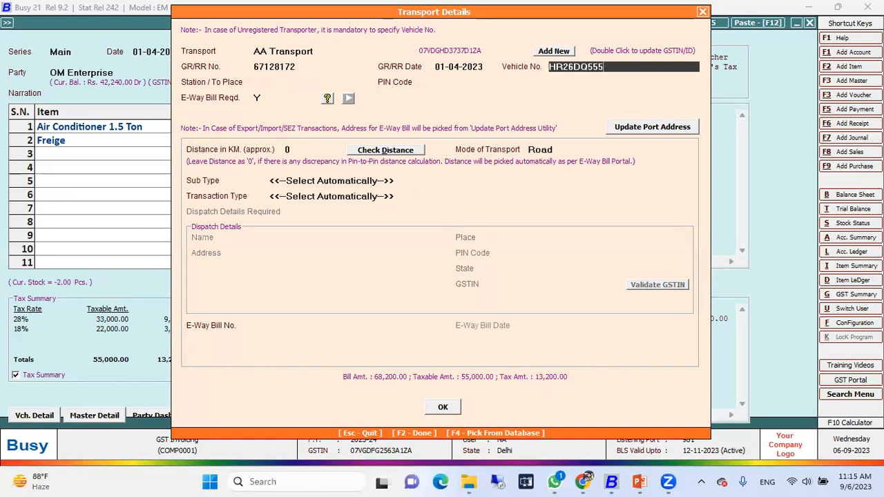
key("Return")
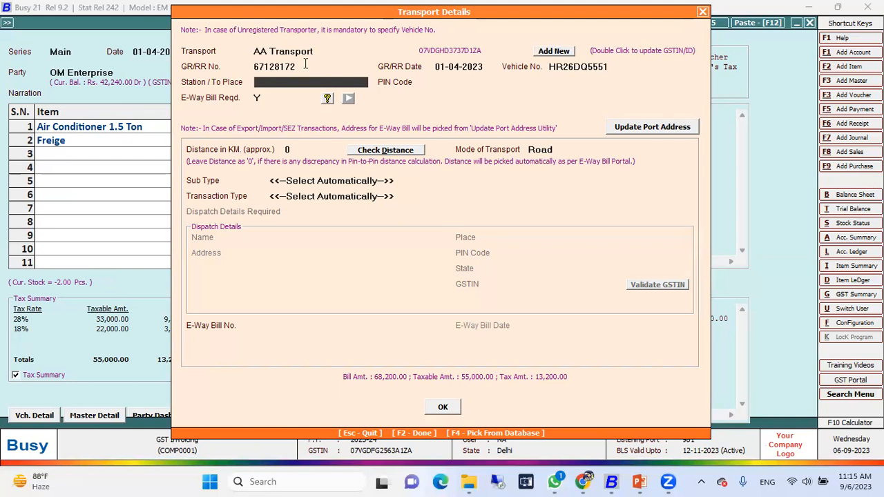
Set the destination station to Jaipur with its postal code and keep the e-way bill marked as required
type("Jaipur")
key("Return")
type("228883")
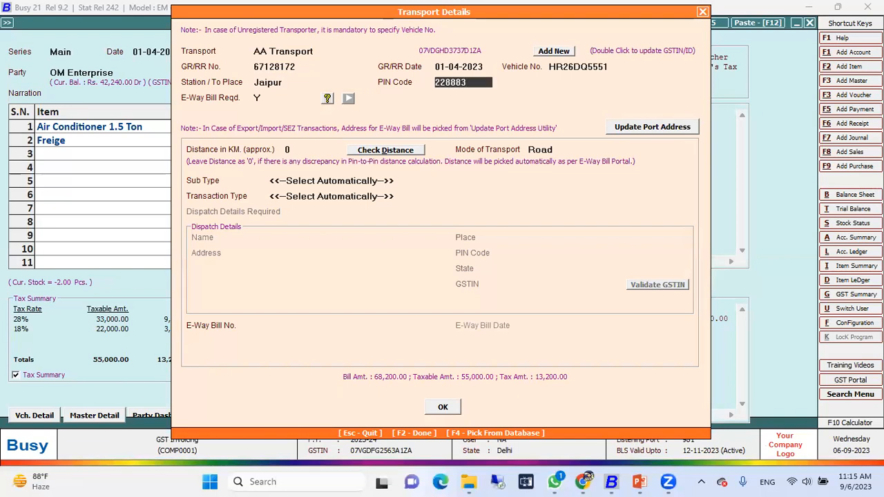
key("Return")
key("Return")
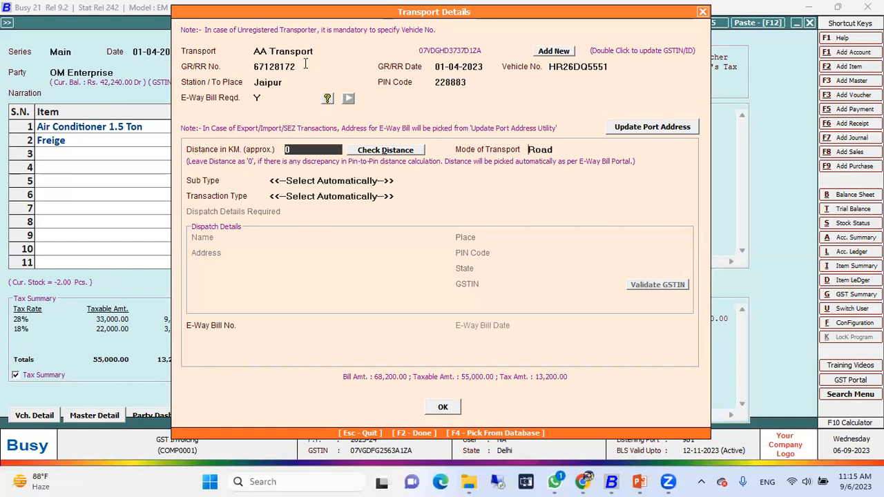
Accept distance 0, Road transport and automatic sub type and transaction type, and confirm the voucher's transport details
key("Return")
key("Return")
key("Return")
key("Return")
key("Return")
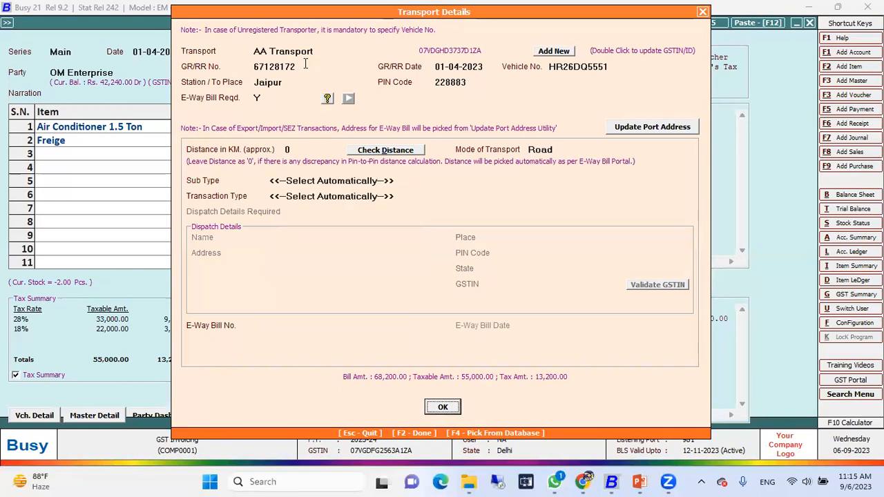
key("Return")
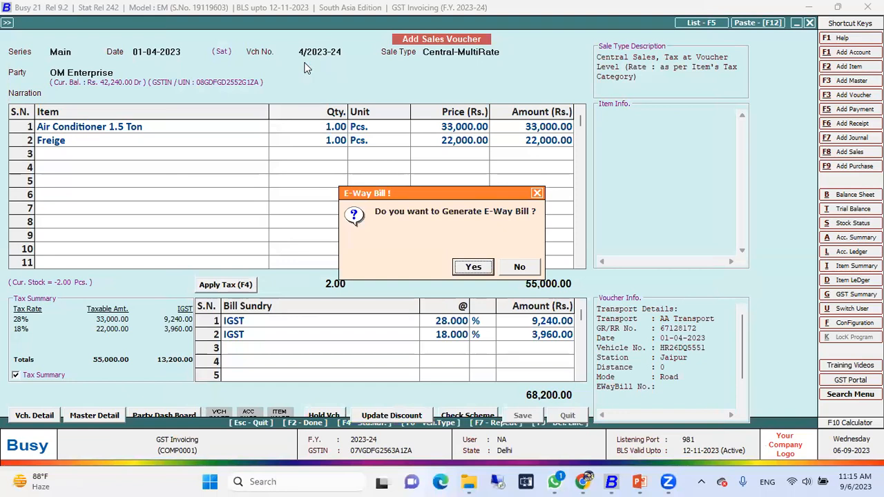
Choose to generate the e-way bill, continue past the GSTIN check and pick generation as per Govt. Template
key("Return")
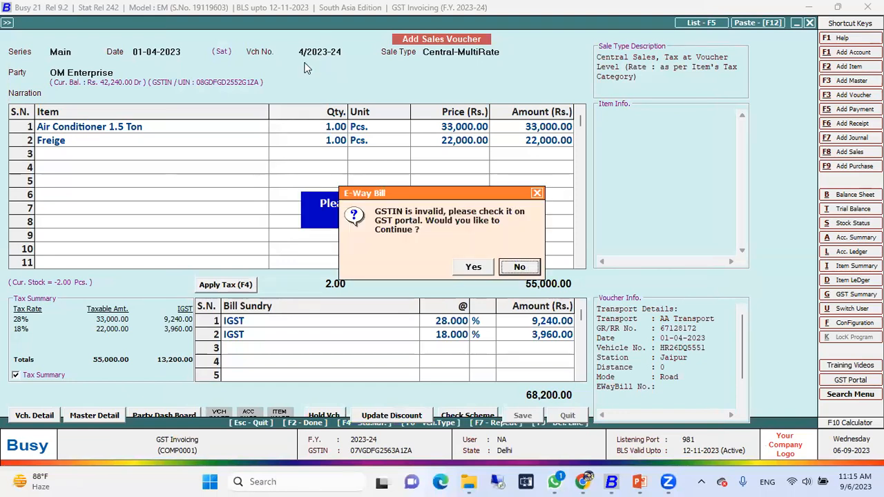
key("Left")
key("Return")
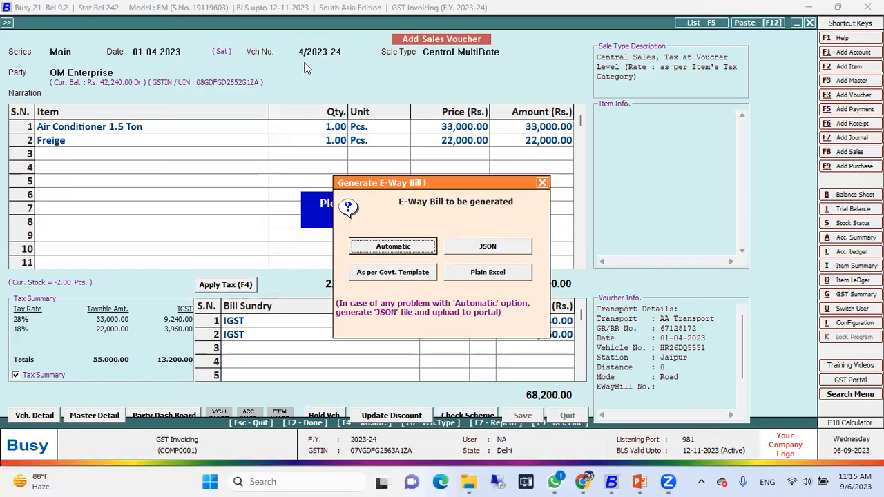
key("Tab")
key("Tab")
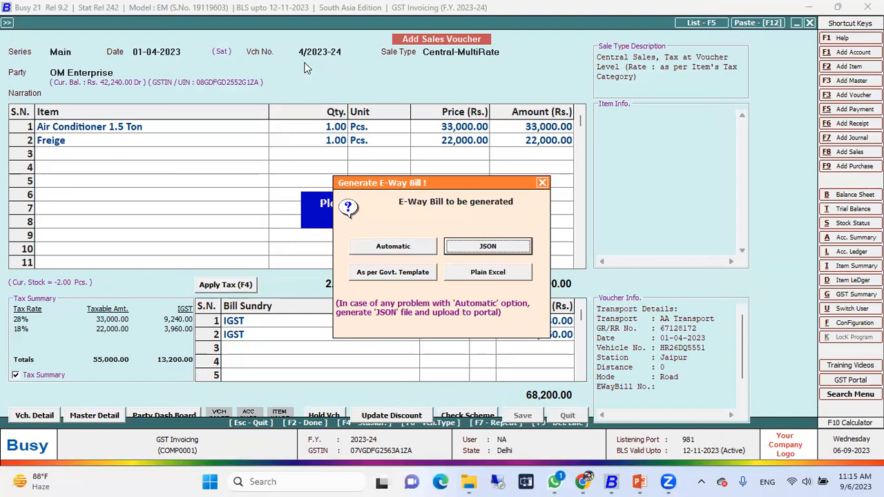
key("Return")
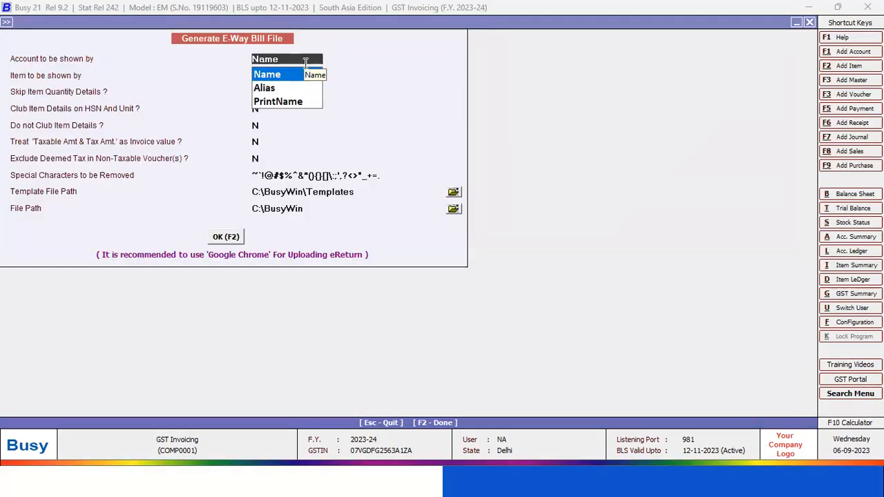
Keep Name for accounts and items plus the default N options, and set the template file path to the Downloads folder
key("Return")
key("Return")
key("Return")
key("Return")
key("Return")
key("Return")
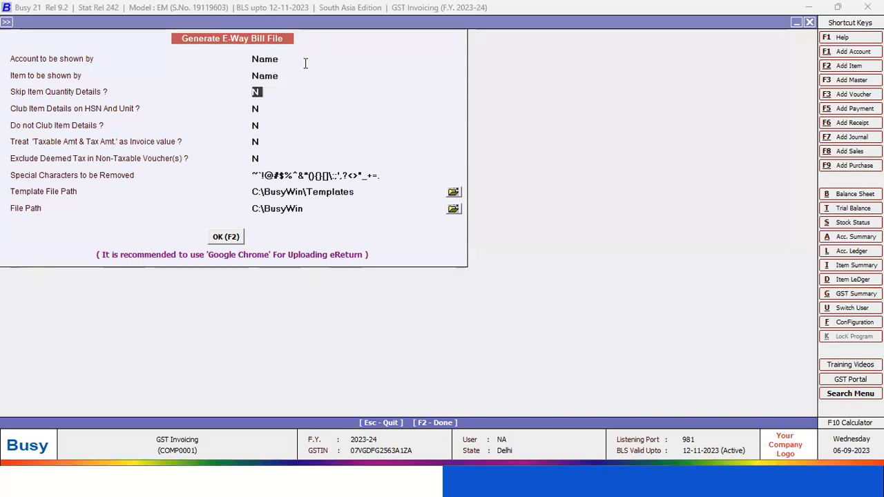
key("Return")
key("Return")
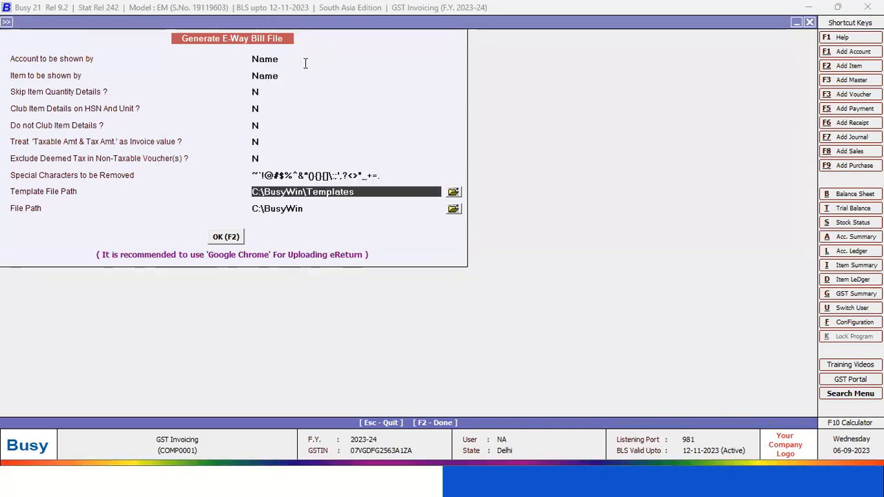
left_click(453, 193)
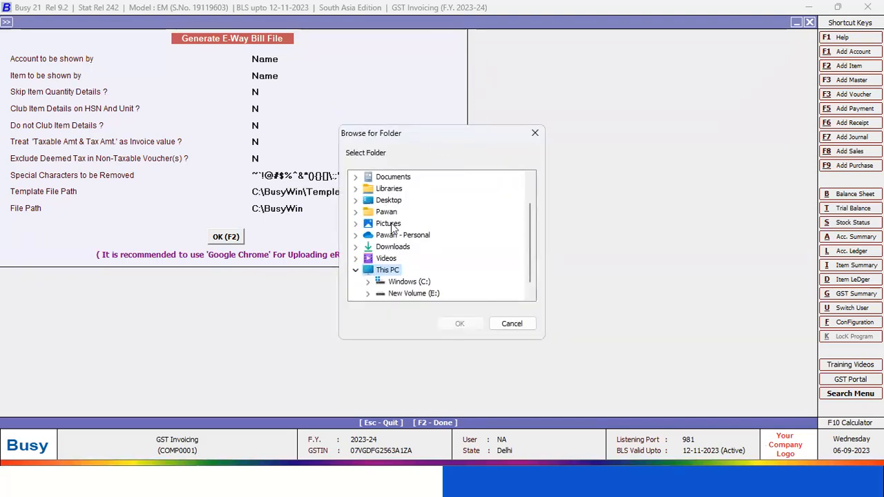
double_click(390, 200)
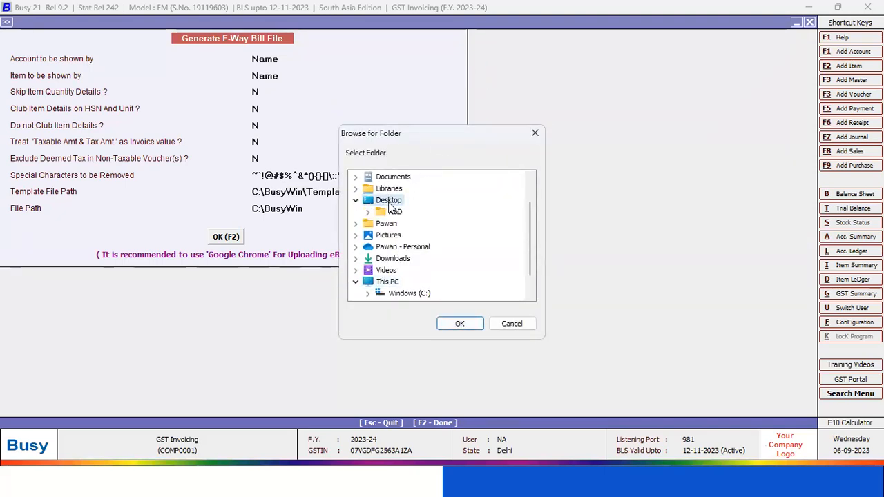
double_click(402, 259)
left_click(459, 323)
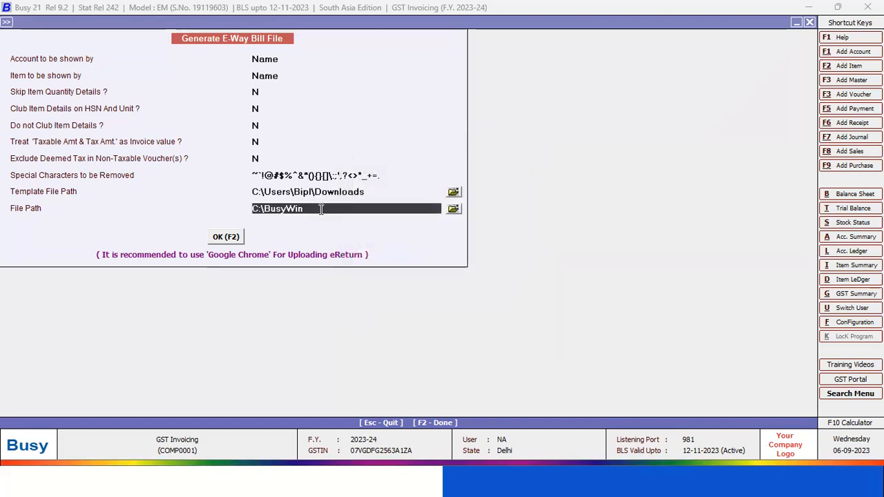
Set the e-way bill output file path to the Desktop folder
left_click(454, 208)
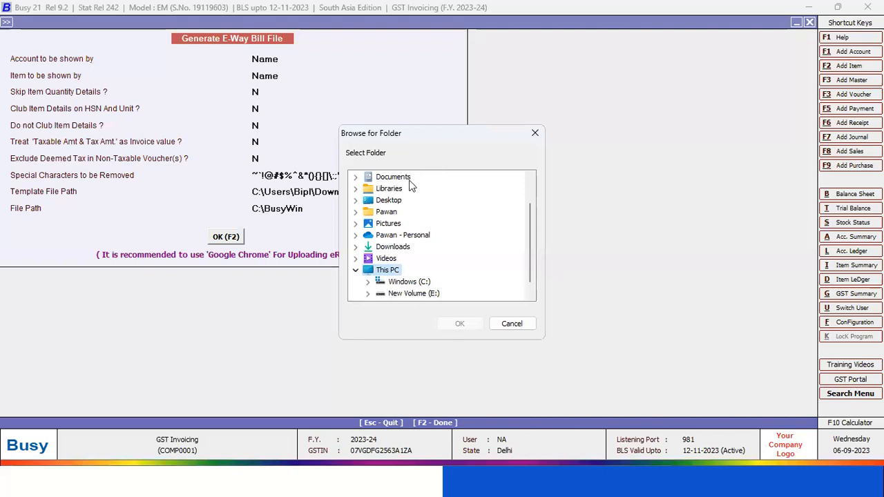
double_click(388, 200)
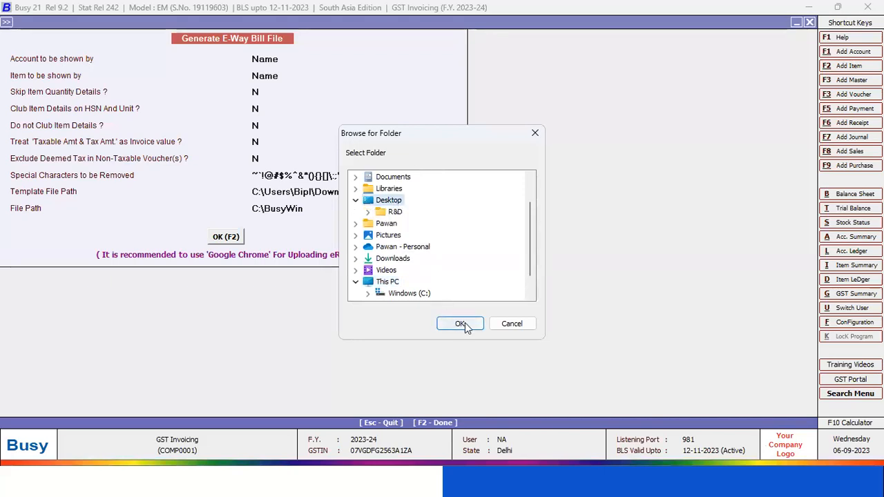
left_click(459, 323)
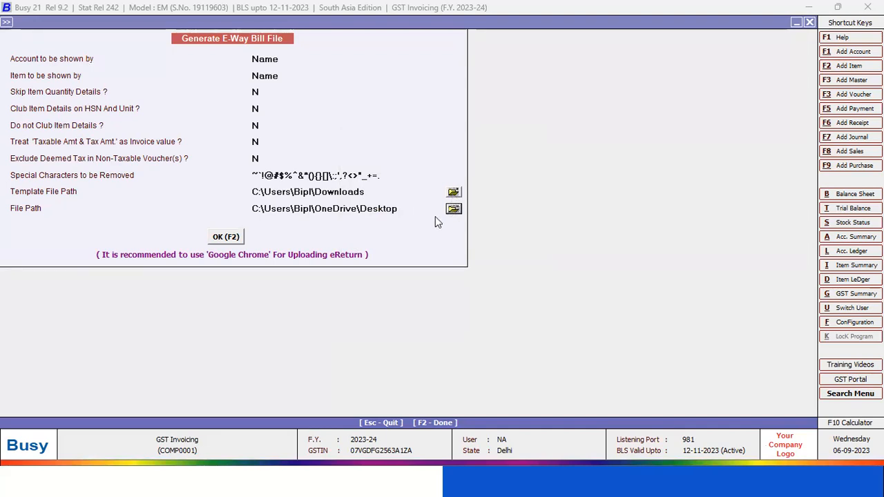
Confirm the file settings, check the voucher for possible e-way bill errors and close the invalid entries report
left_click(235, 236)
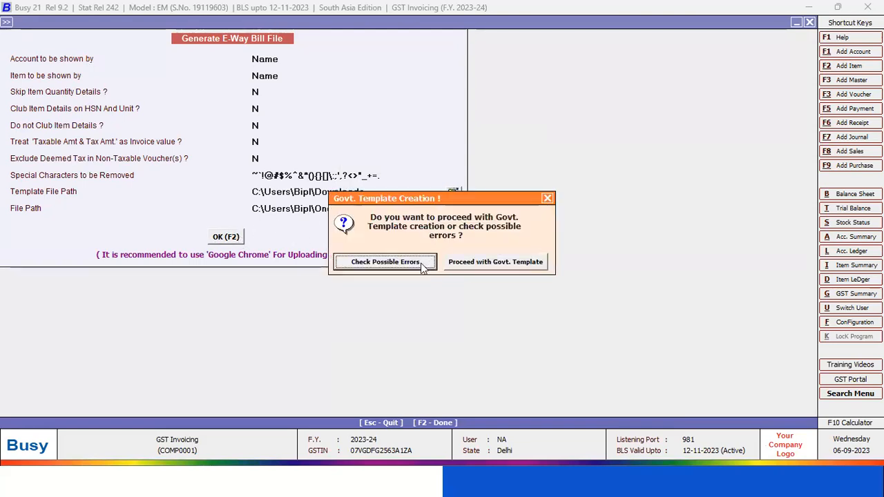
left_click(407, 264)
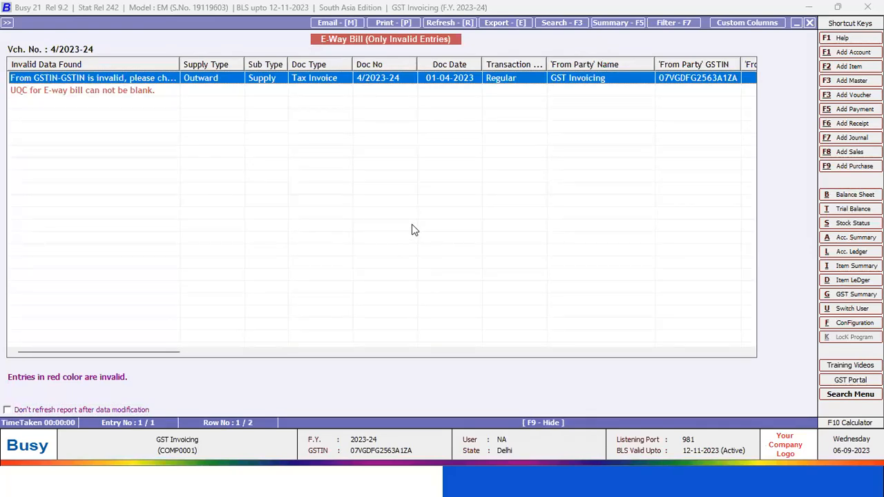
key("Escape")
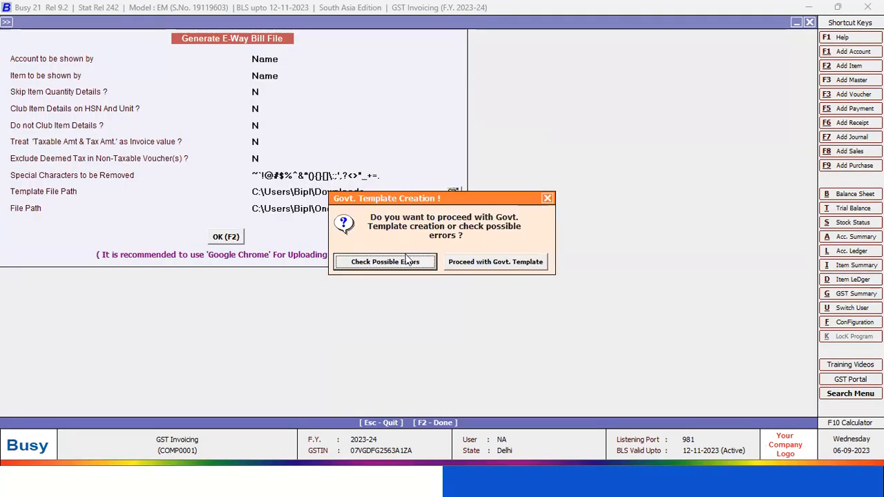
Try to create the Govt. Template e-way bill file, retrying and then cancelling at the busy-application message
left_click(469, 268)
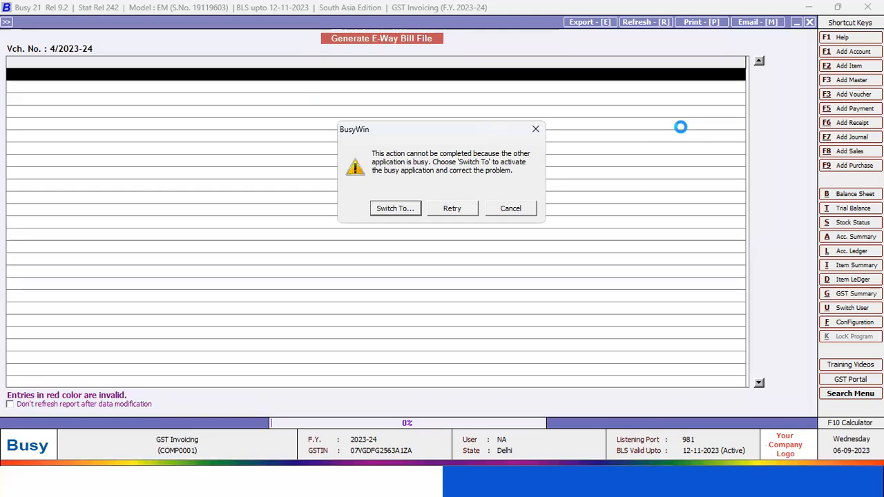
left_click(461, 209)
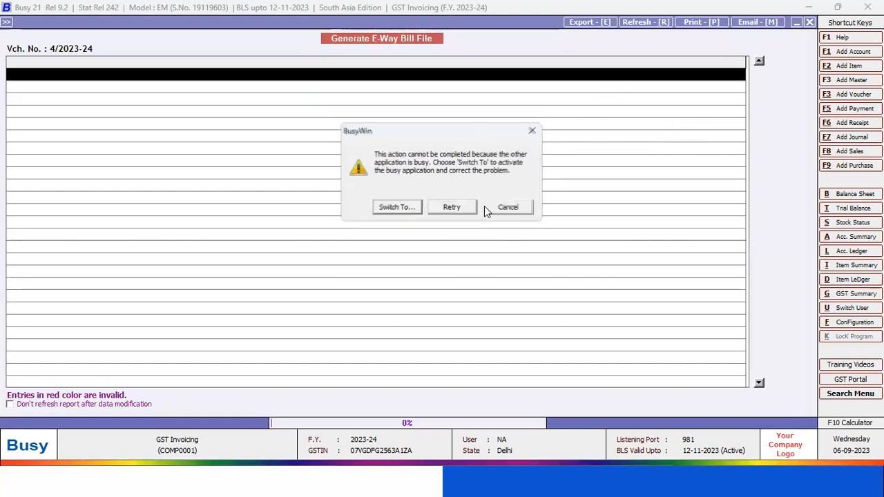
left_click(513, 209)
left_click(519, 262)
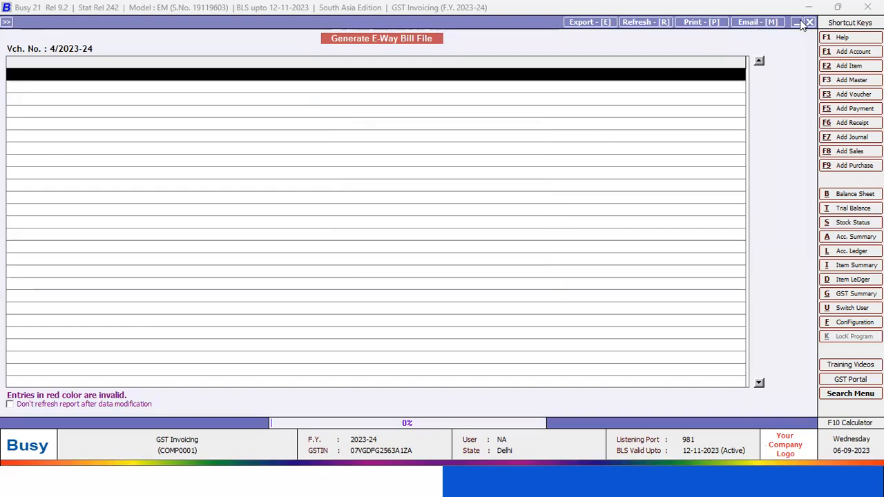
Switch to the desktop, view the EWB_Preparation_Tool_17062021 workbook's eWayBill sheet in Excel and close it without saving changes
key("super")
left_click(669, 112)
key("super+d")
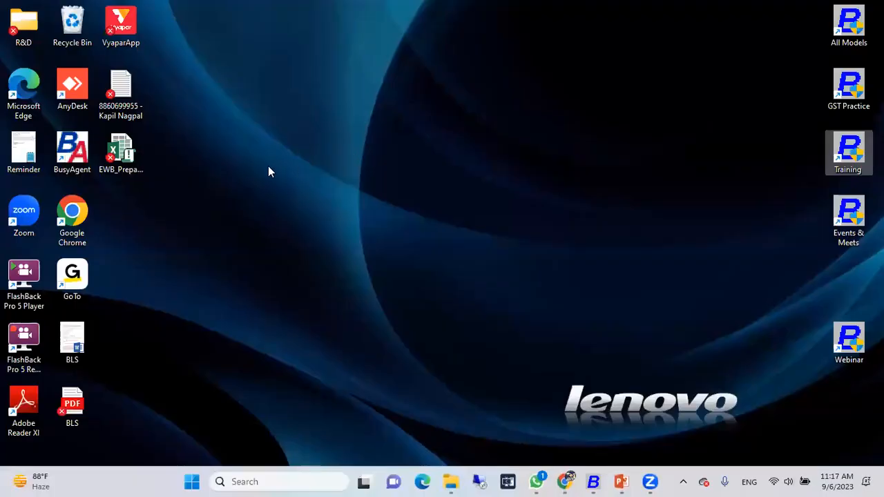
double_click(121, 151)
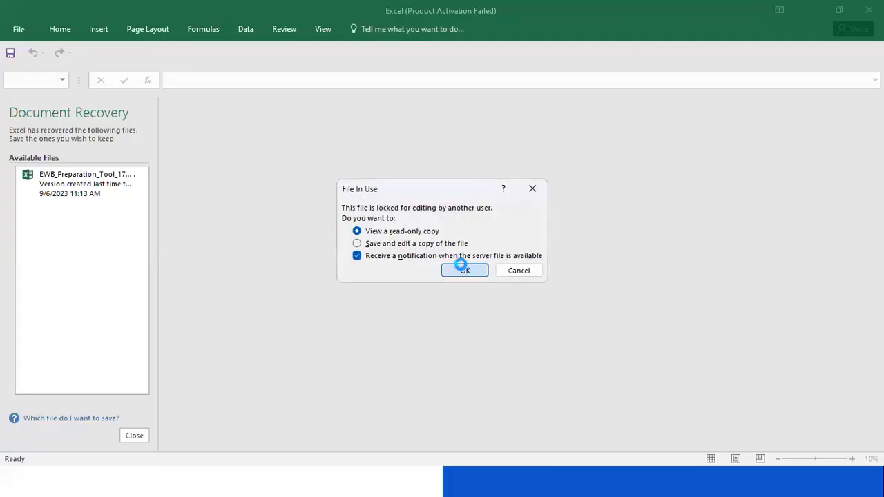
left_click(463, 269)
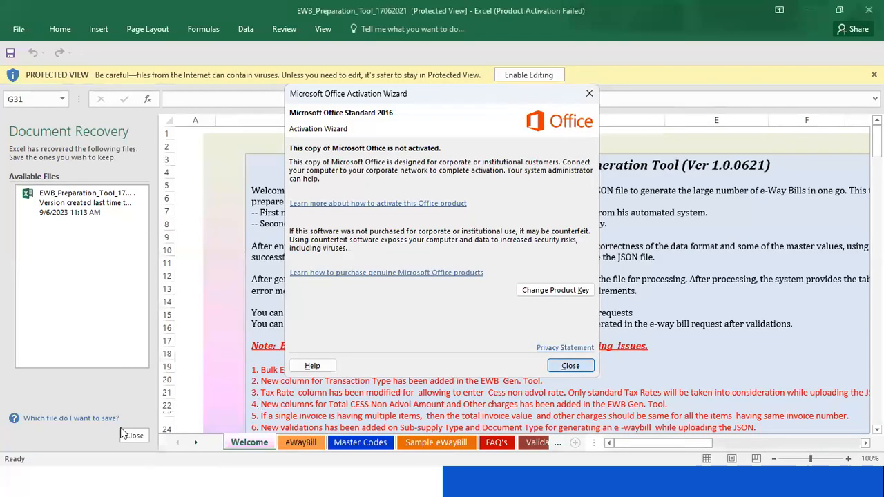
left_click(569, 366)
left_click(134, 436)
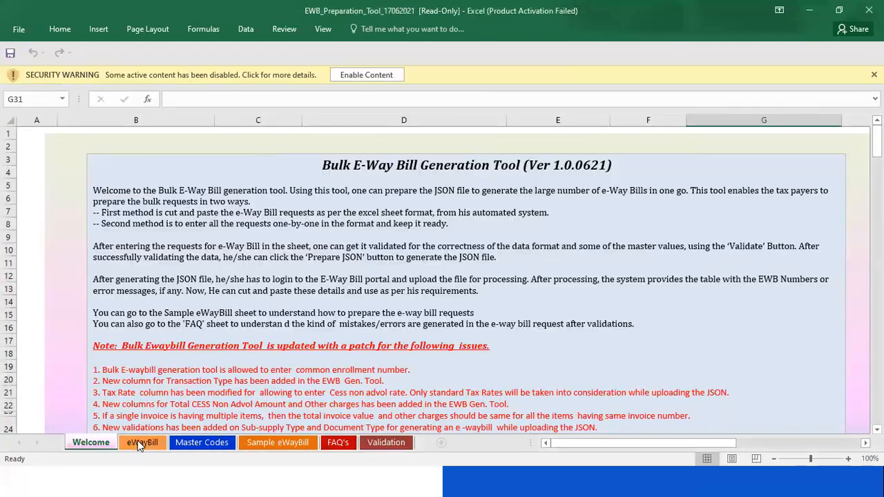
left_click(137, 442)
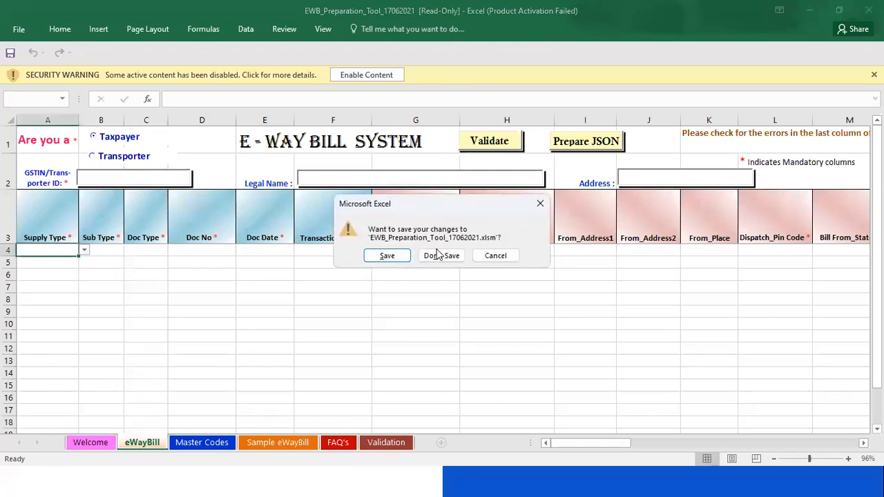
left_click(438, 254)
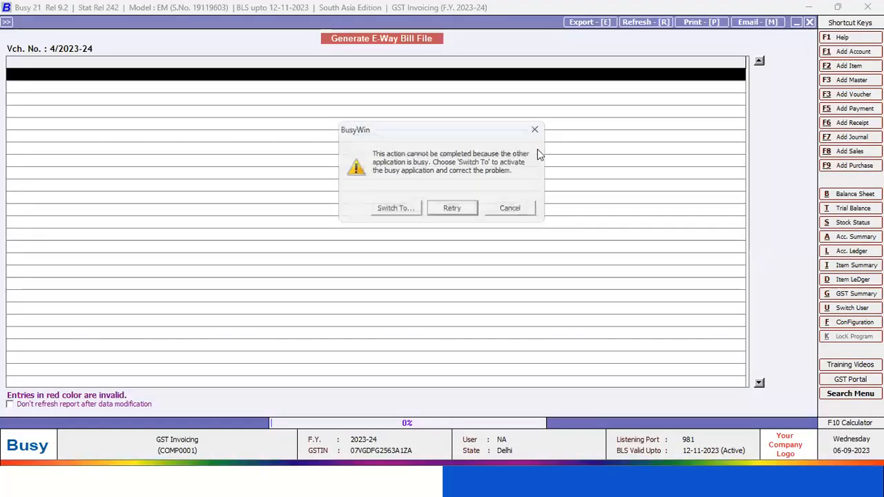
Leave the blocked template generation, restart Busy from the Training desktop shortcut and accept the security check
left_click(536, 130)
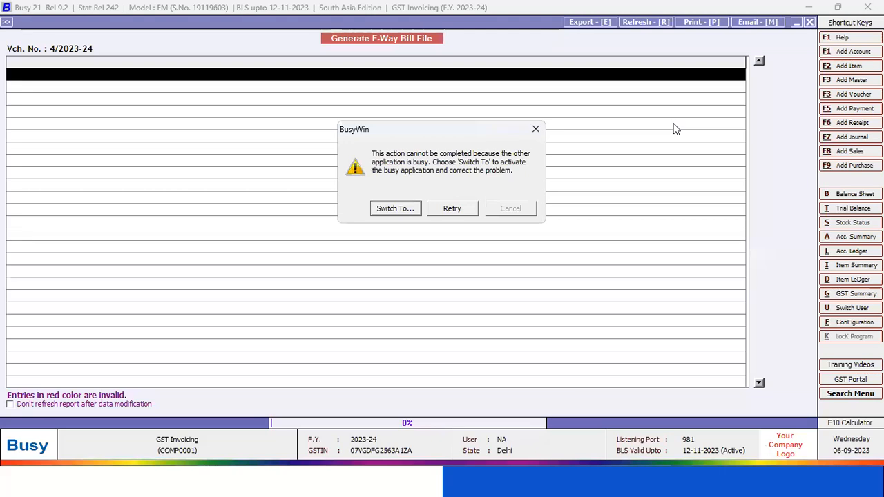
left_click(450, 214)
key("alt+Tab")
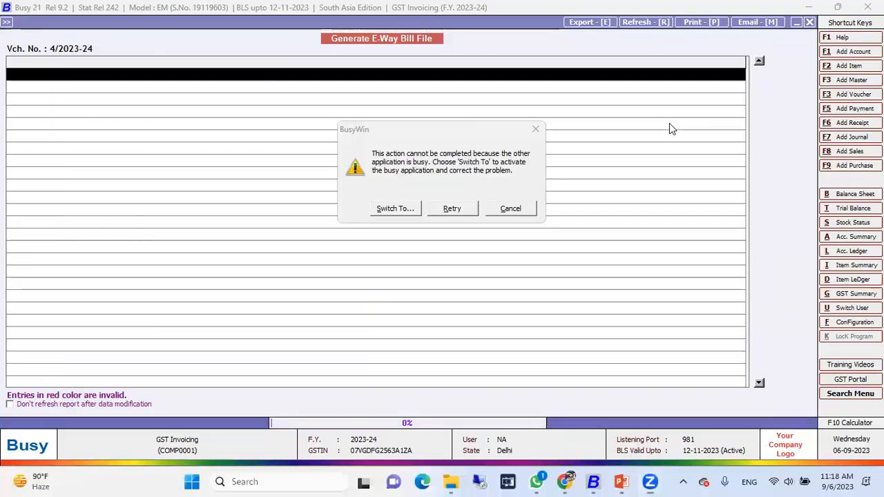
key("super+d")
double_click(836, 154)
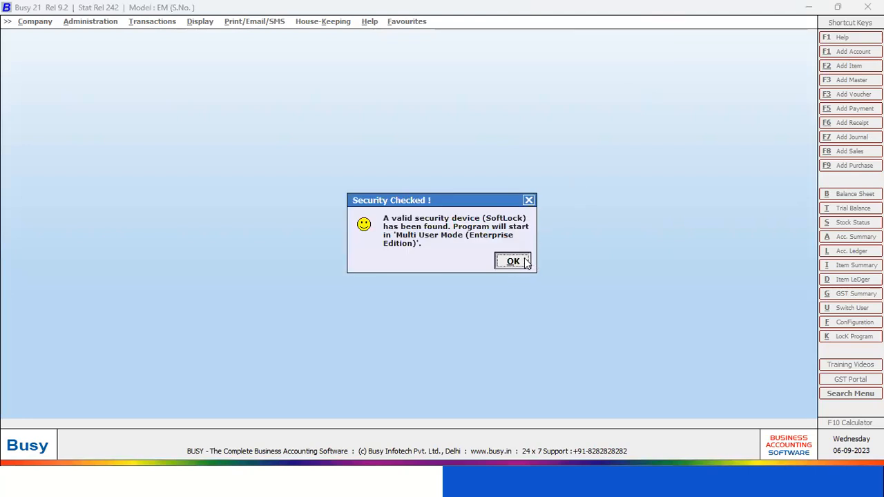
left_click(512, 261)
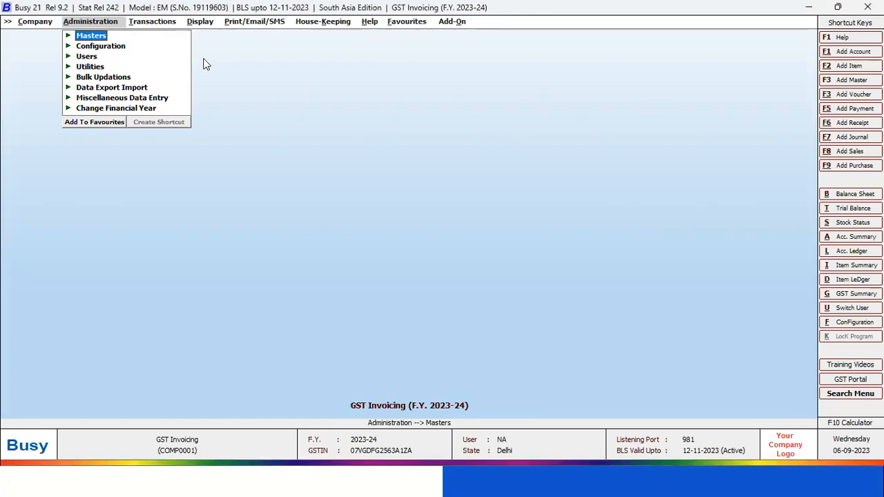
Open the GST/VAT feature options, review the e-way bill configuration for From Place and applicability amounts, and close it
left_click(103, 46)
left_click(131, 47)
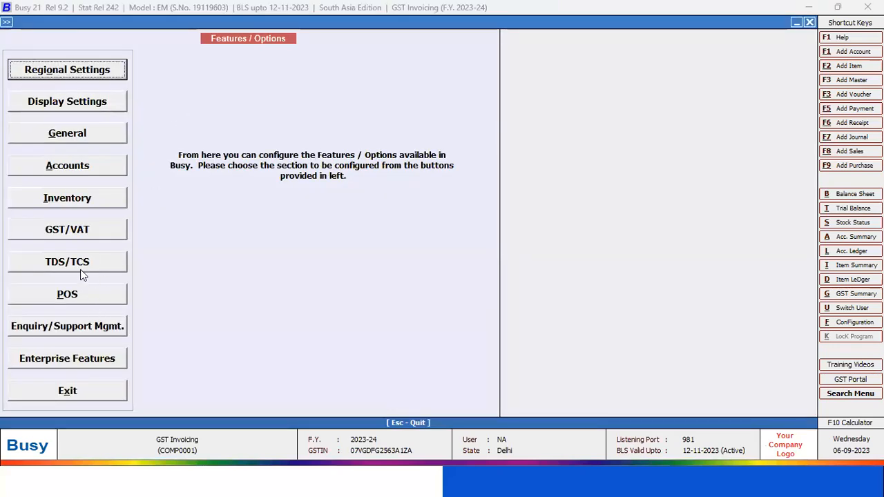
left_click(81, 229)
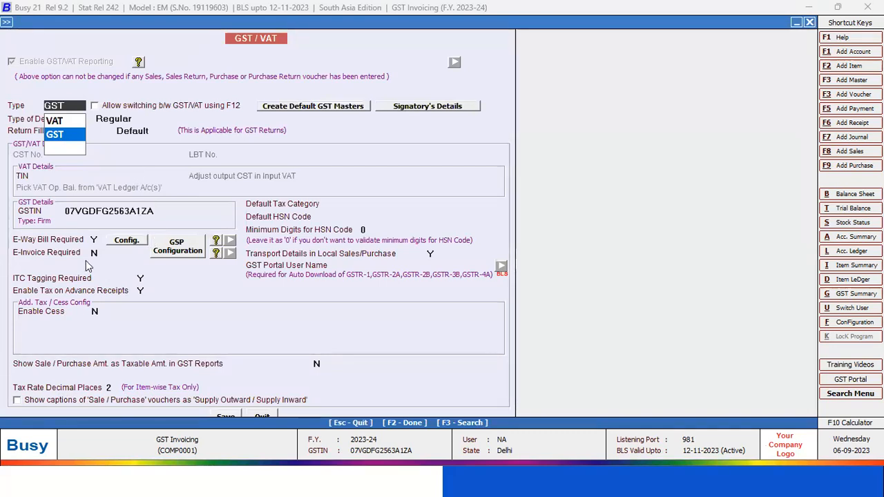
left_click(95, 239)
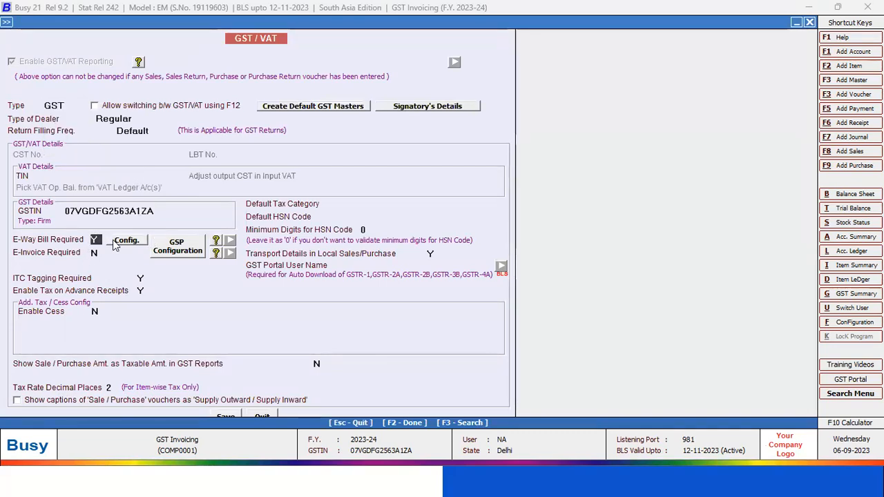
left_click(126, 242)
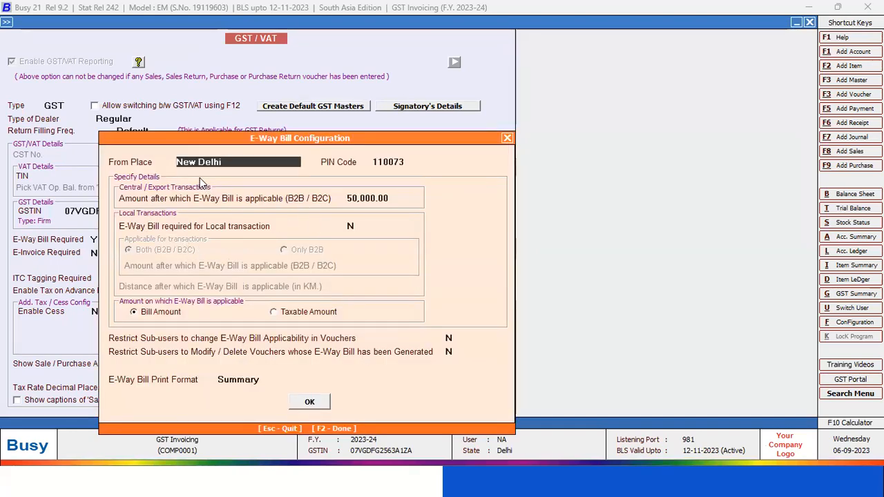
left_click(506, 139)
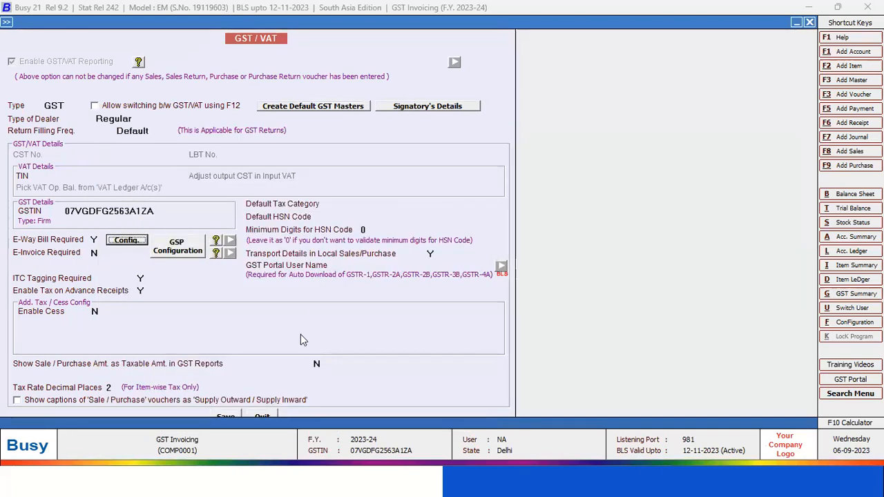
Close the GST/VAT options, review the transport details and e-way bill generation settings of the Main sales voucher series, and quit without saving
left_click(273, 416)
left_click(85, 384)
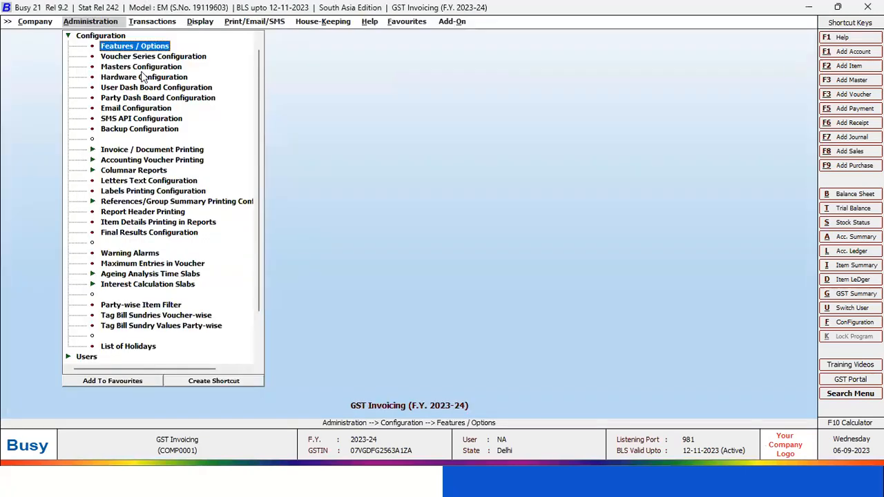
left_click(141, 56)
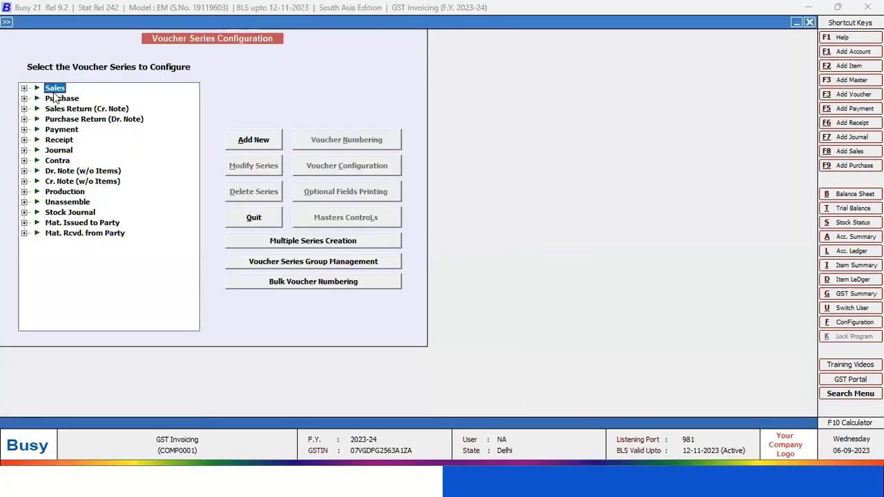
double_click(55, 90)
left_click(61, 101)
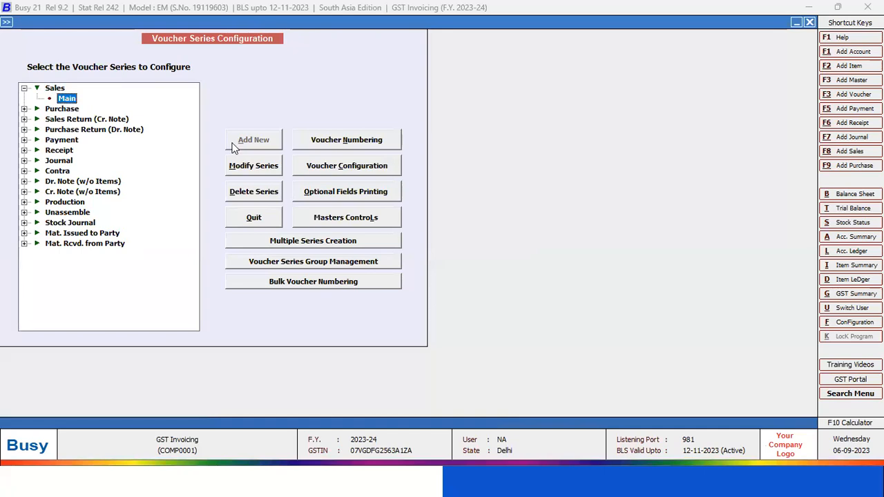
left_click(343, 160)
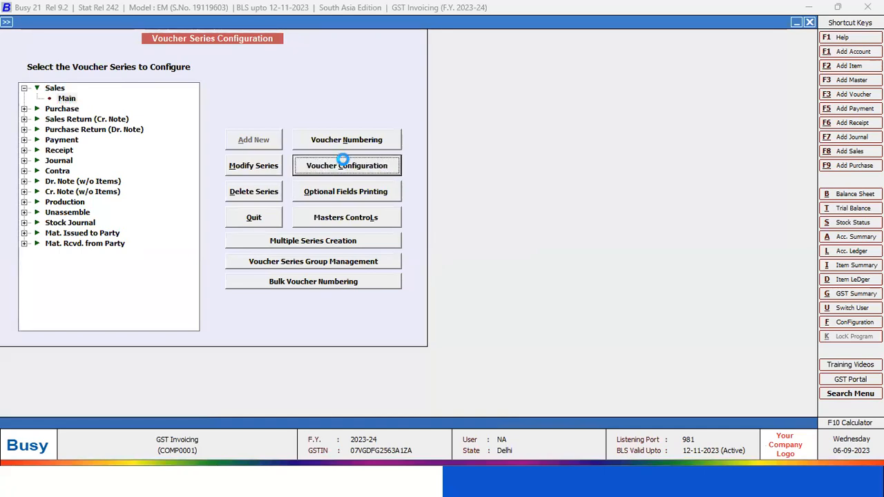
left_click(496, 55)
left_click(496, 241)
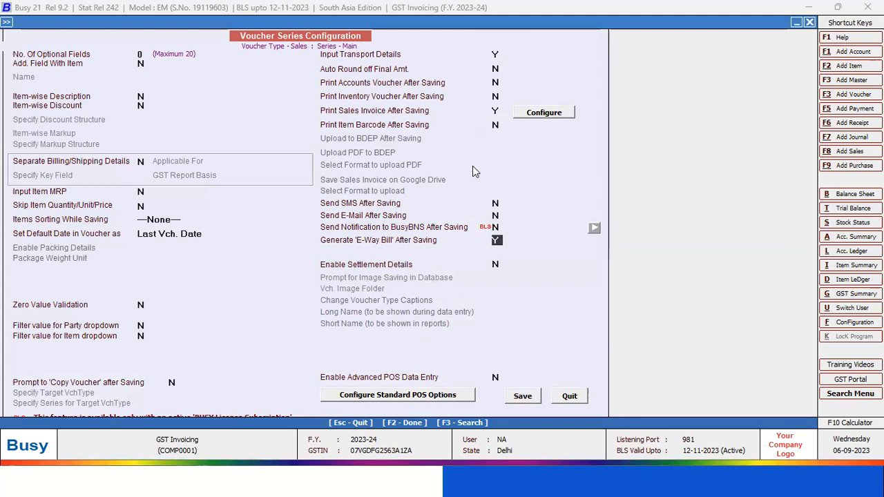
left_click(569, 396)
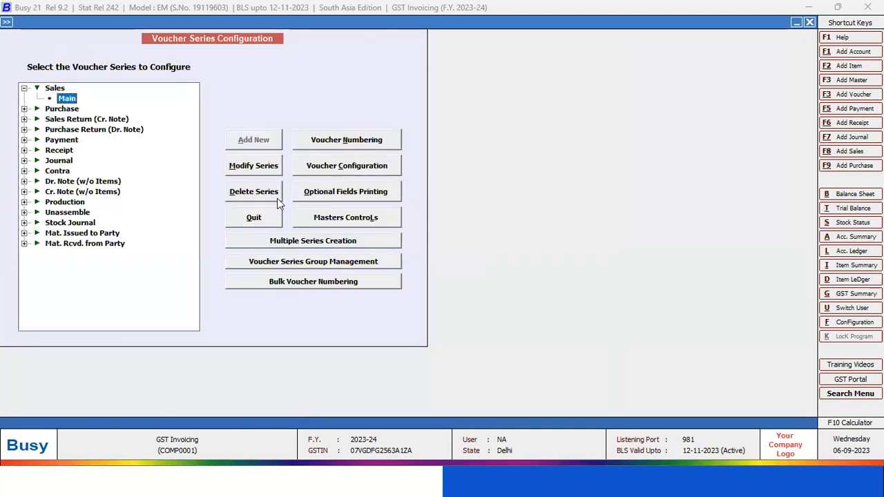
key("Escape")
Open the OM Enterprise sales voucher dated 01-04-2023 for modification, save it despite the GSTIN check, and accept its bill-by-bill adjustment
left_click(98, 35)
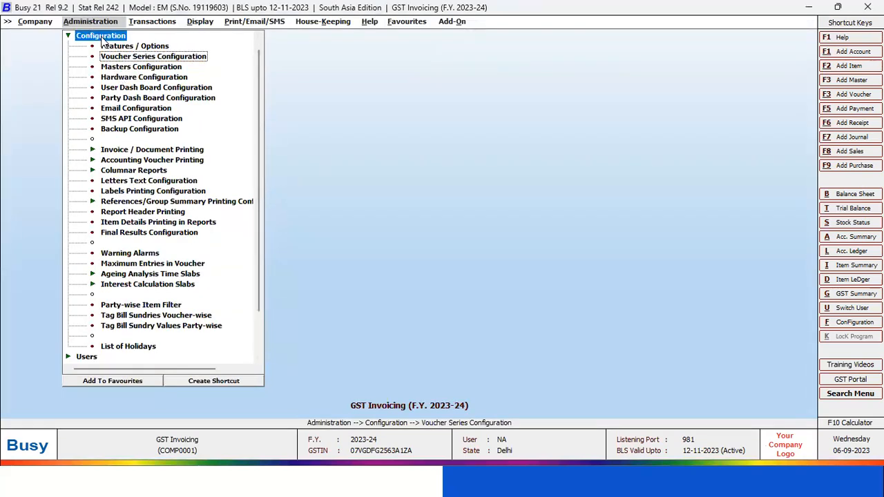
left_click(98, 37)
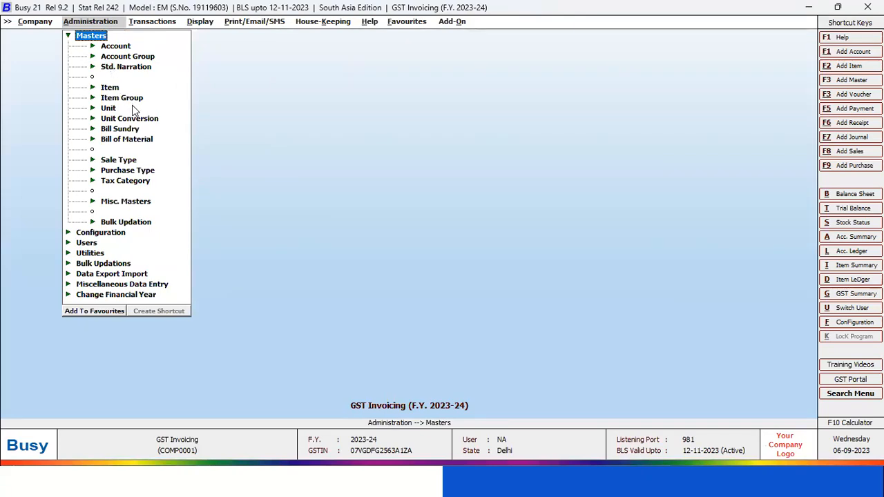
left_click(132, 23)
left_click(133, 34)
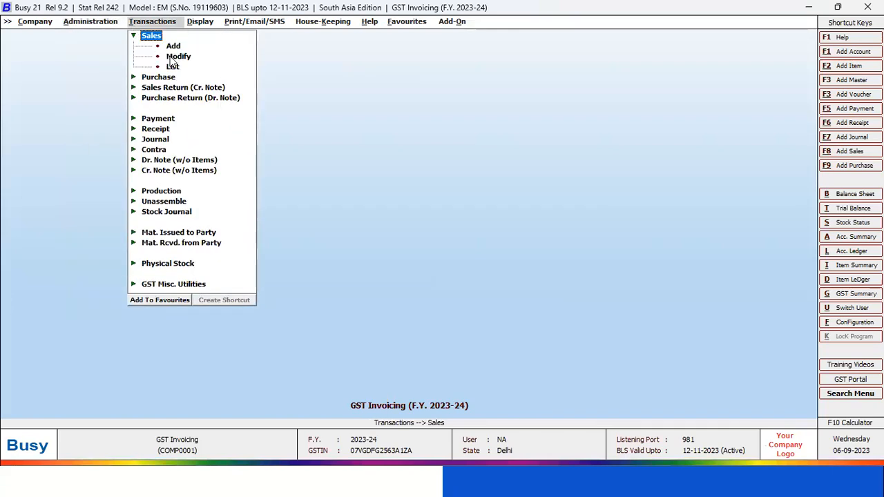
left_click(173, 56)
left_click(123, 137)
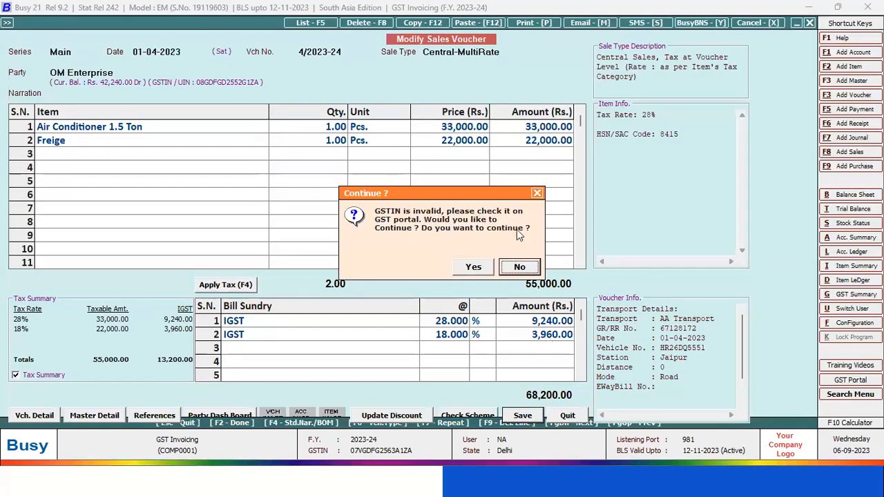
left_click(477, 267)
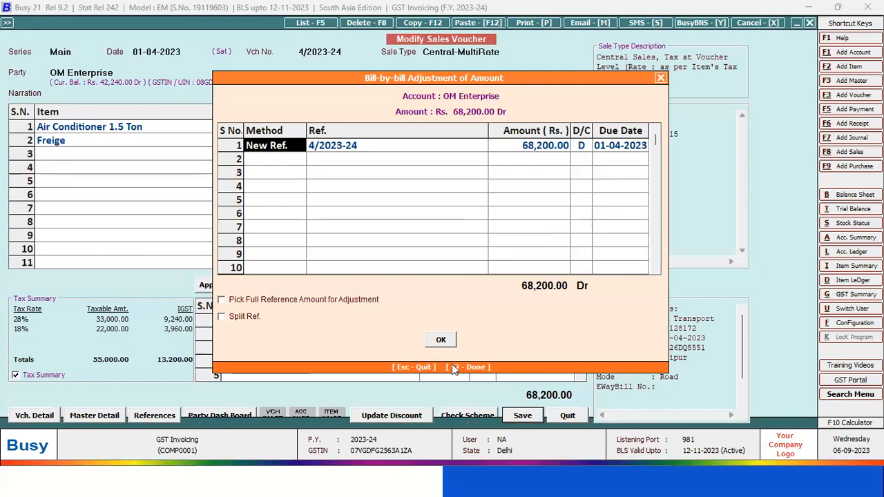
left_click(441, 342)
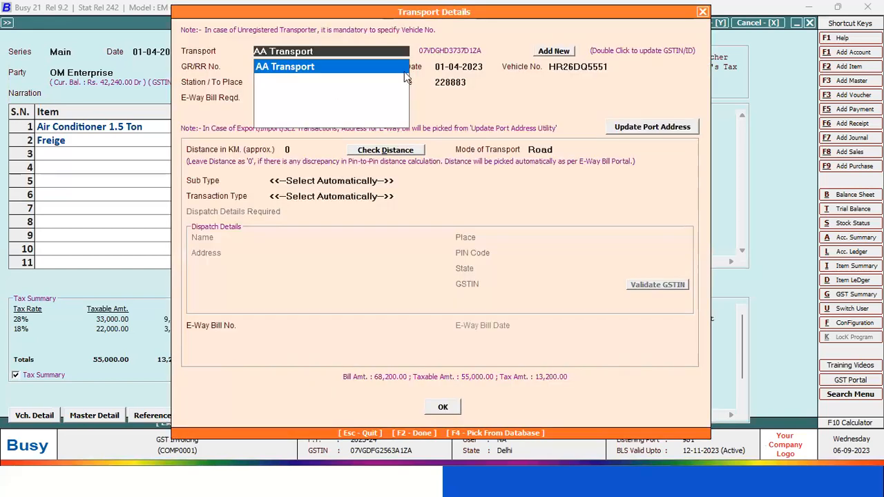
Keep AA Transport as the voucher's transporter, go through the remaining transport fields, and confirm the details with the e-way bill required
left_click(321, 69)
key("Return")
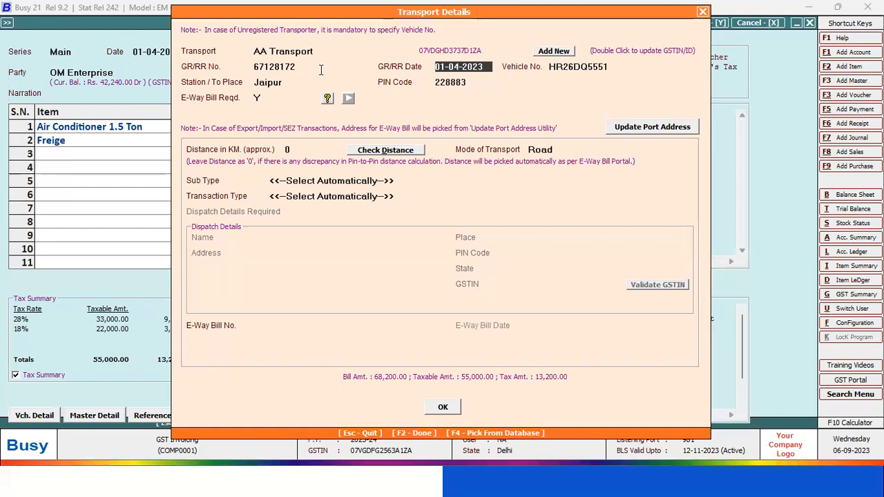
key("Return")
key("Return")
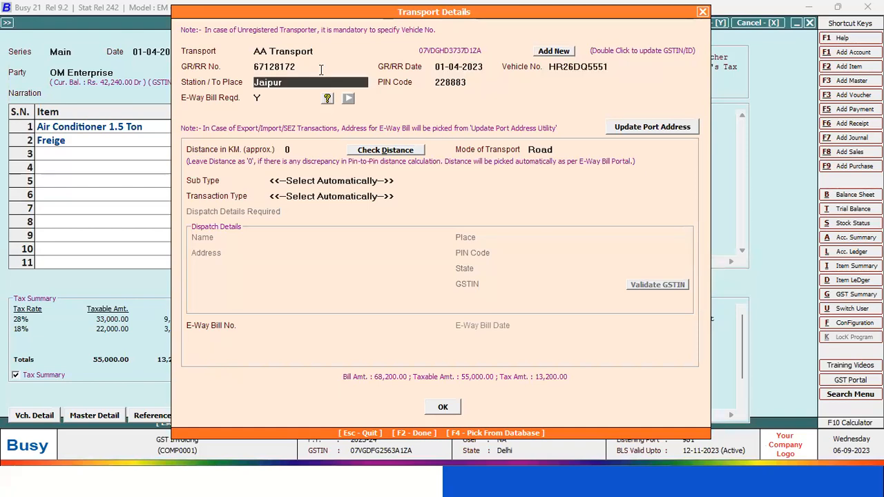
key("Return")
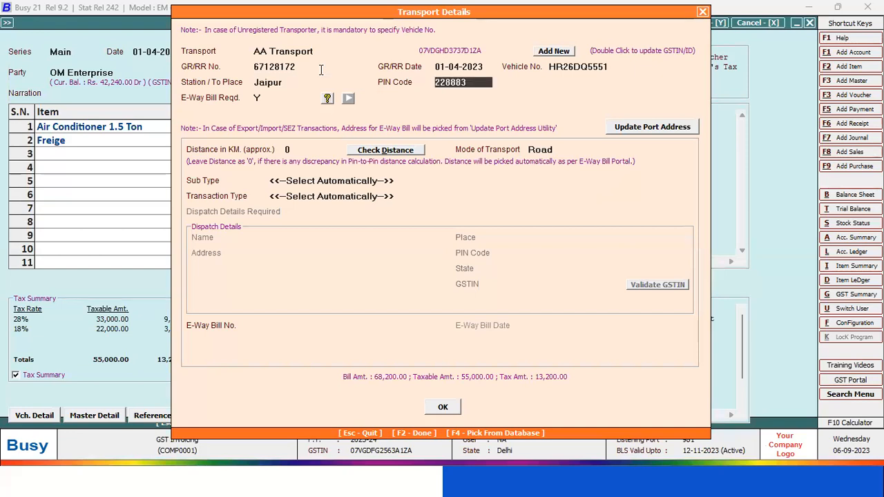
key("Return")
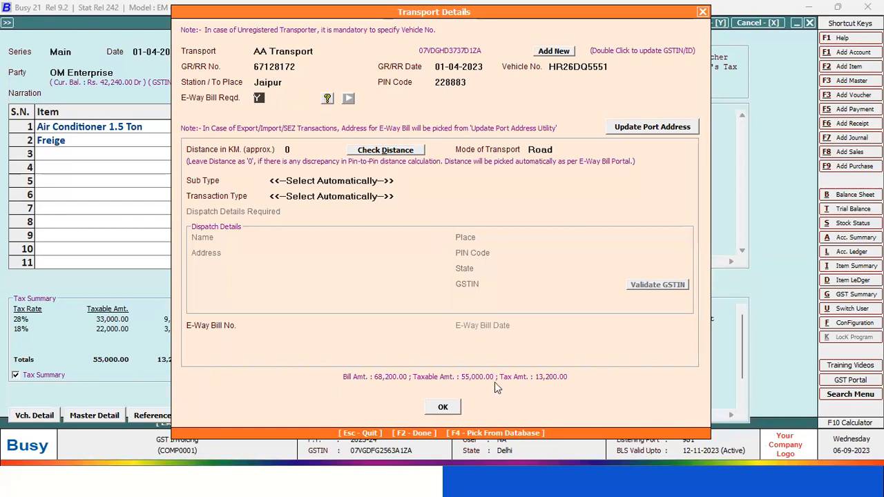
left_click(443, 407)
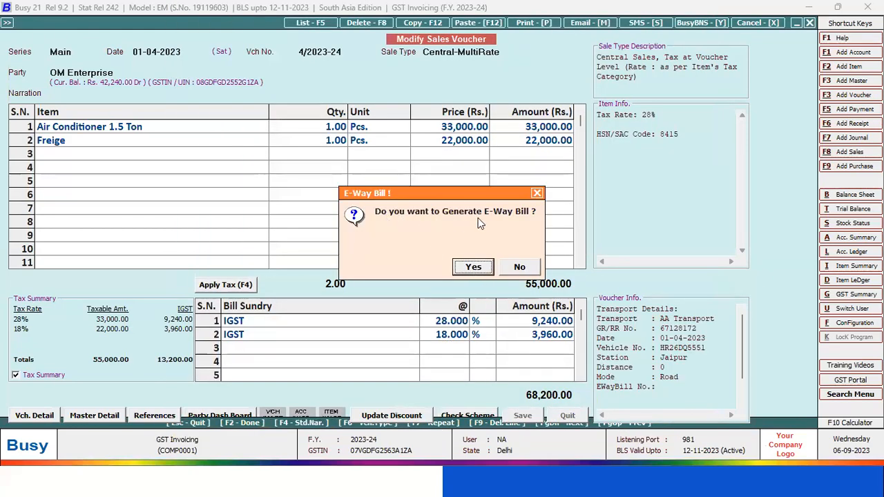
Open e-way bill generation as per Govt. Template, examine the template and output file paths, and close it without creating the file
left_click(483, 268)
left_click(481, 269)
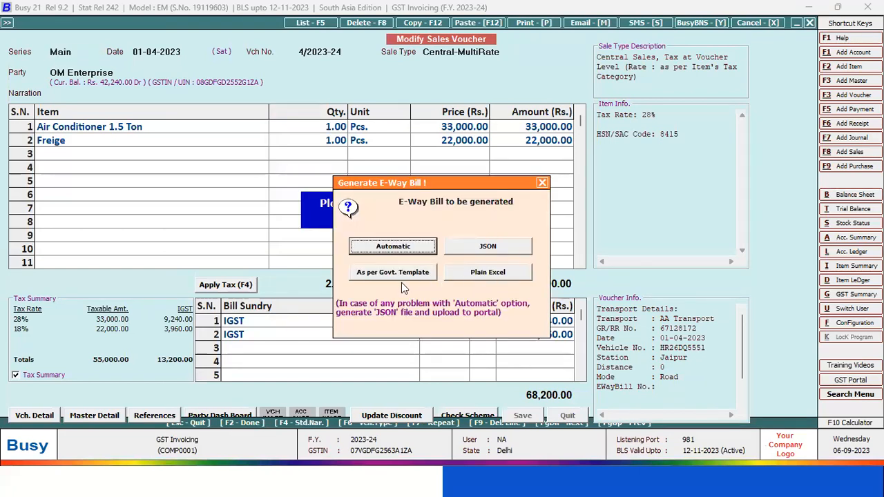
left_click(391, 275)
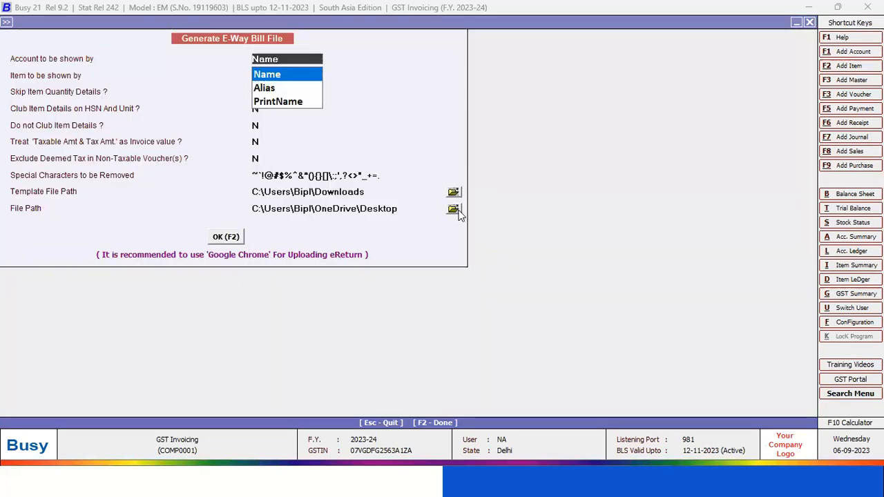
left_click(455, 210)
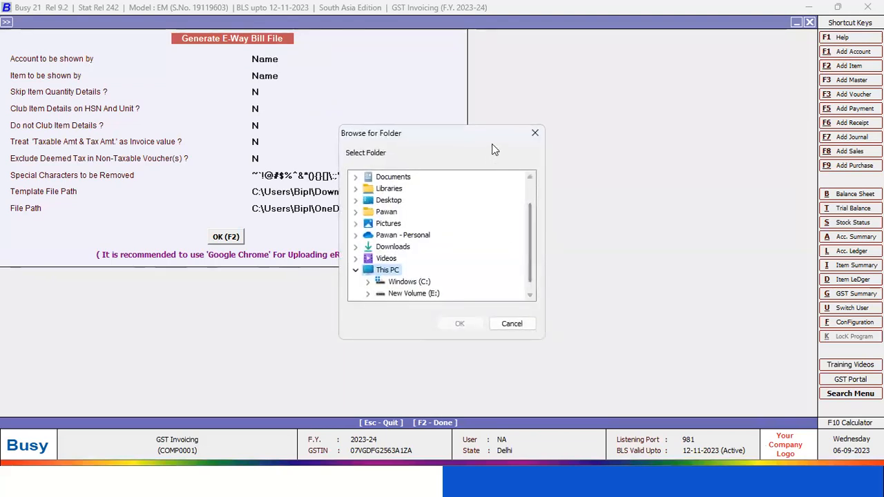
left_click(535, 133)
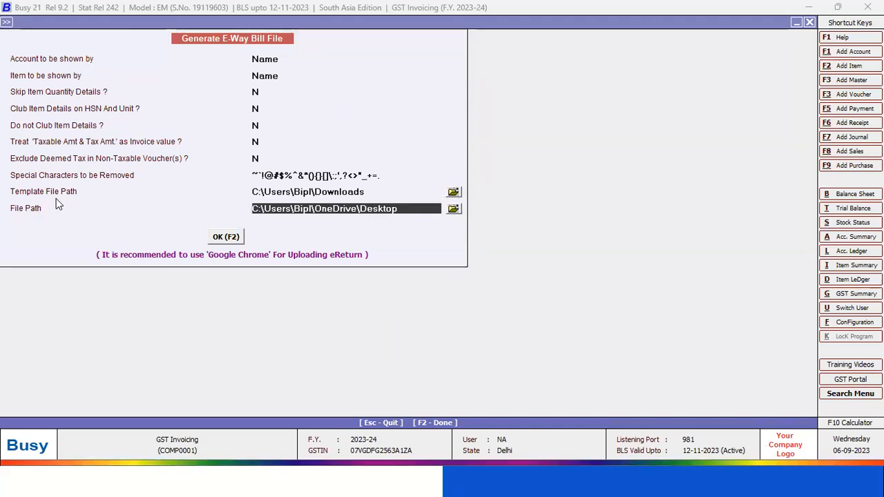
key("Up")
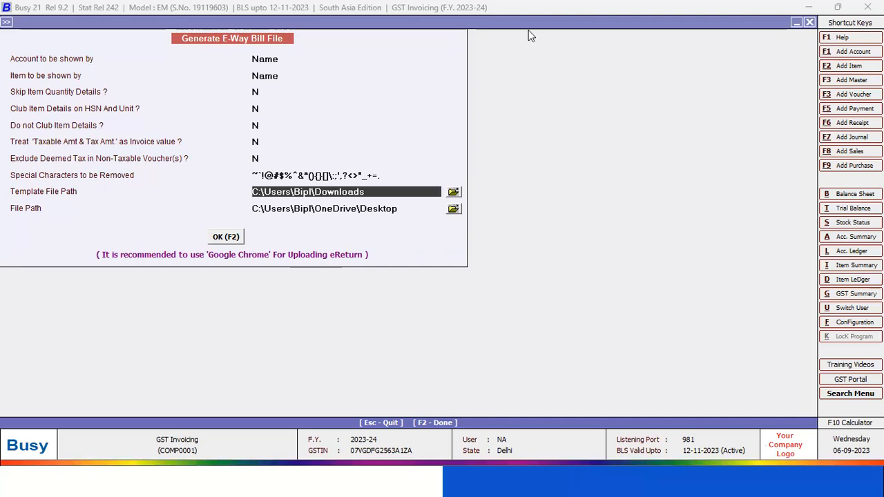
left_click(809, 22)
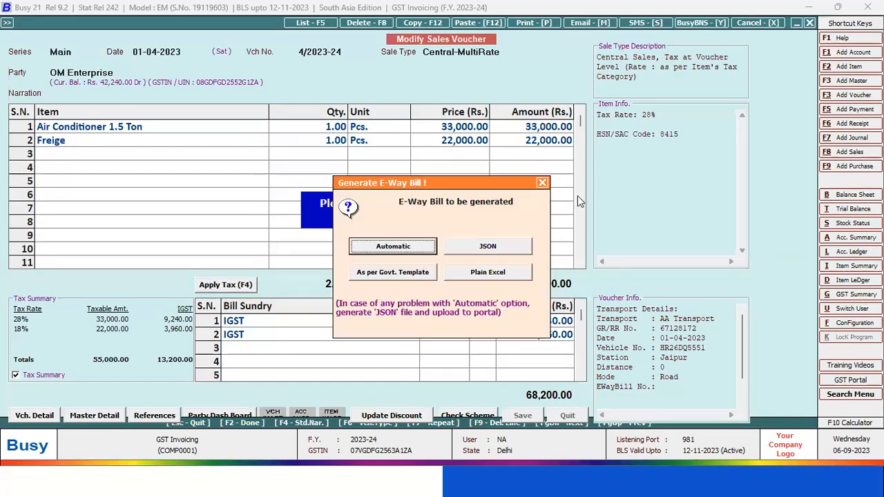
Dismiss the e-way bill generation options and switch to the PowerPoint slide about the Govt. Template e-way bill
left_click(542, 182)
left_click(537, 194)
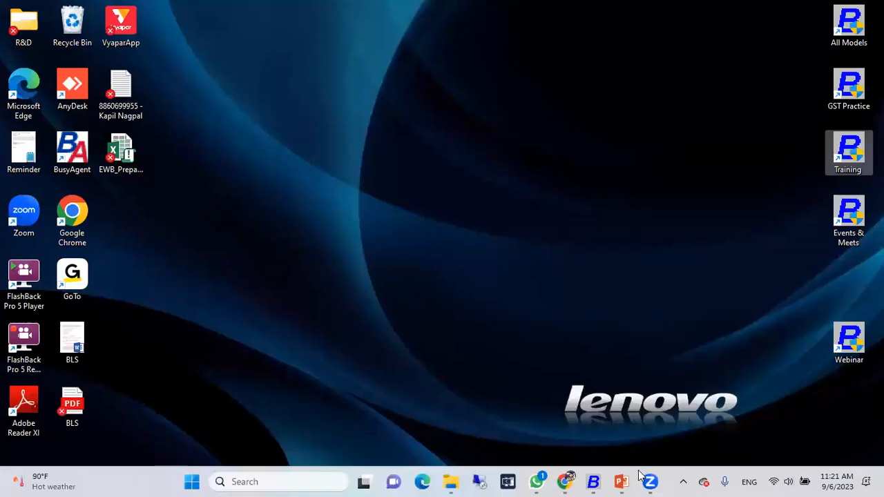
mouse_move(621, 481)
left_click(653, 449)
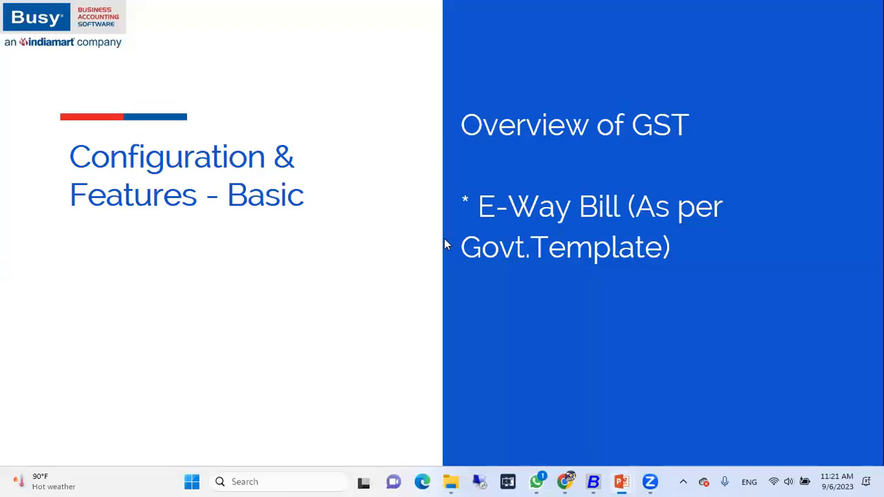
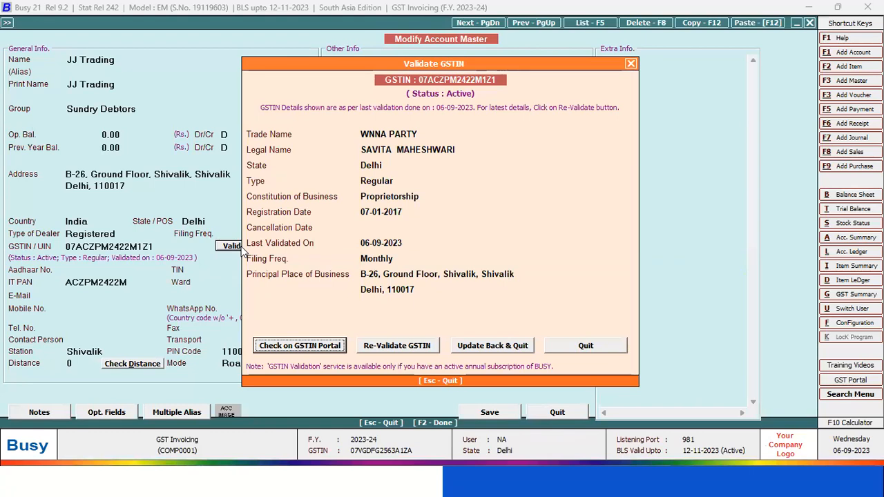
Update the JJ Trading account master with its validated GSTIN details, reopen the account to copy its GSTIN, and leave account modification
left_click(490, 345)
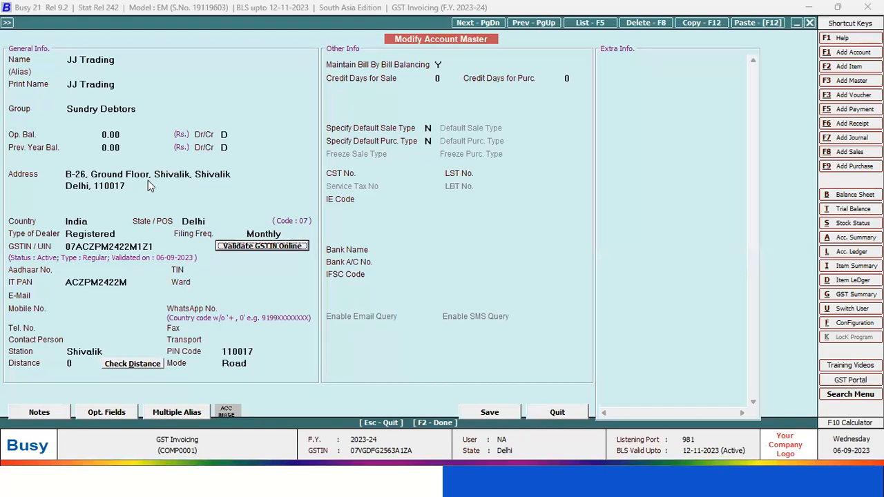
key("Escape")
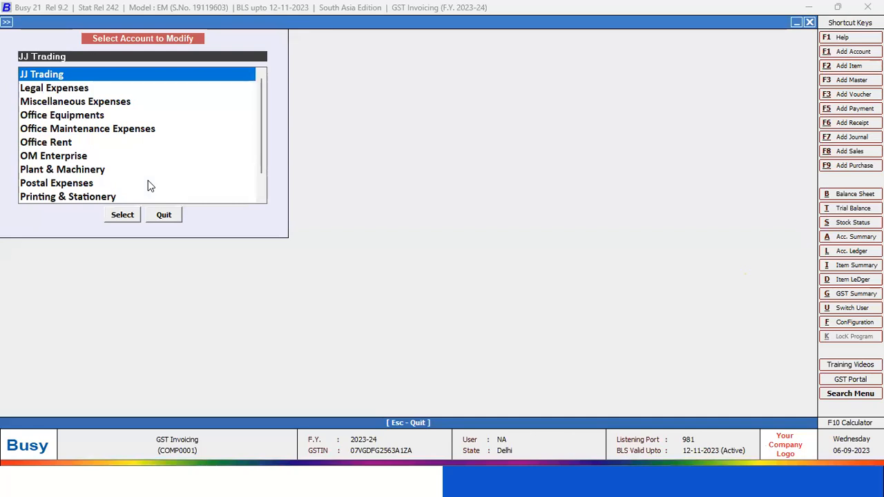
key("Return")
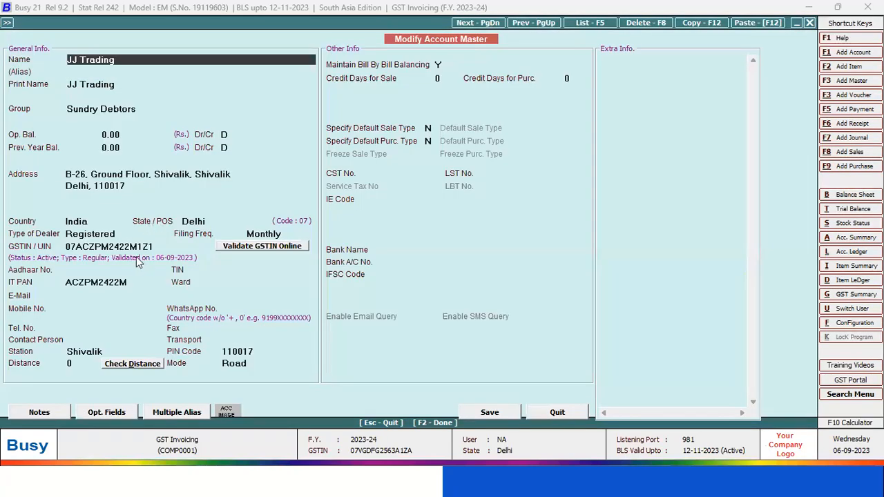
left_click(138, 249)
key("ctrl+c")
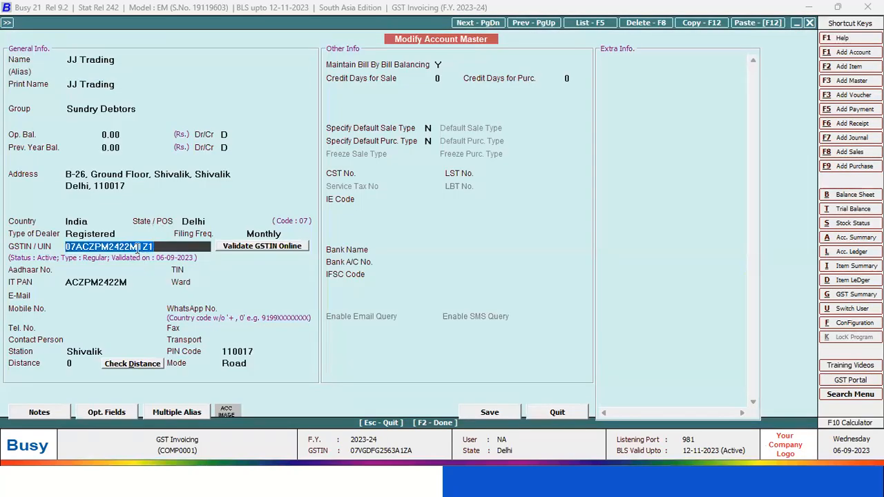
key("Escape")
key("Return")
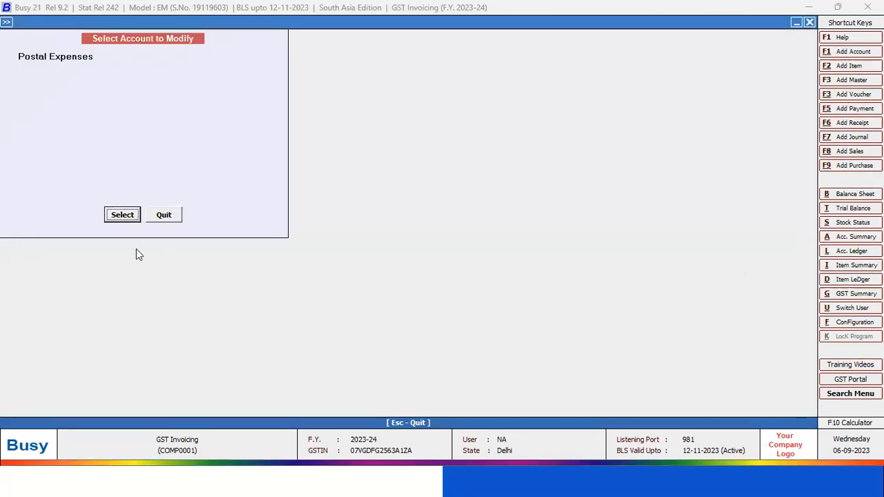
key("Escape")
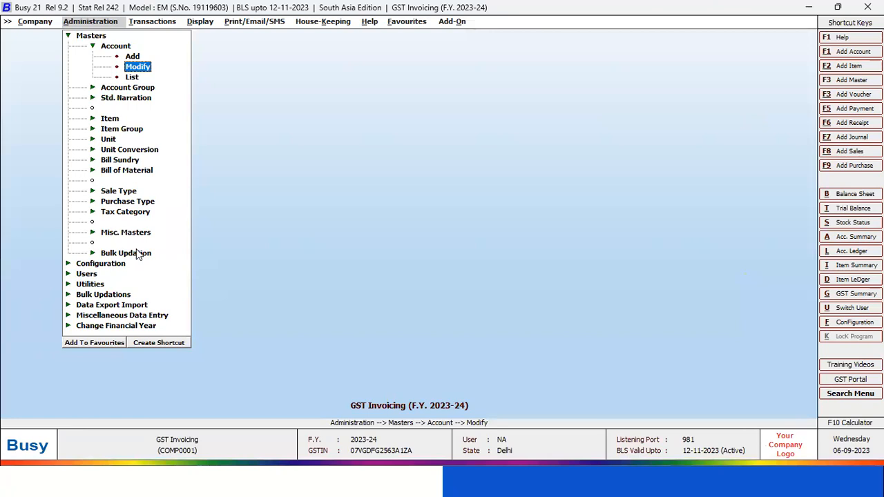
Start a new account master and validate the copied GSTIN online to fetch the party's details
key("Up")
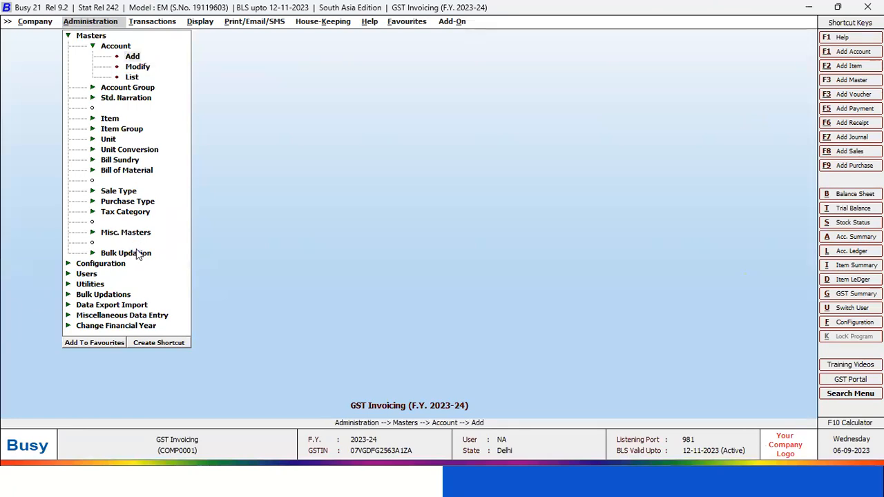
key("Return")
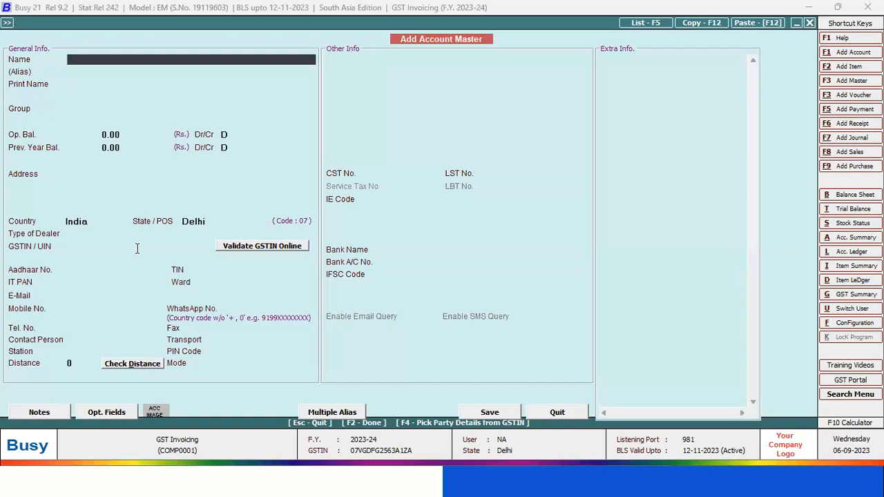
key("F4")
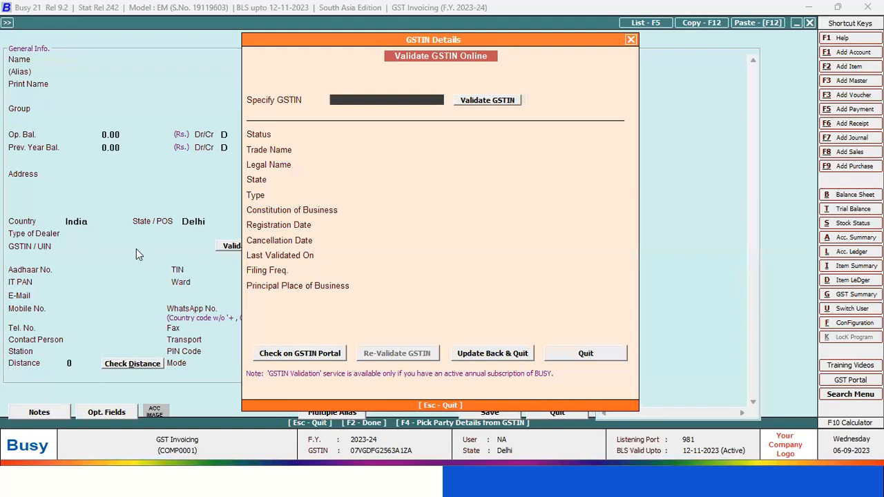
key("ctrl+v")
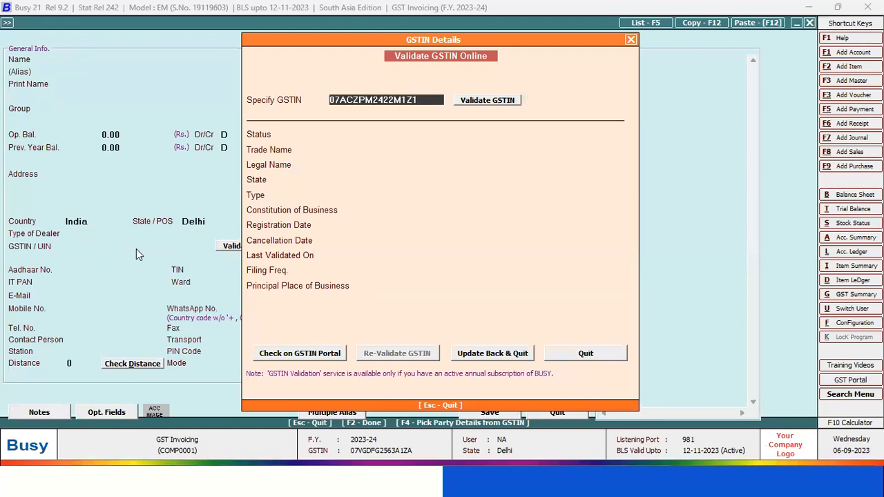
key("Return")
key("Return")
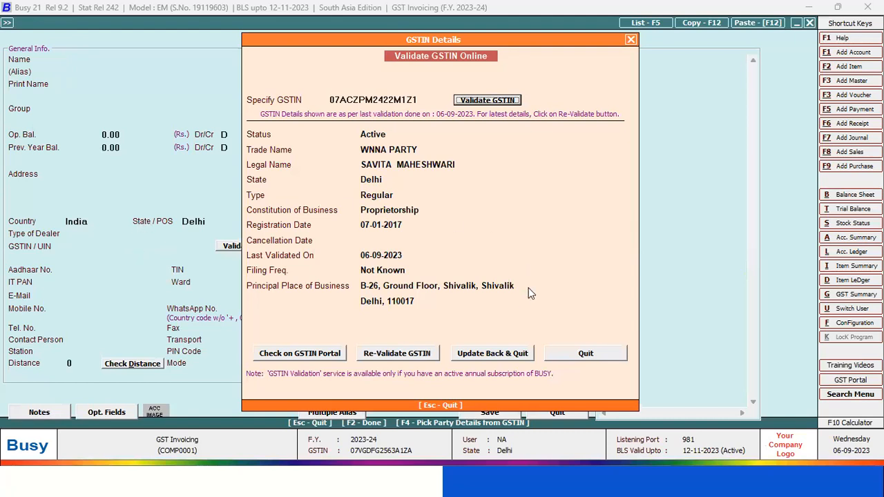
Fill the new WNNA PARTY account master with the fetched GSTIN details, save it, and close account entry
left_click(489, 353)
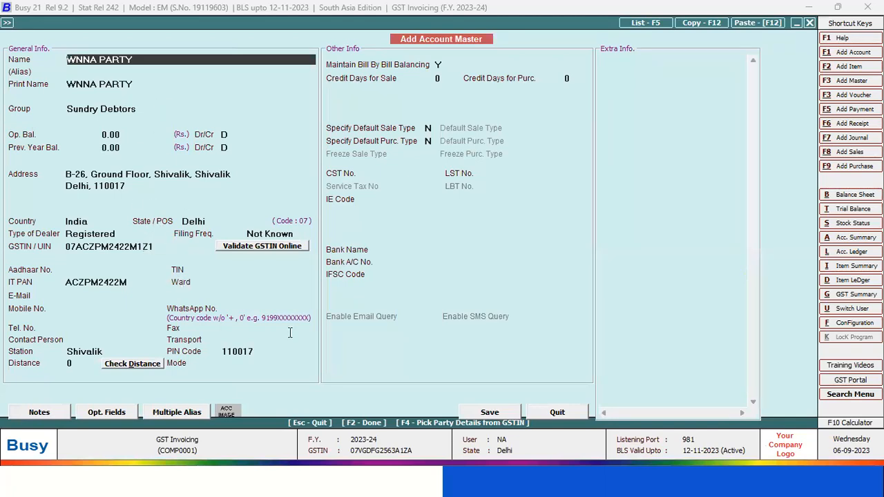
left_click(489, 413)
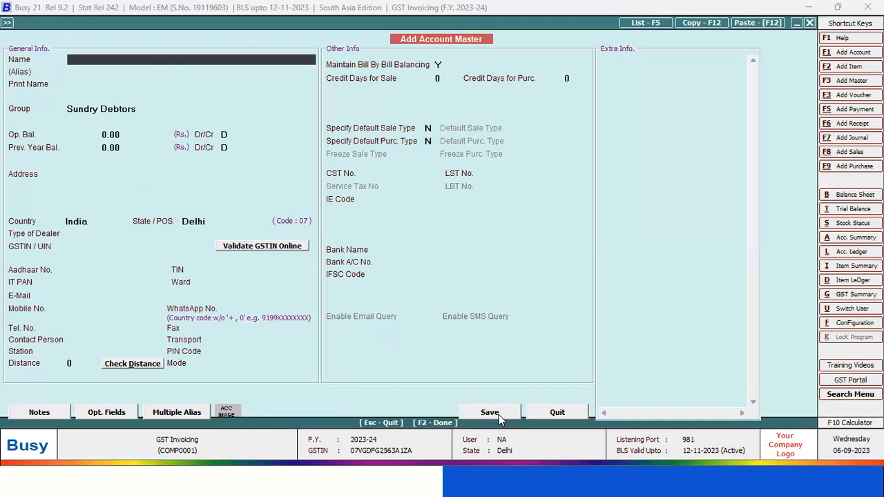
key("Escape")
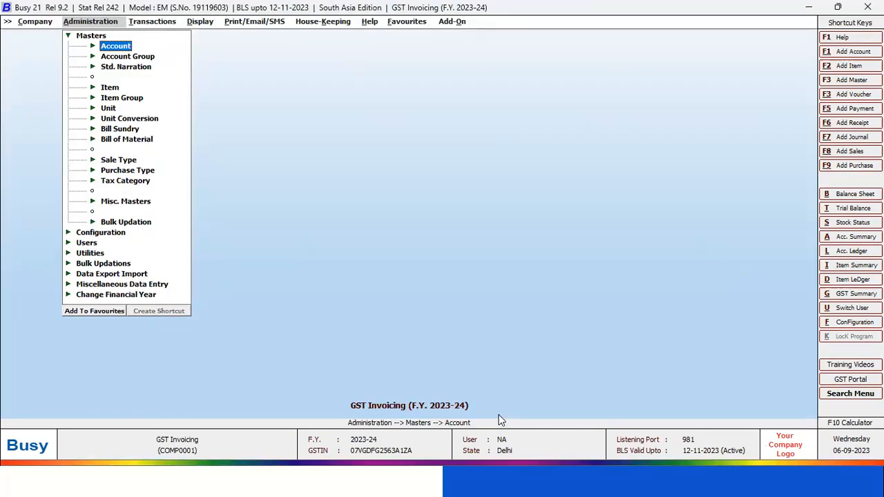
Open the Air Conditioner 1.5 Ton item master for modification and validate its HSN code 8415 online
key("Down")
key("Down")
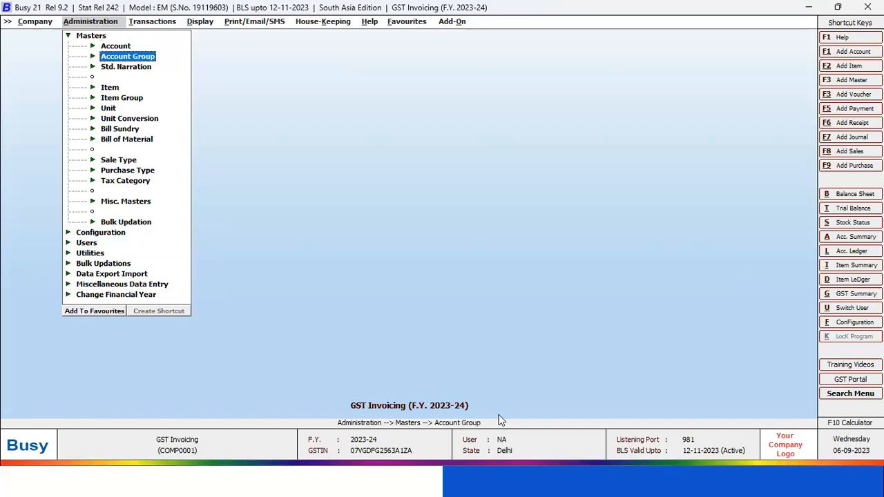
key("Down")
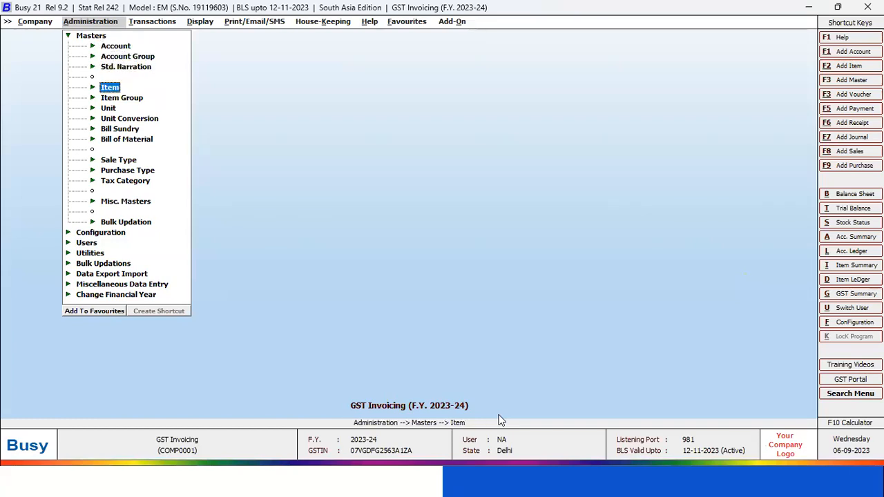
key("Return")
key("Down")
key("Return")
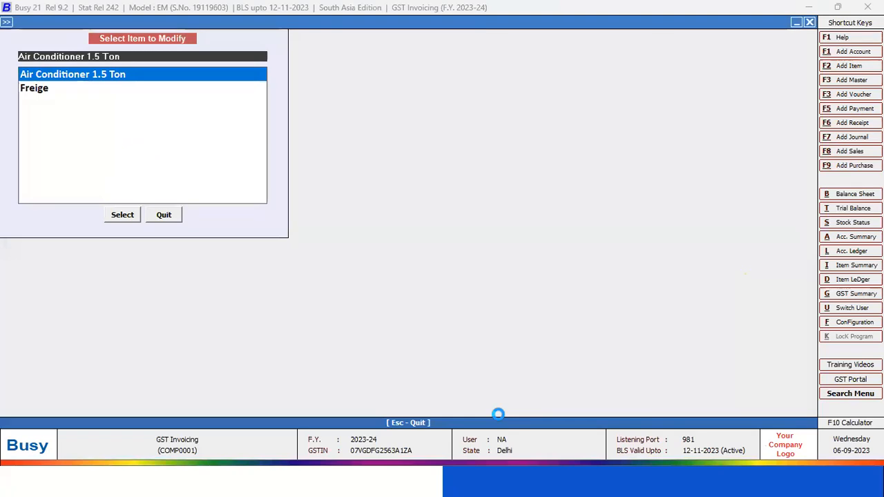
key("Return")
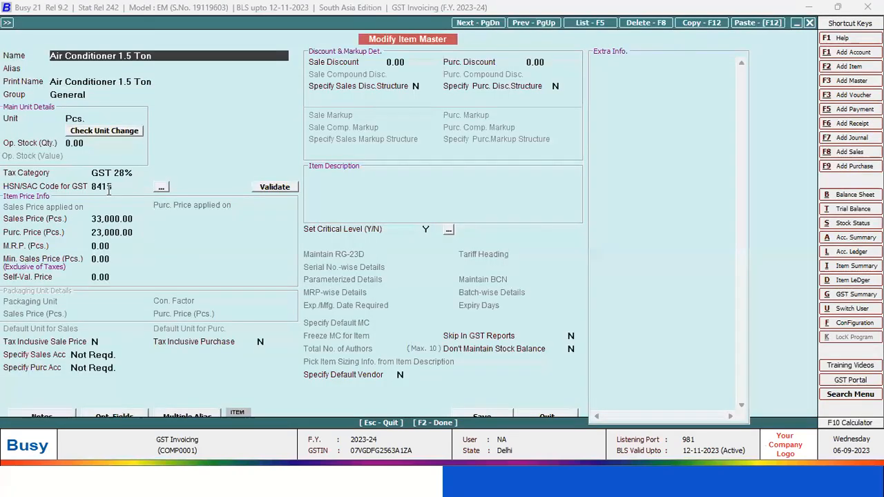
left_click(114, 186)
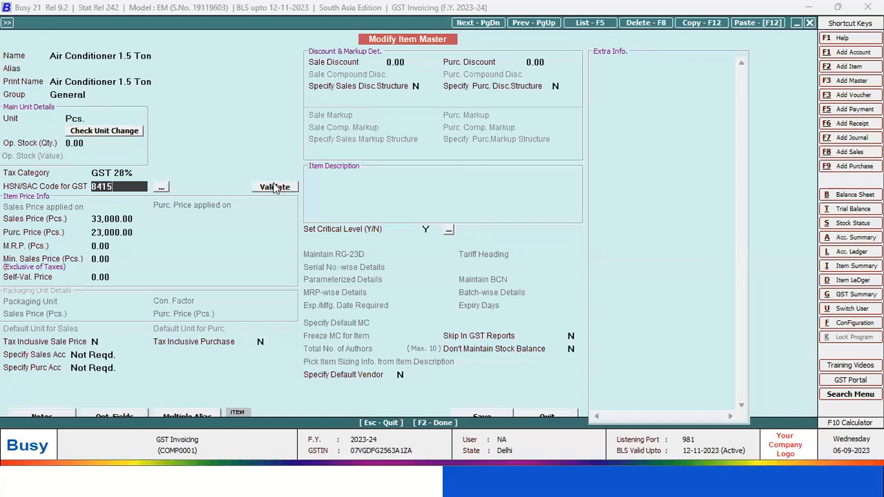
left_click(274, 188)
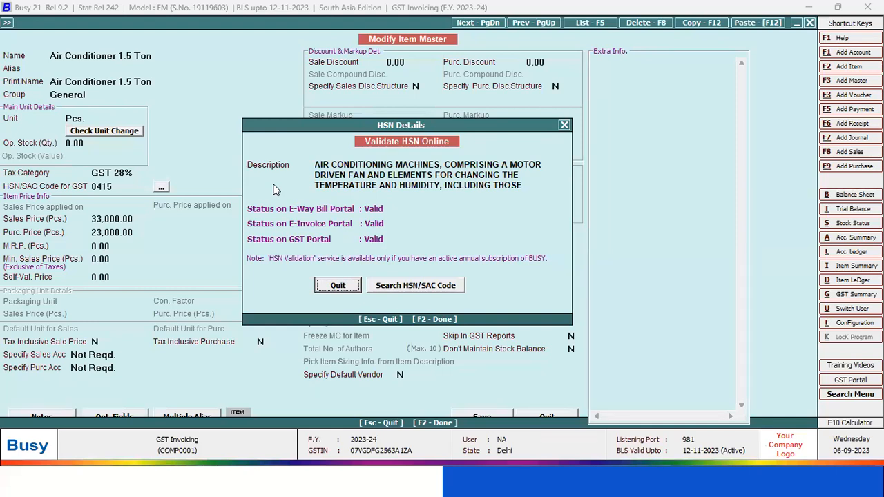
Open the HSN/SAC code search from the validation details and look up code 8656 for the E-Way Bill Portal
left_click(412, 286)
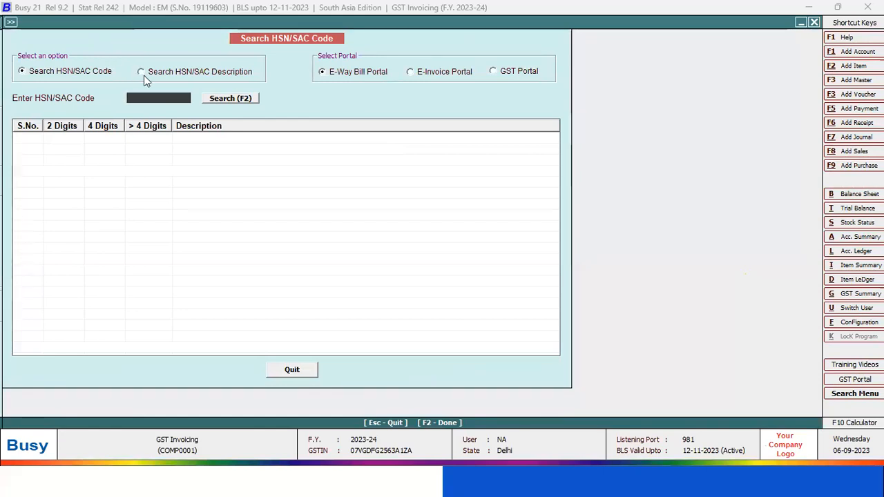
type("8656")
key("Return")
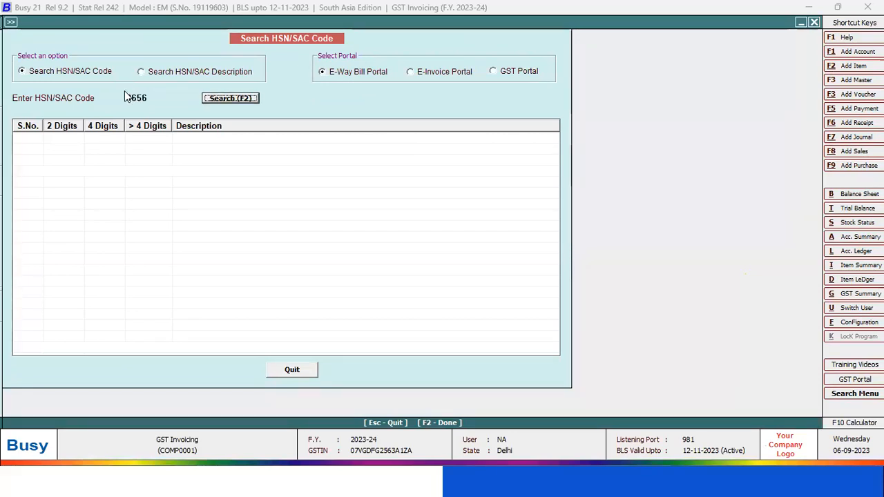
key("Return")
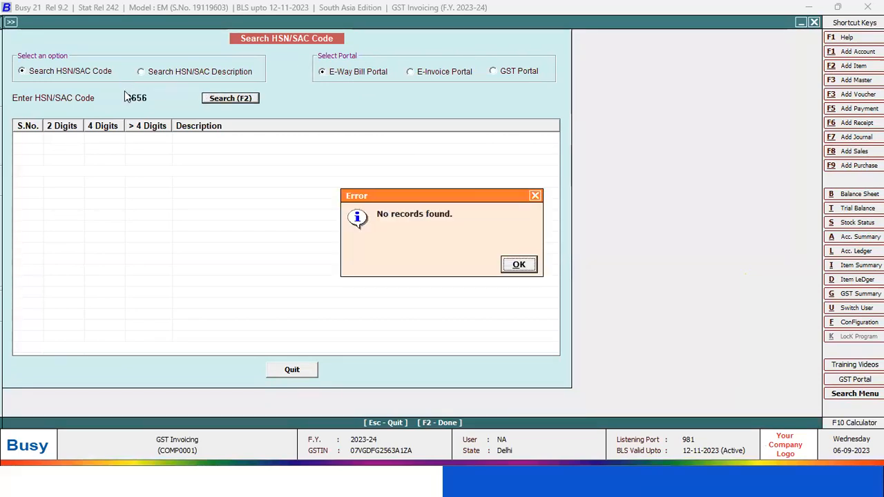
key("Return")
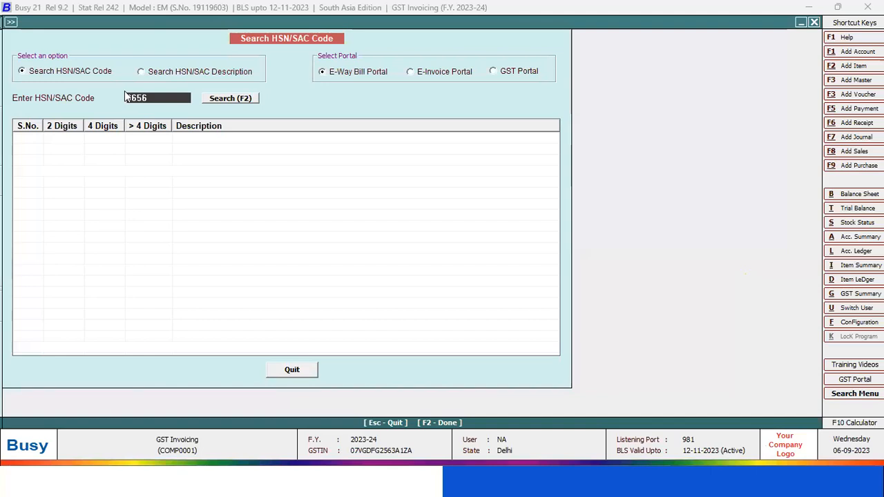
Search for HSN/SAC code 8415 and select the first air conditioning machines entry
type("8415")
key("Return")
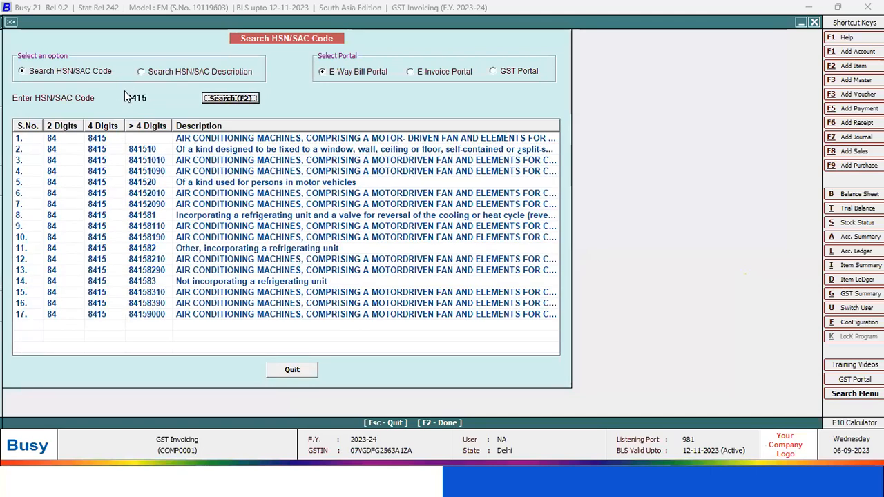
left_click(140, 142)
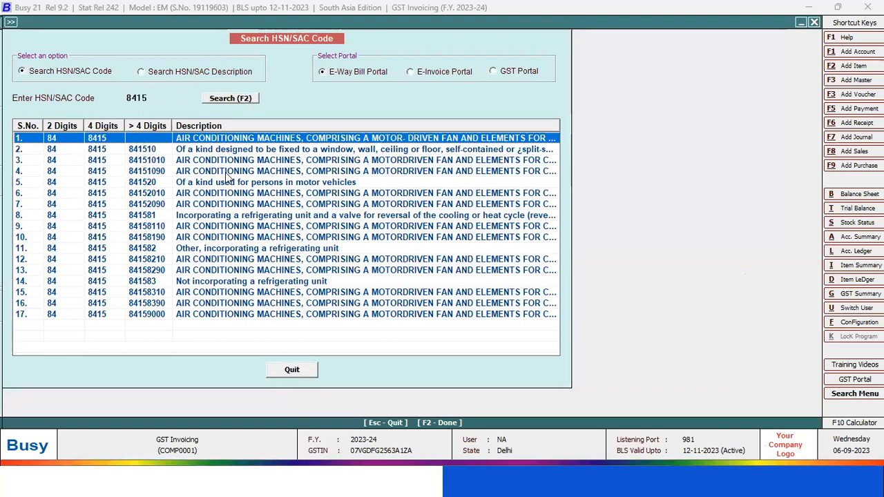
Search HSN/SAC codes by the description "Fan", and close the search and the item master
left_click(164, 74)
left_click(168, 98)
type("Fan")
key("F2")
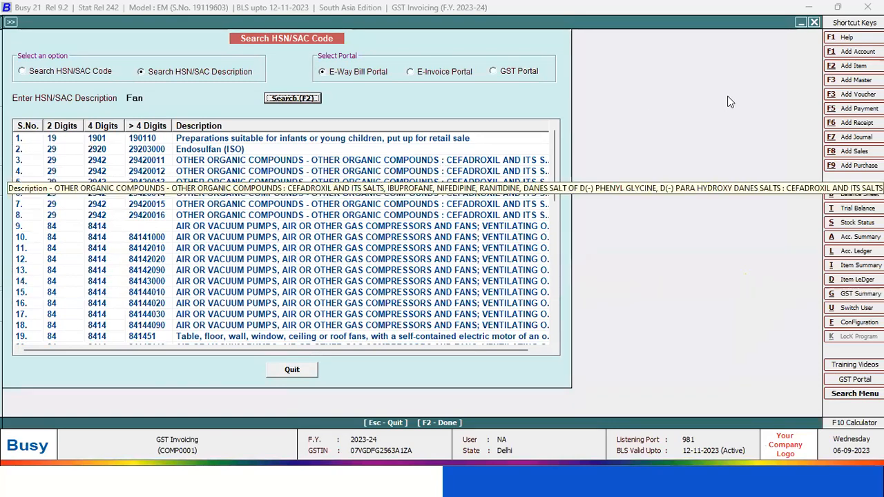
left_click(814, 22)
key("Escape")
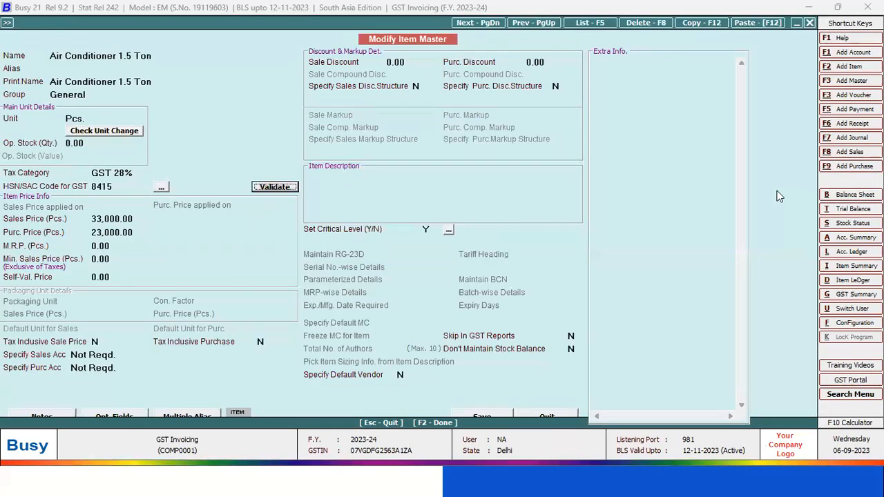
key("Escape")
Open online GSTIN validation from the GST miscellaneous utilities for multiple GSTINs and load all GSTINs from the account masters
key("Escape")
key("Escape")
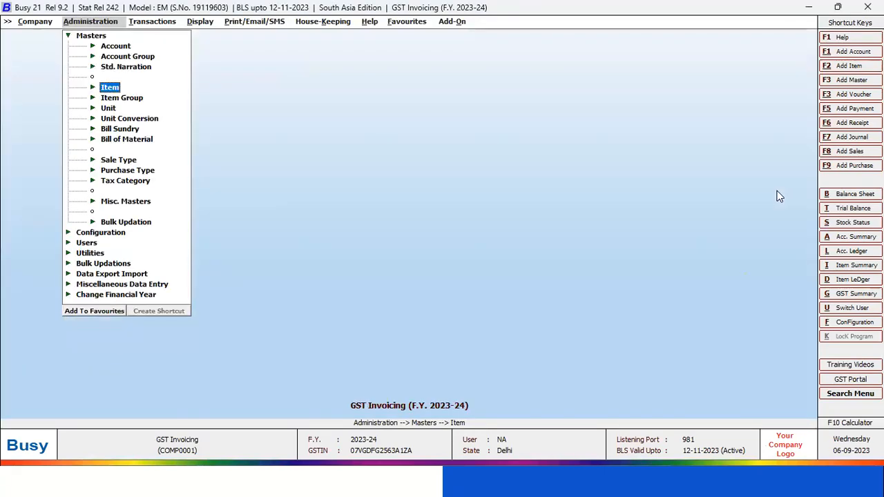
key("Escape")
key("Up")
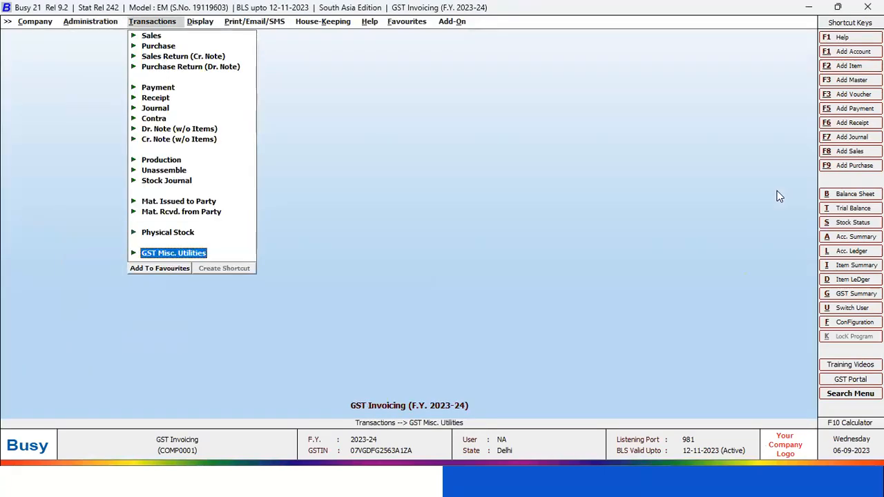
key("Return")
key("Down")
key("Down")
key("Down")
key("Down")
key("Down")
key("Down")
key("Down")
key("Down")
key("Down")
key("Down")
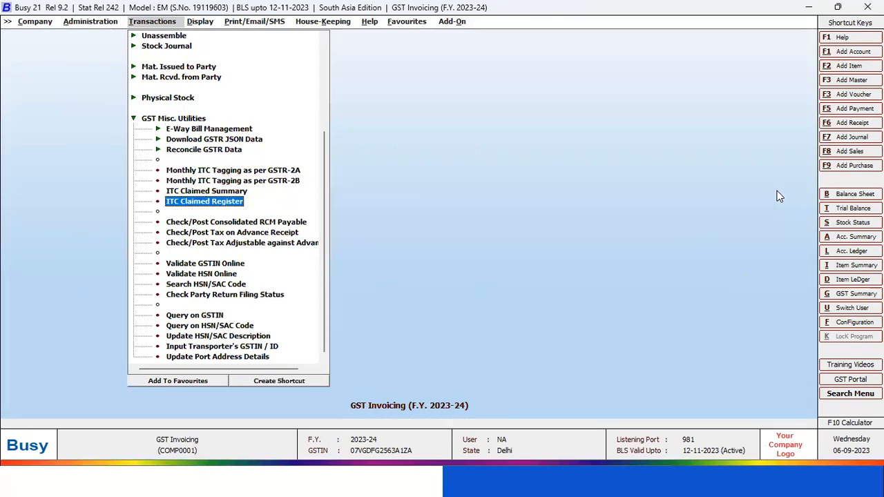
key("Up")
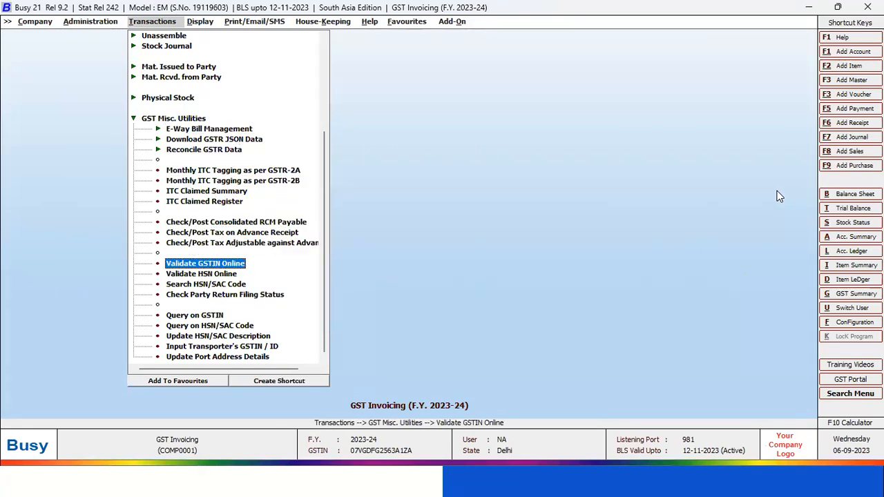
key("Return")
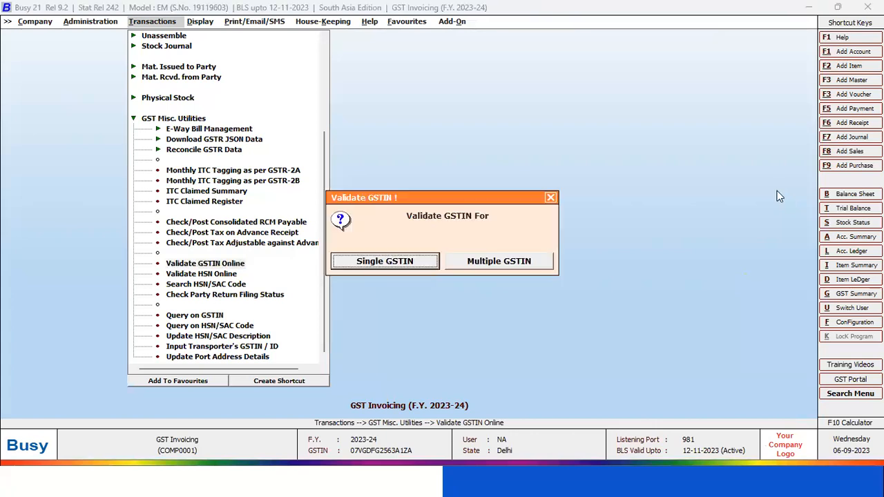
key("Right")
key("Return")
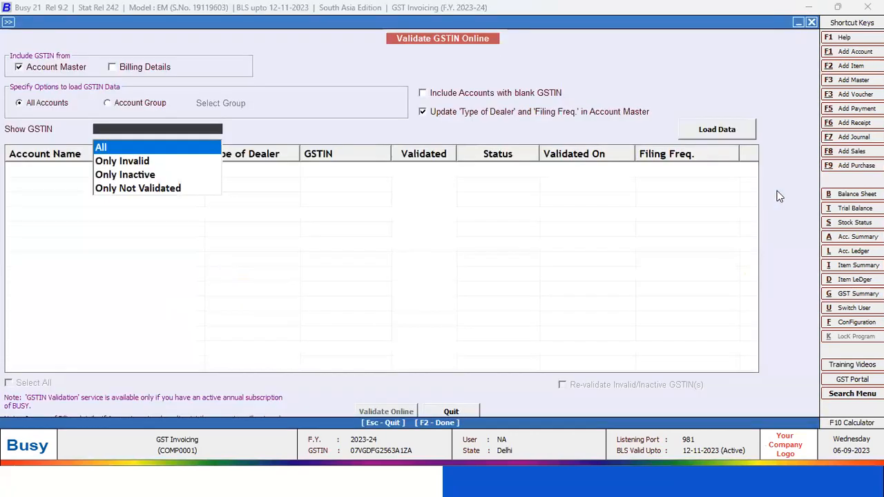
key("Return")
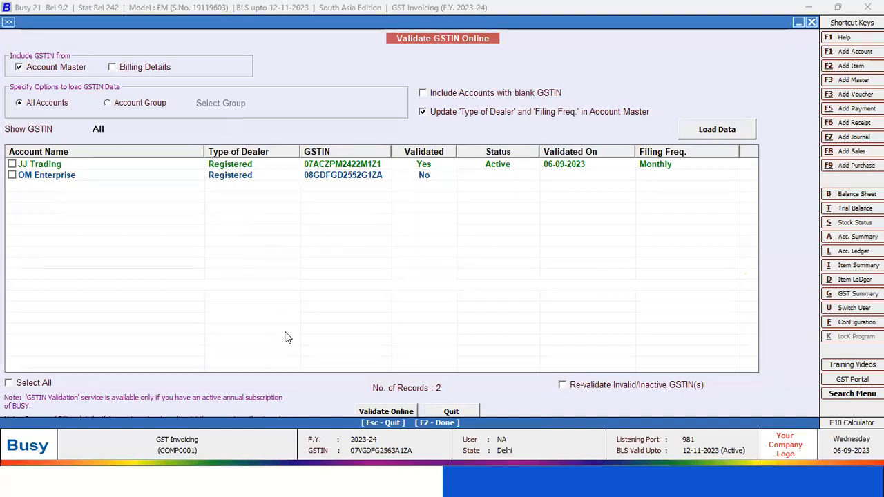
Try to validate the listed GSTINs online without selecting a party, and close the GSTIN validation
left_click(379, 412)
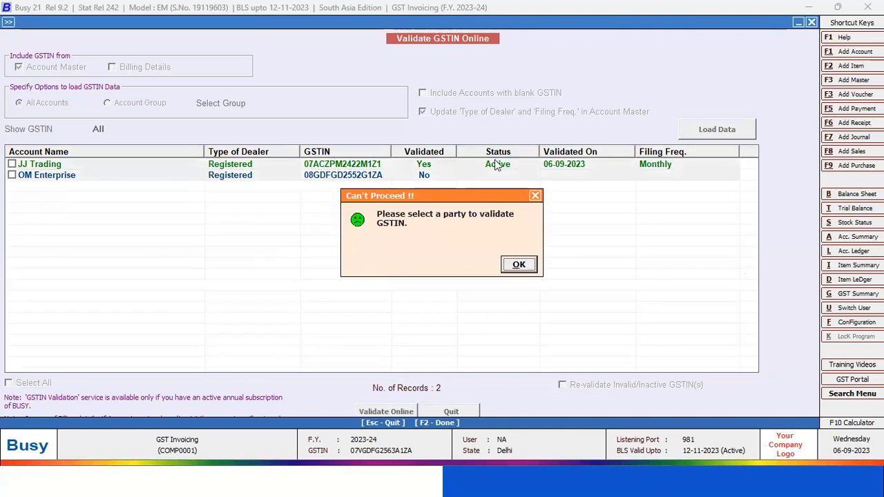
left_click(519, 267)
key("Escape")
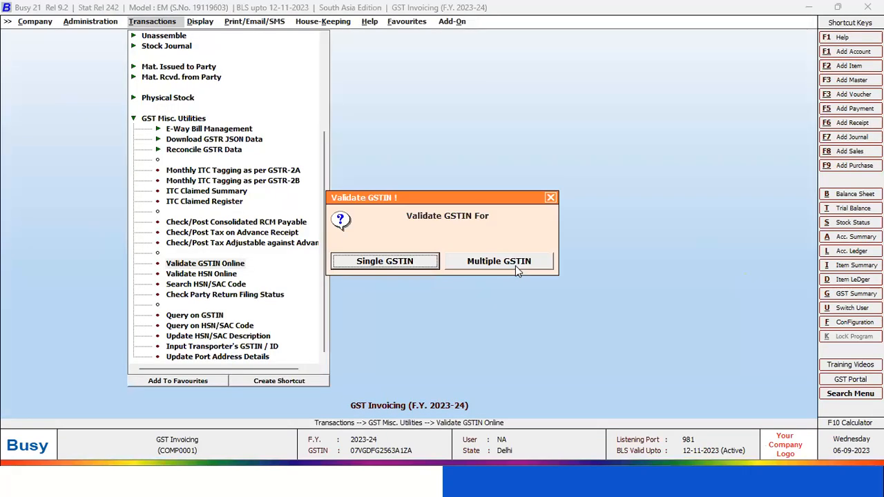
key("Escape")
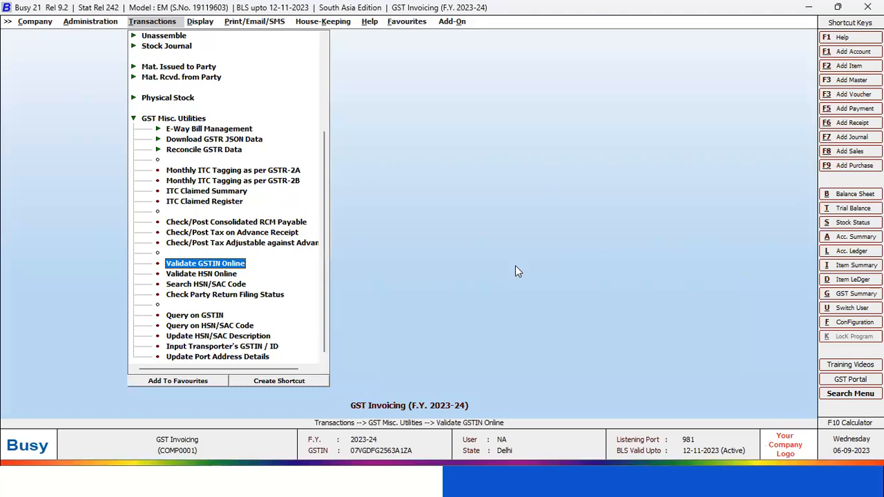
Open online HSN validation from the GST miscellaneous utilities and load the HSN data for all items
key("Down")
key("Return")
key("Right")
key("Return")
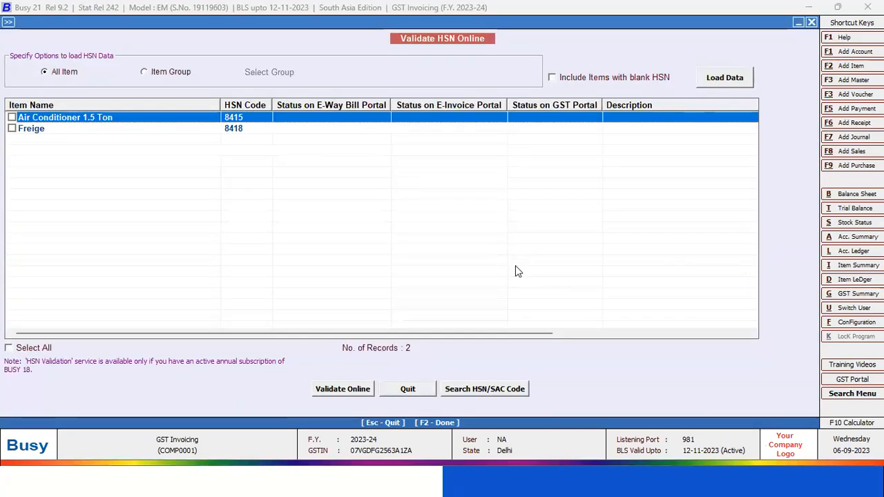
Select all the listed items and validate their HSN codes online
left_click(333, 389)
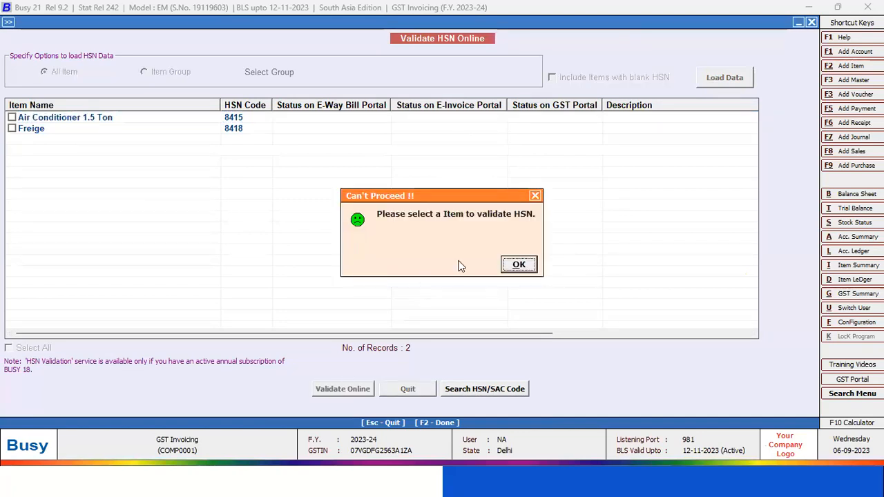
left_click(518, 263)
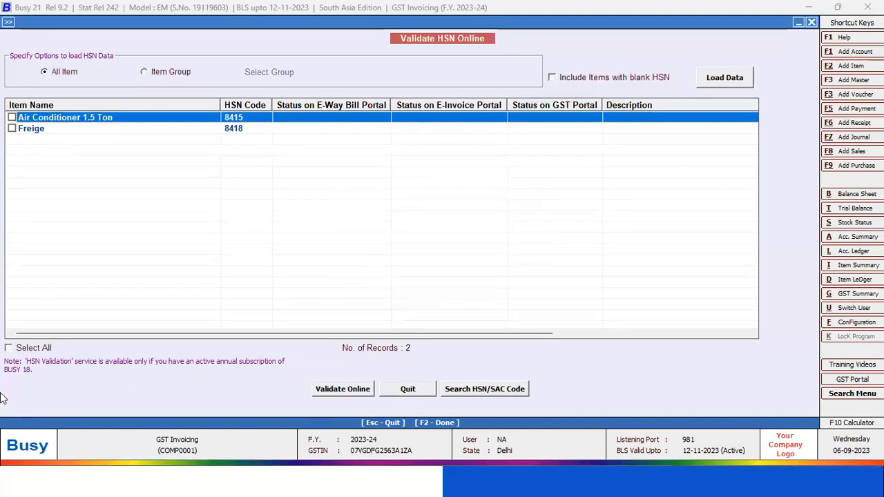
left_click(35, 347)
left_click(337, 392)
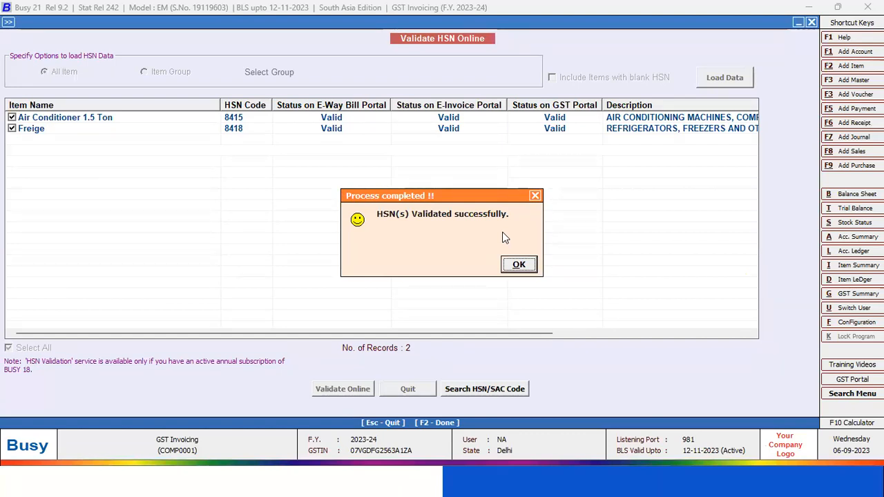
key("Return")
Close the HSN validation and the GST miscellaneous utilities, and switch to the presentation slides
key("Escape")
key("Return")
key("Escape")
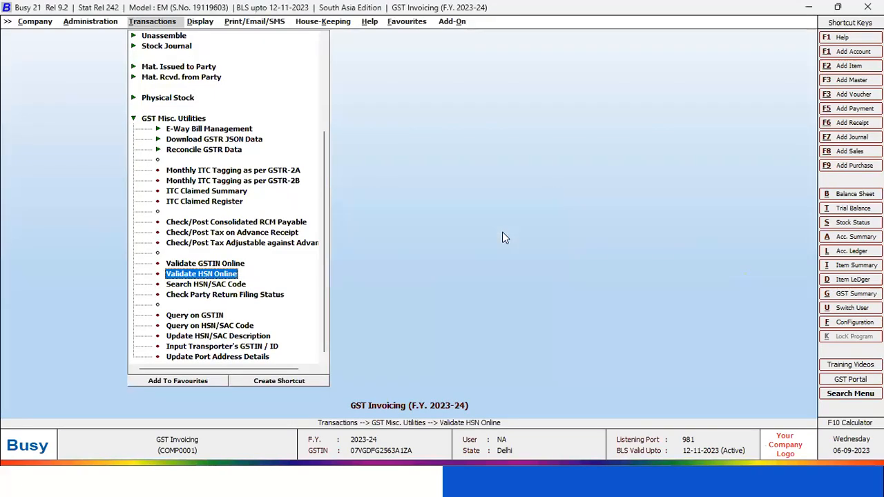
key("Escape")
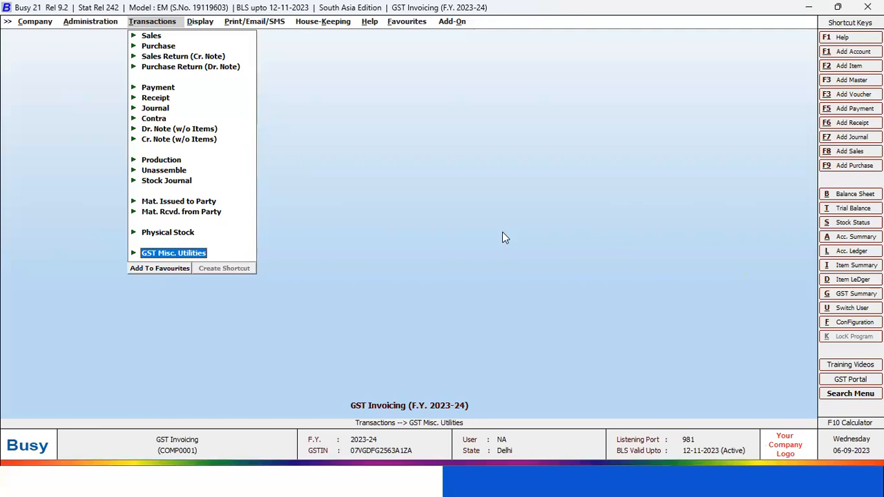
key("alt+Tab")
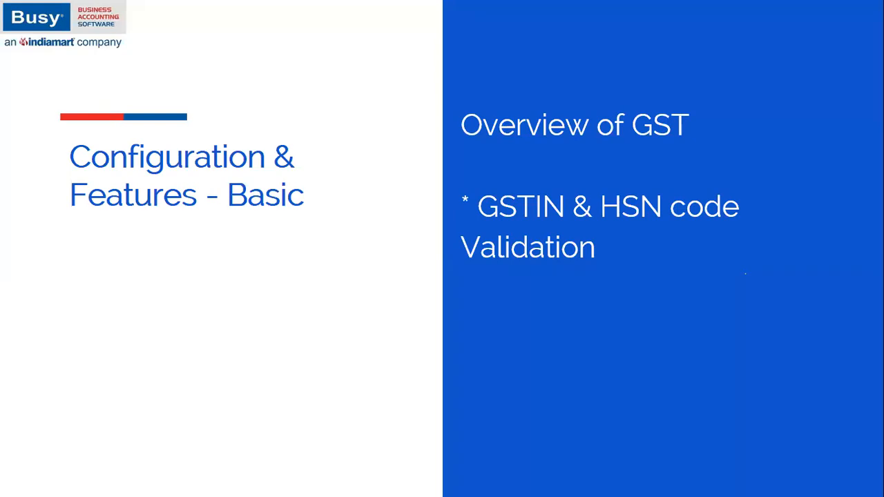
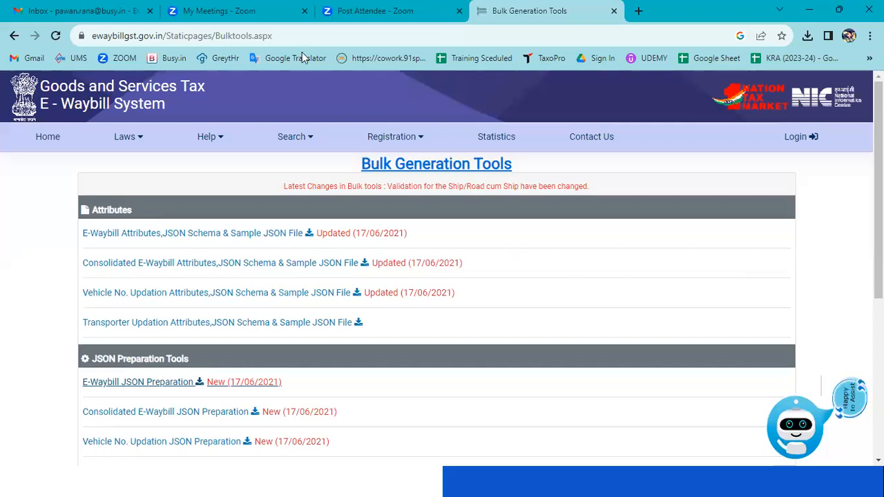
Look up the GST portal in the browser and open the gst.gov.in home page
key("ctrl+l")
type("gst")
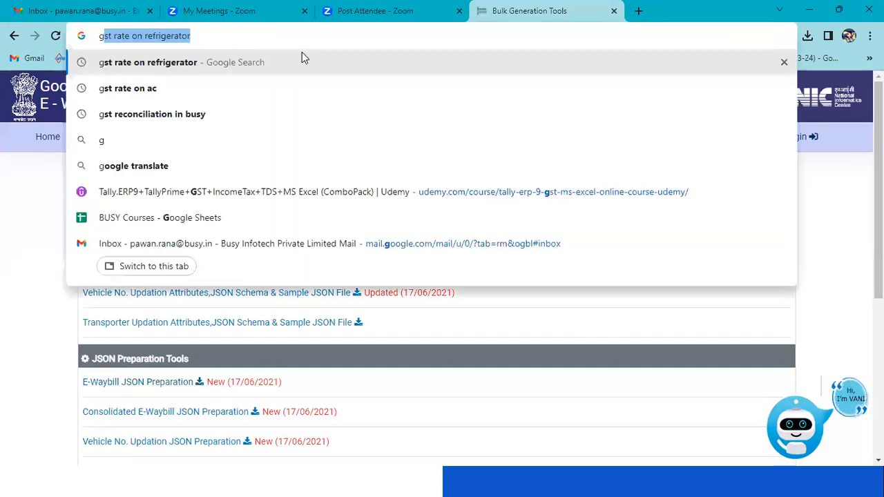
type(" po")
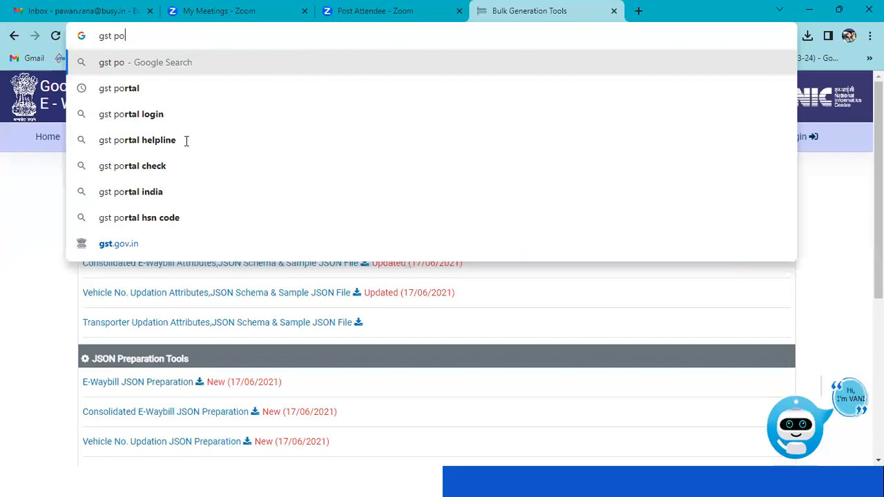
key("Down")
key("Return")
left_click(164, 242)
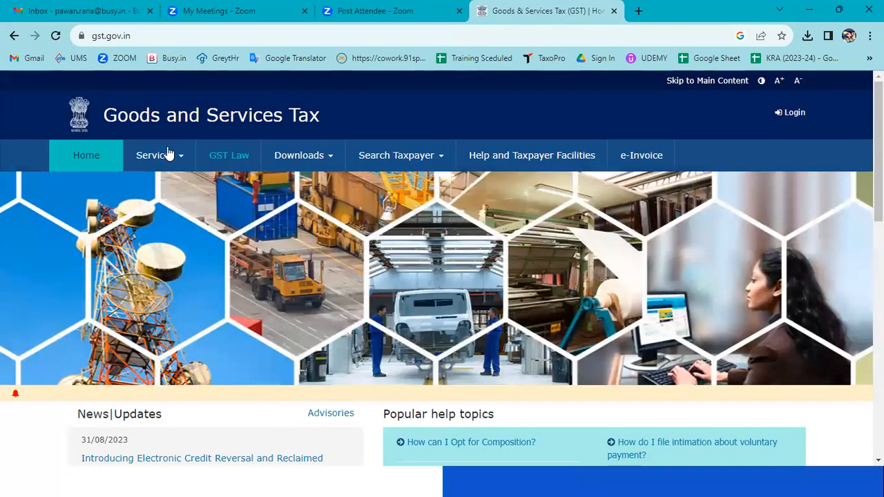
Open the Returns Offline Tool page from the portal's offline tools and download the tool's zip file
mouse_move(282, 154)
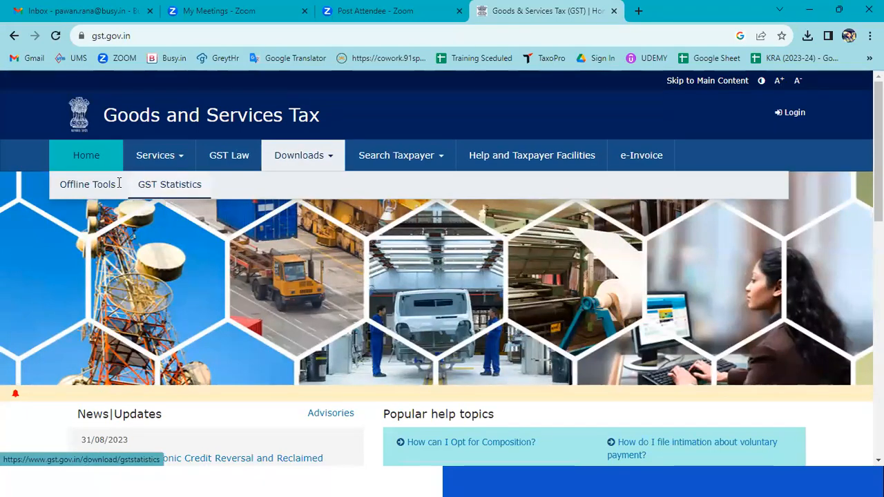
mouse_move(89, 191)
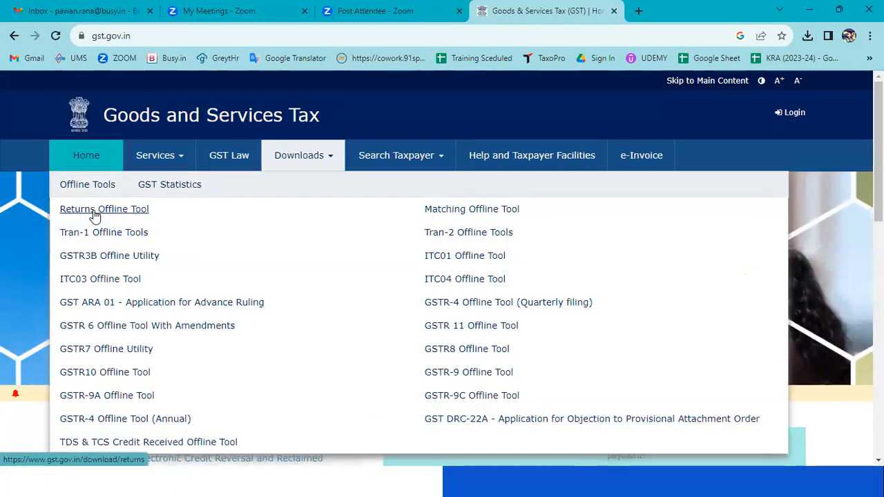
left_click(94, 211)
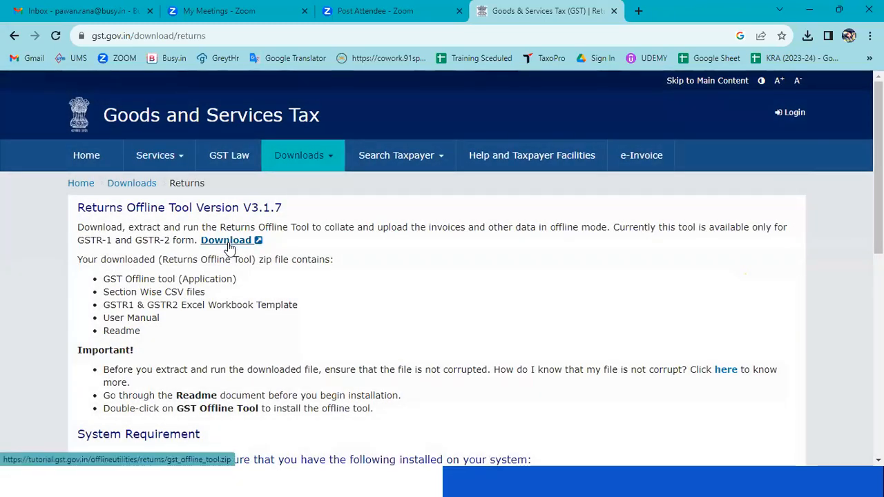
left_click(228, 243)
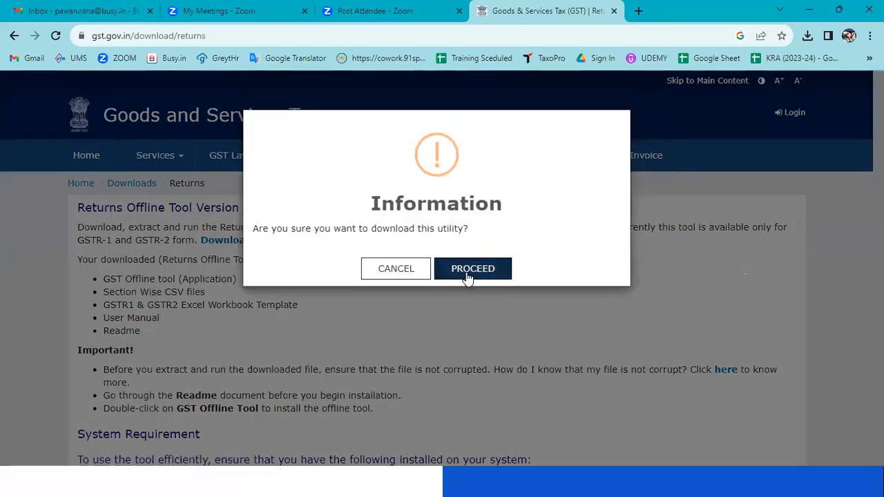
left_click(464, 269)
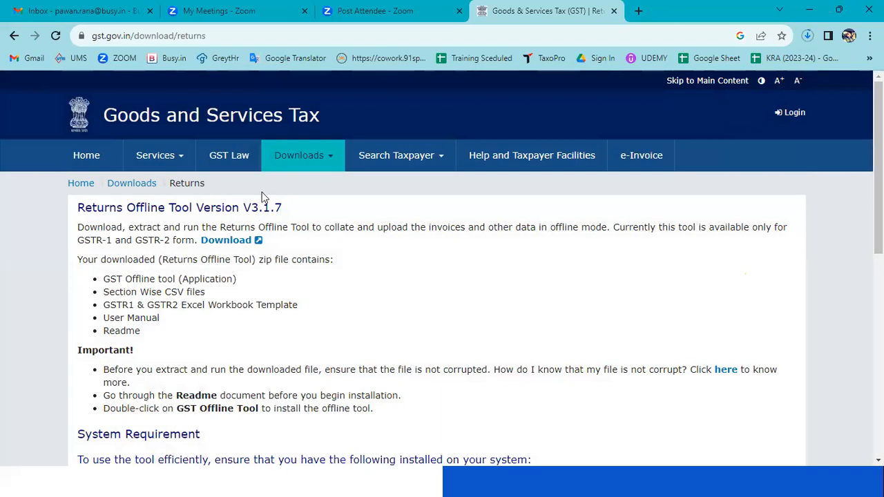
Show the portal's list of offline tools again, and locate the downloaded gst_offline_tool (2) zip in its folder
left_click(301, 156)
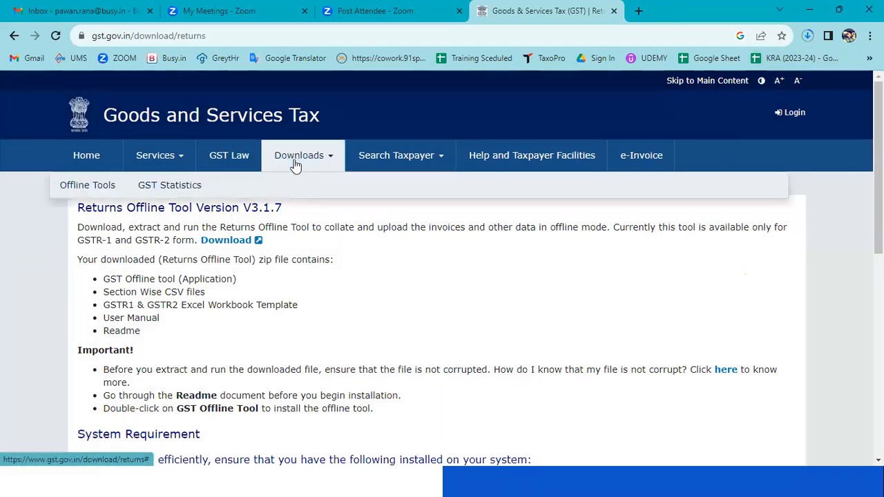
left_click(87, 186)
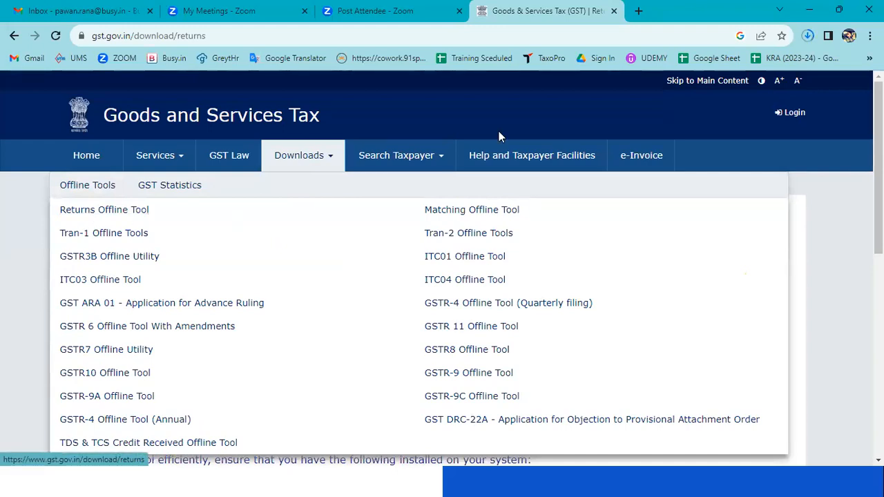
left_click(805, 40)
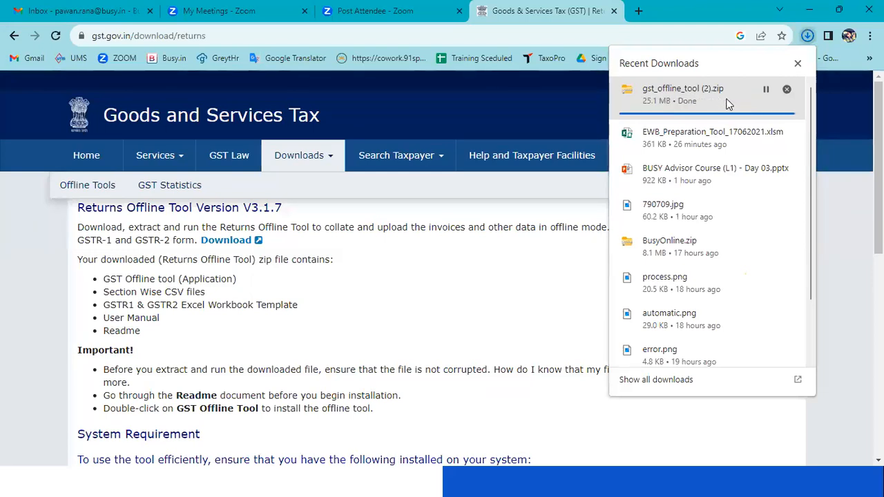
left_click(765, 91)
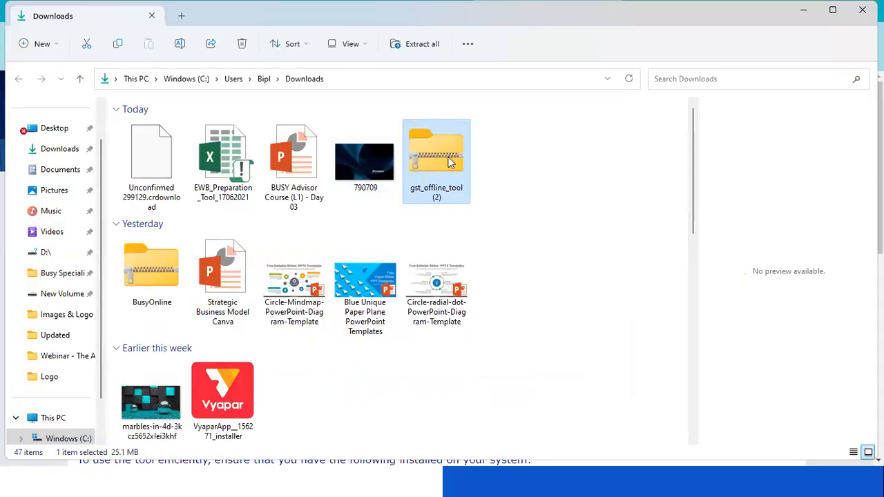
double_click(450, 174)
left_click(211, 128)
right_click(211, 129)
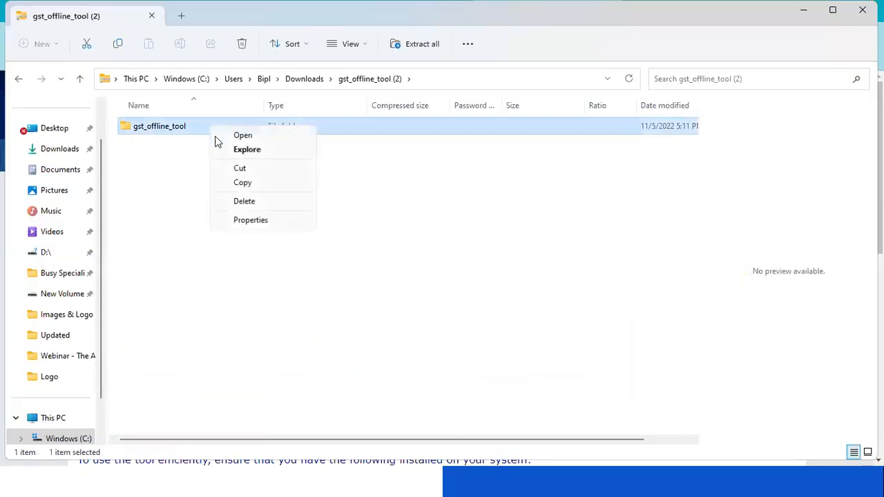
left_click(242, 183)
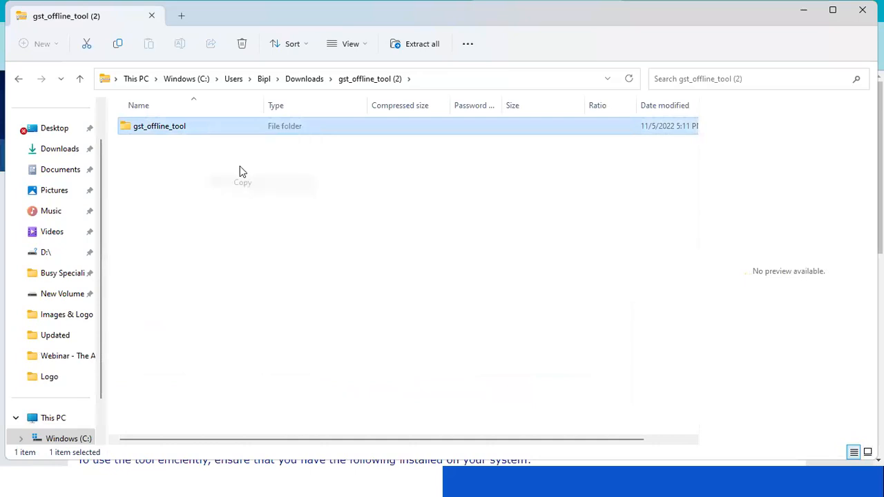
left_click(83, 83)
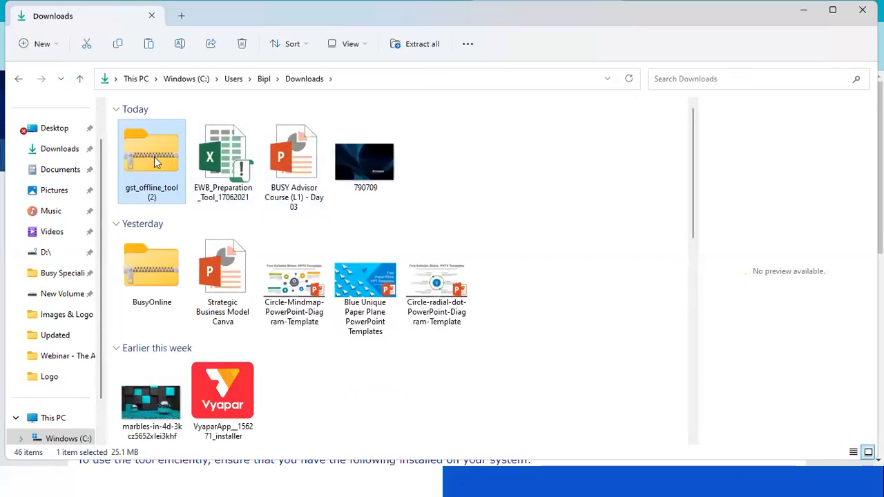
Extract the gst_offline_tool (2) zip into the Downloads folder and open the extracted gst_offline_tool folder
right_click(154, 157)
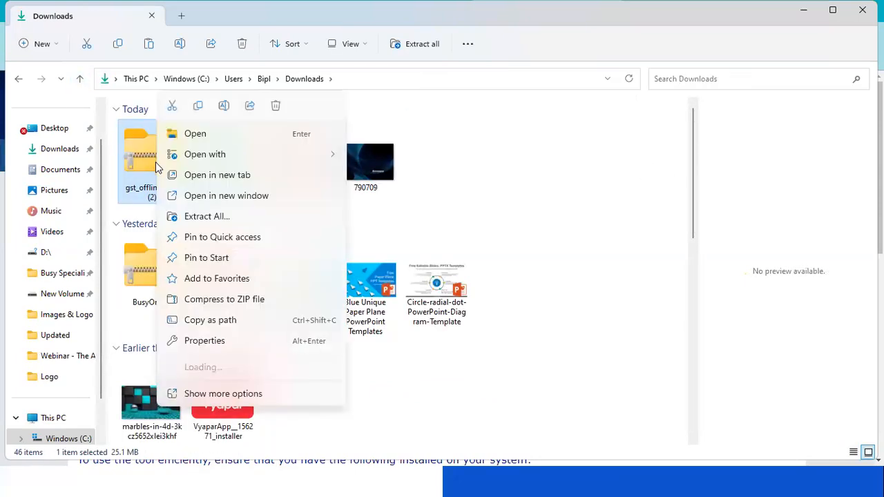
left_click(222, 218)
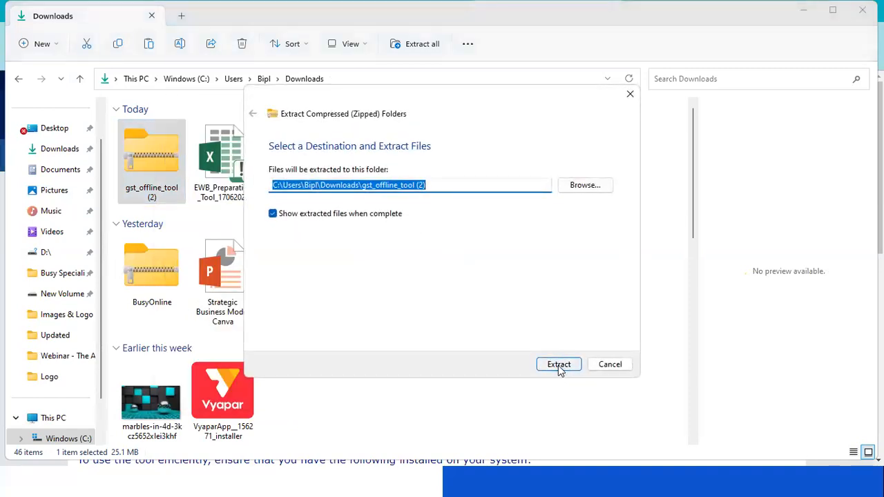
left_click(558, 364)
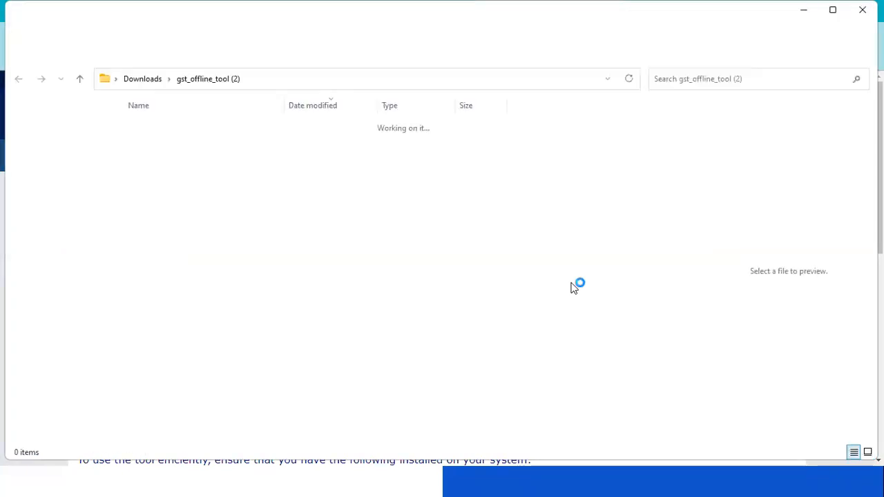
double_click(158, 144)
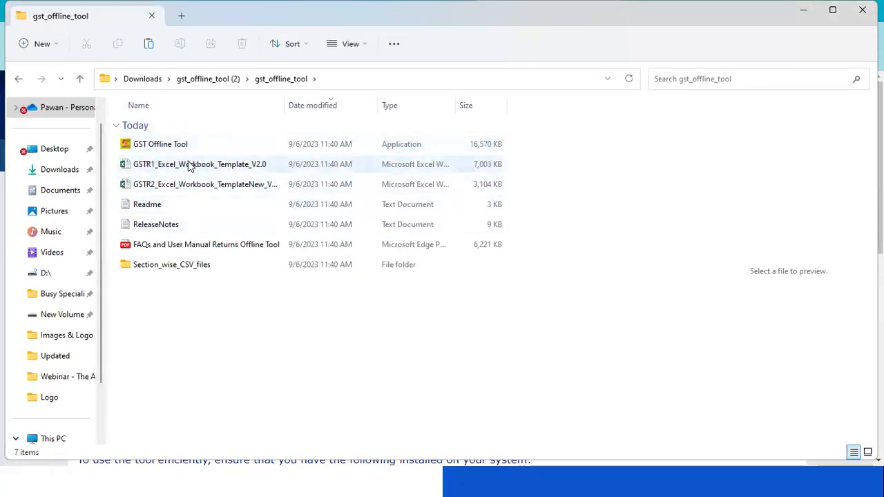
Open the GSTR1_Excel_Workbook_Template_V2.0 workbook in Excel and enable editing
double_click(190, 164)
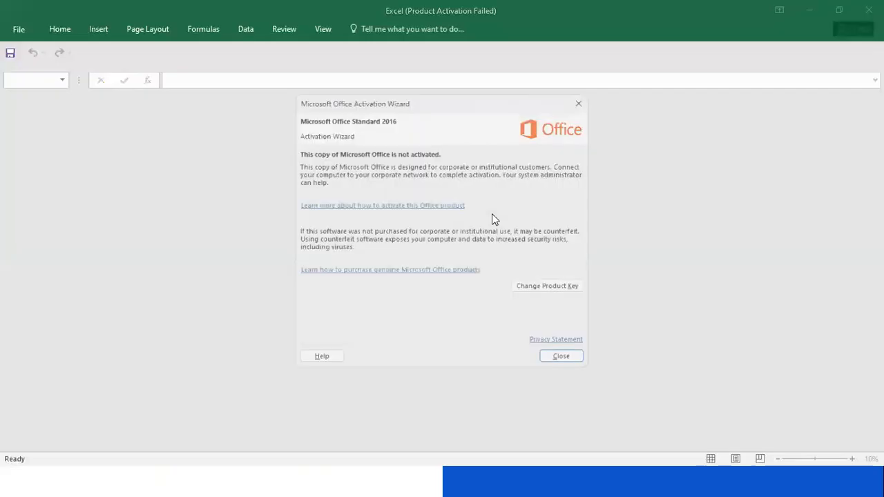
left_click(560, 357)
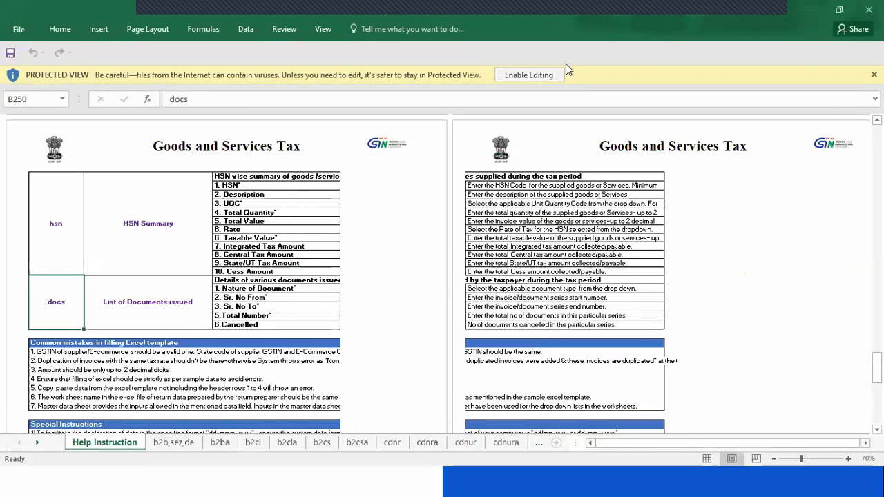
left_click(526, 75)
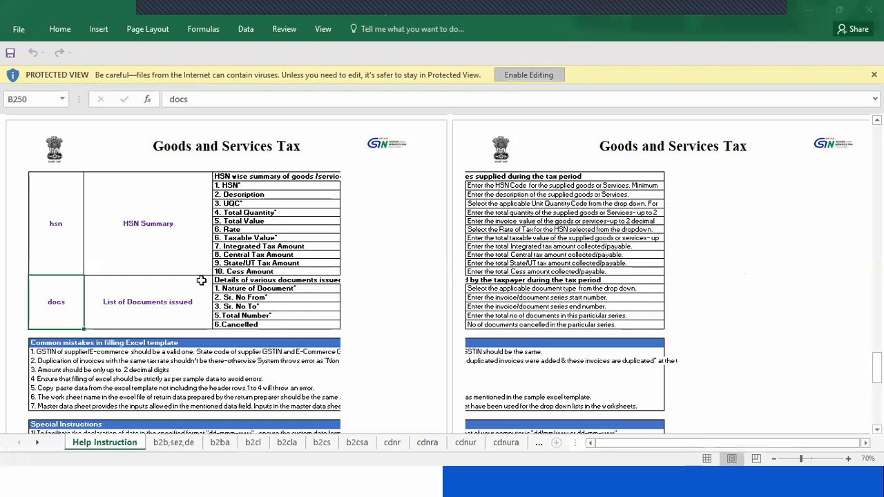
Look through the GSTR-1 template's sheets b2b,sez,de, b2ba, b2cla, b2cs, b2csa and cdnr to examine their layout
left_click(169, 443)
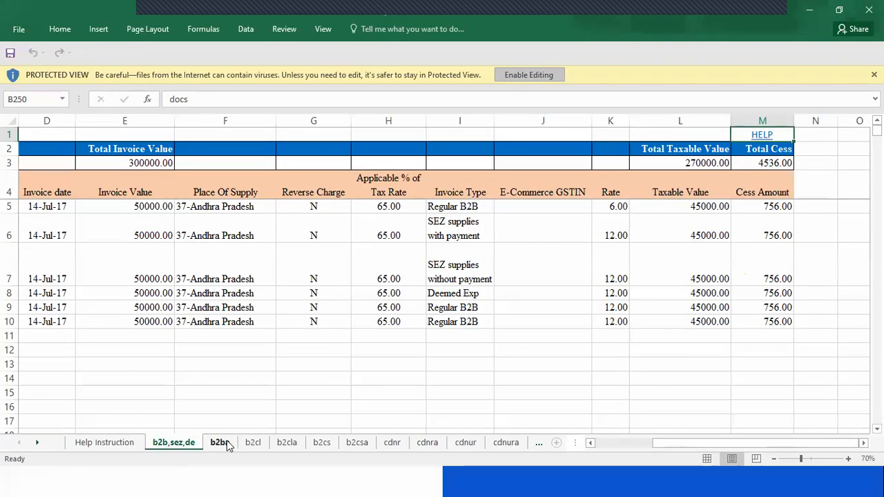
left_click(223, 442)
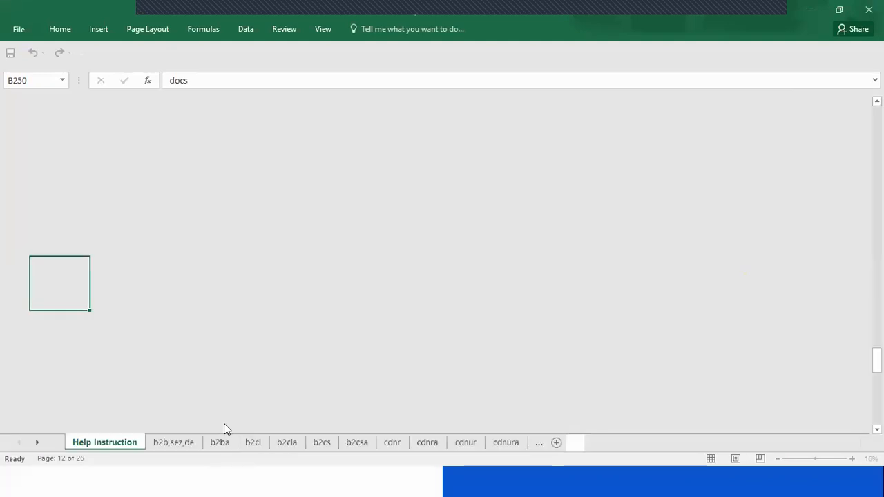
left_click(173, 443)
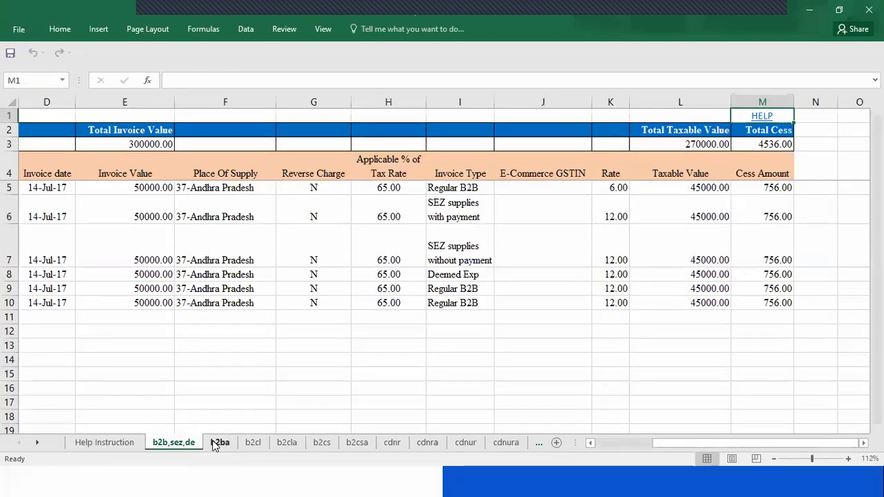
left_click(216, 444)
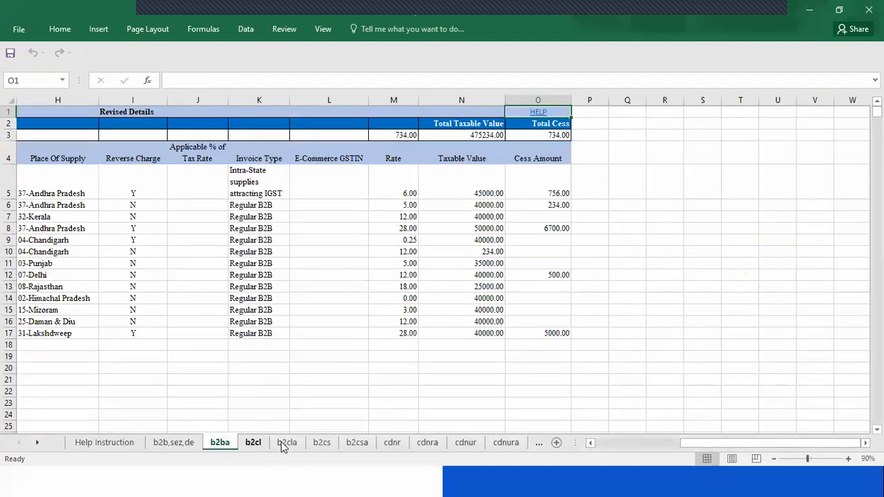
left_click(286, 444)
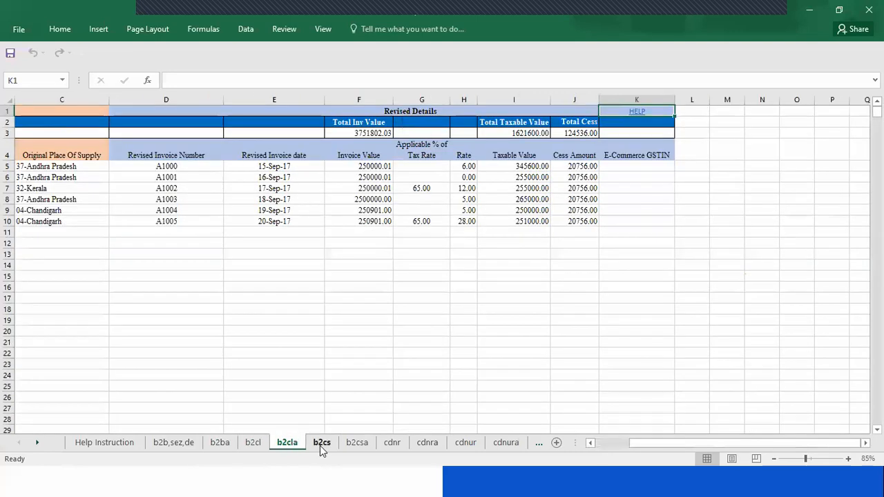
left_click(320, 445)
left_click(352, 444)
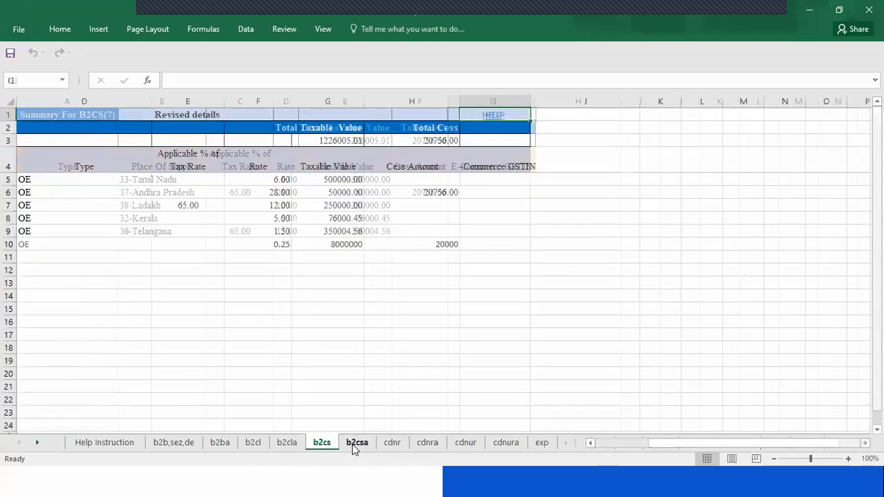
left_click(384, 444)
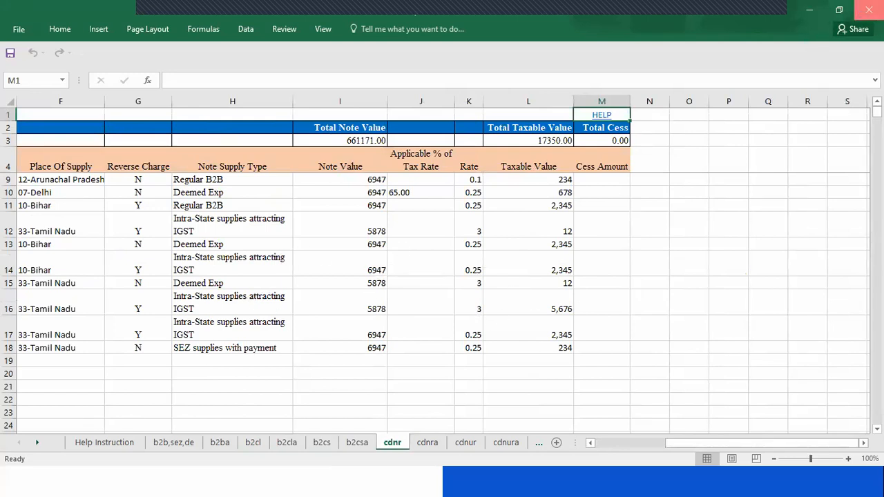
Close the GSTR-1 template workbook and minimize the file and browser windows to return to the presentation slides
left_click(868, 10)
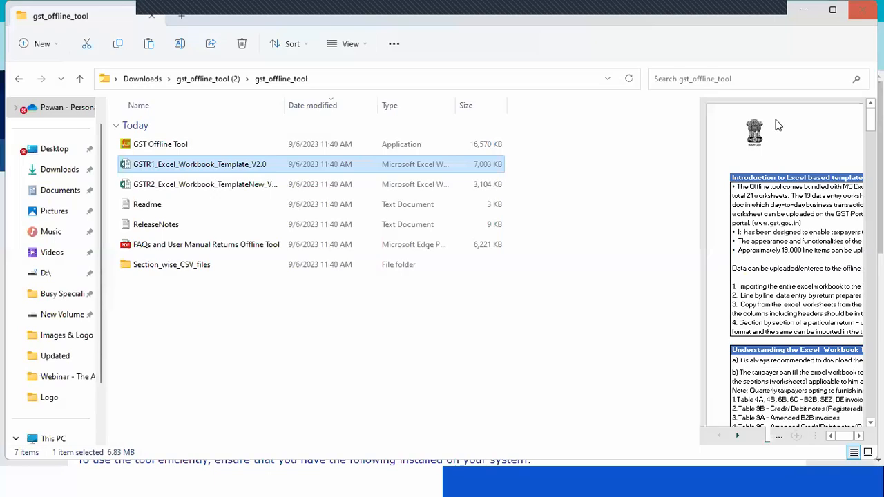
left_click(805, 10)
left_click(803, 10)
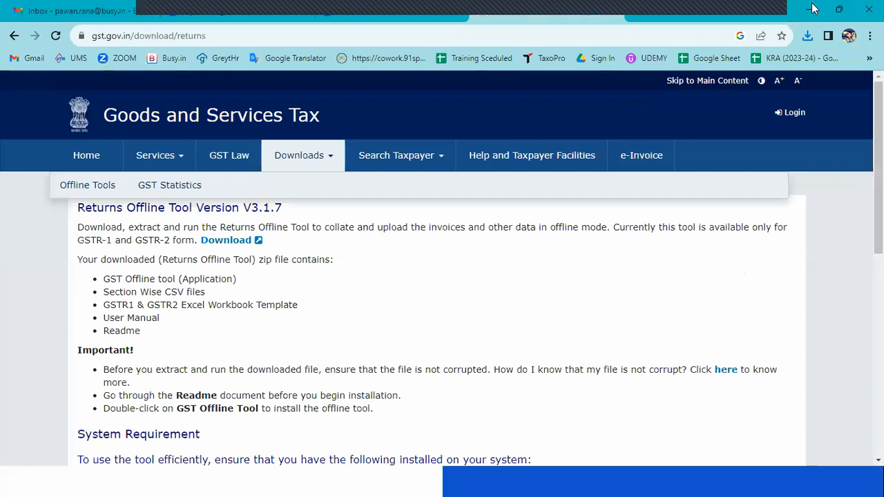
left_click(809, 10)
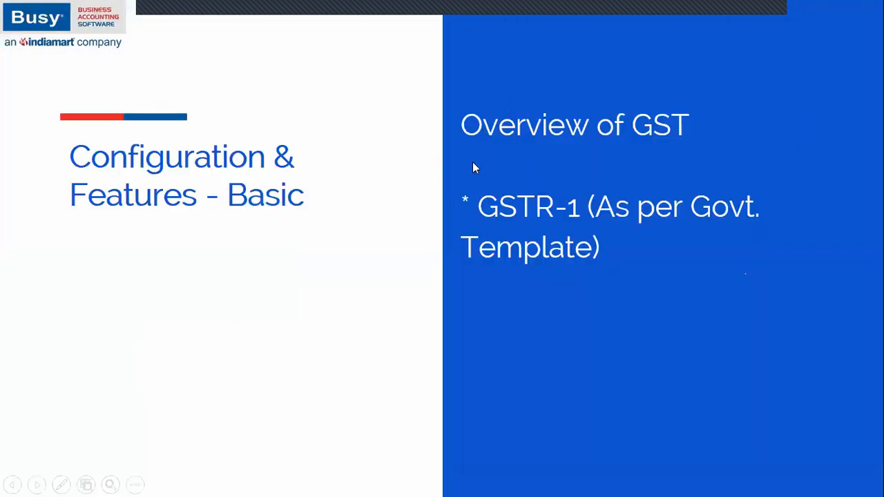
Switch to Busy and expand the GST Returns group within the GST reports
key("alt+Tab")
key("Tab")
key("Tab")
key("Tab")
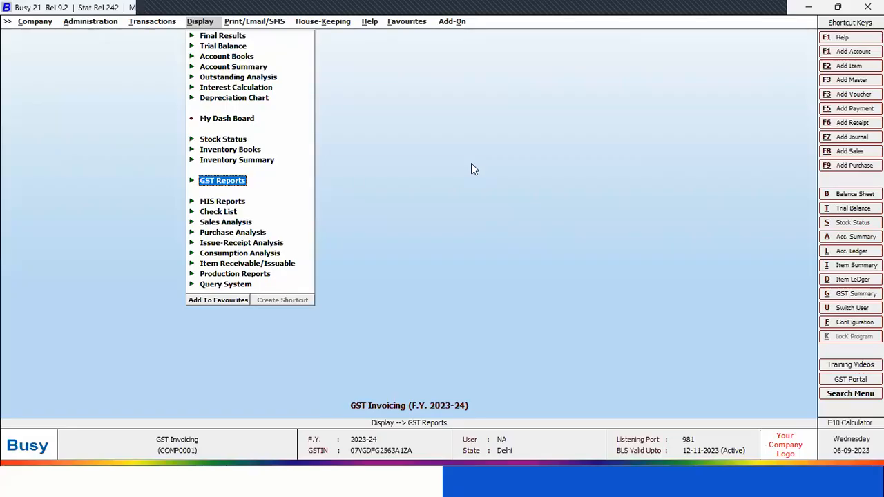
key("Return")
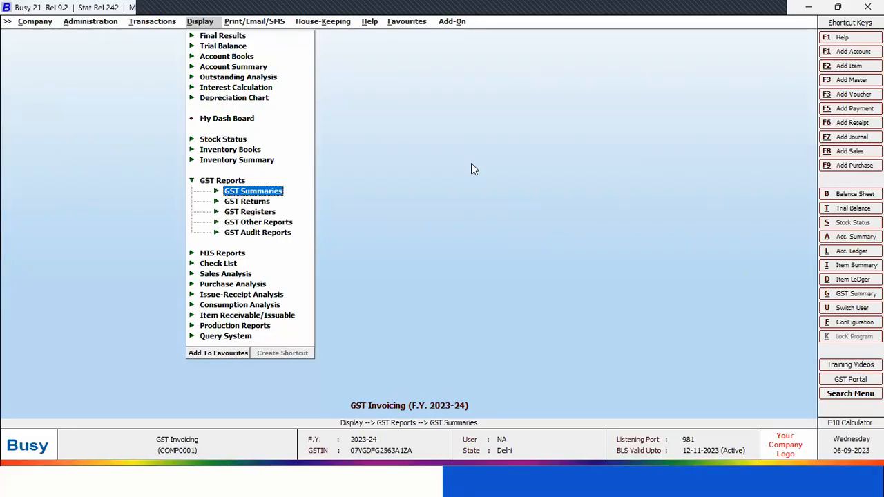
key("Down")
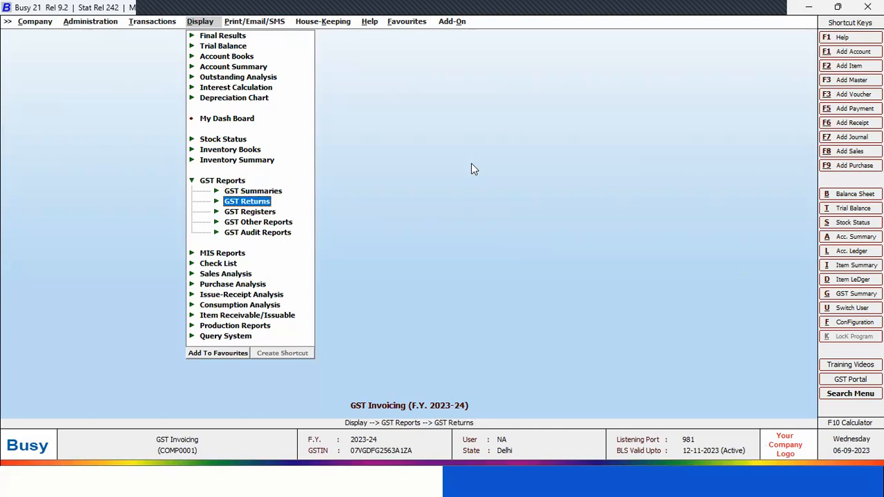
key("Return")
Open the GSTR-1 eReturn to reach the choice of report format
key("Down")
key("Down")
key("Down")
key("Down")
key("Down")
key("Down")
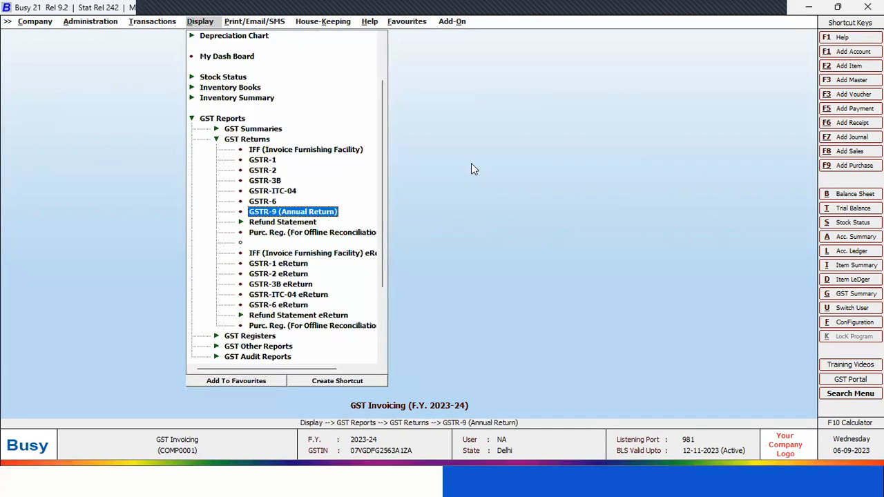
key("Down")
key("Down")
key("Down")
key("Down")
key("Down")
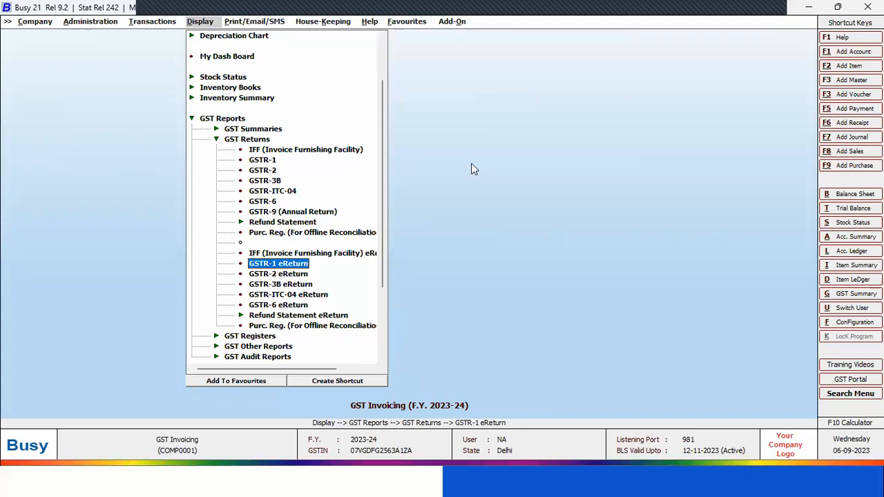
key("Return")
key("Left")
key("Return")
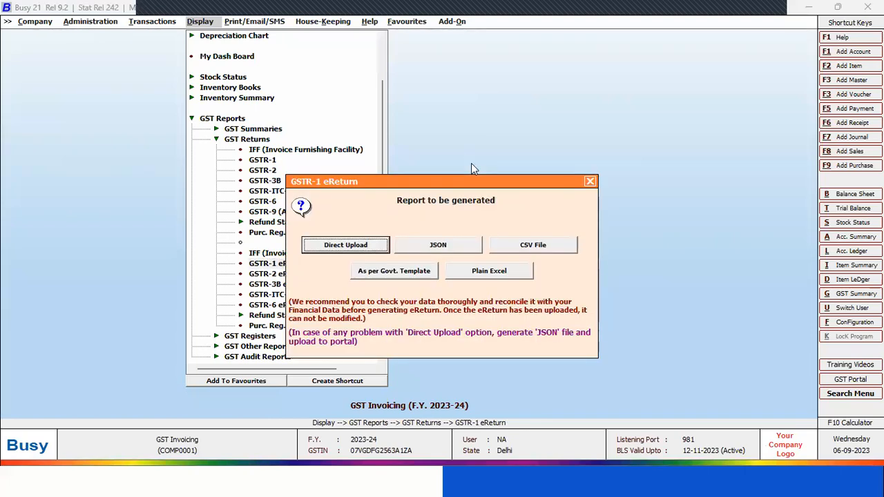
Choose to generate the GSTR-1 eReturn as per the Govt. Template and agree to continue, keeping the starting date 01-04-2023
key("Tab")
key("Tab")
key("Tab")
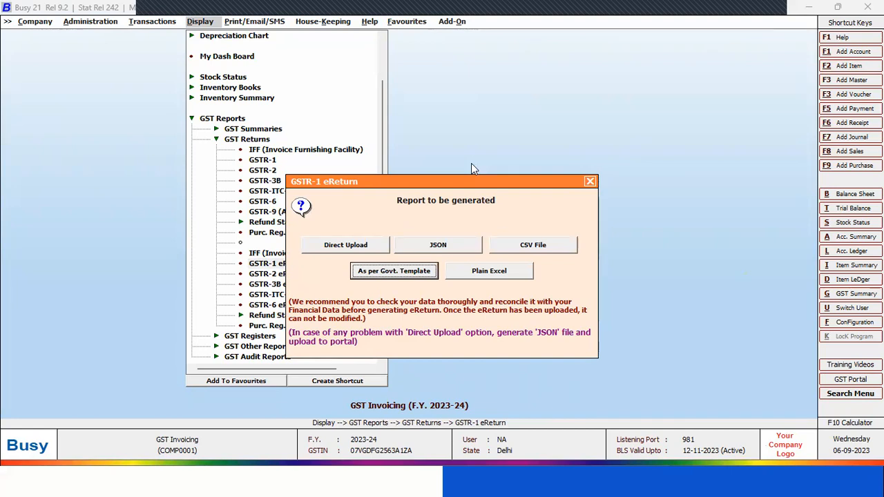
key("Return")
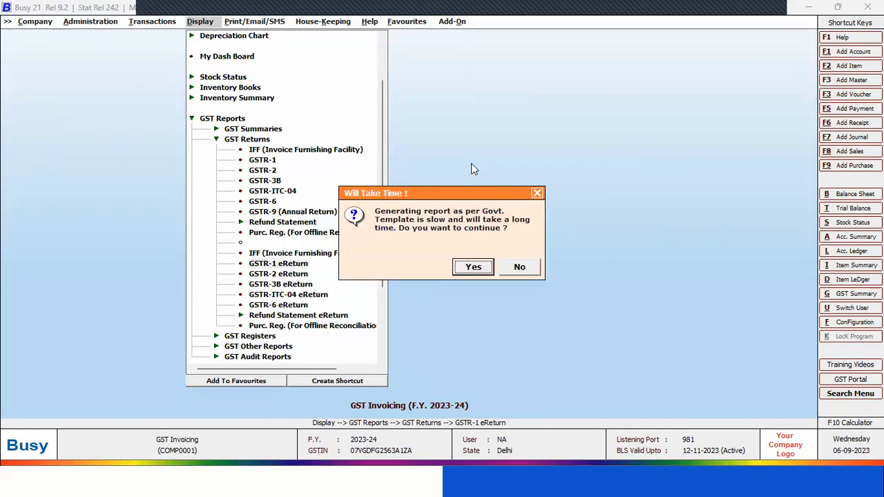
key("Return")
key("Return")
key("Return")
key("Escape")
key("Escape")
Set the eReturn's ending date to 30-04-2023, show accounts by Name, and accept the default values of the options before the template path
key("Return")
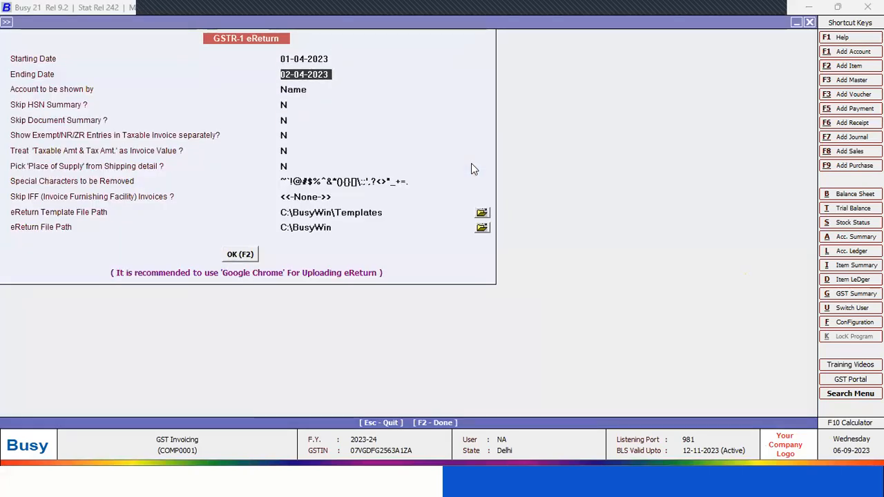
type("30.4")
key("Return")
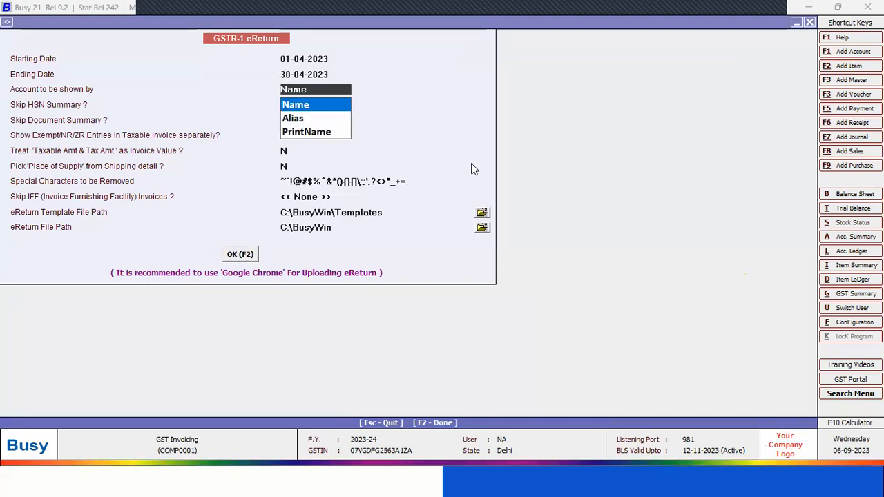
key("Return")
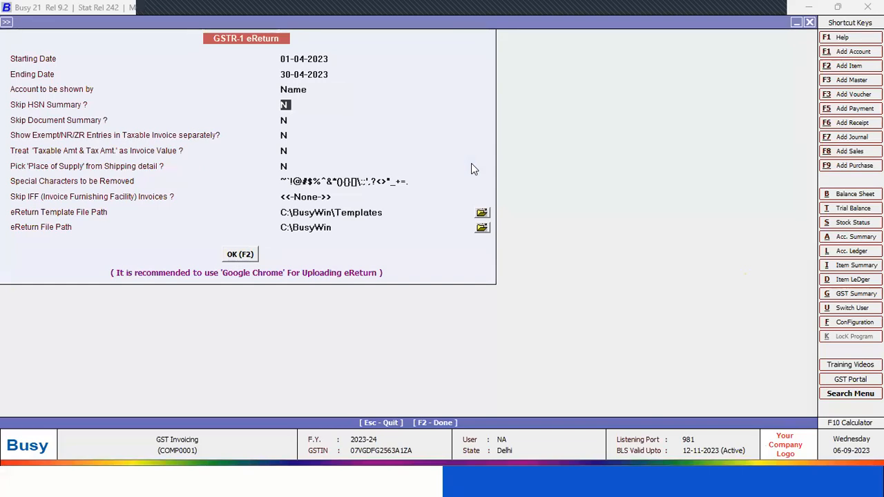
key("Return")
key("Return")
key("Return")
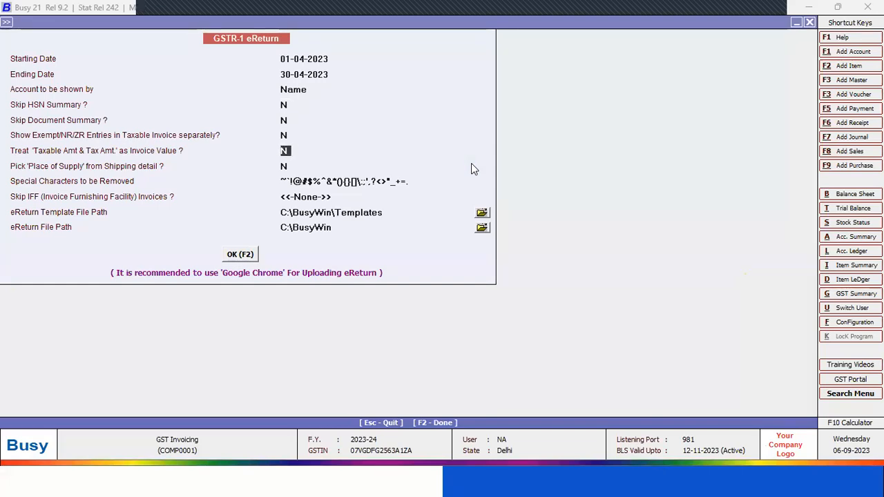
key("Return")
key("Return")
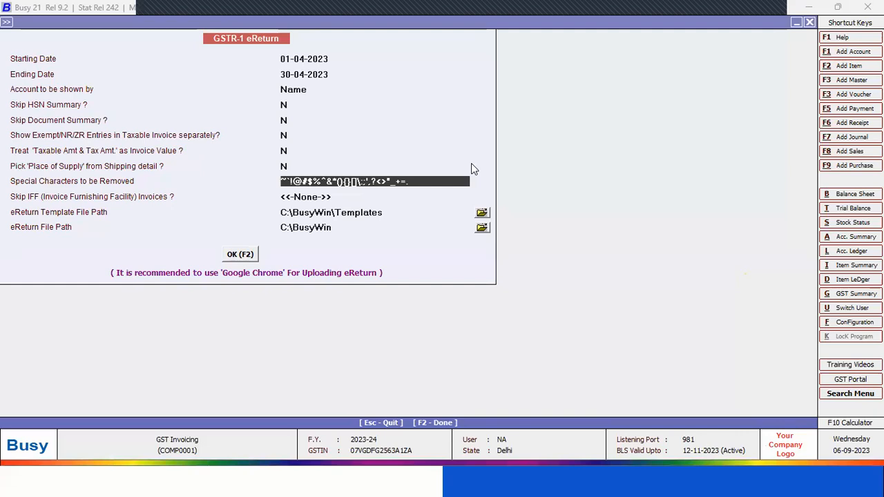
key("Return")
key("Return")
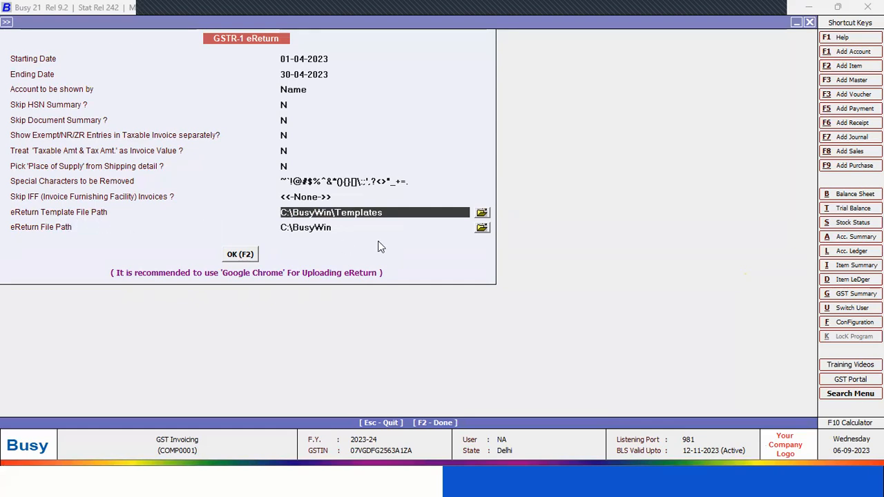
Set the eReturn template file path to the GSTR1 folder inside Section_wise_CSV_files of the nested gst_offline_tool folder in Downloads
left_click(481, 225)
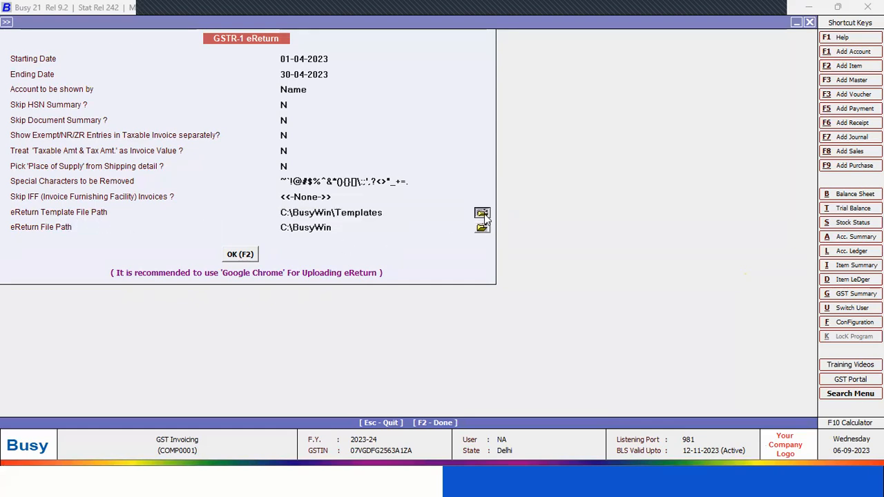
left_click(389, 201)
double_click(391, 248)
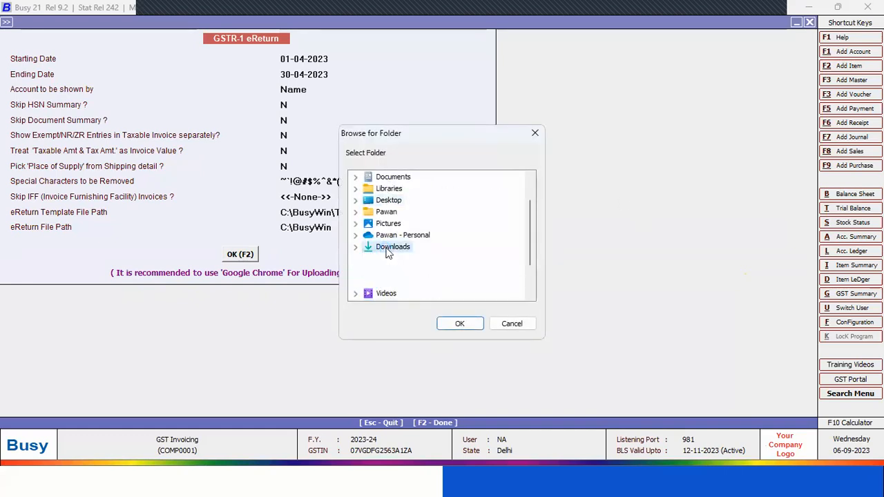
double_click(418, 258)
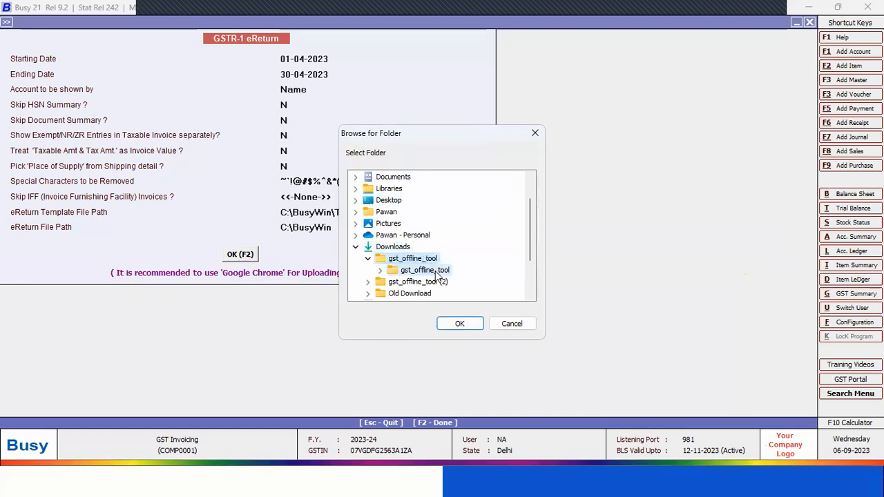
double_click(439, 271)
double_click(458, 282)
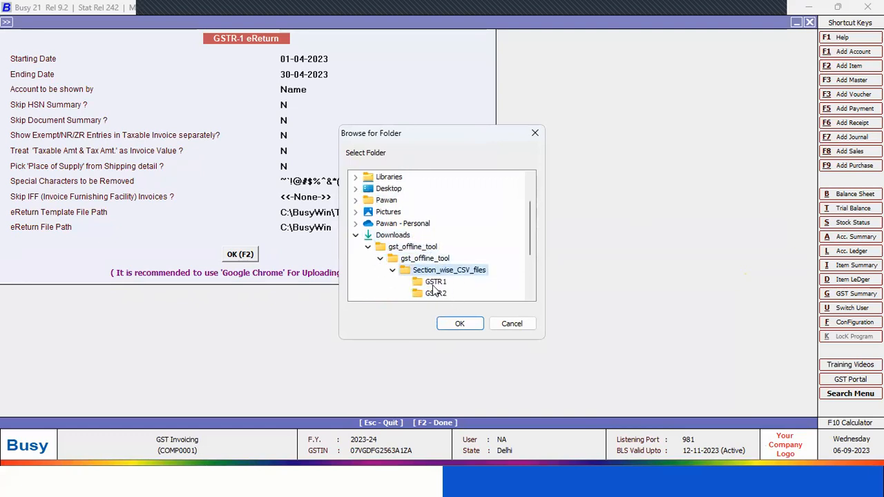
left_click(434, 283)
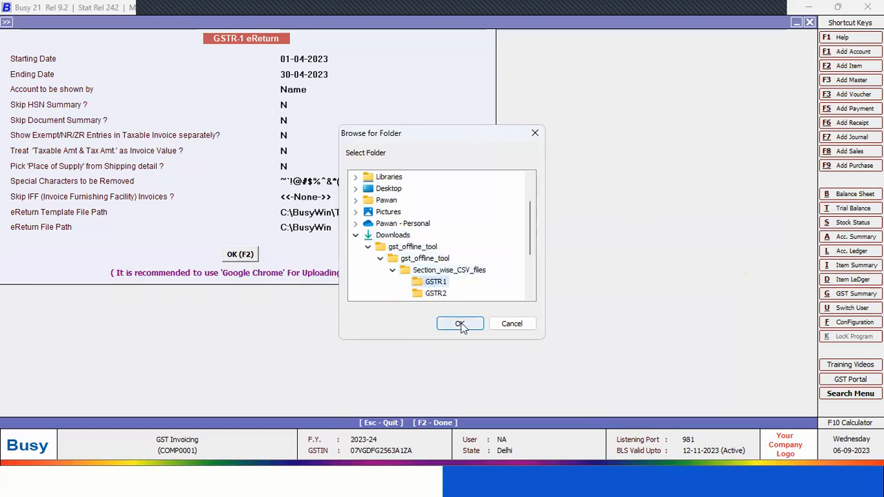
left_click(459, 324)
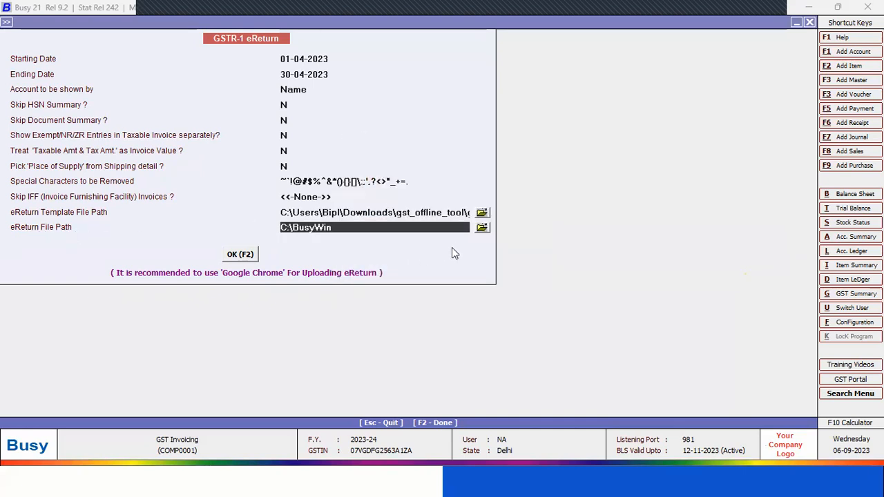
Set the eReturn file path to the Desktop
left_click(481, 228)
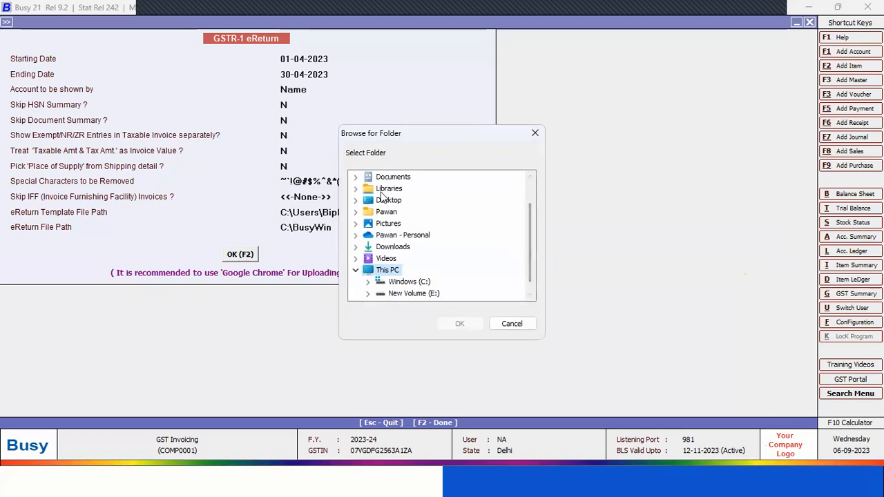
left_click(384, 202)
left_click(460, 325)
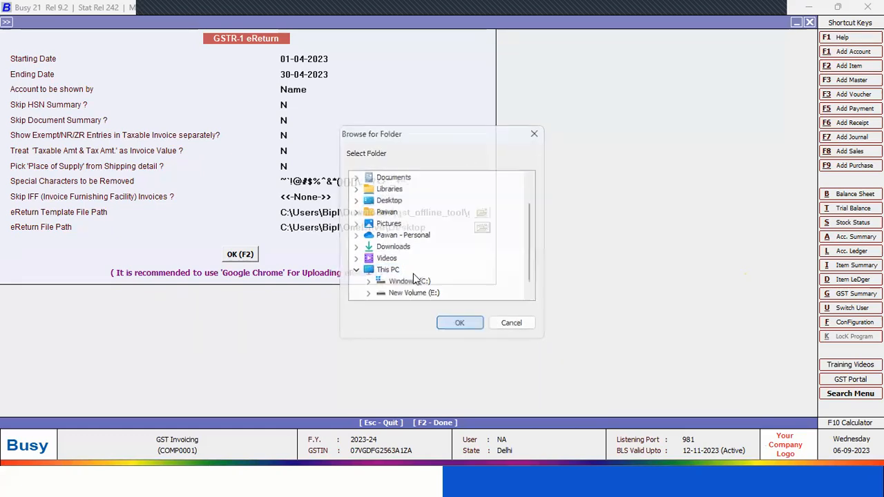
Submit the GSTR-1 eReturn form to bring up the Govt. Template creation choices, and back out to the Display options without generating it
left_click(236, 255)
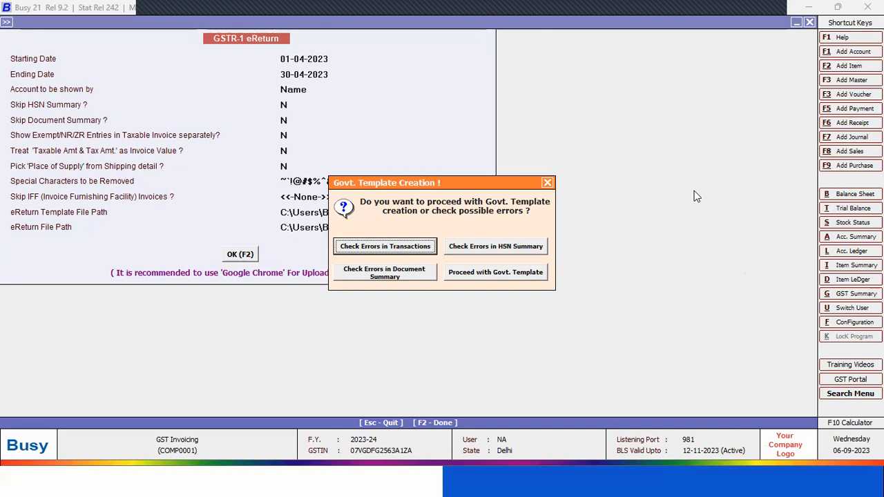
key("Escape")
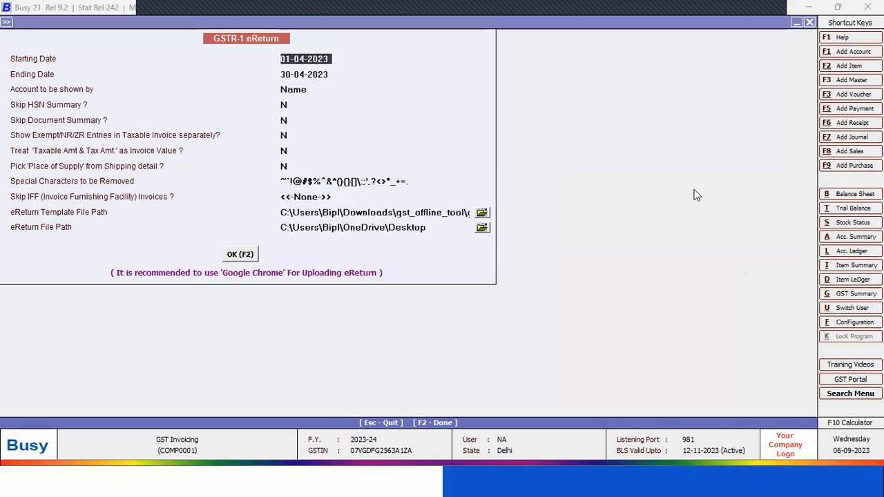
key("Escape")
key("Escape")
key("Escape")
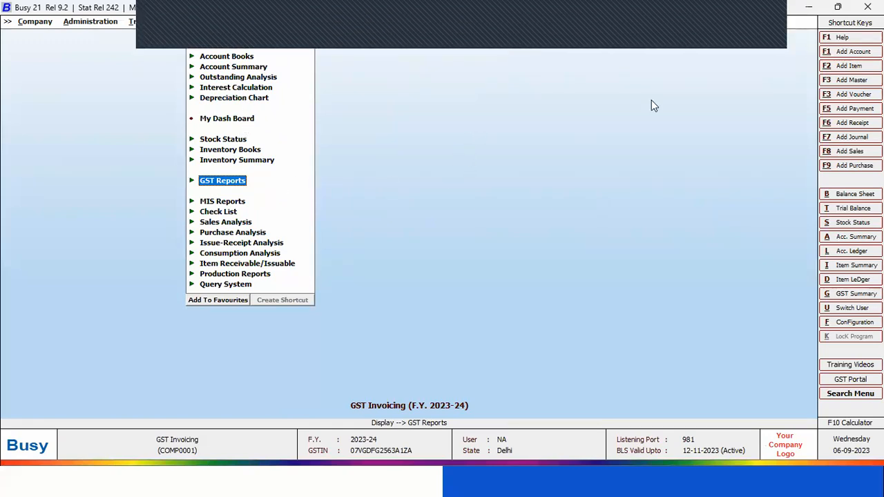
Minimize Busy, advance the presentation to the GST Summary slide, and switch back to Busy
left_click(809, 7)
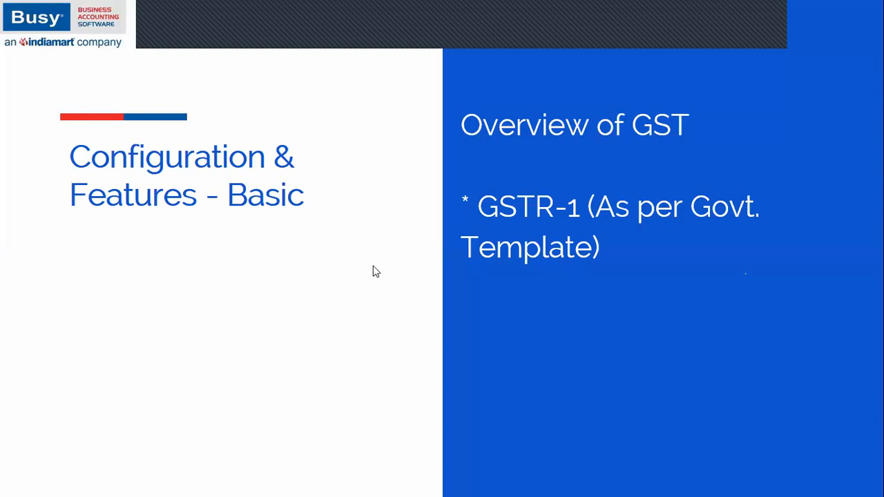
left_click(549, 303)
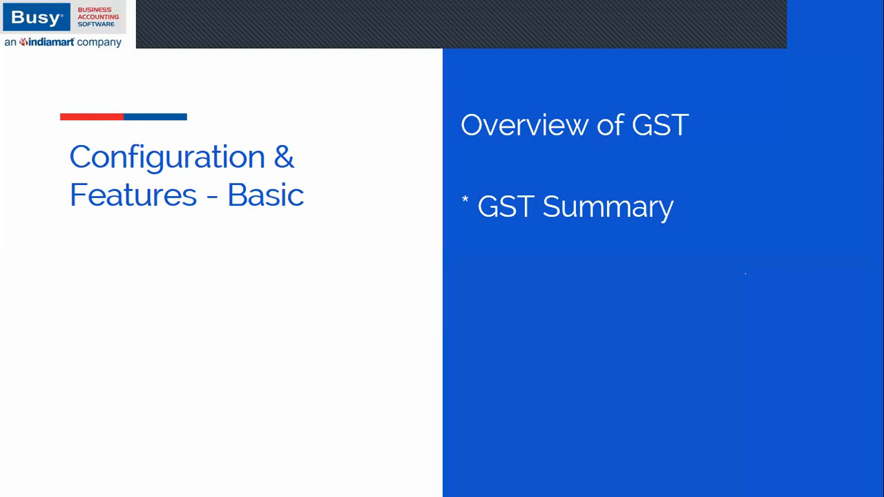
key("alt+Tab")
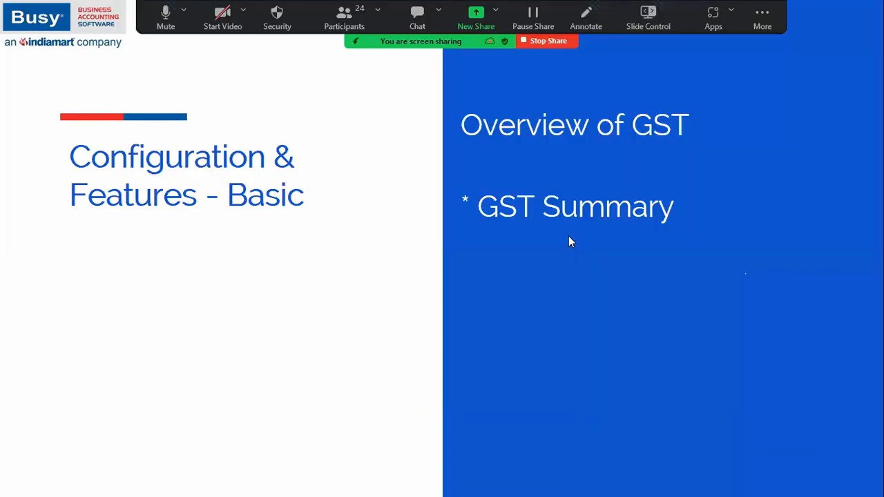
Open the GST Summary report from the GST Summaries group of the GST reports
key("Up")
key("Up")
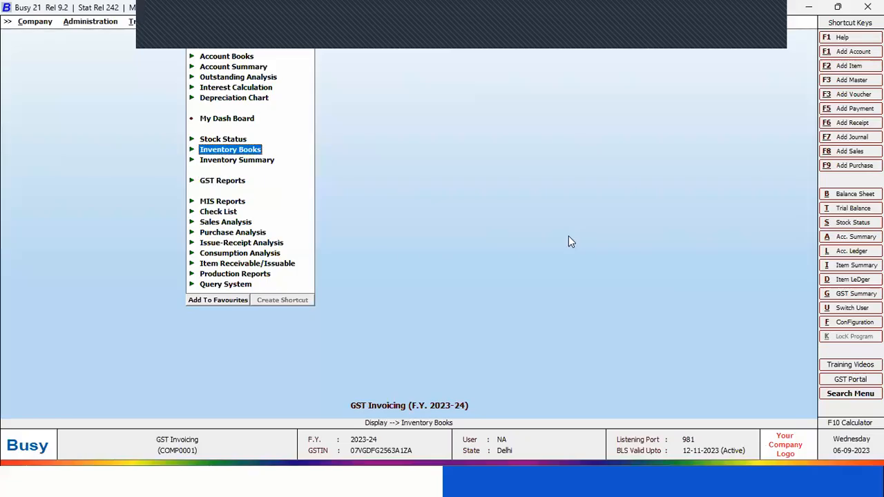
key("Down")
key("Down")
key("Down")
key("Up")
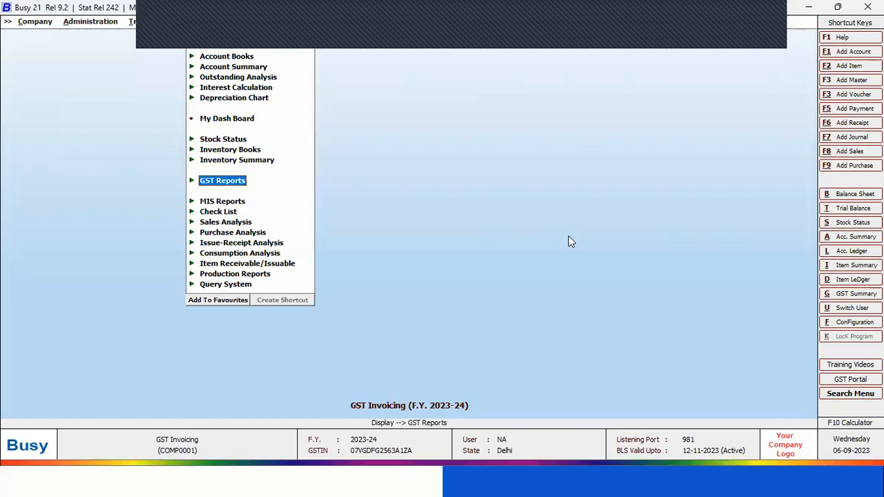
key("Return")
key("Return")
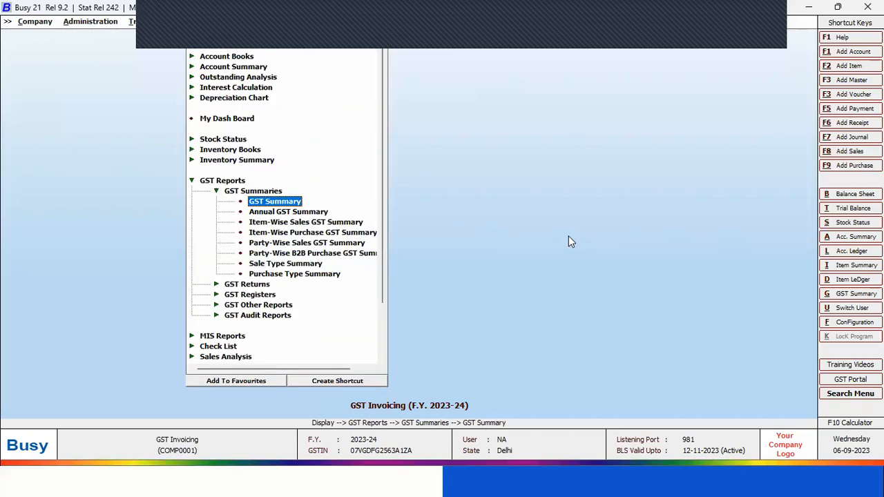
key("Return")
key("Return")
Generate the GST Summary for 01-04-2023 to 30-04-2023 with the other options at their defaults, and go to its Output GST row
type("30")
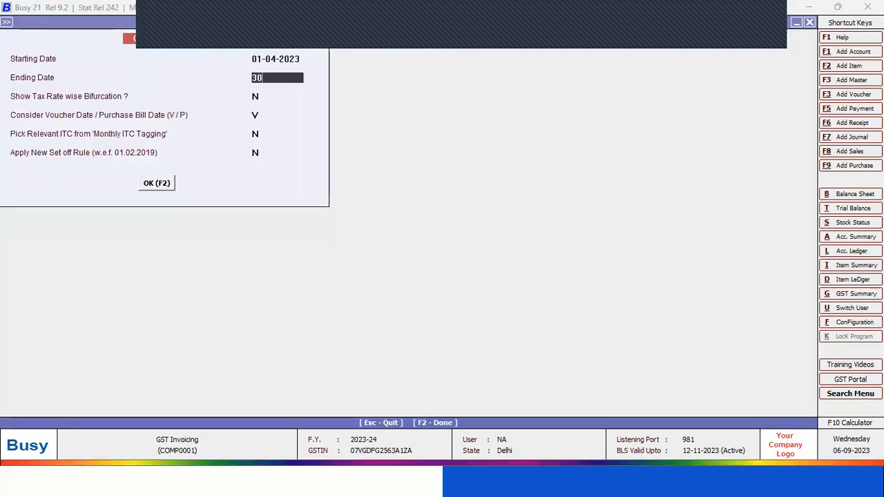
type(".4")
key("Return")
key("Return")
key("Return")
key("Return")
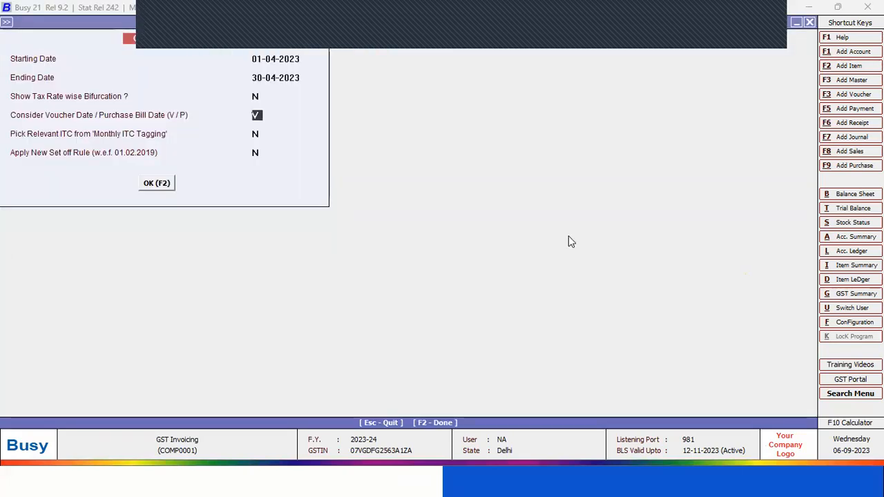
key("Return")
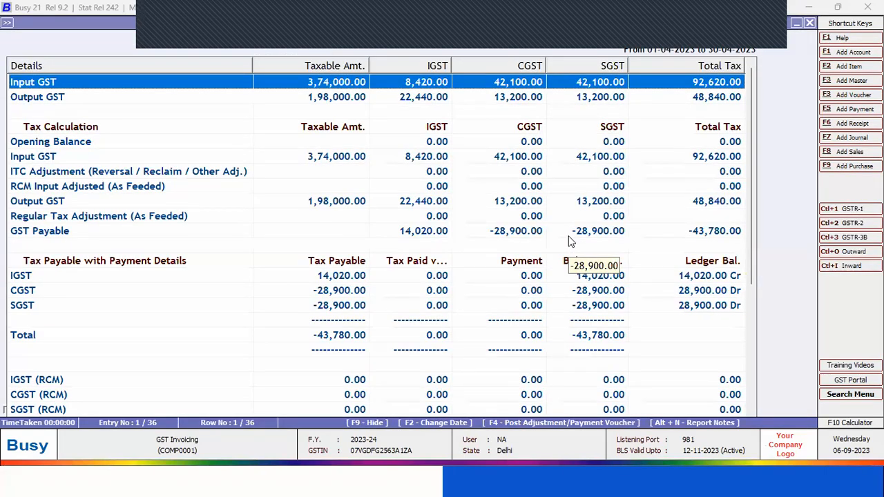
key("Down")
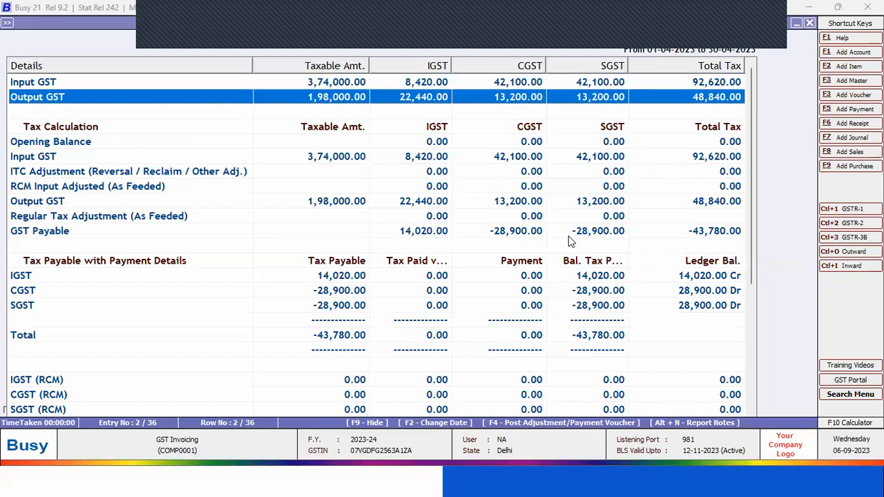
Examine the GST Summary's Input GST and Output GST rows and the Tax Calculation section down to GST Payable
key("Up")
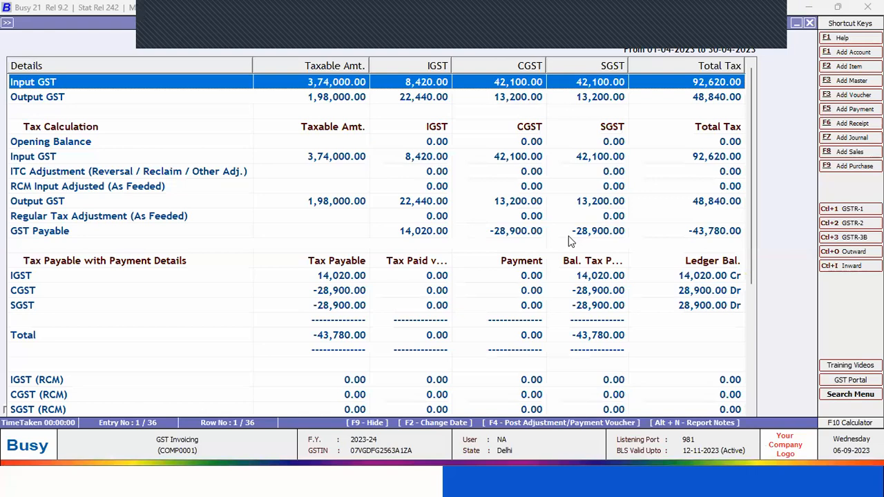
key("Down")
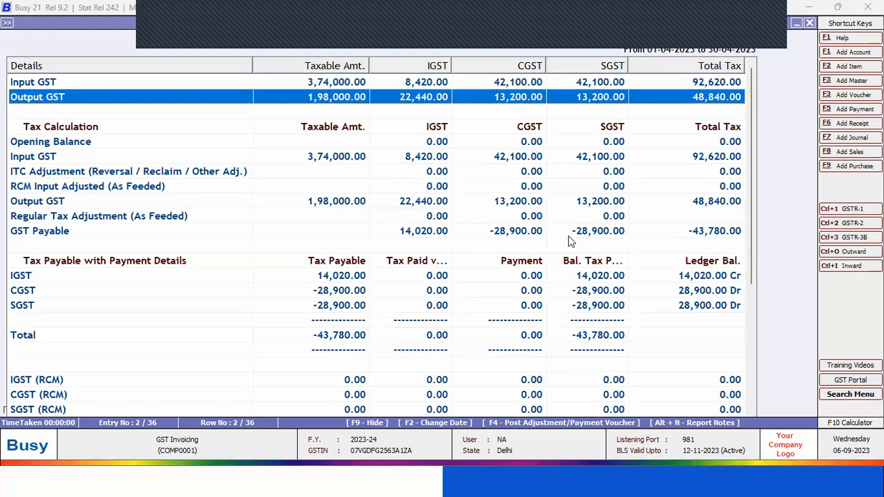
key("Down")
key("Down")
key("Down")
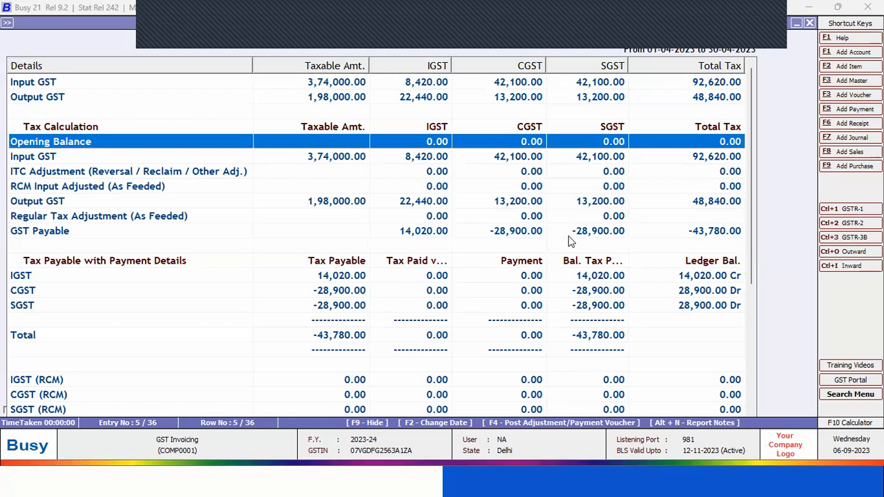
key("Down")
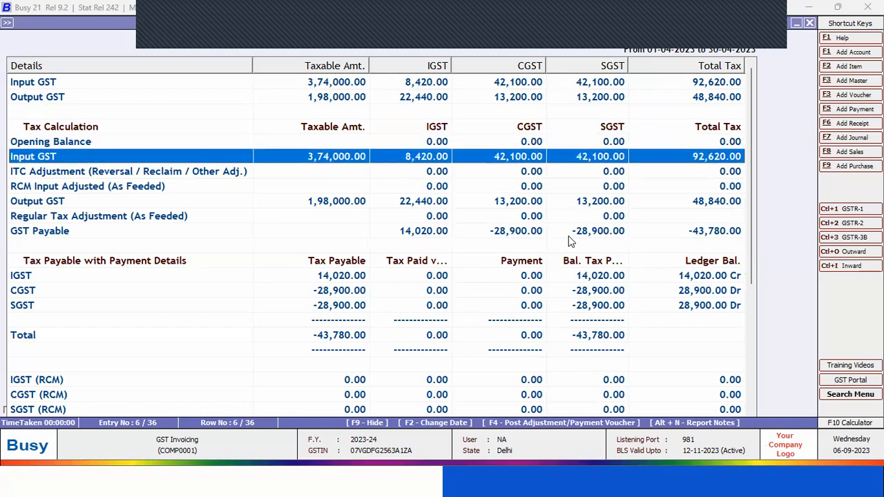
key("Down")
key("Down")
key("Down")
key("Down")
key("Down")
key("Down")
key("Up")
key("Up")
key("Up")
key("Up")
key("Up")
key("Up")
key("Up")
key("Up")
key("Up")
key("Up")
key("Up")
key("Down")
key("Down")
key("Down")
key("Down")
key("Down")
key("Down")
key("Down")
key("Down")
key("Down")
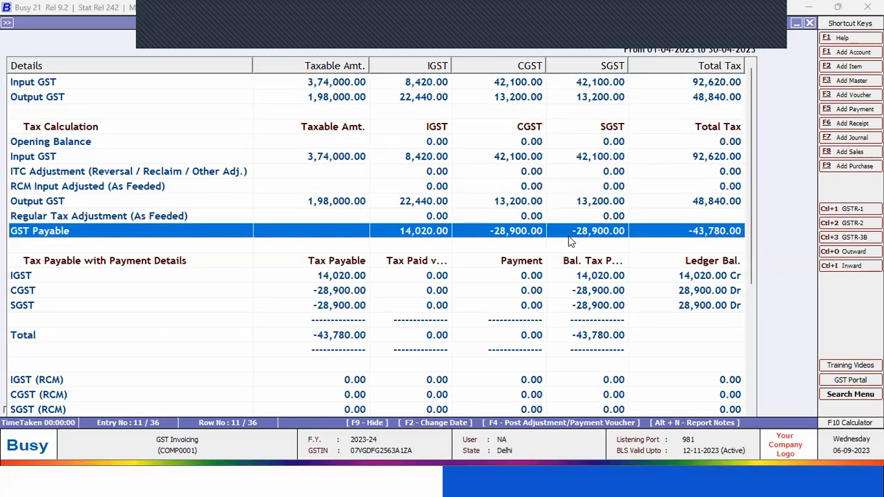
key("Down")
key("Down")
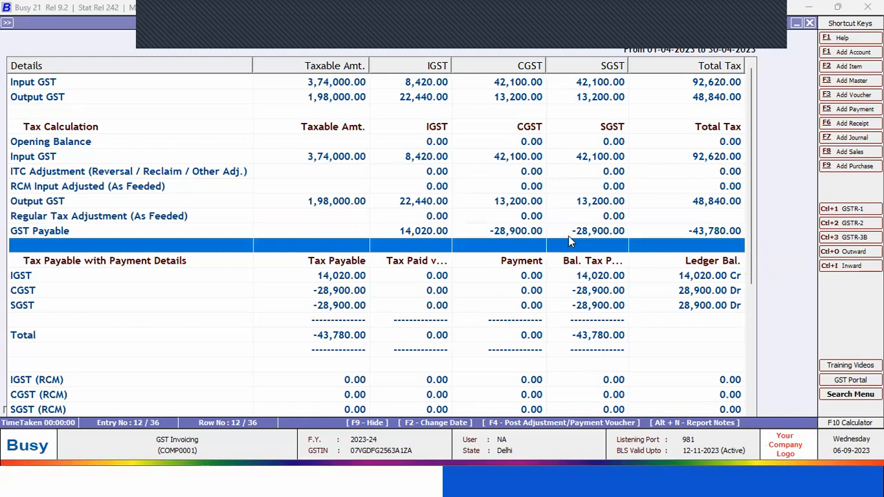
key("Up")
key("Up")
key("Up")
key("Down")
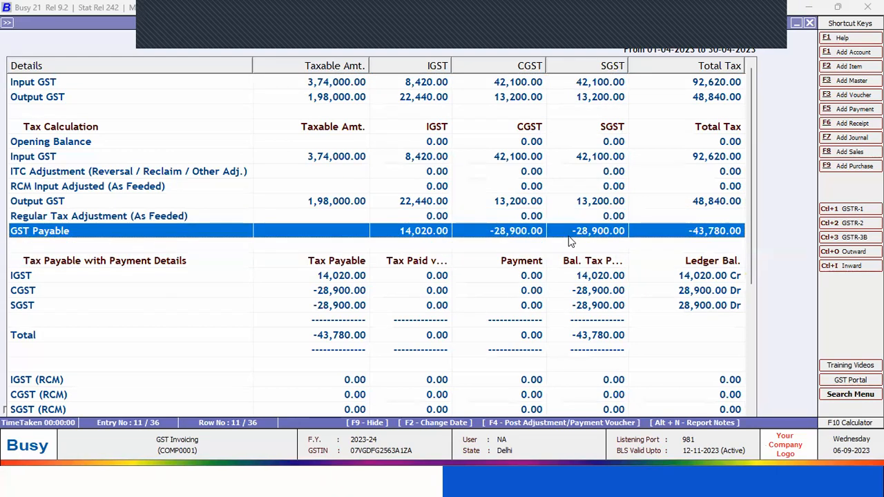
Close the GST Summary report and start a new sales voucher dated 01-04-2023
key("Escape")
key("Escape")
key("Left")
key("Up")
key("Up")
key("Up")
key("Up")
key("Up")
key("Up")
key("Up")
key("Up")
key("Up")
key("Up")
key("Up")
key("Up")
key("Up")
key("Up")
key("Up")
key("Down")
key("Up")
key("Up")
key("Return")
key("Return")
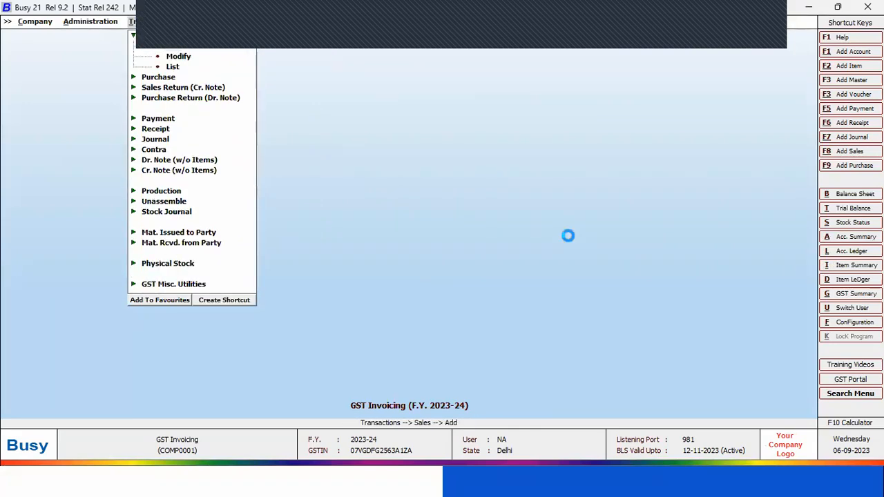
Choose WNNA PARTY as the party on the Central-MultiRate sale and continue despite the same-state warning
key("Return")
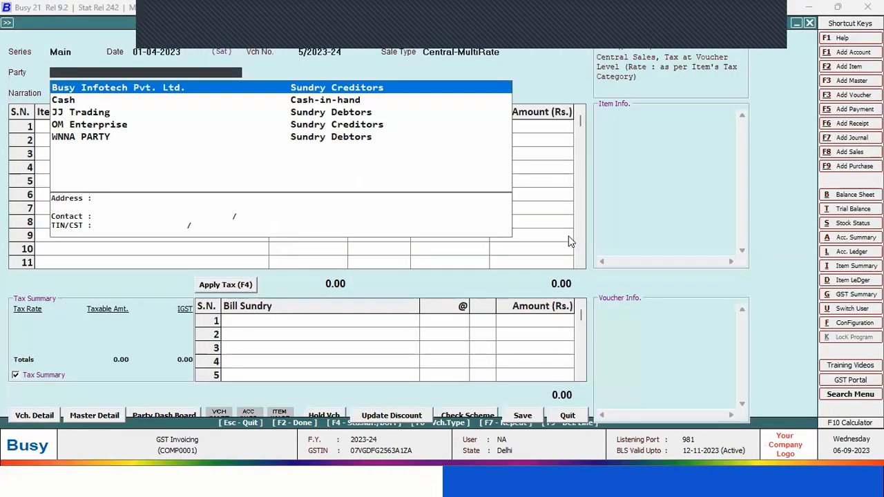
key("Down")
key("Down")
key("Down")
key("Down")
key("Return")
key("Return")
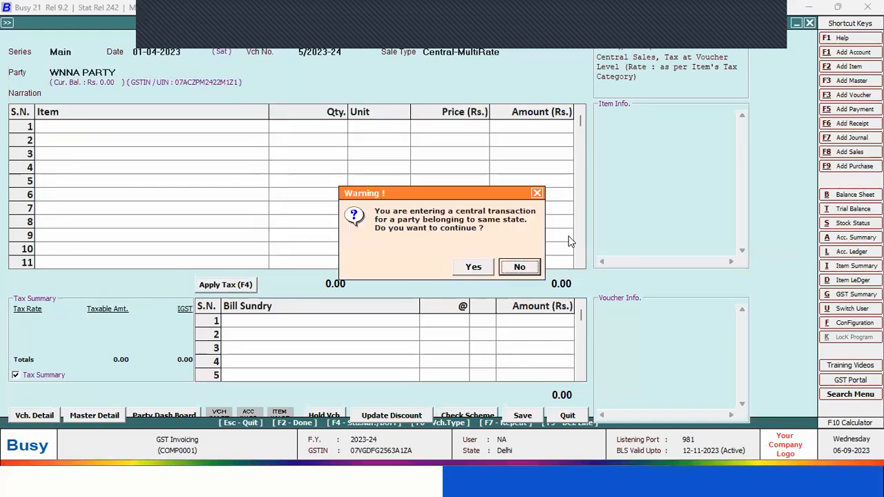
key("Return")
Add Air Conditioner 1.5 Ton as the first item, with quantity 6 Pcs. at the default price
key("Return")
key("Return")
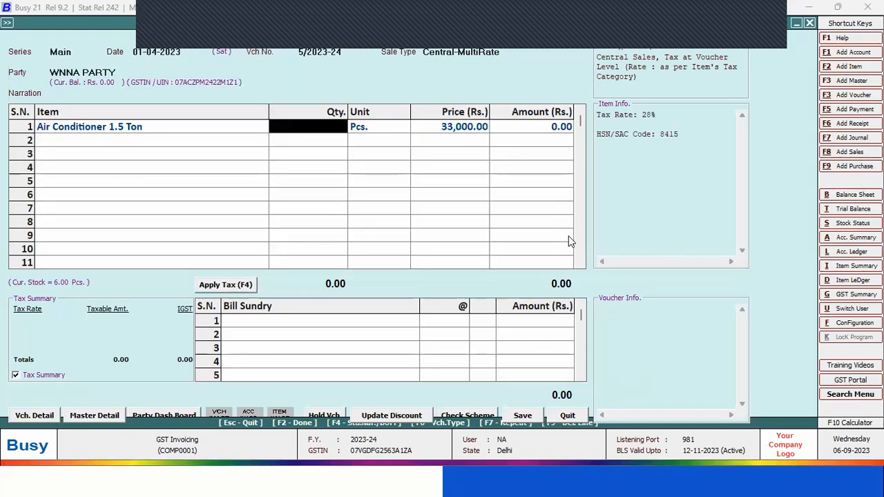
type("6")
Add Freige as the second item, with quantity 7 Pcs. at the default price, and end the item list
key("Return")
key("Return")
key("Return")
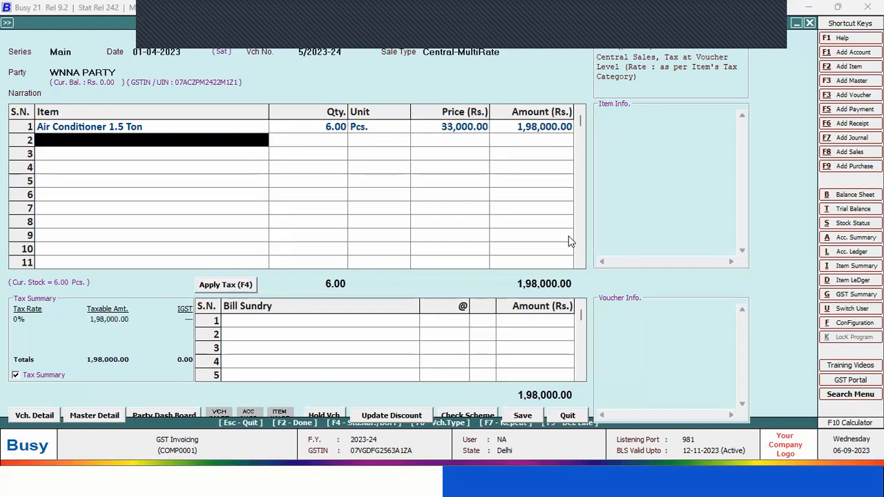
key("Down")
key("Return")
type("7")
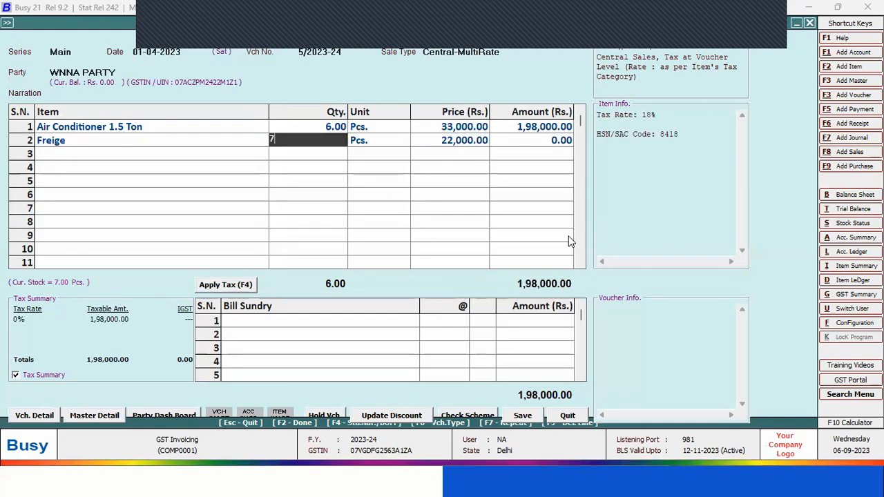
key("Return")
key("Return")
key("Return")
key("Return")
key("Return")
key("Escape")
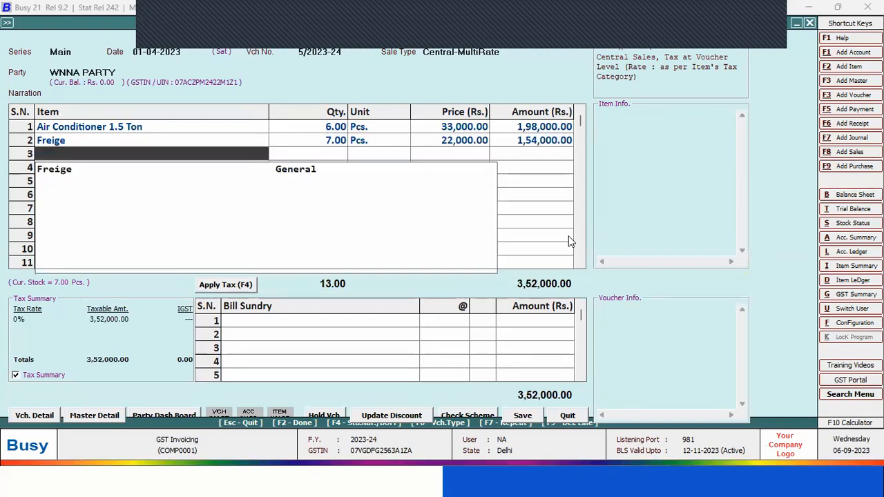
Apply the items' IGST rates to the sales voucher as bill sundries and save it
key("Up")
key("F2")
key("F4")
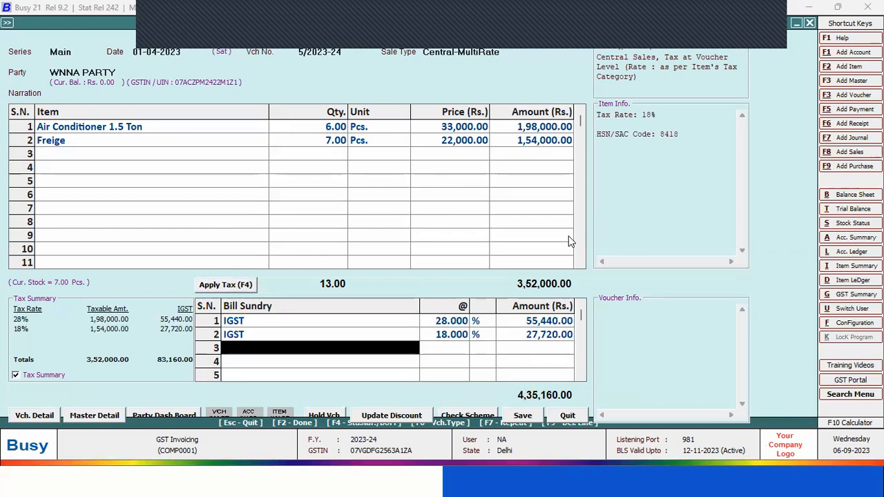
key("F2")
key("Left")
key("Return")
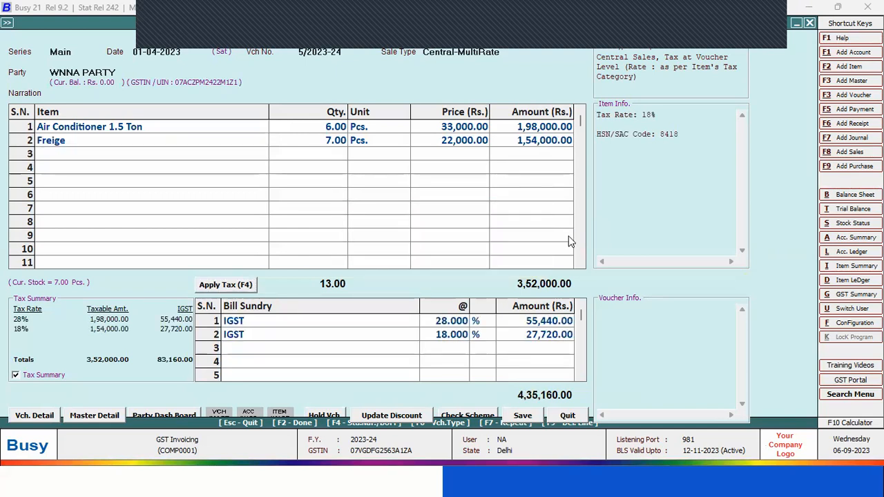
key("Return")
Quit sales voucher entry and reopen the GST Summary report from the GST Summaries group
key("Escape")
key("Escape")
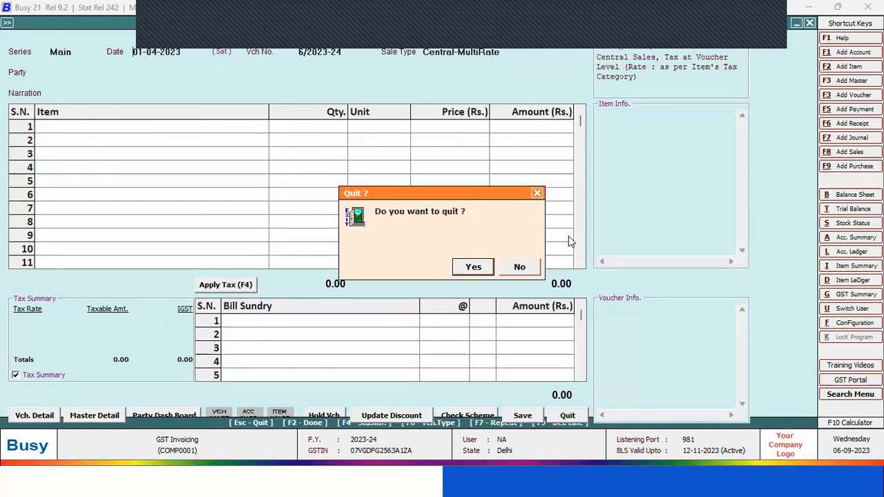
key("Return")
key("Return")
key("Return")
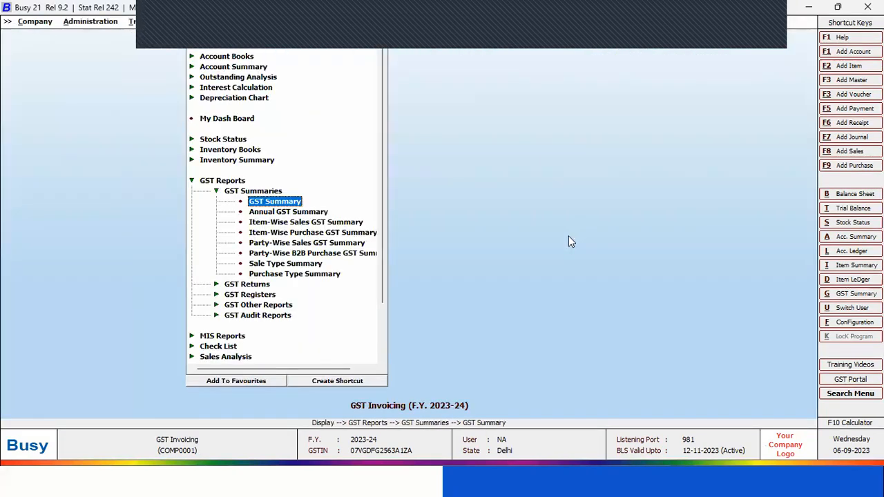
Generate the GST Summary for 01-04-2023 to 30-04-2023, keeping the remaining report options at their defaults
key("Return")
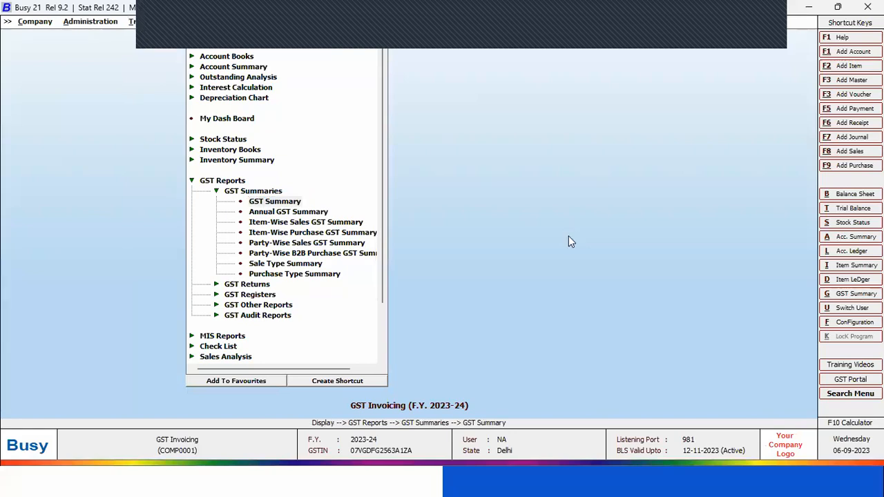
key("Return")
type("3")
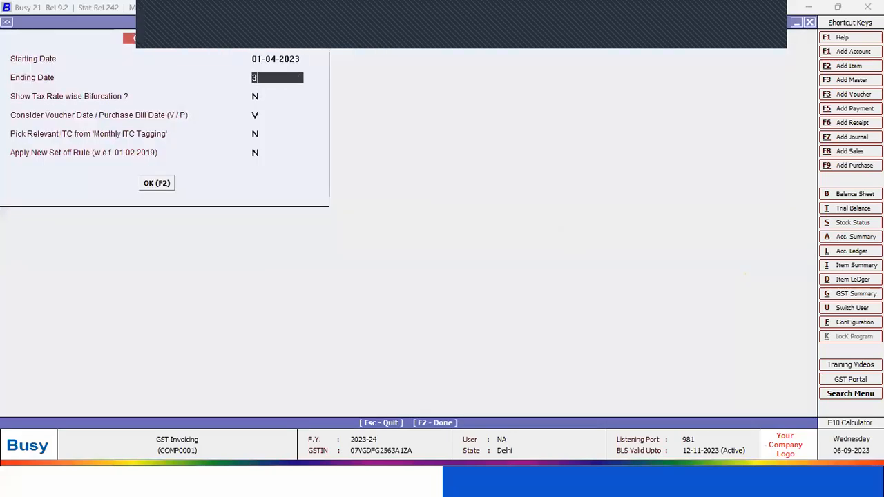
type("0.4")
key("Return")
key("Return")
key("Return")
key("Return")
key("Return")
key("Return")
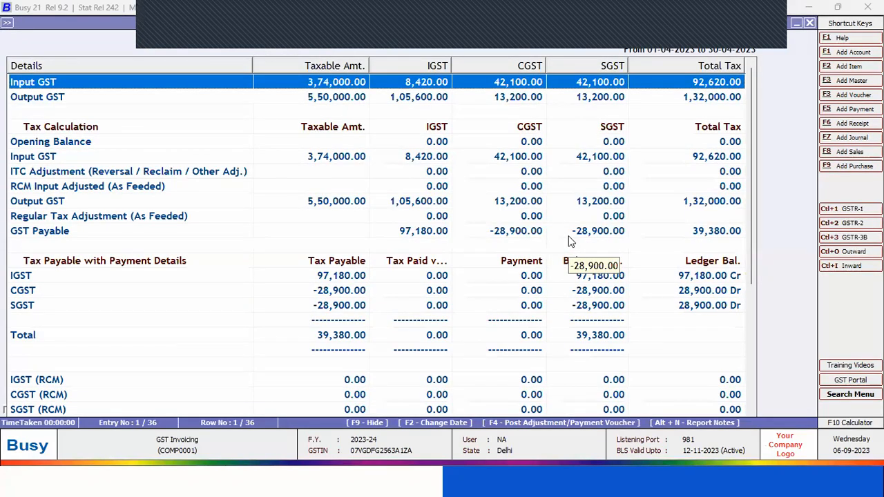
Examine the regenerated GST Summary, comparing its Input GST and Output GST rows with the GST Payable row
key("Down")
key("Down")
key("Down")
key("Down")
key("Down")
key("Down")
key("Down")
key("Down")
key("Down")
key("Down")
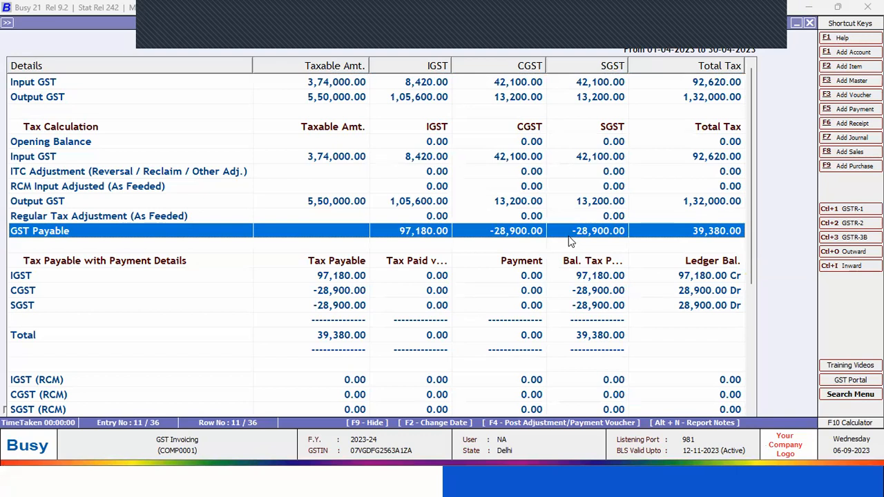
key("Up")
key("Up")
key("Up")
key("Up")
key("Up")
key("Up")
key("Up")
key("Up")
key("Up")
key("Up")
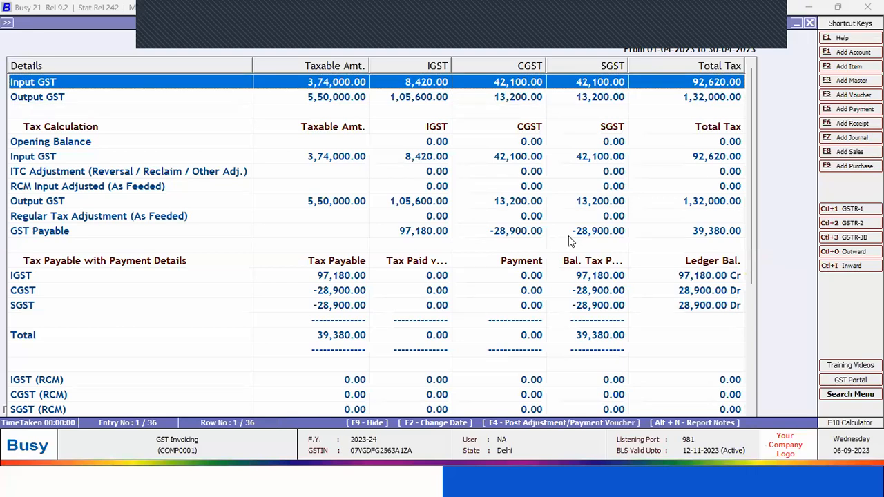
key("Down")
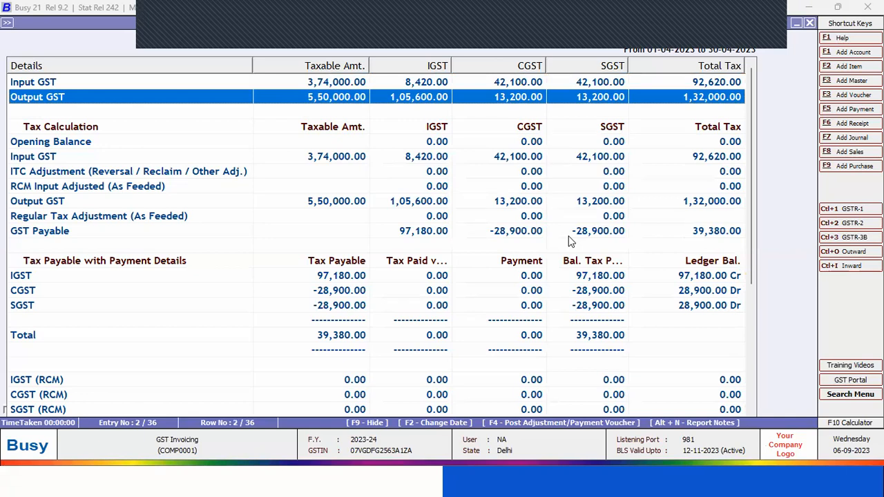
key("Down")
key("Down")
key("Down")
key("Down")
key("Down")
key("Down")
key("Down")
key("Down")
key("Down")
key("Down")
key("Up")
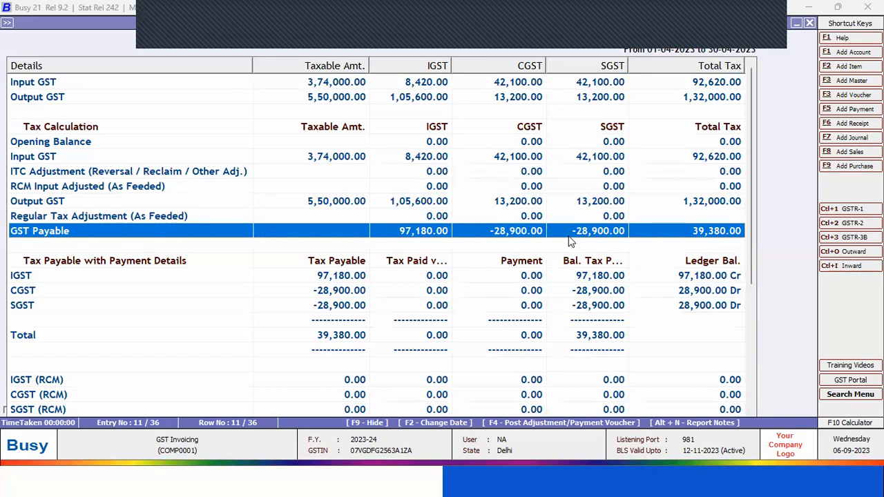
key("Down")
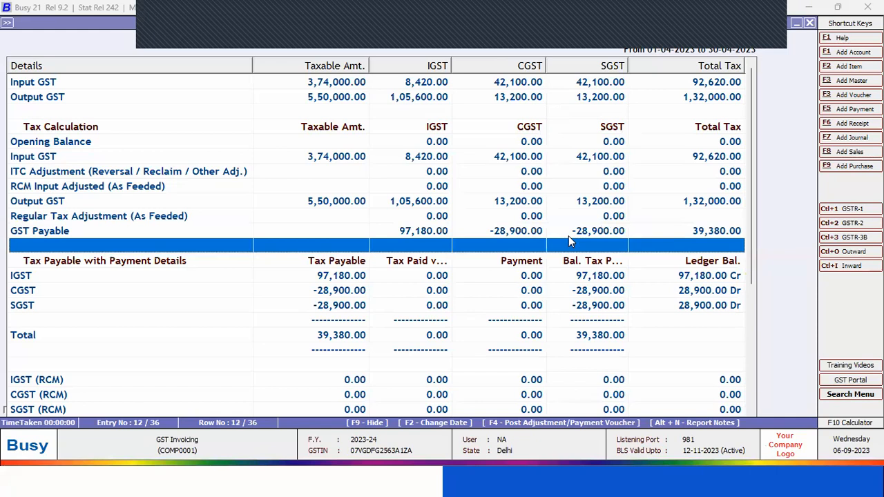
key("Up")
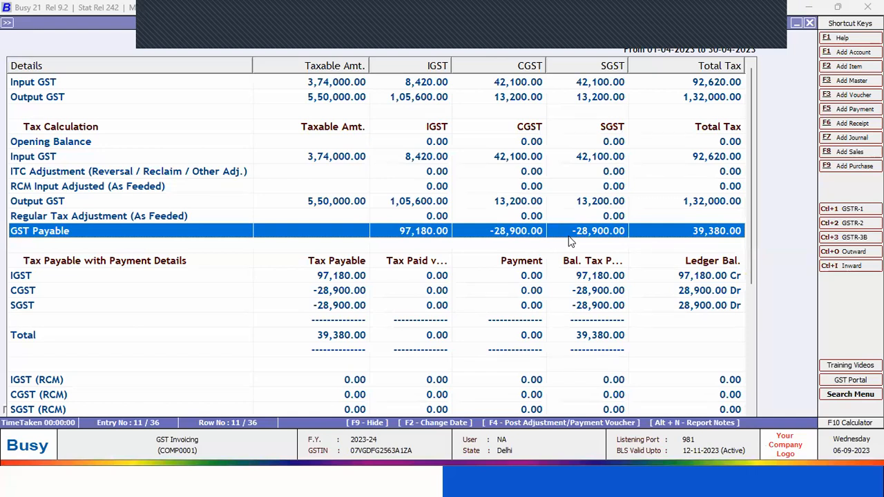
Bring up the Post Voucher choices for the GST Summary and review them through Regular GST Payment
key("F4")
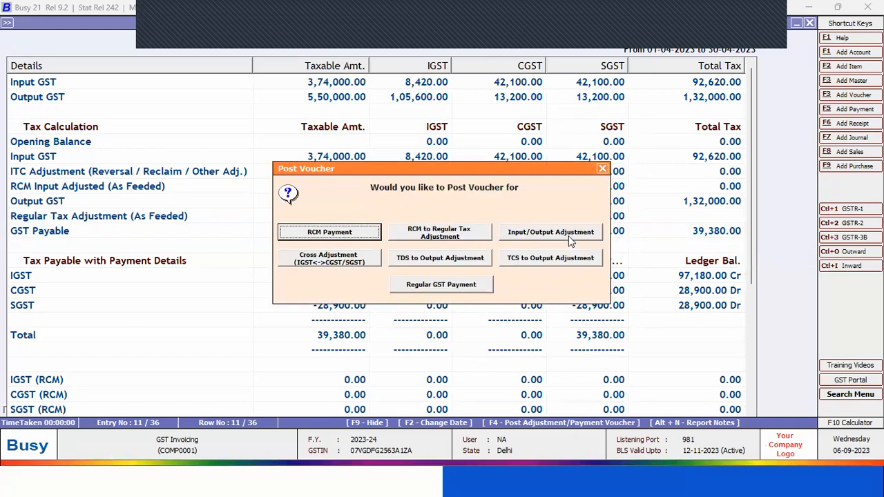
key("Tab")
key("Tab")
key("Tab")
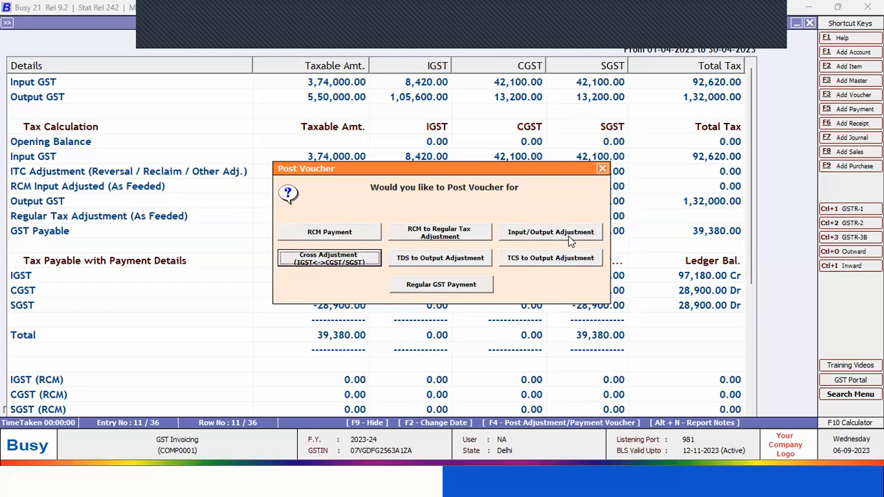
key("Tab")
key("Tab")
key("Tab")
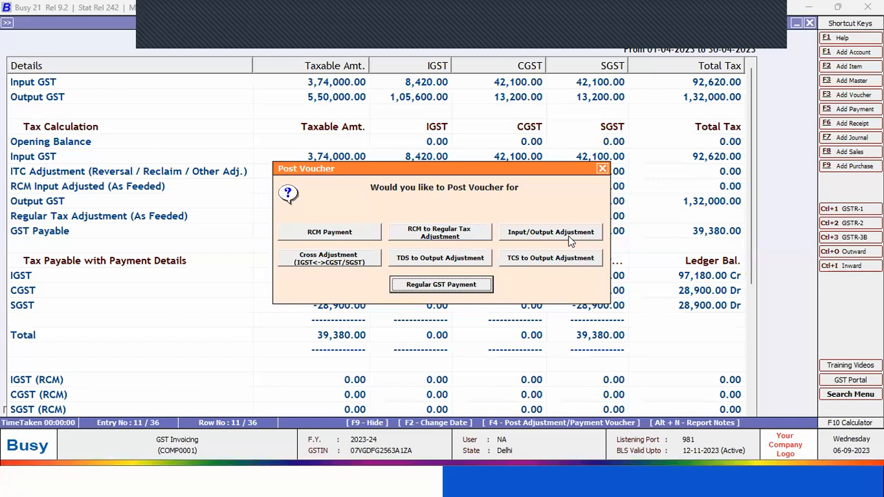
key("shift+Tab")
key("shift+Tab")
key("shift+Tab")
key("shift+Tab")
key("Return")
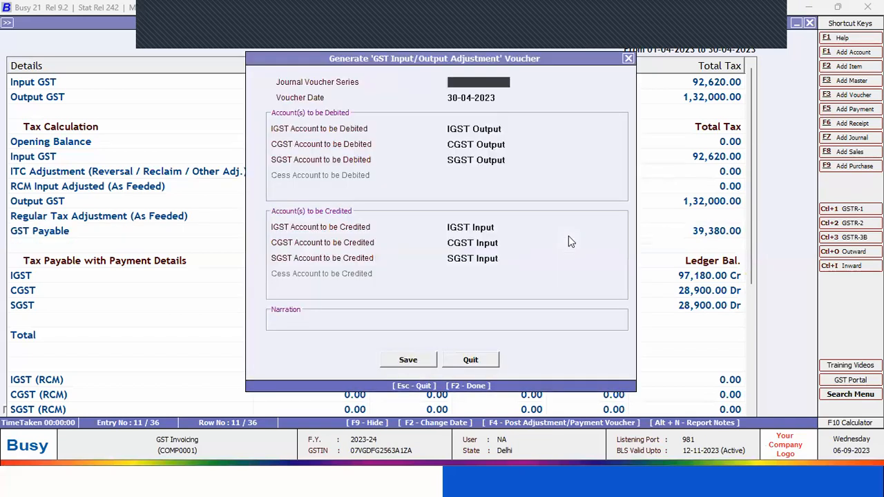
key("Return")
key("Return")
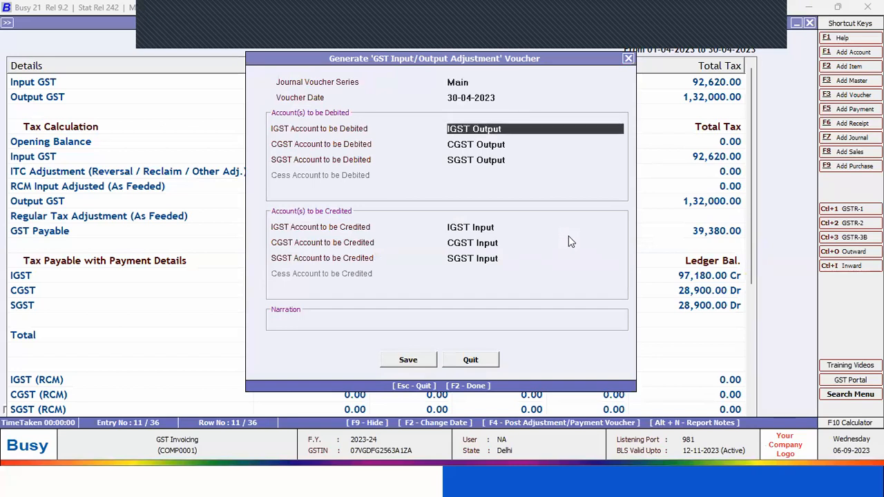
key("Escape")
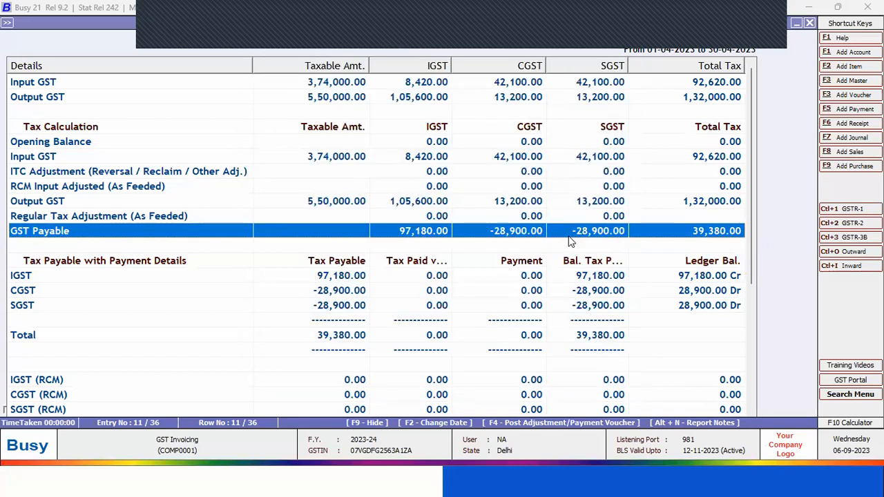
Generate the GST Input/Output Adjustment voucher from the GST Summary in series Main, keeping the default IGST, CGST and SGST output and input accounts
key("F4")
key("Tab")
key("Tab")
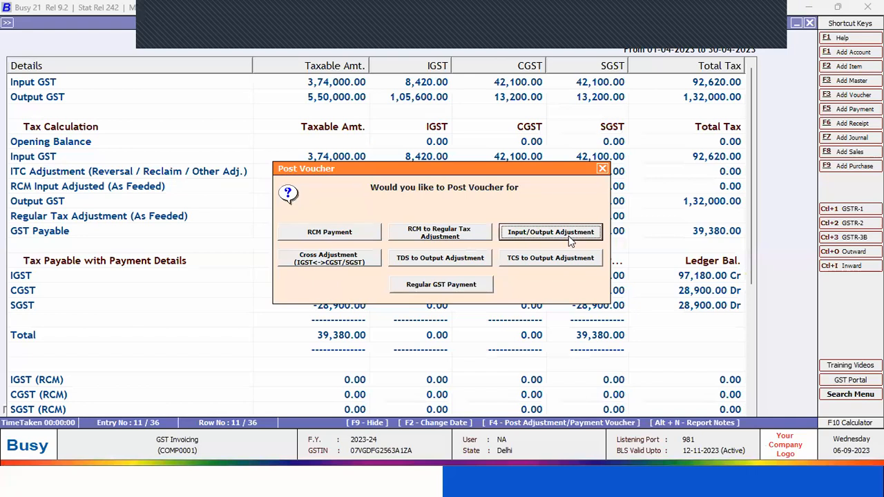
key("Return")
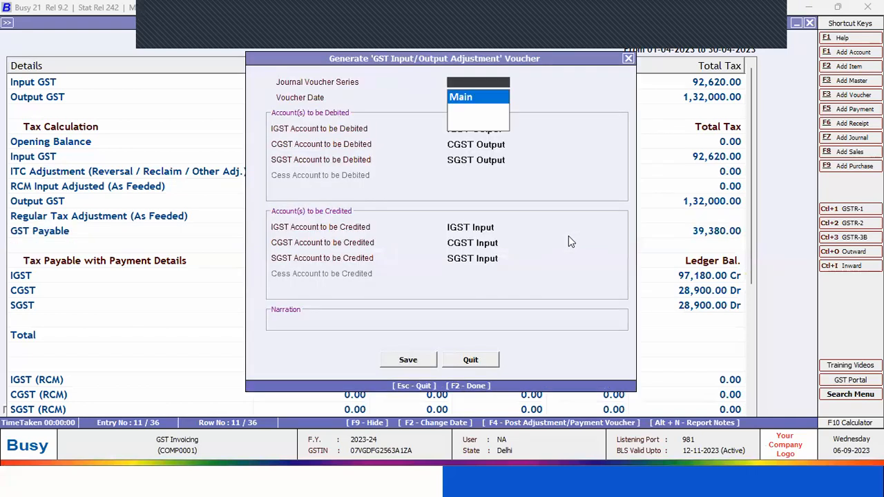
key("Return")
key("Return")
key("Return")
key("Return")
key("Return")
key("Return")
key("Return")
key("Return")
key("Return")
key("Return")
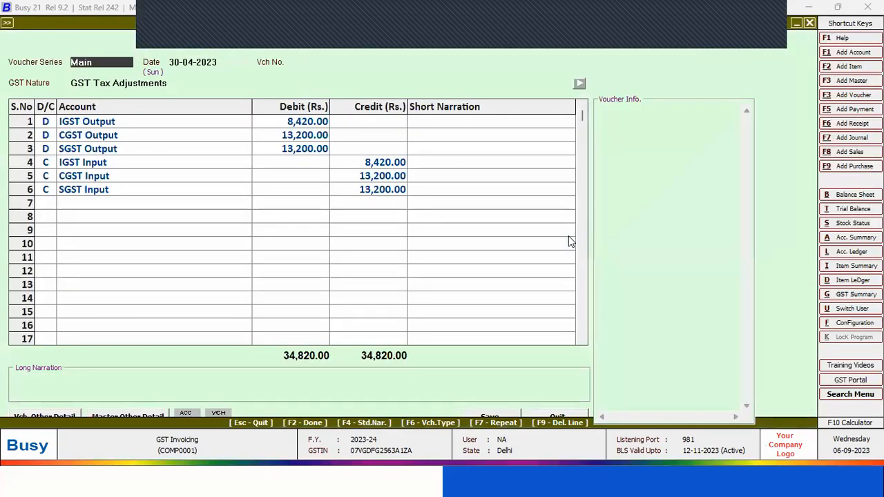
Accept the input/output adjustment voucher dated 30-04-2023 with its debit and credit lines, leave the narration blank, and save it
key("Return")
key("Return")
key("Return")
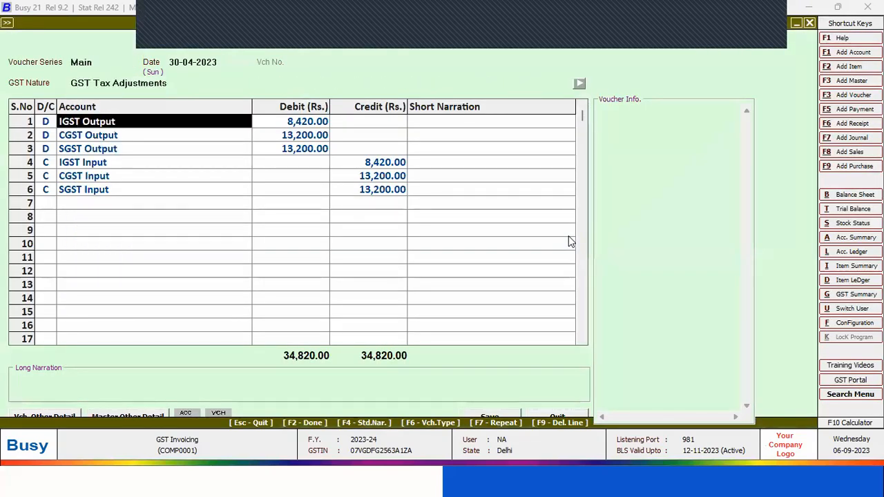
key("Return")
key("Return")
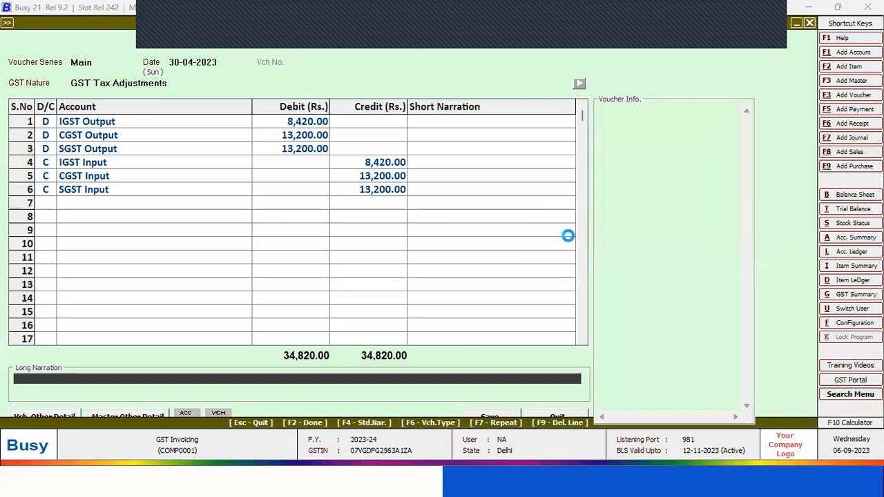
key("Return")
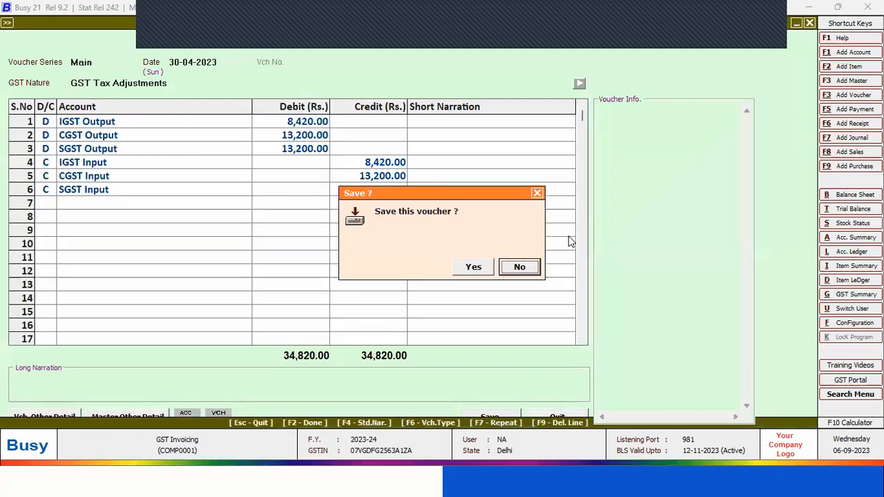
key("Return")
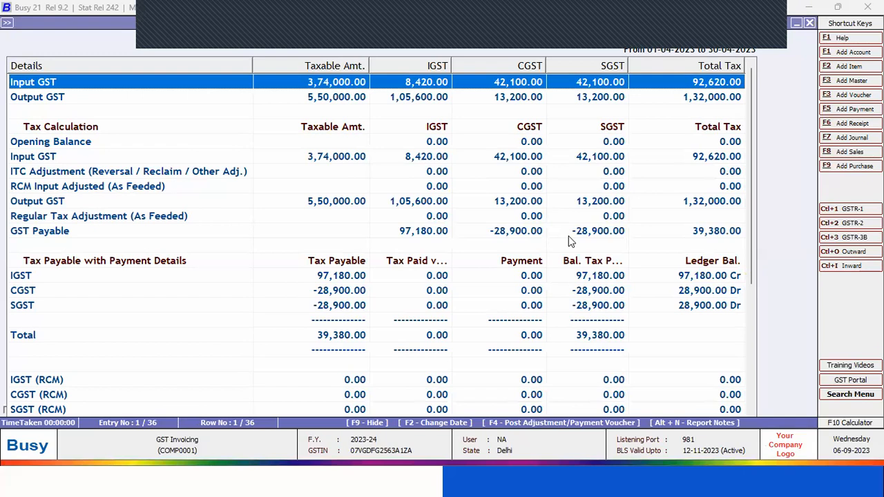
Generate the GST Cross Adjustment voucher in series Main dated 30-04-2023, debiting IGST Output and crediting CGST Input and SGST Input
key("F4")
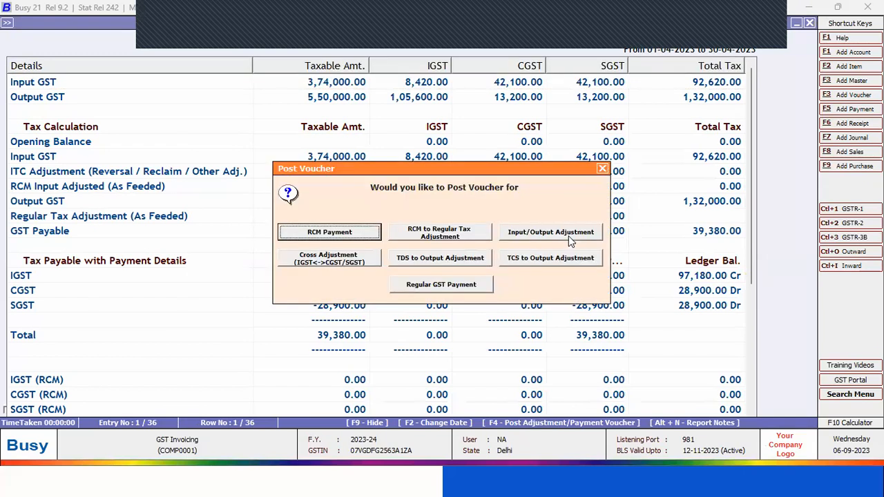
key("Right")
key("Right")
key("Right")
key("Return")
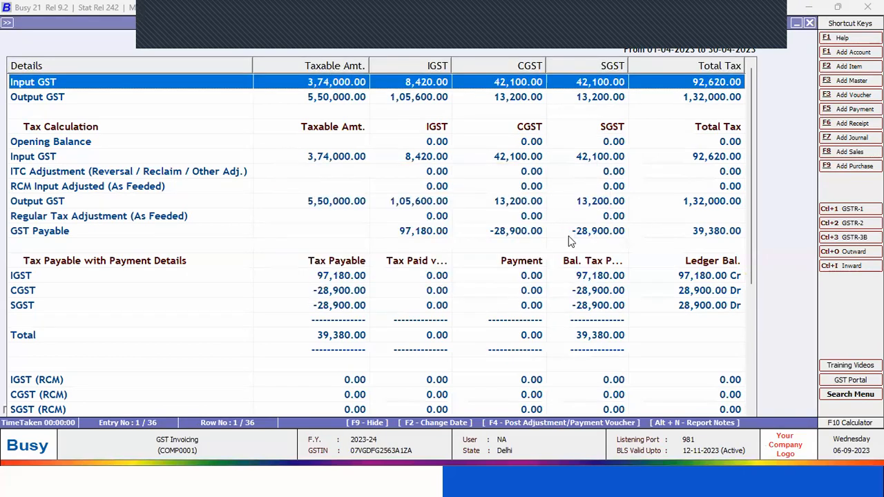
key("Return")
key("Return")
key("Return")
key("Return")
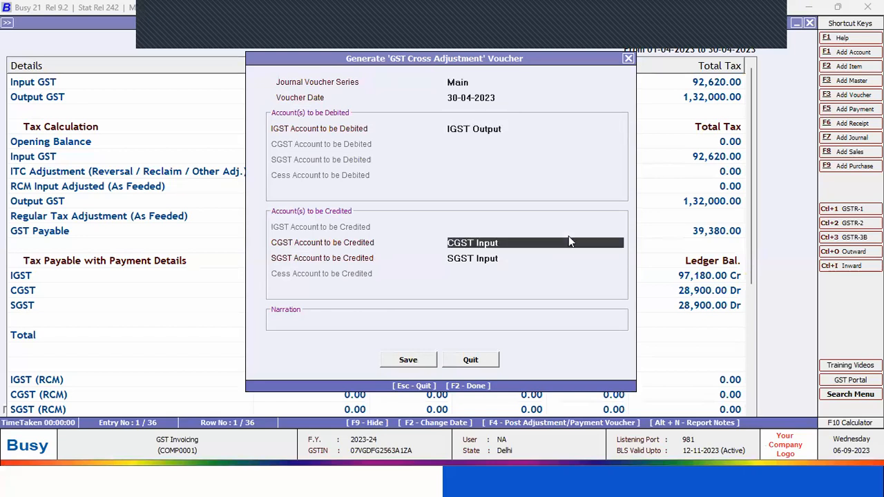
key("Return")
key("Return")
key("Return")
key("Return")
key("Return")
key("Return")
key("Return")
key("Return")
key("Return")
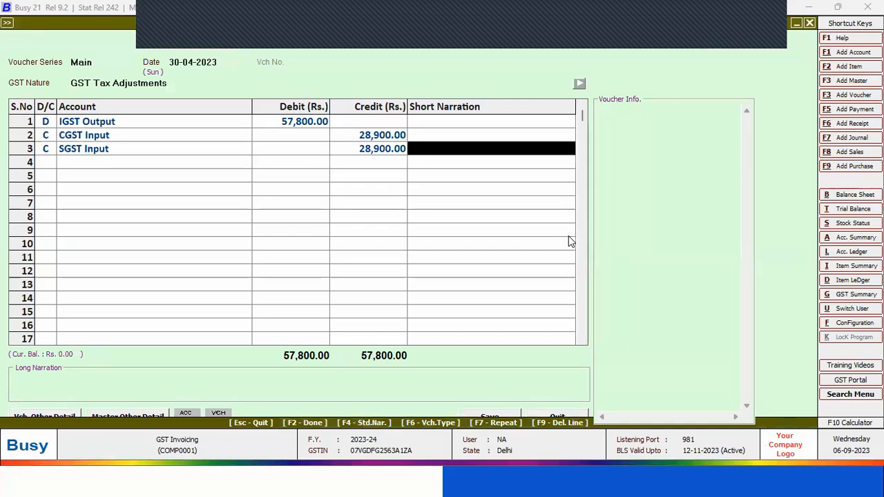
Accept the Cross Adjustment details for the period ending 30-04-2023 and save the cross adjustment voucher
key("Return")
key("Return")
key("Return")
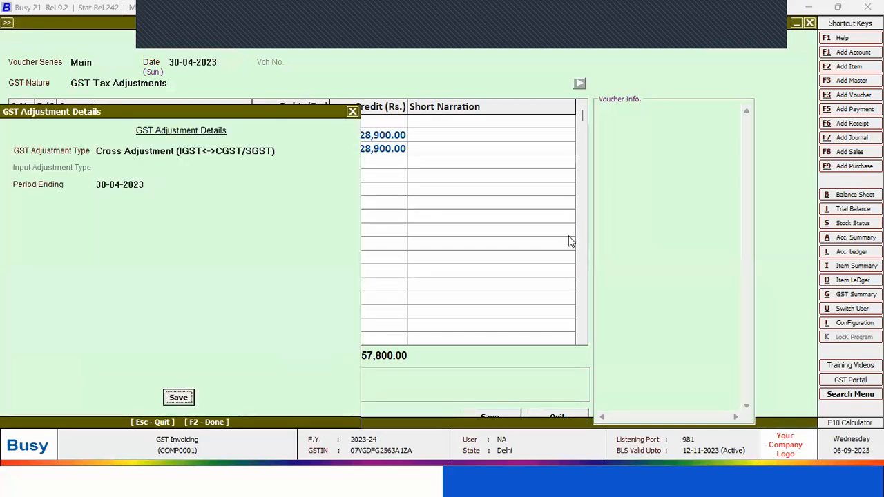
key("Return")
key("Return")
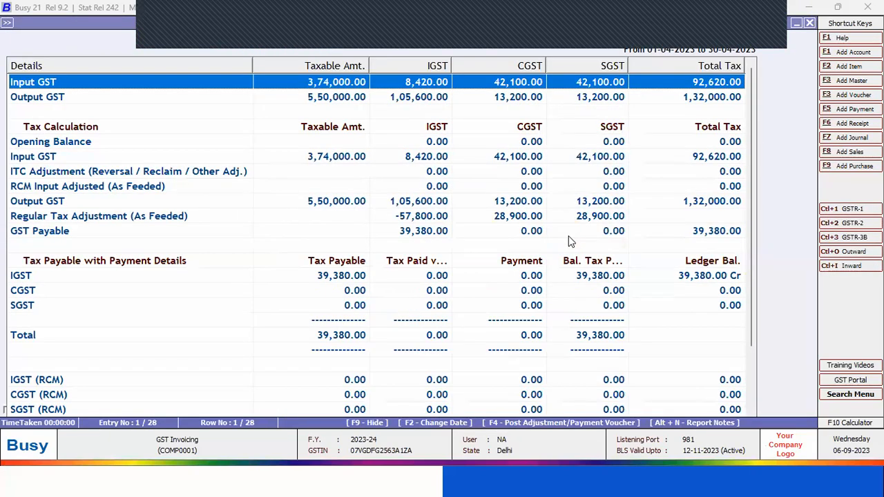
Generate the Regular GST Payment voucher as a Main series Journal dated 30-04-2023, debiting IGST Output and crediting Cash
key("F4")
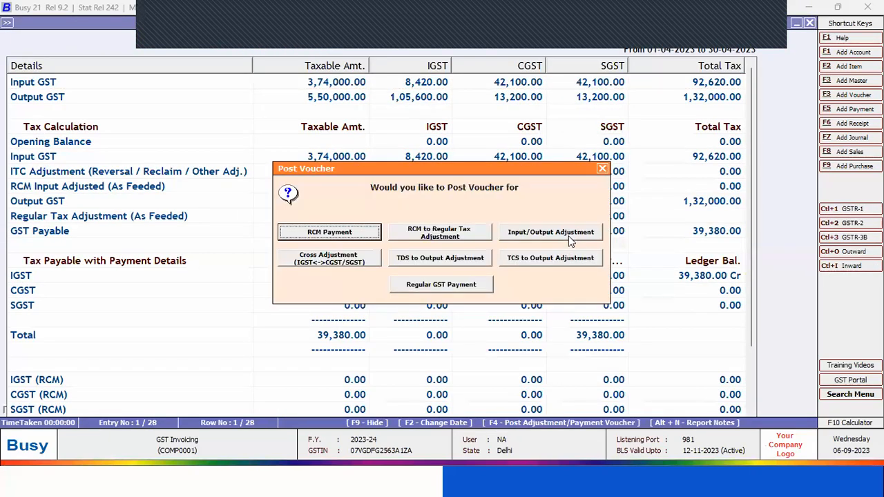
key("Tab")
key("Tab")
key("Tab")
key("Tab")
key("Tab")
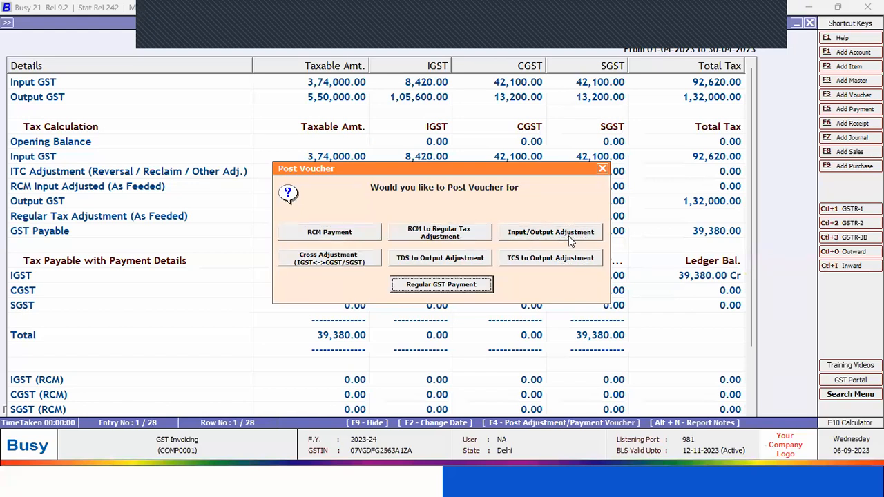
key("Return")
key("Return")
key("Return")
key("Return")
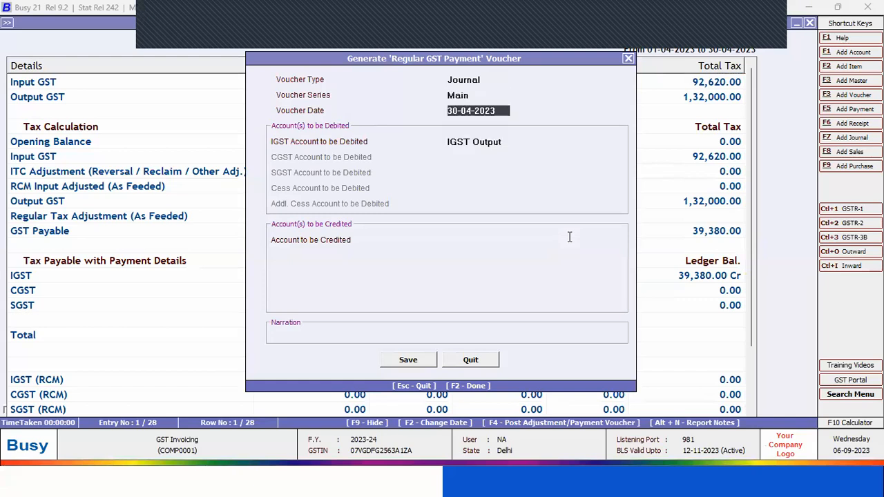
type("cas")
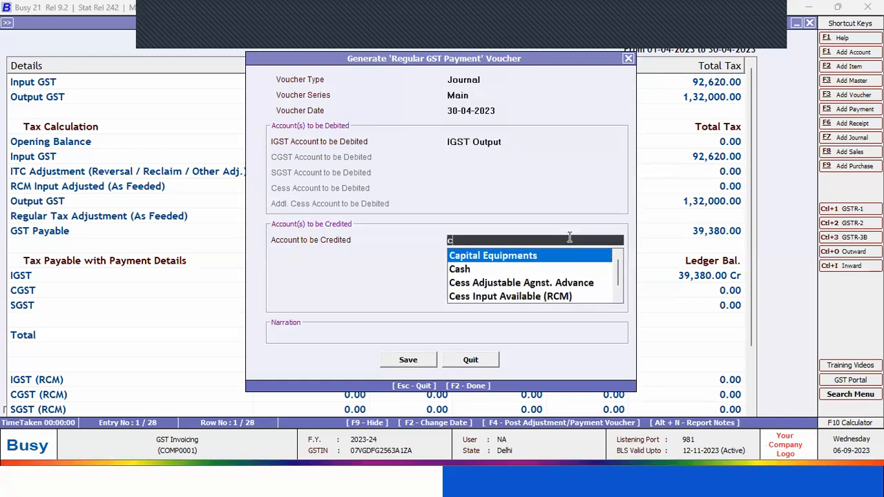
key("Return")
key("Return")
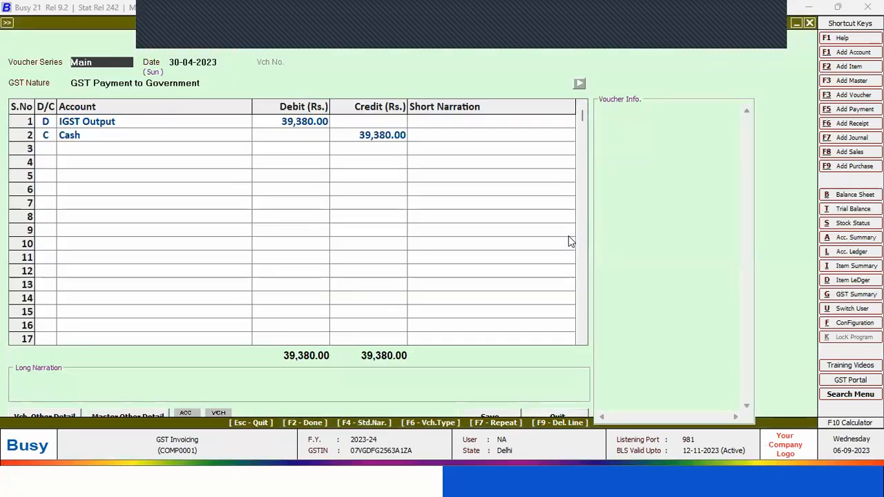
Accept the GST payment voucher's IGST Output and Cash lines without narration and proceed to its GST Payment Details
key("Return")
key("Return")
key("Return")
key("Return")
key("Return")
key("Return")
key("Return")
key("Return")
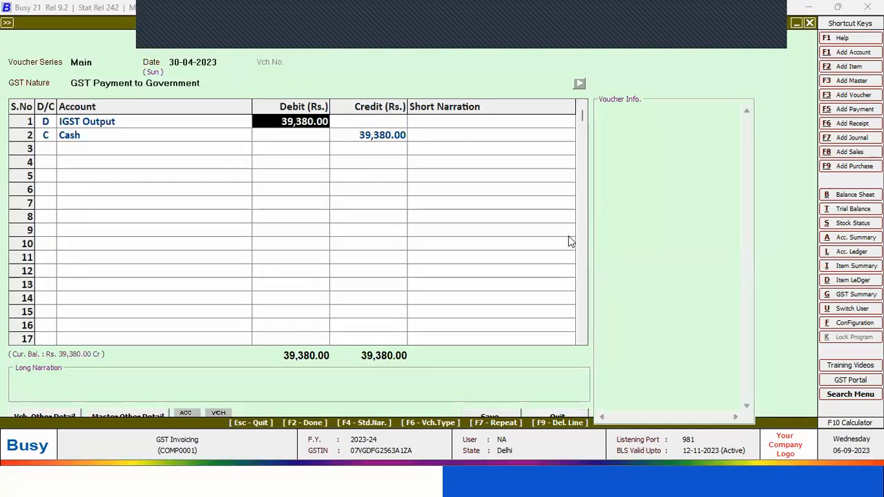
key("Return")
key("Return")
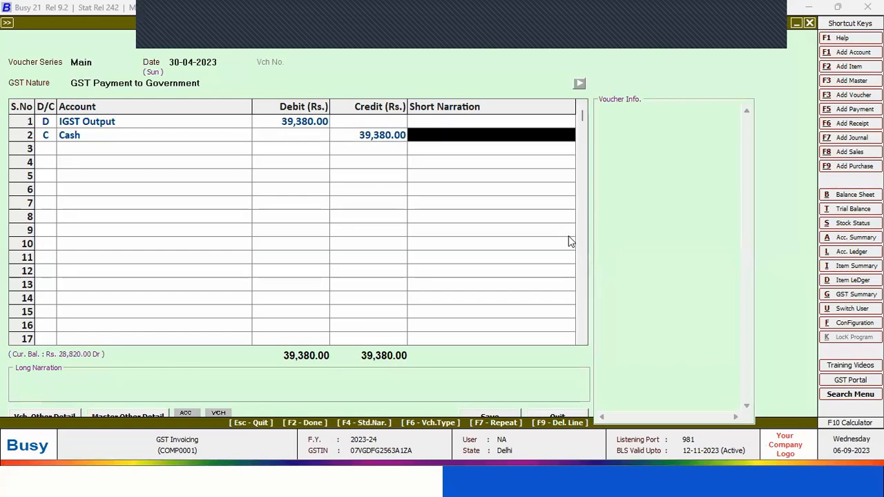
Keep the Regular Payment details for the period ending 30-04-2023, leave the challan and bank fields blank, and save the payment voucher
key("Return")
key("Return")
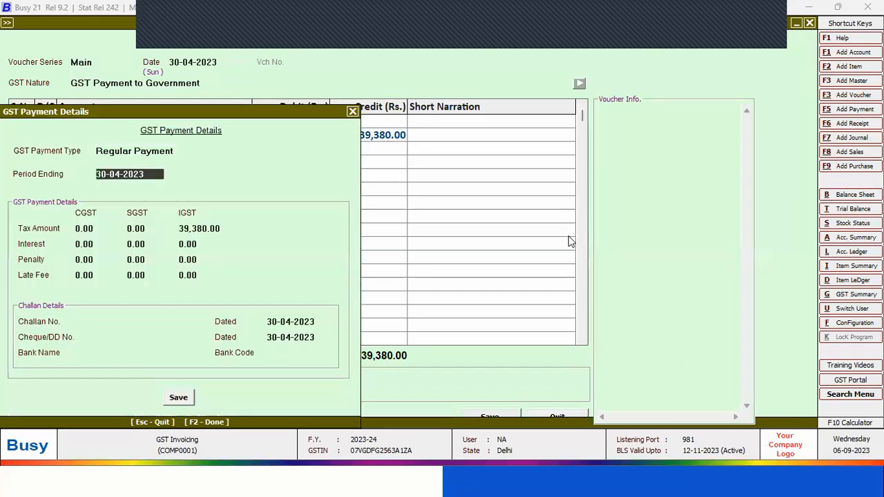
key("Return")
key("Return")
key("Return")
key("Return")
key("Return")
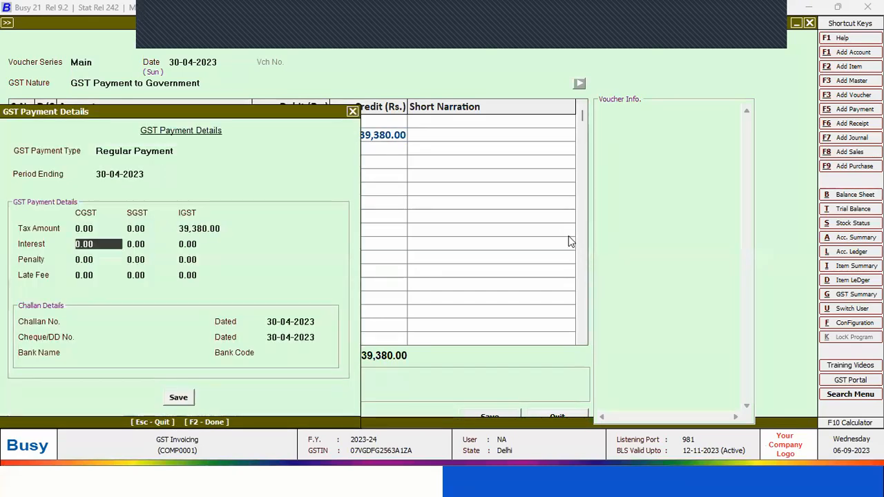
key("Return")
key("Return")
key("Return")
key("Return")
key("Return")
key("Return")
key("Return")
key("Return")
key("Return")
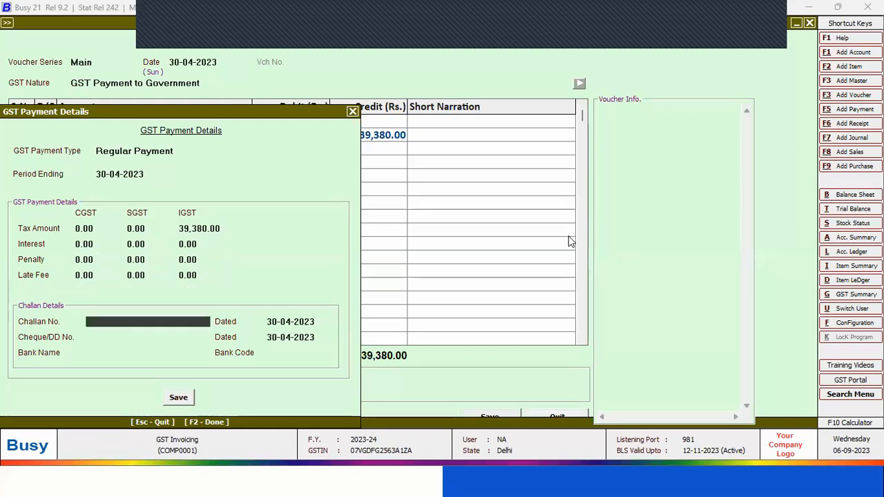
key("Return")
key("Return")
key("Return")
key("Return")
key("Return")
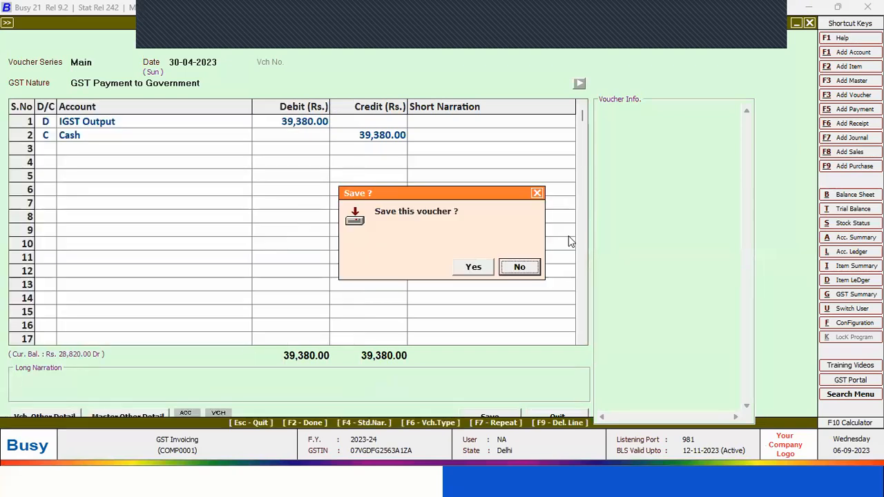
key("Return")
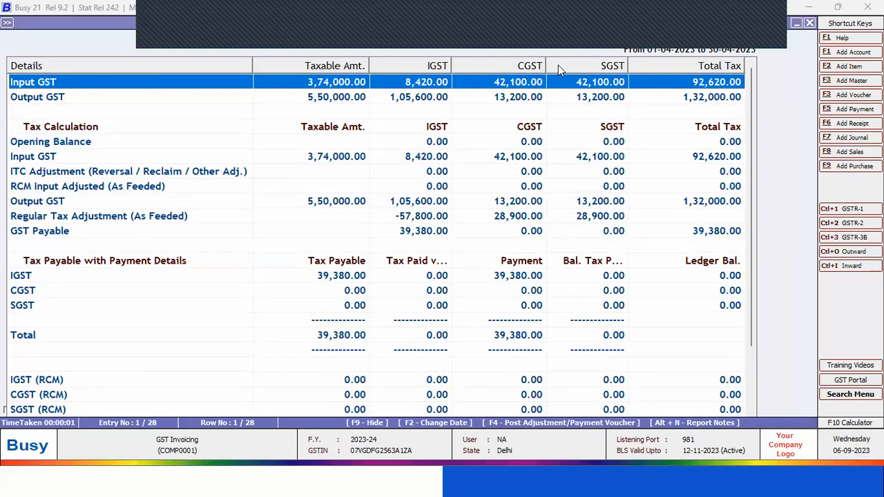
Examine the updated GST Summary, comparing the Input GST and Output GST rows with Regular Tax Adjustment and GST Payable
left_click(422, 15)
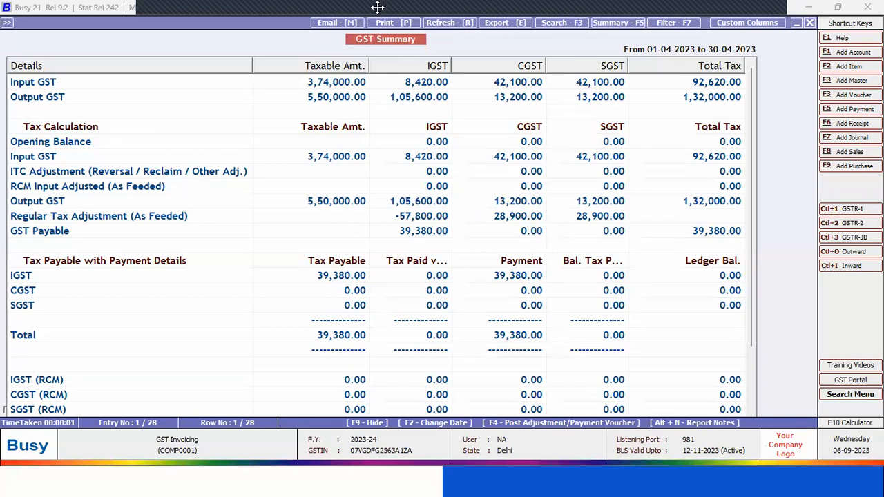
left_click(196, 99)
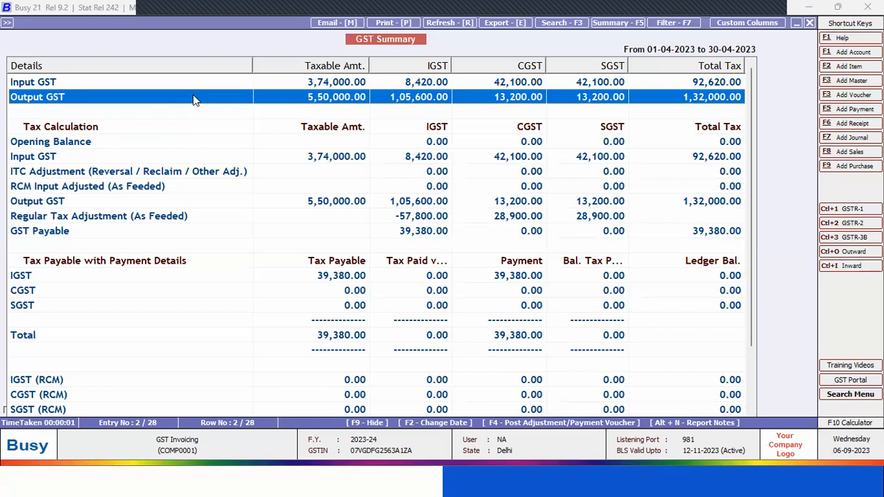
key("Up")
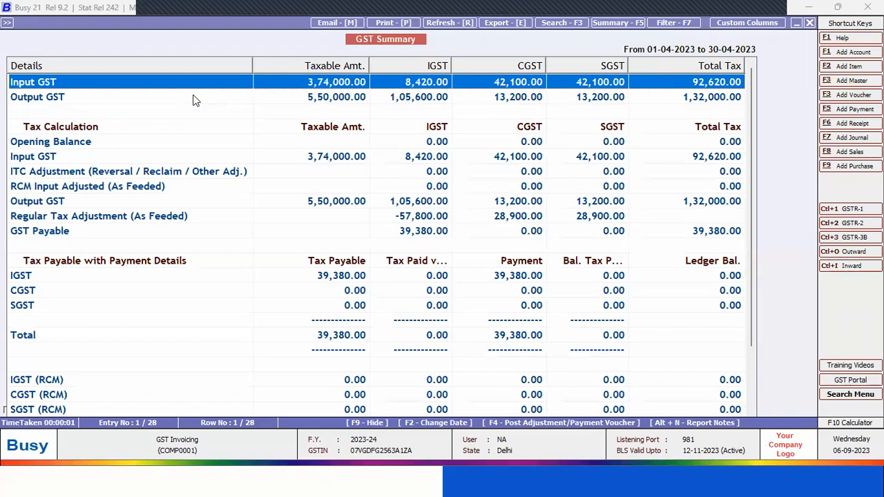
left_click(194, 100)
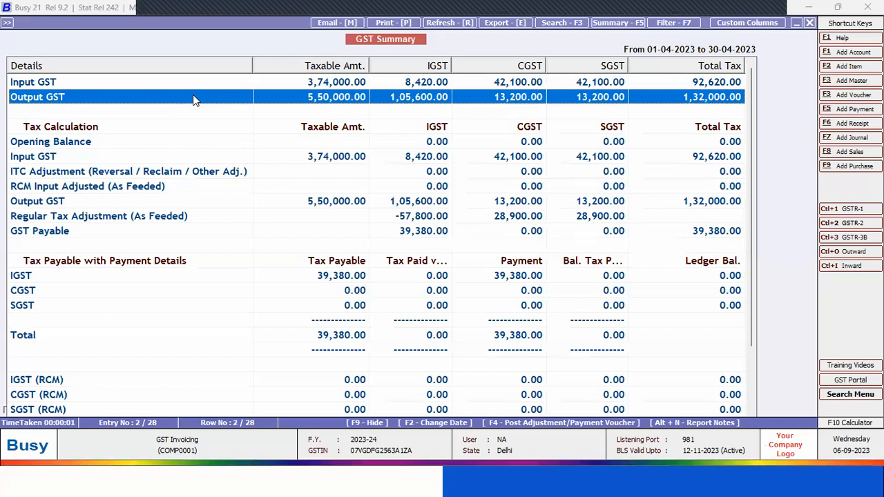
key("Up")
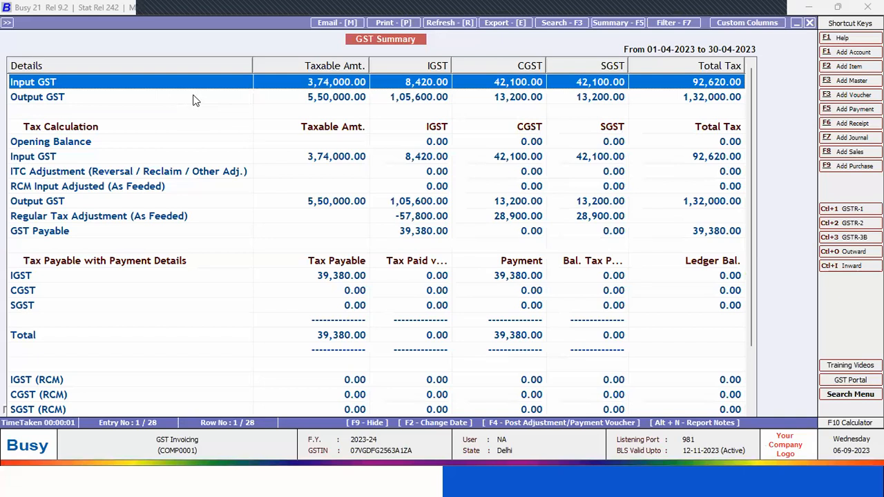
key("Down")
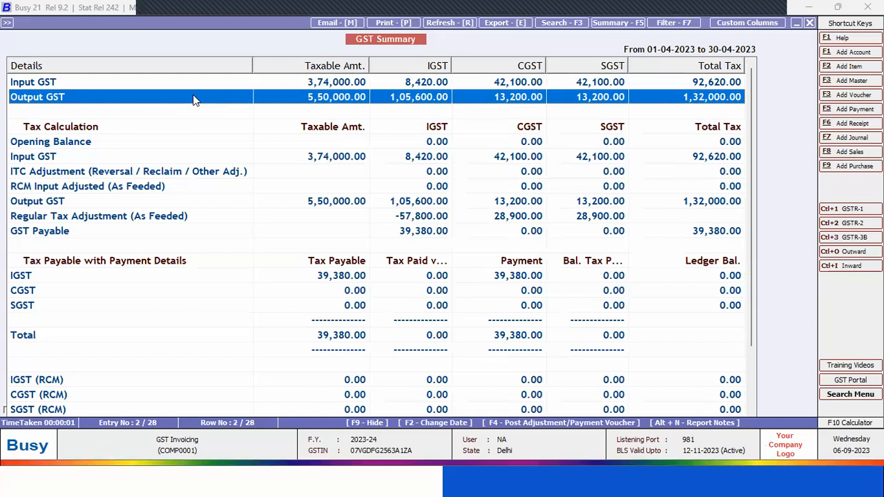
key("Down")
key("Down")
key("Down")
key("Down")
key("Down")
key("Down")
key("Down")
key("Down")
key("Down")
key("Down")
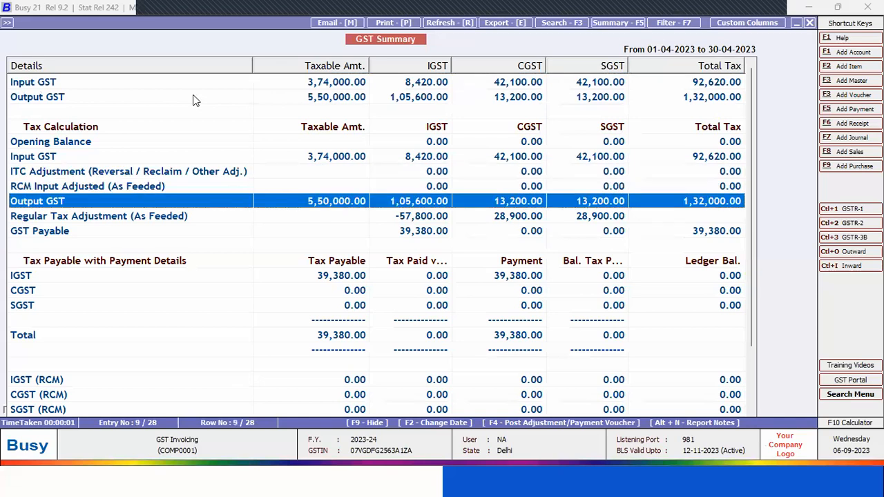
key("Up")
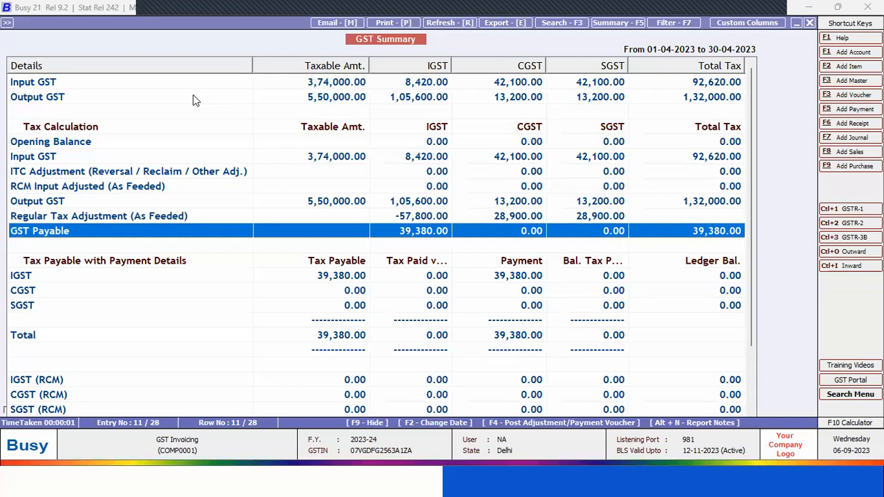
Open the Input/Output Adjustment voucher dated 30-04-2023 from GST Summary, review its output debit and input credit lines, and close it without changes
key("F4")
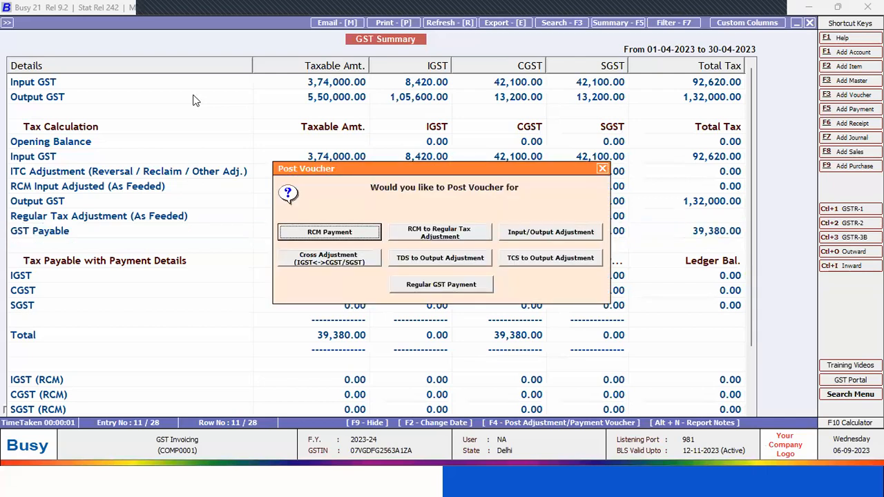
key("Right")
key("Right")
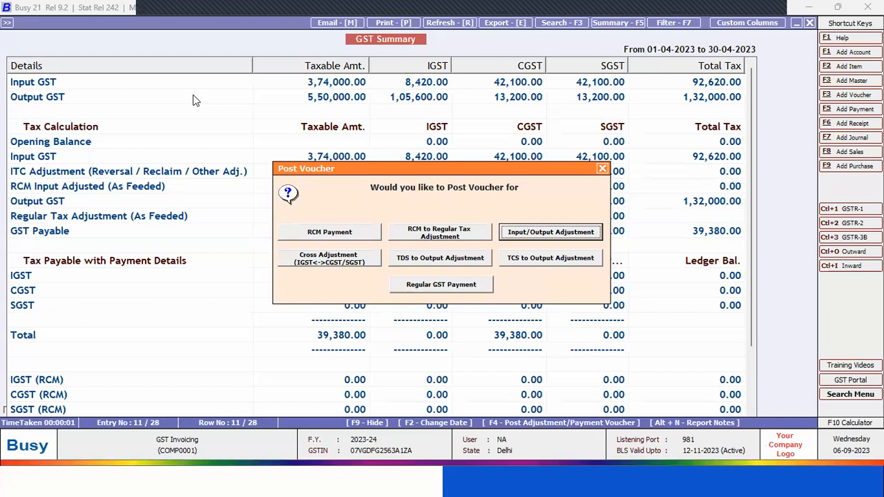
key("Return")
key("Return")
key("Return")
key("Return")
key("Return")
key("Return")
key("Return")
key("Return")
key("Return")
key("Return")
key("Return")
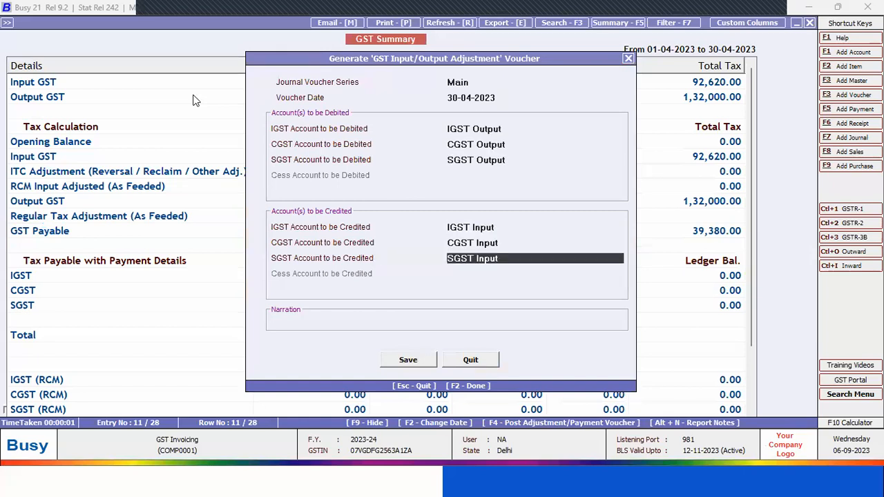
key("Return")
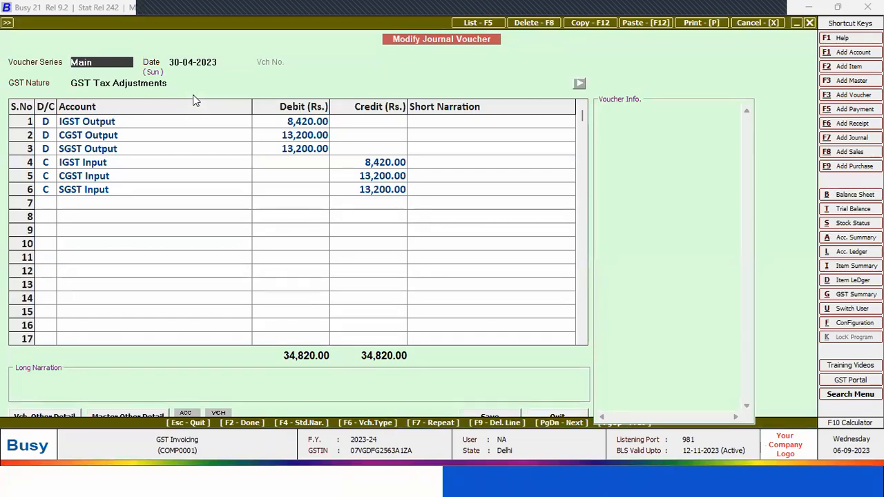
key("Escape")
key("Escape")
Open the Cross Adjustment voucher dated 30-04-2023, review its IGST Output debit and CGST/SGST Input credits, and return to GST Summary
key("F4")
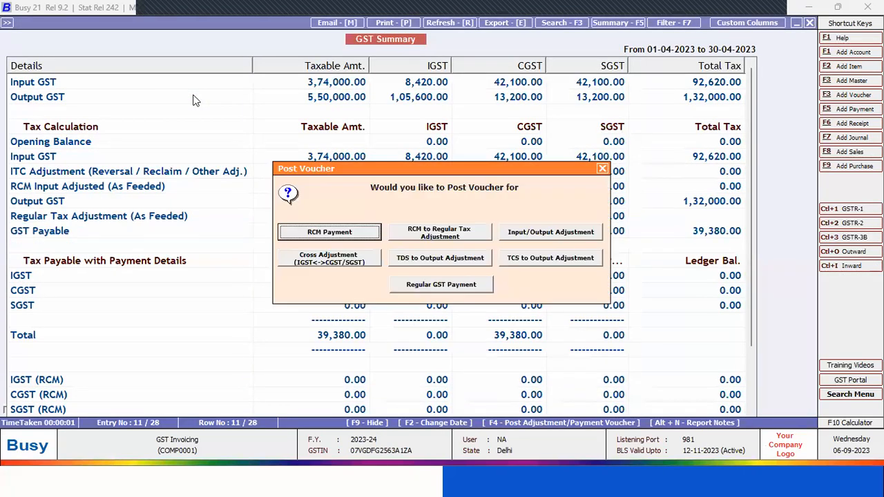
key("Tab")
key("Tab")
key("Tab")
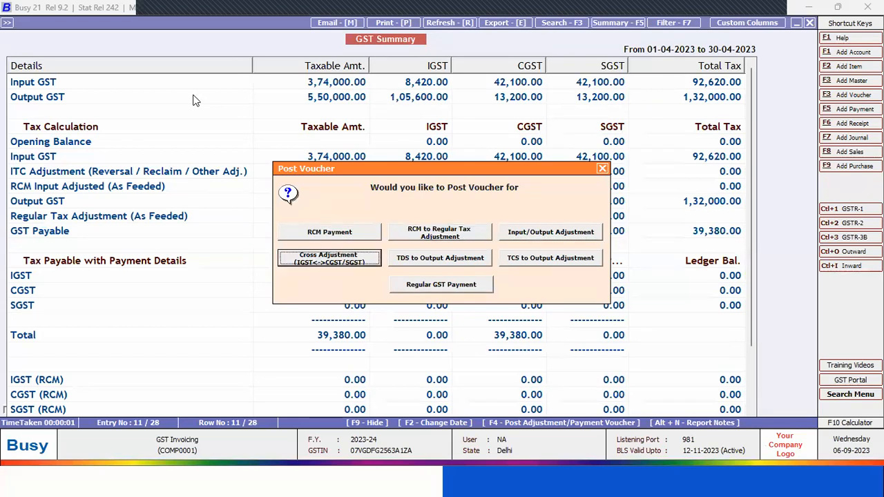
key("Return")
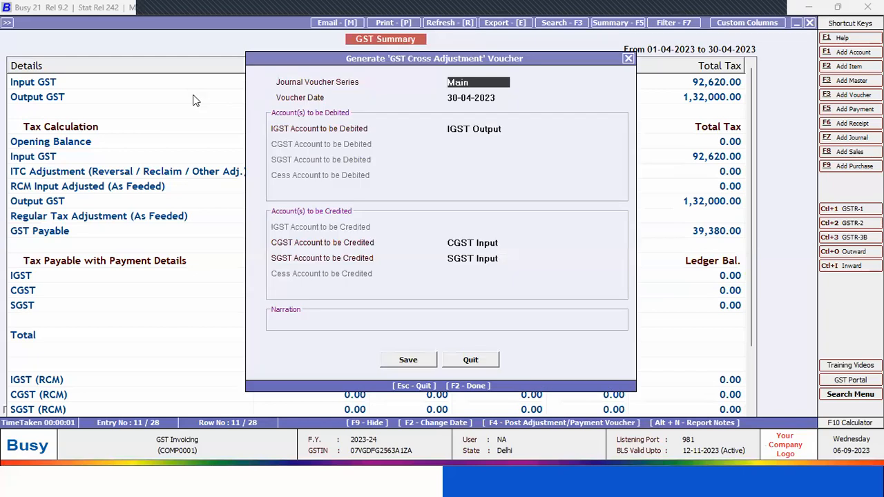
key("Return")
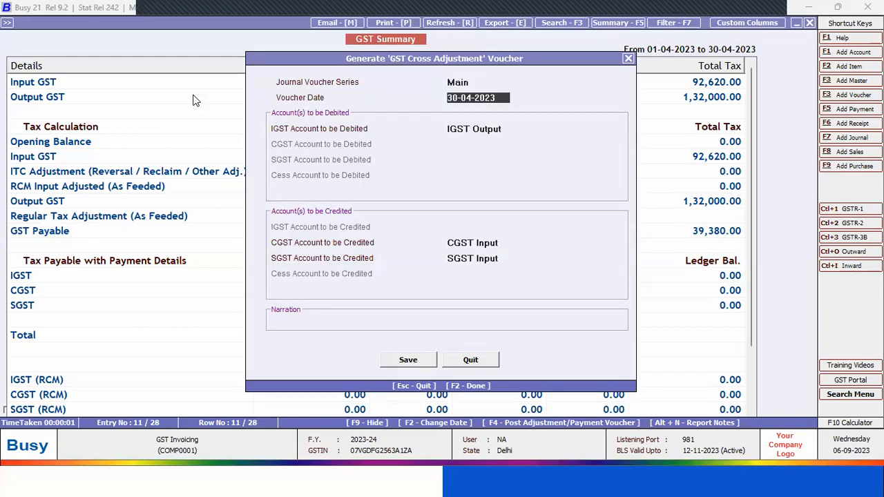
key("Return")
key("Return")
key("Return")
key("Return")
key("Return")
key("Return")
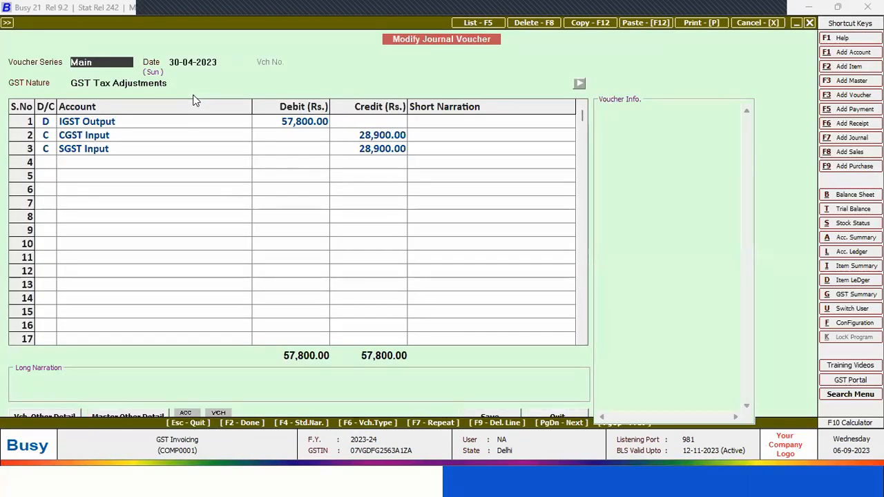
key("Escape")
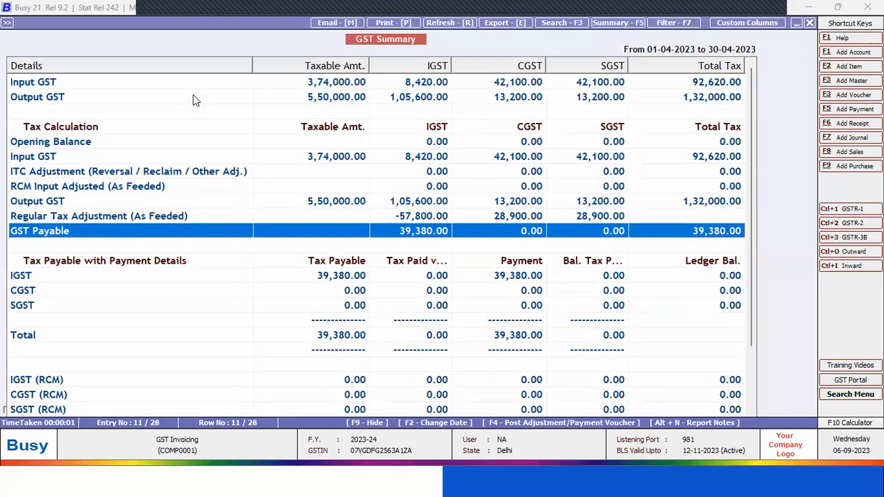
Open the Regular GST Payment journal voucher dated 30-04-2023, review its IGST Output and Cash lines, and exit to the GST report list
key("F4")
key("Tab")
key("Tab")
key("Tab")
key("Tab")
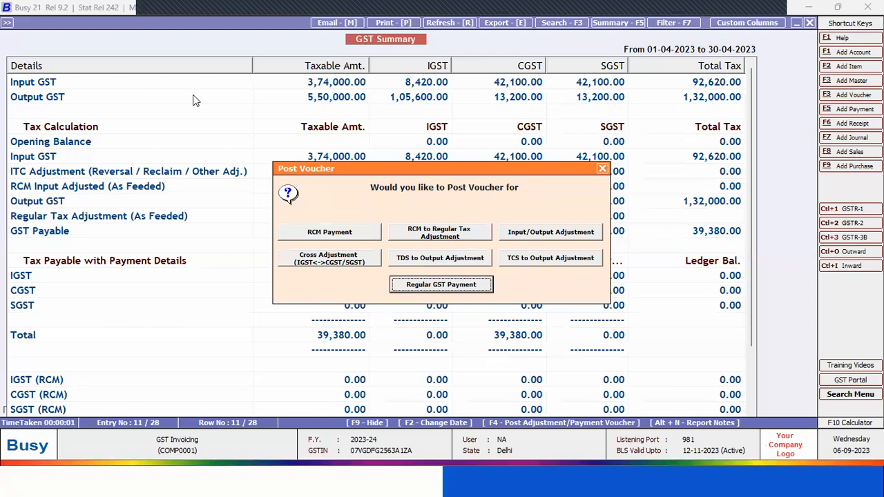
key("Return")
key("Return")
key("Return")
key("Return")
key("Return")
key("Return")
key("Return")
key("Return")
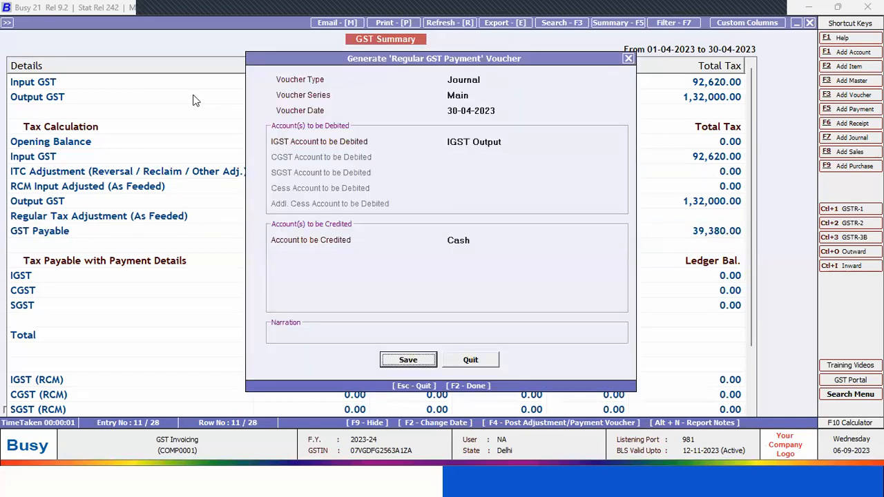
key("Escape")
key("Return")
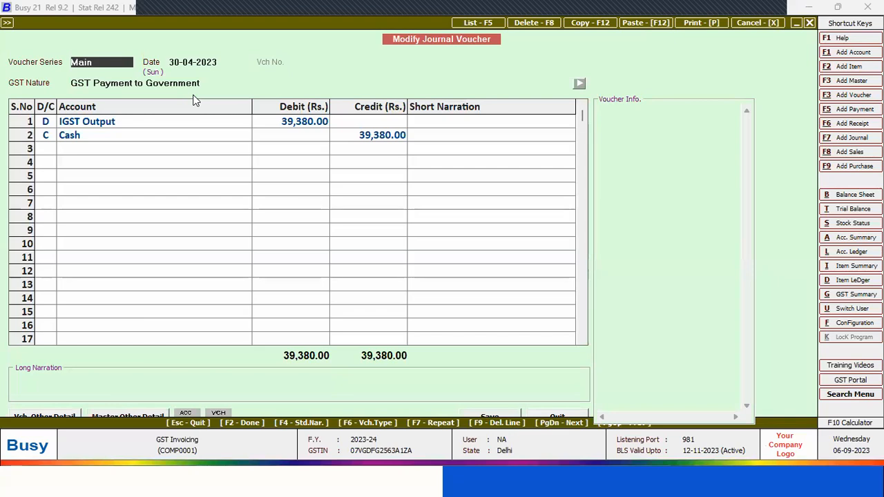
key("Escape")
key("Escape")
key("Escape")
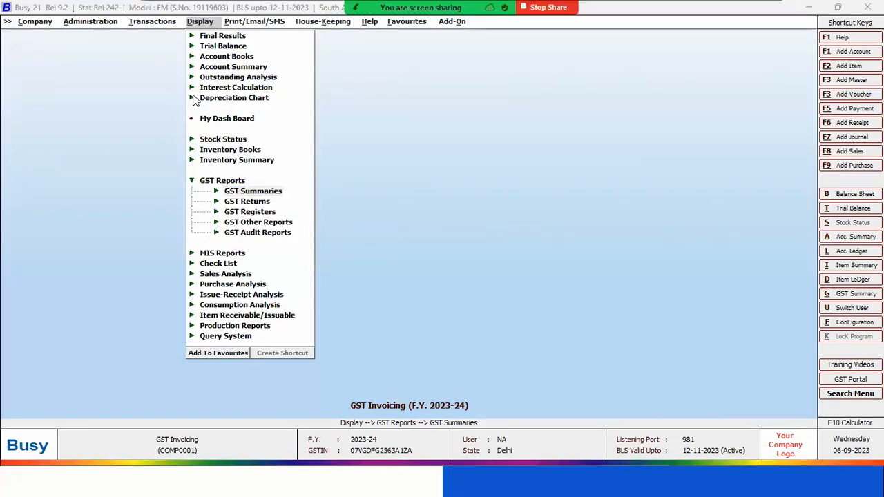
Switch to the PowerPoint slide show, advance to the GST Returns slide, and switch back to Busy
key("alt+Tab")
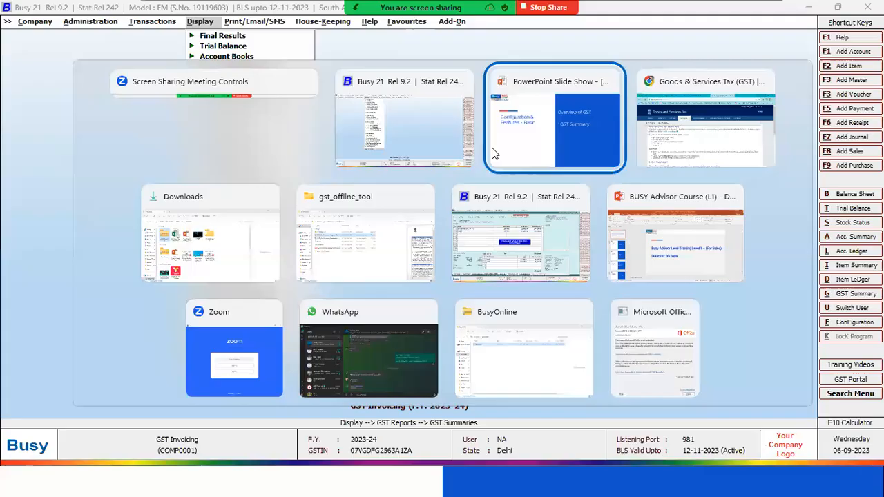
left_click(486, 114)
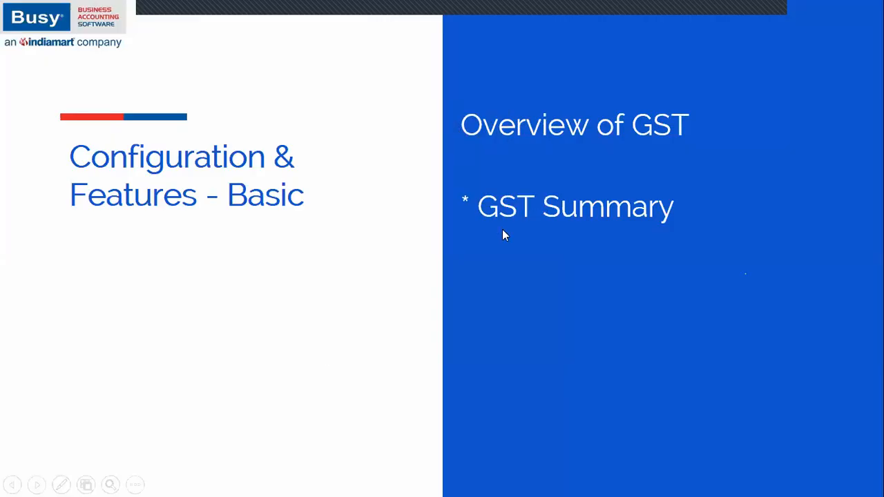
left_click(552, 315)
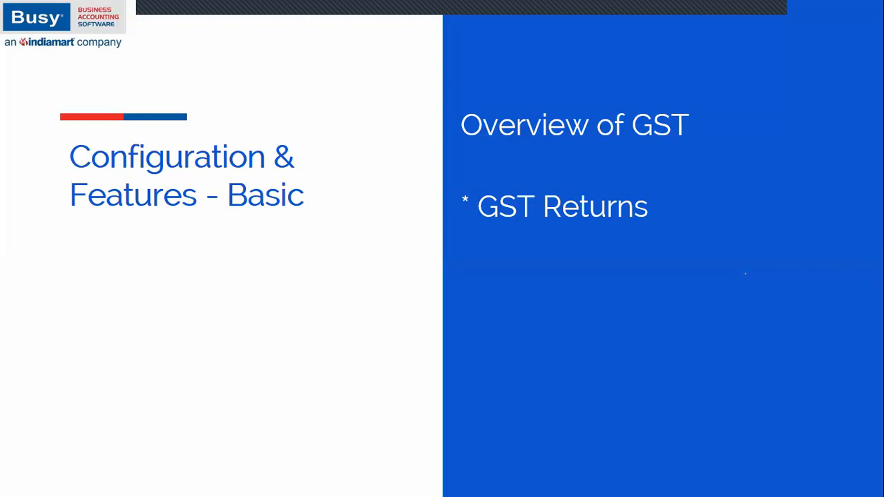
key("alt+Tab")
key("alt+Tab")
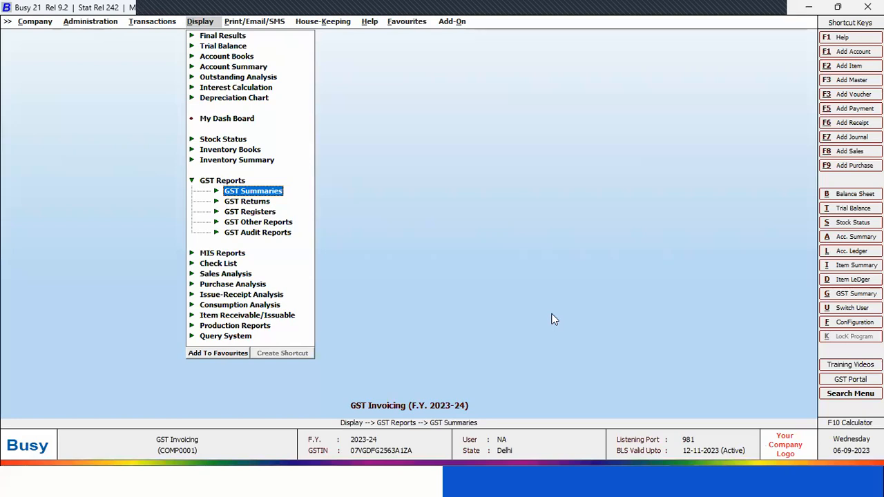
Expand the GST Returns reports and look through the available returns down to GSTR-9 (Annual Return)
key("Down")
key("Return")
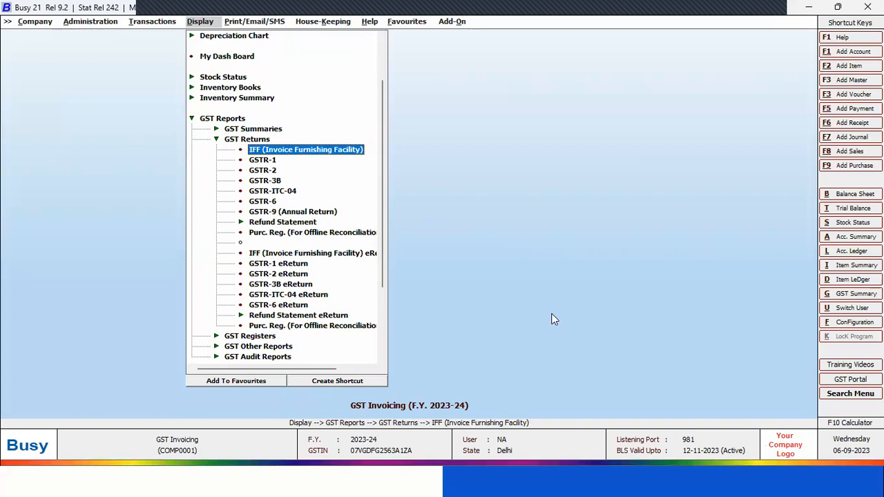
key("Down")
key("Down")
key("Down")
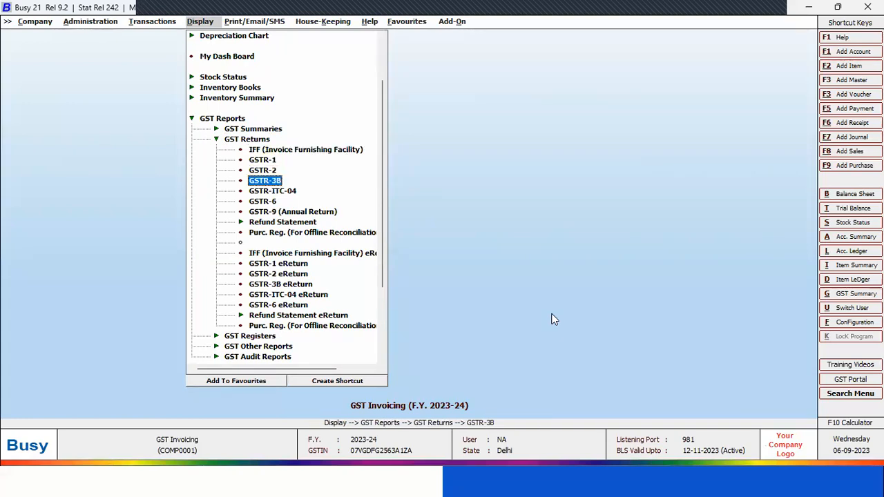
key("Down")
key("Down")
key("Down")
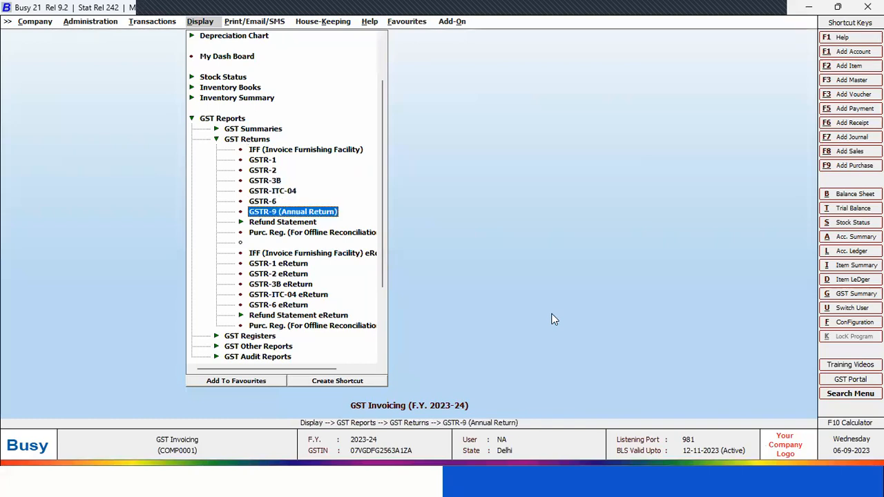
key("Up")
key("Up")
key("Up")
key("Up")
key("Up")
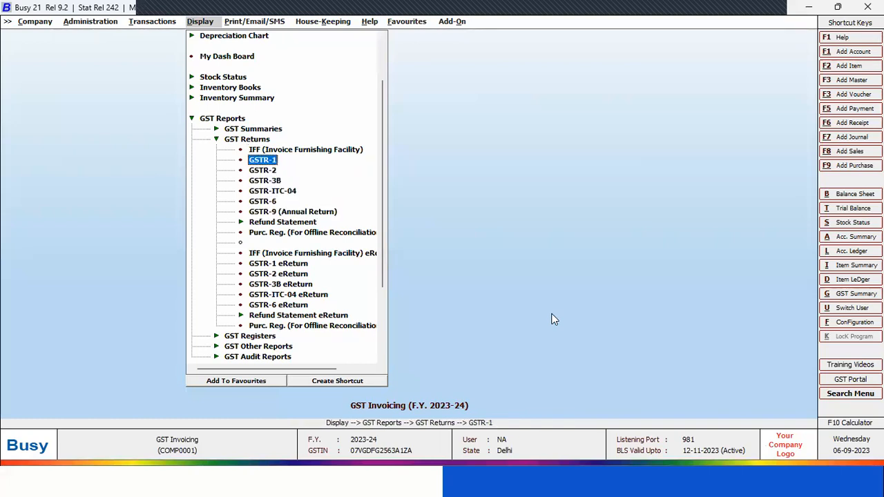
Generate the GSTR-1 report for 01-04-2023 to 30-04-2023 with accounts shown by Name
key("Down")
key("Down")
key("Up")
key("Up")
key("Return")
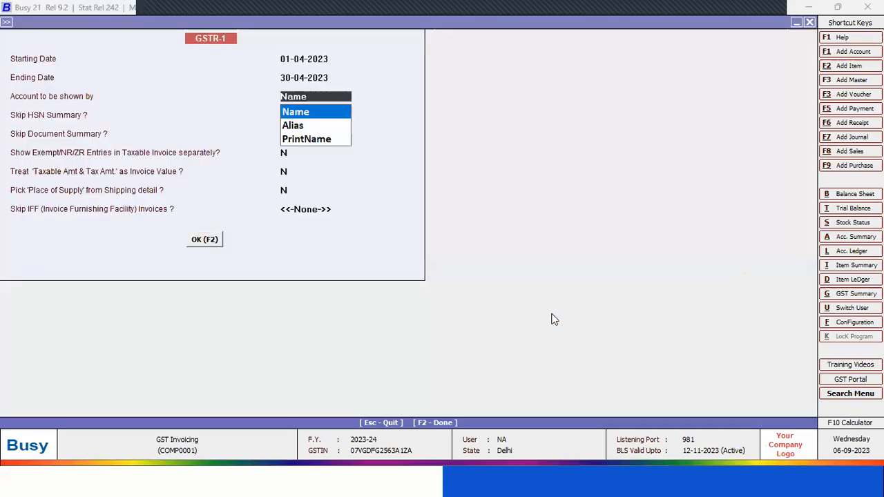
key("F2")
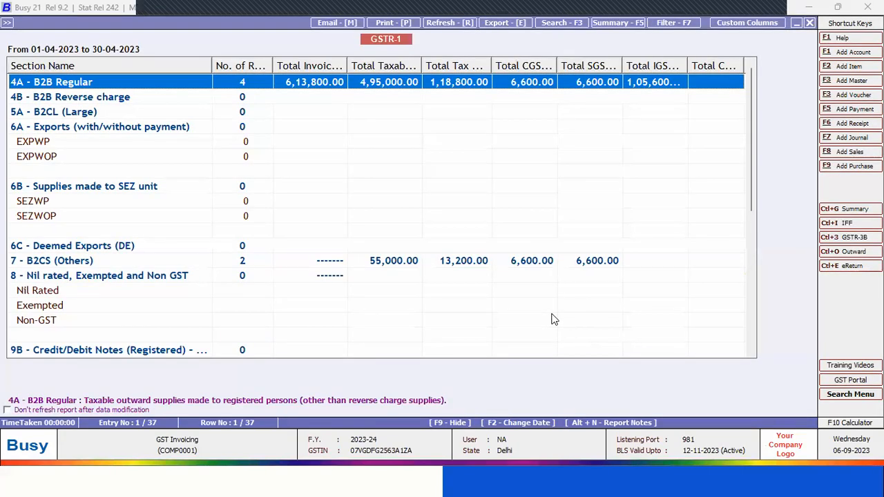
Examine the GSTR-1 sections from B2B Regular down to Total Tax Liability, and close the report
key("Down")
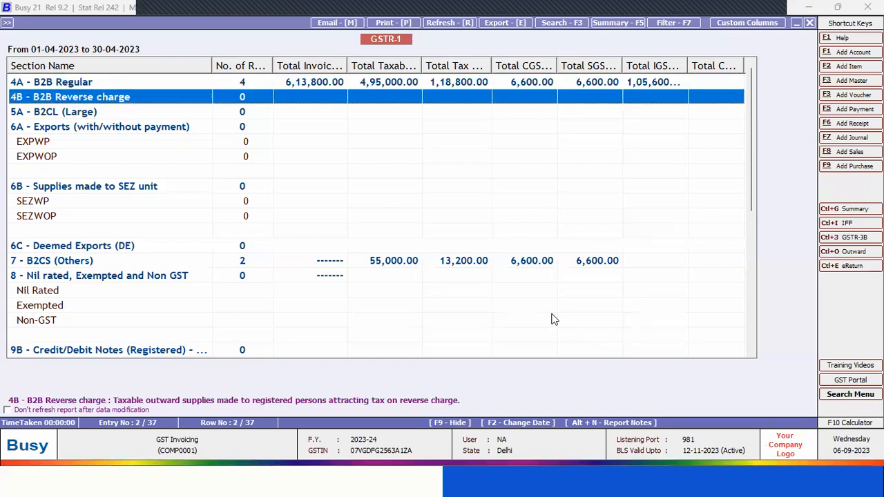
key("Down")
key("Down")
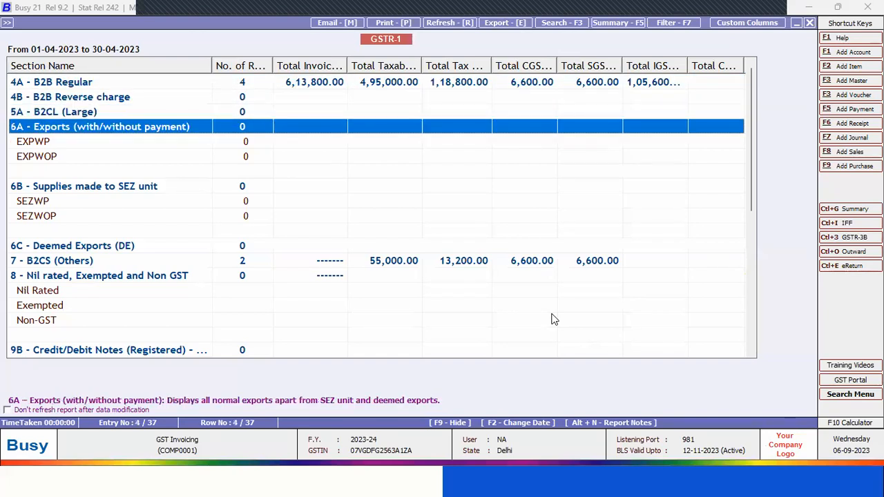
key("Down")
key("Down")
key("Down")
key("Down")
key("Down")
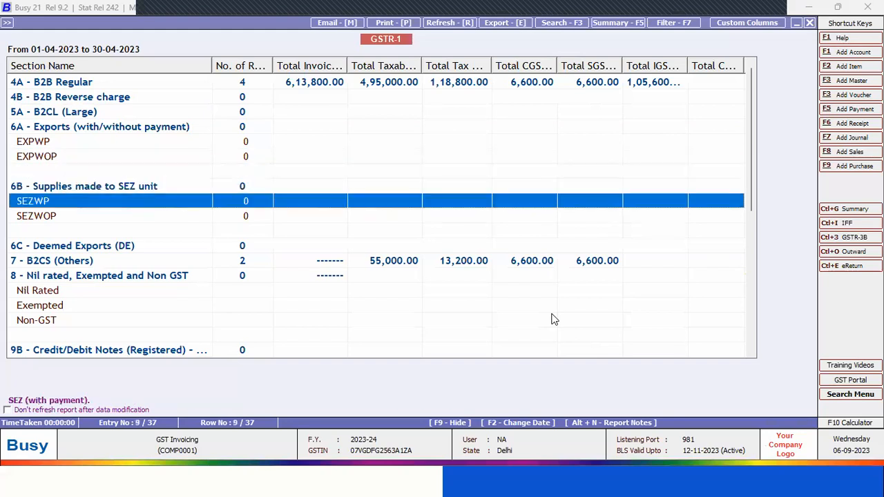
key("Down")
key("Down")
key("Down")
key("Down")
key("Down")
key("Down")
key("Down")
key("Down")
key("Down")
key("Down")
key("Down")
key("Down")
key("Down")
key("Down")
key("Down")
key("Down")
key("Down")
key("Down")
key("Down")
key("Down")
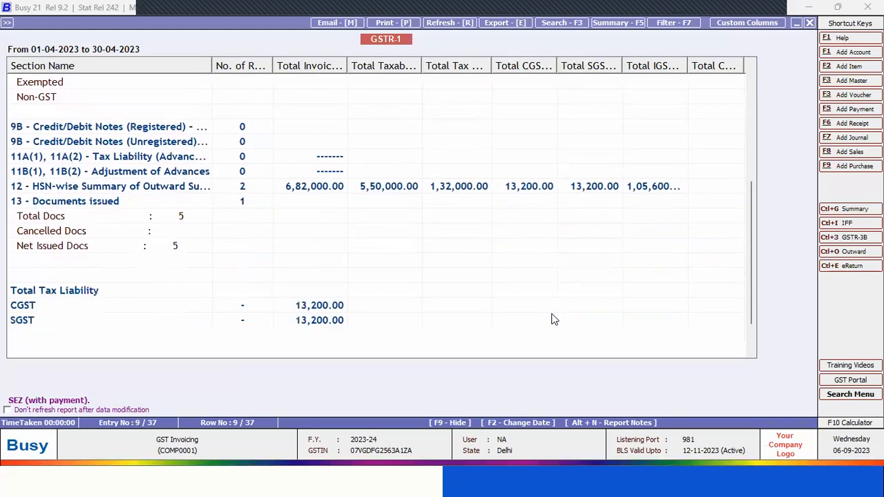
key("Up")
key("Up")
key("Up")
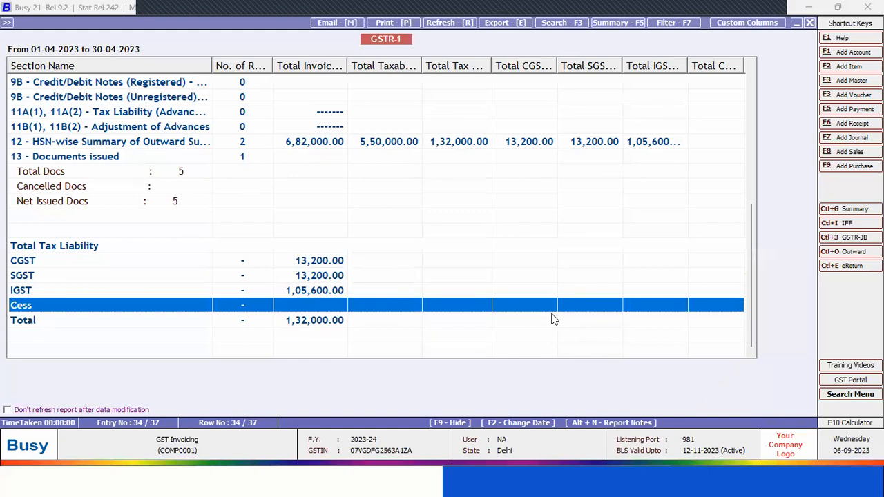
key("Escape")
key("Escape")
key("Escape")
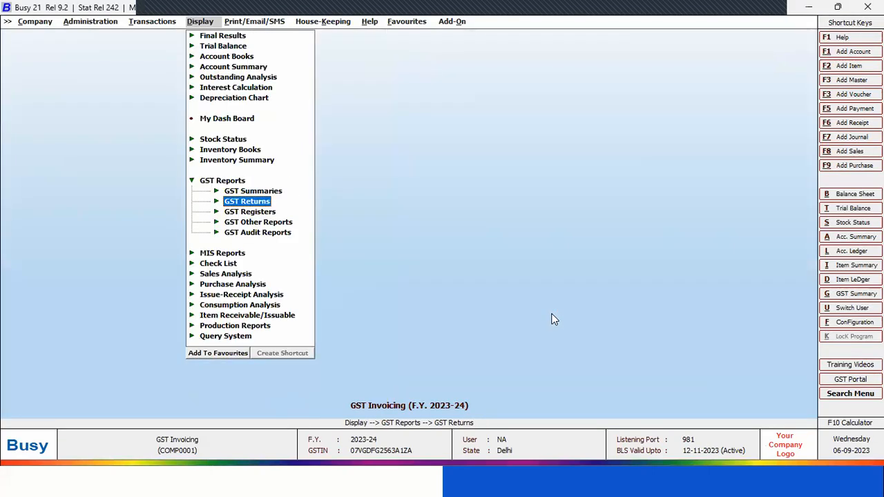
Generate the GSTR-2 report for 01-04-2023 to 30-04-2023 by voucher date with accounts shown by Name, review its inward supplies, and close it
key("Return")
key("Down")
key("Down")
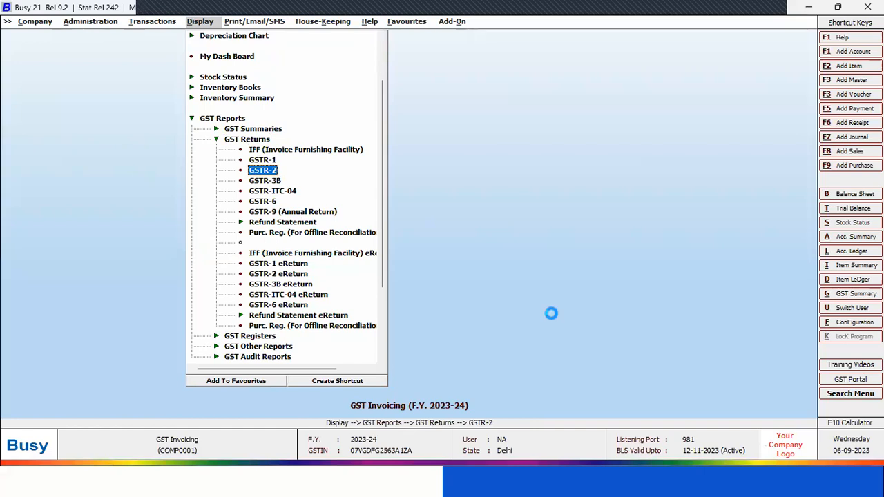
key("Return")
key("Return")
key("Return")
key("Return")
key("Return")
key("Return")
key("Return")
key("Return")
key("Return")
key("Return")
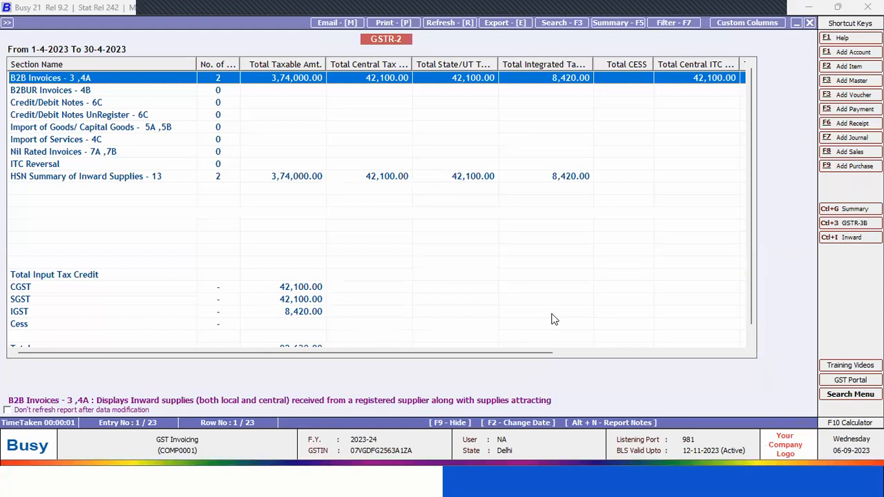
key("Escape")
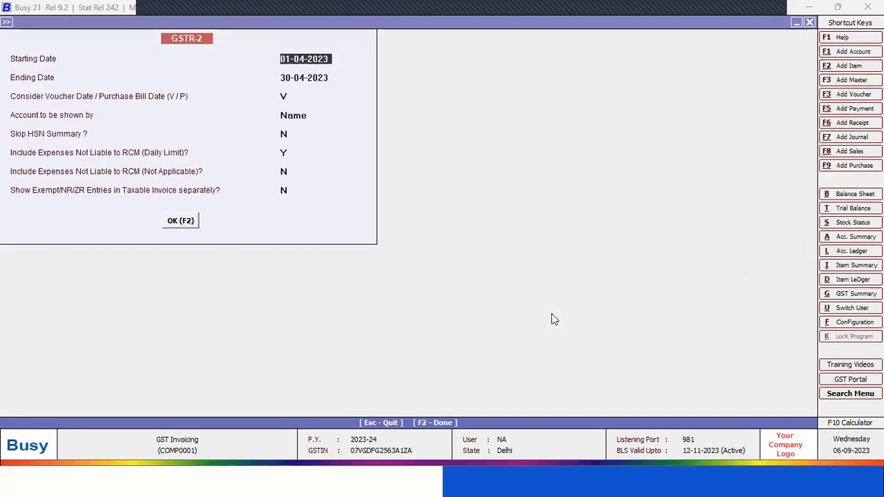
key("Escape")
Generate the FORM GSTR-3B report for 01-04-2023 to 30-04-2023, keeping the default report options
key("Down")
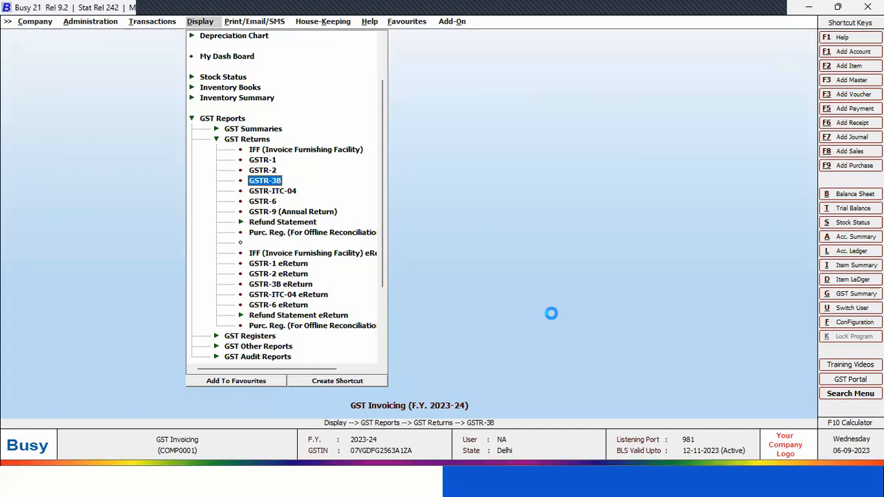
key("Return")
key("Return")
key("Return")
key("Return")
key("Return")
key("Return")
key("Return")
key("Return")
key("Return")
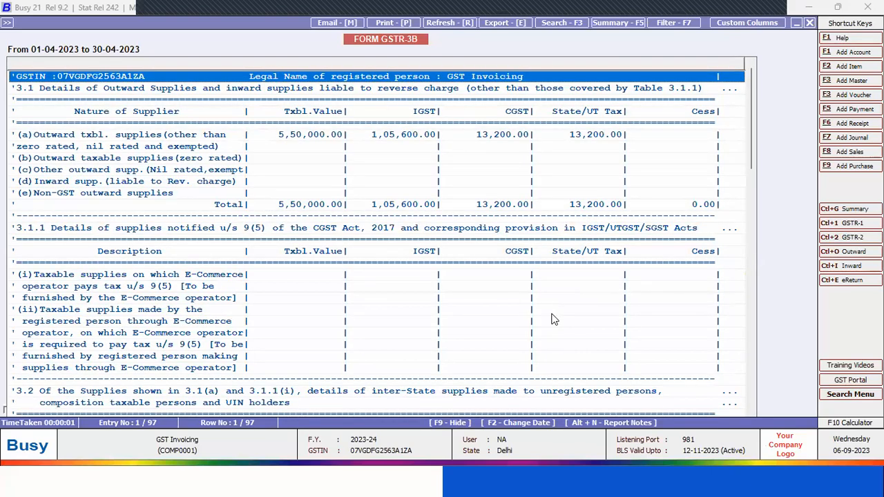
Examine the FORM GSTR-3B sections from 3.1 Outward Supplies through 6.1 Payment of tax to 6.2 TDS/TCS Credit, and close the report
key("Down")
key("Down")
key("Down")
key("Down")
key("Down")
key("Down")
key("Down")
key("Down")
key("Down")
key("Down")
key("Down")
key("Down")
key("Down")
key("Down")
key("Down")
key("Down")
key("Down")
key("Down")
key("Down")
key("Down")
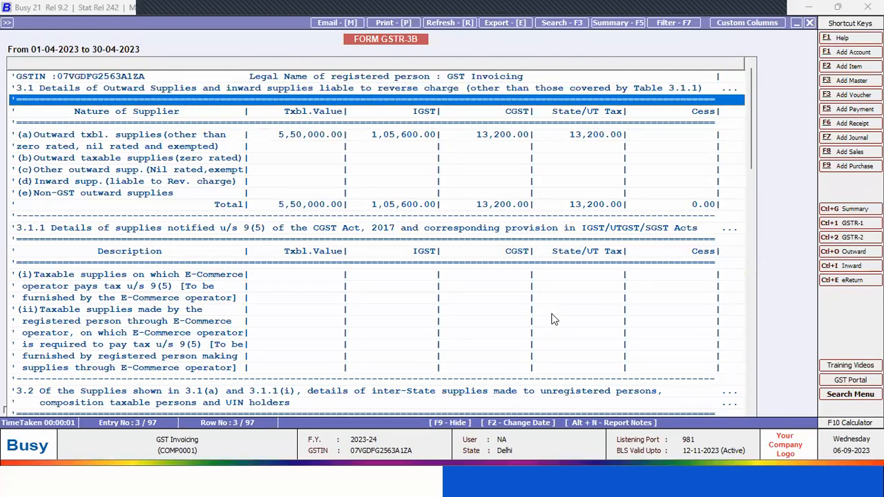
key("Down")
key("Down")
key("Down")
key("Down")
key("Down")
key("Down")
key("Down")
key("Down")
key("Down")
key("Down")
key("Down")
key("Down")
key("Down")
key("Down")
key("Down")
key("Down")
key("Down")
key("Down")
key("Down")
key("Down")
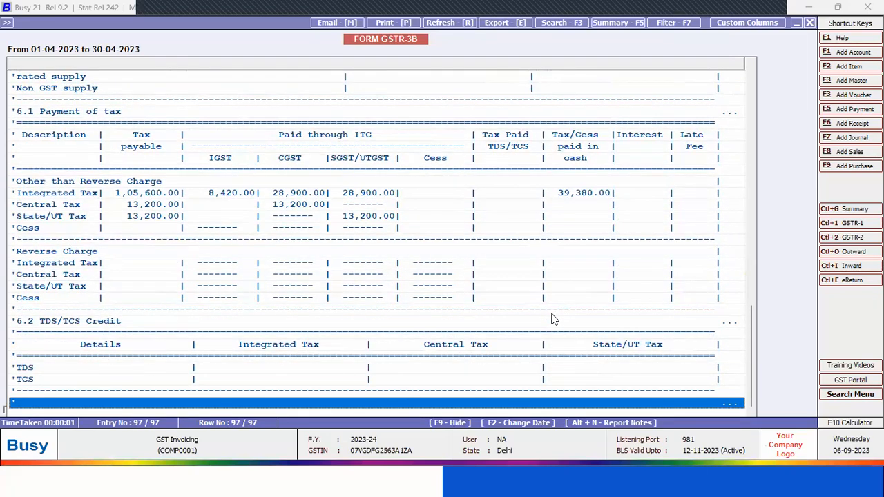
key("Up")
key("Up")
key("Up")
key("Up")
key("Up")
key("Up")
key("Up")
key("Up")
key("Up")
key("Up")
key("Up")
key("Up")
key("Up")
key("Up")
key("Up")
key("Up")
key("Up")
key("Up")
key("Up")
key("Up")
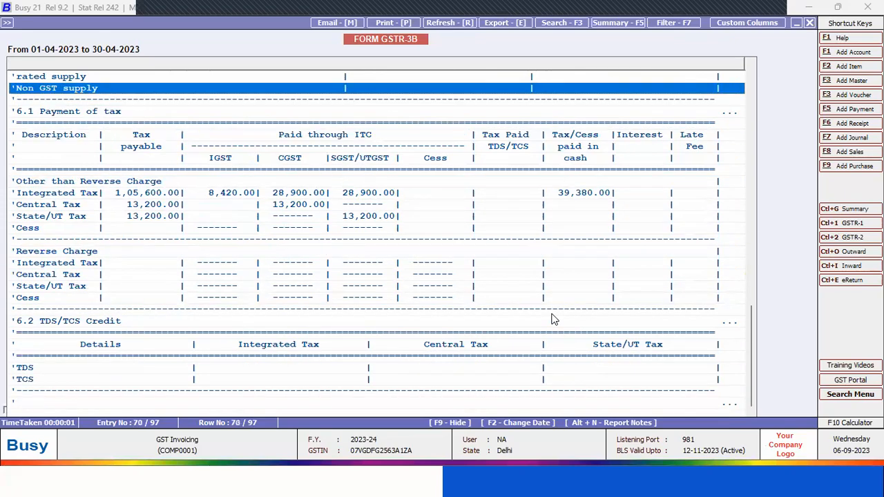
key("Up")
key("Up")
key("Up")
key("Up")
key("Up")
key("Up")
key("Up")
key("Up")
key("Up")
key("Up")
key("Up")
key("Up")
key("Up")
key("Up")
key("Up")
key("Up")
key("Up")
key("Up")
key("Up")
key("Up")
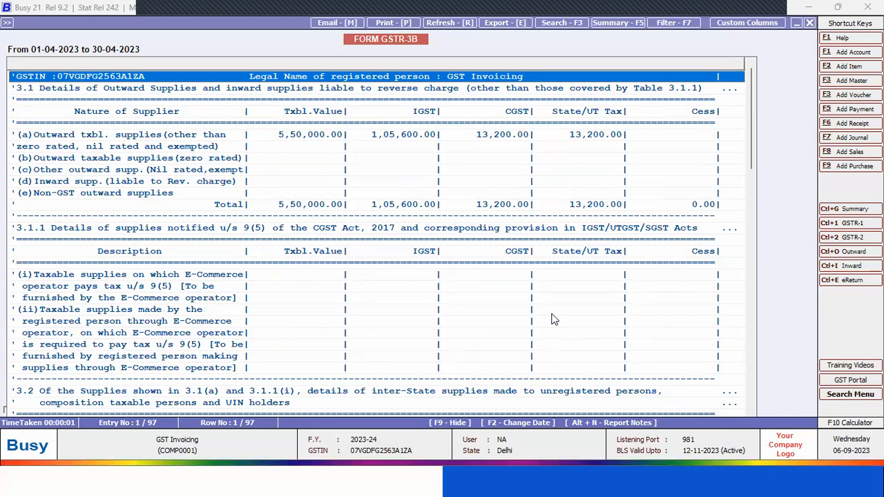
key("Escape")
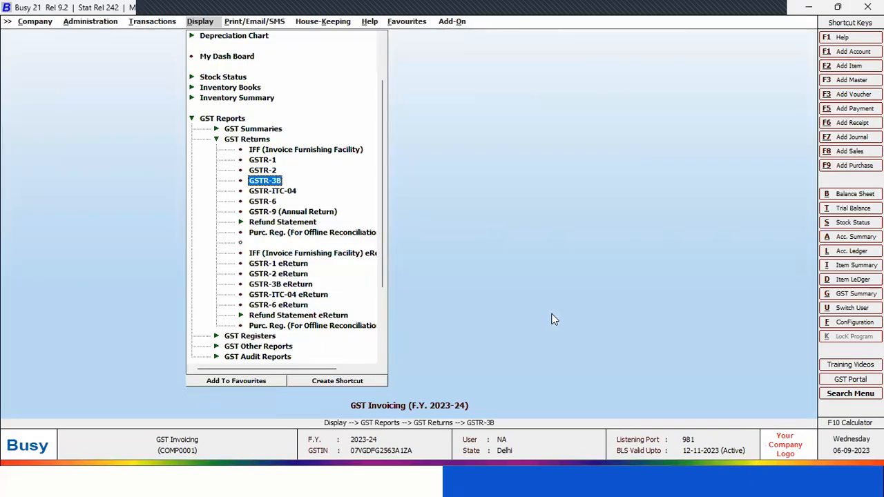
key("alt+Tab")
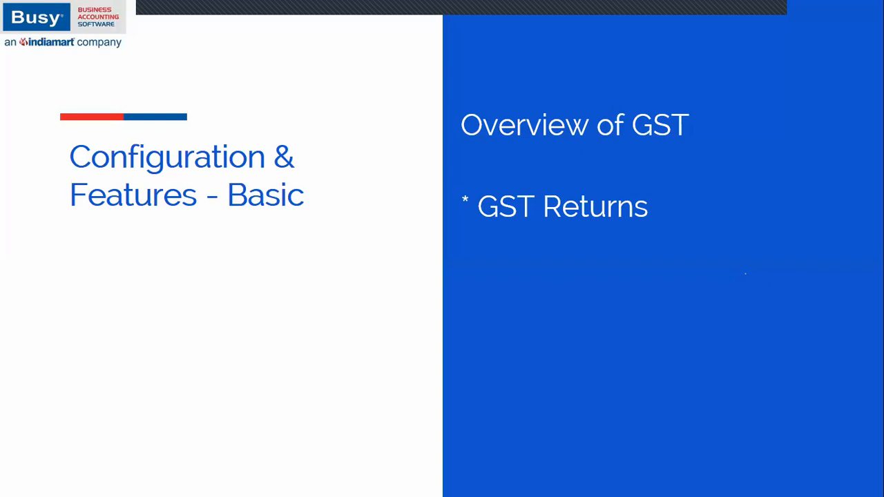
key("Right")
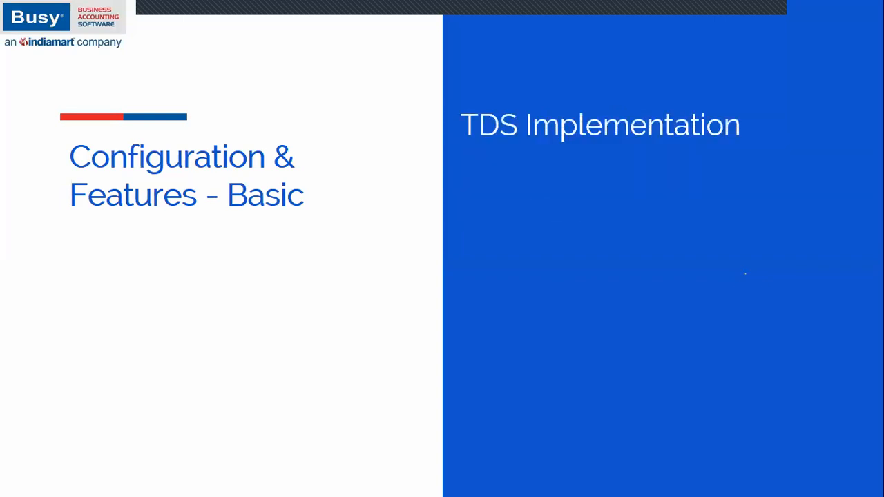
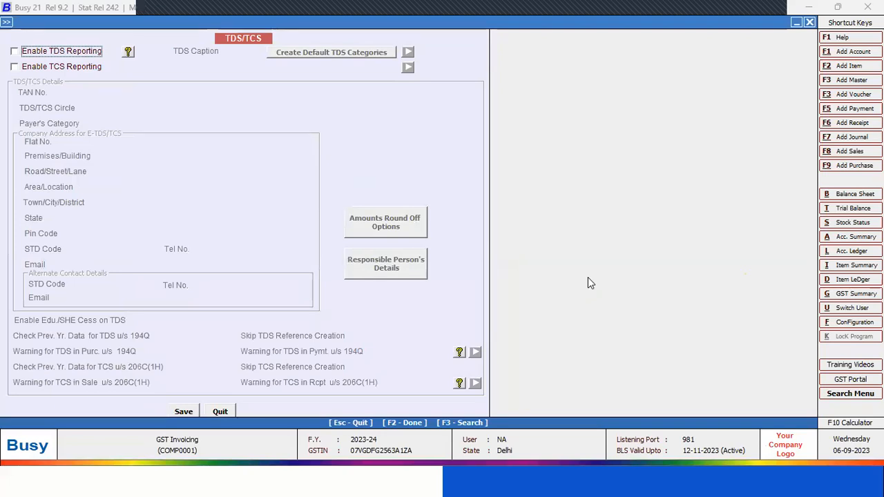
Enable TDS Reporting in the TDS/TCS configuration with TDS as the caption, and save it
left_click(97, 55)
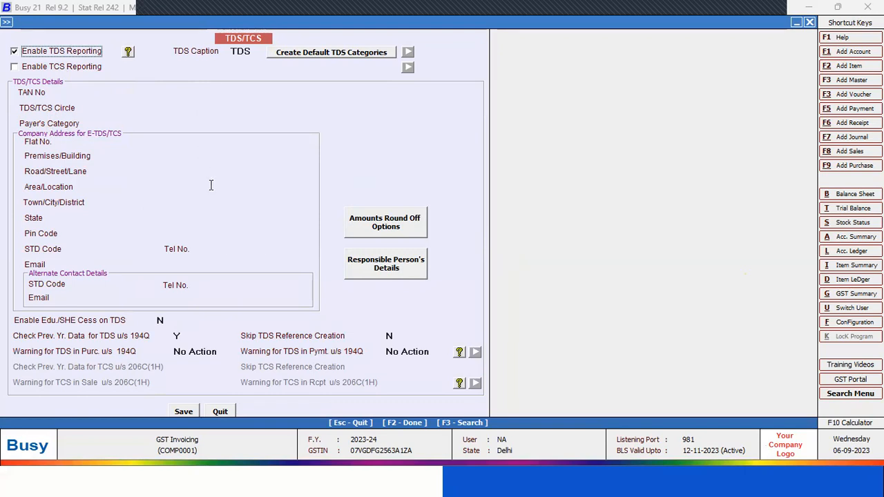
left_click(191, 410)
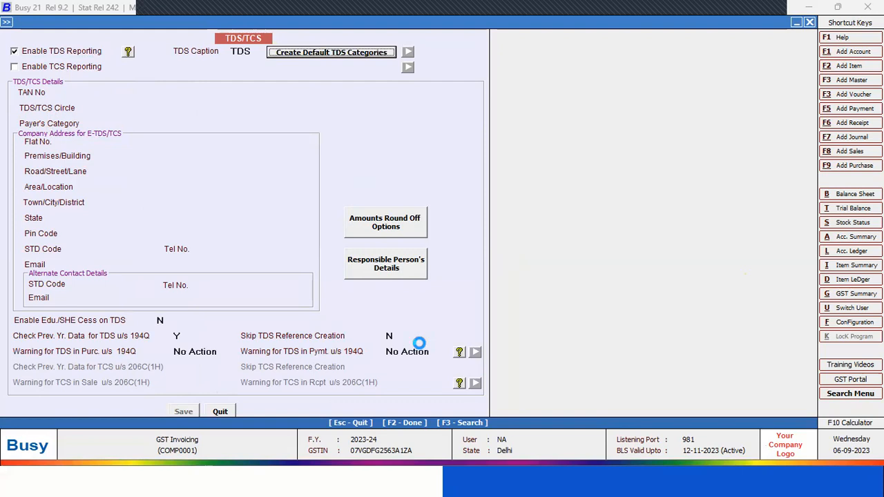
key("Escape")
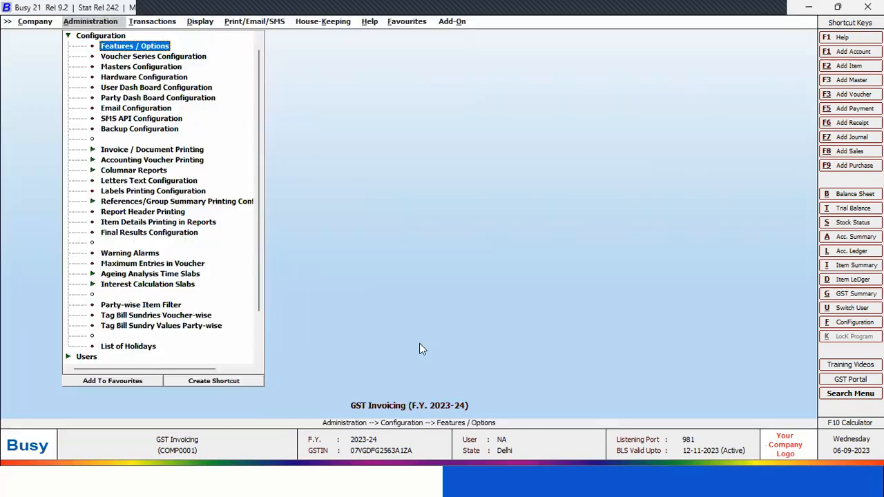
Open the list of TDS Category masters
key("Escape")
key("Up")
key("Return")
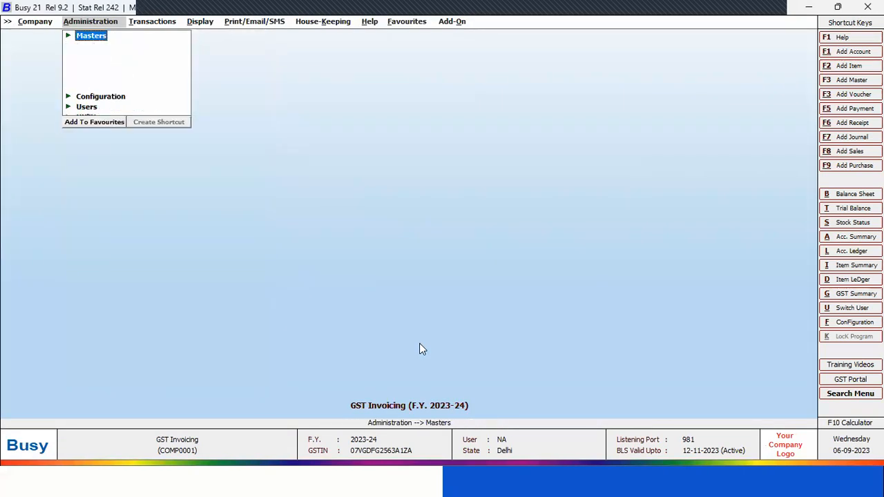
key("Down")
key("Down")
key("Down")
key("Down")
key("Down")
key("Down")
key("Down")
key("Down")
key("Down")
key("Down")
key("Down")
key("Down")
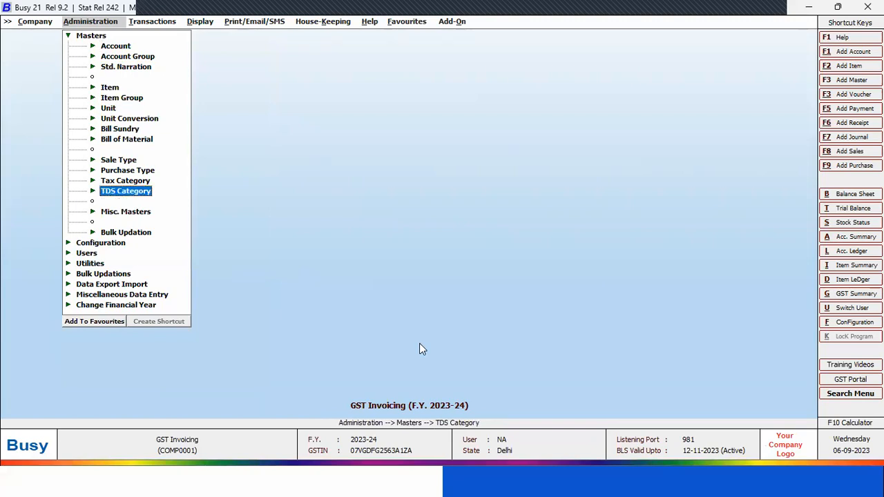
key("Return")
key("Down")
key("Down")
key("Return")
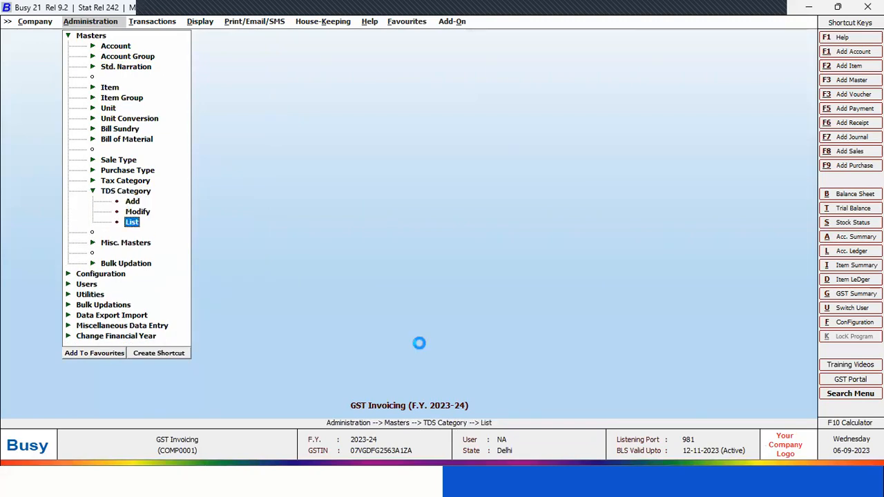
key("Return")
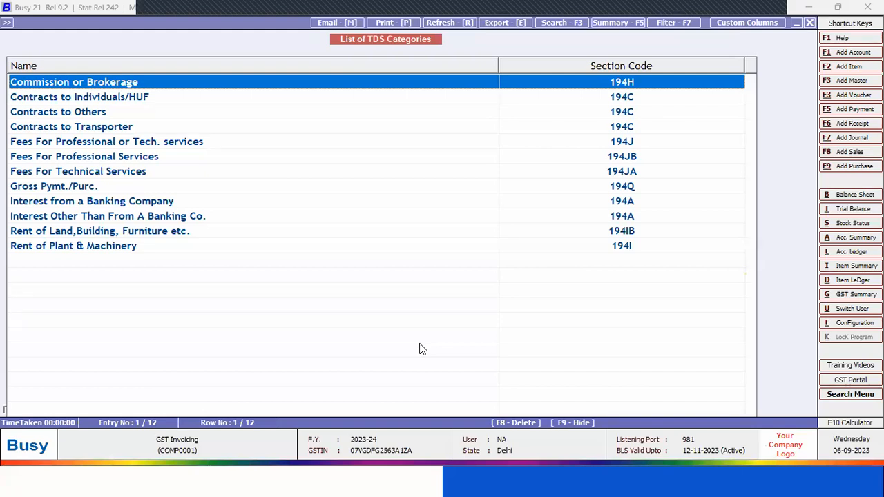
Examine the TDS categories with their section codes and the Gross Pymt./Purc. rates, and close the list
key("Down")
key("Down")
key("Down")
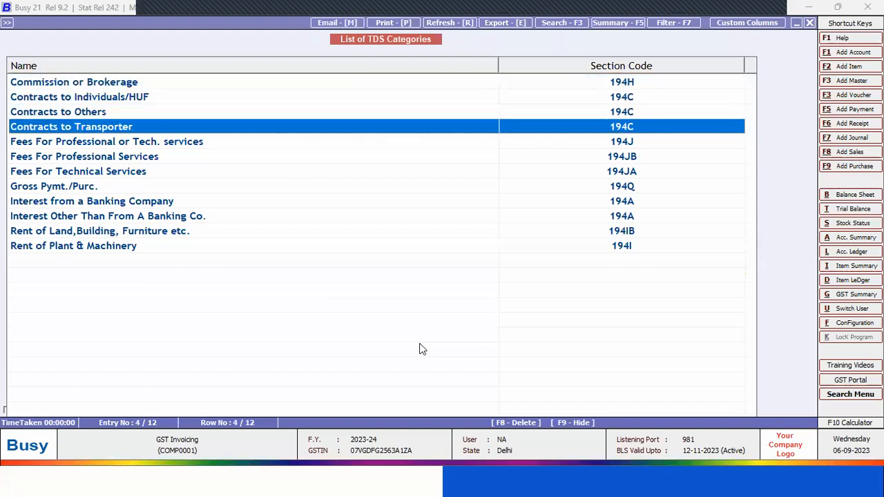
key("Up")
key("Up")
key("Up")
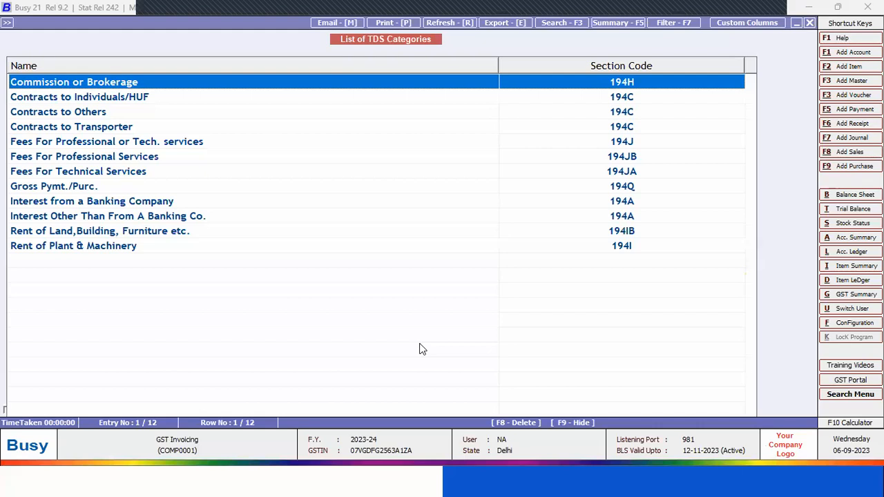
key("Down")
key("Down")
key("Down")
key("Down")
key("Down")
key("Down")
key("Down")
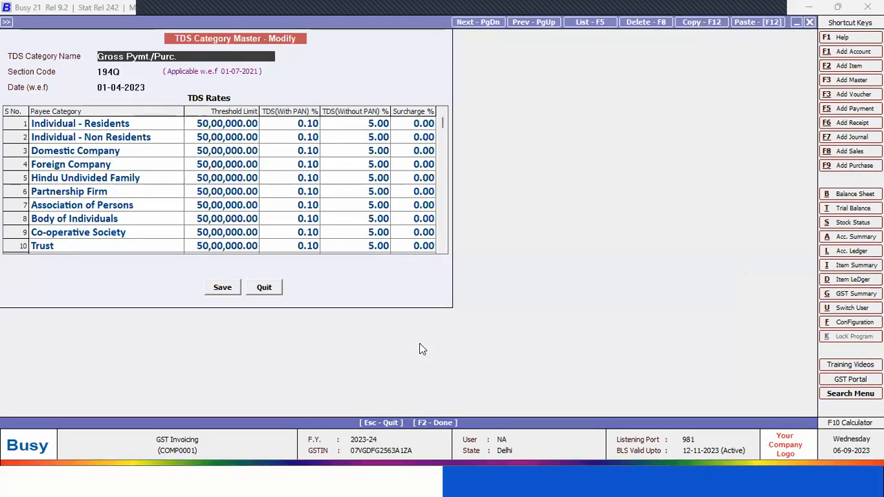
key("Escape")
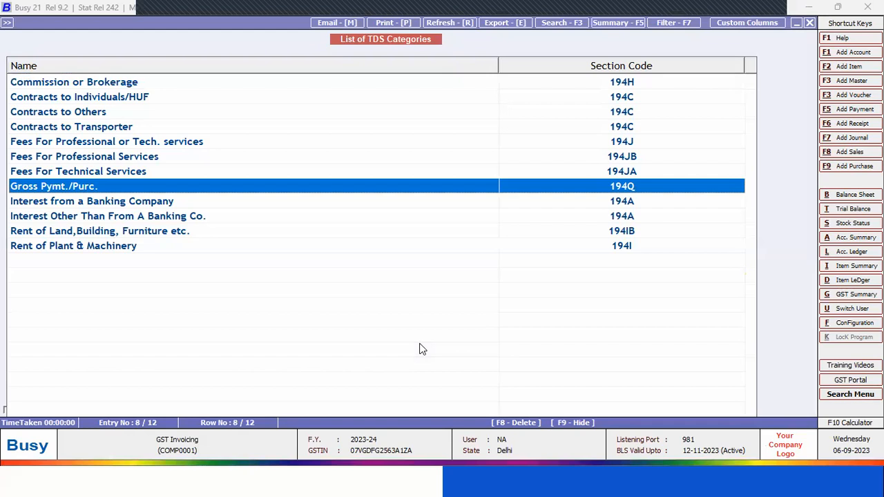
key("Escape")
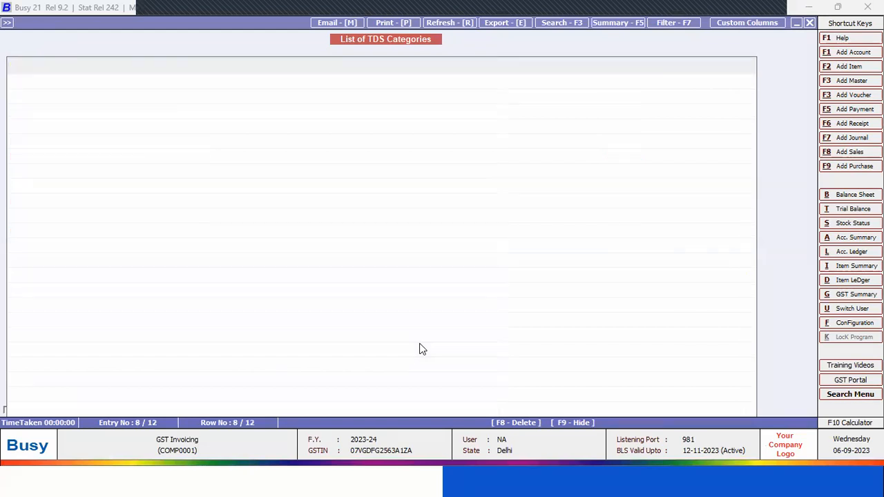
Open the JJ Trading account master for modification
key("Up")
key("Up")
key("Up")
key("Up")
key("Up")
key("Up")
key("Up")
key("Up")
key("Up")
key("Up")
key("Up")
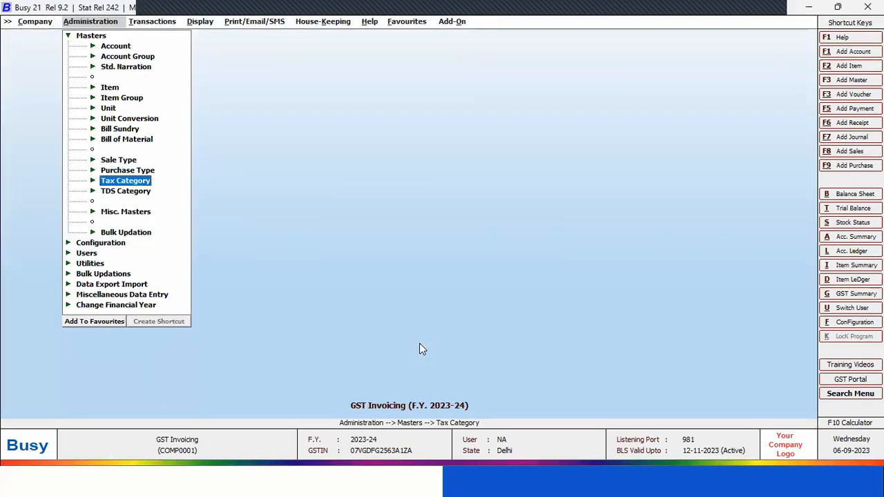
key("Up")
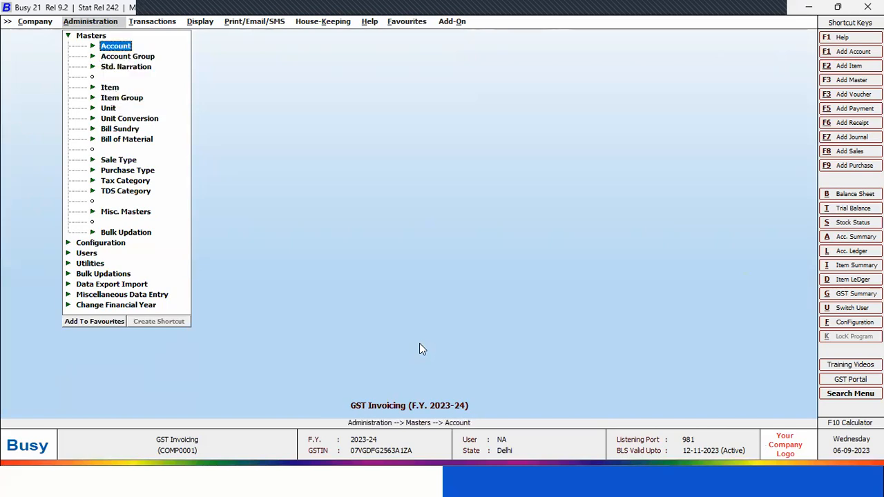
key("Return")
key("Down")
key("Up")
key("Down")
key("Return")
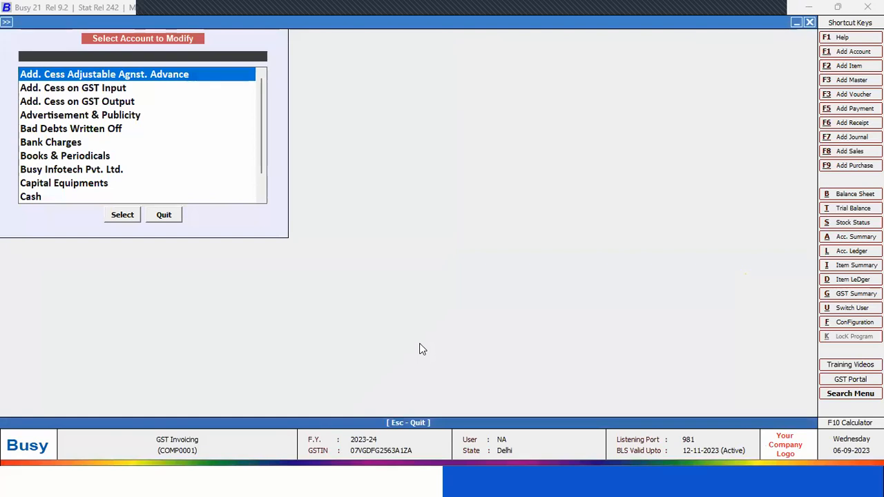
key("Down")
key("Down")
key("Down")
key("Down")
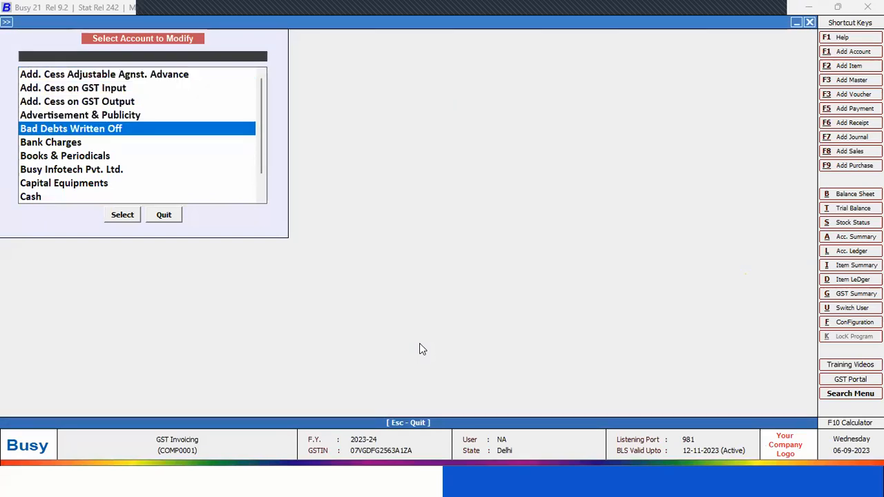
type("j")
key("Return")
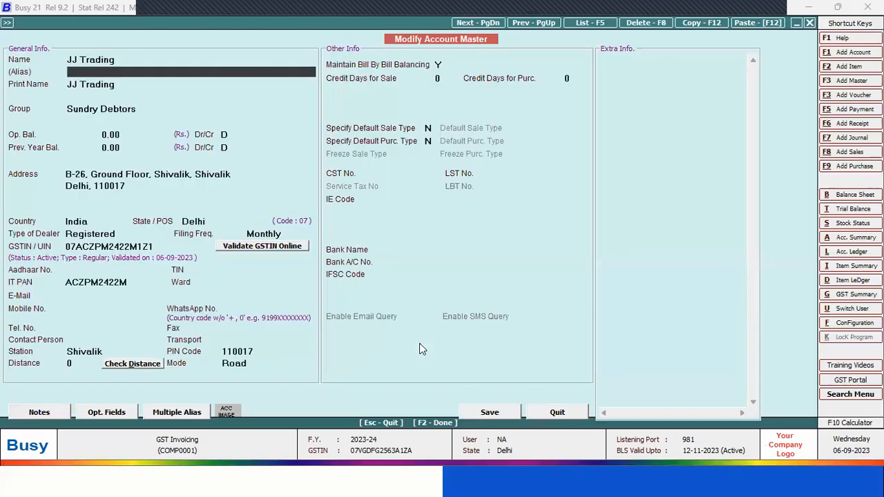
In the TDS/TCS info of JJ Trading, keep TDS on Expense Booking at N and set TDS on Pymt./Purc. u/s 194Q to Applicable from start
key("Return")
key("Return")
key("Return")
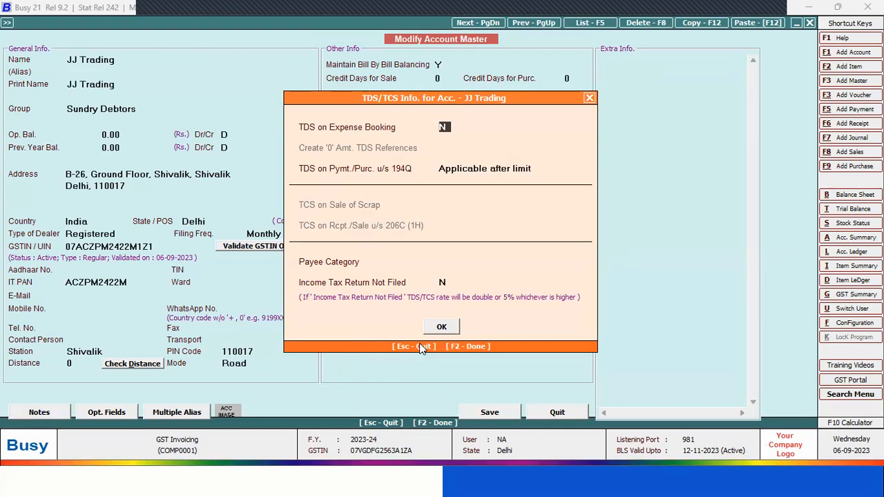
key("Return")
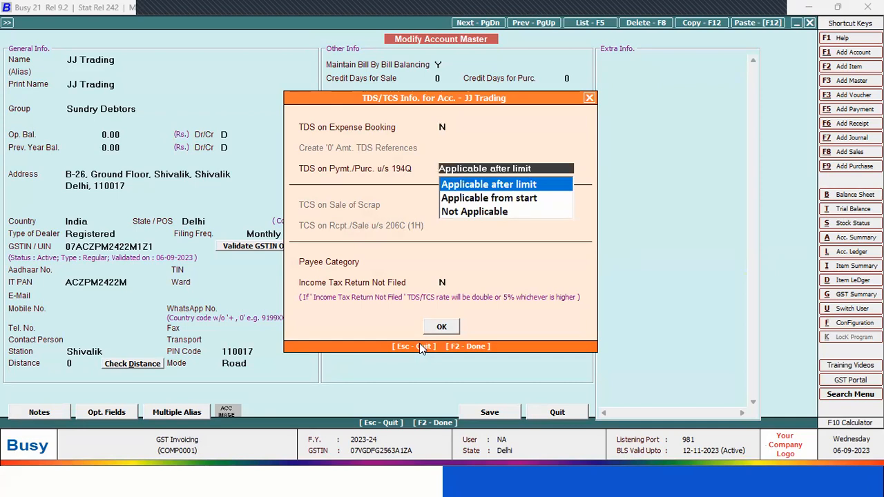
key("Down")
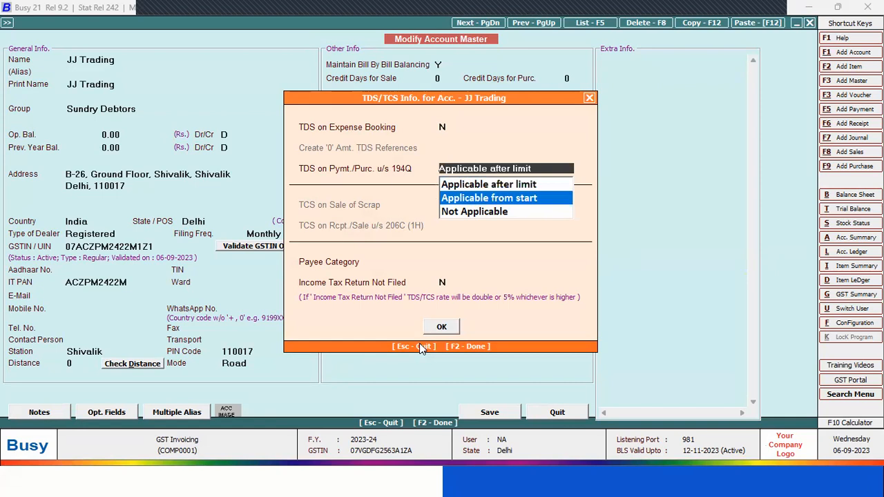
key("Up")
key("Down")
key("Up")
key("Down")
key("Return")
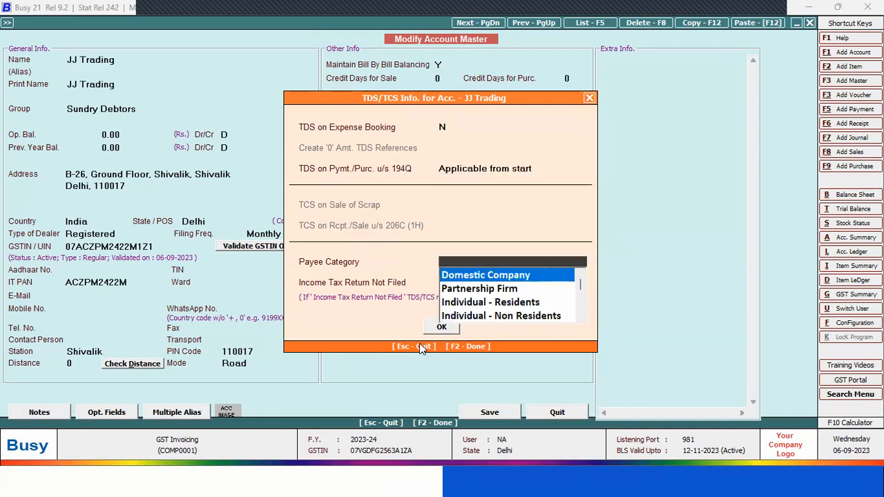
Set the payee category to Domestic Company with Income Tax Return Not Filed as N, and save the JJ Trading account
key("Down")
key("Down")
key("Down")
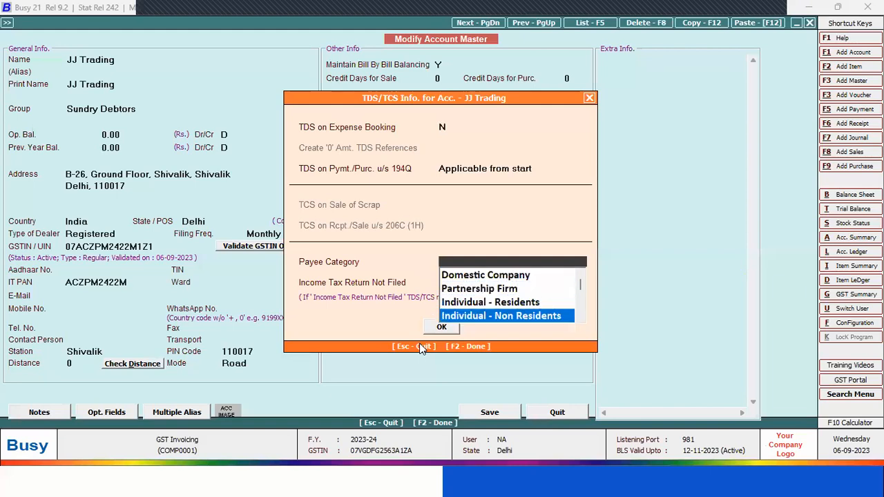
key("Down")
key("Down")
key("Up")
key("Up")
key("Up")
key("Up")
key("Up")
key("Return")
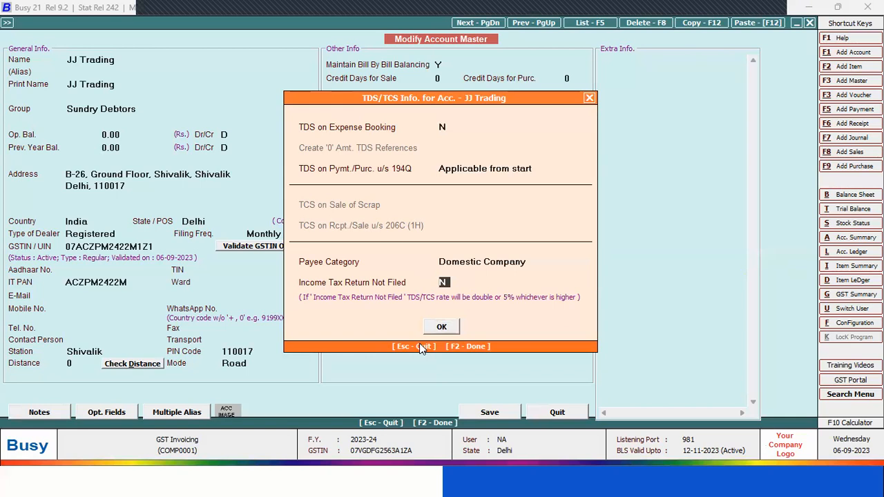
key("Return")
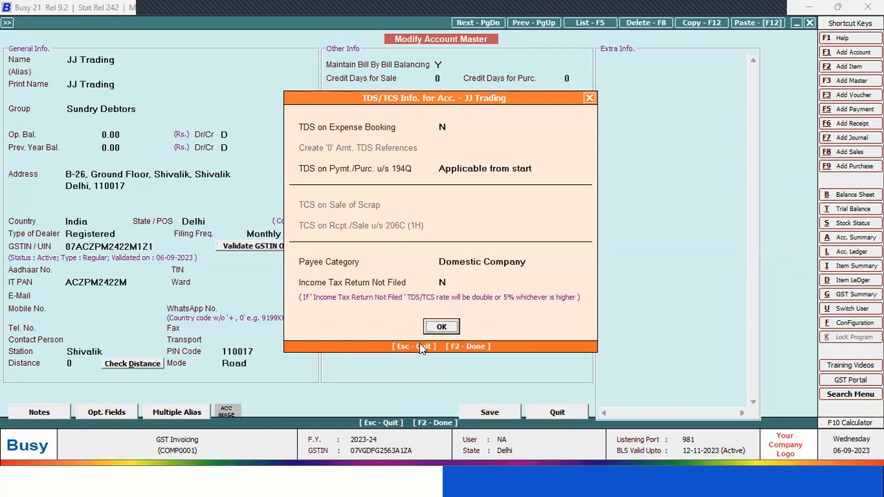
key("Return")
key("Return")
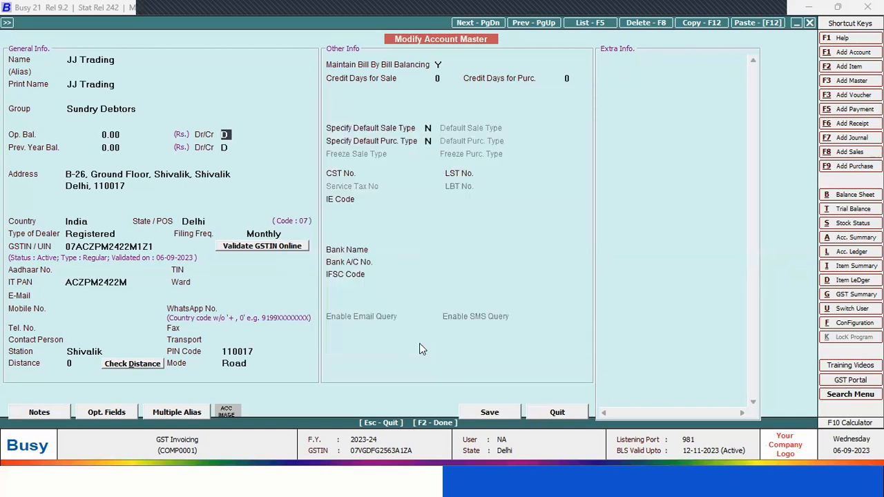
key("F2")
key("Return")
Open the Advertisement & Publicity account master for modification
key("Down")
key("Down")
key("Down")
key("Down")
type("ad")
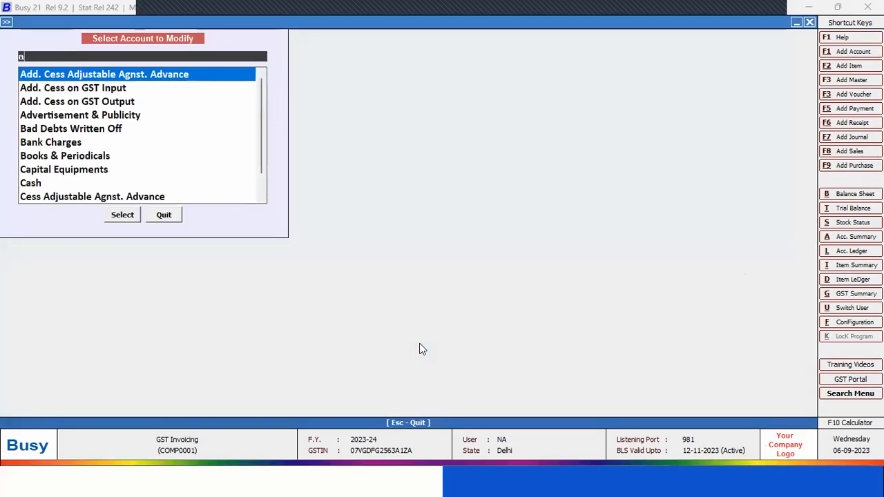
key("Down")
key("Down")
key("Down")
key("Return")
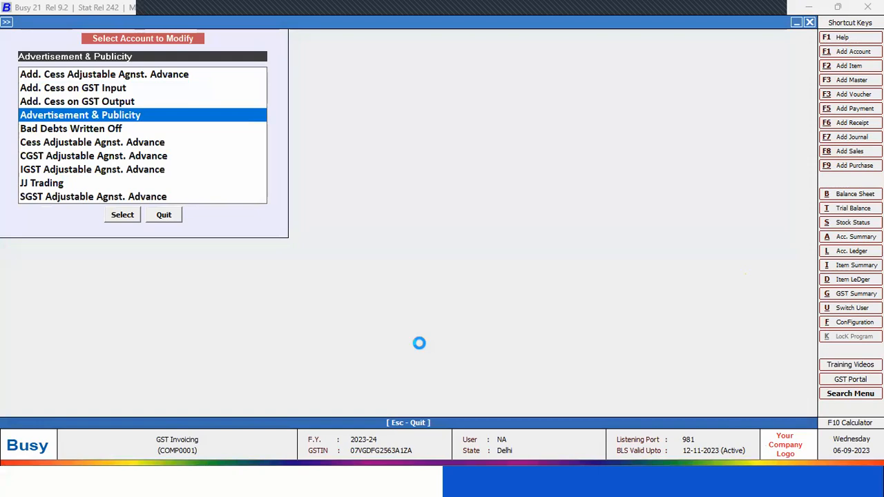
Set TDS on Expense to Y with TDS category Contracts to Others for Advertisement & Publicity, save the account, and close the account selection
key("Return")
key("Return")
key("Return")
key("Return")
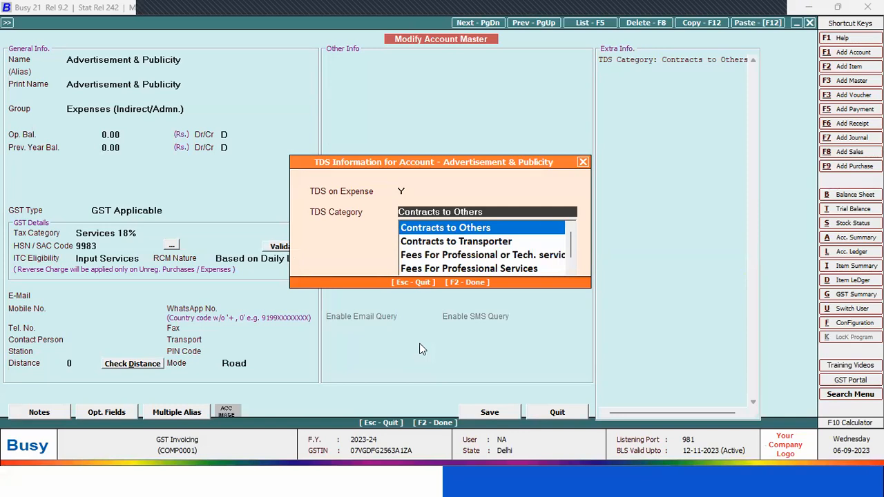
key("Return")
key("Return")
key("Return")
key("Return")
key("Return")
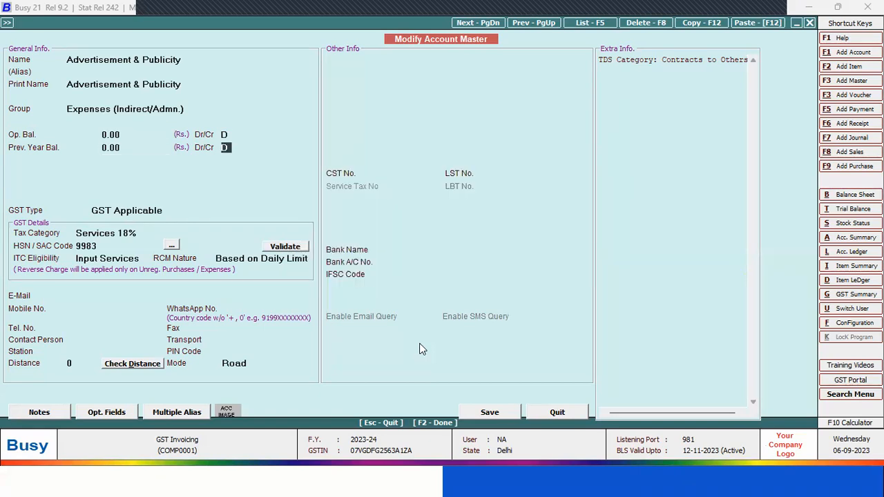
key("Return")
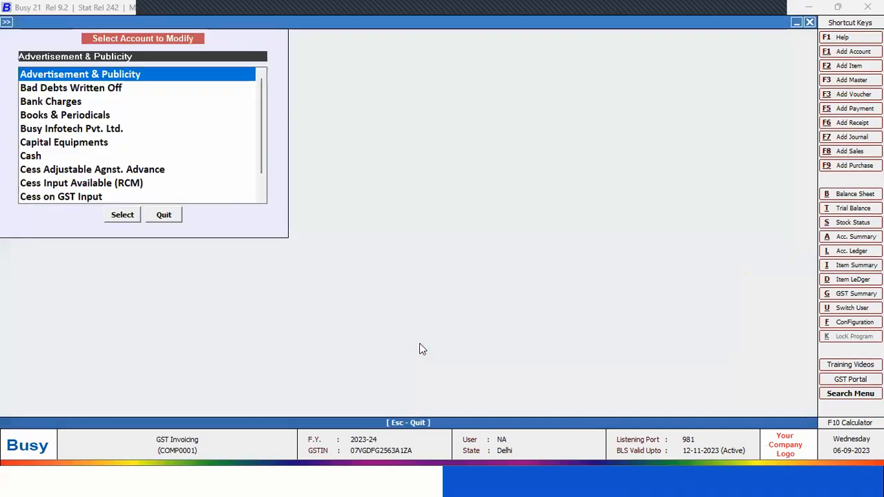
key("Escape")
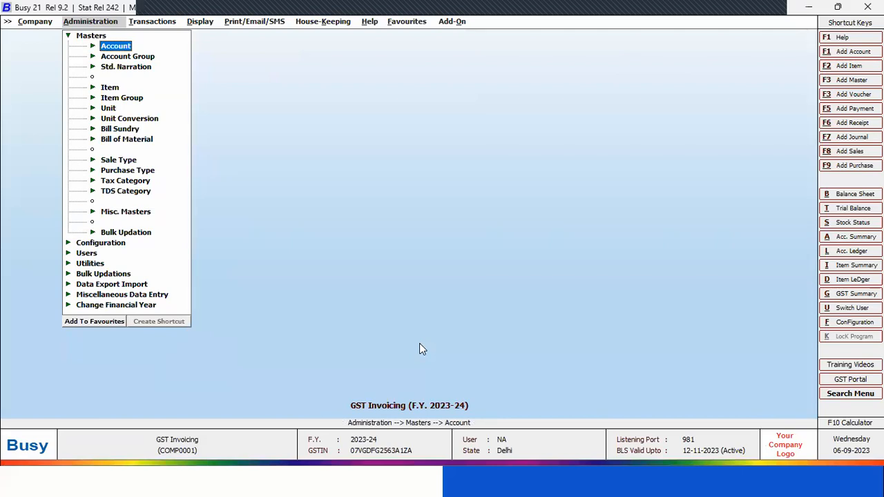
Start a journal voucher dated 30-04-2023 with GST nature Not Applicable and debit Advertisement & Publicity with 20,000
key("Right")
key("Down")
key("Down")
key("Down")
key("Down")
key("Down")
key("Down")
key("Return")
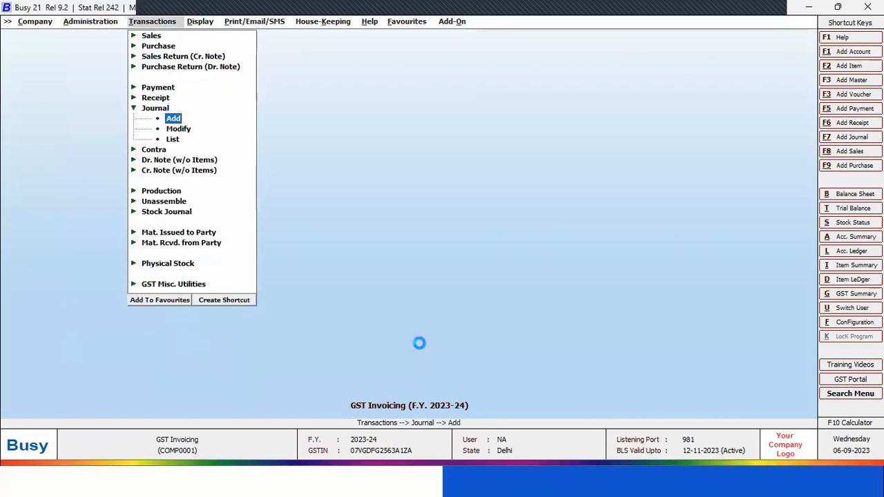
key("Return")
key("Return")
type("ad")
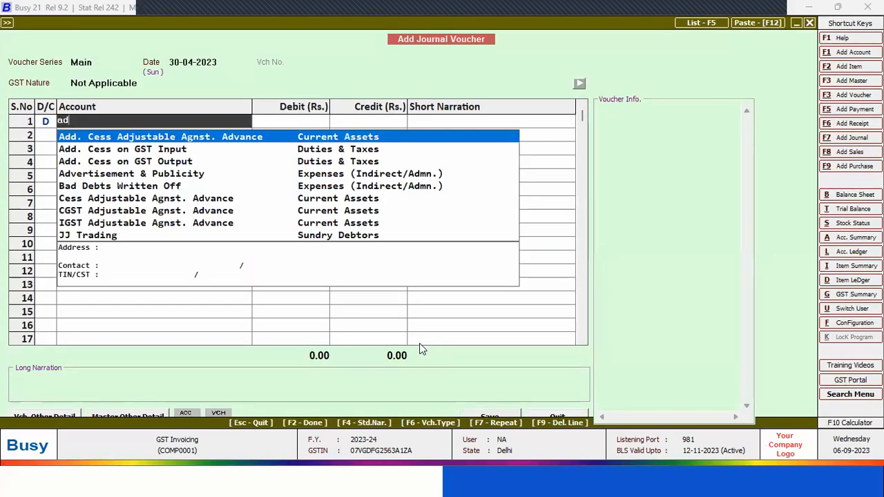
type("ver")
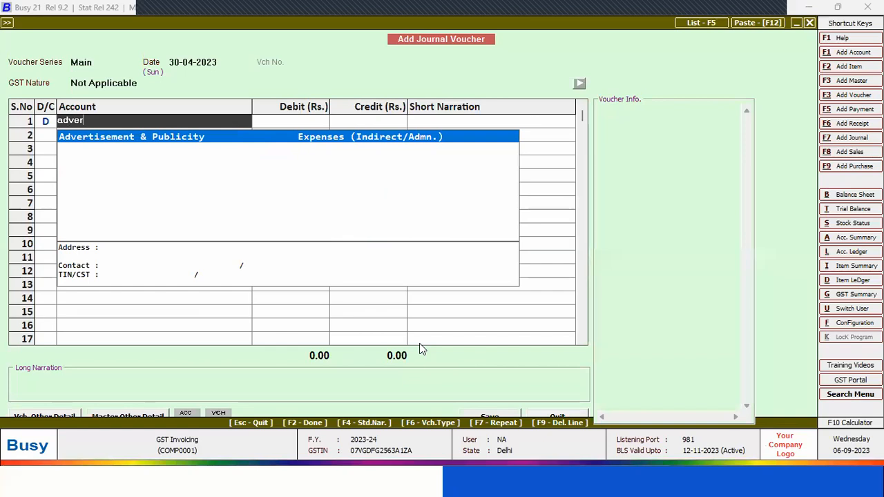
key("Return")
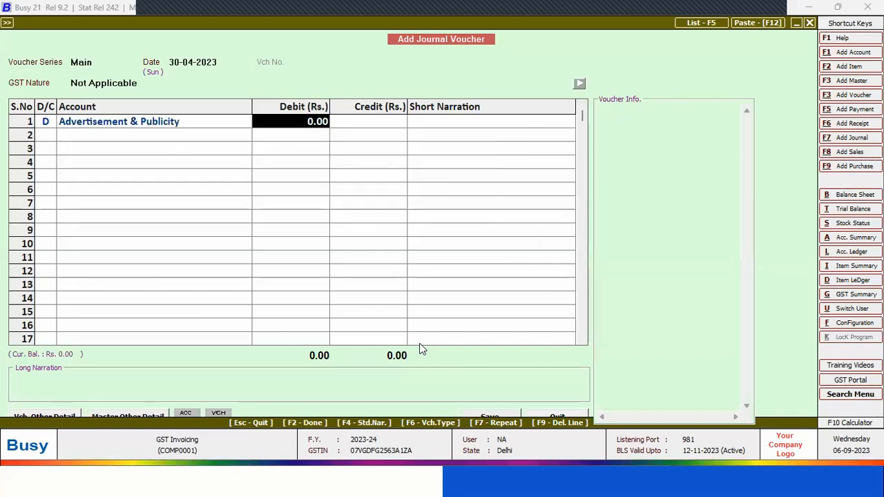
type("20000")
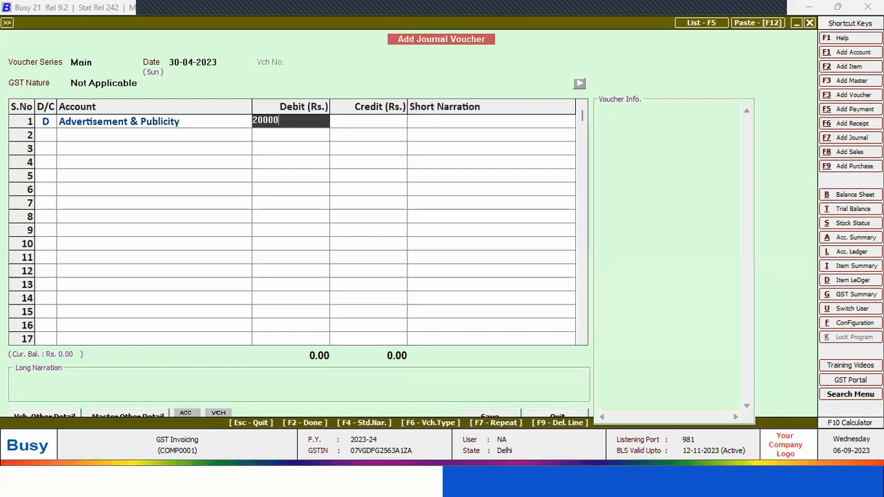
key("Return")
key("Return")
key("Return")
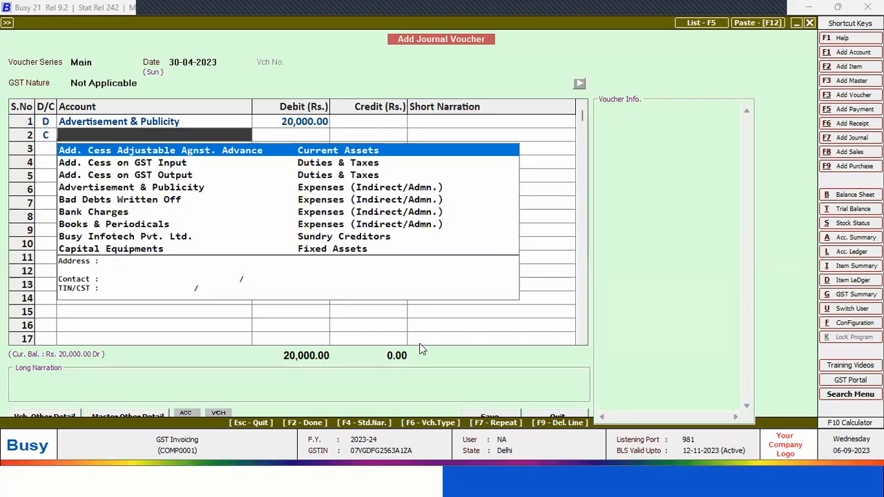
Credit JJ Trading with 20,000 in the journal voucher and adjust the amount against bill reference 2/2023-24
type("jj")
key("Return")
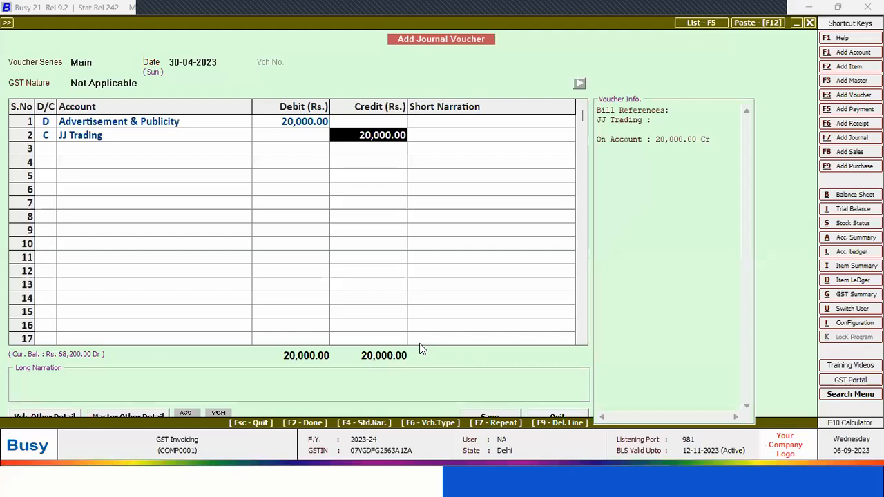
key("Return")
key("Return")
key("Return")
key("Return")
key("Return")
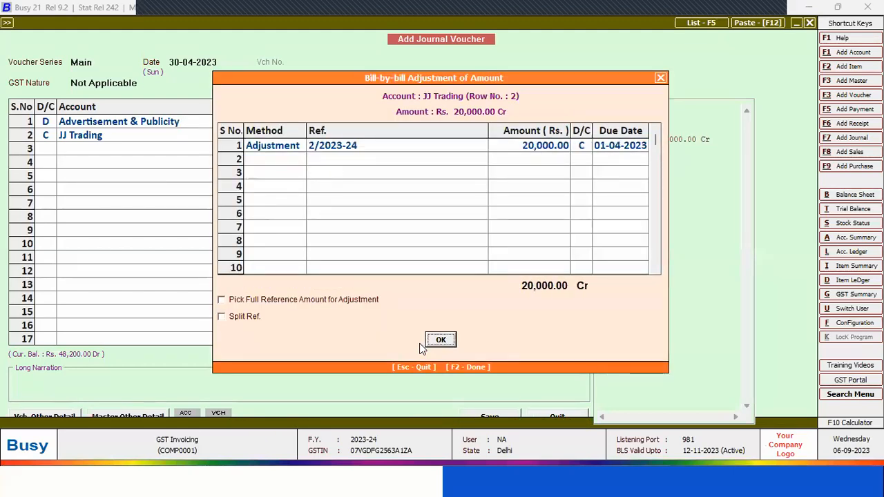
key("Return")
key("Return")
key("Return")
key("Return")
Recheck the debit and credit rows of the journal voucher and quit it without saving
key("Up")
key("Up")
key("Up")
key("Up")
key("Down")
key("Right")
key("Up")
key("Right")
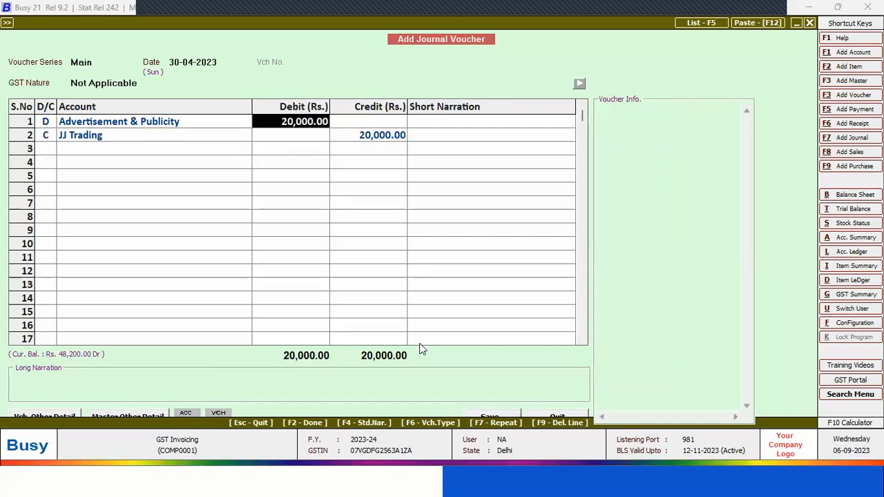
left_click(420, 343)
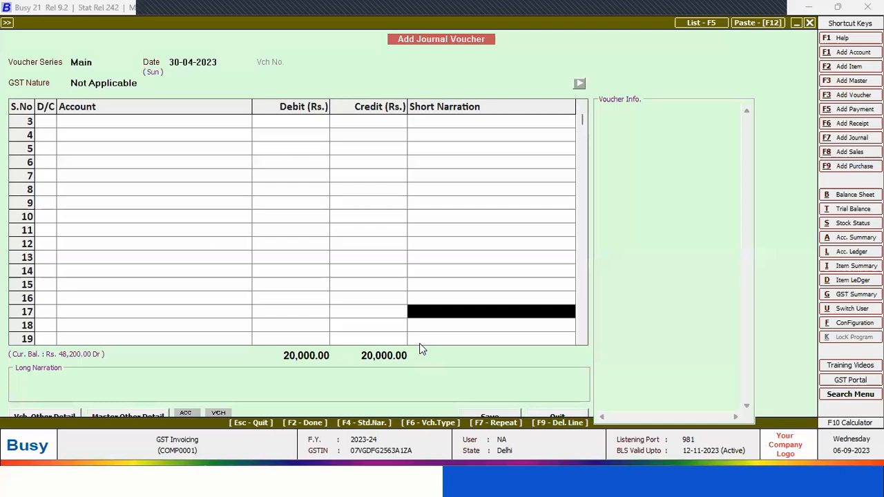
key("Escape")
key("Left")
key("Return")
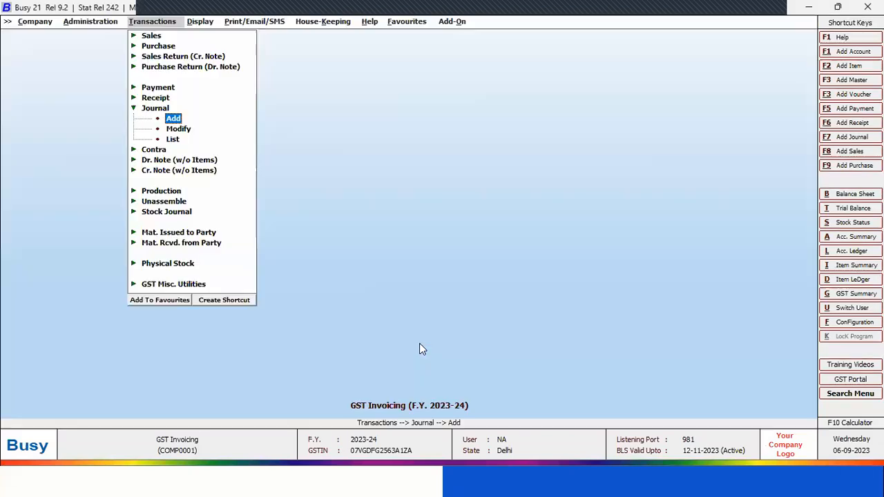
Reopen the JJ Trading account master for modification and bring up its TDS/TCS info
key("Left")
key("Return")
key("Down")
key("Return")
key("Return")
Check JJ Trading's TDS on Expense Booking, section 194Q and payee category settings, and save the account
key("Return")
key("Return")
key("Return")
key("Return")
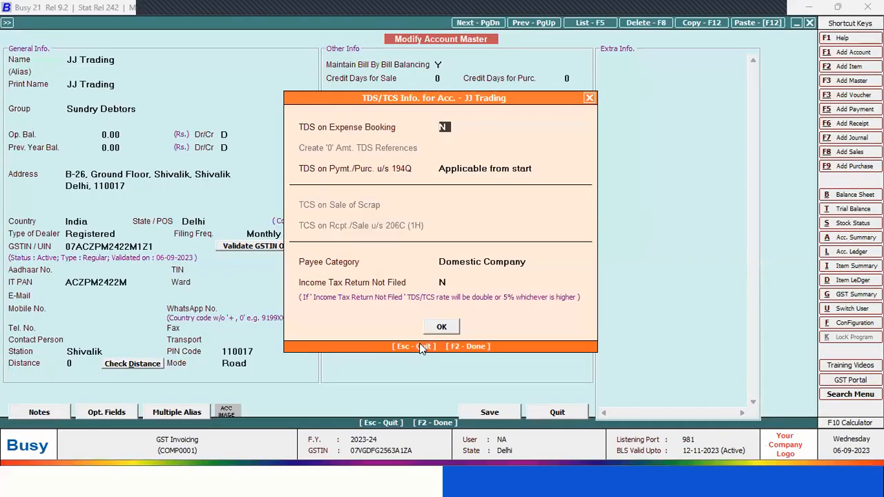
key("Return")
key("Return")
key("Return")
key("Return")
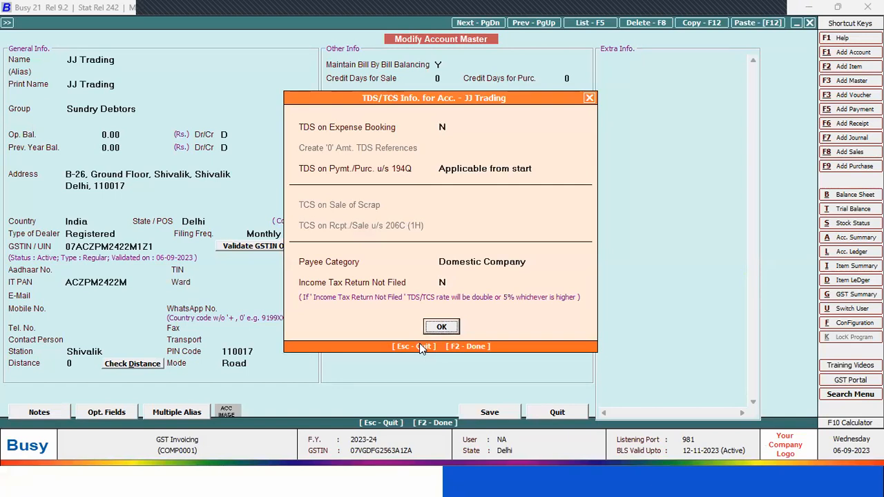
key("Return")
key("Return")
key("Return")
key("F2")
key("Return")
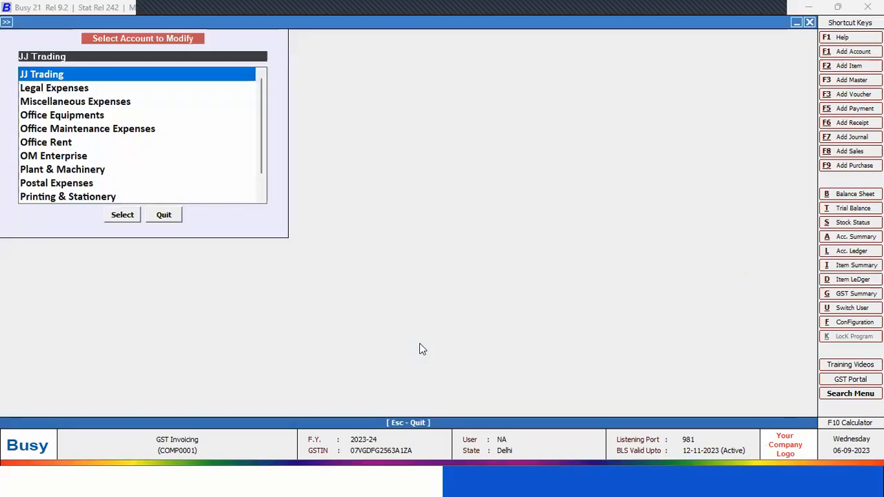
Check TDS on Expense and the TDS category of the Advertisement & Publicity account, save it, and close the account selection
type("ad")
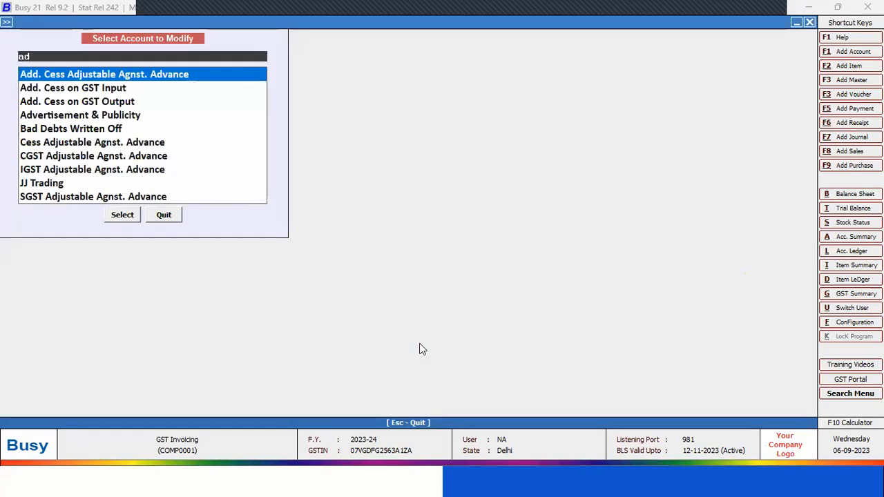
type("v")
key("Return")
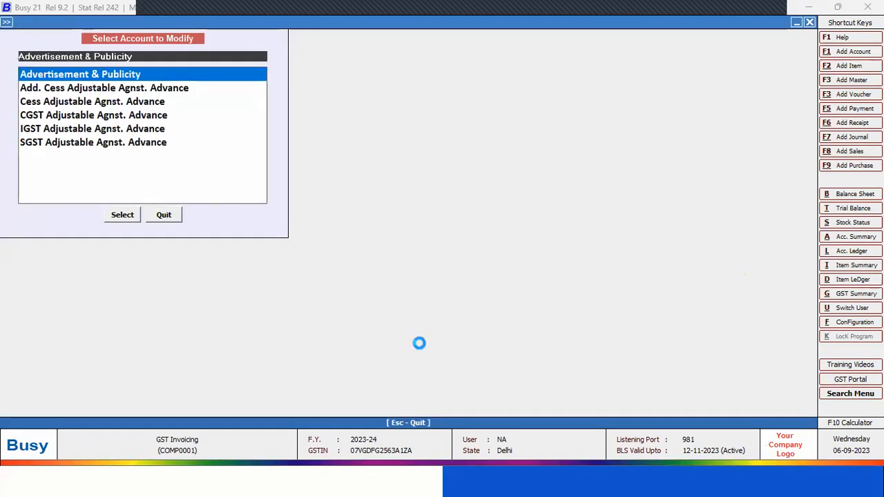
key("Return")
key("Return")
key("Return")
key("Return")
key("Return")
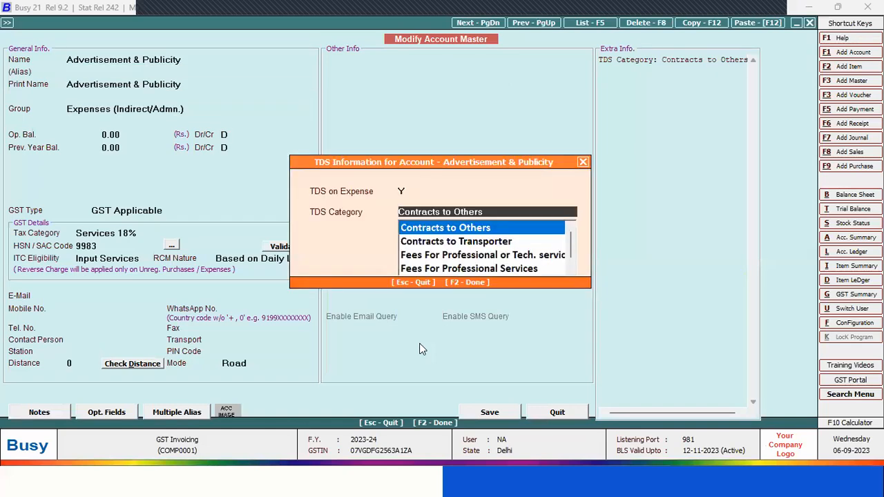
key("Return")
key("Return")
key("F2")
key("Return")
key("Escape")
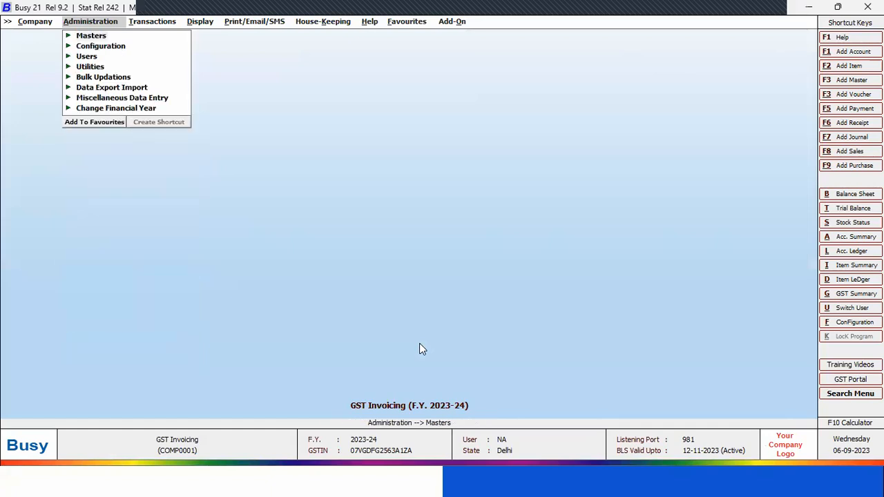
Start a new journal voucher dated 30-04-2023 in the Main series with GST nature Not Applicable
key("Right")
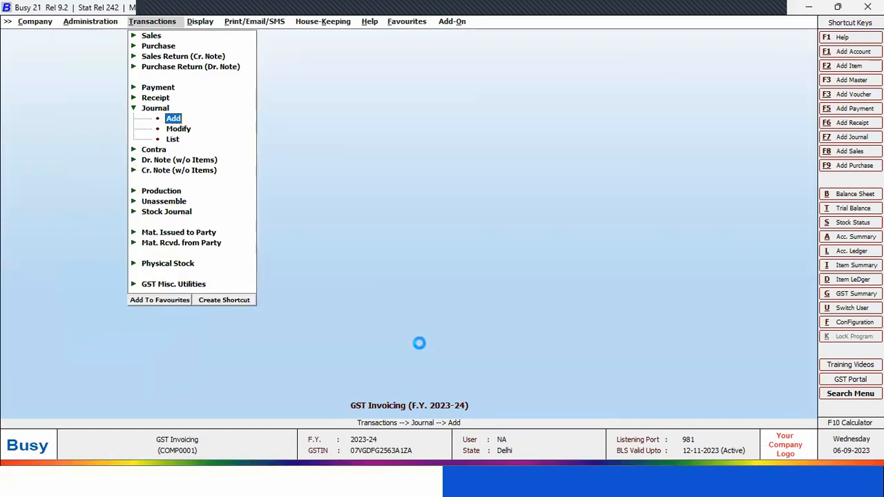
key("Return")
key("Return")
key("Return")
key("Return")
key("Escape")
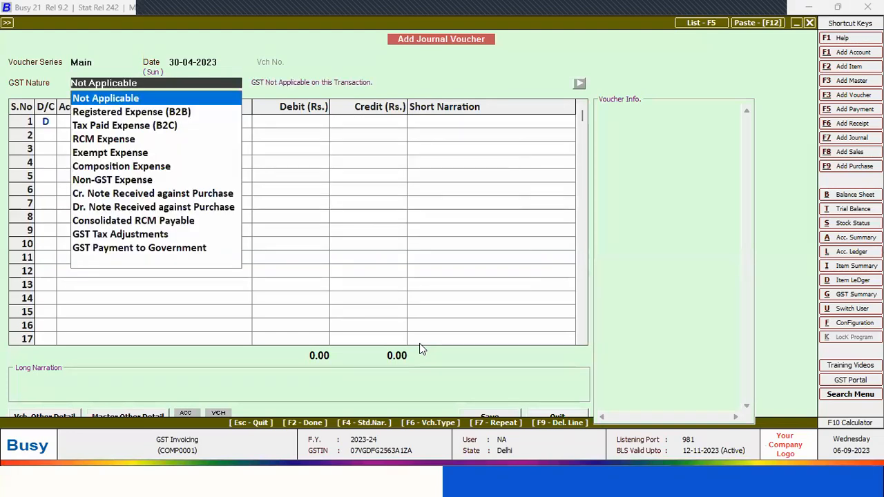
key("Return")
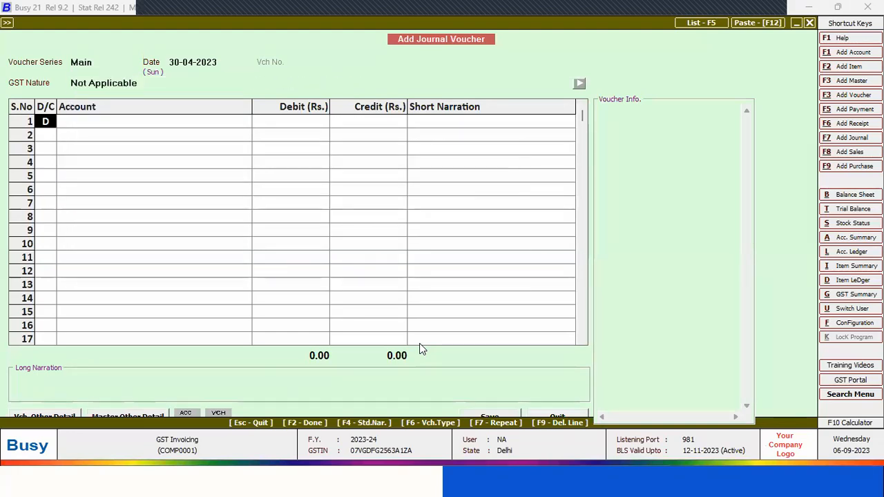
Debit Advertisement & Publicity with 5,00,000 in the first row of the journal voucher
key("Return")
type("ad")
key("Down")
key("Down")
key("Down")
key("Return")
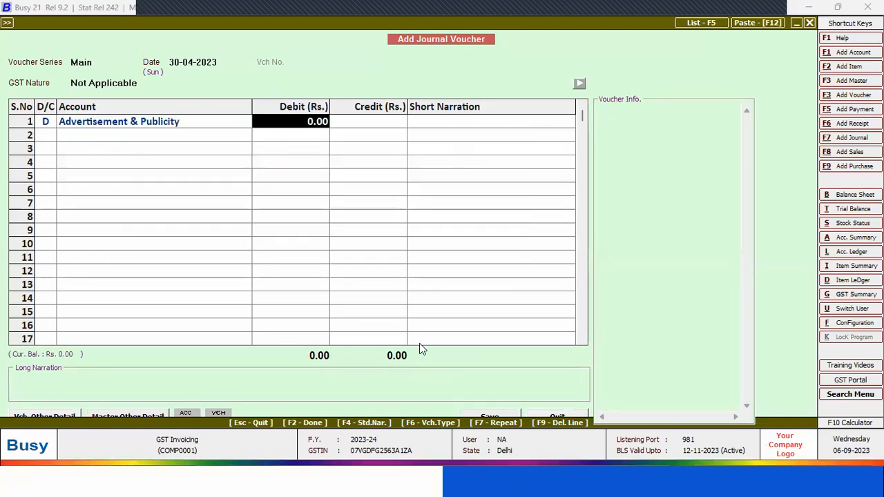
type("500000")
key("Return")
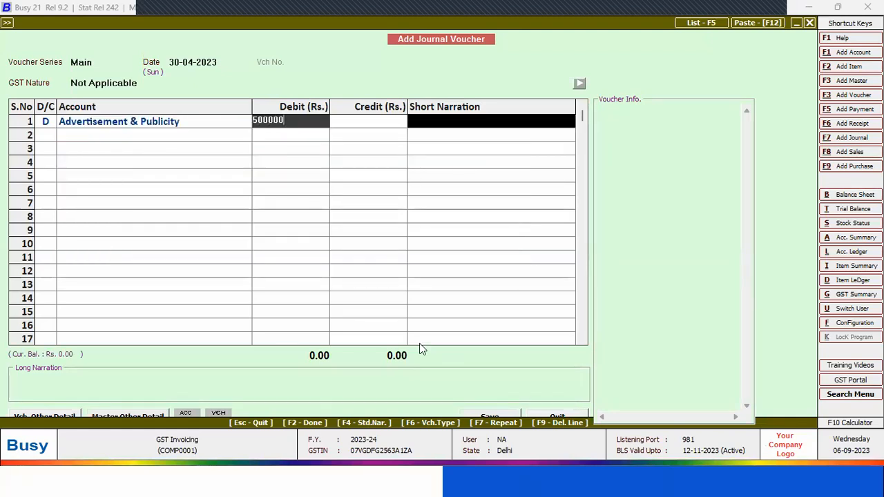
key("Return")
key("Return")
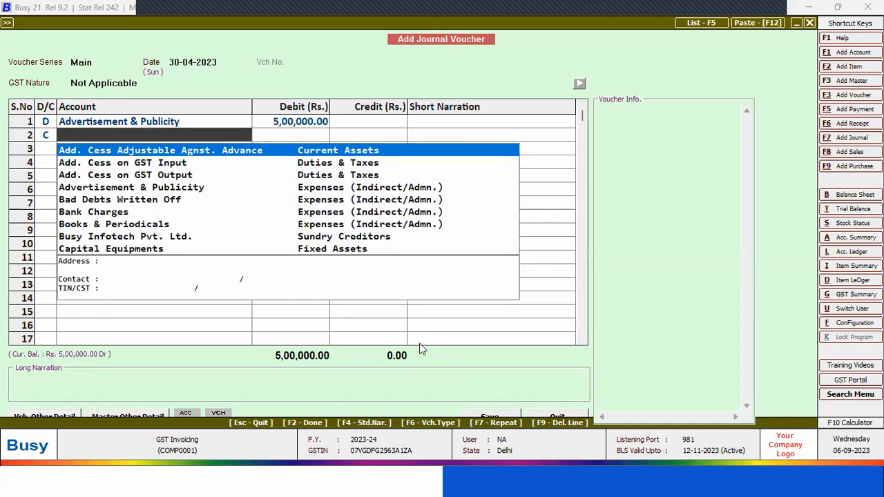
Credit JJ Trading with 5,00,000 in the second row of the journal voucher
type("jj")
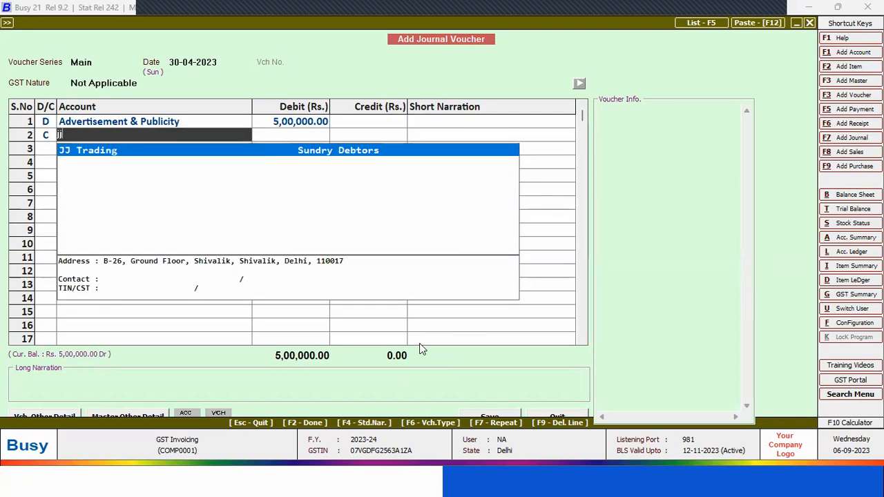
key("Return")
key("Return")
key("Return")
key("Return")
key("Return")
key("Return")
key("Return")
Abandon the 5,00,000 journal voucher without saving it
key("Escape")
key("Escape")
key("Escape")
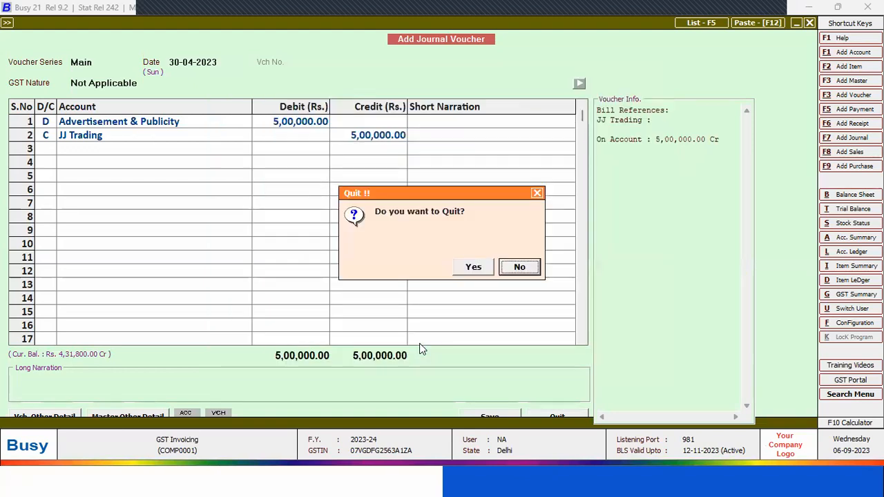
key("y")
key("Escape")
Start a purchase voucher in the Main series dated 02-04-2023 with purchase type Central-MultiRate
key("Up")
key("Up")
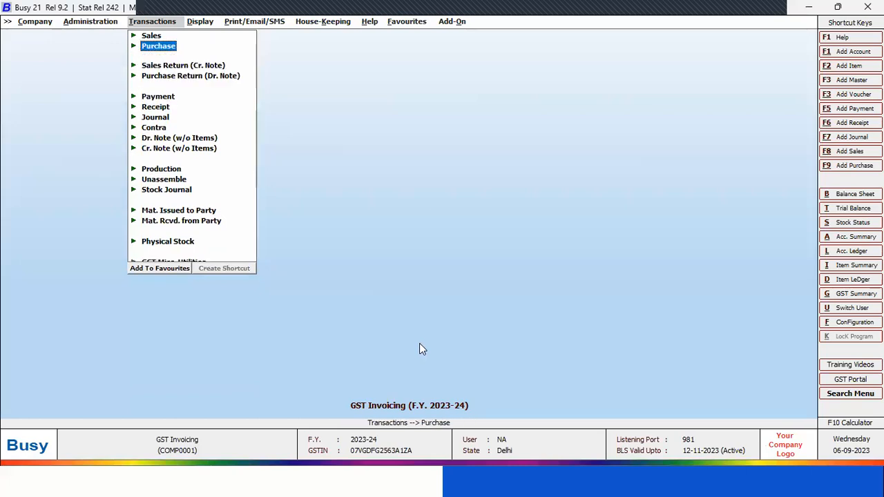
key("Return")
key("Return")
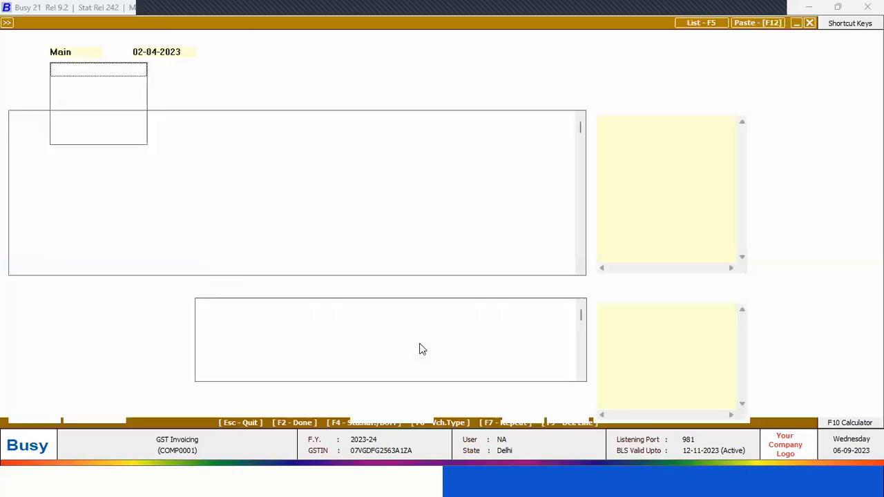
key("Return")
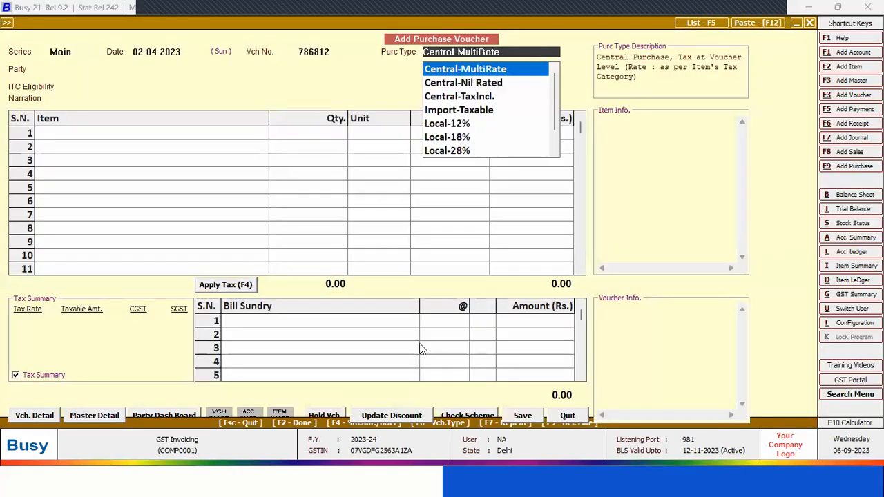
Set the purchase voucher's party to JJ Trading and its ITC eligibility to Input Goods/Services
key("Return")
type("j")
key("Return")
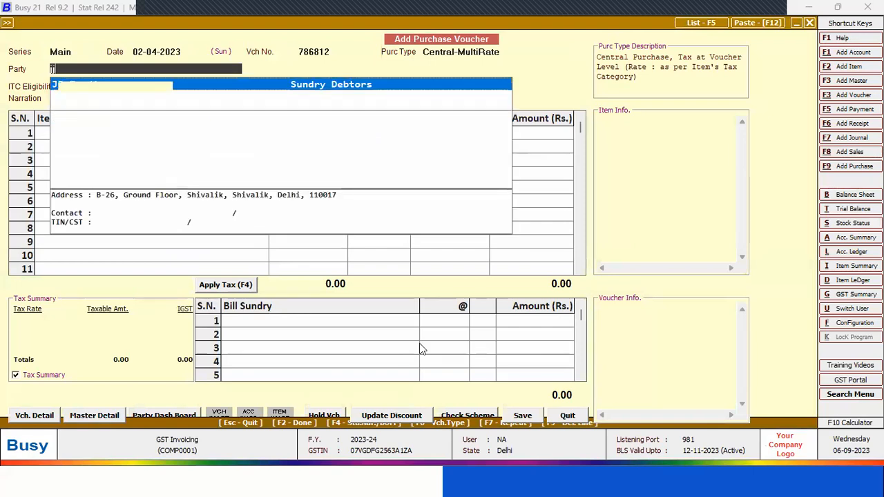
key("Left")
Add 100 Pcs. of Air Conditioner 1.5 Ton at 23,000 each to the purchase voucher and apply 28% IGST
key("Return")
key("Return")
key("Return")
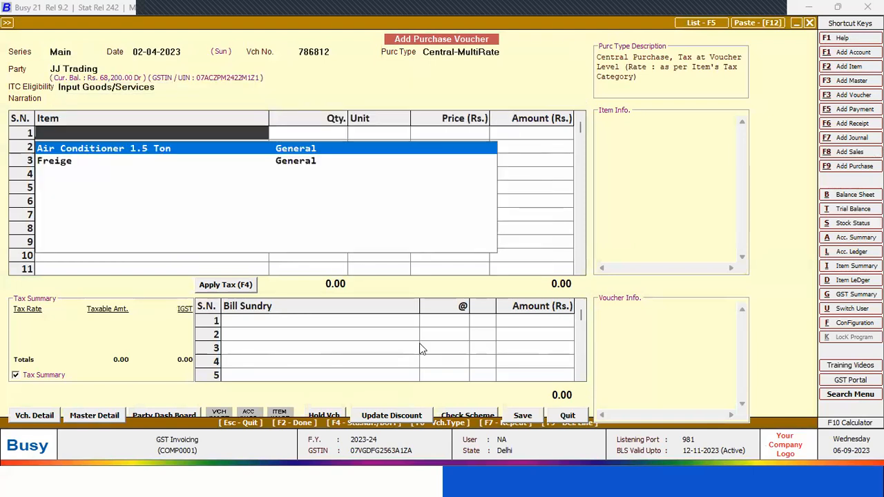
key("Return")
type("100")
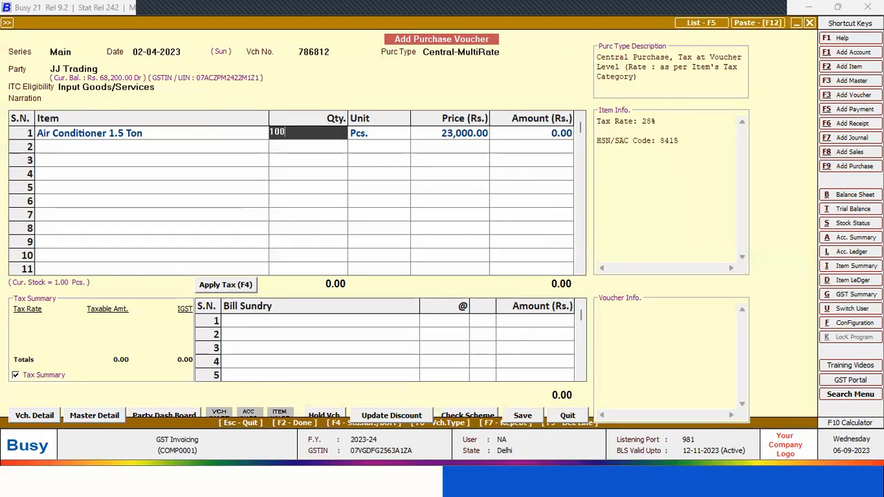
key("Return")
key("Return")
key("Return")
key("Return")
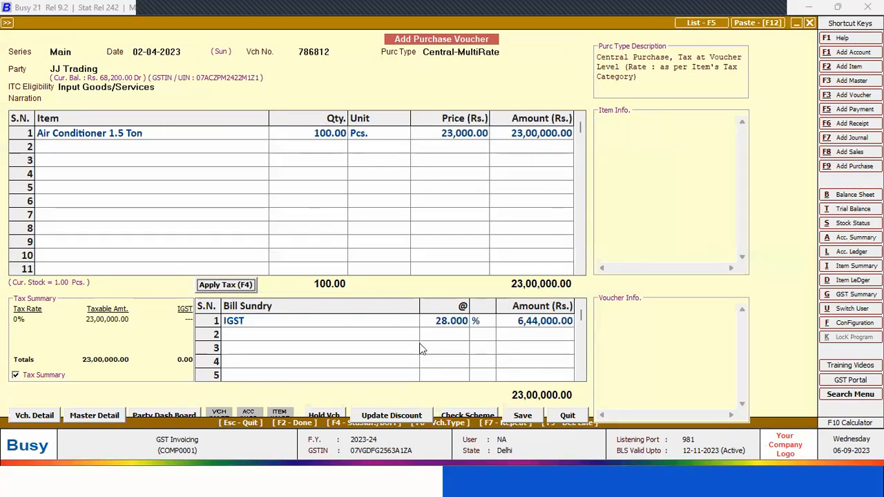
Add the TDS on Pymt./Purc. of Goods bill sundry at 0.1% to the purchase voucher and accept the central transaction for a same-state party
type("tds")
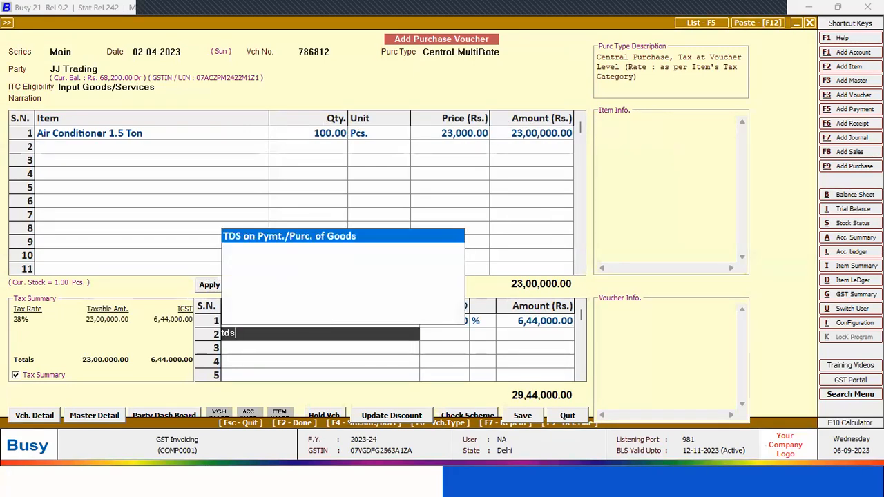
key("Return")
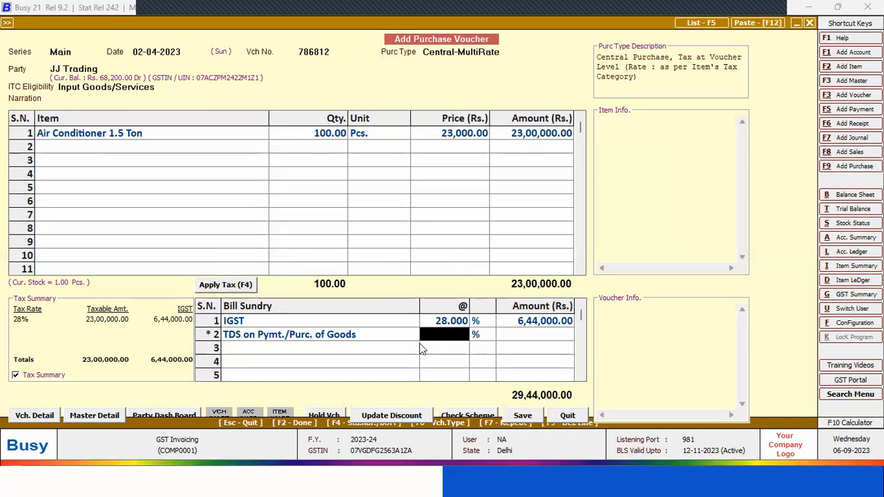
type(".1")
key("Return")
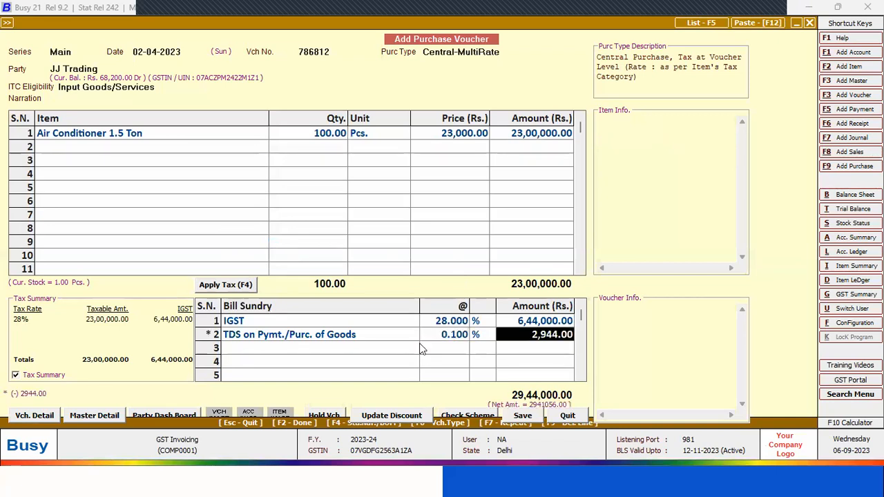
key("Return")
key("Return")
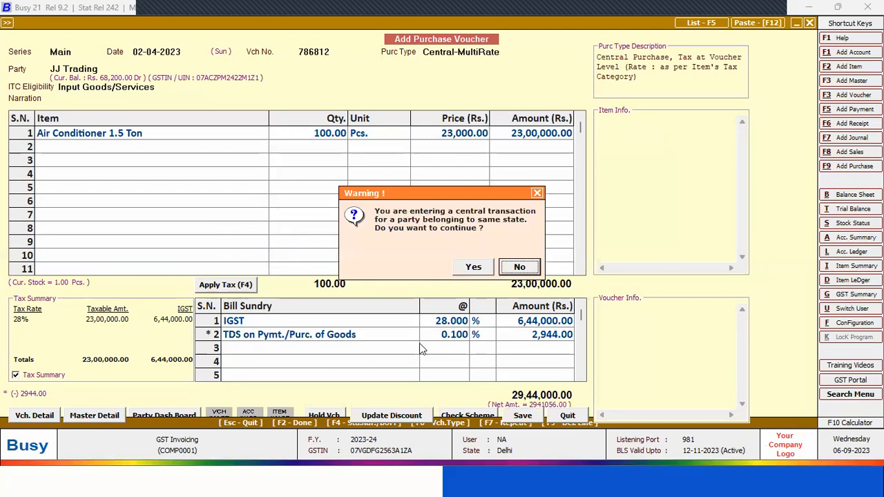
key("Left")
key("Return")
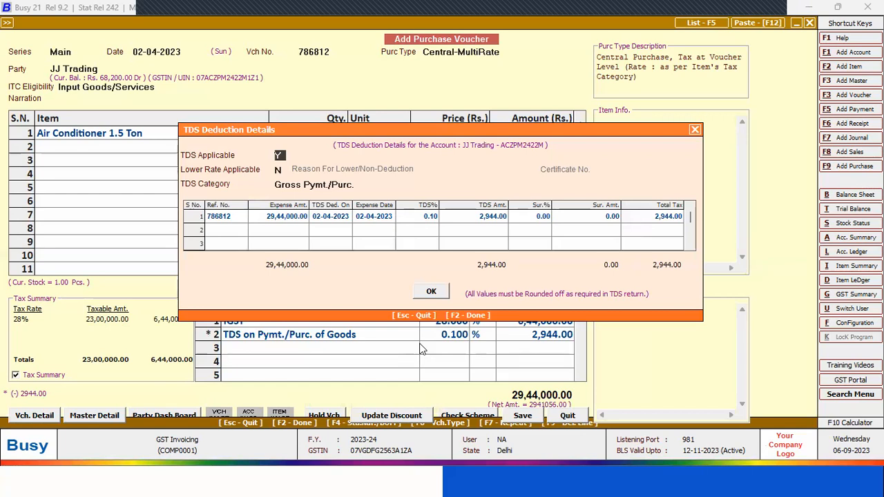
Confirm the TDS deduction details for JJ Trading with TDS applicable, no lower rate, and category Gross Pymt./Purc
key("Return")
key("Return")
key("Return")
key("Return")
key("Return")
key("Return")
key("Return")
key("Return")
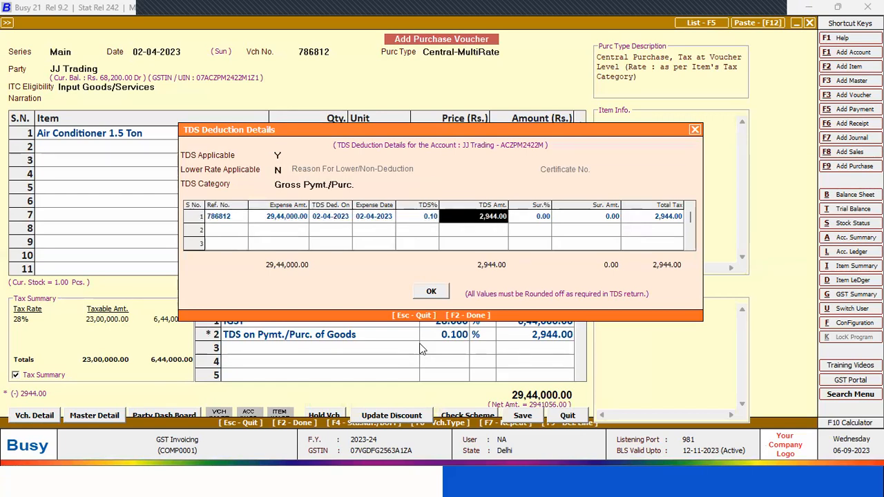
key("Return")
key("Return")
key("Return")
key("Return")
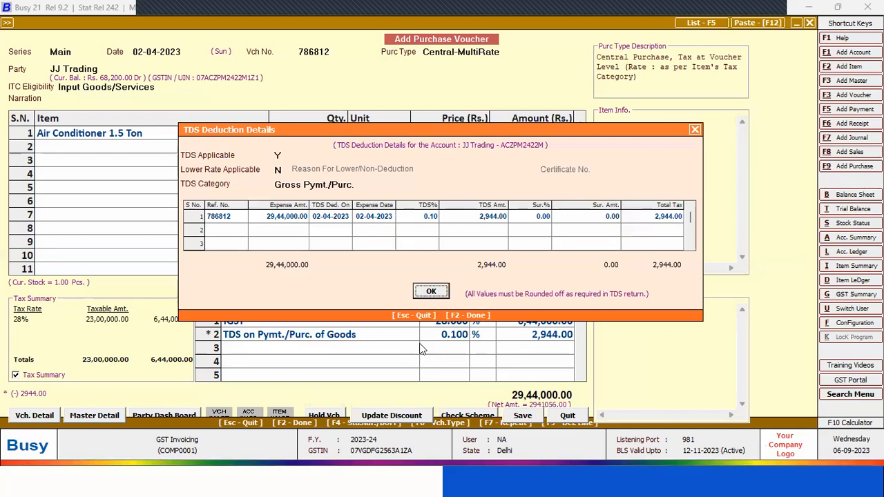
key("Return")
Confirm the GST reporting details with the purchase bill number and bill date 02-04-2023
key("Return")
key("Return")
key("Return")
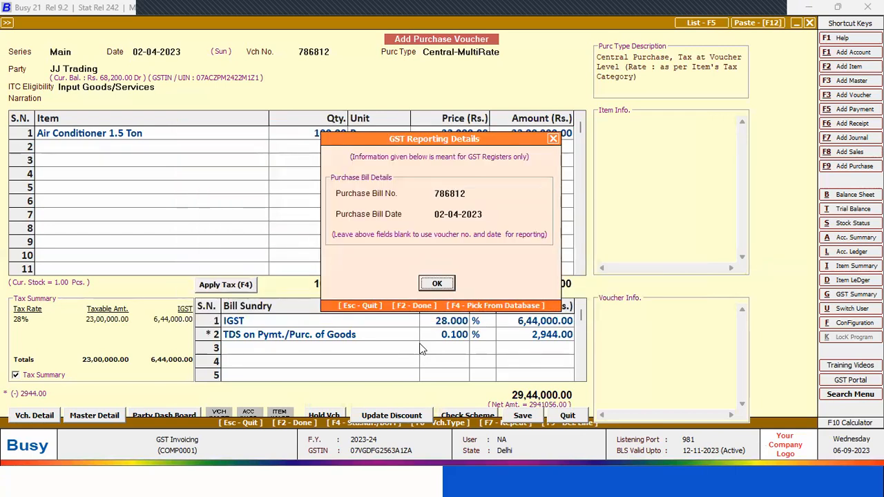
key("Return")
key("Return")
Adjust 68,200 of the JJ Trading bill against reference 2/2023-24 and allocate the remaining amount as a New Ref
key("Return")
key("Return")
key("Return")
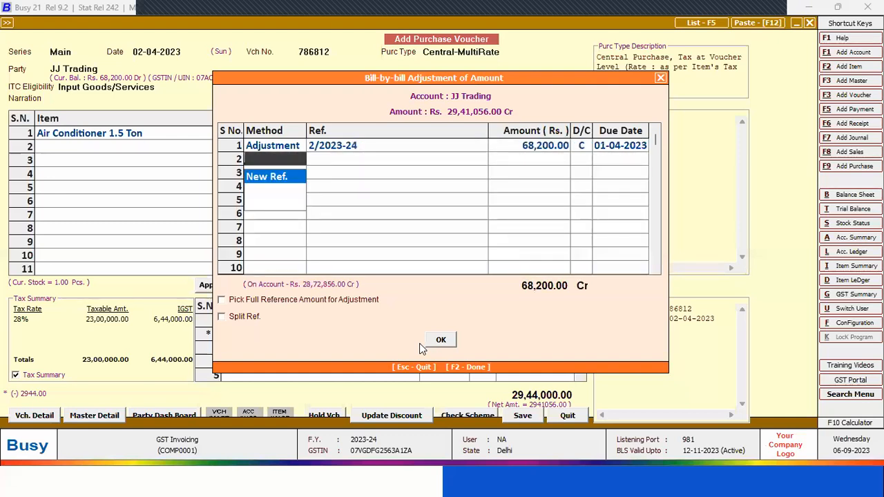
key("Return")
key("Return")
key("Return")
key("Return")
key("Return")
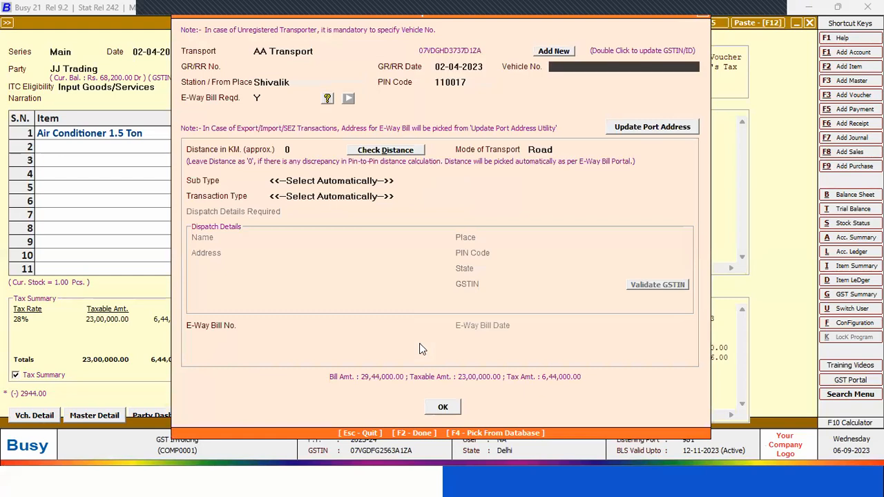
Accept the transport details with AA Transport, save the purchase voucher, and leave purchase entry
key("Return")
key("Return")
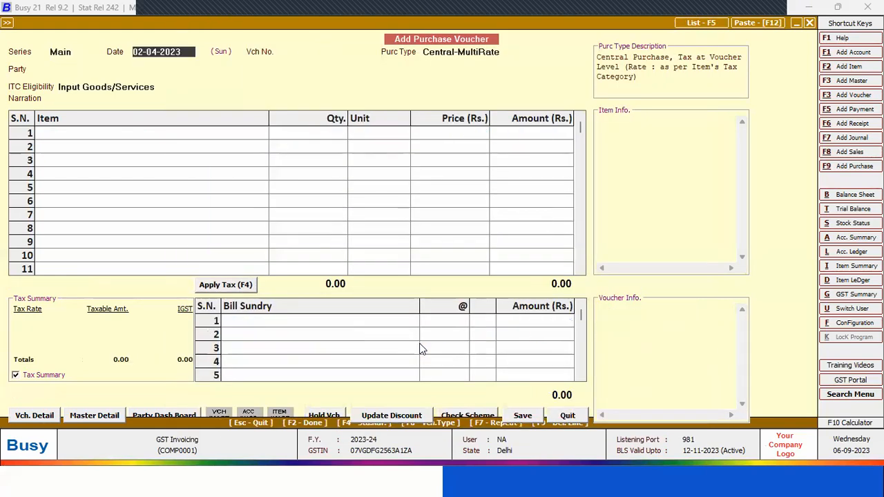
key("Escape")
key("Return")
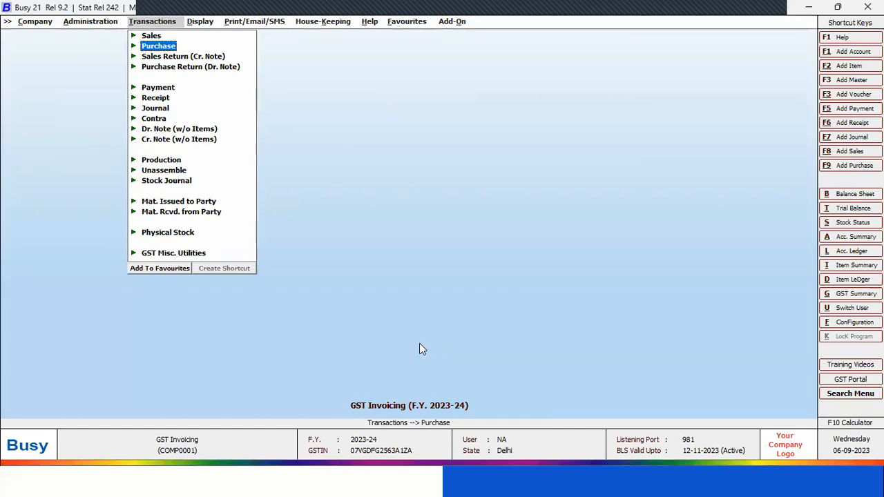
Review the TDS Deduction Details (Non-Salary) report for all TDS categories and all references from 01-04-2023 to 30-04-2023, then close it
key("Right")
key("Down")
key("Down")
key("Down")
key("Down")
key("Down")
key("Down")
key("Down")
key("Down")
key("Down")
key("Down")
key("Down")
key("Down")
key("Return")
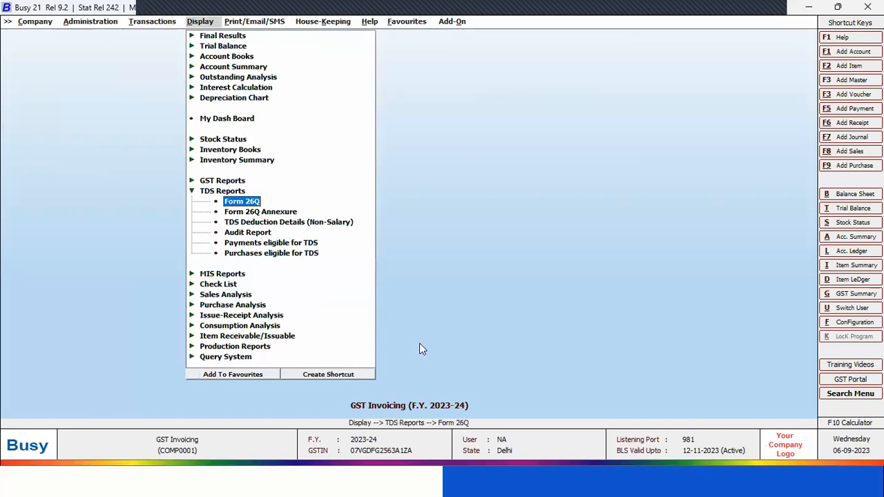
key("Down")
key("Up")
key("Down")
key("Down")
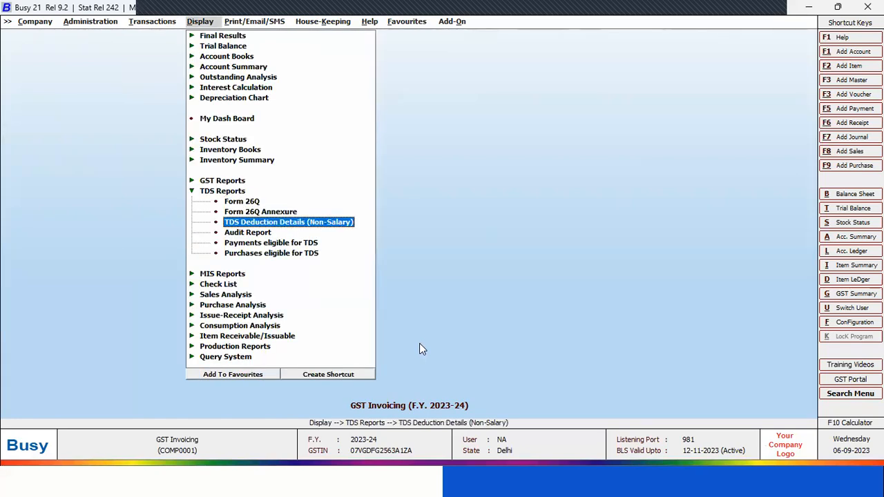
key("Return")
key("Return")
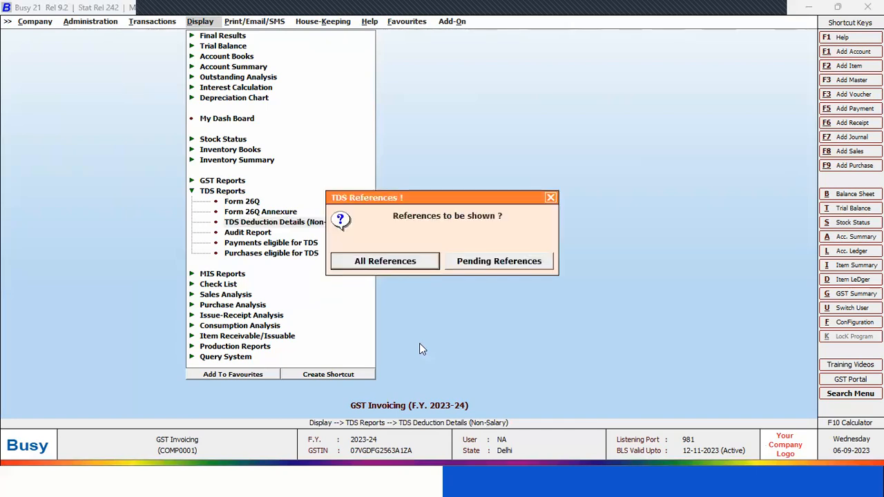
key("Return")
key("Return")
key("Return")
key("Return")
key("Return")
key("Return")
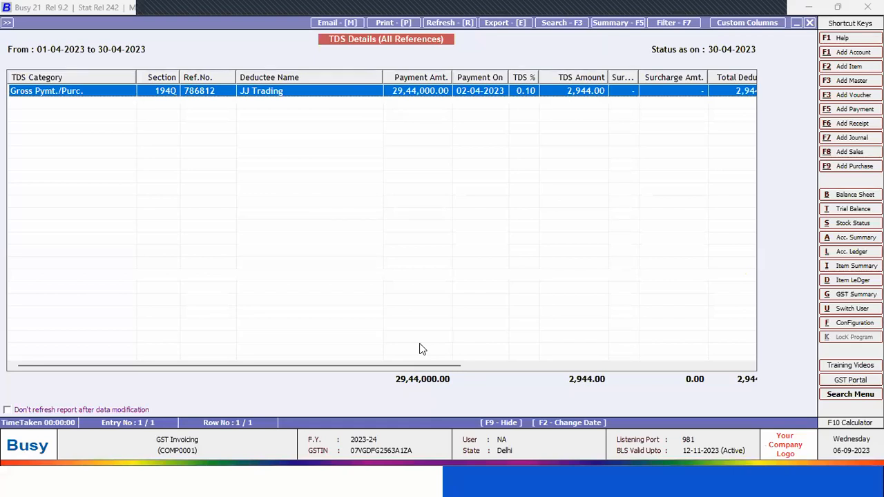
key("Escape")
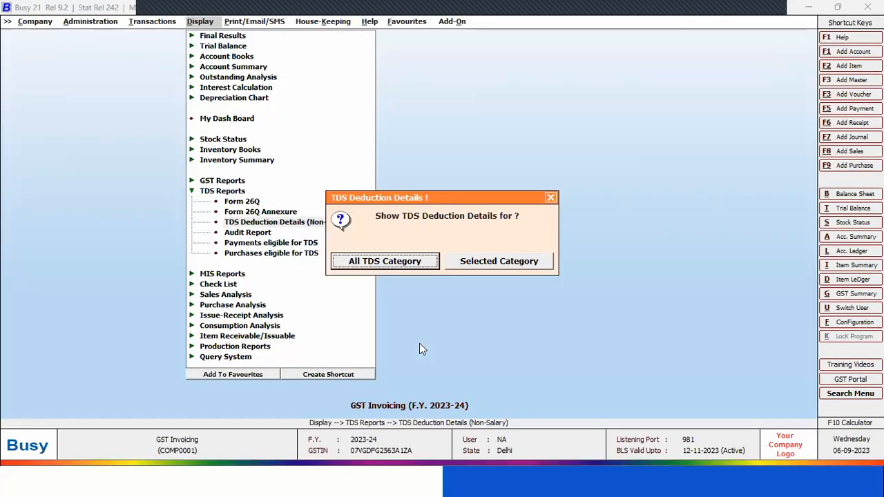
key("Escape")
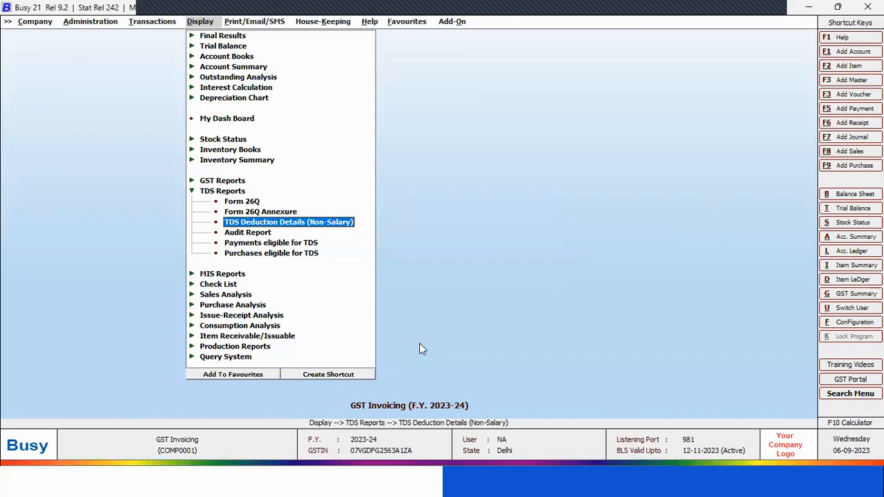
Start a payment voucher in the Main series dated 30-04-2023 with GST nature Not Applicable
key("Left")
key("Down")
key("Down")
key("Down")
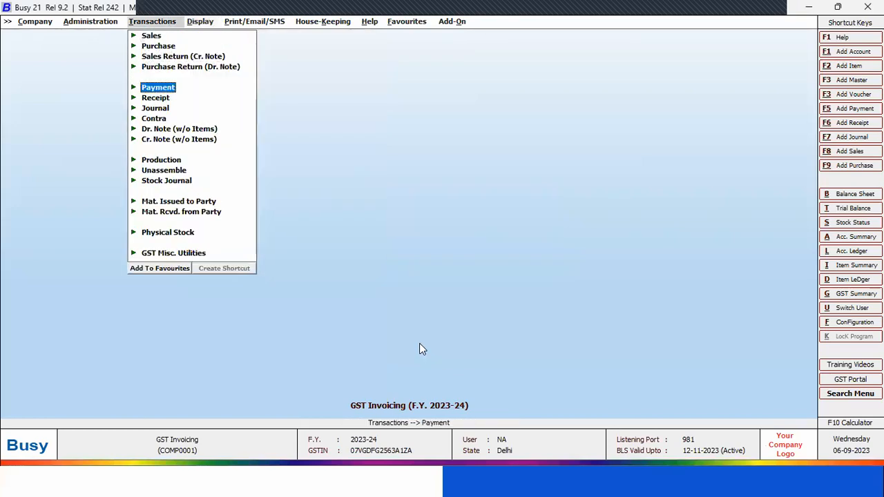
key("Return")
key("Return")
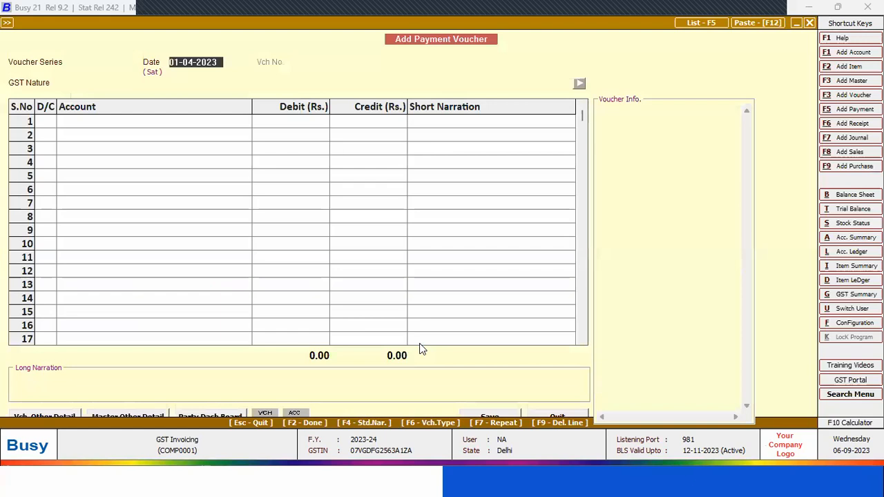
type("3")
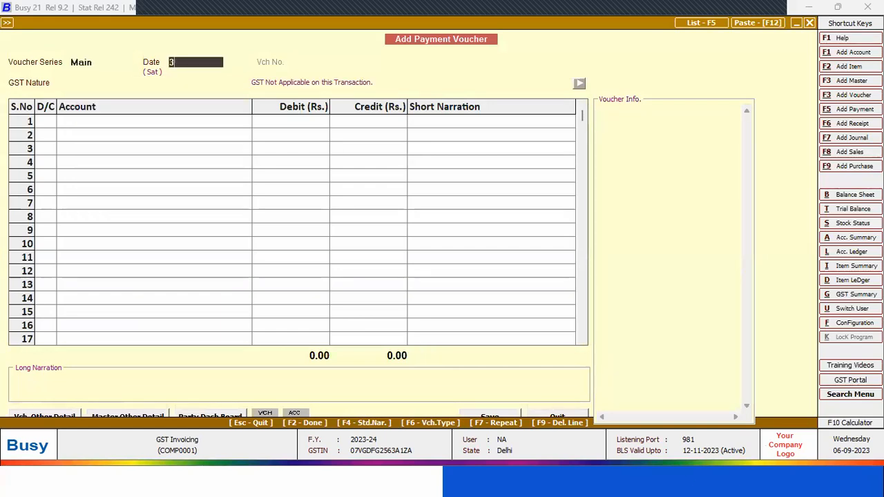
type("0.4")
key("Return")
key("Return")
Debit the TDS on Pymt./Purc. of Goods account with 2,944 in the payment voucher
type("tds")
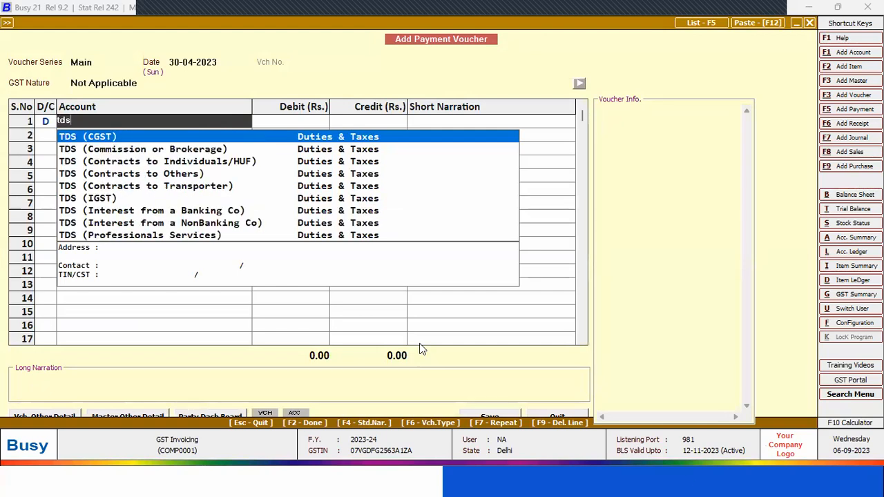
key("Down")
key("Down")
key("Down")
key("Down")
key("Down")
key("Down")
key("Down")
key("Down")
key("Down")
key("Down")
key("Down")
key("Down")
key("Down")
key("Down")
key("Down")
key("Up")
key("Up")
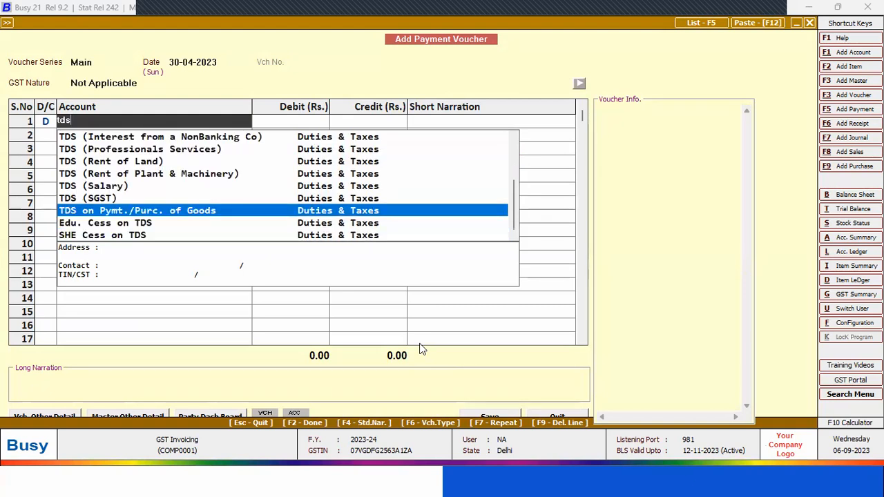
key("Return")
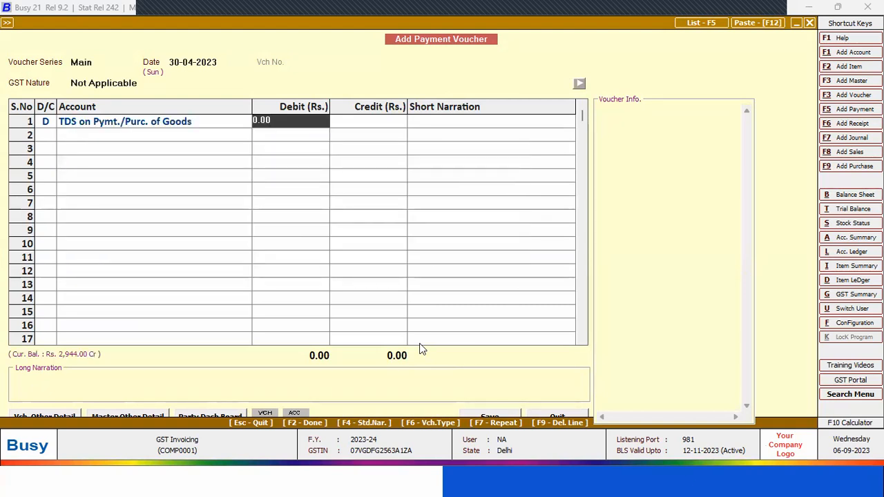
key("BackSpace")
key("BackSpace")
key("BackSpace")
key("BackSpace")
type("2")
type("8")
key("BackSpace")
type("944")
key("Return")
key("Return")
key("Return")
key("Return")
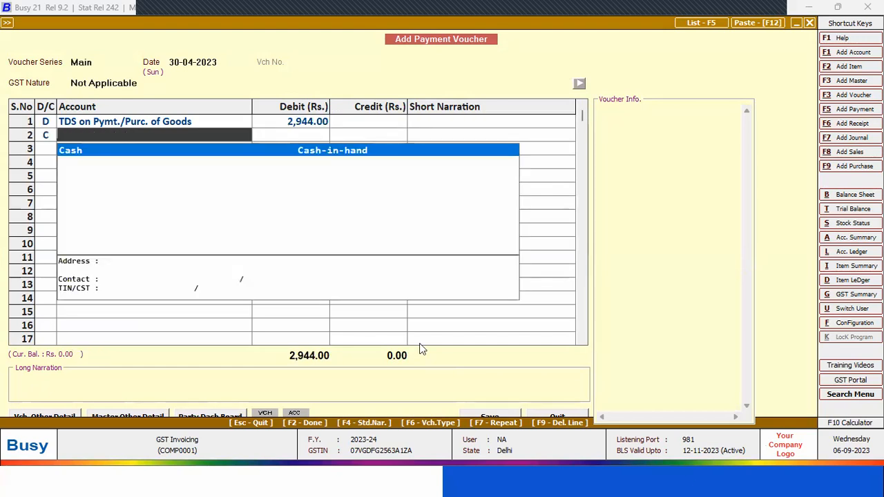
Credit Cash with 2,944 in the payment voucher
key("Return")
key("Return")
key("Return")
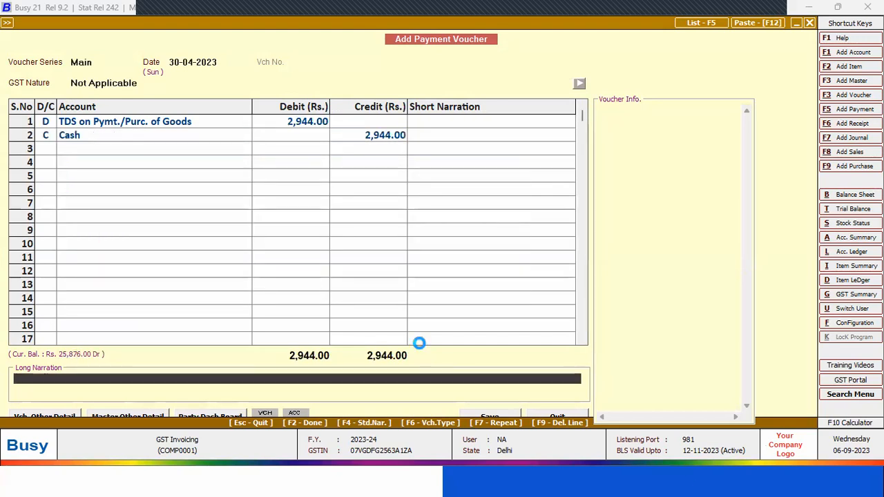
Select the purchase's TDS reference for adjustment under category Gross Pymt./Purc., quarter Ist, all references, with current month entries included
key("Return")
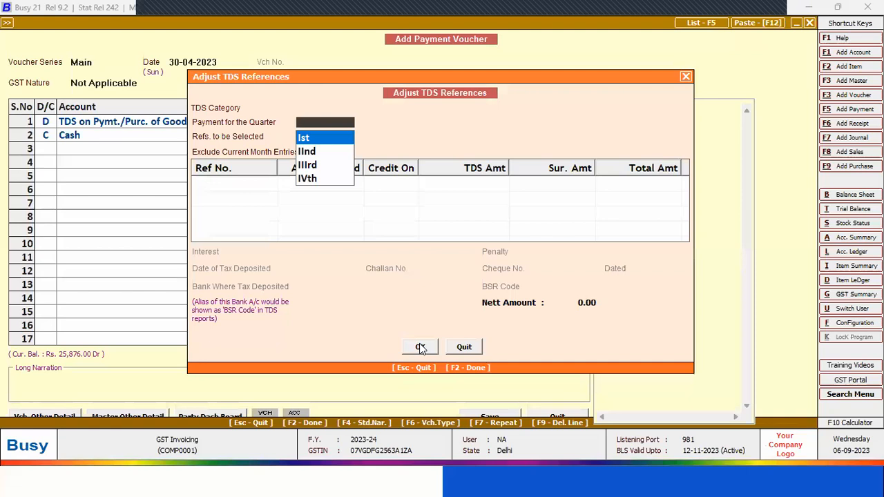
key("Return")
key("Return")
key("Return")
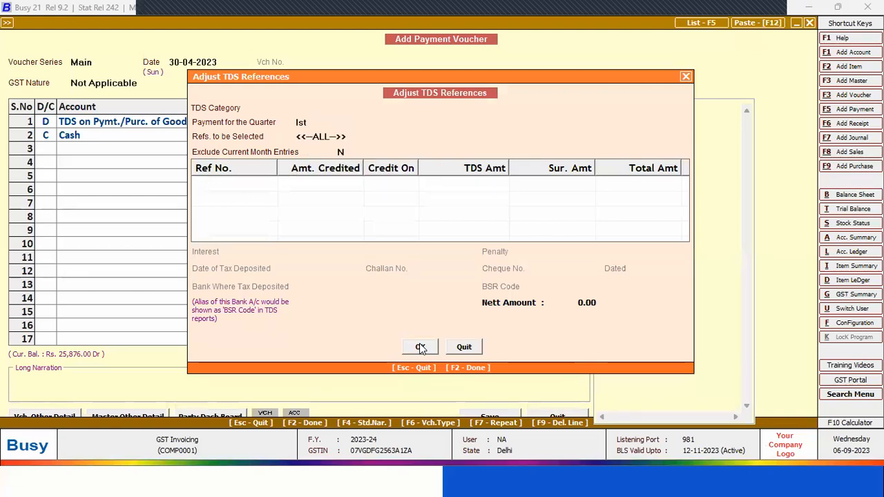
left_click(318, 105)
key("Down")
key("Down")
key("Down")
key("Down")
key("Down")
key("Down")
key("Down")
key("Down")
key("Up")
key("Return")
key("Return")
key("Return")
key("Return")
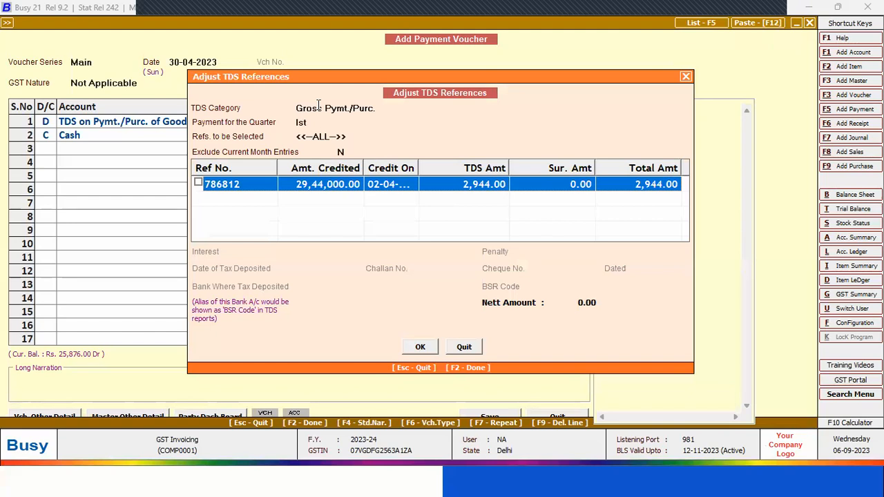
left_click(199, 183)
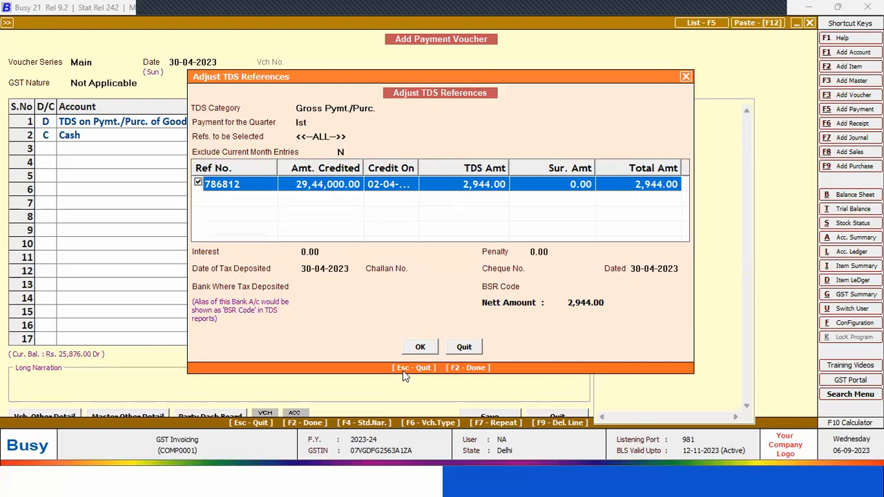
Abandon the TDS reference adjustment and the 2,944 payment voucher without saving
key("Escape")
key("Escape")
key("Escape")
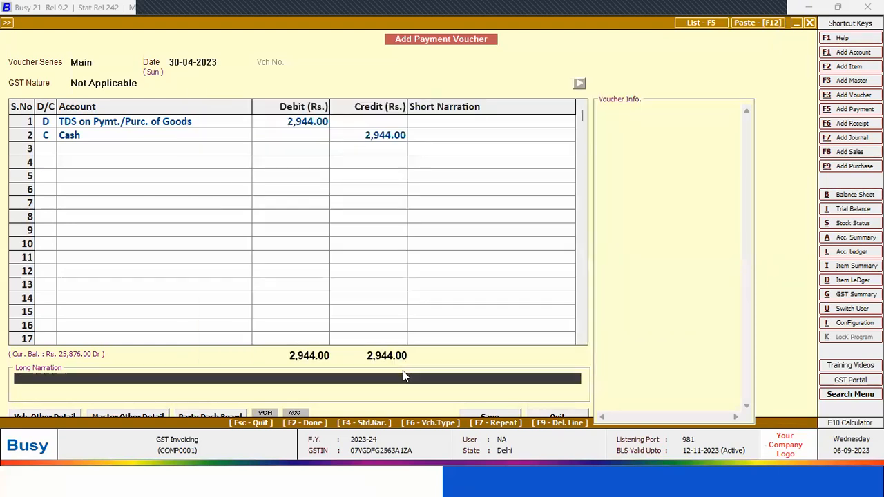
key("Escape")
key("Left")
key("Return")
key("Up")
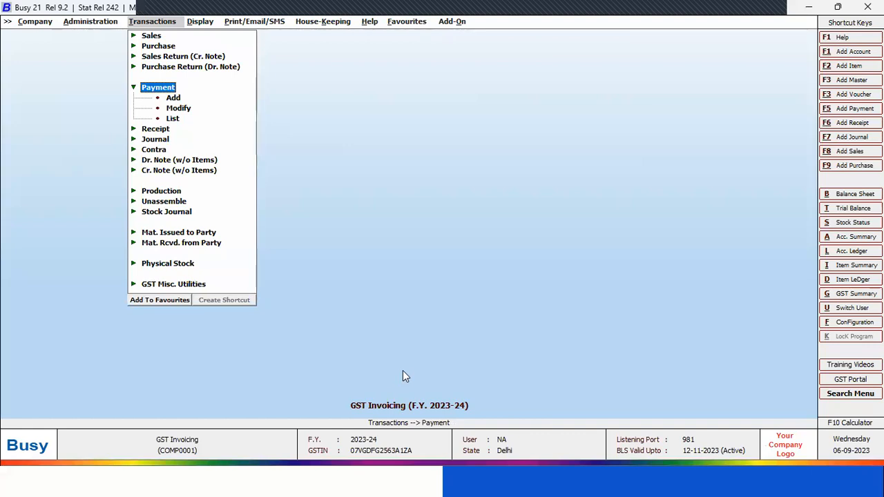
key("Right")
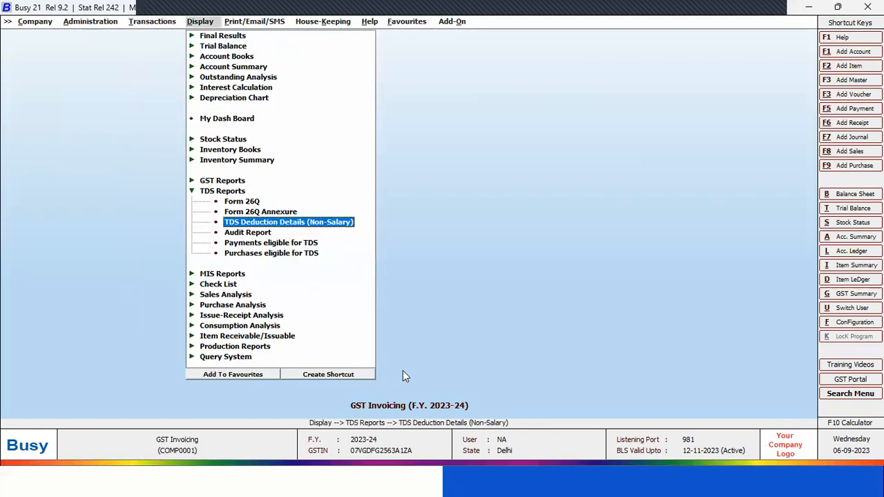
key("alt+Tab")
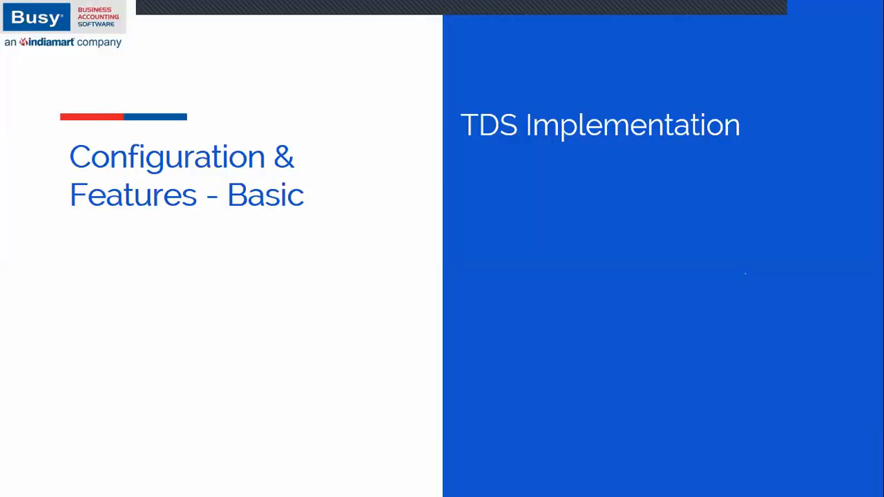
key("Right")
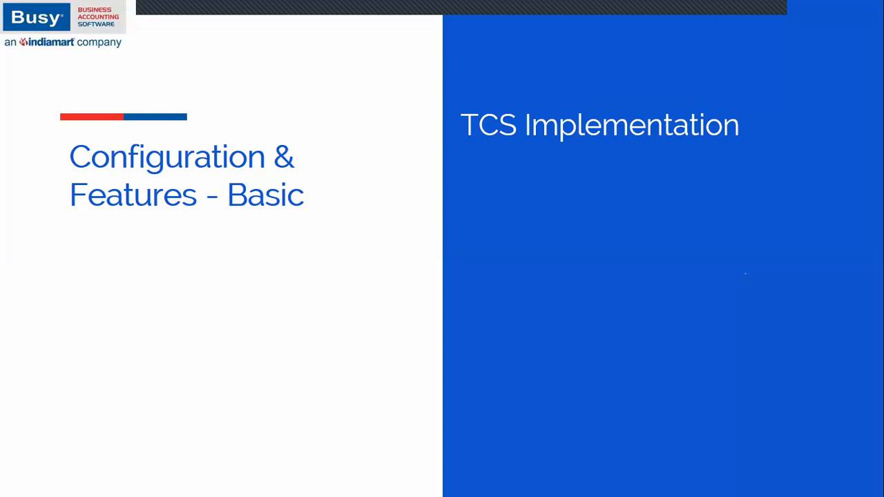
Switch to Busy and open the TDS/TCS settings in the company's feature options
key("alt+Tab")
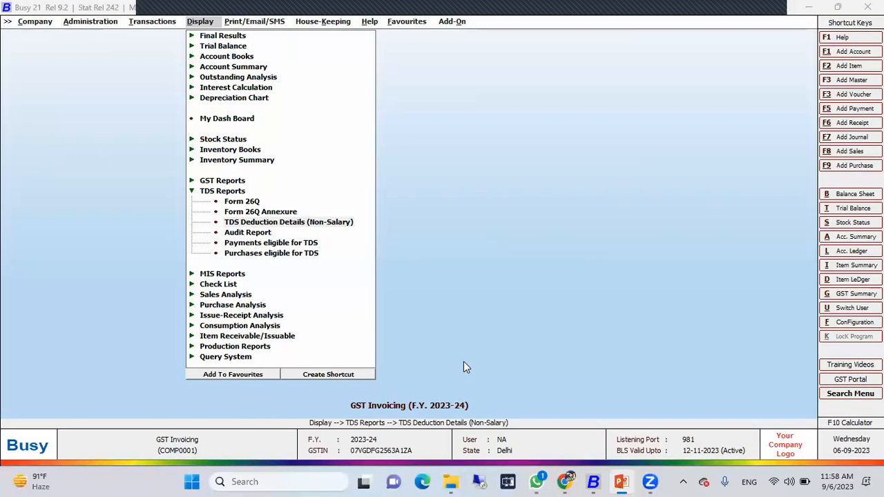
left_click(85, 26)
key("Right")
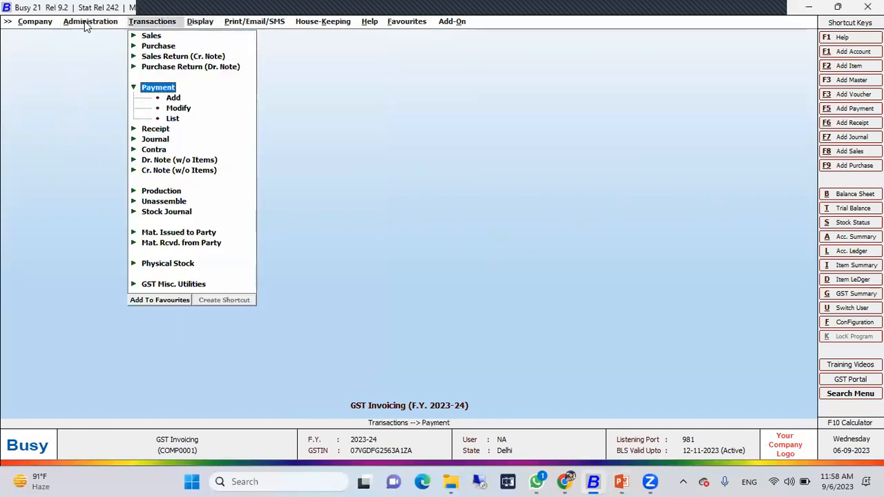
left_click(84, 26)
key("Down")
key("Return")
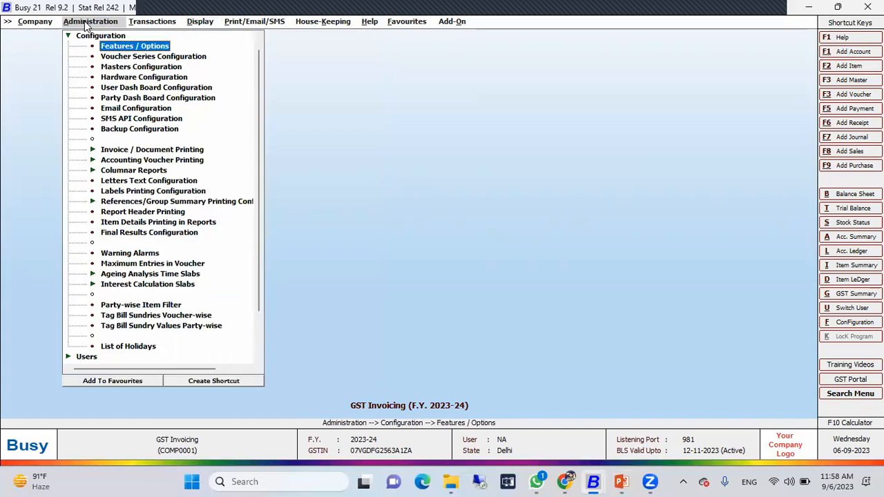
key("Return")
key("Down")
key("Down")
key("Down")
key("Down")
key("Down")
key("Down")
key("Return")
Enable TCS reporting, disable TDS reporting, and save the TDS/TCS configuration
left_click(61, 65)
left_click(62, 51)
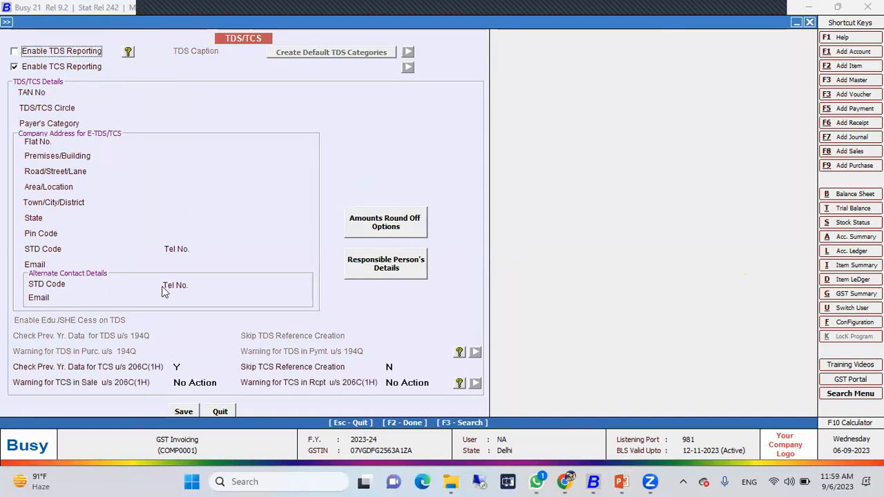
left_click(185, 410)
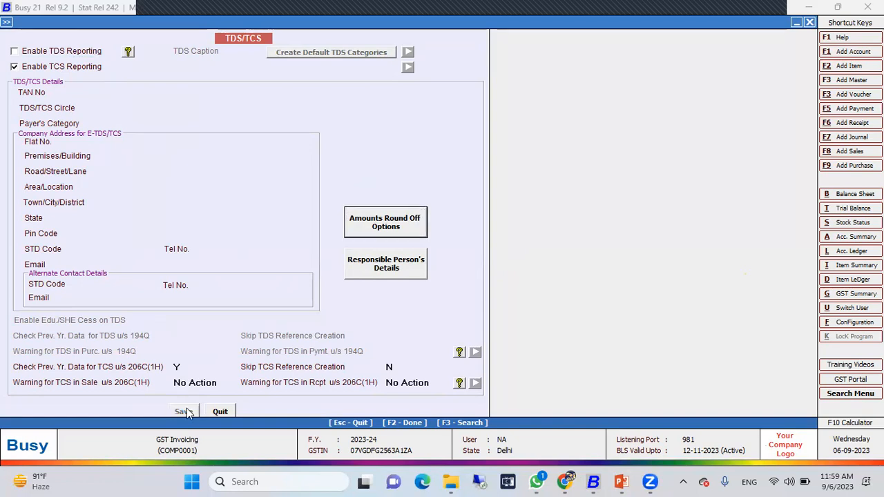
key("Escape")
key("Escape")
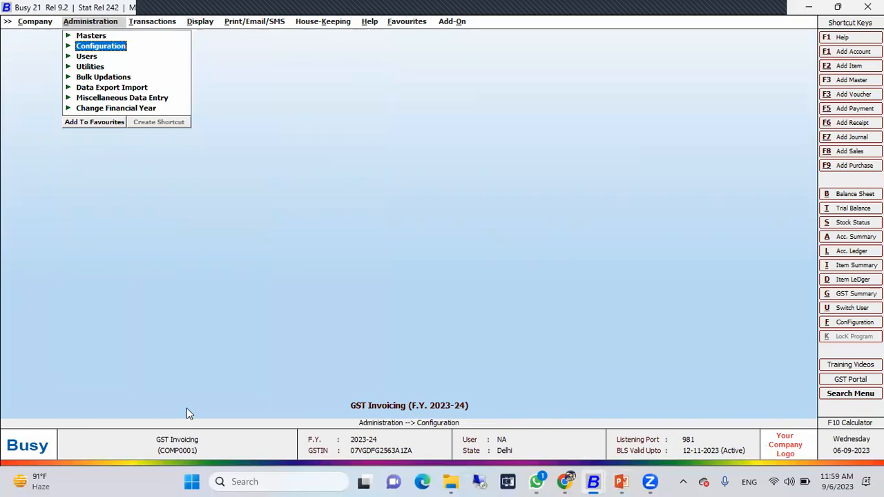
Open the WNNA PARTY account master for modification
key("Up")
key("Return")
key("Down")
key("Up")
key("Return")
key("Down")
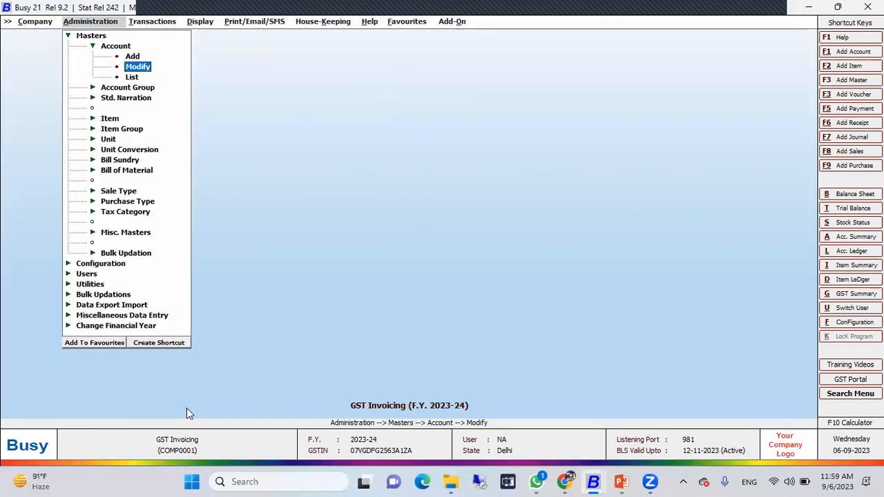
key("Return")
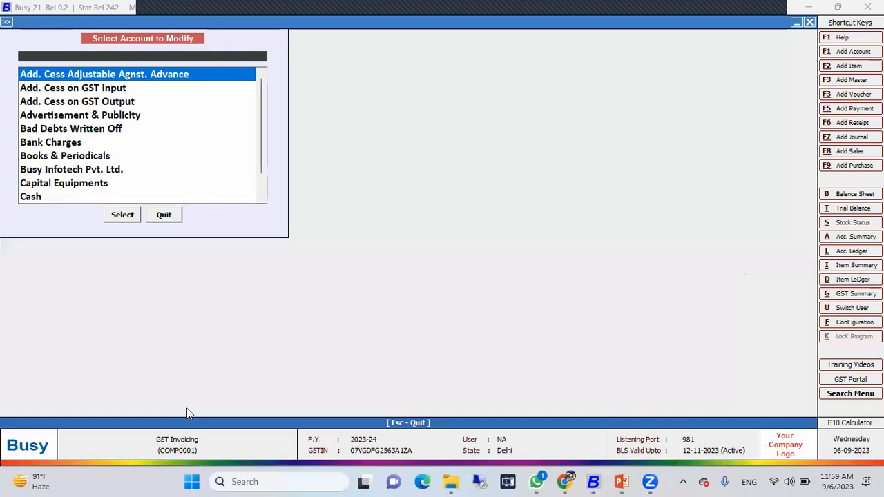
type("wa")
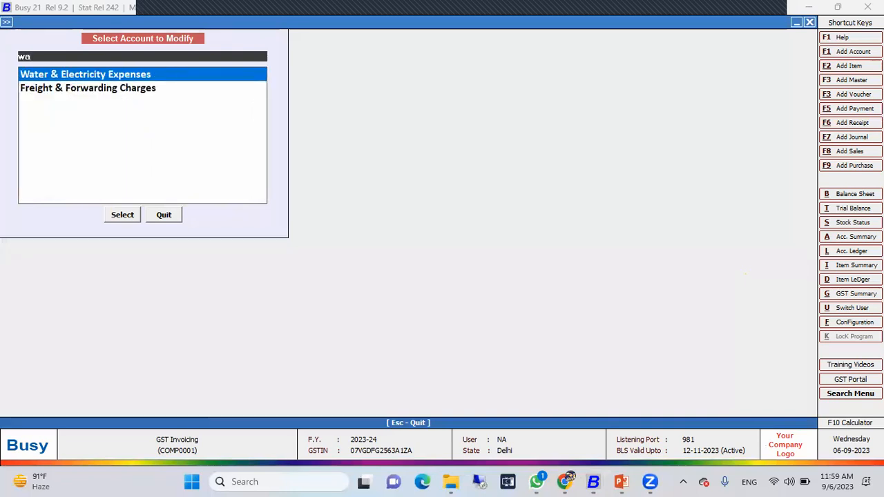
key("BackSpace")
type("n")
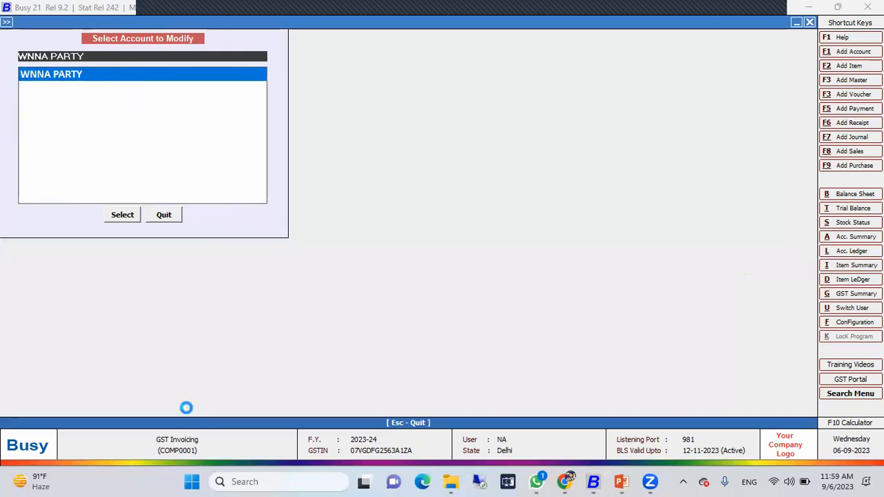
key("Return")
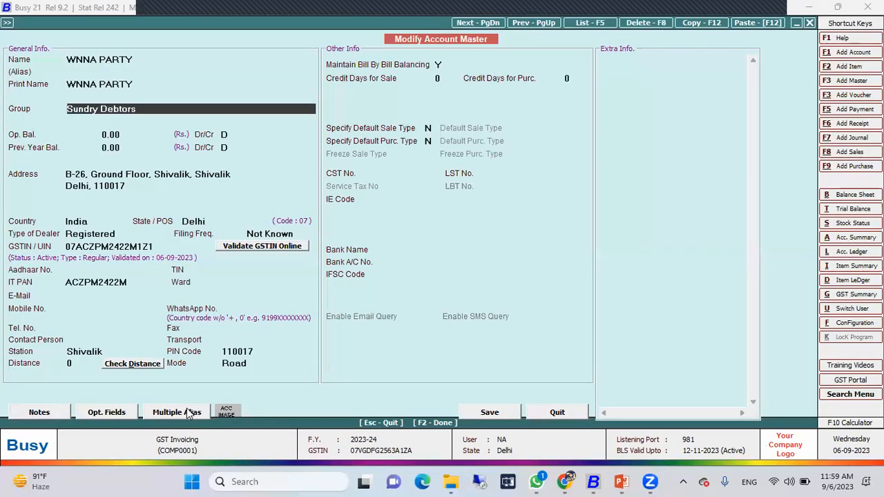
Set WNNA PARTY's TCS u/s 206C (1H) to Applicable from start, payee category to Domestic Company, and Income Tax Return Not Filed to Y
key("Return")
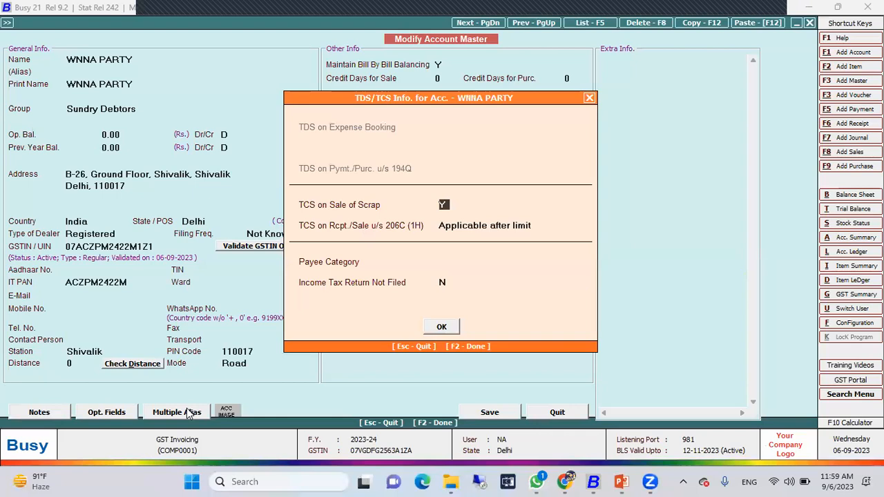
key("Return")
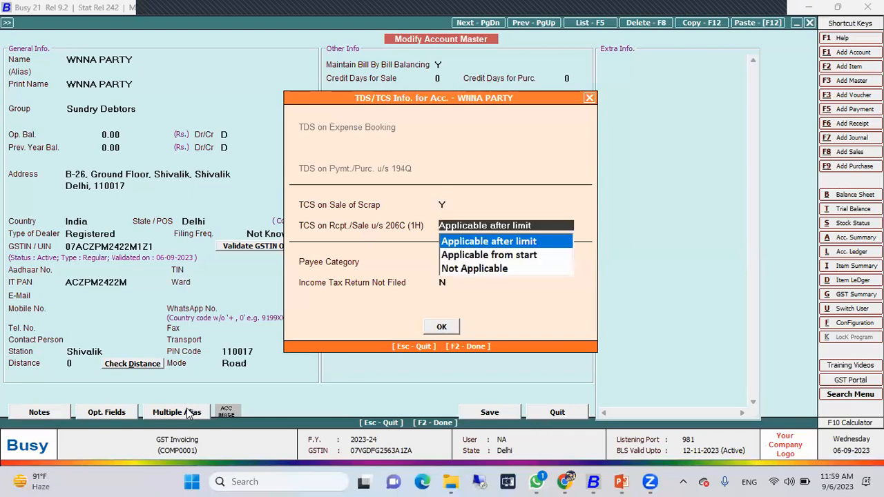
key("Down")
key("Return")
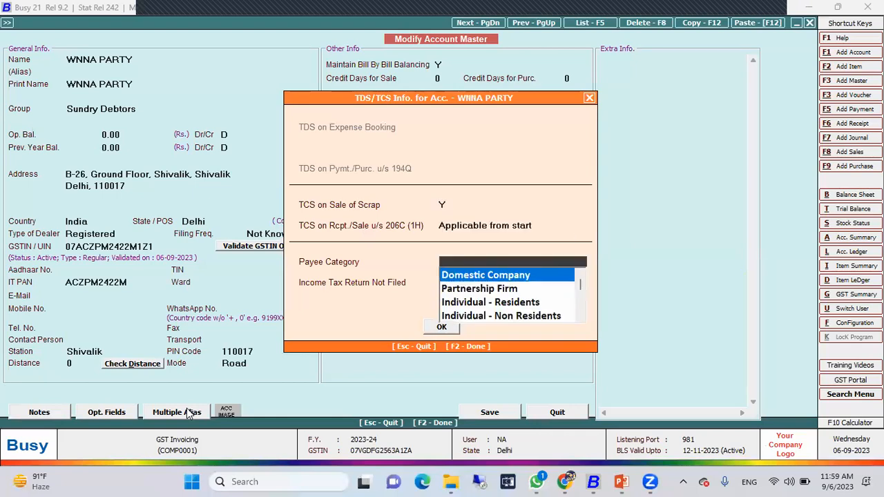
key("Return")
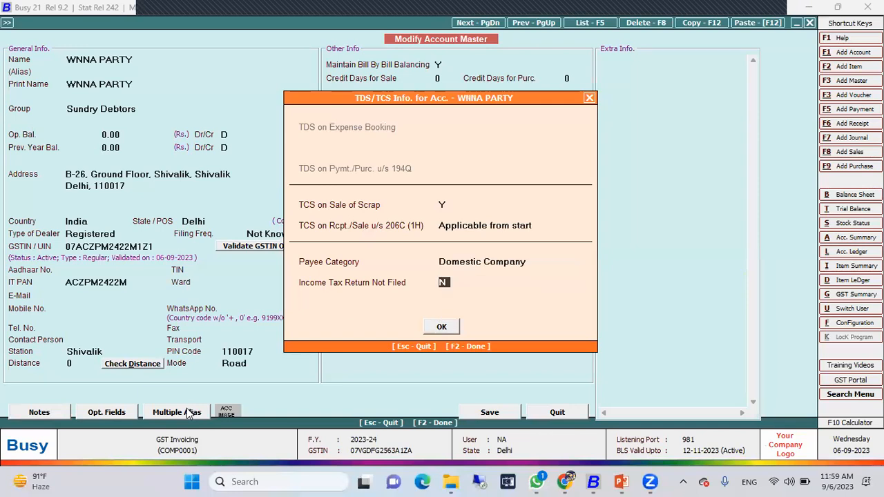
key("Up")
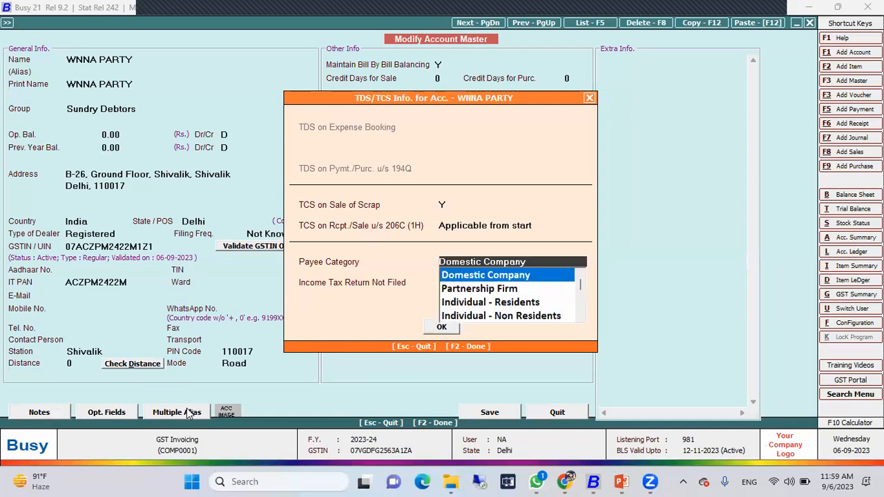
key("Return")
key("Return")
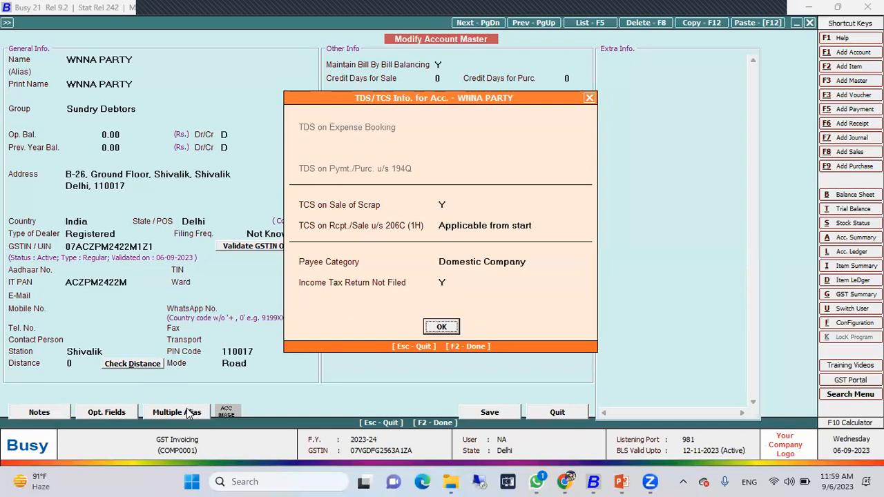
key("Return")
Save the modified WNNA PARTY account master and leave account modification
key("Return")
key("Return")
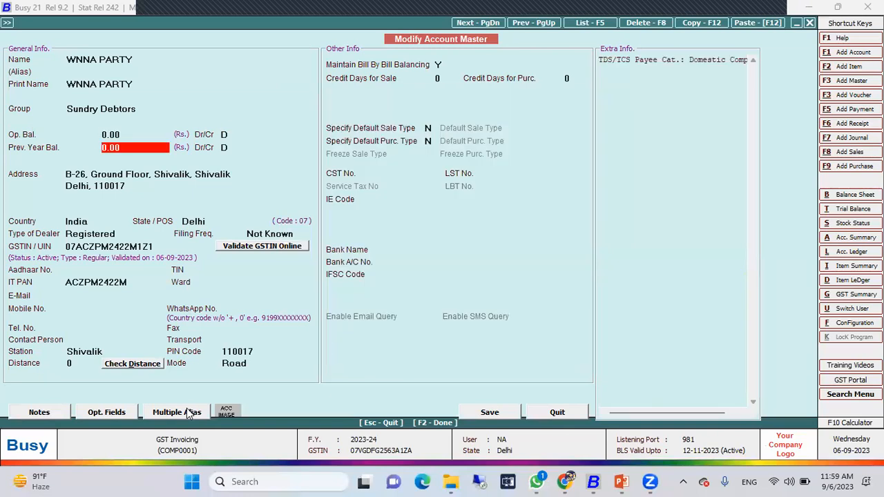
key("F2")
key("Return")
key("Escape")
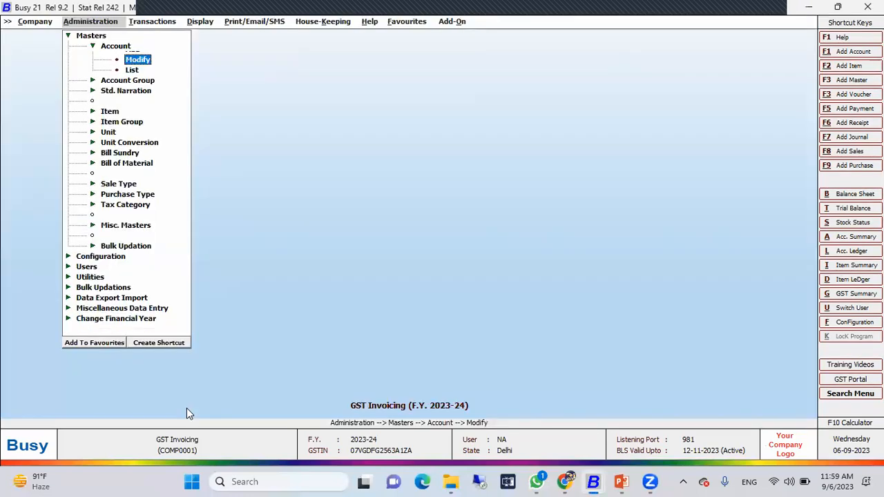
Start a new sales voucher dated 01-04-2023 with sale type Central-MultiRate and party WNNA PARTY
key("Escape")
key("Right")
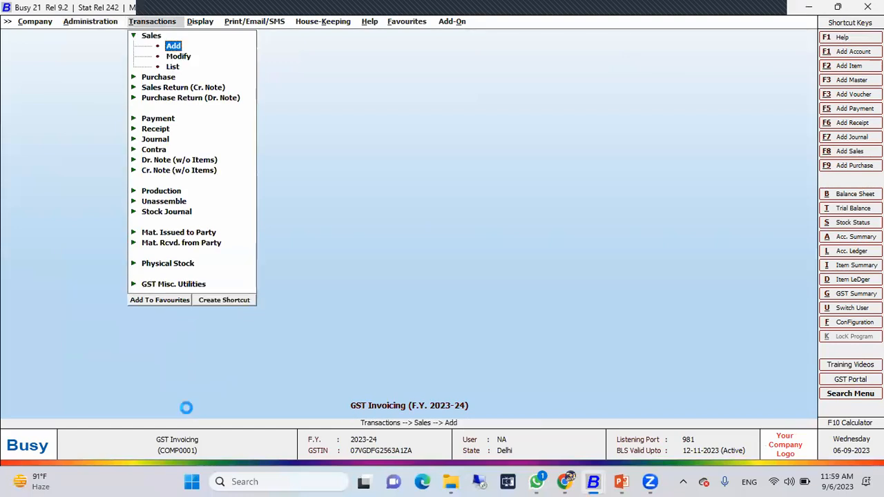
key("Return")
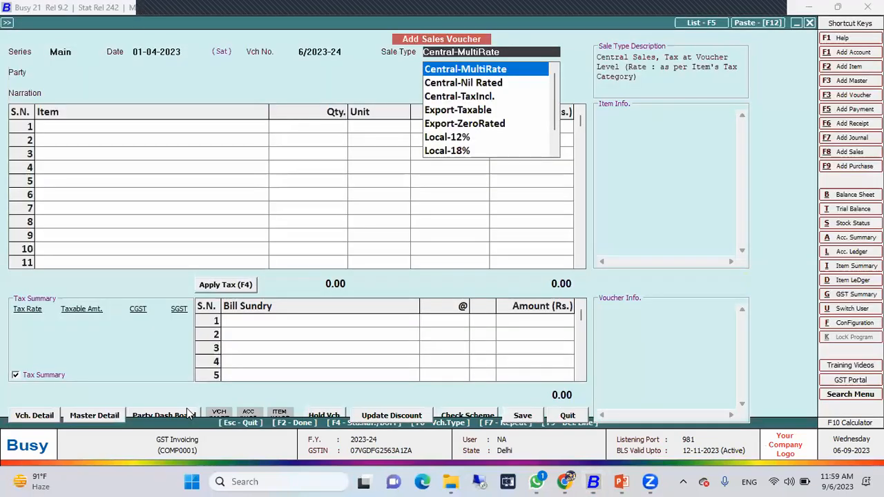
key("Return")
key("Return")
key("Return")
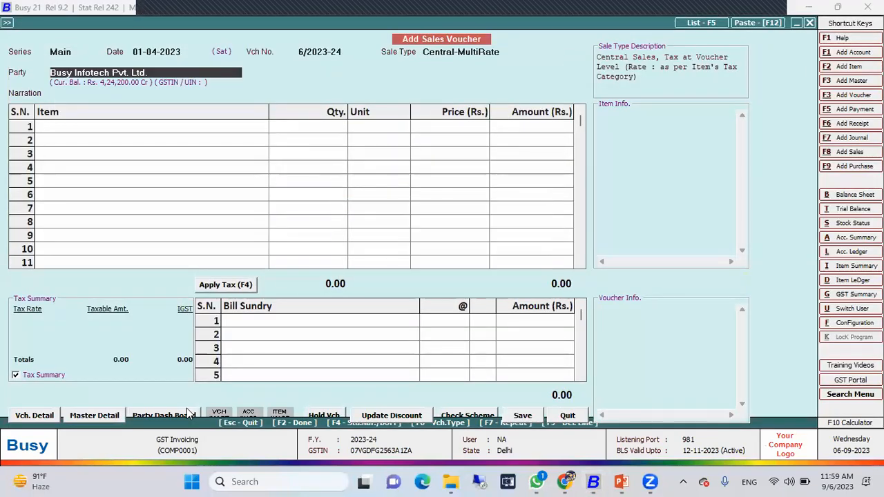
type("w")
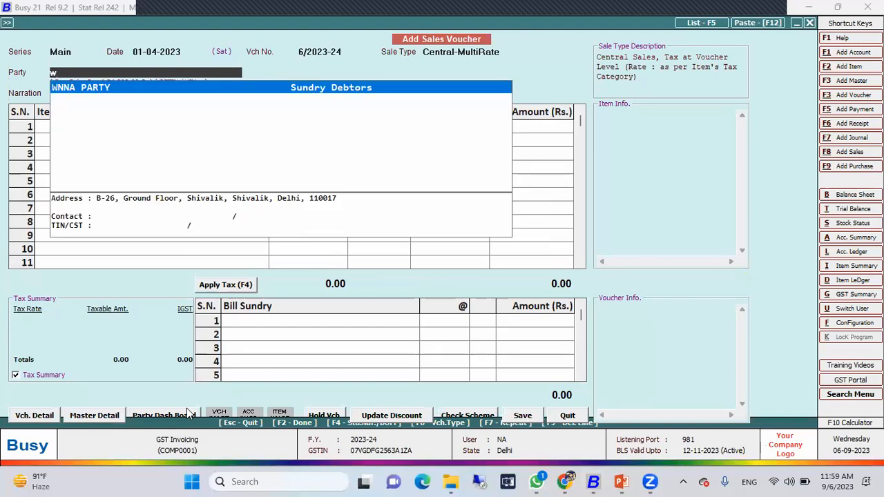
key("Return")
key("Return")
key("Return")
Enter 1 Pcs. of Air Conditioner 1.5 Ton at a price of 33,000 in the sales voucher
key("Return")
type("1")
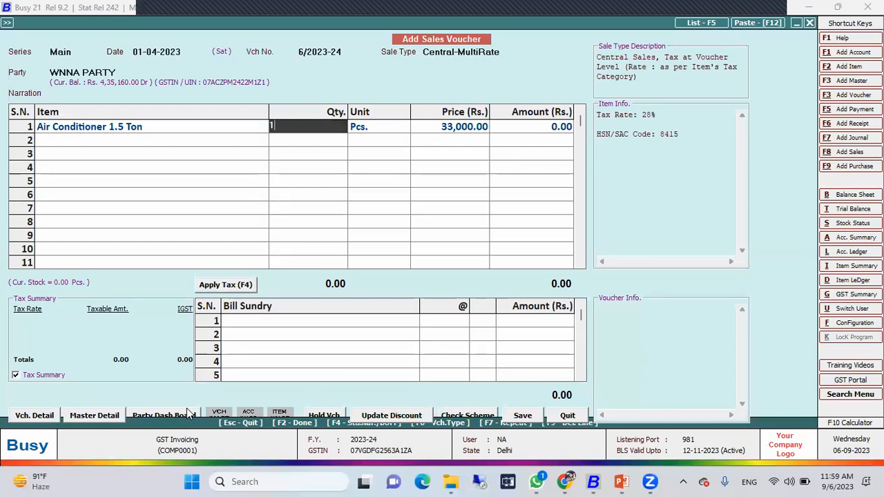
key("Return")
key("Return")
key("Return")
key("Return")
key("Return")
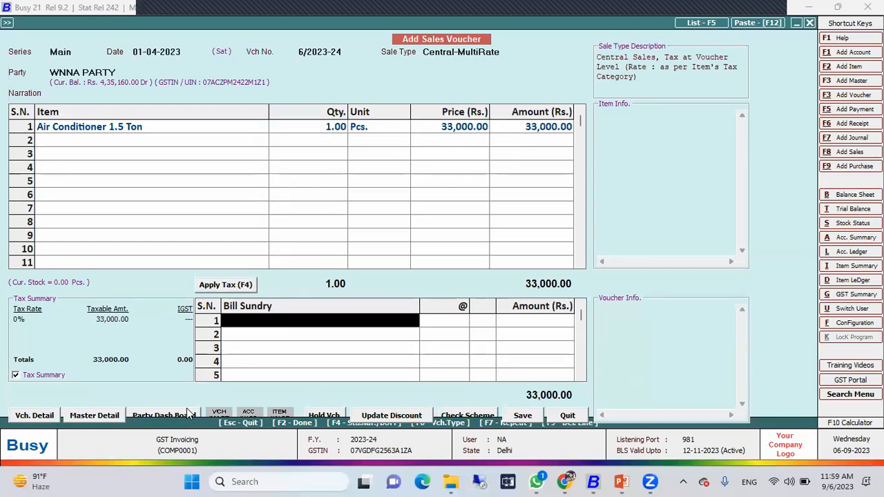
Apply IGST to the sales voucher and add the Tax Collected at Source bill sundry at 0.1%
key("F4")
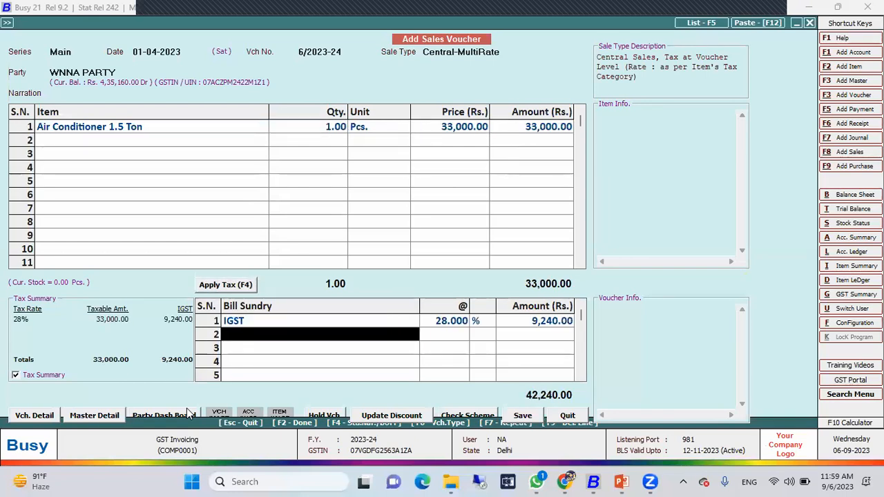
type("tcs")
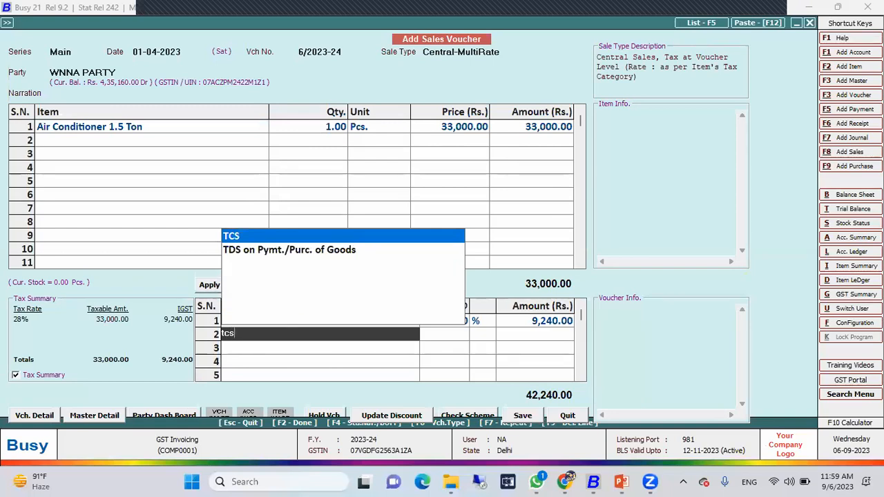
key("Return")
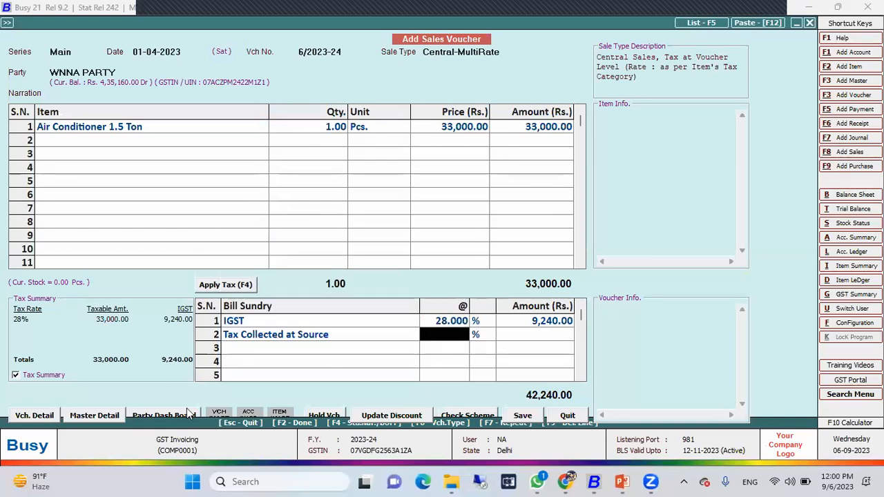
type("0.1")
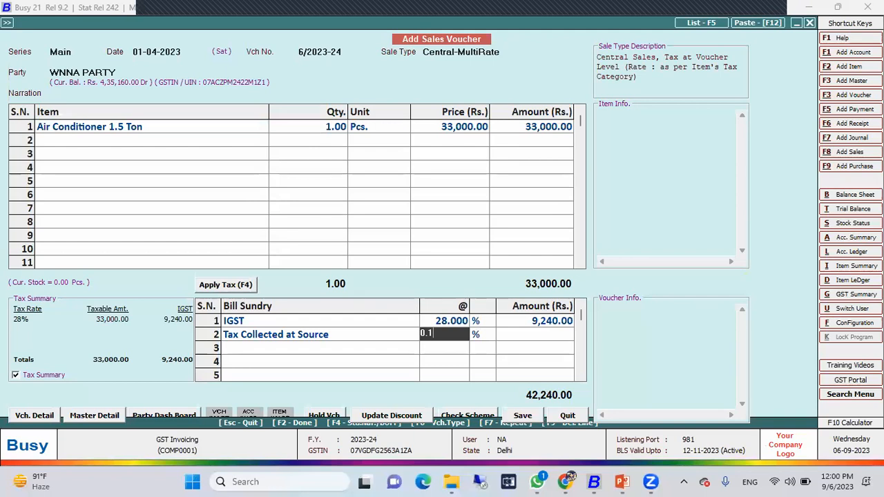
key("Return")
key("Return")
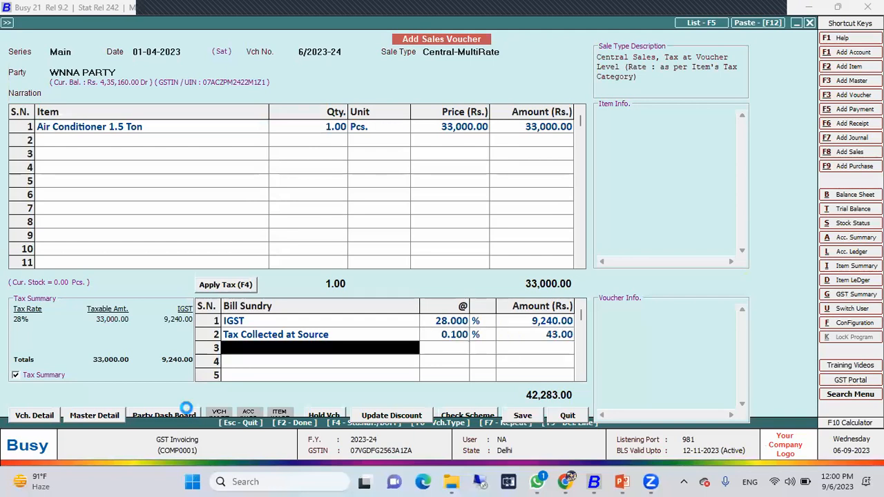
Fill in the voucher's TCS details as applicable under section 206C with collection code R, and accept the TCS reference
key("Return")
key("Left")
key("Return")
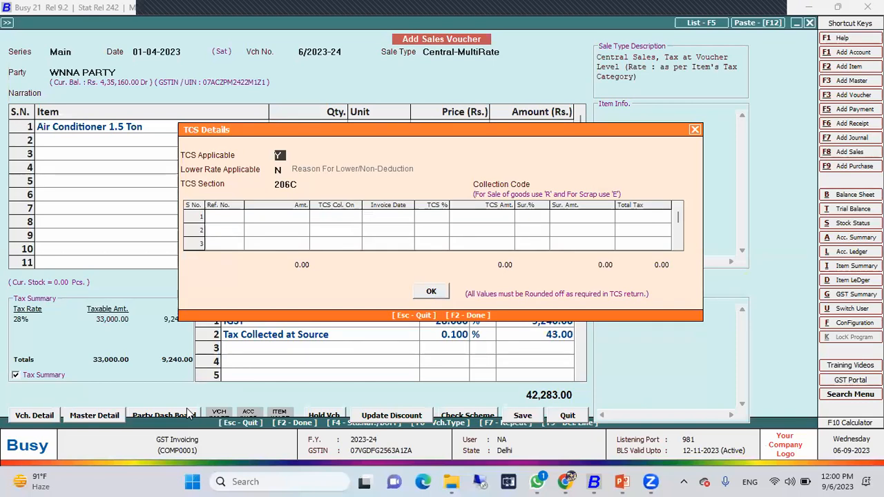
key("Return")
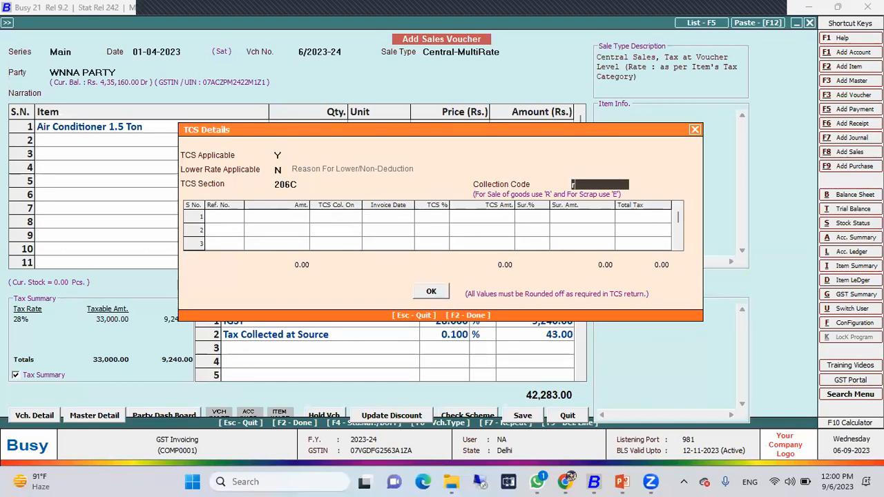
type("R")
key("Return")
key("Return")
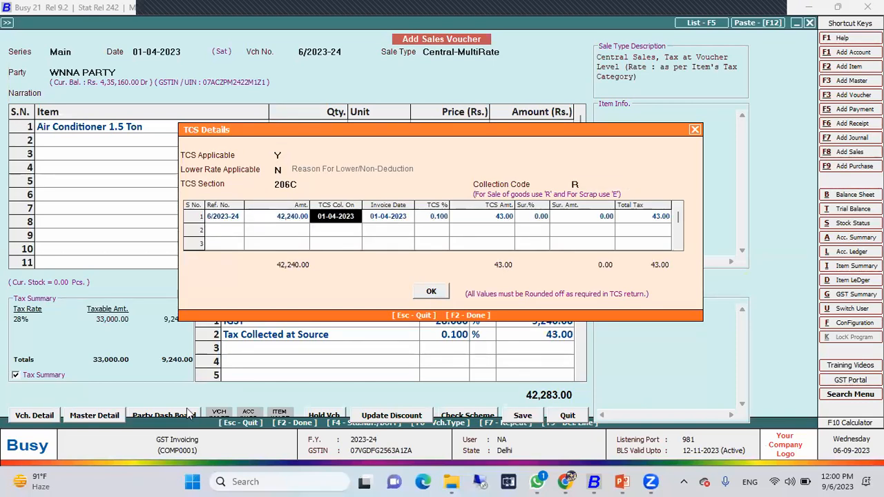
key("Return")
key("Return")
key("Return")
key("Return")
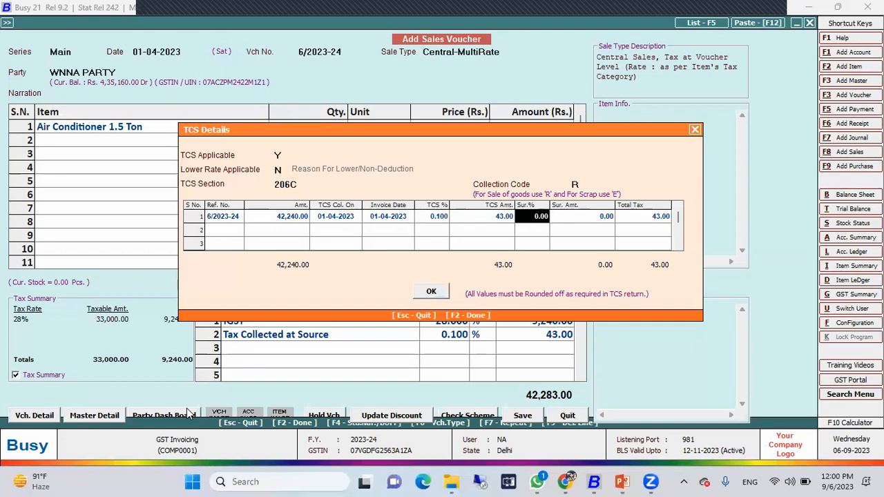
left_click(430, 292)
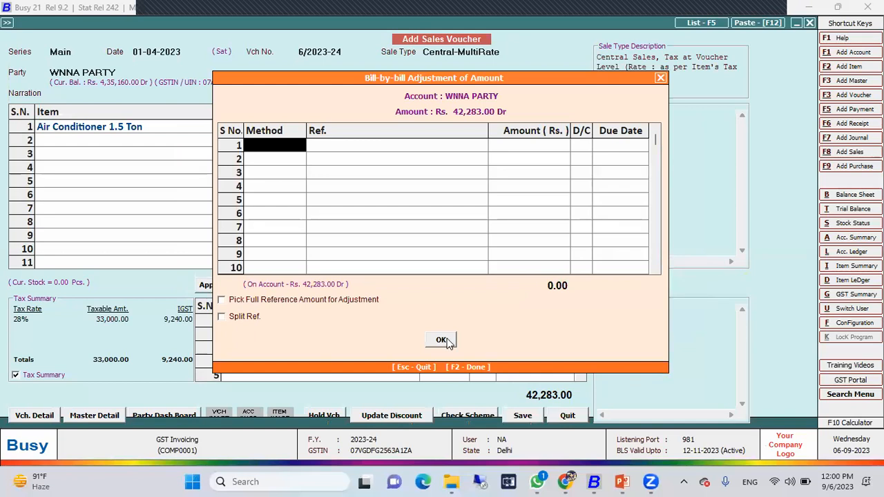
Accept the sales voucher's bill-by-bill adjustment and AA Transport details, and save the voucher without printing it
left_click(442, 340)
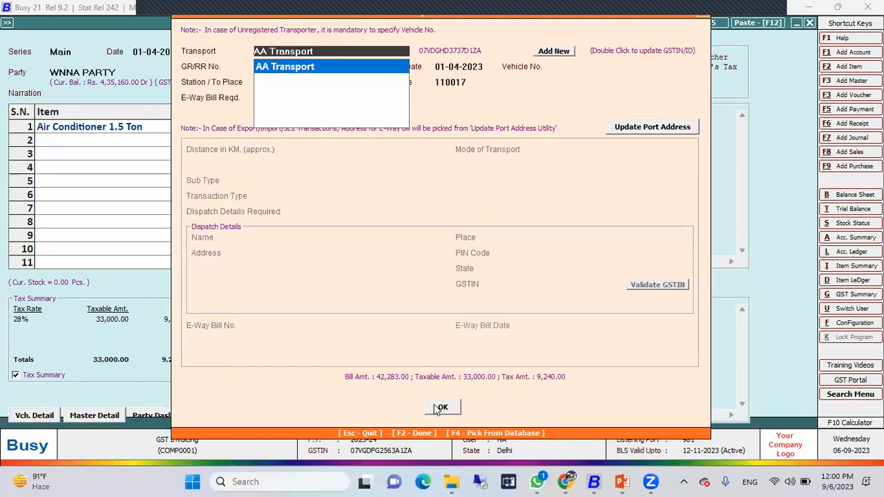
left_click(439, 407)
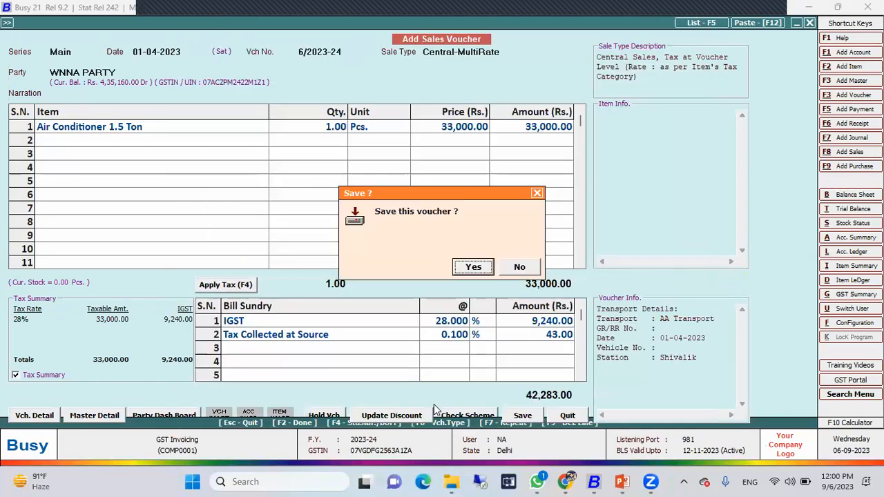
left_click(471, 269)
left_click(518, 266)
key("Escape")
key("Return")
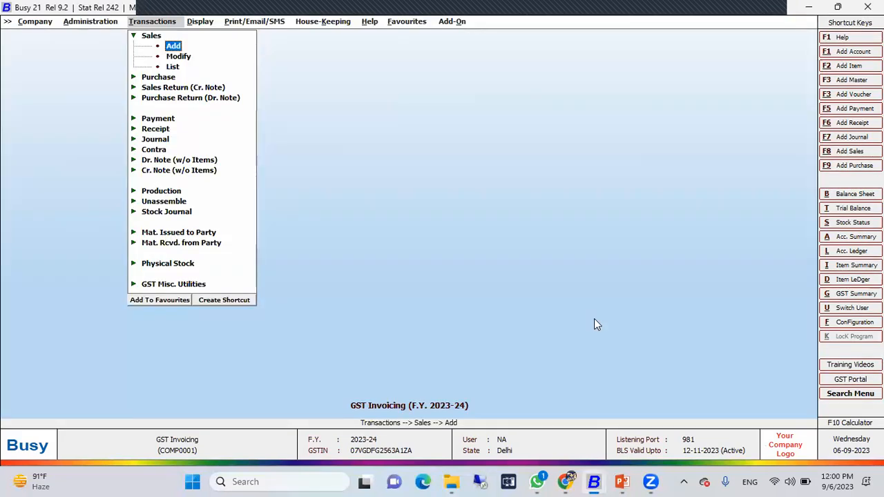
View the TCS Collection Details report for all references from 01-04-2023 to 30-04-2023, and close it
key("Right")
key("Down")
key("Down")
key("Down")
key("Down")
key("Down")
key("Down")
key("Down")
key("Down")
key("Down")
key("Down")
key("Down")
key("Down")
key("Down")
key("Down")
key("Up")
key("Up")
key("Down")
key("Down")
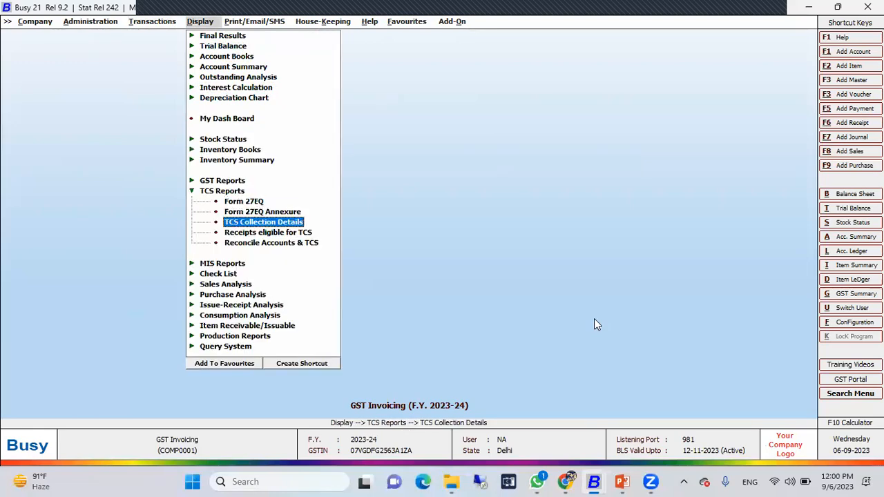
key("Return")
key("Return")
key("Return")
key("Return")
key("Return")
key("Return")
key("Return")
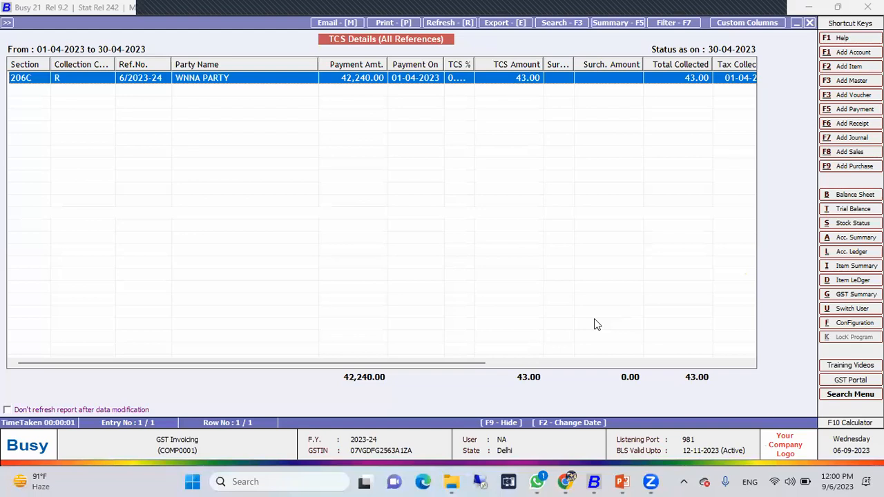
key("Escape")
key("Escape")
key("Escape")
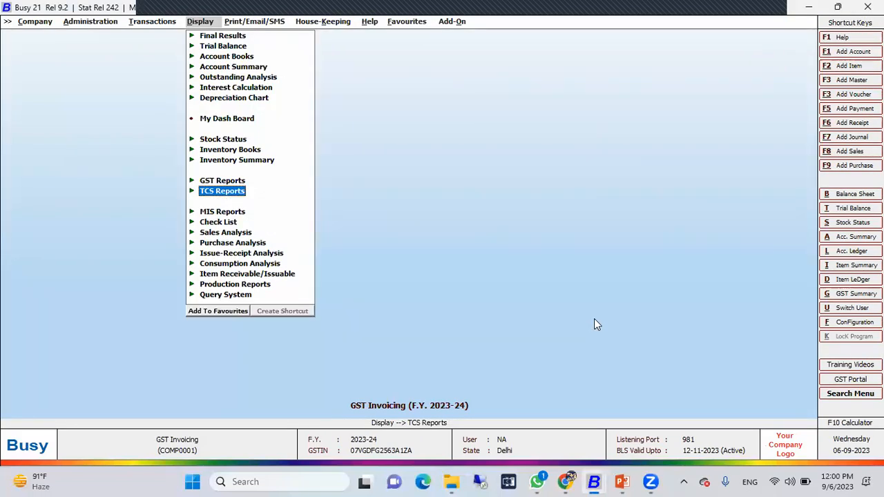
Start a new payment voucher in the Main series dated 01-04-2023 with GST nature Not Applicable
key("Left")
key("Down")
key("Down")
key("Down")
key("Down")
key("Down")
key("Down")
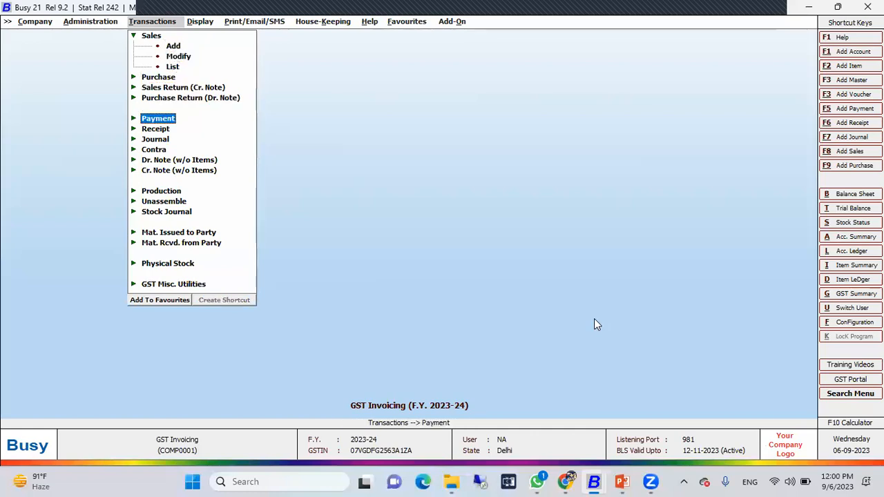
key("Return")
key("Return")
key("Return")
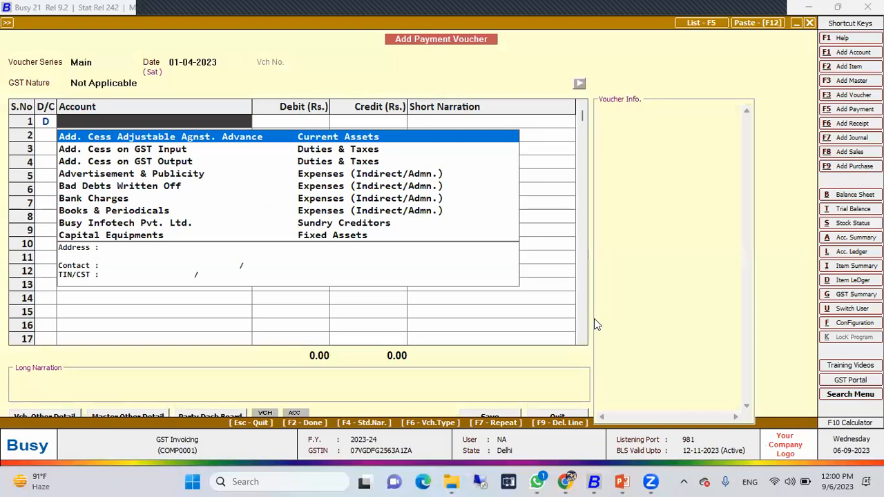
Debit the TCS (Tax Collected at Source) account with 43 and credit Cash with the same amount in the payment voucher
type("tcs")
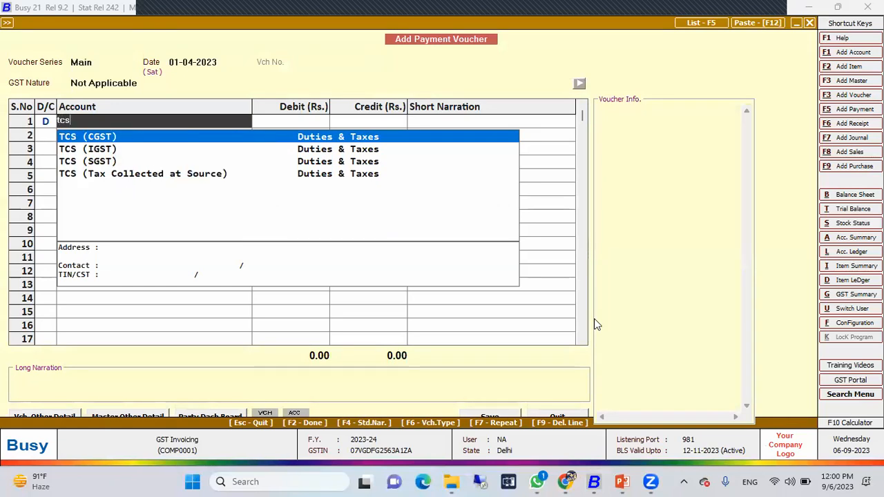
key("Down")
key("Down")
key("Down")
key("Return")
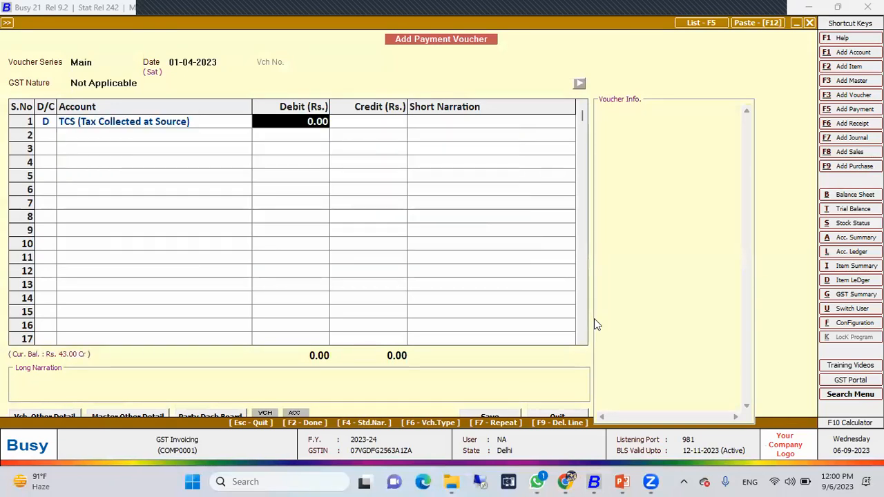
type("43")
key("Return")
key("Return")
key("Return")
key("Return")
key("Return")
key("Return")
key("Return")
key("Return")
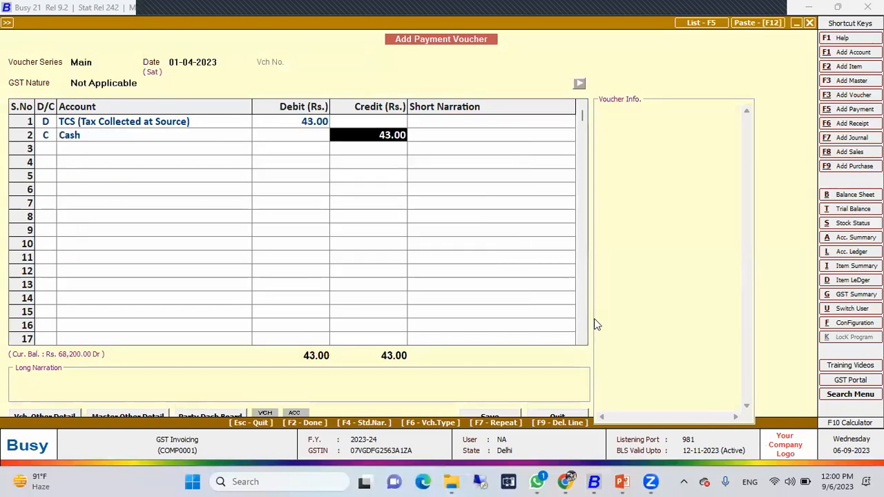
Select the sale's TCS reference for the Ist quarter under section 206C, and quit the payment voucher without saving
key("Return")
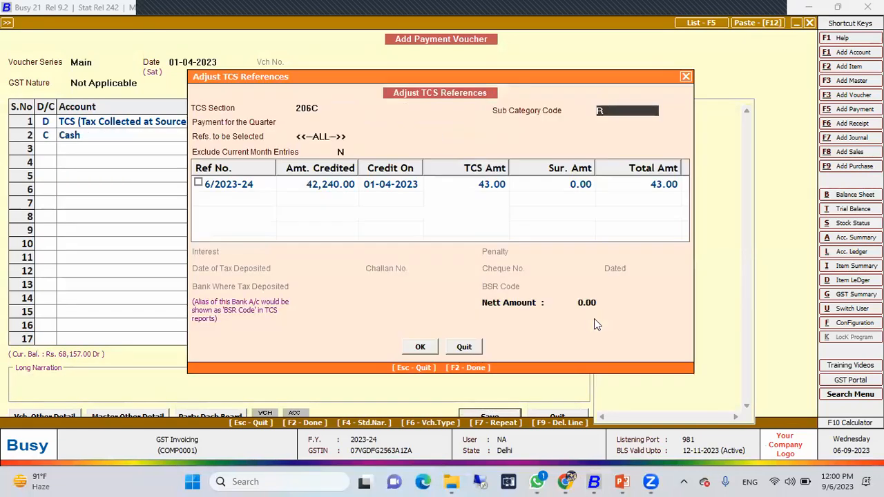
key("Return")
key("Return")
key("Return")
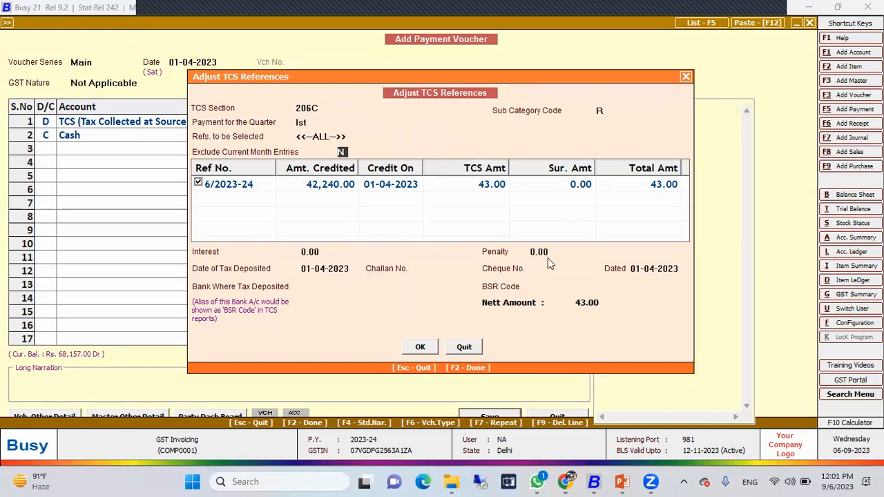
left_click(464, 347)
left_click(555, 415)
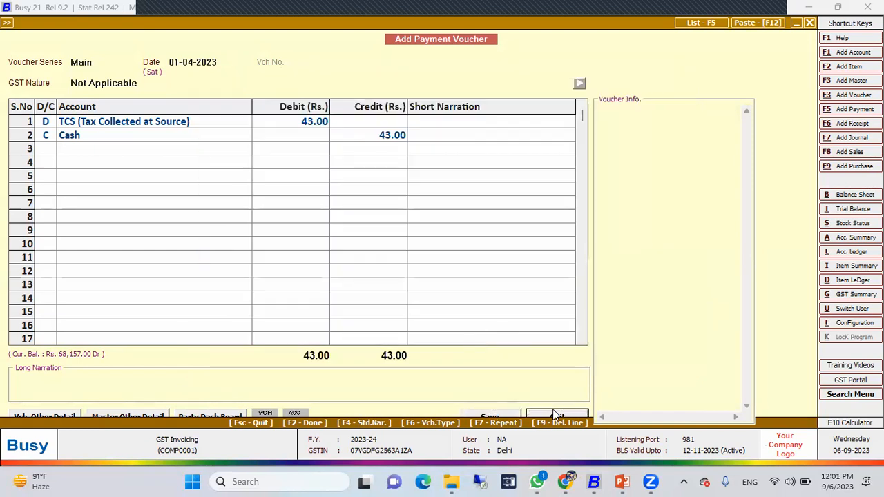
left_click(475, 272)
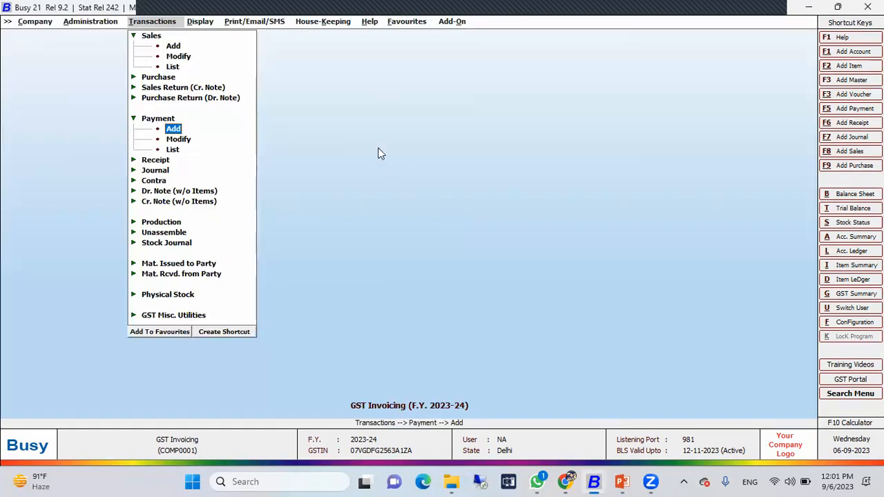
Look through the available TCS reports, including Form 27EQ Annexure, TCS Collection Details and Receipts eligible for TCS
key("Right")
key("Up")
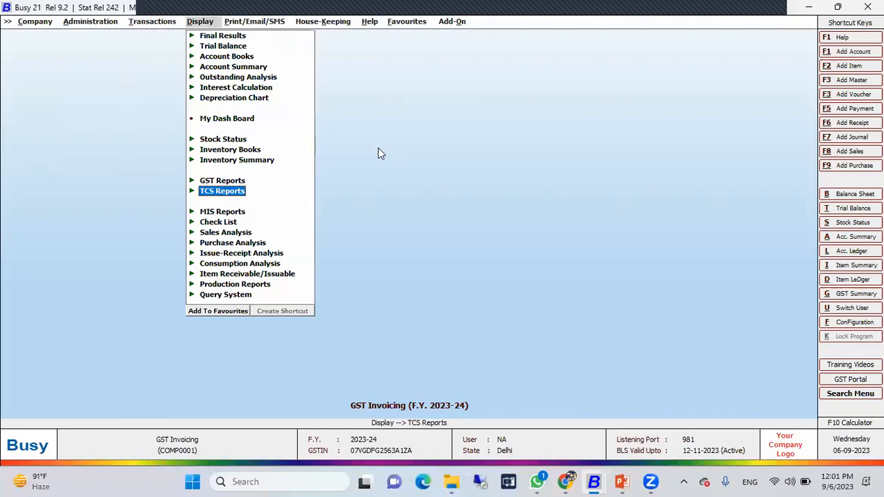
key("Return")
key("Down")
key("Down")
key("Down")
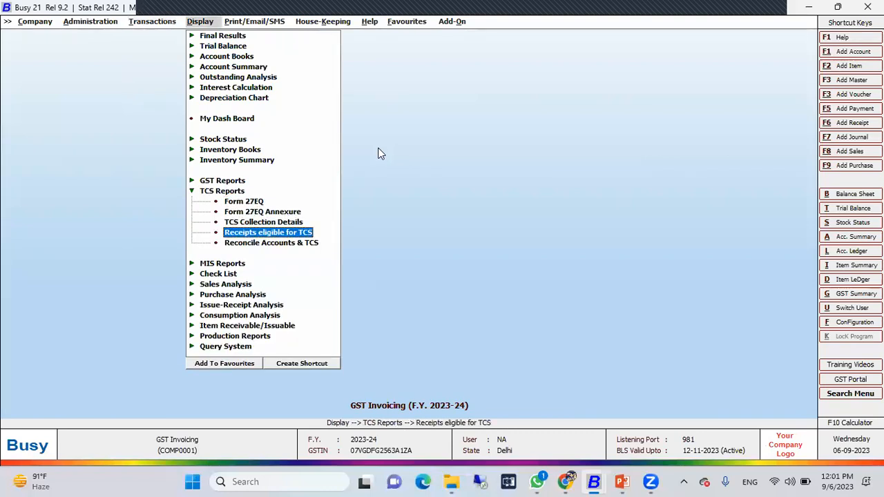
key("Up")
key("Up")
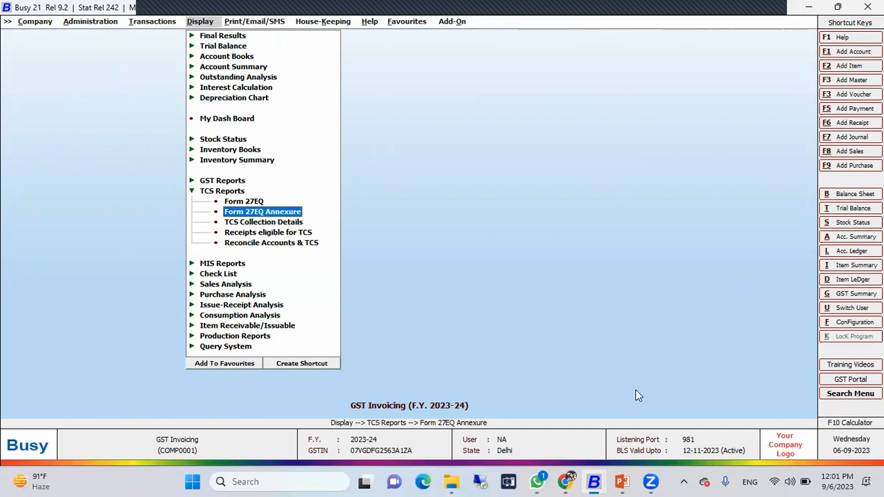
Switch to the PowerPoint course deck, start the slide show from the TCS Implementation slide, and advance to the Utilities slide
left_click(621, 481)
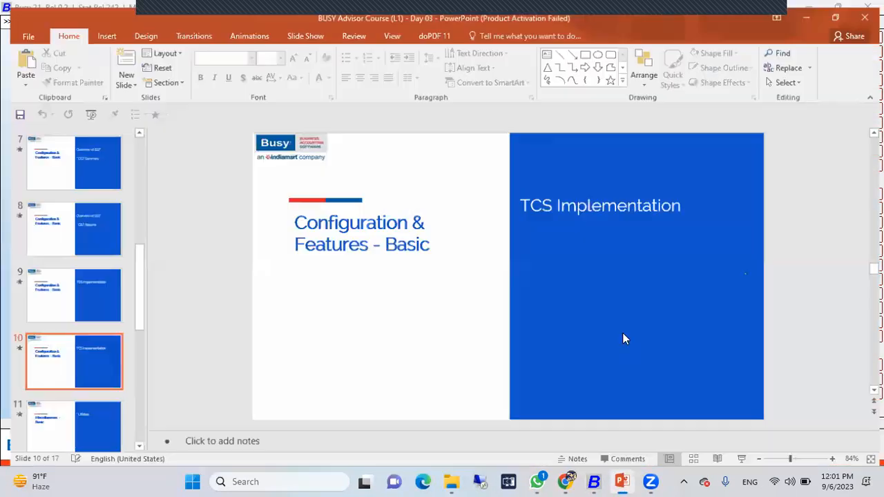
mouse_move(619, 478)
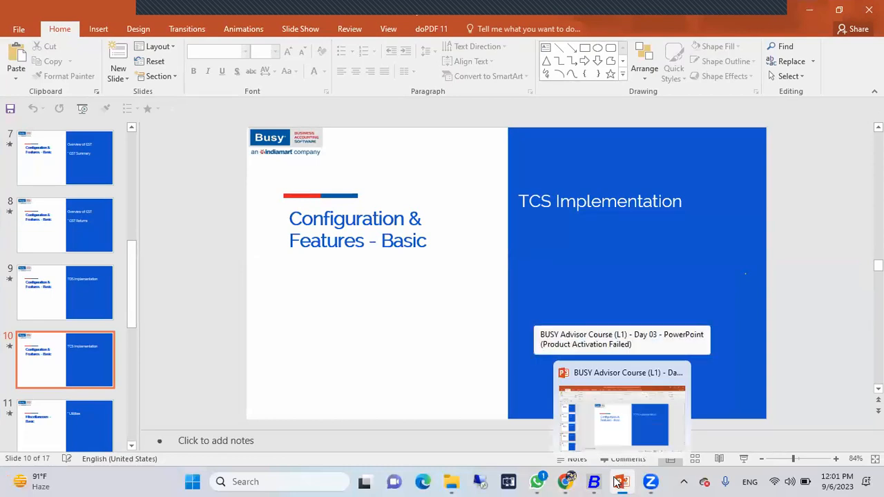
key("shift+F5")
key("Right")
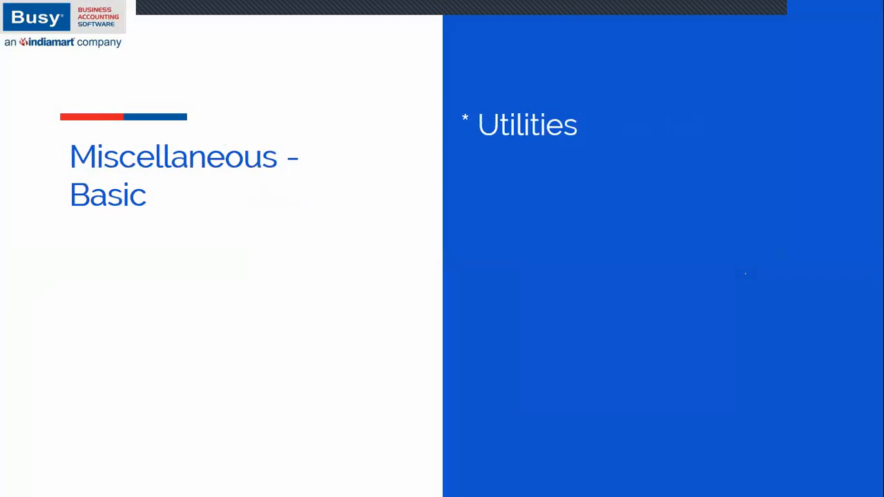
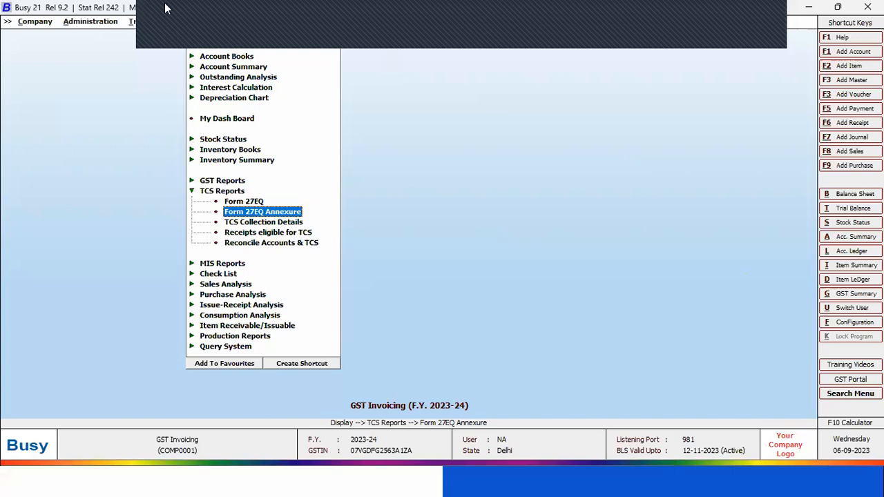
Expand the Utilities options in the company administration section
left_click(90, 22)
left_click(87, 38)
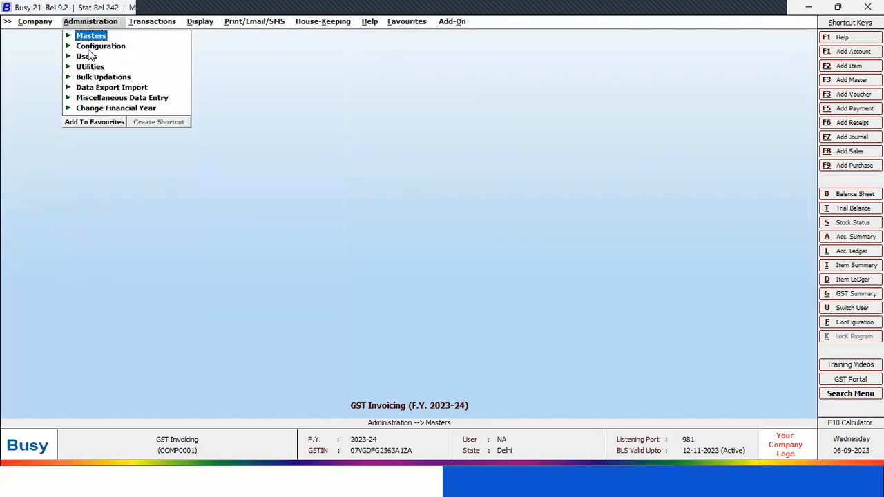
left_click(90, 67)
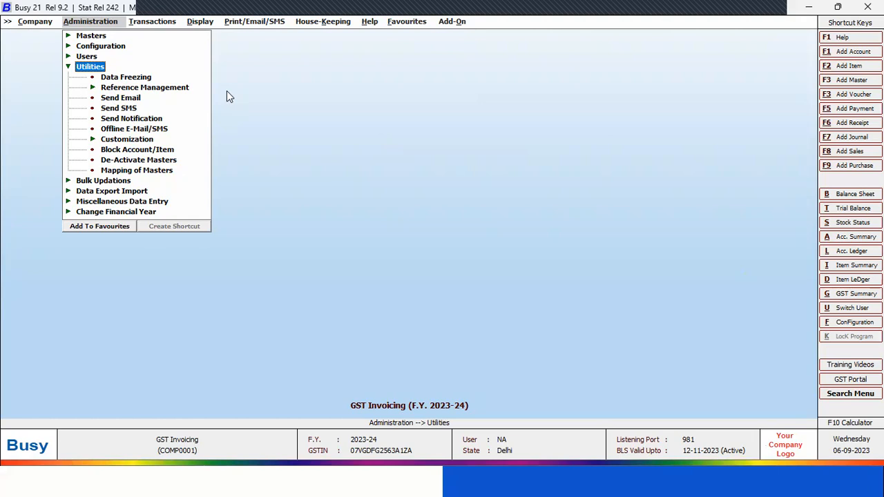
left_click(153, 22)
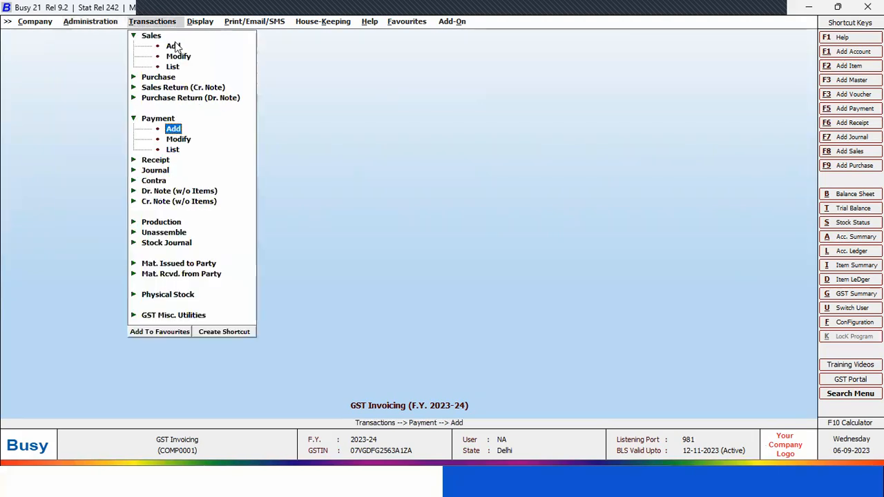
left_click(178, 57)
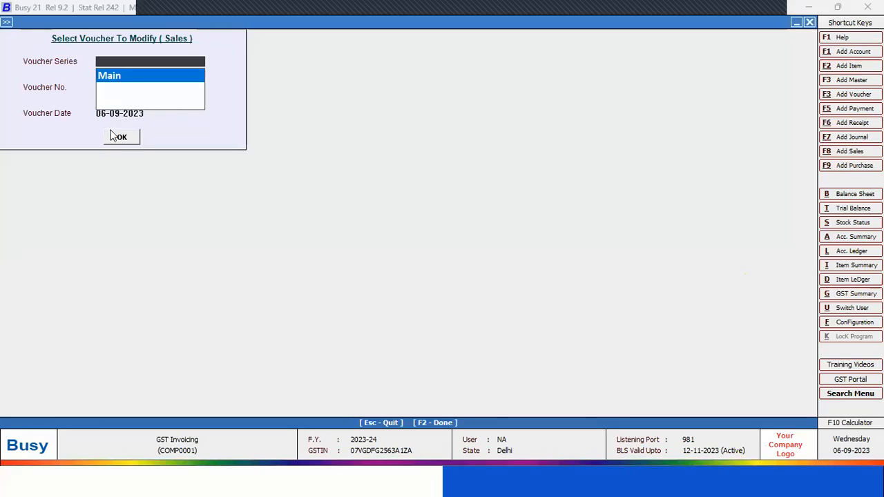
left_click(112, 136)
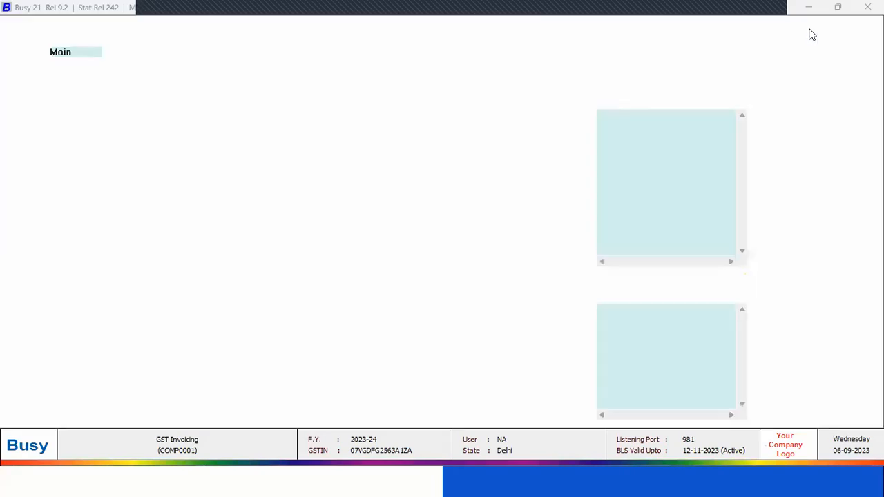
key("Escape")
key("Escape")
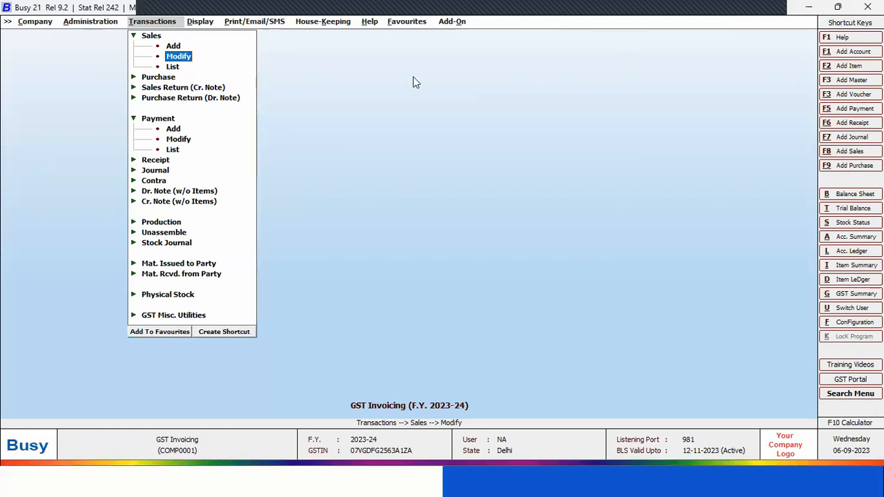
key("Left")
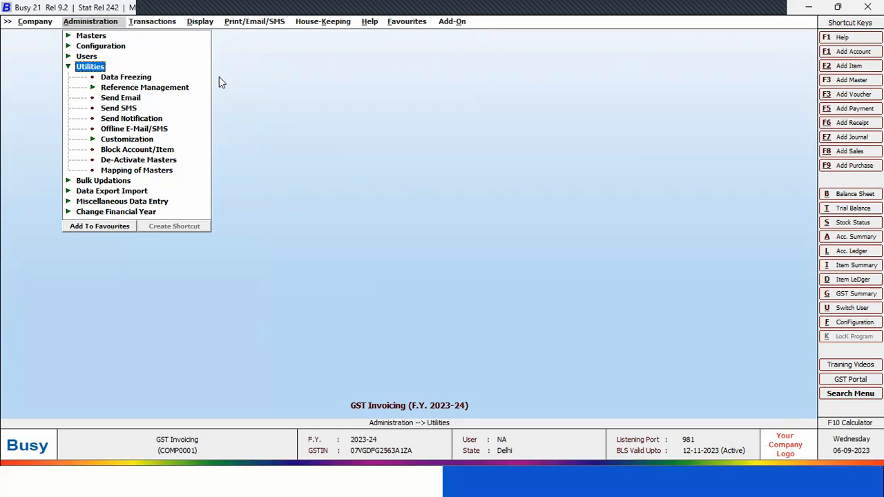
Apply full data freezing to the company data with the freezing date set to 30-04-2023
left_click(131, 79)
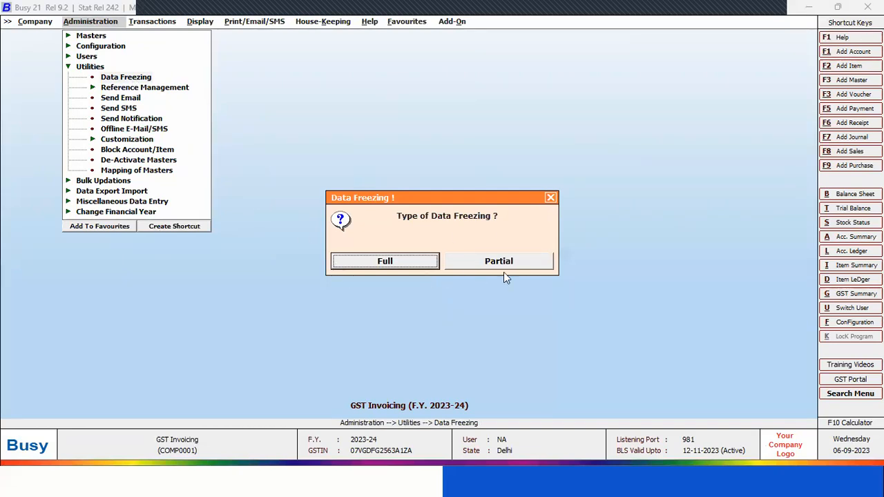
left_click(410, 262)
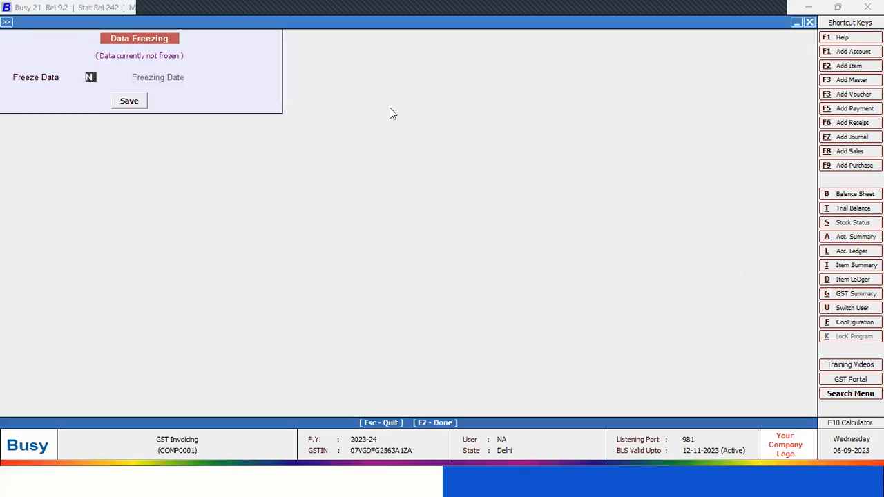
type("Y")
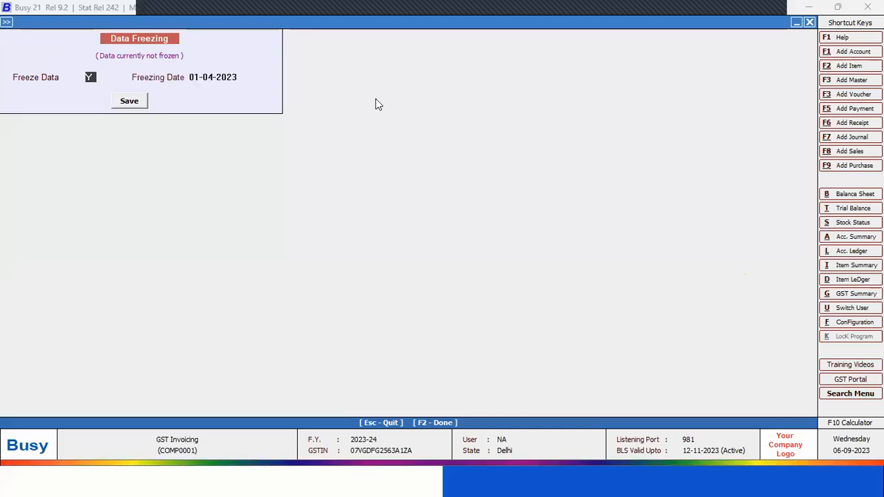
key("Return")
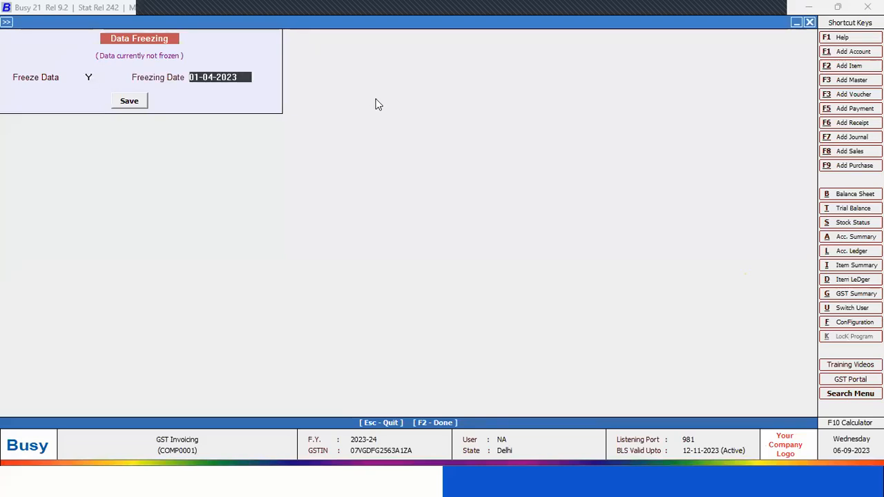
type("30")
type("-4")
key("Return")
key("Return")
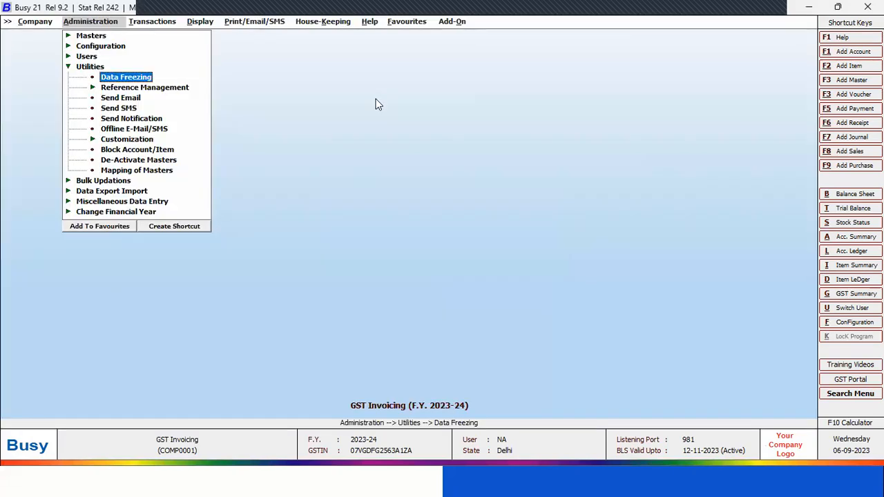
Open the Main series purchase voucher dated 02-04-2023 for modification
key("Right")
key("Down")
key("Down")
key("Down")
key("Up")
key("Right")
key("Down")
key("Return")
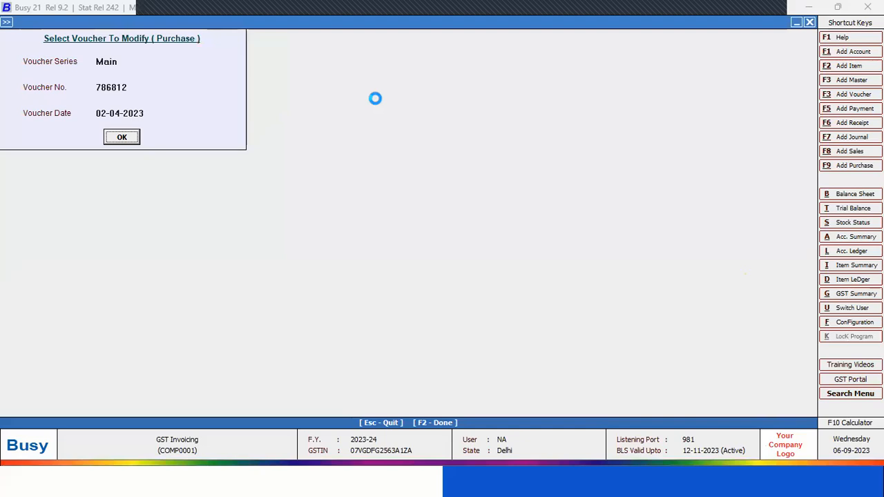
key("Return")
key("Return")
key("Return")
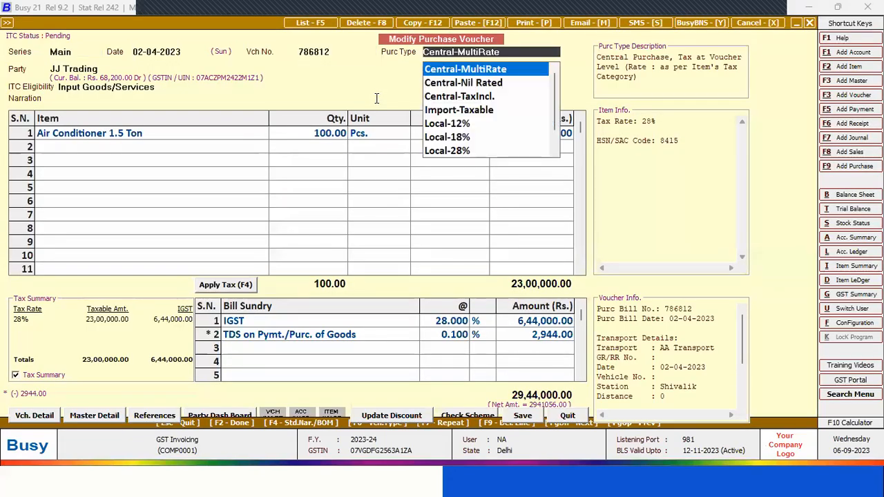
Change the party of the purchase voucher to Busy Infotech Pvt. Ltd., keeping the Central-MultiRate purchase type
key("Return")
key("BackSpace")
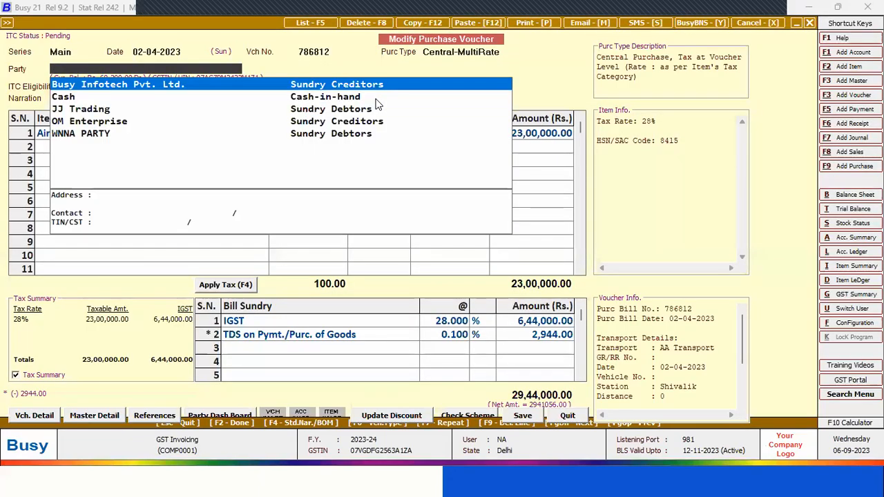
key("Return")
key("Left")
key("Return")
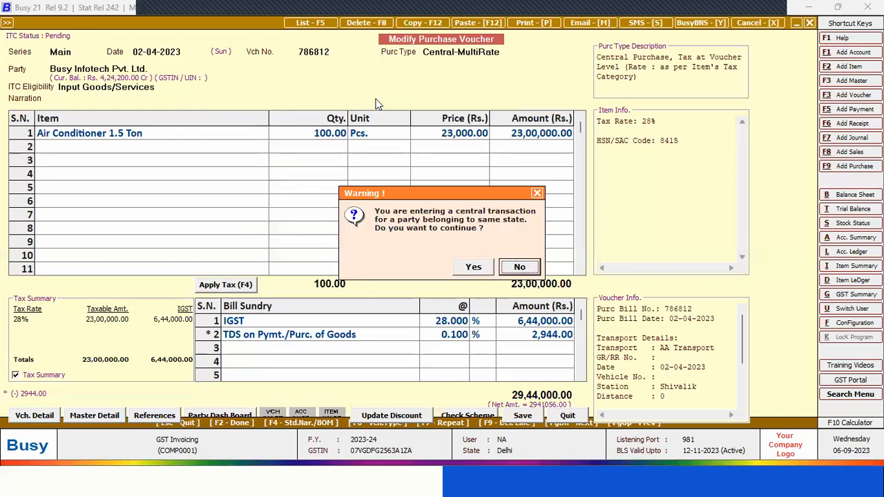
key("Return")
key("Return")
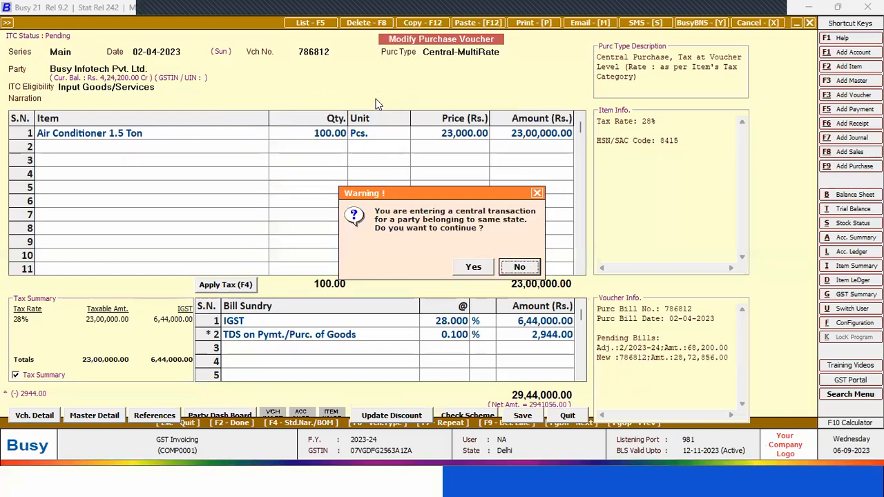
key("Left")
Try to save the modified purchase voucher despite the party warnings, and quit it without saving
key("Return")
key("Return")
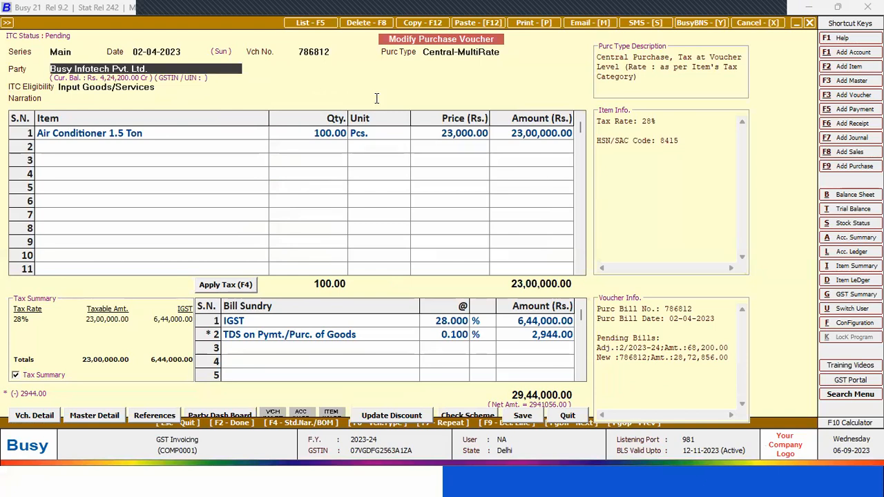
key("Return")
key("Left")
key("Return")
key("Left")
key("Return")
key("Return")
key("Return")
key("Return")
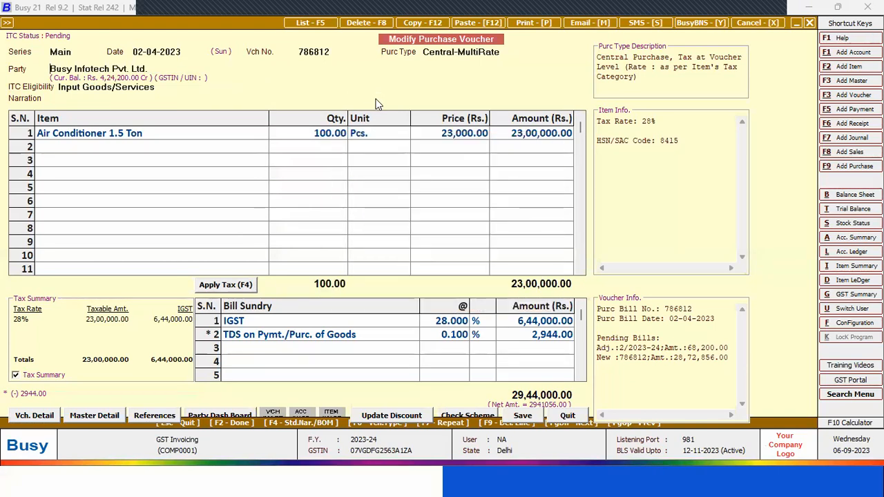
key("Return")
key("Return")
key("Return")
key("Return")
key("Return")
key("Return")
key("Return")
key("Return")
key("Return")
key("Return")
key("Return")
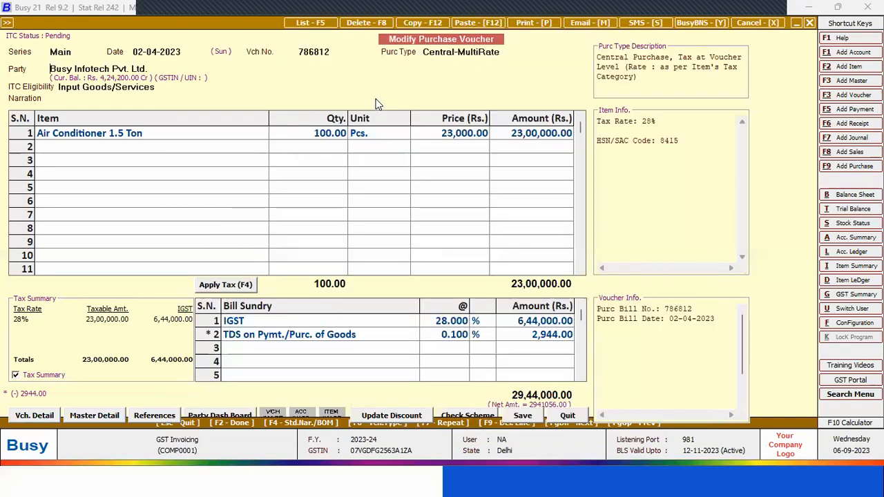
key("Left")
key("Return")
key("Left")
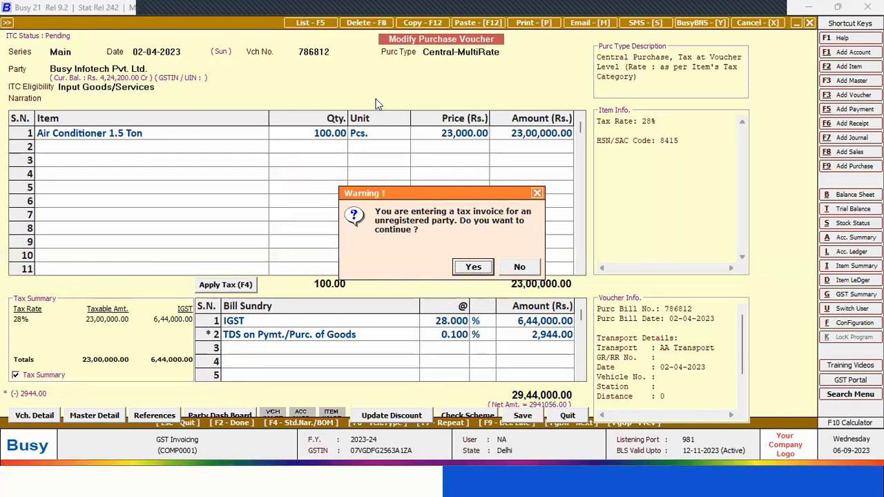
key("Return")
key("Left")
key("Return")
key("Return")
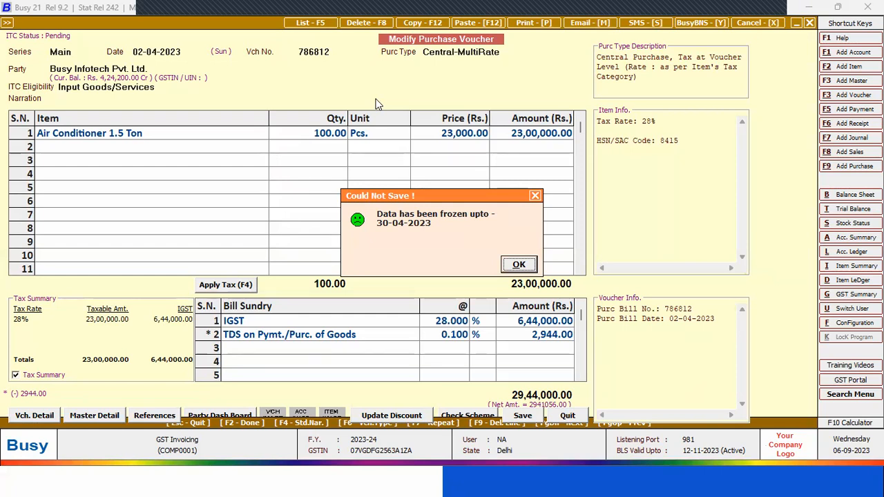
key("Return")
key("Escape")
key("y")
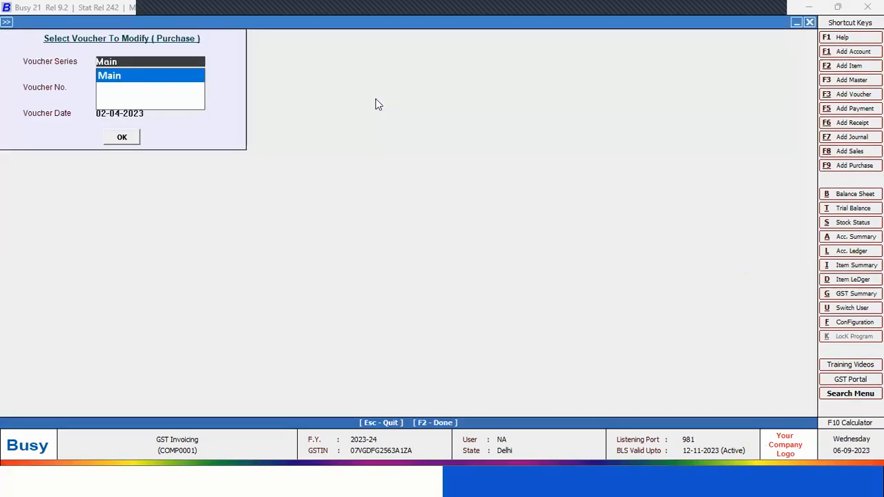
key("Escape")
key("Escape")
key("Left")
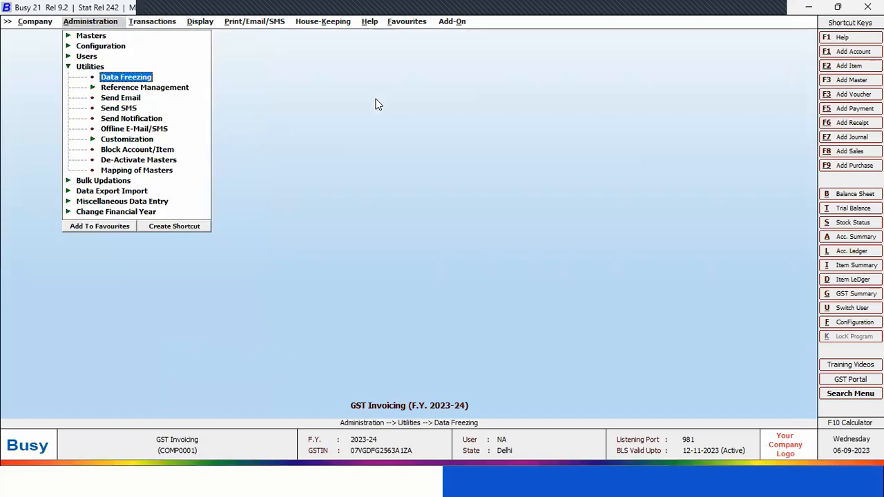
Set Freeze Data to N in the full data freezing settings and leave them
key("Return")
key("Return")
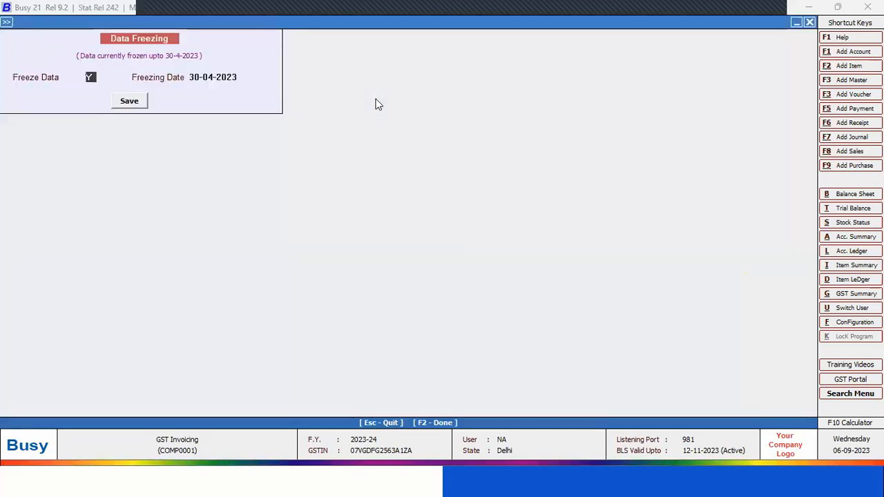
key("n")
key("Return")
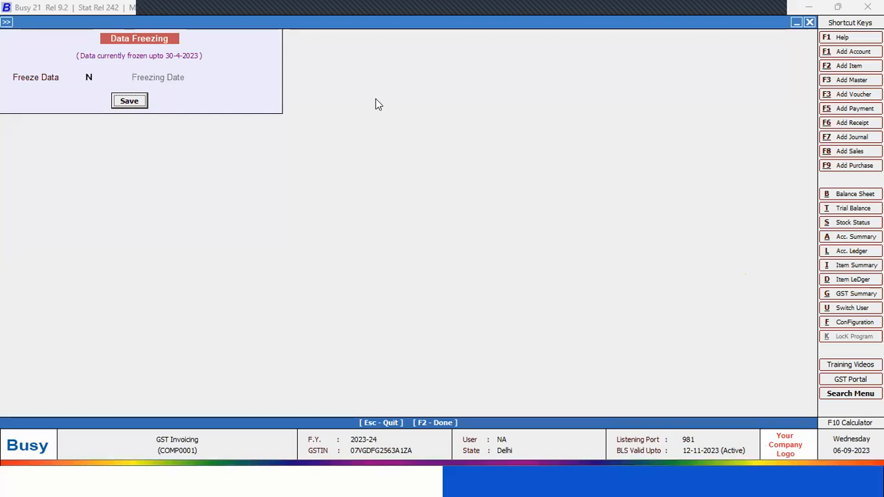
key("Escape")
Enable partial data freezing for Sales vouchers across All Series, and quit the settings without saving
key("Return")
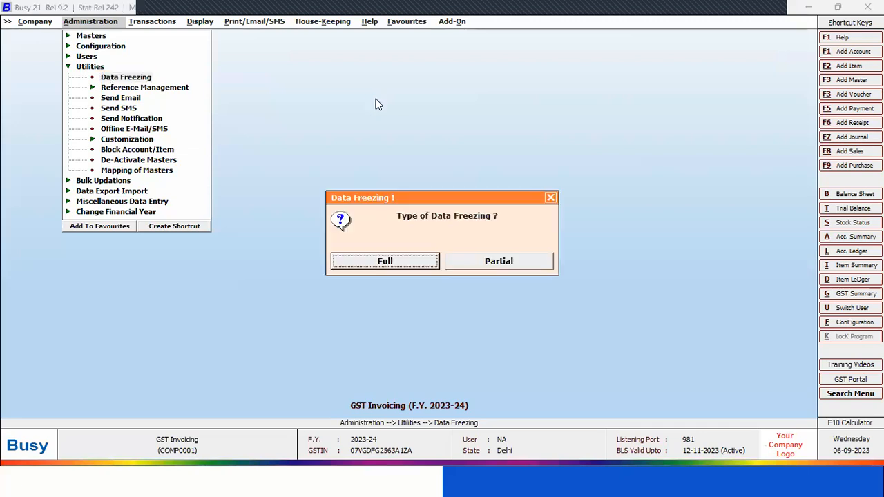
key("Right")
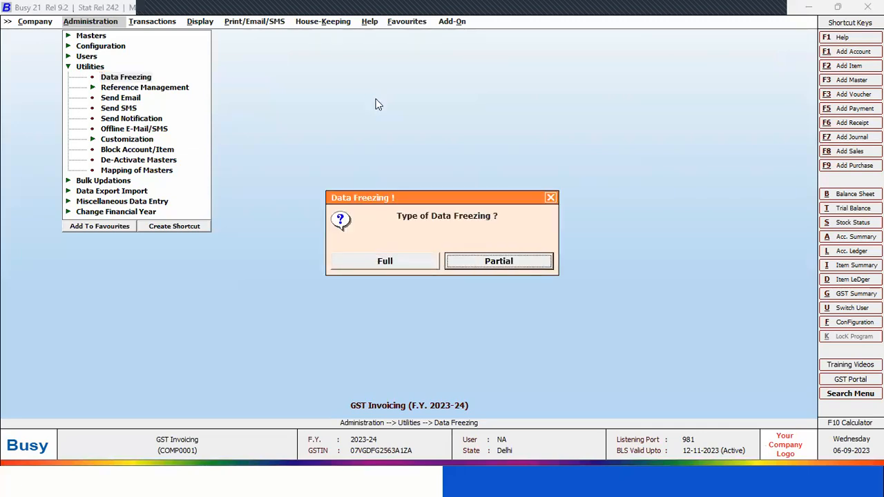
key("Return")
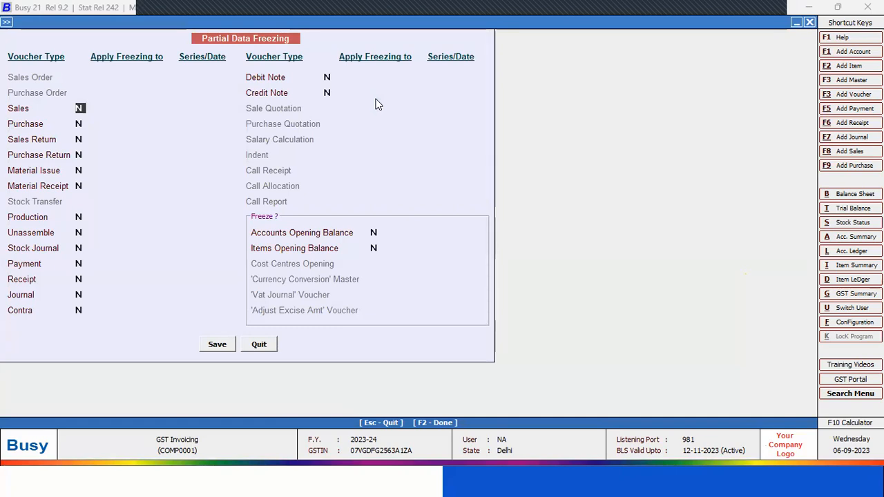
type("Y")
key("Return")
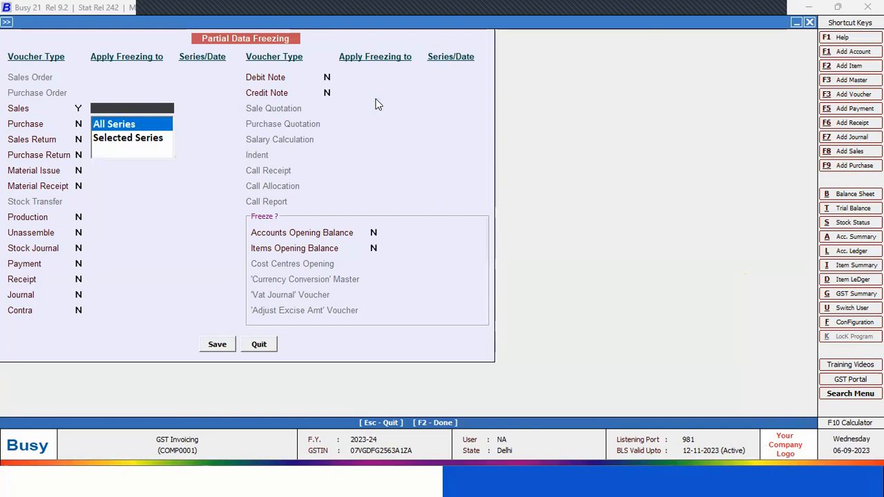
key("Return")
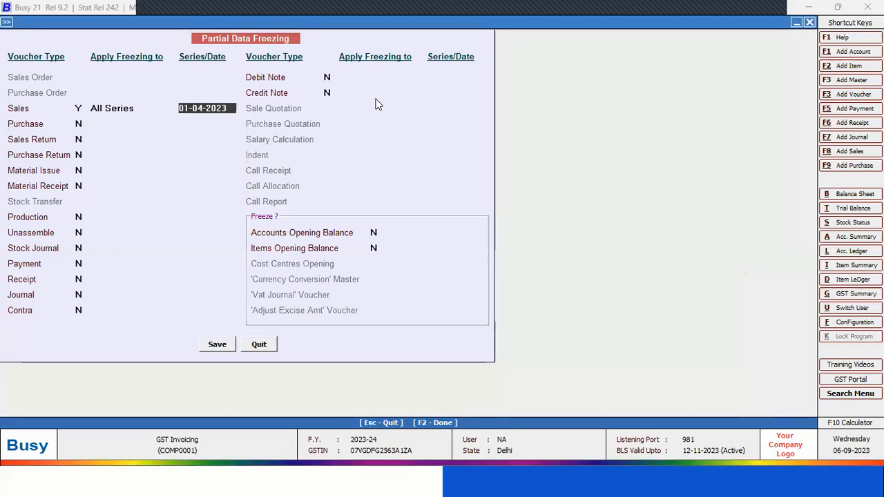
key("Escape")
key("Escape")
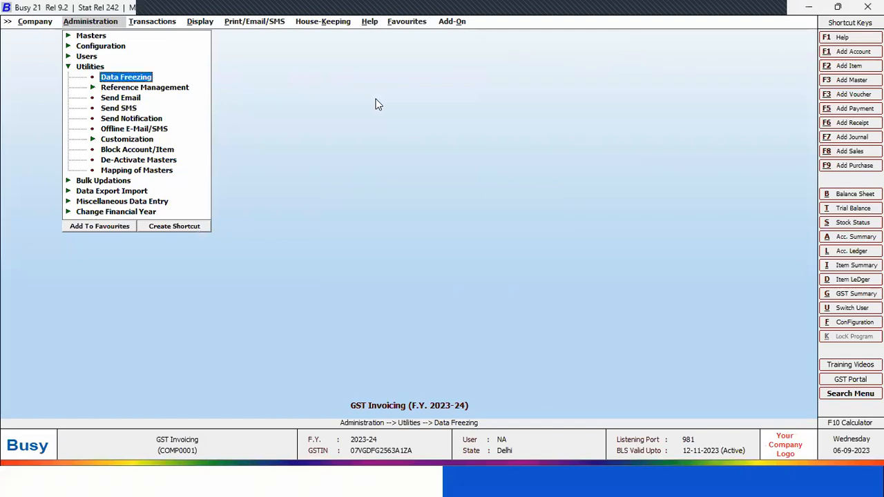
key("Down")
key("Return")
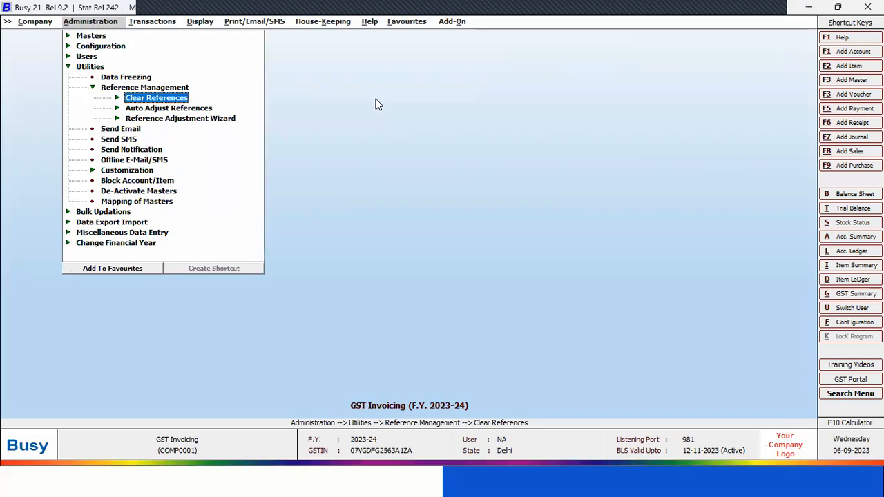
key("Up")
key("Left")
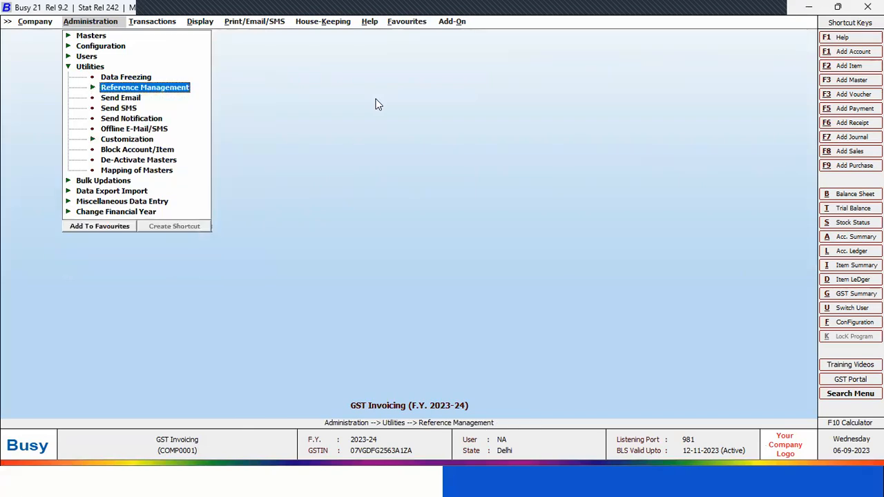
key("Down")
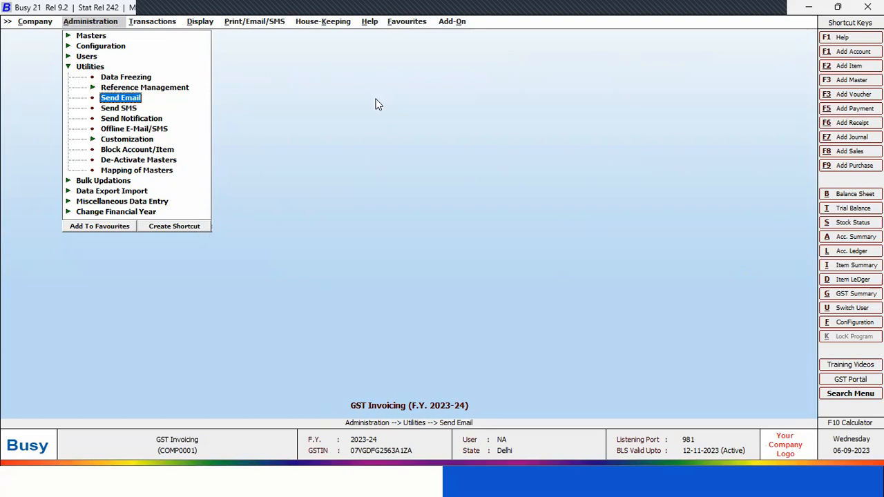
Review the options of the Send Email and Send SMS utilities, and leave both without sending anything
key("Return")
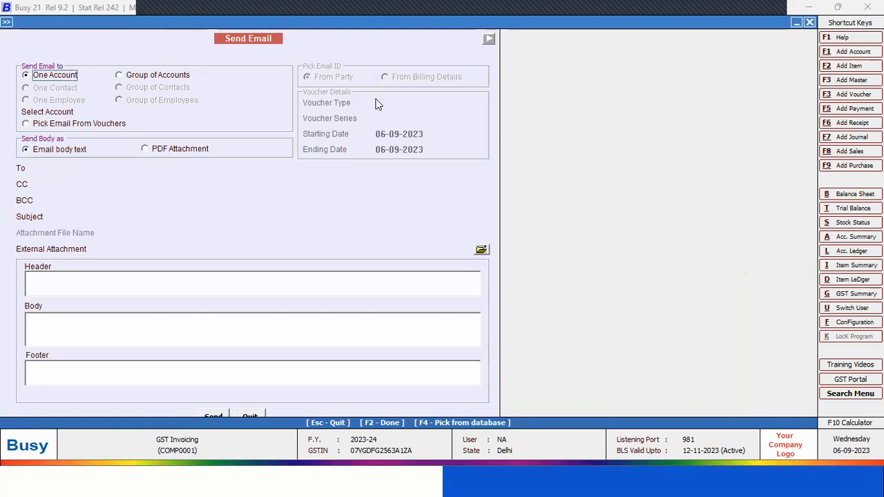
key("Escape")
key("Down")
key("Return")
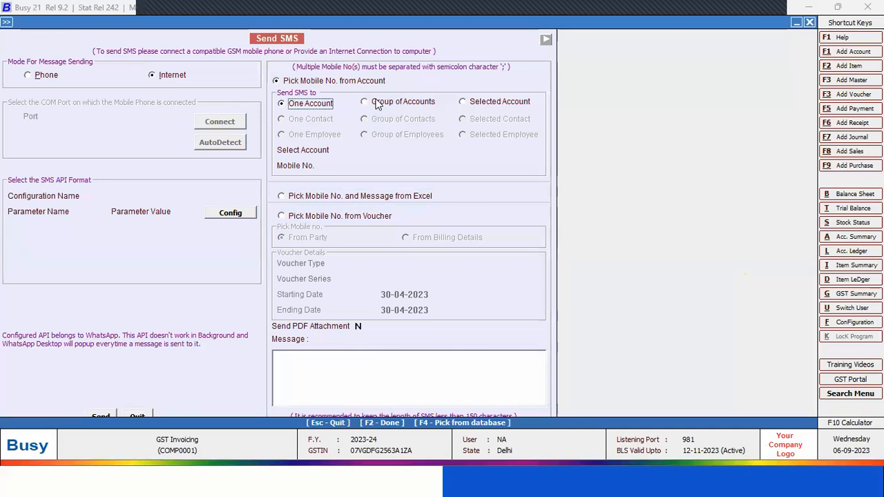
left_click(348, 361)
left_click(132, 410)
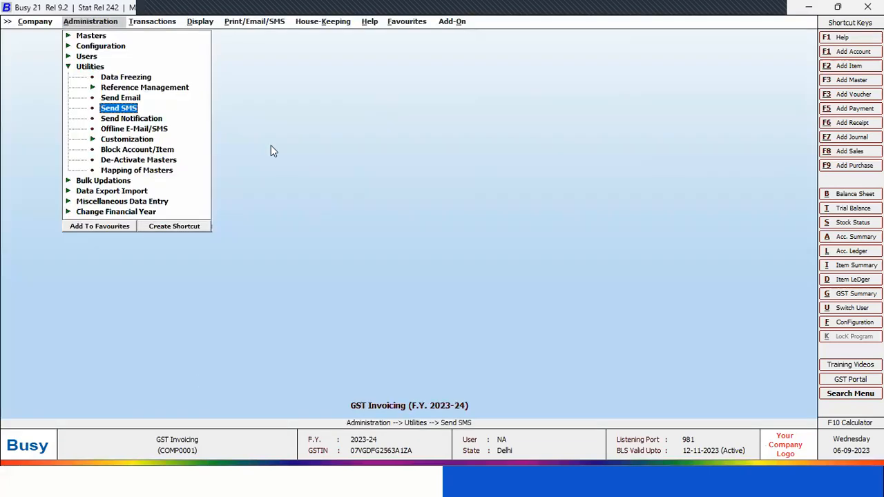
View the Offline E-Mail/SMS utility, quit it, and go on to the Block Account/Item utility
key("Up")
key("Down")
key("Down")
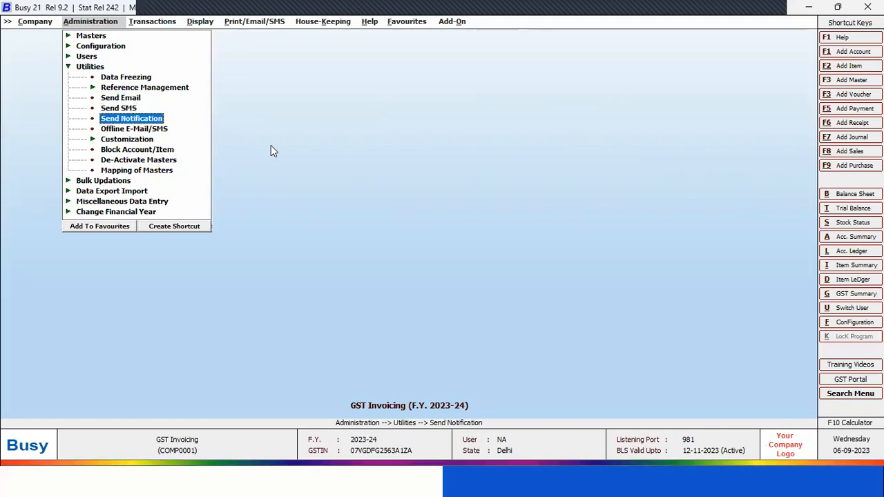
key("Down")
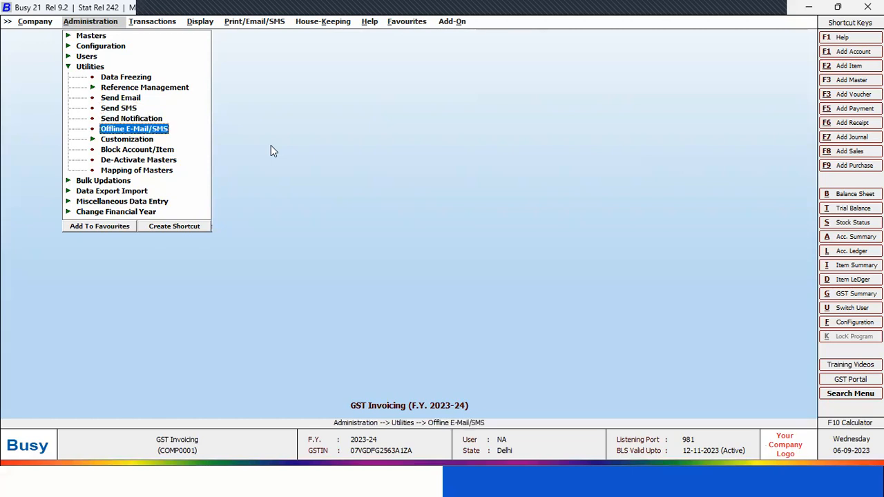
key("Return")
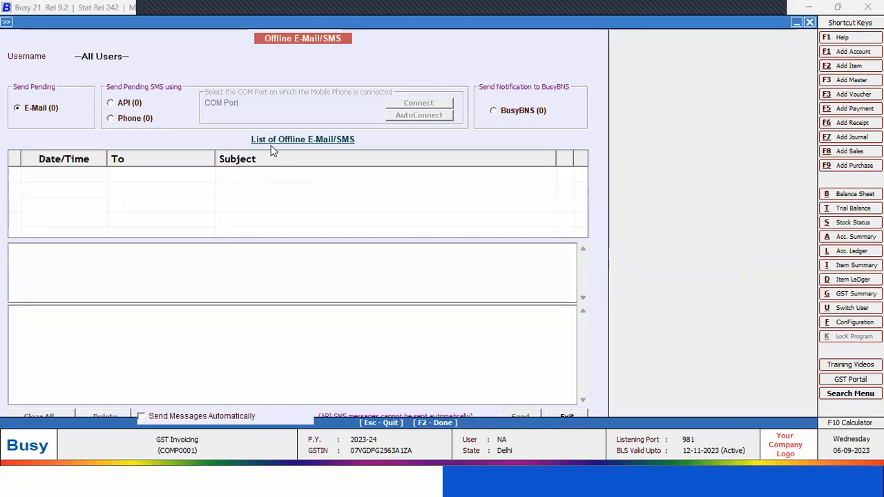
key("Escape")
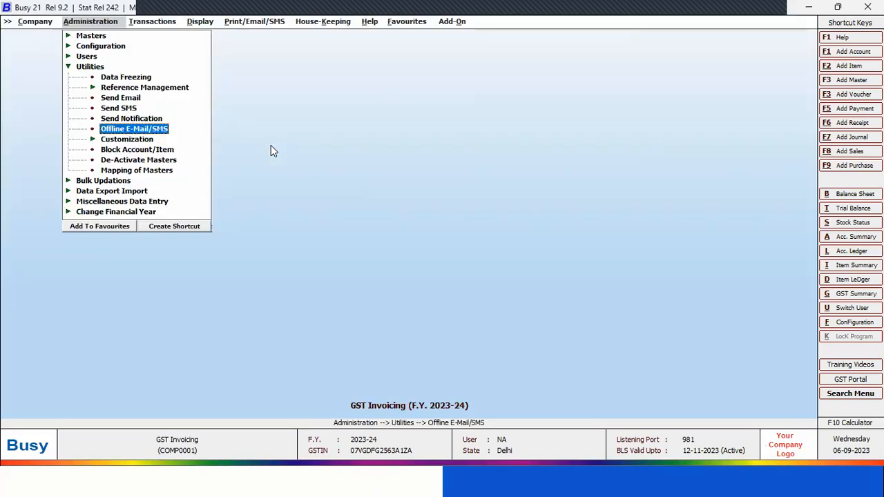
key("Down")
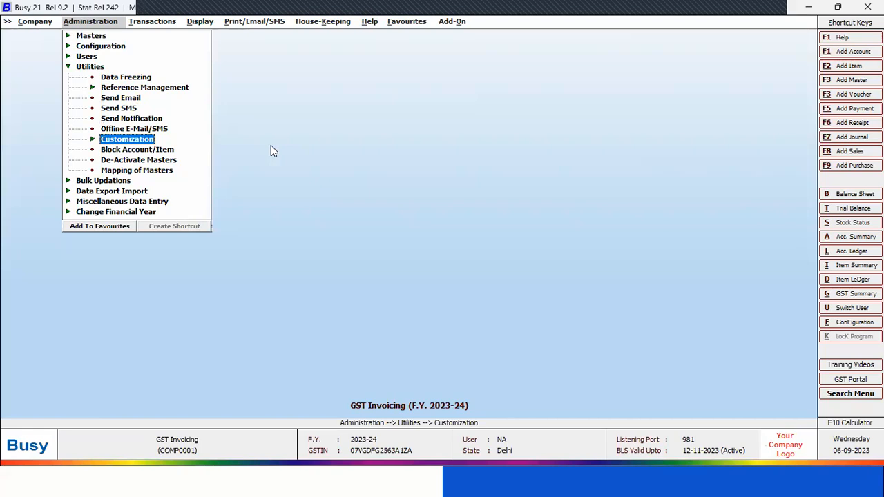
key("Down")
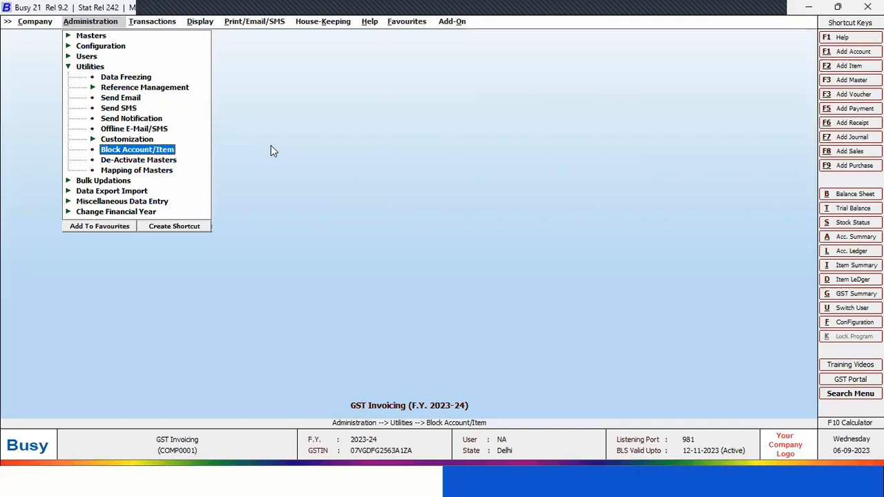
key("Right")
key("Up")
key("Up")
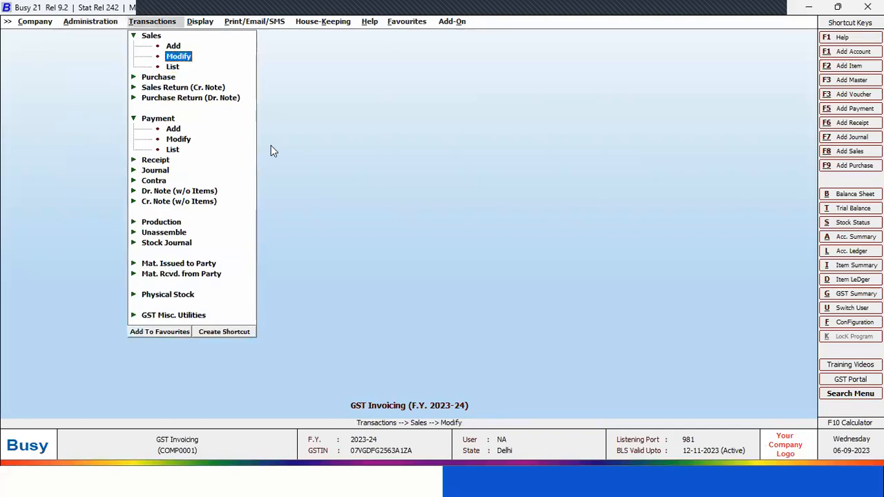
key("Left")
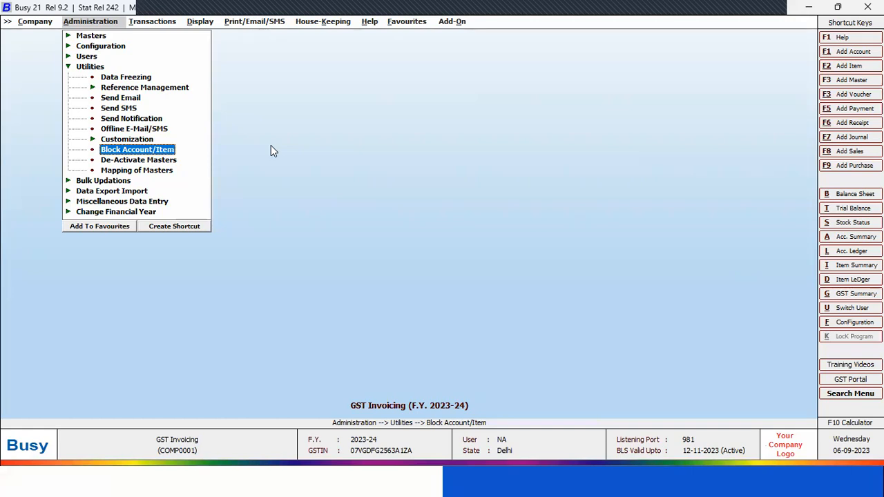
Block the JJ Trading account for all voucher types, save the block, and leave the Block Masters form
key("Return")
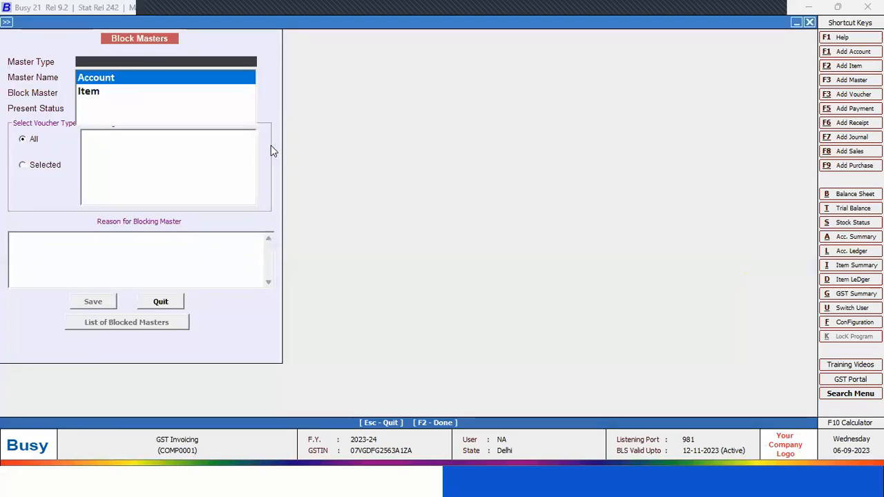
key("Return")
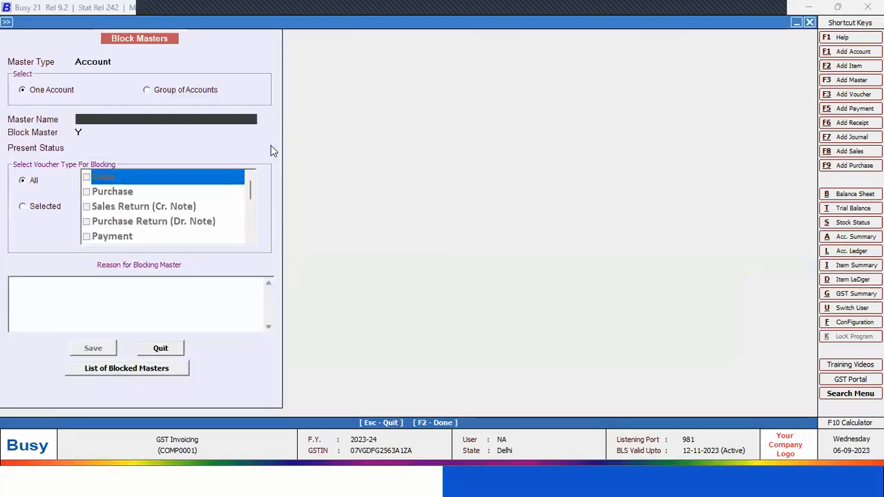
type("jj")
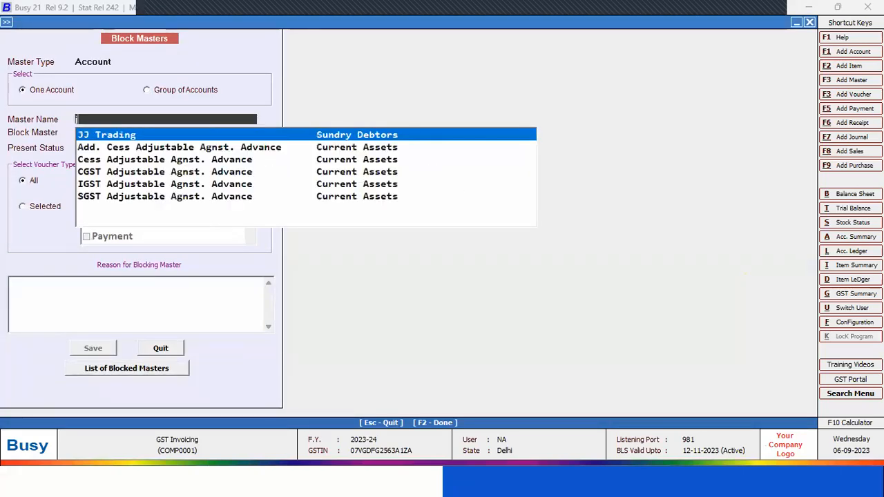
key("Return")
key("Return")
key("Return")
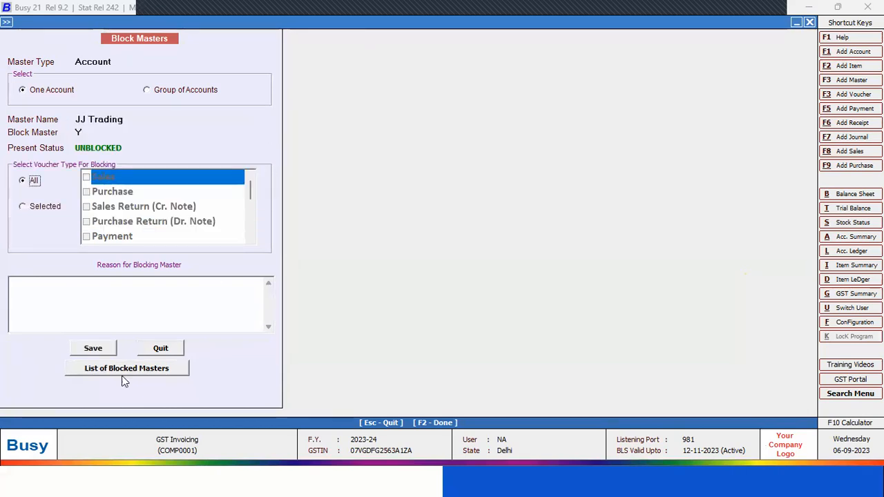
left_click(105, 348)
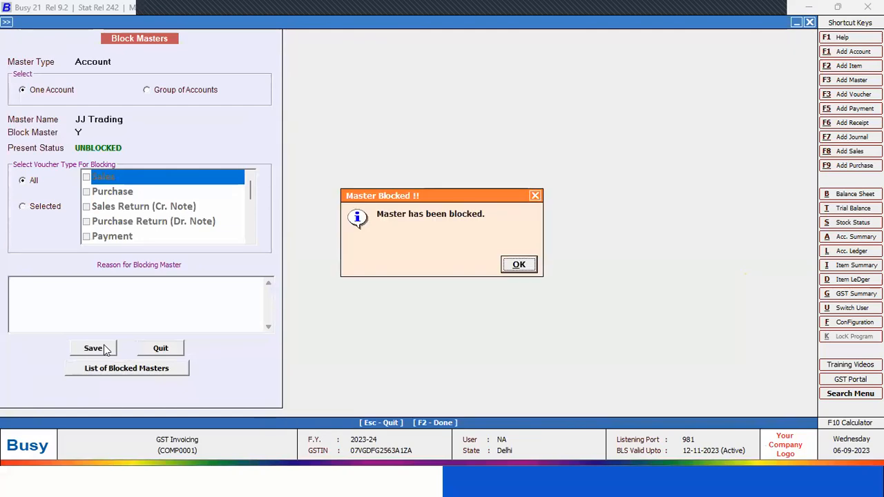
key("Return")
key("Escape")
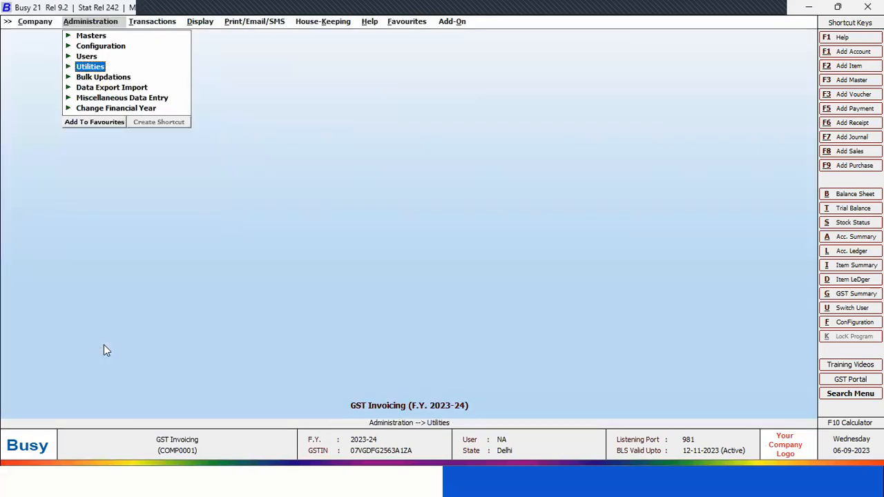
Start a new sales voucher, try JJ Trading as its party, and pick Busy Infotech Pvt. Ltd. instead
key("Right")
key("Up")
key("Return")
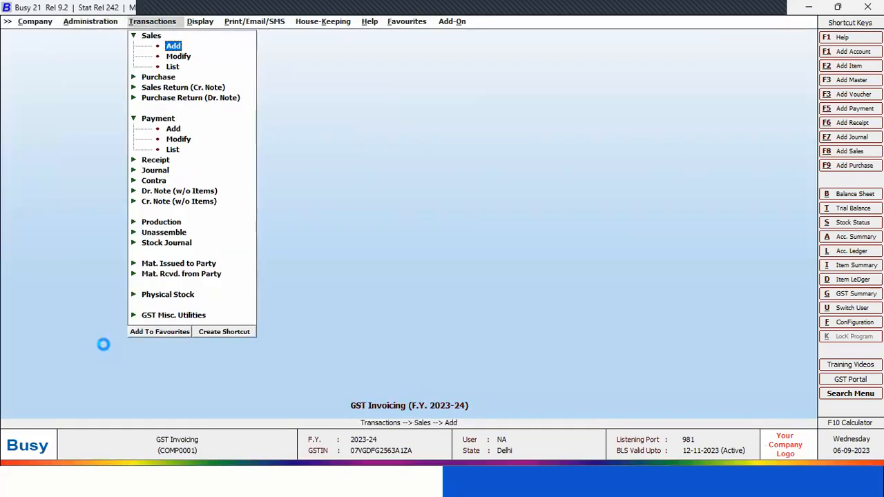
key("Return")
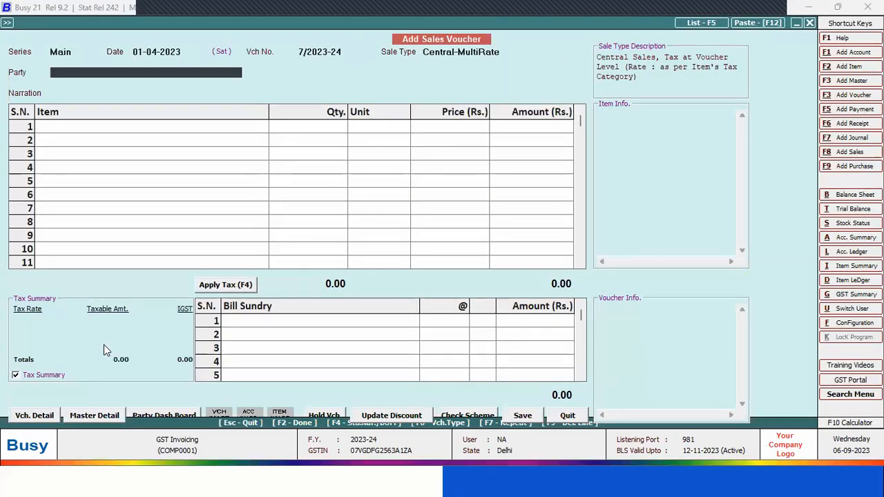
key("Down")
key("Return")
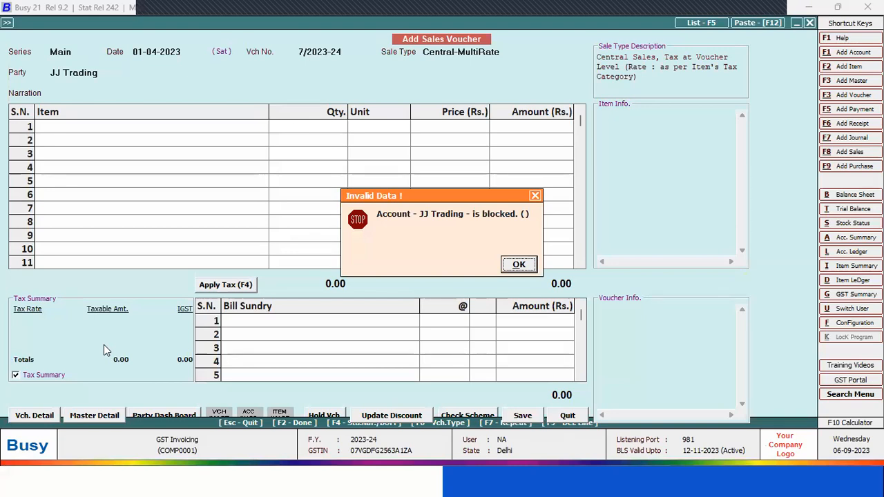
key("Return")
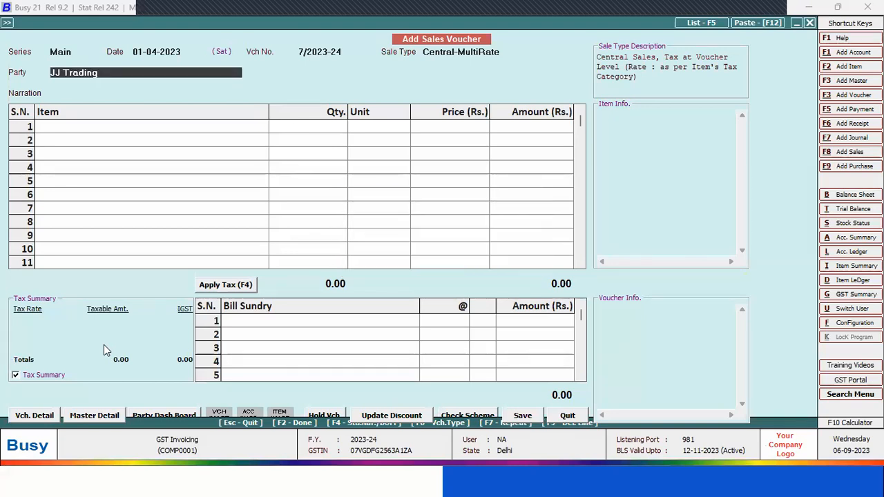
key("Return")
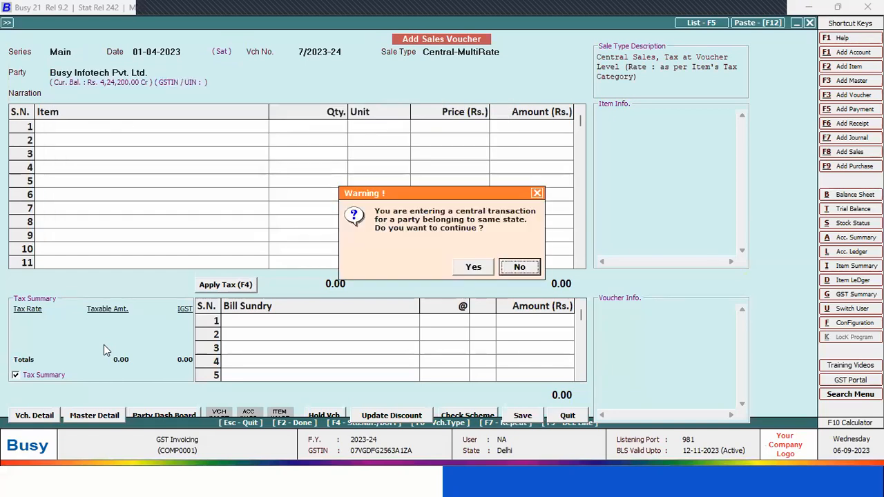
key("Return")
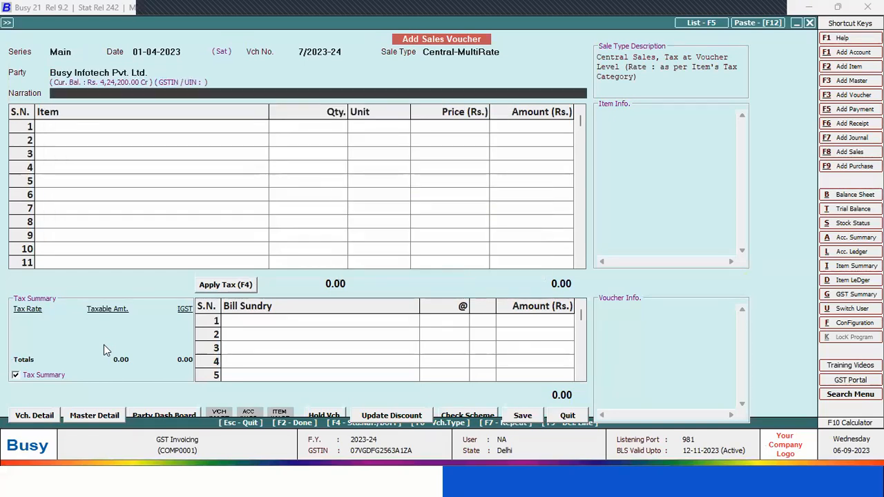
Try again to set JJ Trading as the sales voucher's party, and quit the voucher without saving
key("Up")
key("space")
key("Down")
key("Down")
key("Down")
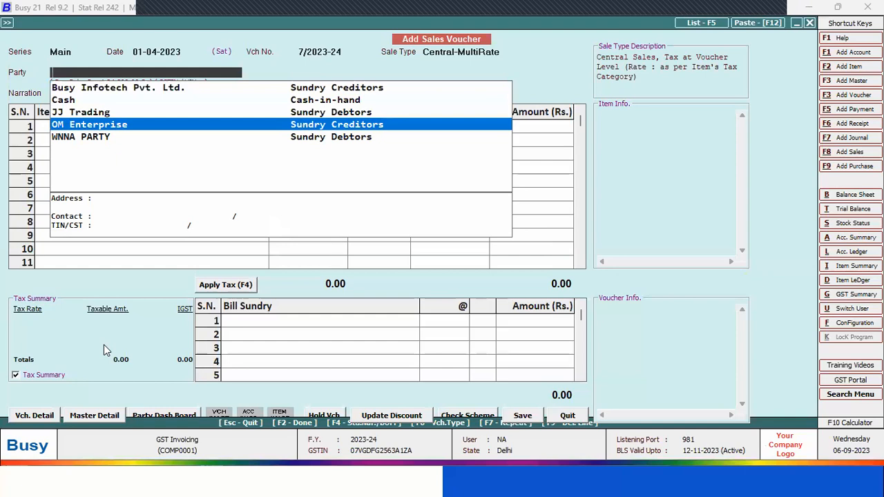
key("Up")
key("Return")
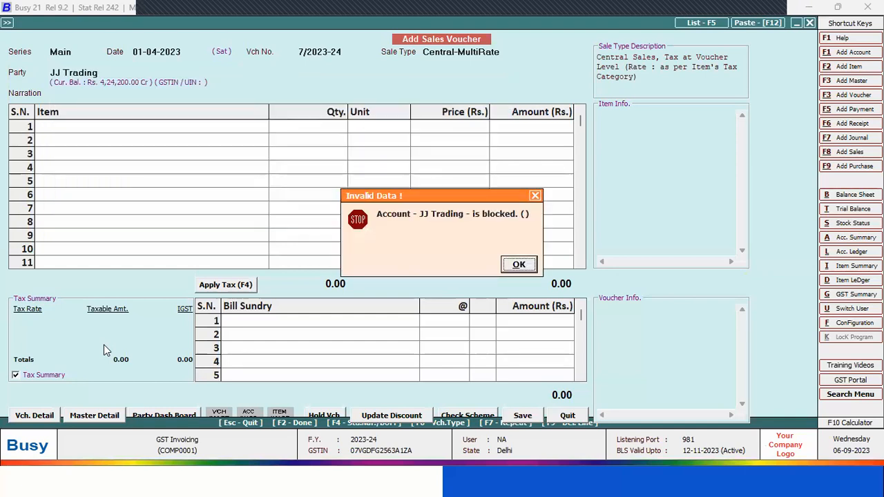
key("Return")
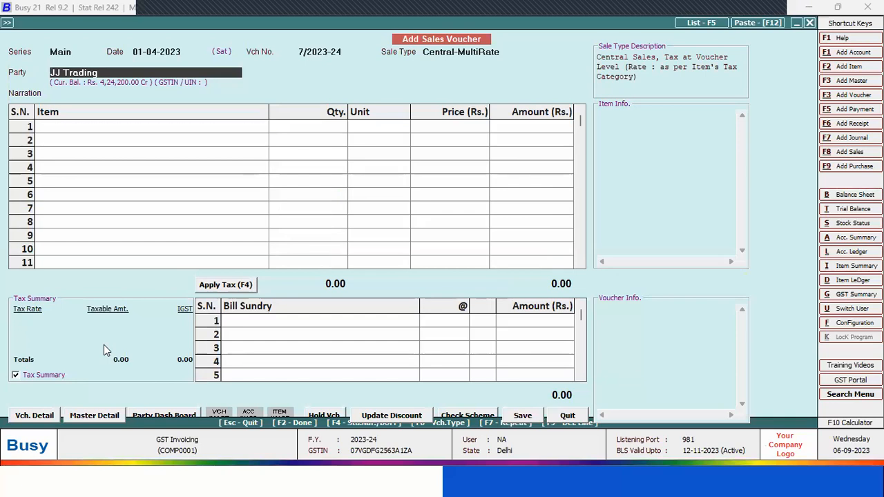
key("Escape")
key("Return")
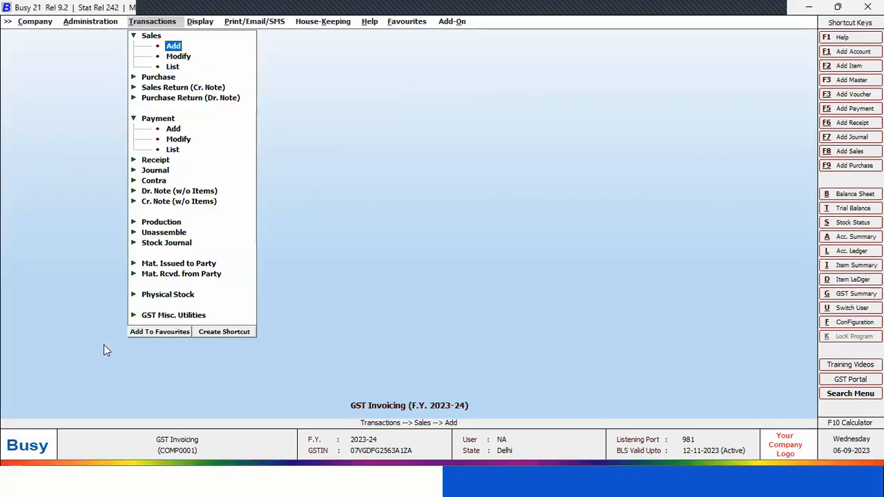
View the Block Masters options for the Item master type, and quit without blocking any item
key("Left")
key("Return")
key("Down")
key("Down")
key("Down")
key("Down")
key("Down")
key("Down")
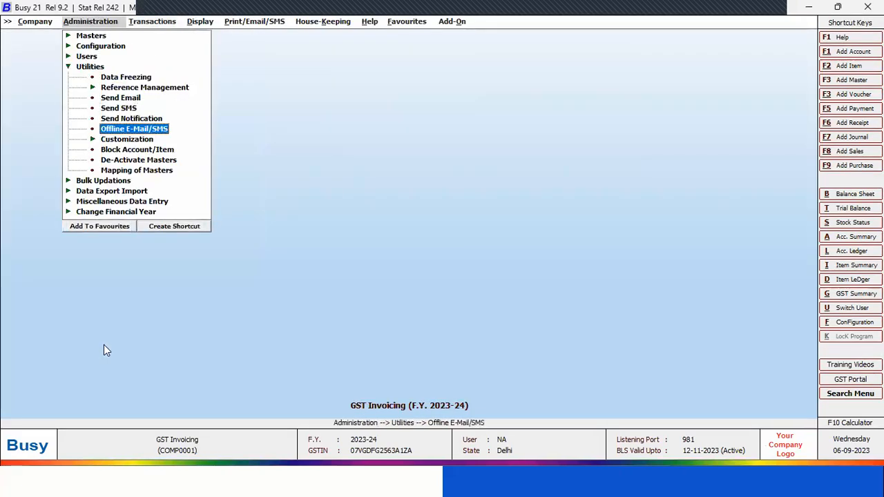
key("Return")
key("Down")
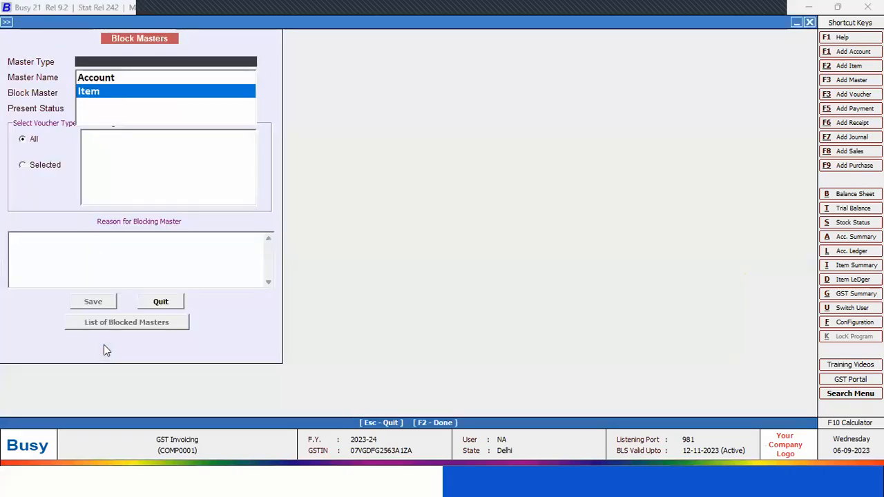
key("Return")
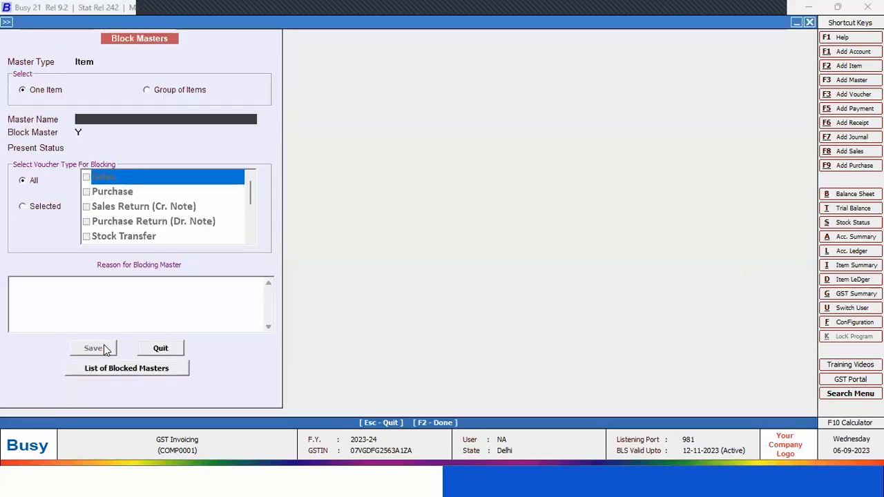
key("Escape")
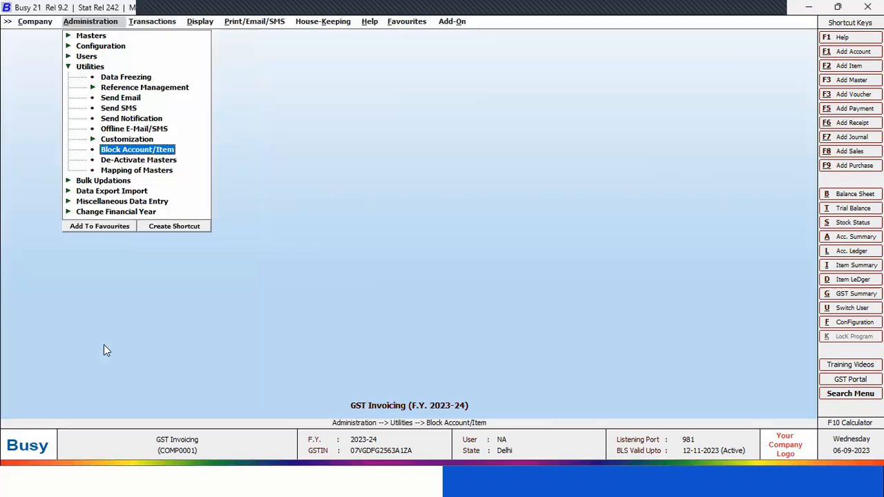
Unblock the JJ Trading account by setting Block Master to N, save the change, and leave the Block Masters form
key("Return")
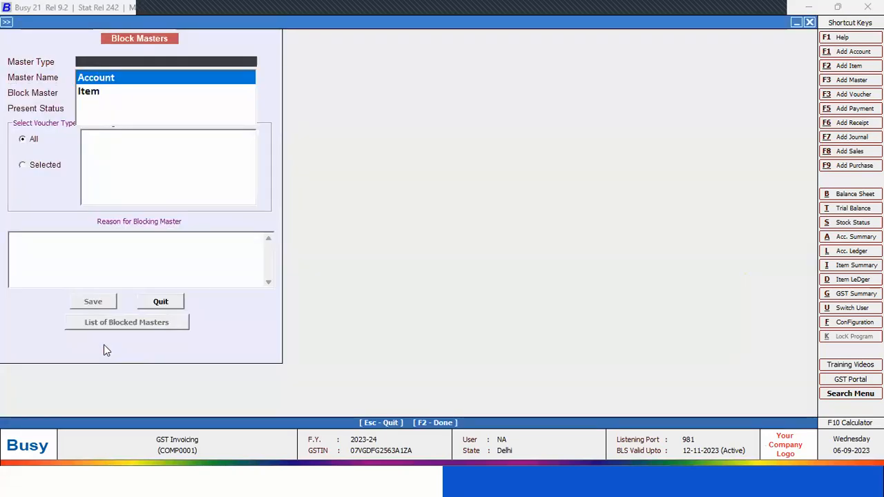
key("Return")
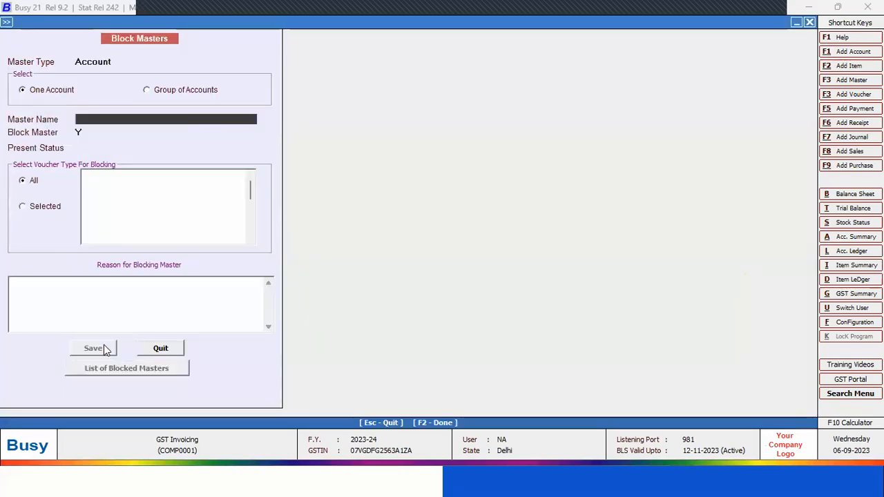
key("Return")
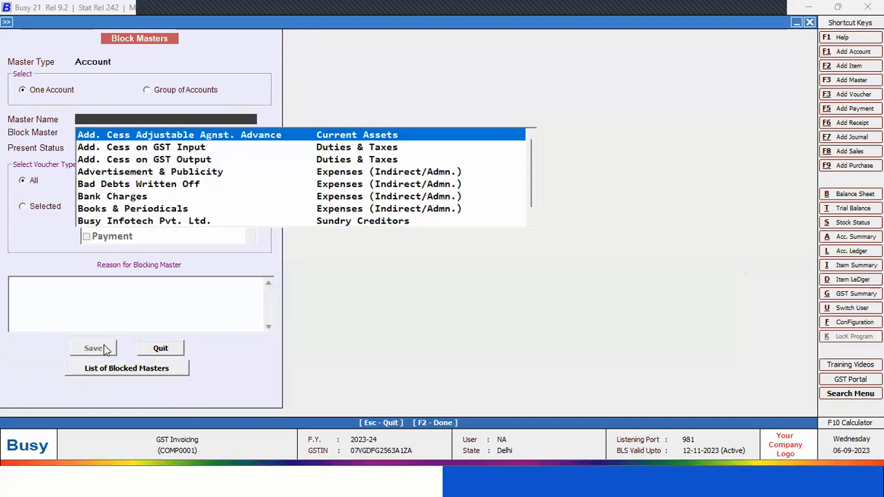
type("jj")
key("Return")
key("n")
key("Return")
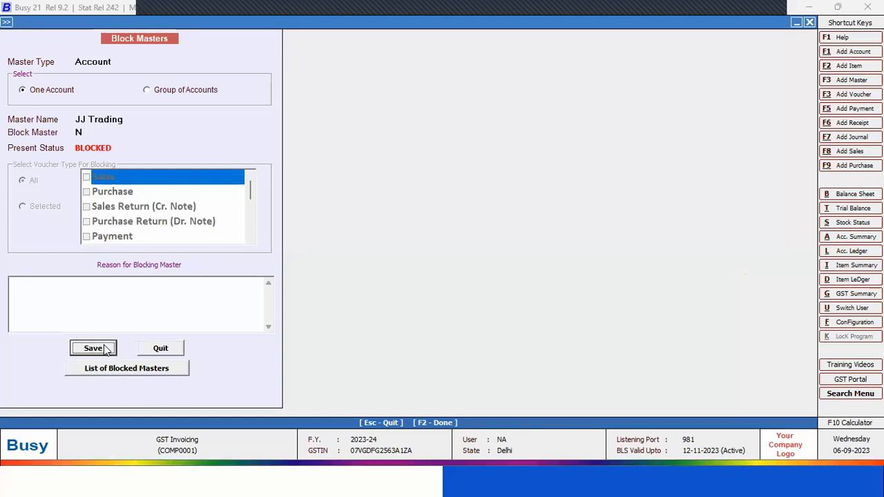
left_click(93, 348)
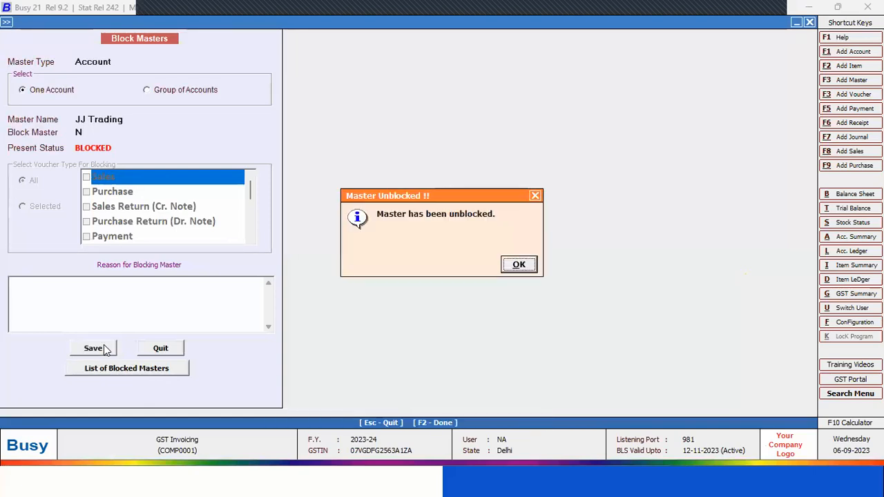
key("Return")
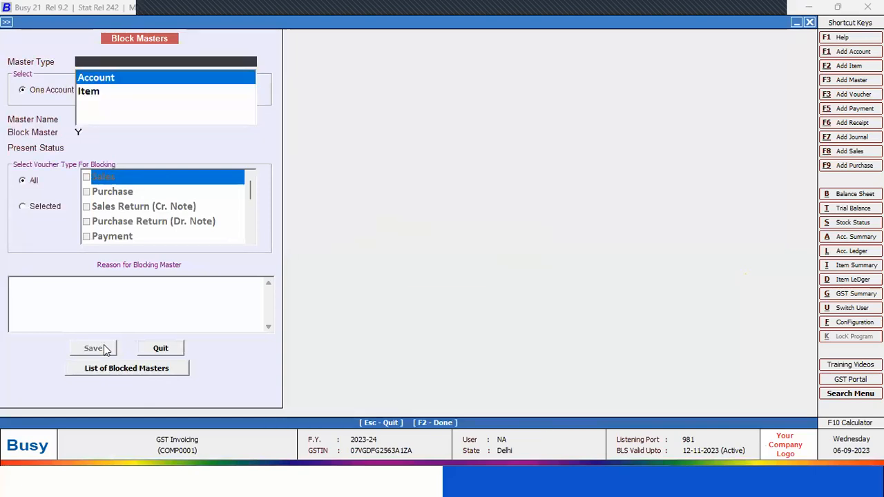
key("Escape")
key("Escape")
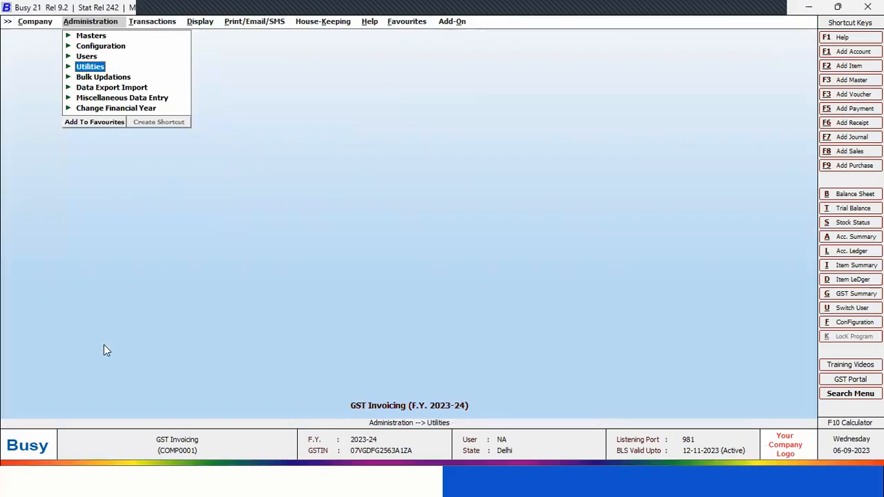
Start a new sales voucher with JJ Trading as party, continue with the central transaction, and quit without saving
key("Right")
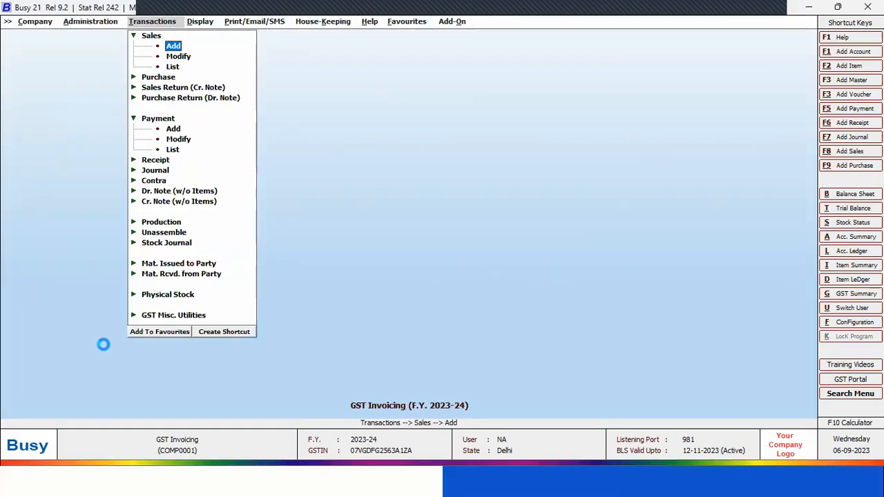
key("Return")
key("Return")
key("Return")
key("Down")
key("Down")
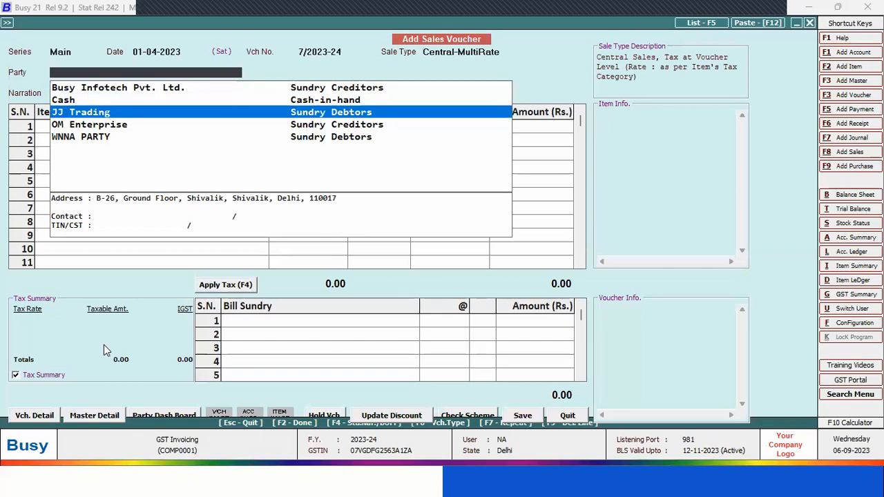
key("Return")
key("Left")
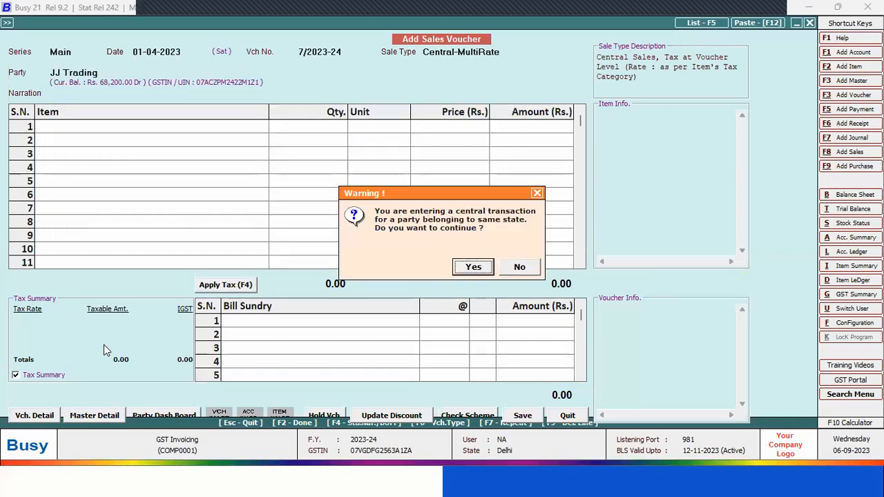
key("Return")
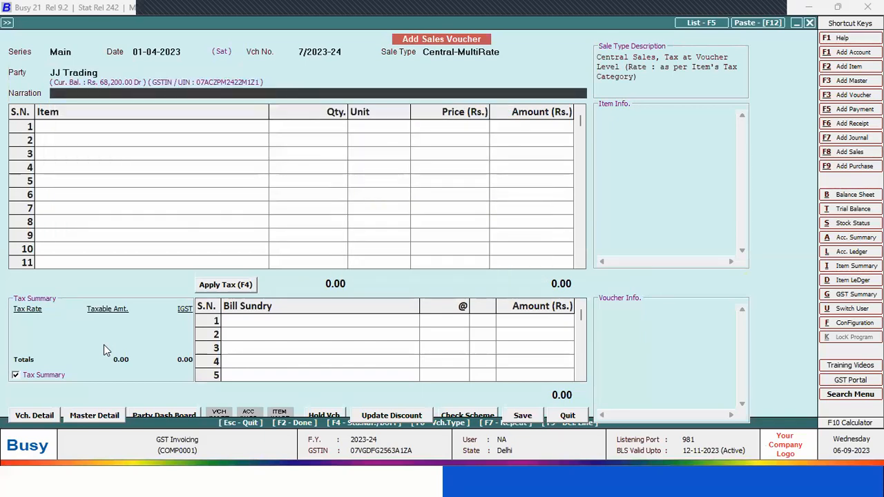
key("Escape")
key("Return")
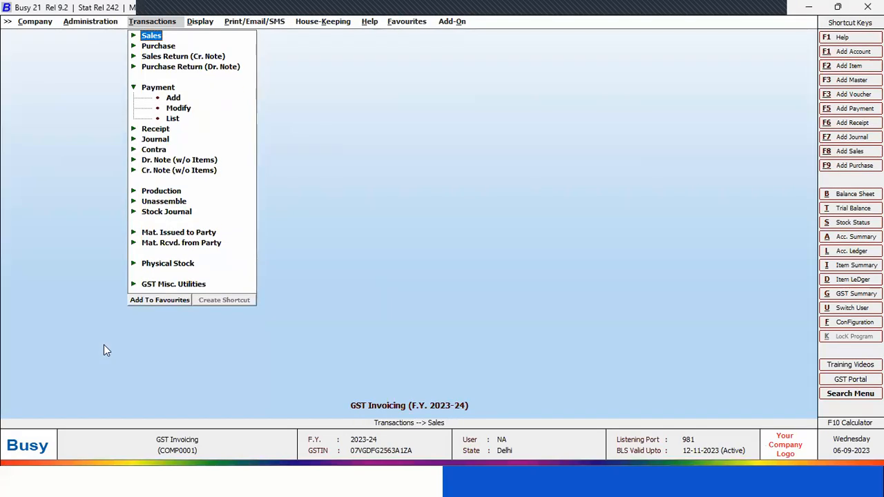
De-activate the JJ Trading account by setting De-Activate to Y, save it, and leave the De-Activate Masters form
key("Left")
key("Return")
key("Down")
key("Down")
key("Down")
key("Down")
key("Down")
key("Down")
key("Down")
key("Down")
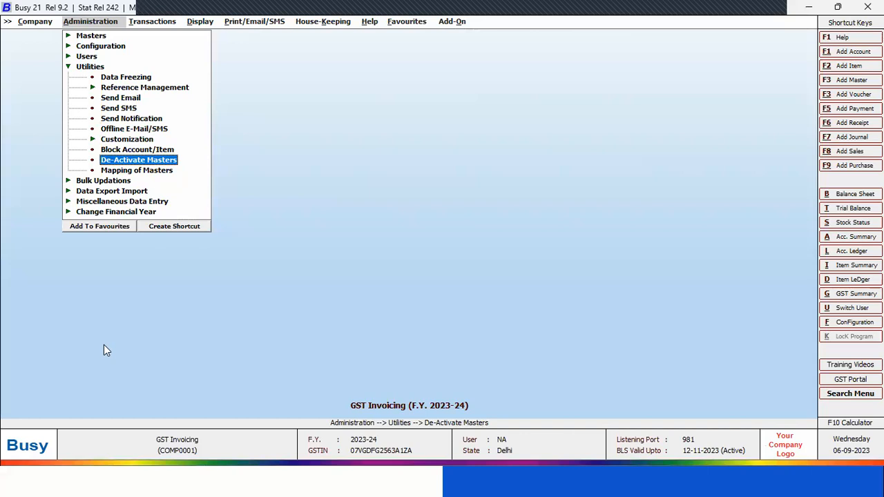
key("Return")
key("Return")
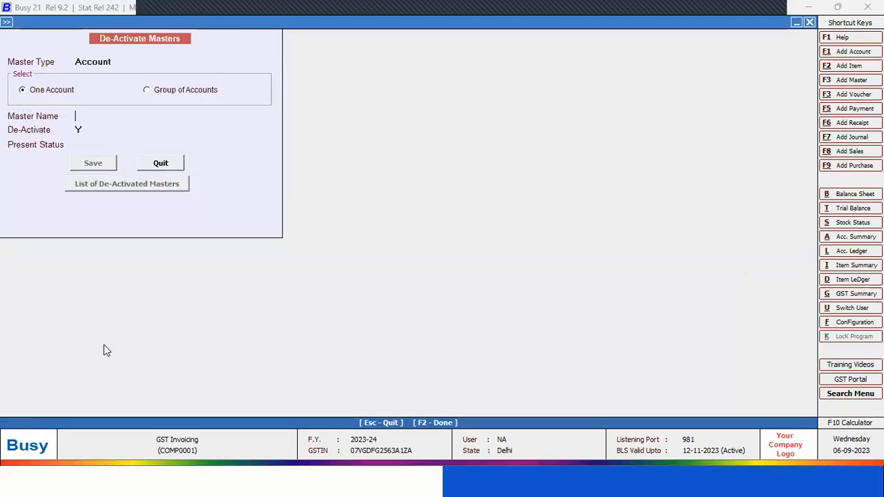
type("j")
key("Return")
key("n")
key("Return")
key("Up")
type("Y")
key("Return")
key("Return")
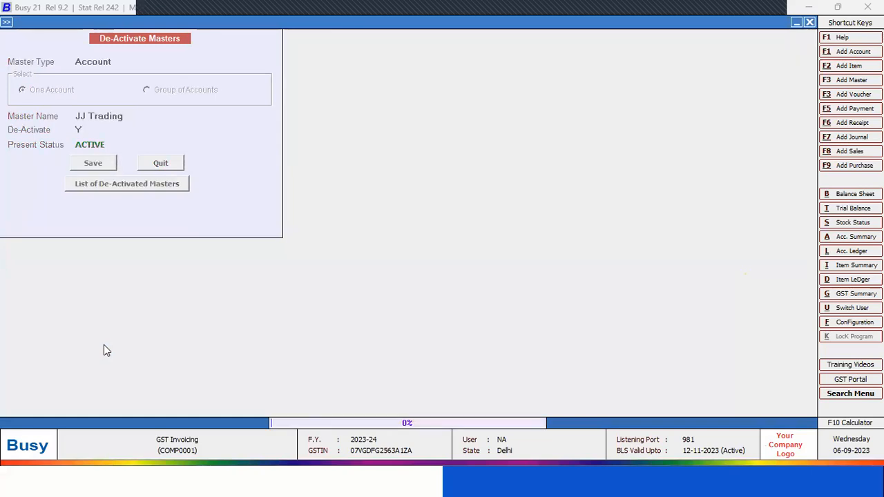
key("Return")
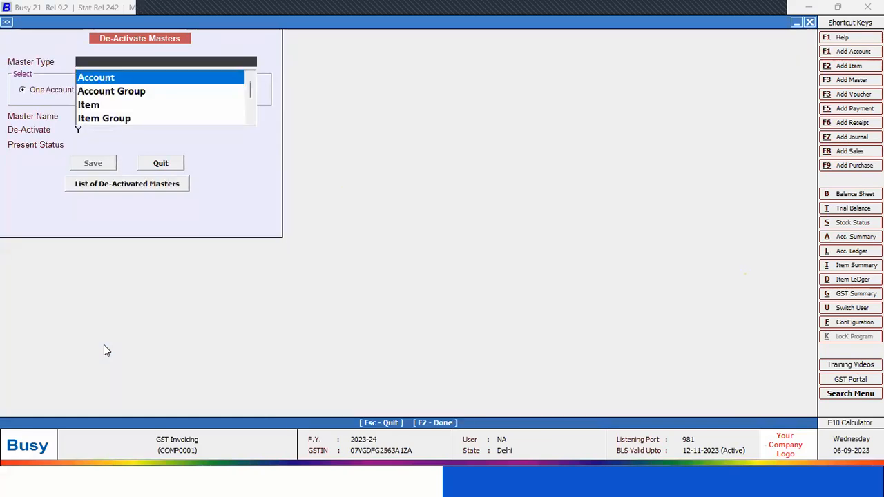
key("Escape")
Check the party list in a new sales voucher for JJ Trading, and quit without saving
key("Right")
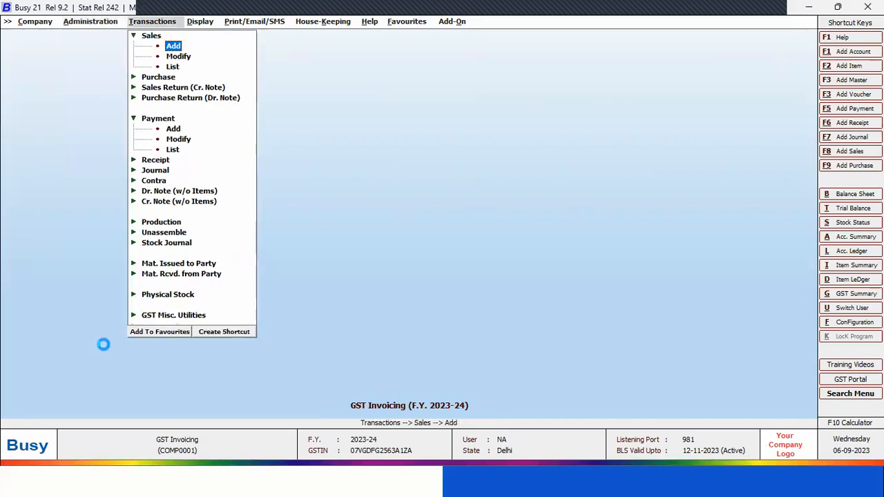
key("Return")
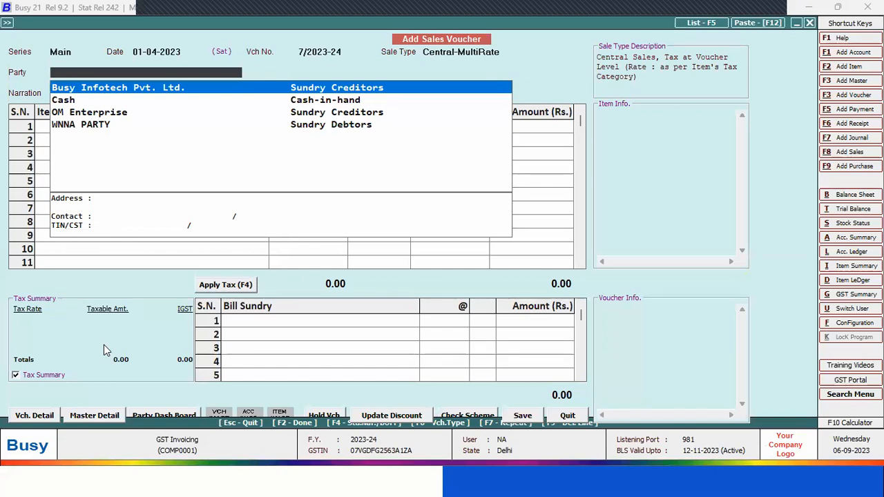
key("Escape")
key("Escape")
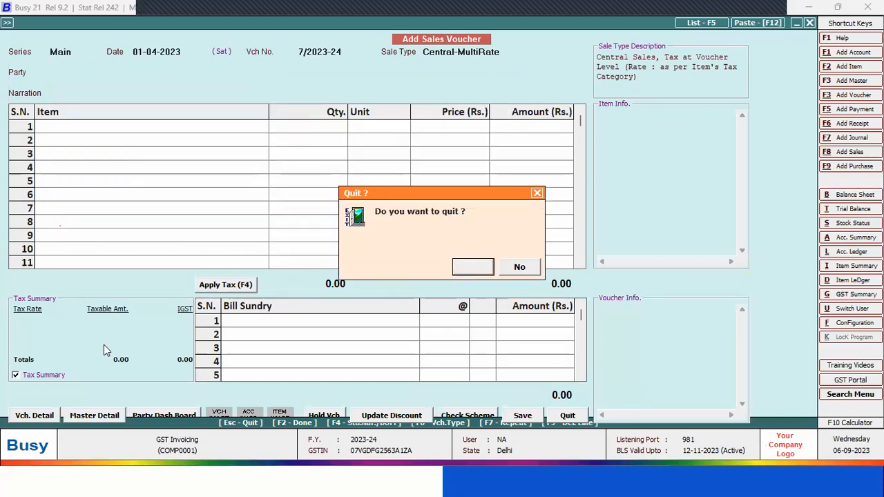
key("Return")
key("Left")
key("Up")
key("Up")
key("Down")
key("Down")
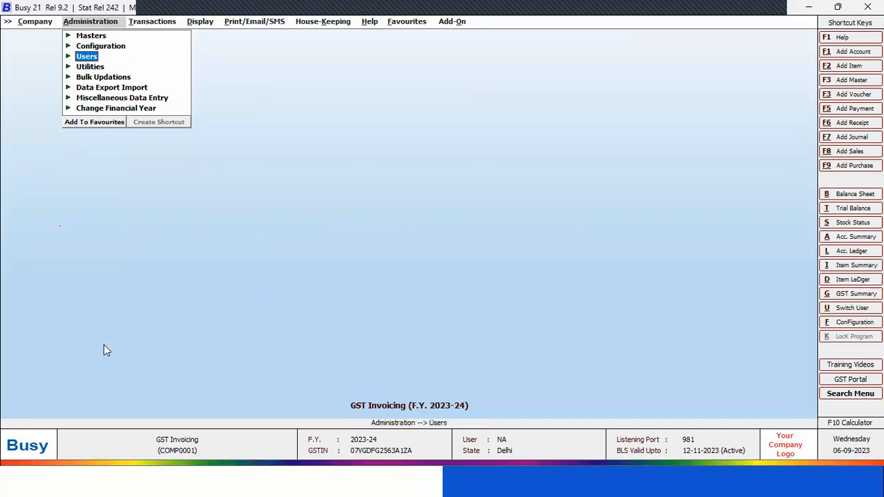
key("Return")
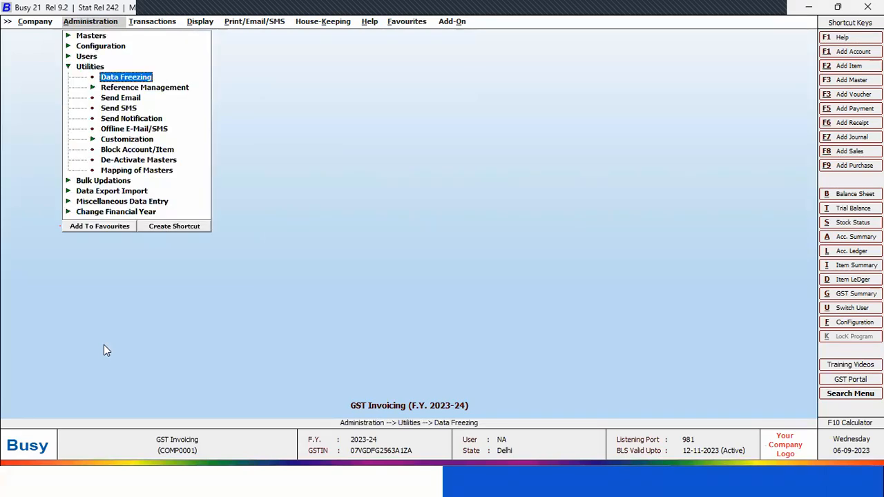
key("Up")
key("Left")
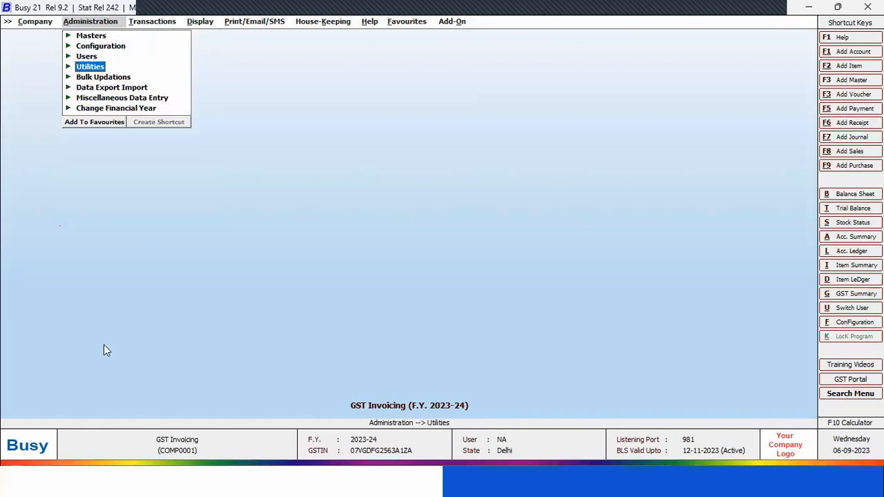
Switch to the PowerPoint slide show, advance to the Bulk Updations slide, and return to Busy
key("alt+Tab")
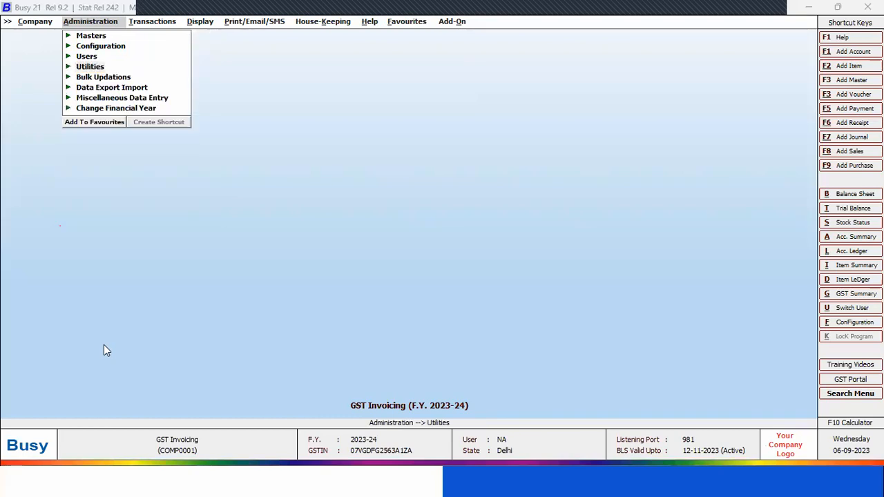
key("alt+Tab")
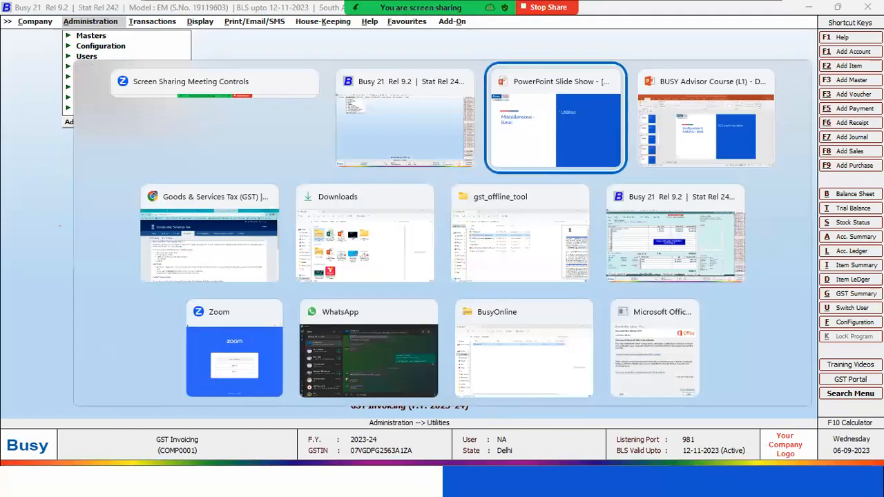
key("Right")
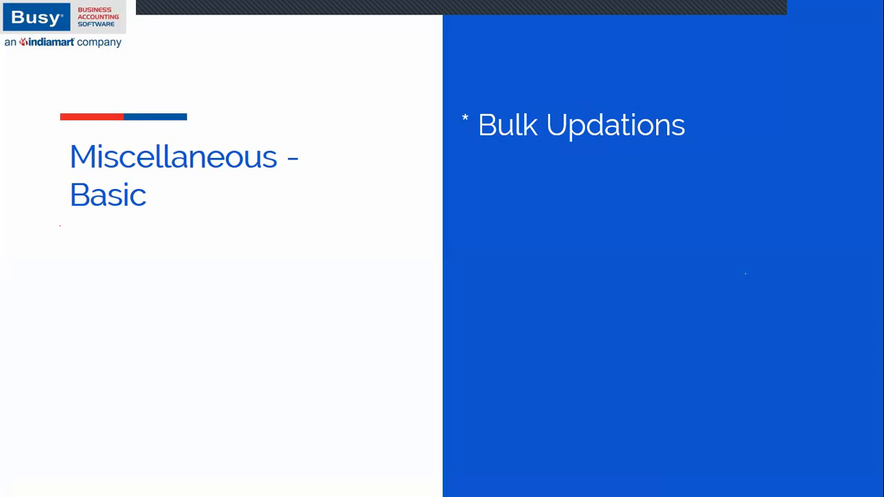
key("alt+Tab")
key("alt+Tab")
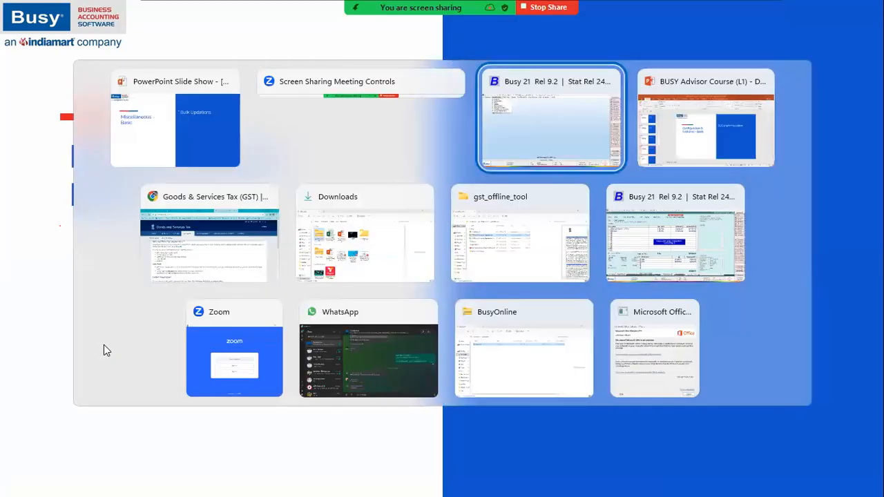
View the stock updation basis options of Update Balance Sheet Stock under Bulk Updations, and quit without updating
key("Down")
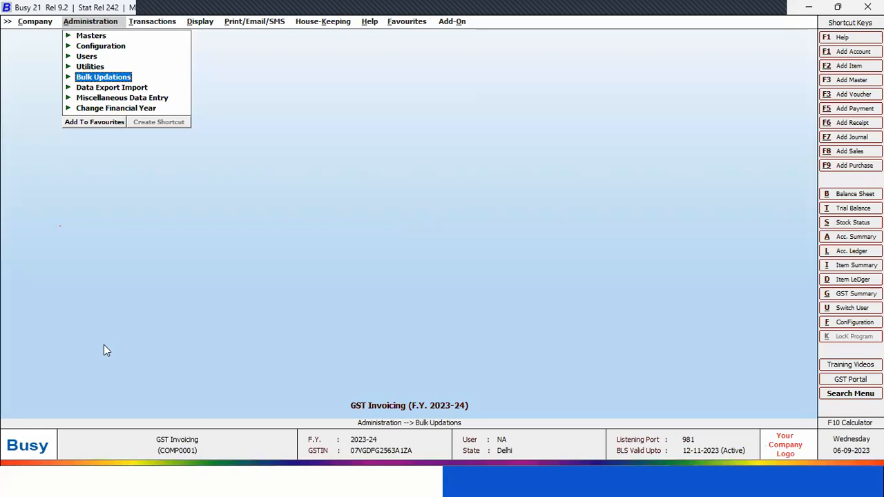
key("Return")
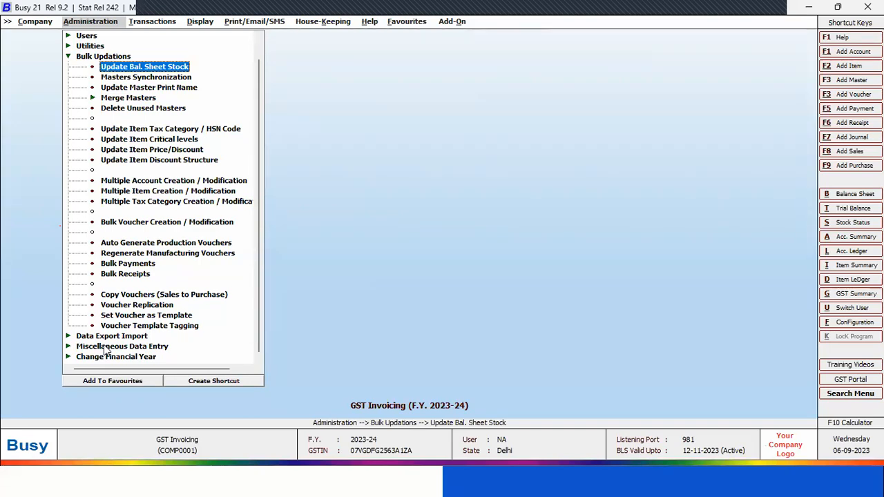
key("Return")
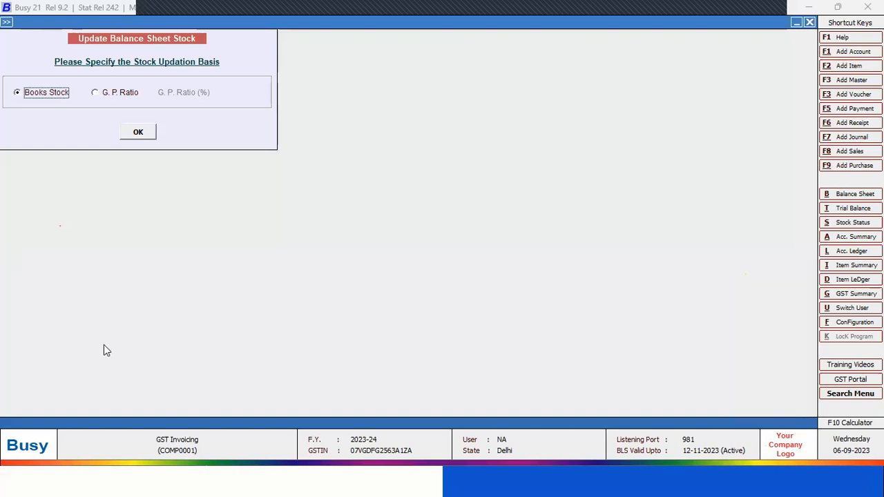
key("Escape")
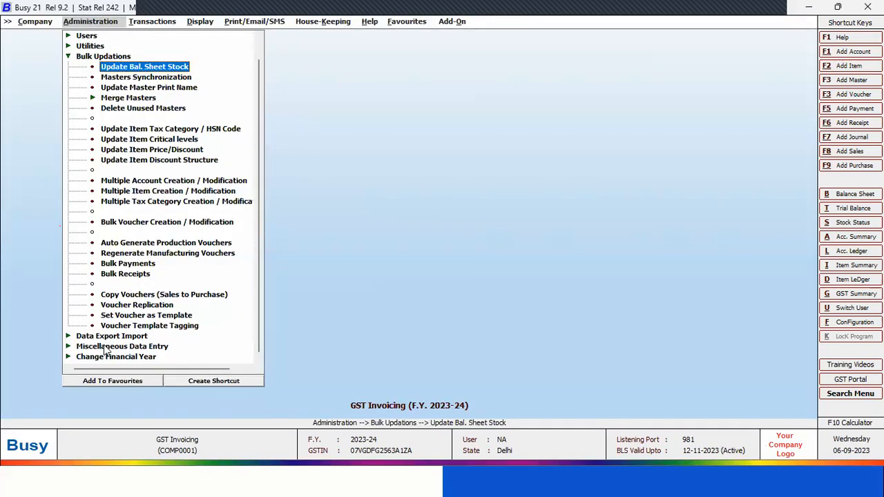
View the master types offered for Update Master Print Name, and leave the form without updating any names
key("Down")
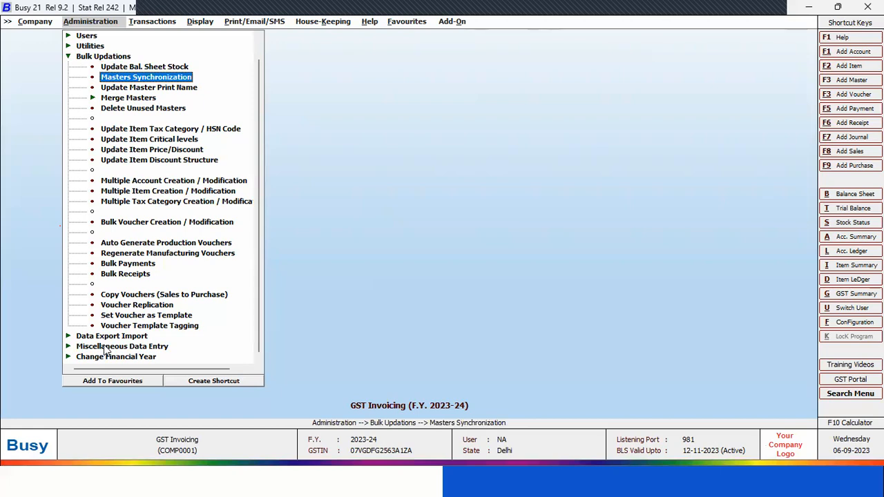
key("Down")
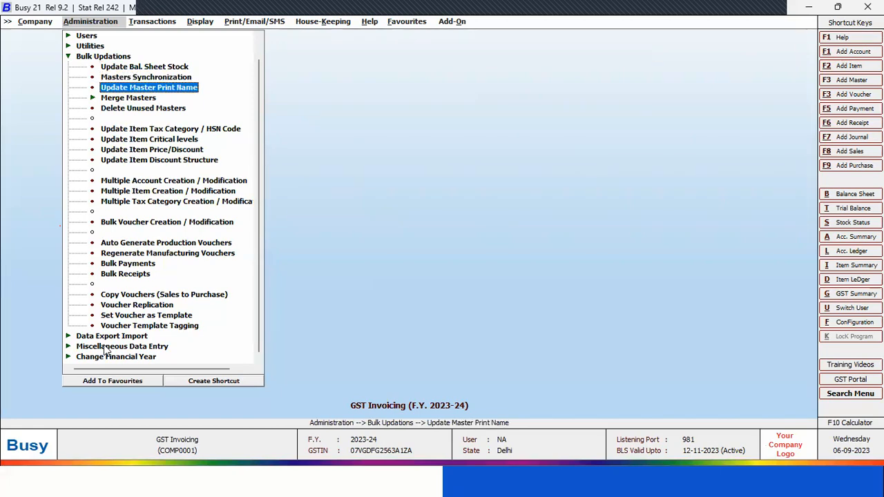
key("Return")
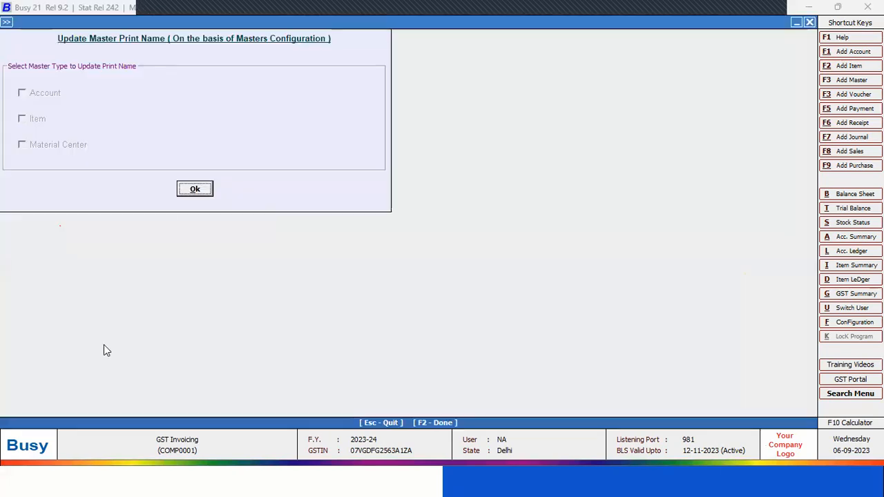
key("Escape")
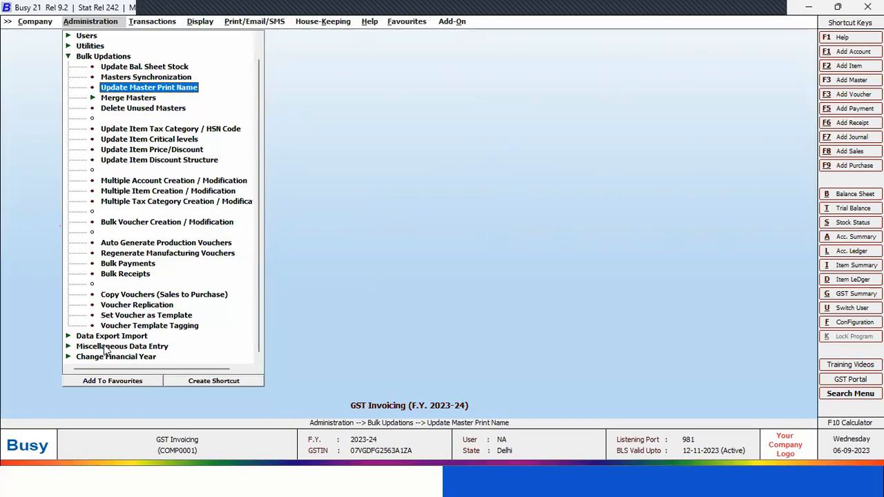
key("Down")
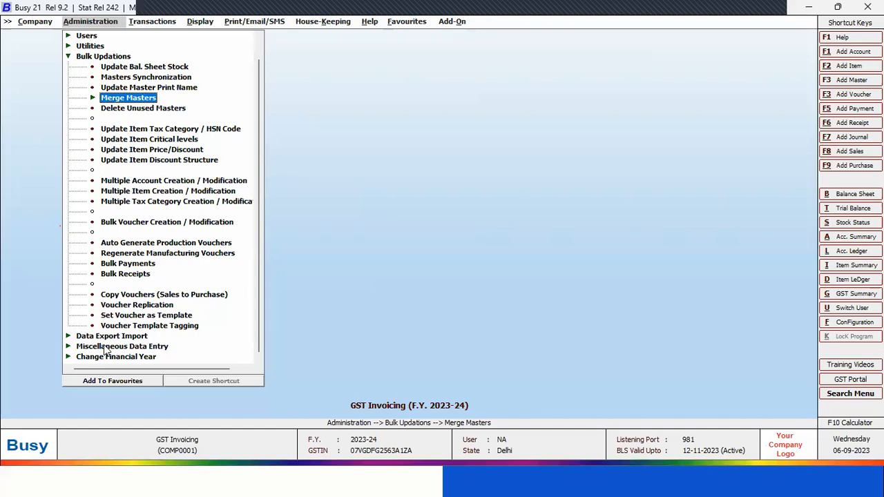
Set up merging Add. Cess Adjustable Agnst. Advance into Add. Cess on GST Output with source account deletion, and leave without merging
key("Return")
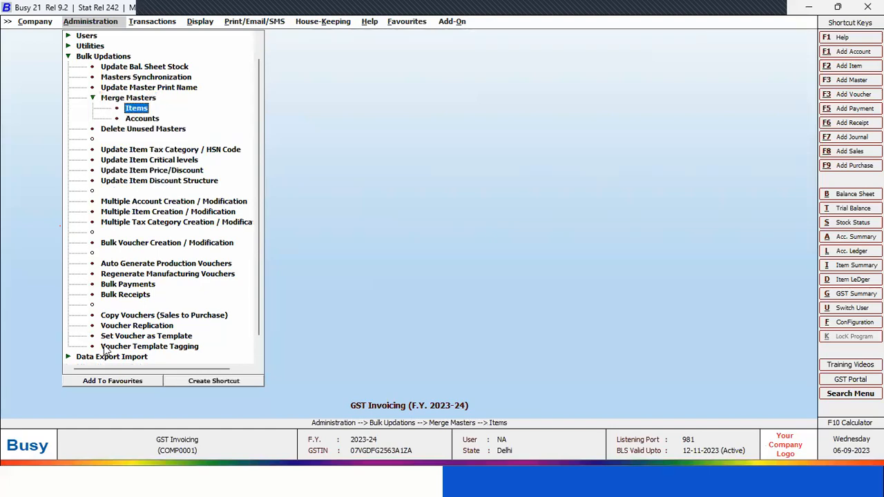
key("Down")
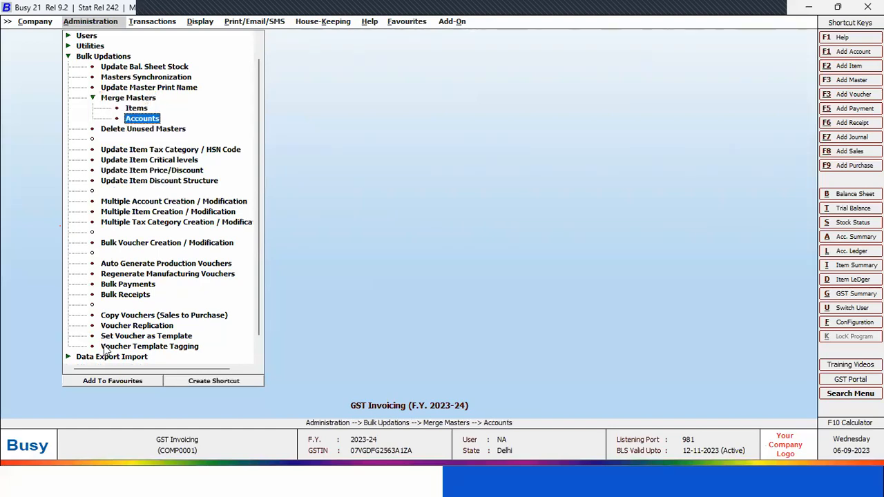
key("Return")
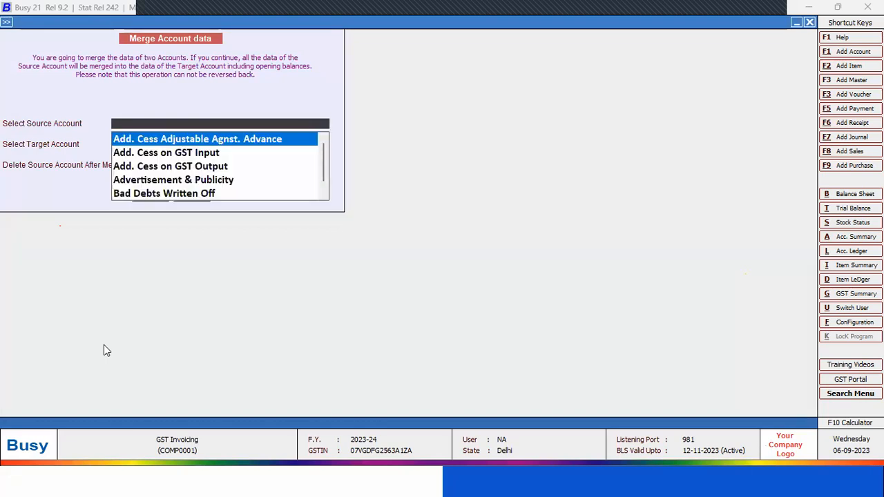
key("Return")
key("Down")
key("Down")
key("Return")
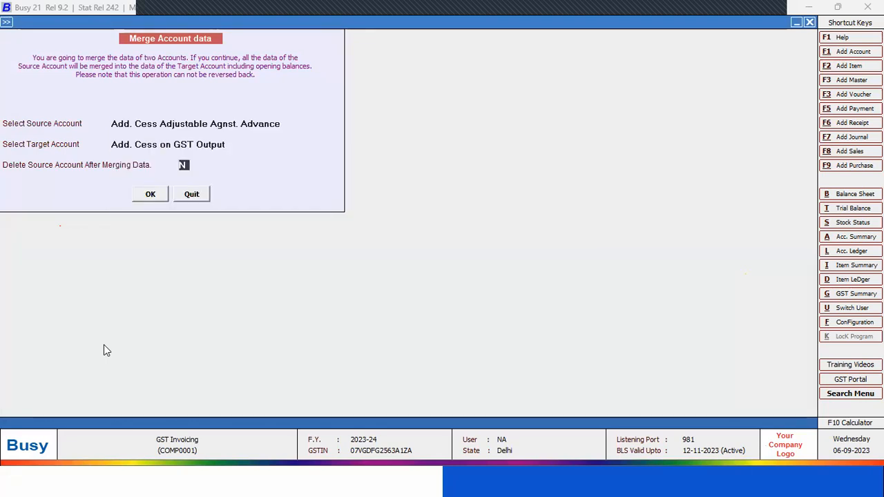
key("y")
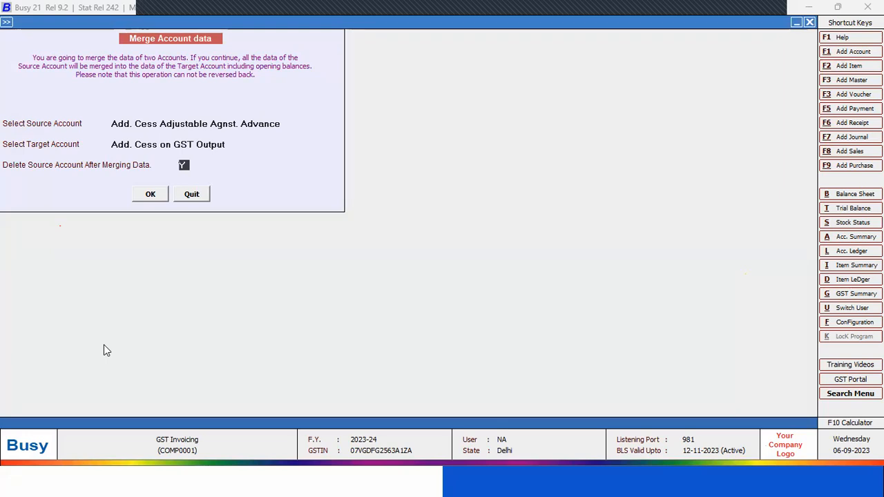
key("Escape")
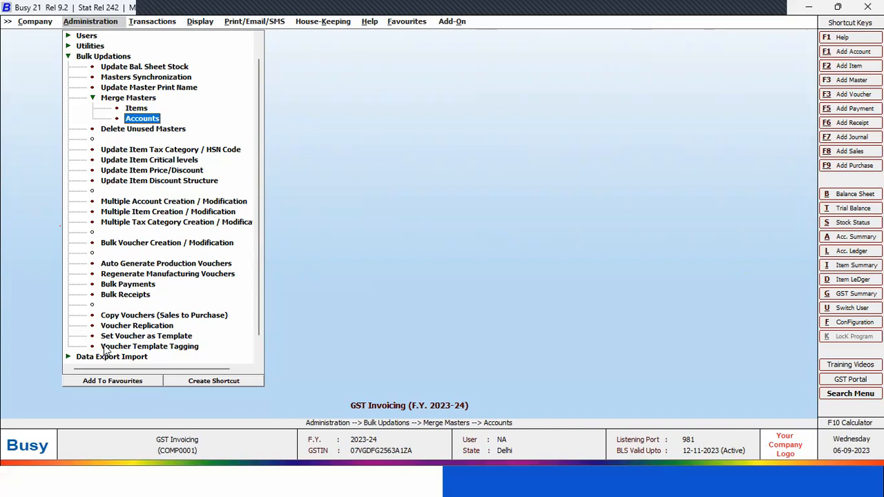
View the master type and account deletion options of Delete Unused Masters, and quit without deleting anything
key("Left")
key("Left")
key("Down")
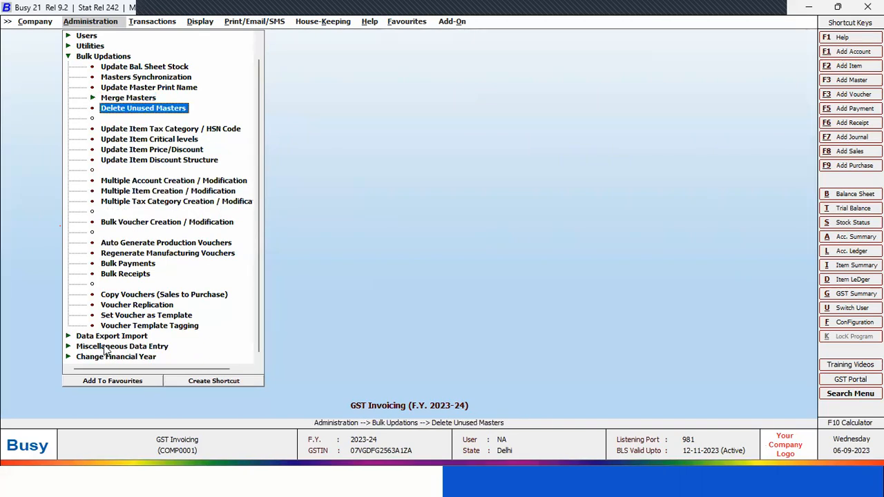
key("Return")
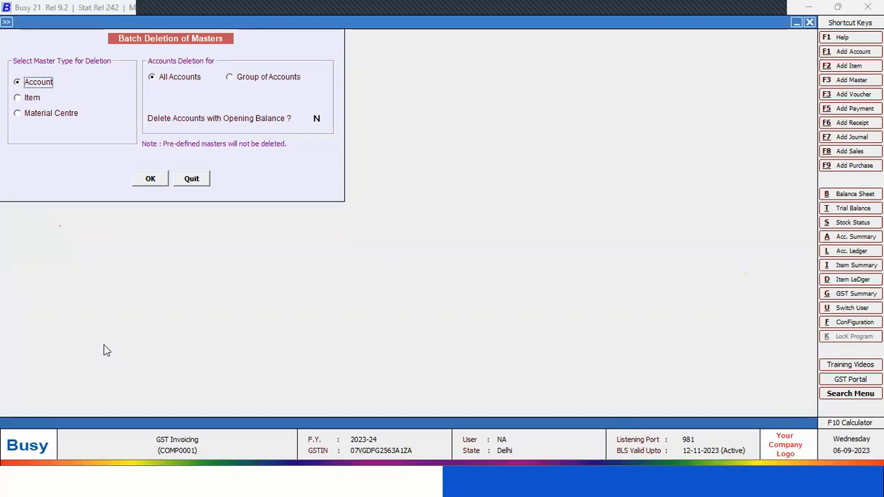
key("Escape")
key("Return")
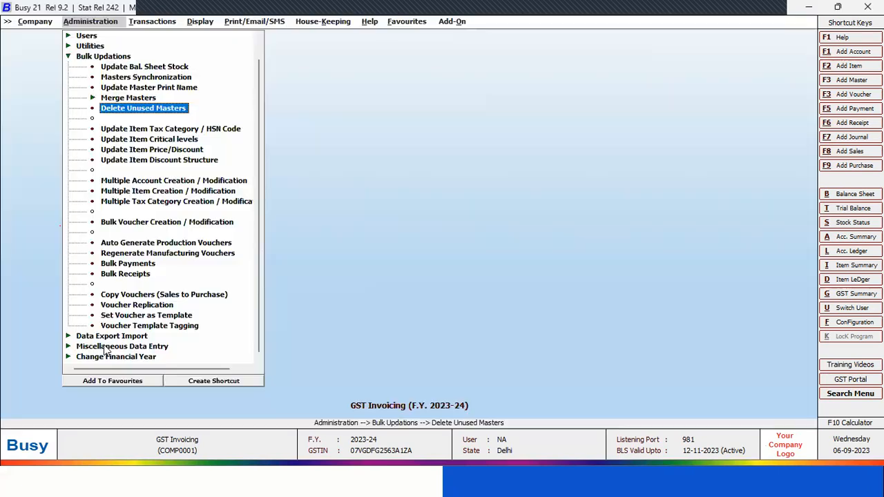
Choose tax category GST 12% for all items in Update Item Tax Category / HSN Code, and quit without saving
key("Down")
key("Down")
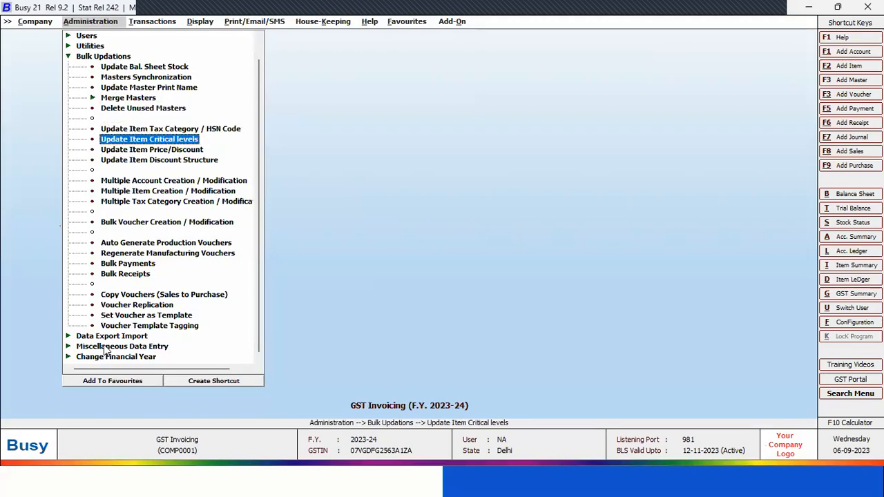
key("Up")
key("Return")
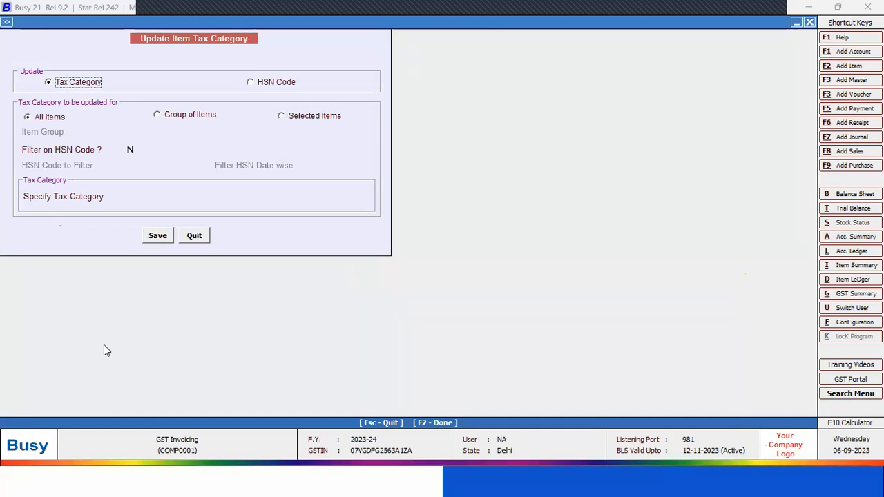
left_click(176, 200)
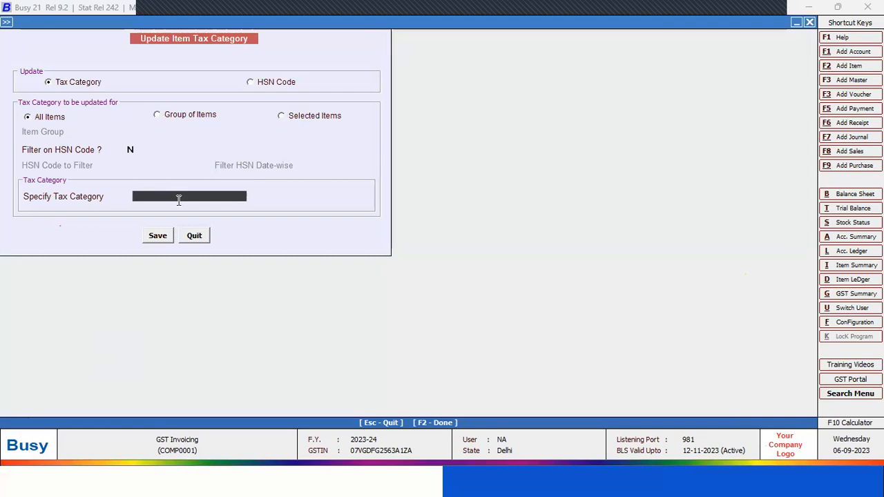
key("Down")
key("Down")
key("Return")
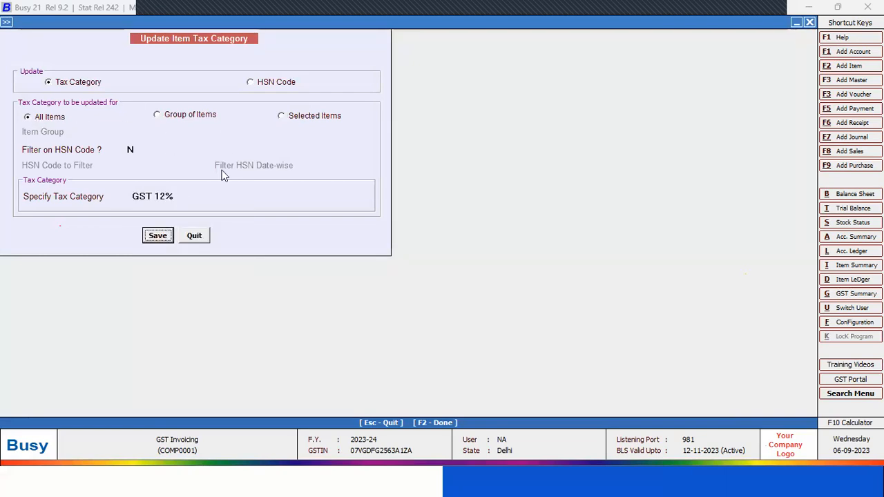
left_click(190, 237)
key("Return")
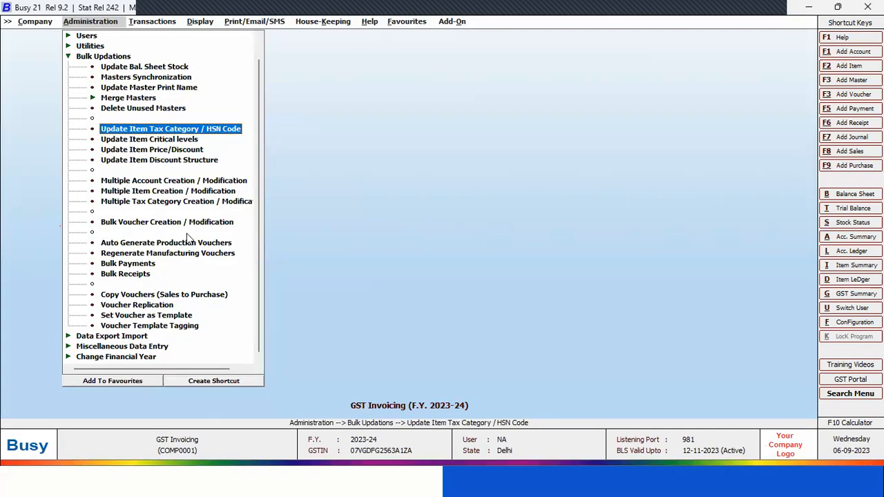
Increase the sales price of all items by 50 percent with respect to the sales price, using Update Item Price/Discount
key("Down")
key("Down")
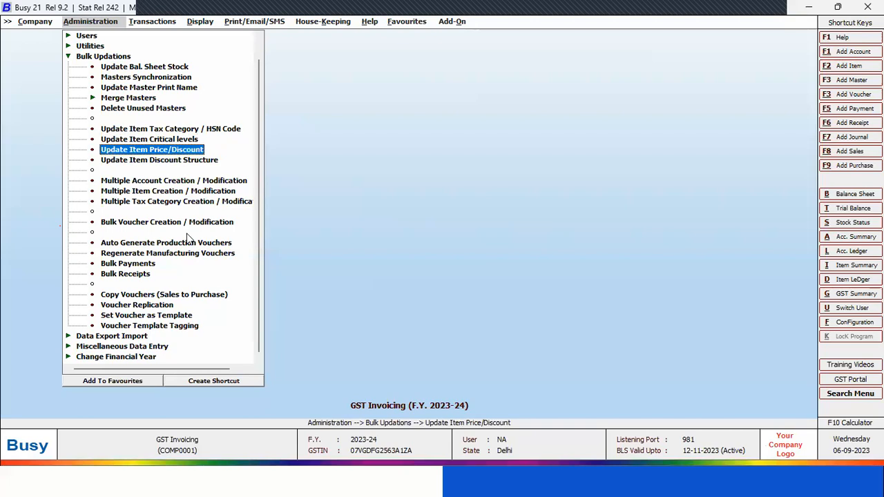
key("Up")
key("Down")
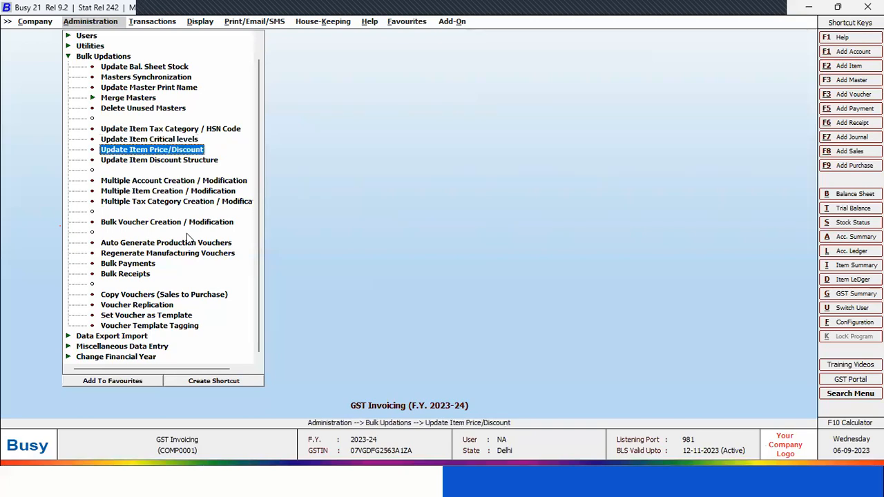
key("Return")
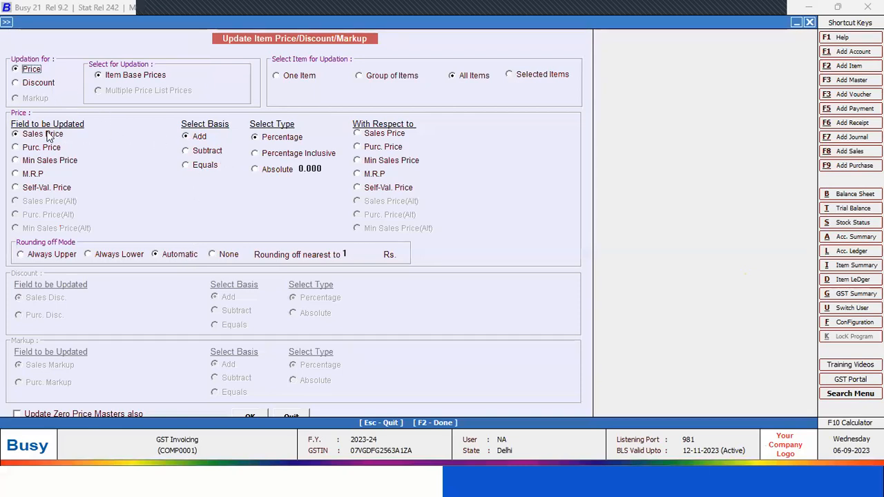
left_click(283, 140)
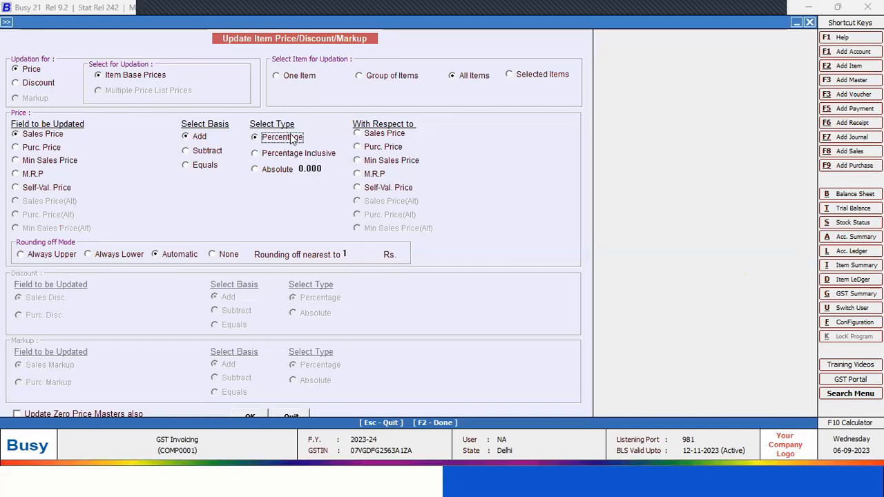
left_click(334, 169)
type("50")
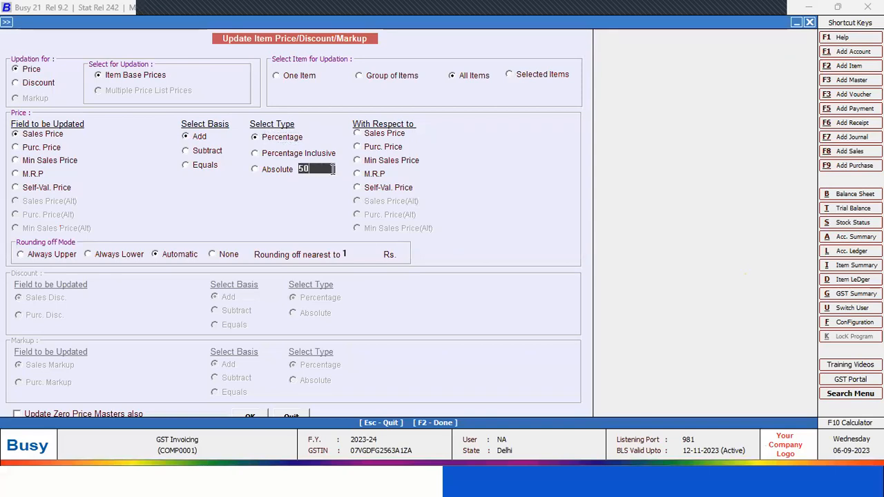
key("Return")
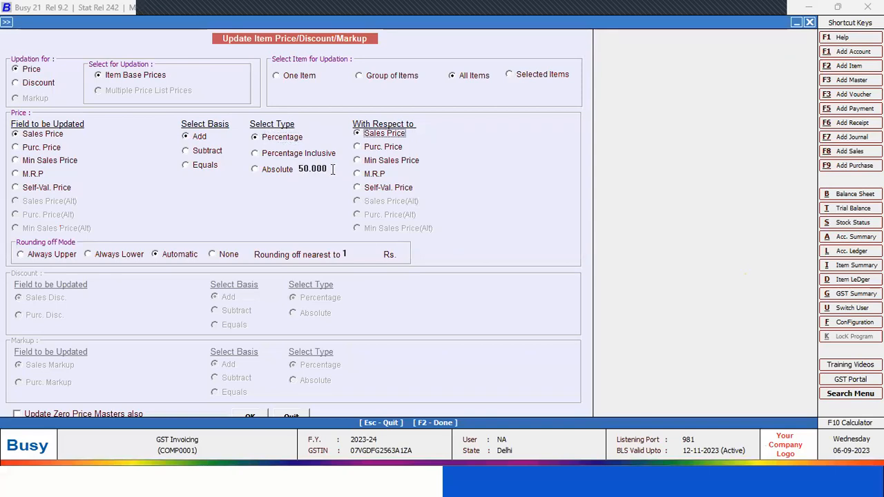
left_click(263, 415)
key("Return")
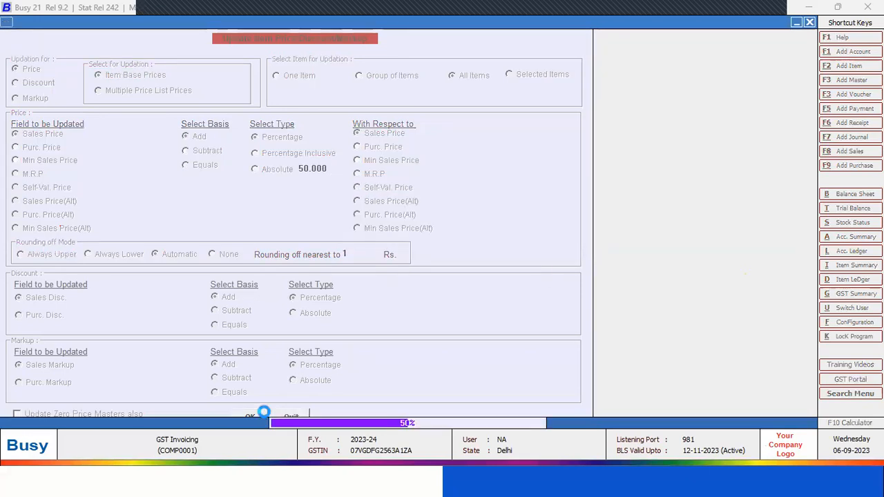
key("Return")
key("Escape")
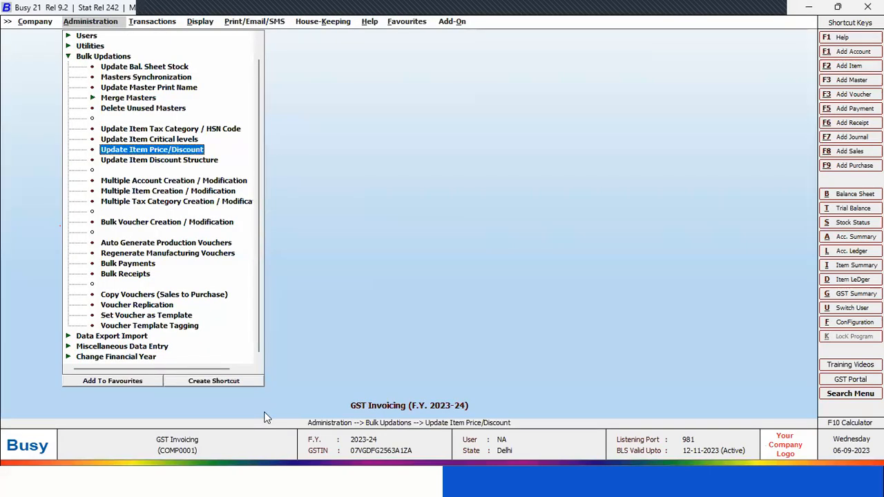
Check the sales price in the Air Conditioner 1.5 Ton item master, and close it without changes
key("Escape")
key("Up")
key("Up")
key("Up")
key("Up")
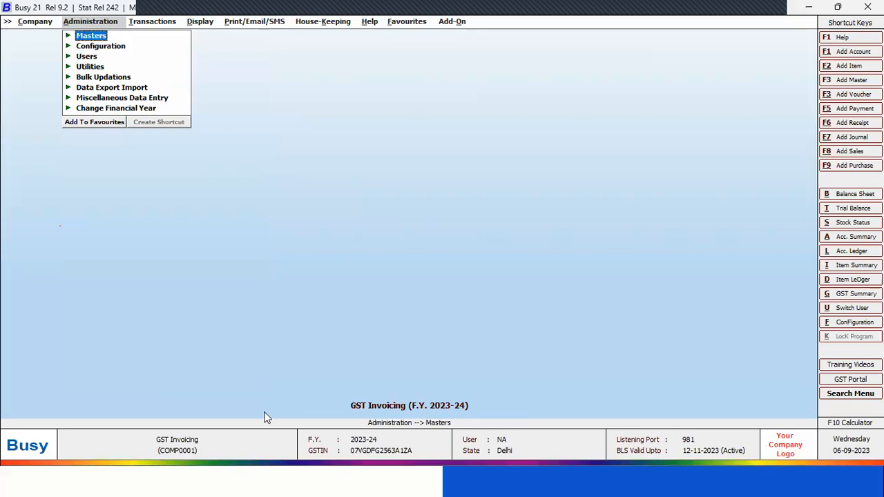
key("Return")
key("Down")
key("Down")
key("Down")
key("Down")
key("Return")
key("Down")
key("Down")
key("Return")
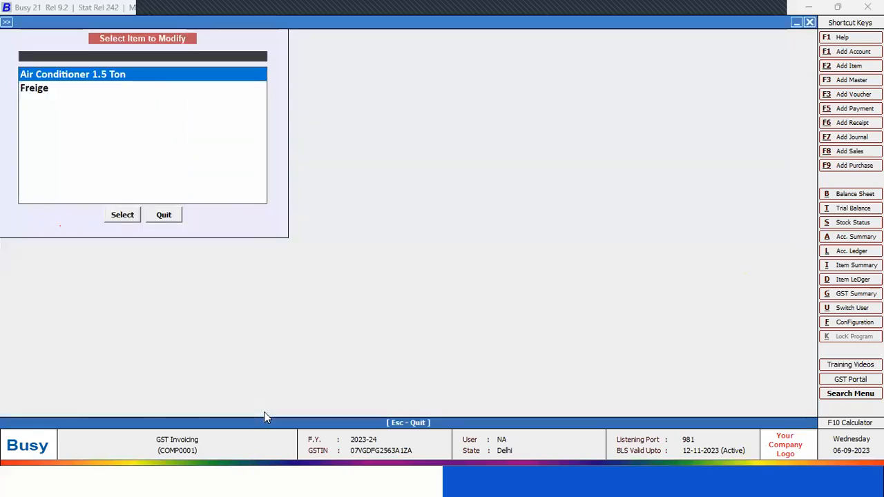
key("Return")
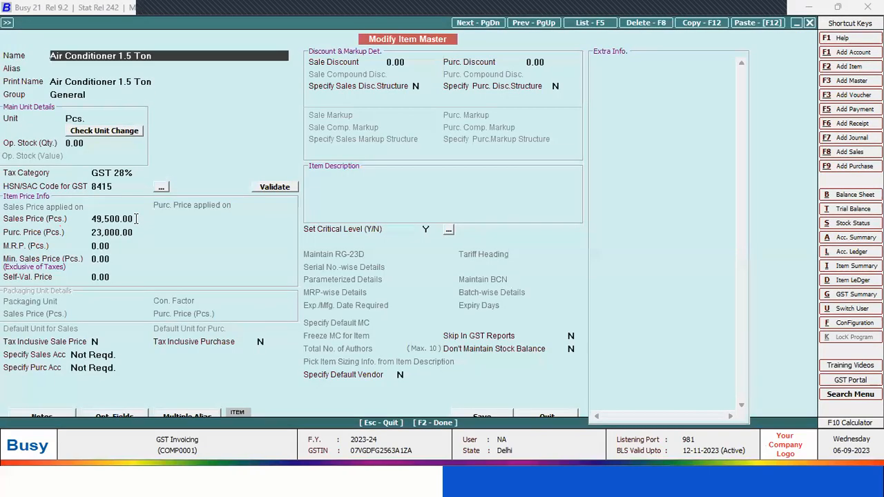
left_click(136, 218)
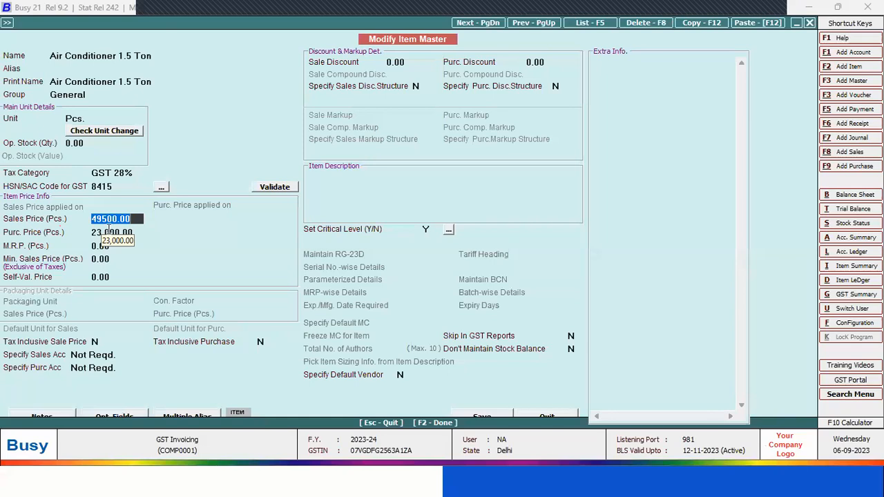
key("Escape")
key("Escape")
key("Escape")
key("Escape")
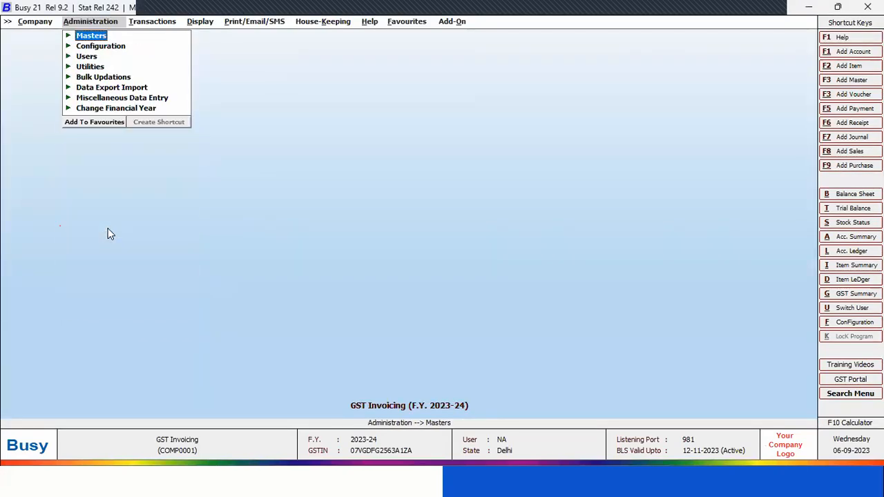
View the Multiple Item Creation / Modification grid under Bulk Updations and its columns, and quit without adding items
key("Left")
key("Left")
key("Left")
key("Right")
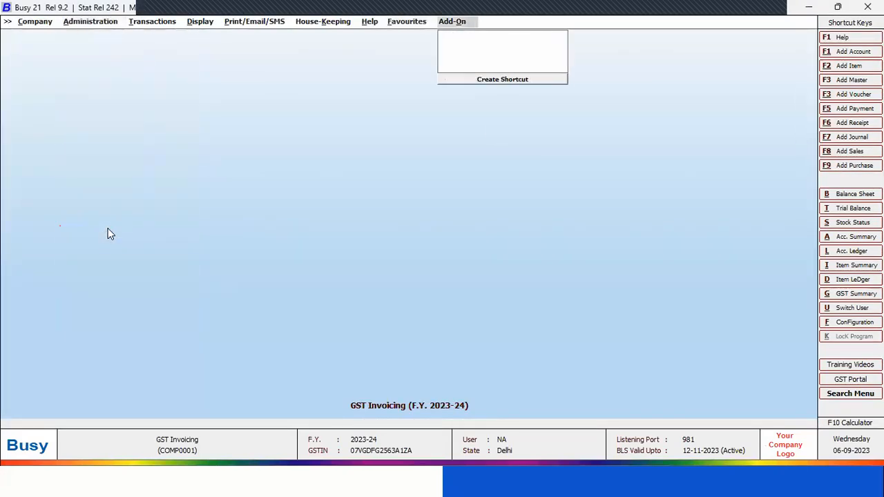
key("Right")
key("Right")
key("Down")
key("Down")
key("Down")
key("Down")
key("Right")
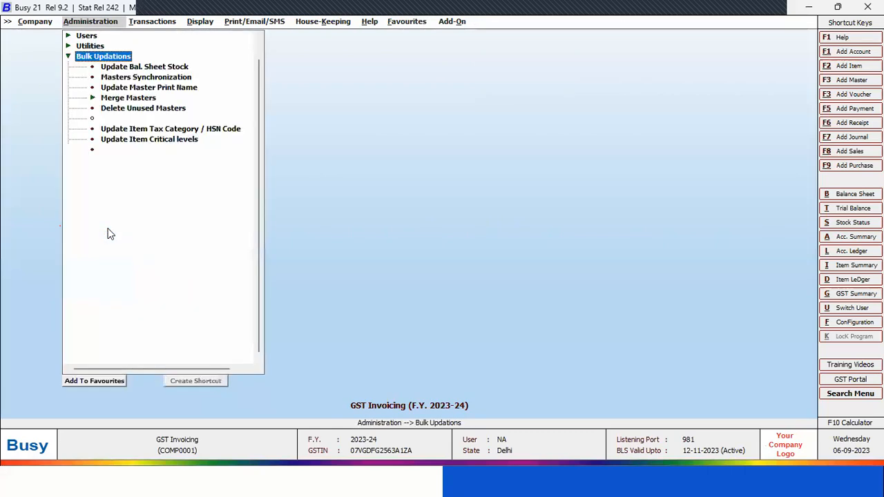
key("Down")
key("Down")
key("Down")
key("Down")
key("Down")
key("Down")
key("Down")
key("Down")
key("Down")
key("Down")
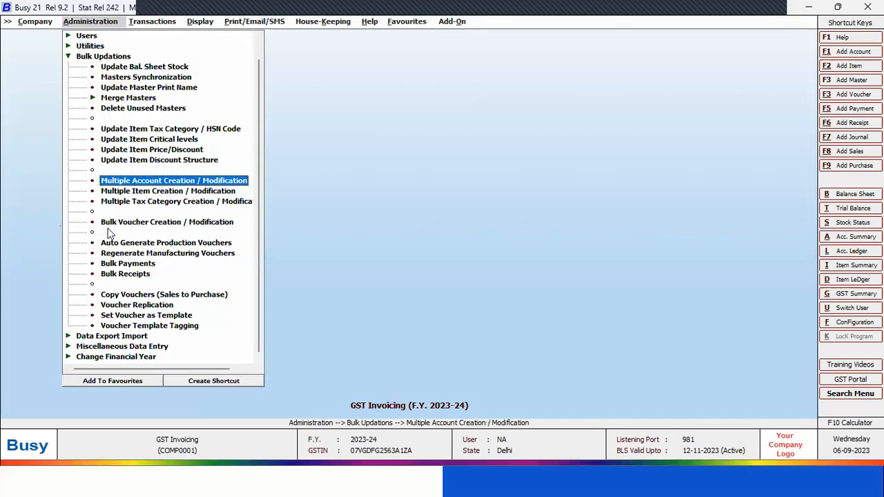
key("Down")
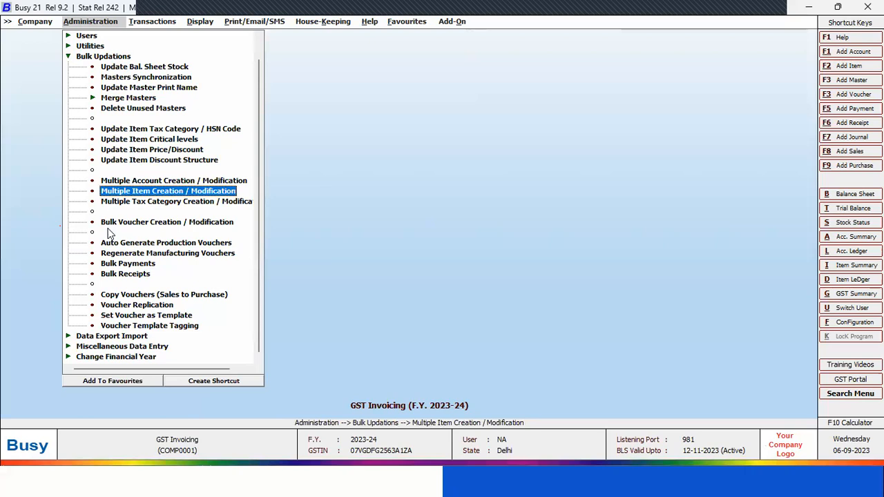
key("Down")
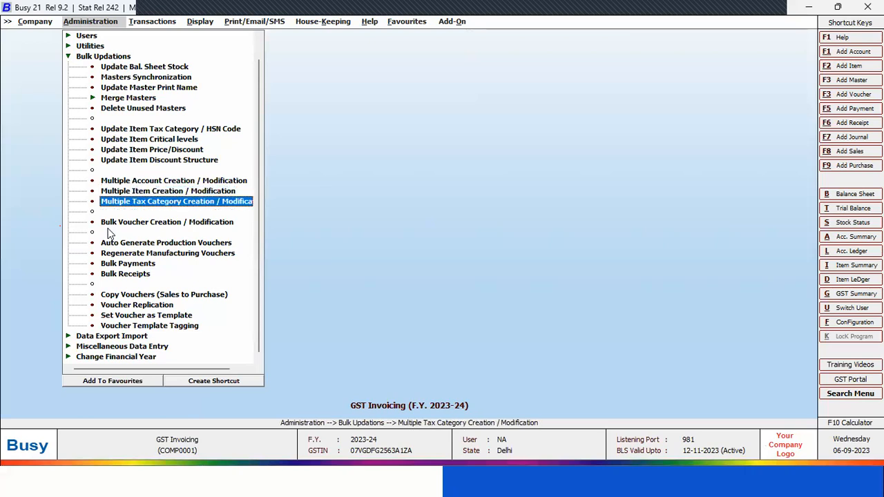
key("Up")
key("Return")
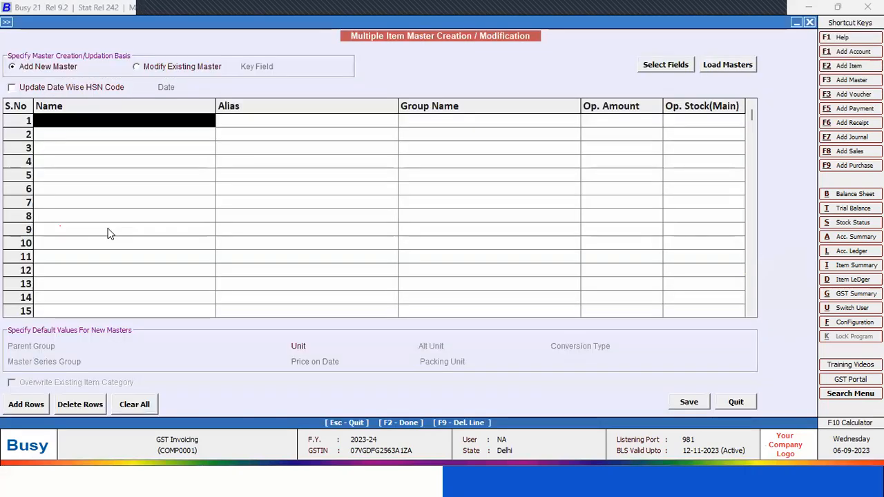
key("Right")
key("Right")
key("Right")
key("Escape")
key("Return")
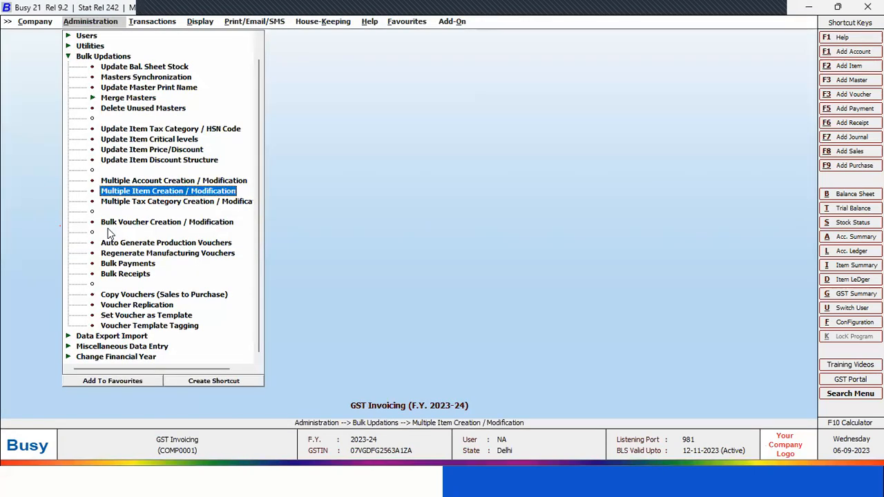
key("Down")
key("Down")
key("Down")
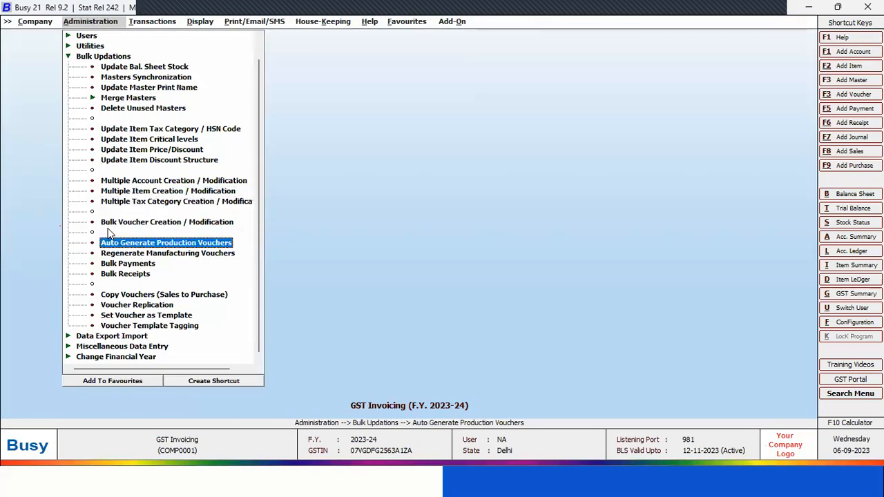
key("Down")
key("Down")
key("Down")
key("Down")
key("Up")
key("Up")
key("Up")
key("Down")
key("Down")
key("Down")
key("Down")
key("Down")
key("Up")
key("Up")
key("Up")
key("Up")
key("Up")
key("Up")
key("Up")
key("Up")
key("Up")
key("Up")
key("Up")
key("Up")
key("Up")
key("Up")
key("Up")
key("Up")
key("Up")
key("Up")
key("Up")
key("Up")
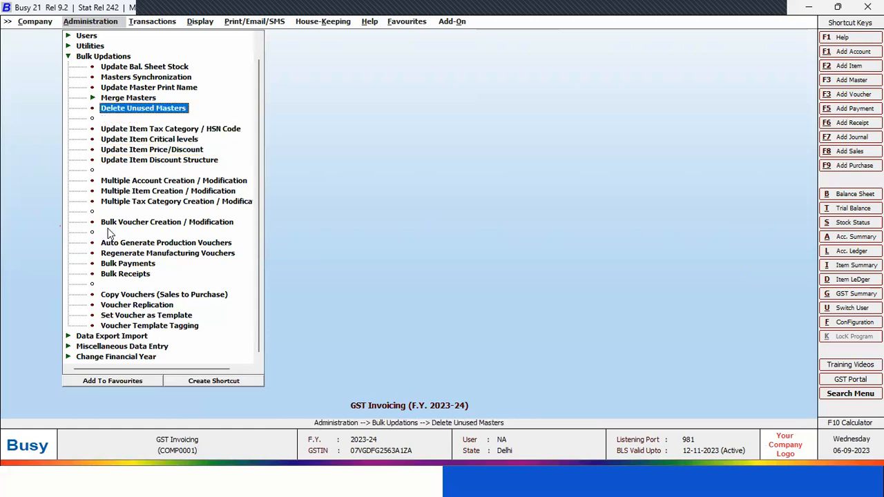
key("Up")
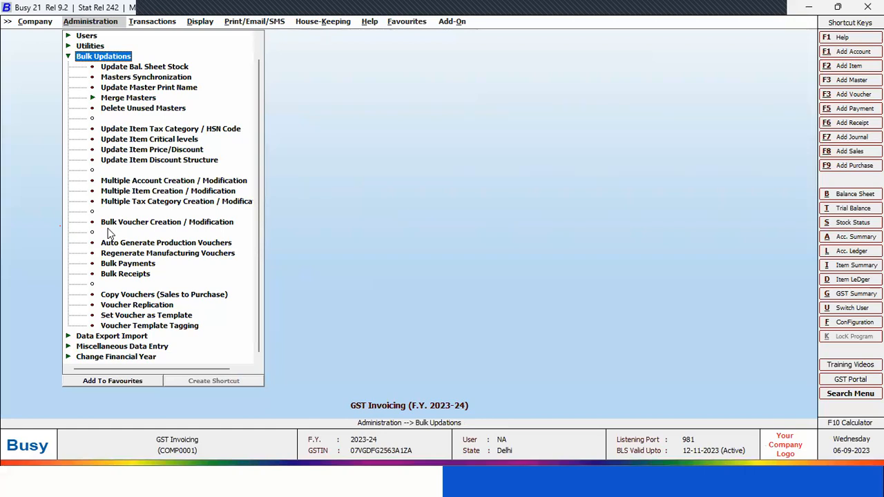
key("Escape")
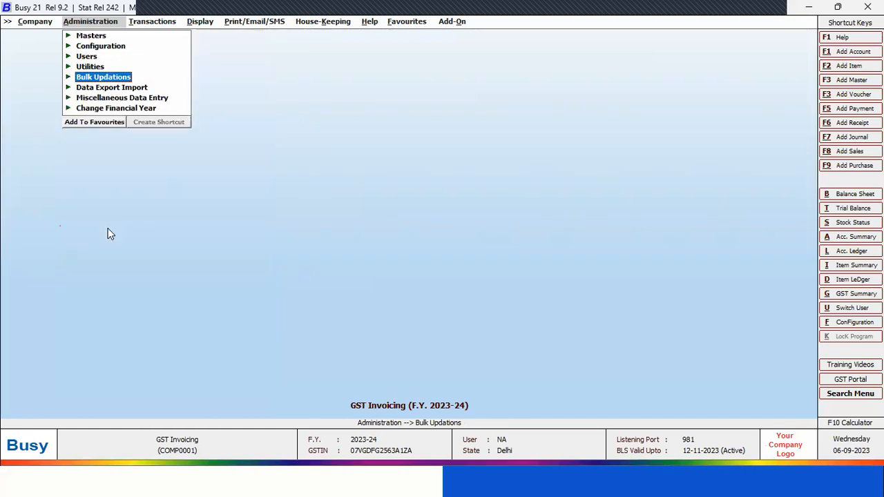
Switch to the training presentation and advance to the Data Export/Import slide
key("alt+Tab")
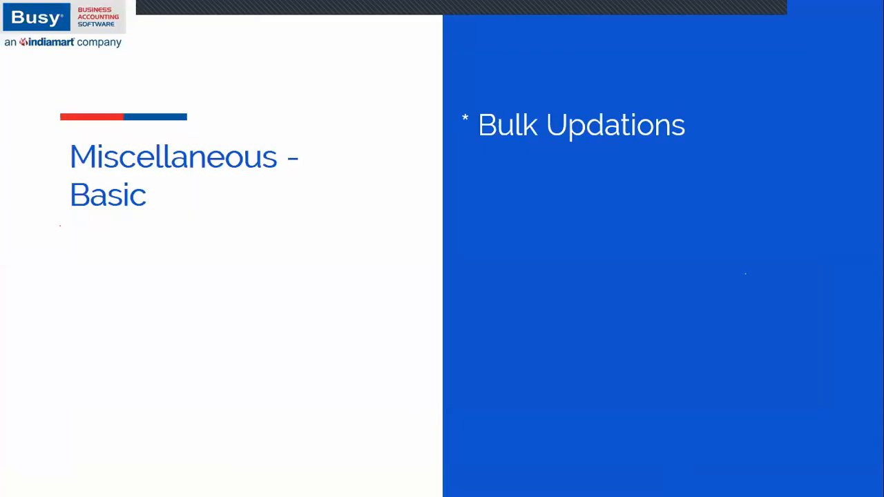
key("Right")
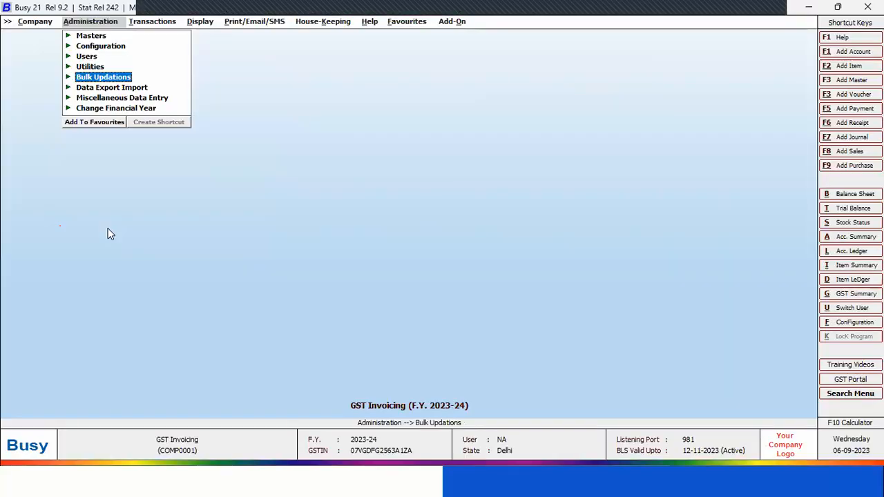
Switch to Busy and display the list of sales vouchers on screen
key("Right")
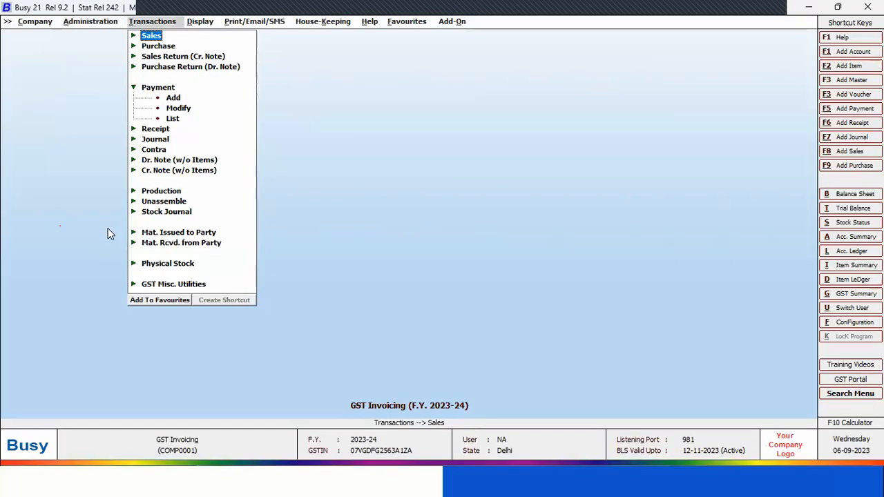
key("Return")
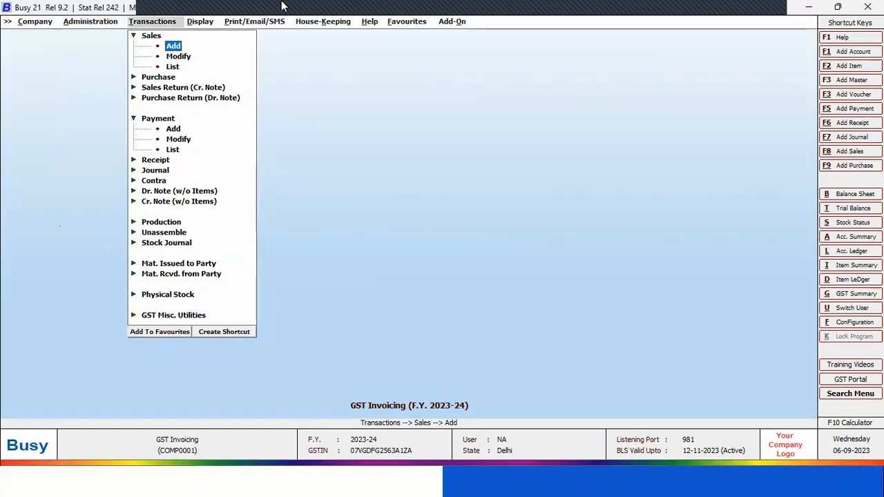
left_click(173, 67)
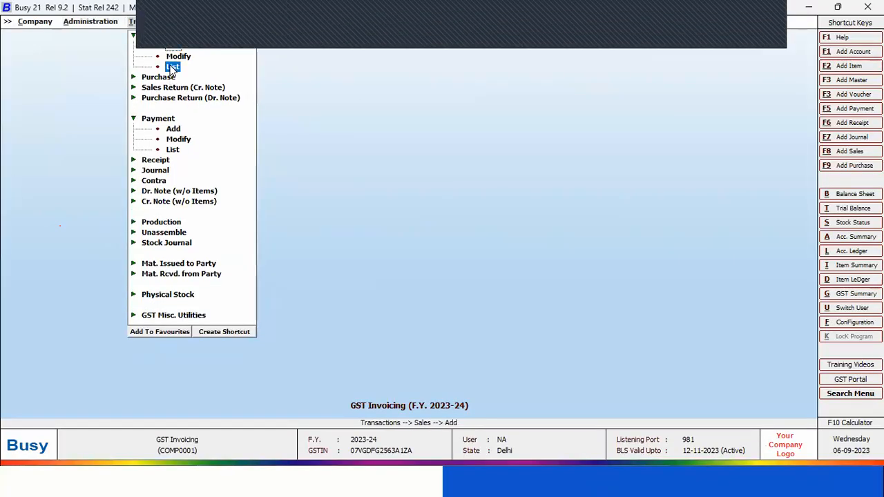
left_click(172, 67)
key("Escape")
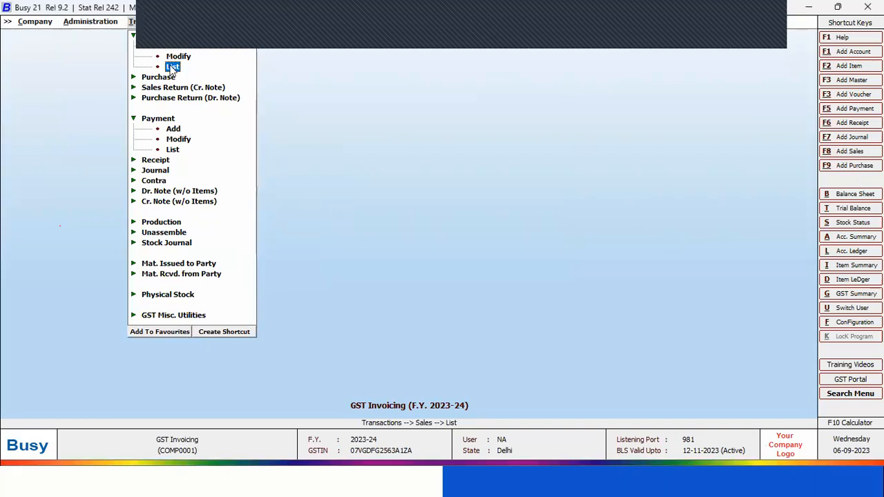
key("Return")
key("Return")
key("Return")
key("Return")
key("Return")
key("Return")
key("Return")
key("Return")
key("Return")
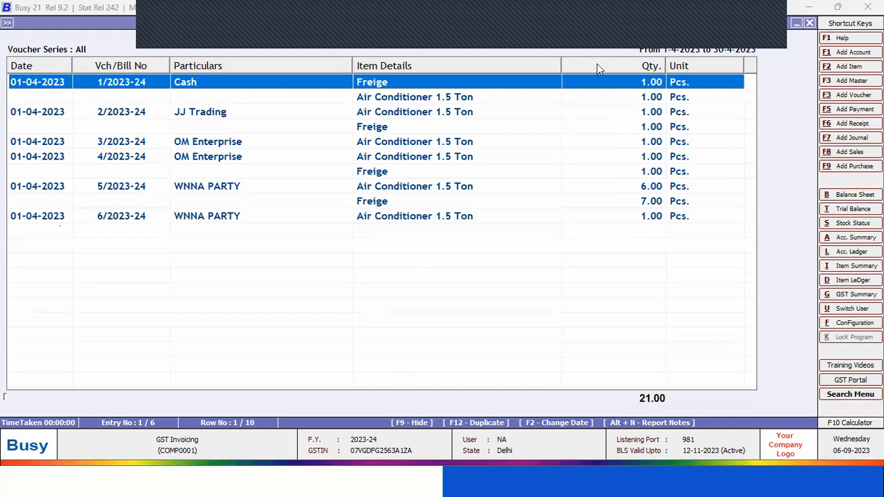
Export the sales voucher list in Microsoft Excel format to the Desktop as ListofSalesVouchers.xlsx
left_click(492, 23)
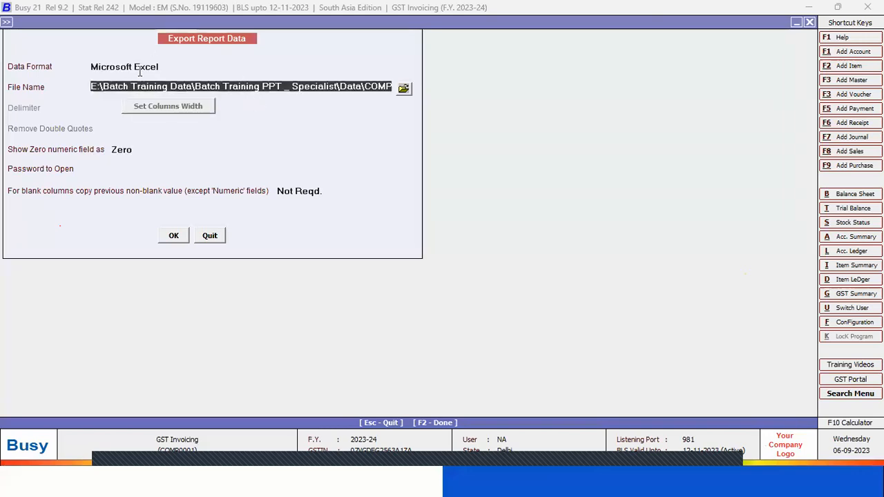
left_click(412, 90)
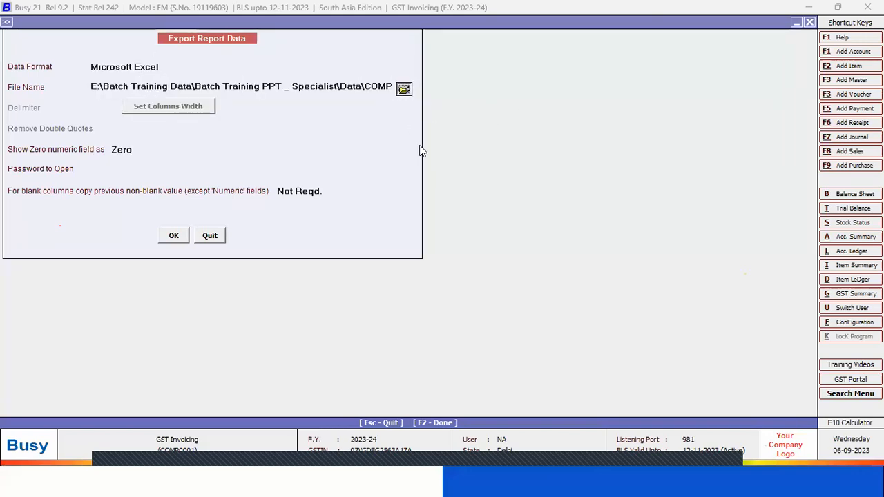
left_click(388, 199)
left_click(457, 325)
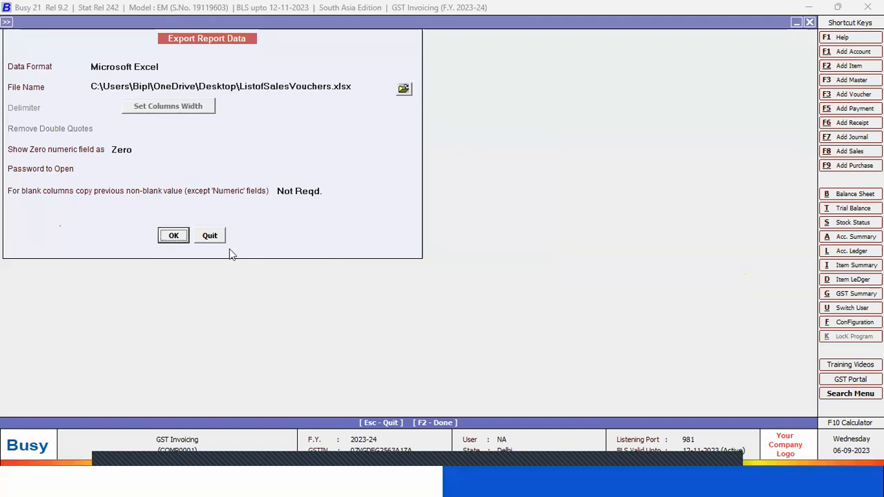
key("Return")
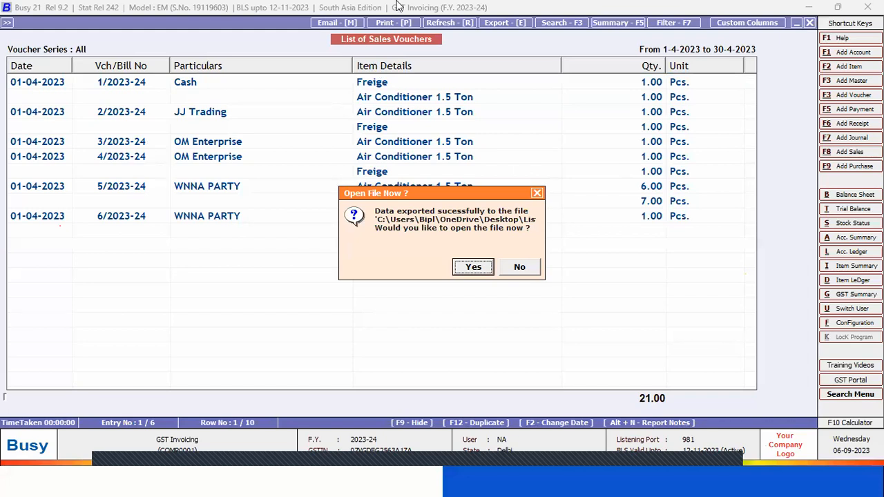
Open the exported ListofSalesVouchers workbook in Excel and review its item detail rows
left_click(471, 269)
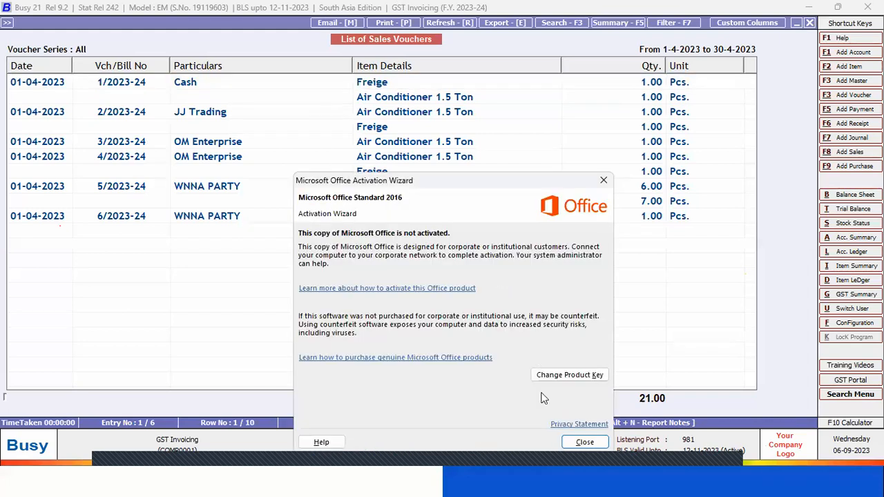
left_click(582, 443)
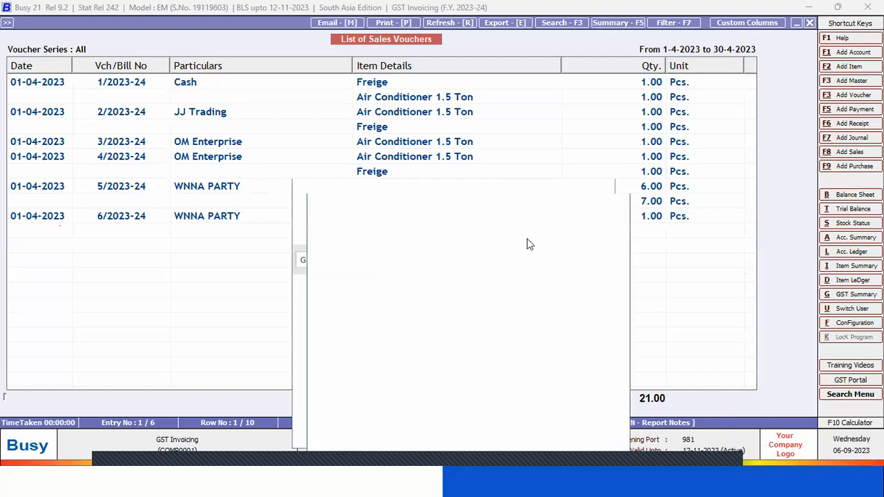
left_click(585, 204)
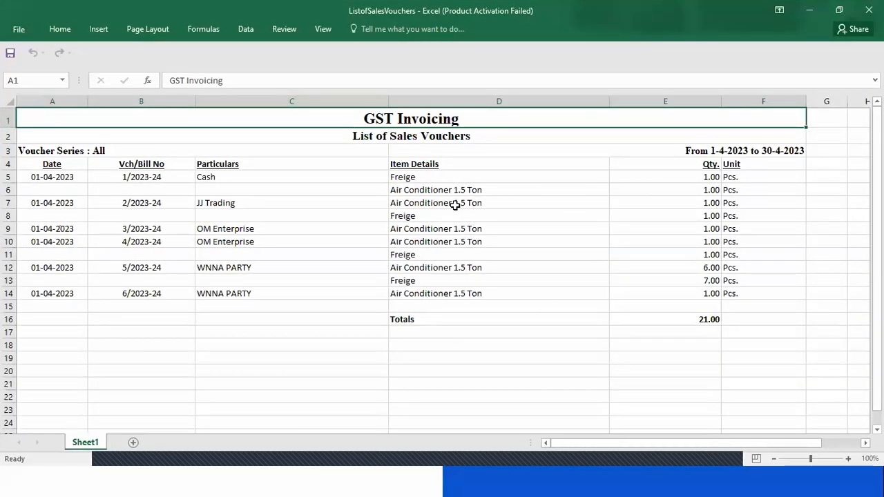
left_click(480, 178)
left_click(478, 216)
left_click(477, 241)
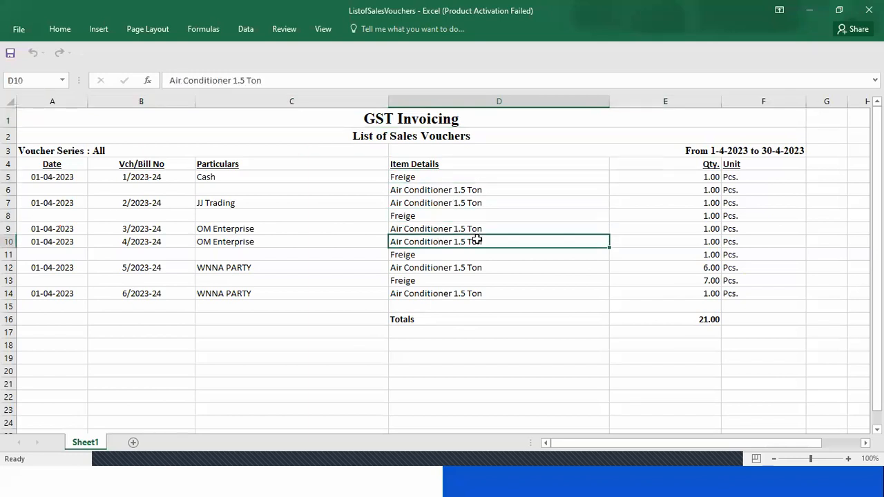
left_click(475, 293)
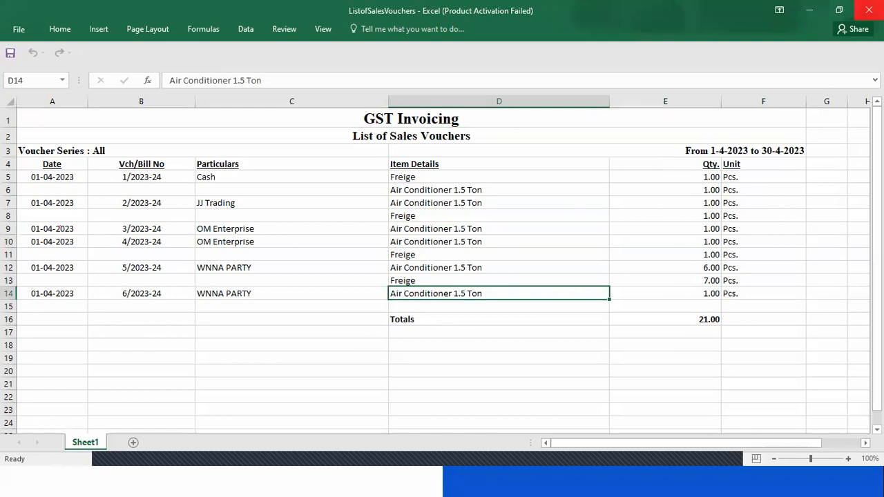
Close the exported workbook, and close EWB_Preparation_Tool_17062021 without saving its changes
left_click(868, 10)
left_click(599, 188)
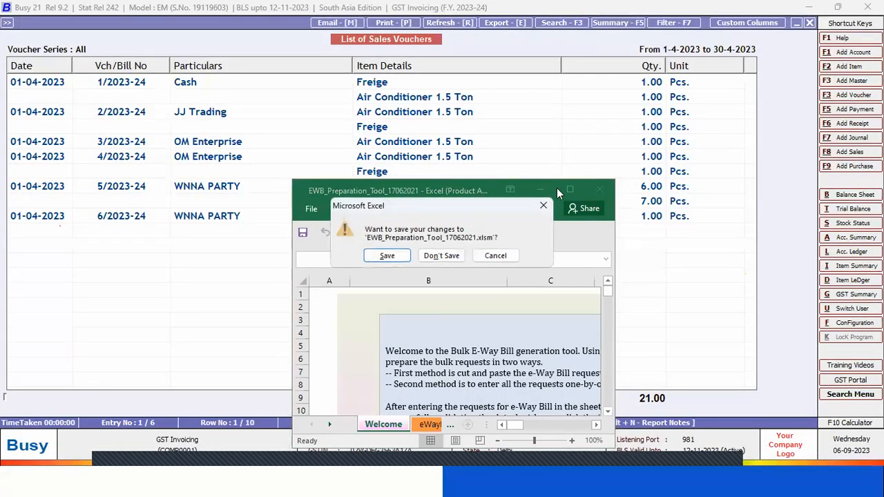
left_click(444, 256)
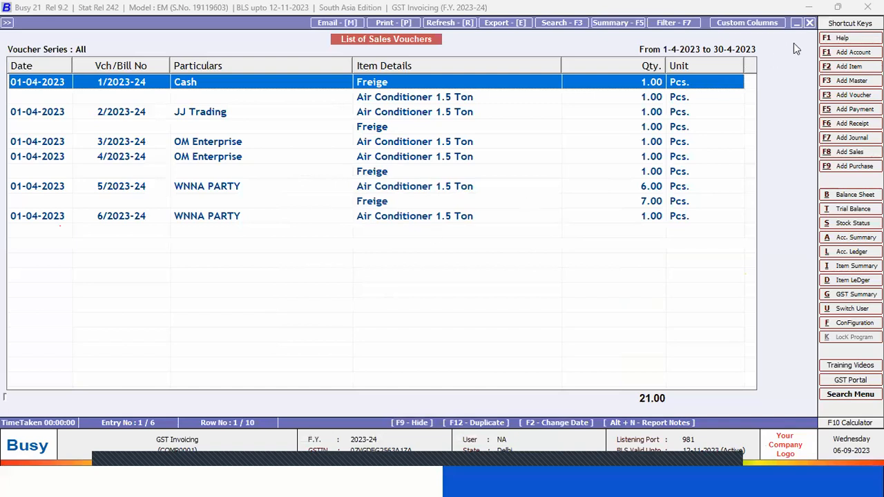
Close the List of Sales Vouchers report and cancel its output selection
left_click(809, 22)
left_click(809, 22)
key("Return")
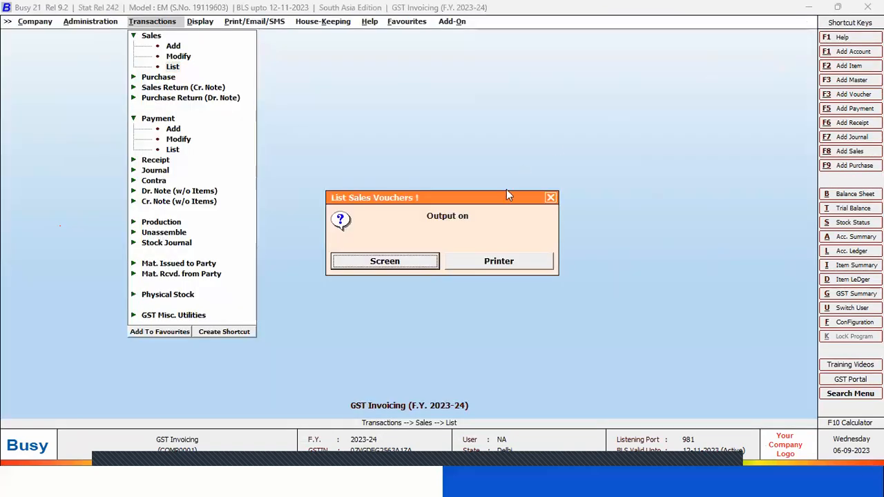
left_click(550, 199)
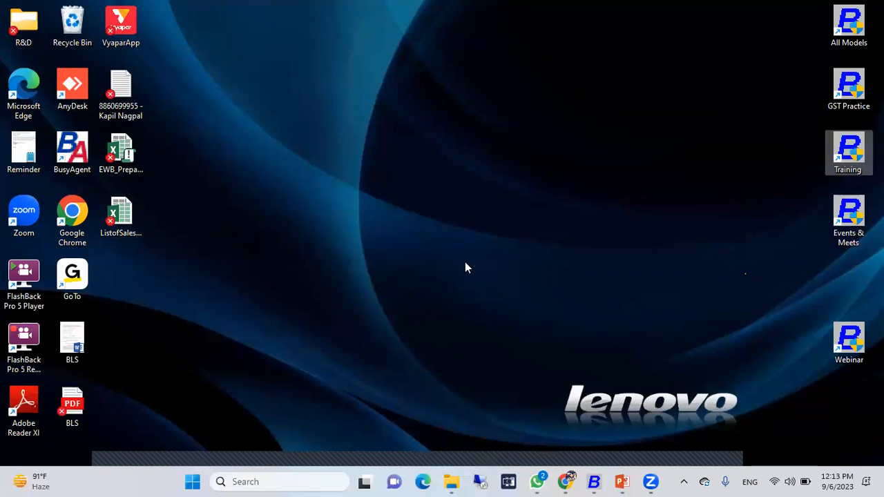
Create a new Microsoft Excel worksheet on the desktop, name it "list of item", and open it
right_click(466, 279)
mouse_move(386, 218)
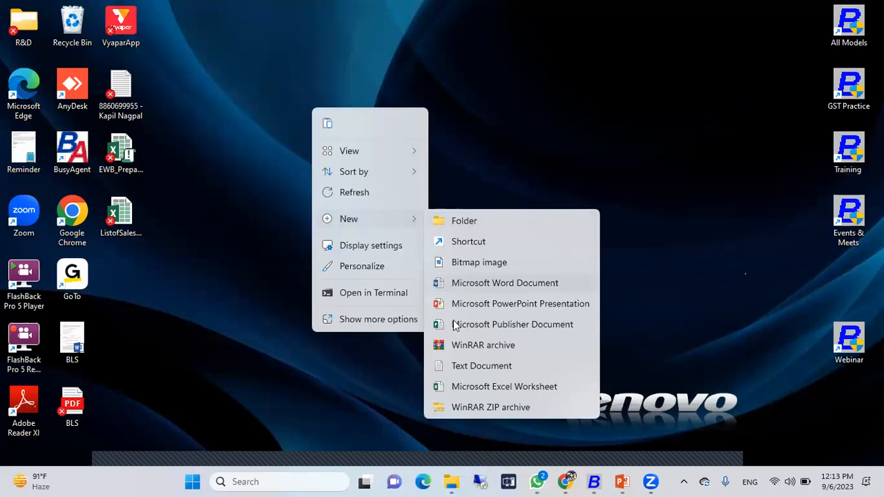
left_click(502, 385)
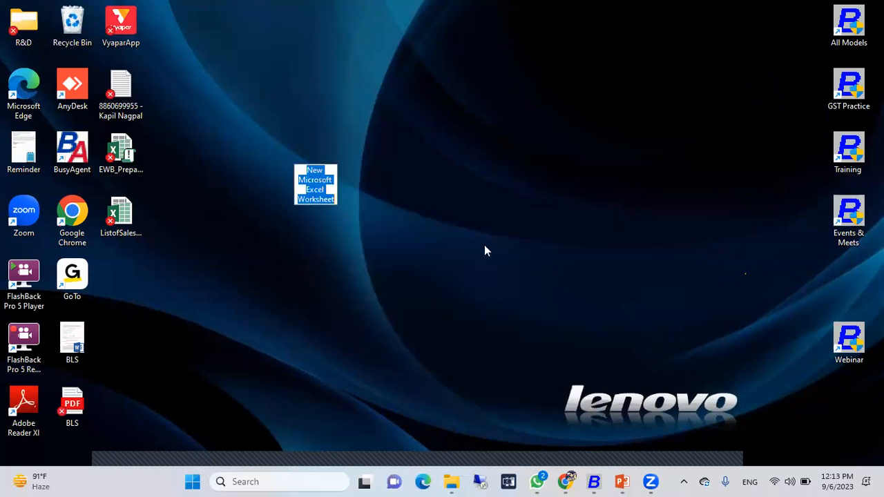
type("lis")
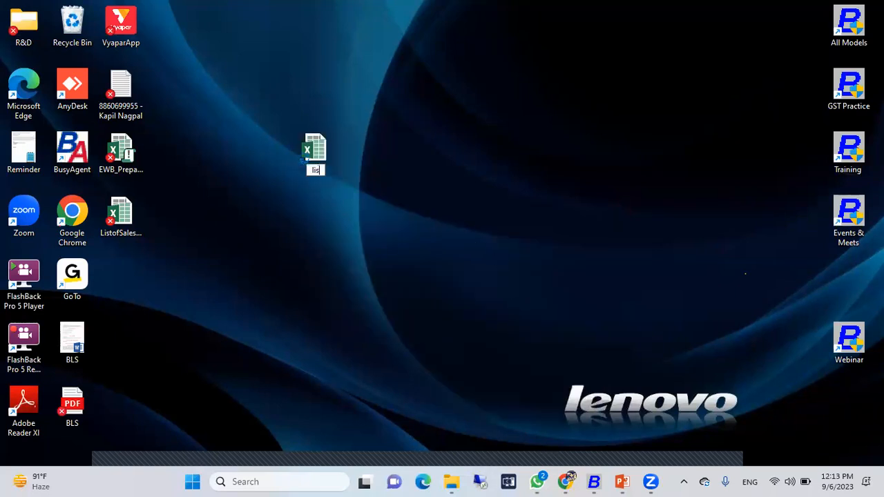
type("t of item")
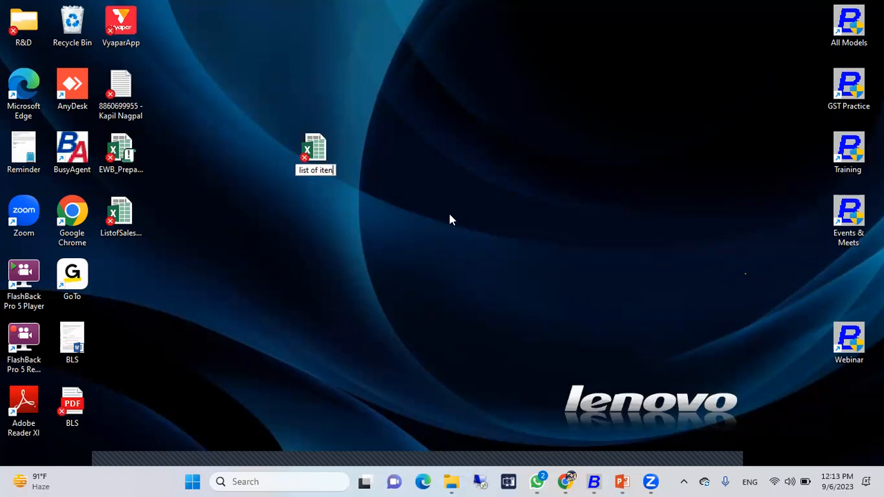
key("Return")
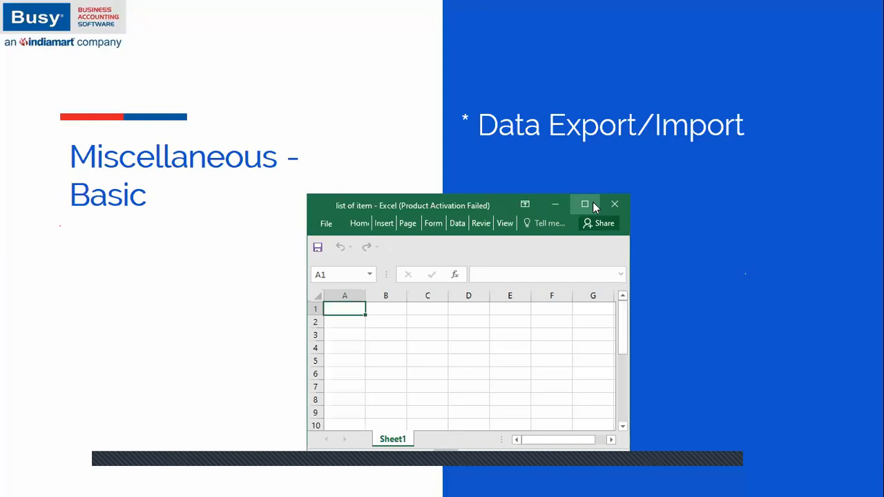
Dismiss the Office activation wizard and maximize the "list of item" workbook window
left_click(618, 178)
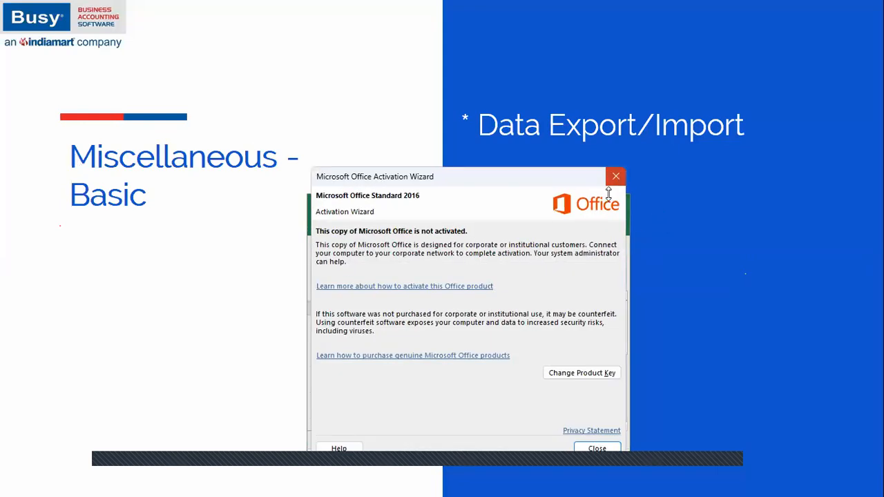
left_click(585, 201)
left_click(79, 142)
left_click(34, 124)
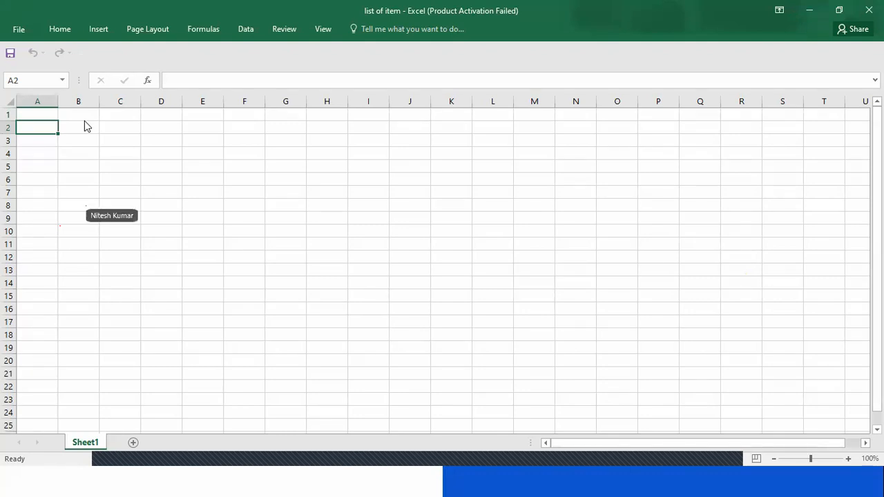
Enter the heading Item Name in cell A1 and fit column A to its text
key("Up")
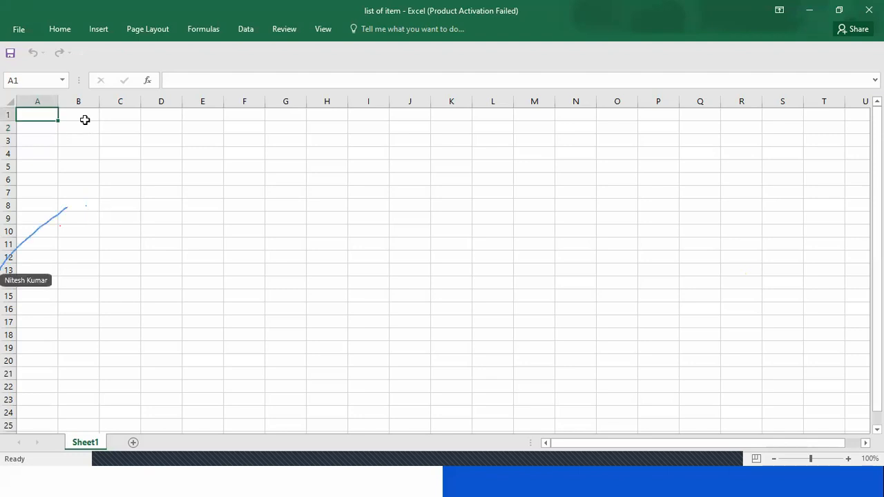
left_click(66, 207)
left_click(78, 229)
key("ctrl+Home")
type("Item Name")
key("Return")
key("Up")
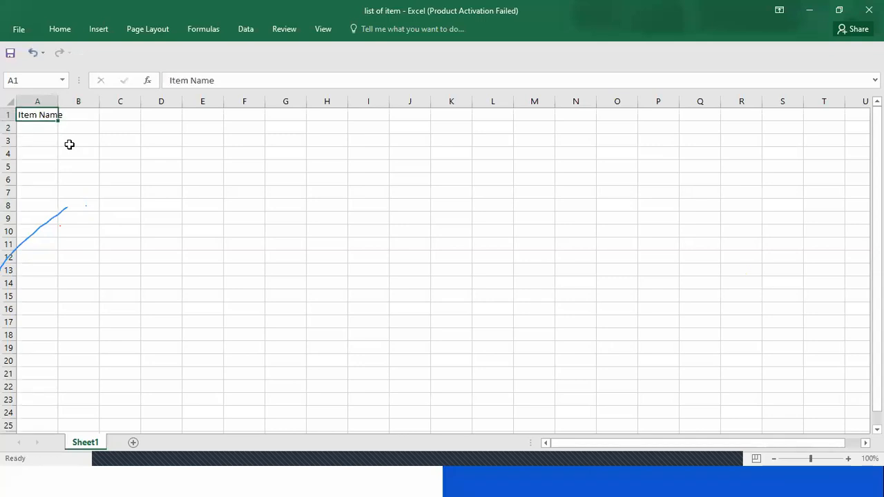
double_click(60, 102)
Enter the headings Alias in cell B1 and Group in cell C1
left_click(86, 116)
type("Alias")
key("Tab")
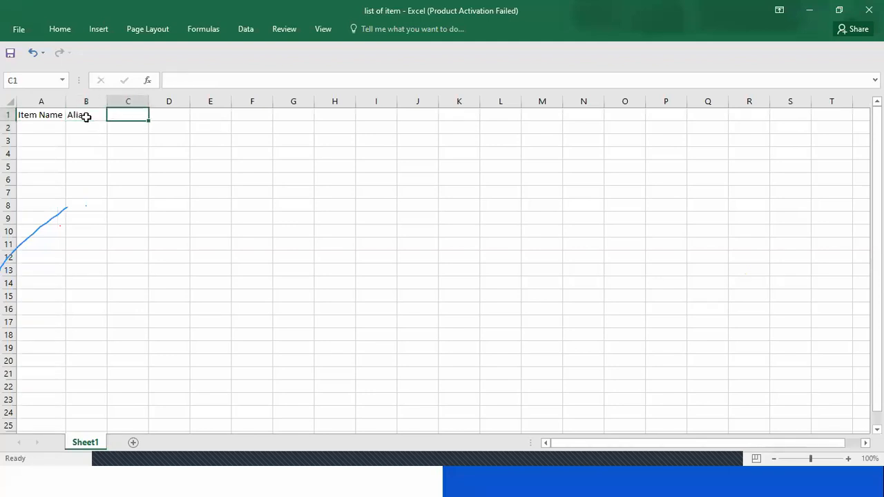
type("Grou[")
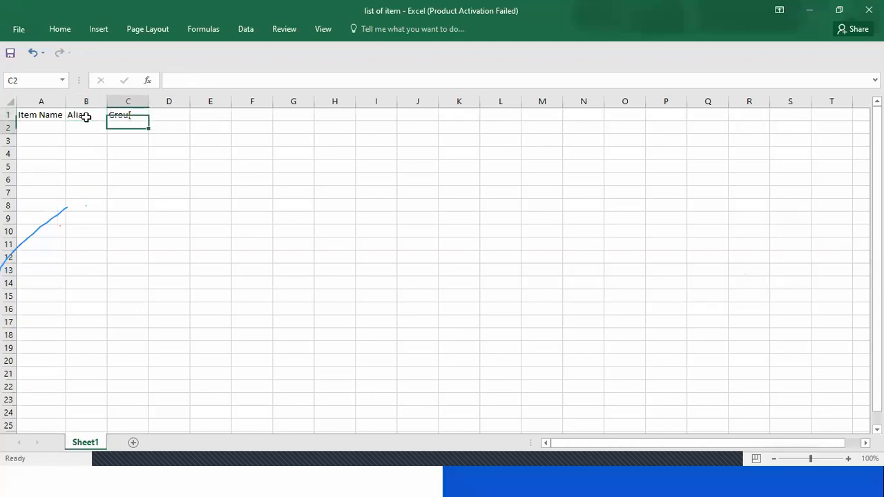
key("BackSpace")
type("p")
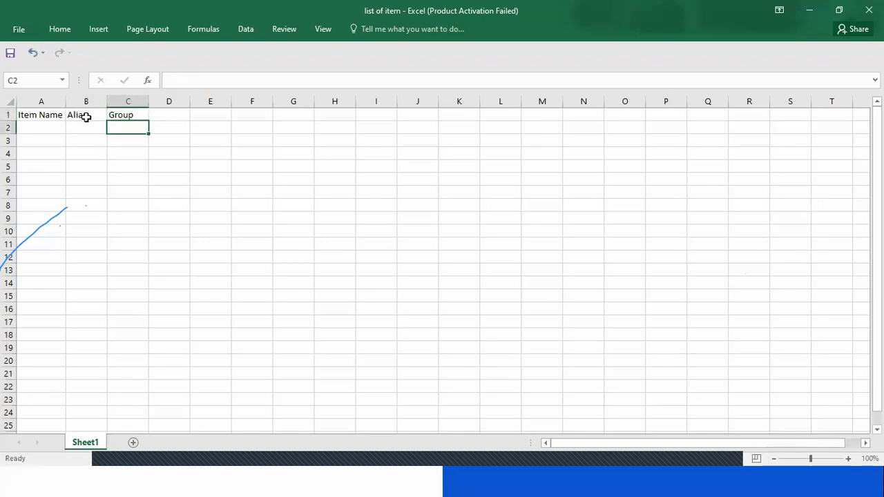
Enter the price headings SP, PP and MRP in cells D1 to F1
key("Tab")
type("SP")
key("Return")
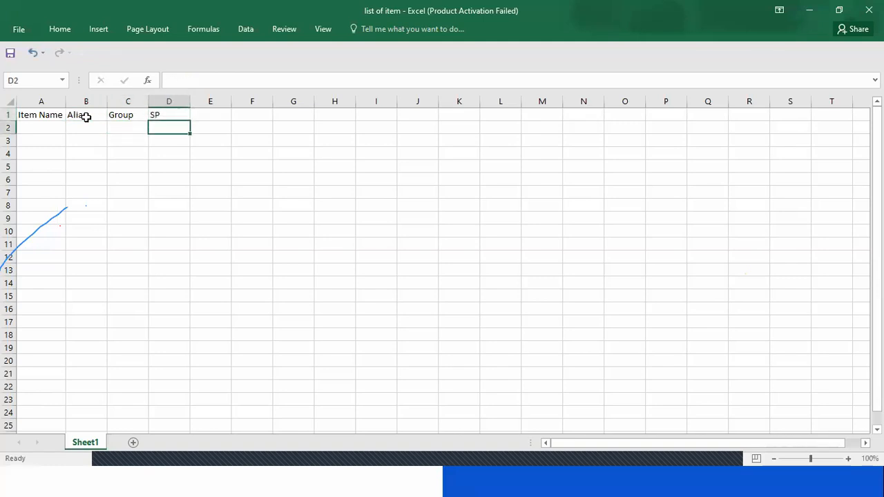
key("Up")
key("Right")
type("PP")
key("Return")
key("Up")
key("Right")
type("MRP")
key("Return")
Enter the first item, Hummer, in cell A2 with alias 0001 in cell B2
key("Left")
key("Left")
key("Left")
key("Left")
key("Left")
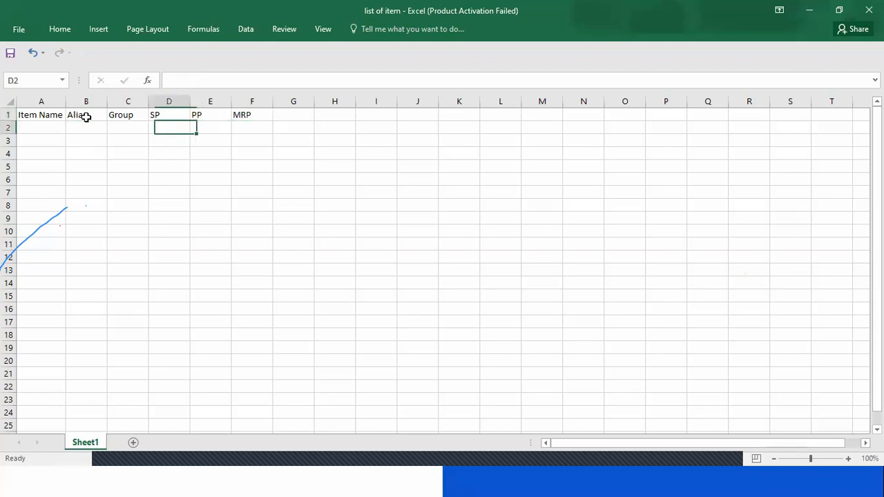
type("Hummer")
key("Return")
key("Up")
key("Right")
type("0001")
key("Return")
key("Up")
key("Right")
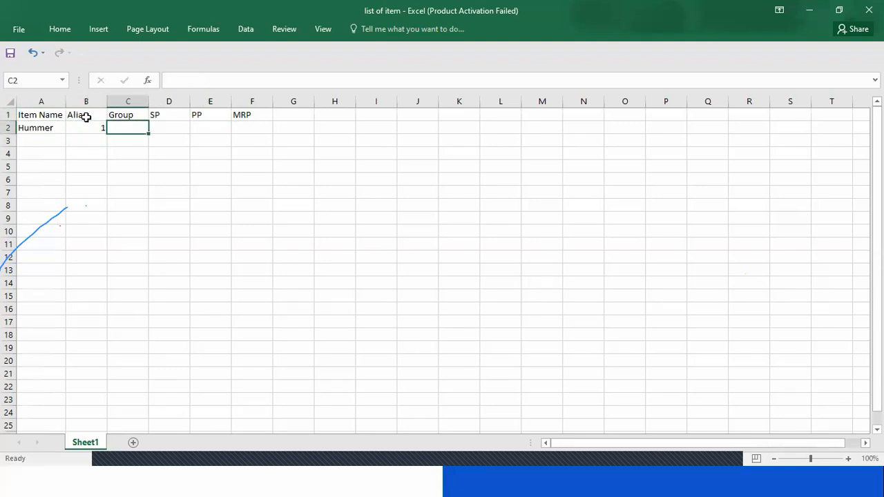
Complete the Hummer row with group General, SP 100, PP 50 and MRP 150
type("General")
key("Tab")
type("100")
key("Tab")
type("50")
key("Return")
key("Up")
key("Right")
type("150")
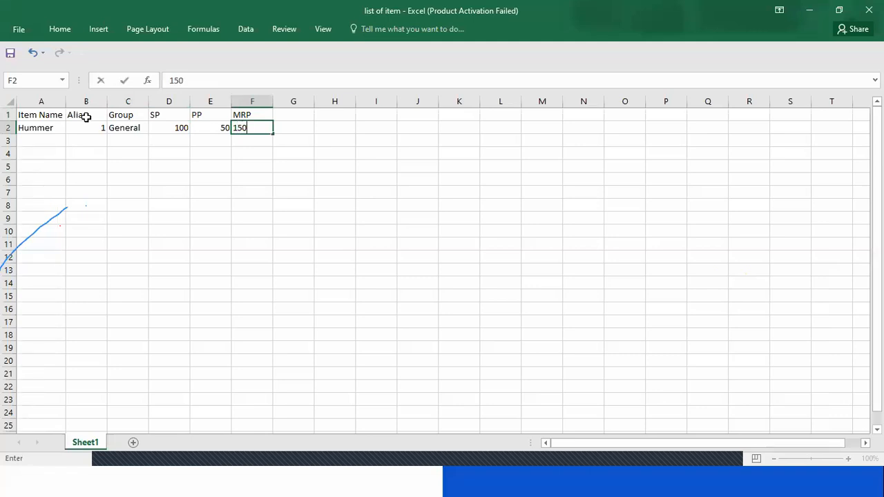
key("Return")
Enter the second item, Bolt, in row 3 with alias 2 and group General
key("Left")
key("Left")
key("Left")
key("Left")
key("Left")
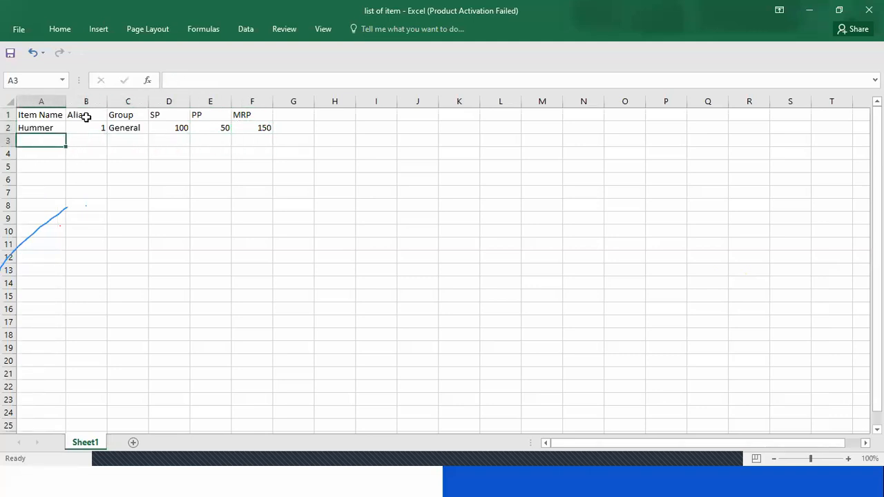
type("Pl")
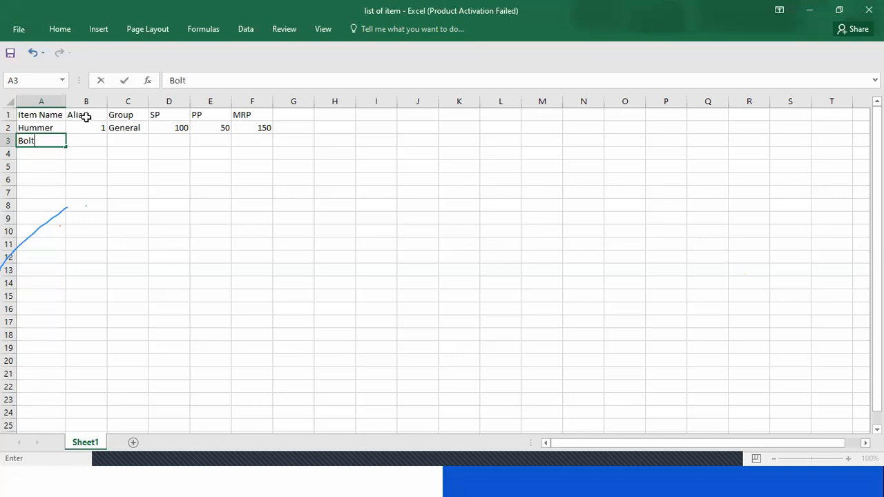
key("Return")
key("Up")
key("Right")
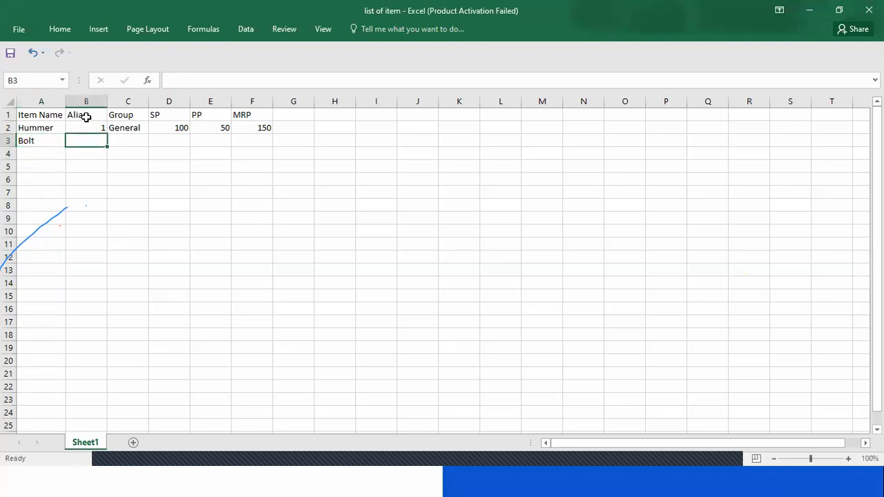
type("2")
key("Tab")
type("G")
key("Return")
key("Up")
key("Right")
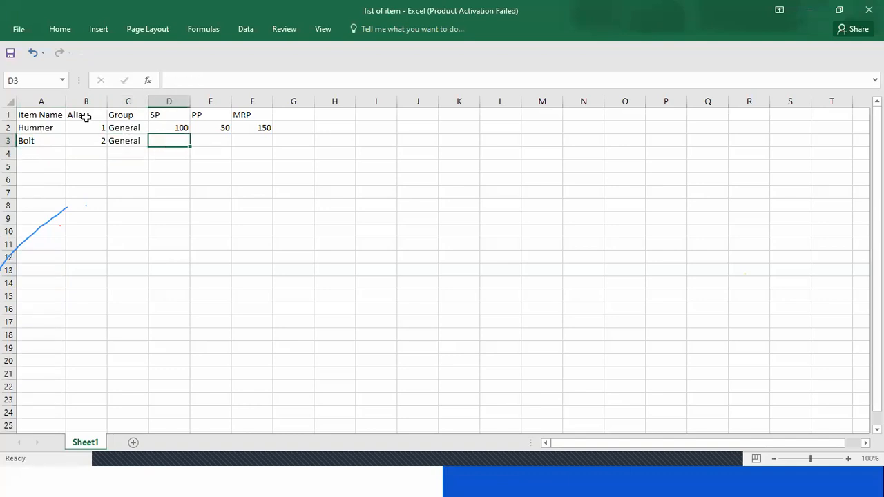
Complete the Bolt row with SP 5, PP 1 and MRP 10
type("5")
key("Return")
key("Up")
key("Right")
type("1")
key("Return")
key("Up")
key("Right")
type("10")
key("Return")
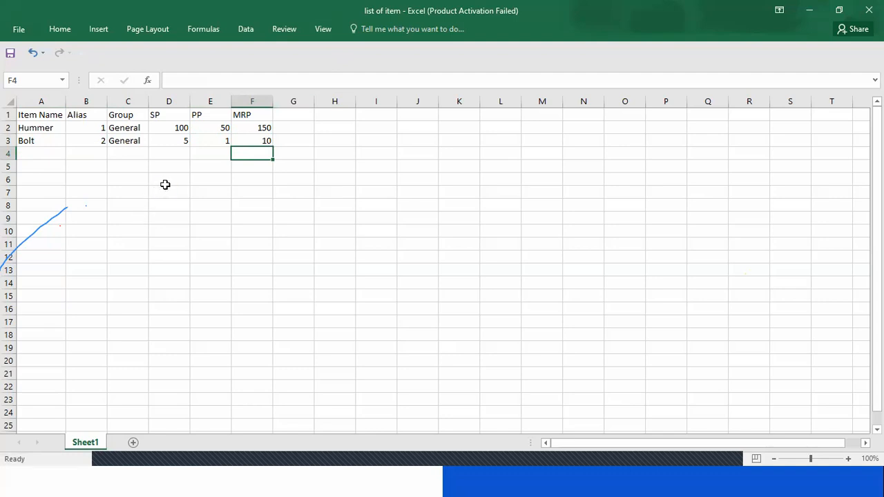
left_click(43, 101)
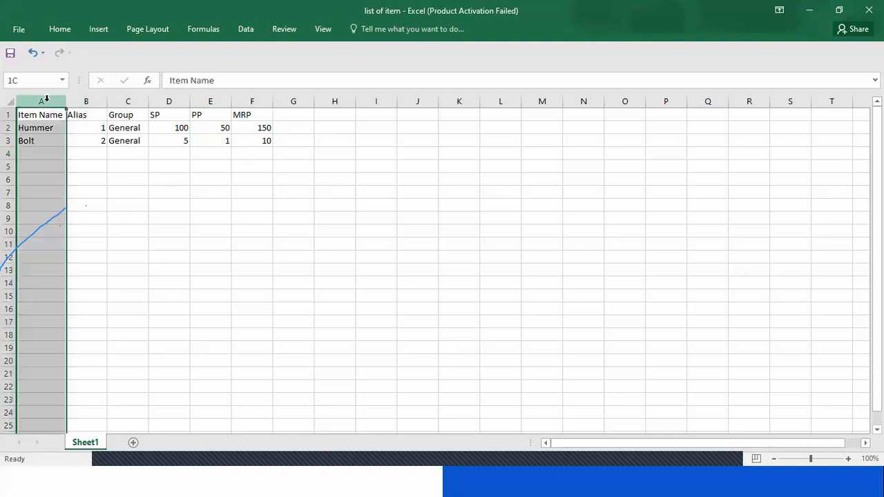
left_click(83, 101)
left_click(115, 101)
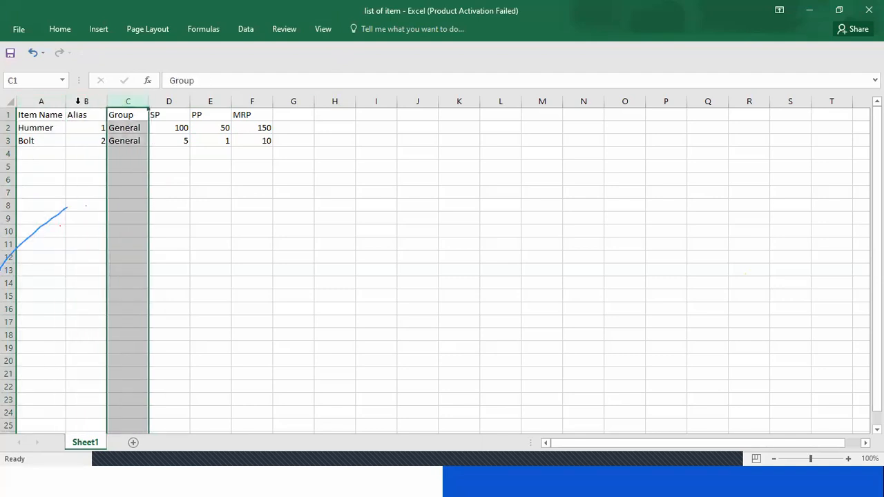
left_click(40, 101)
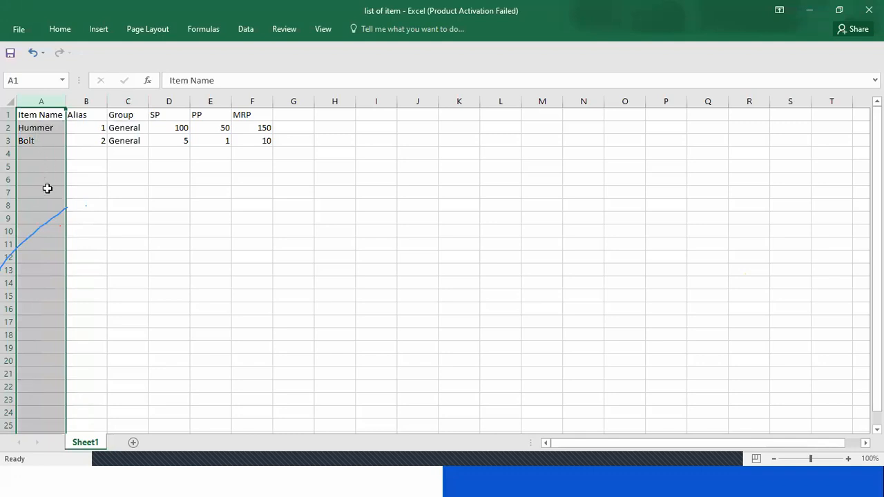
left_click(114, 198)
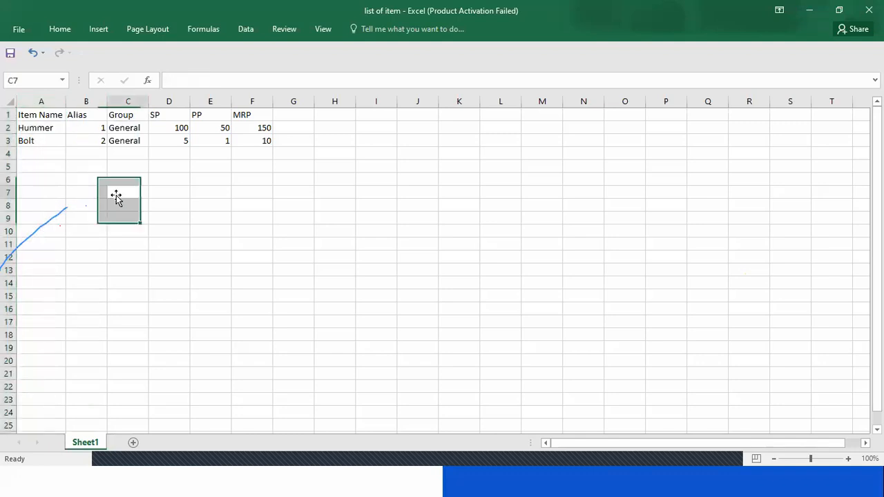
left_click(92, 131)
left_click(132, 138)
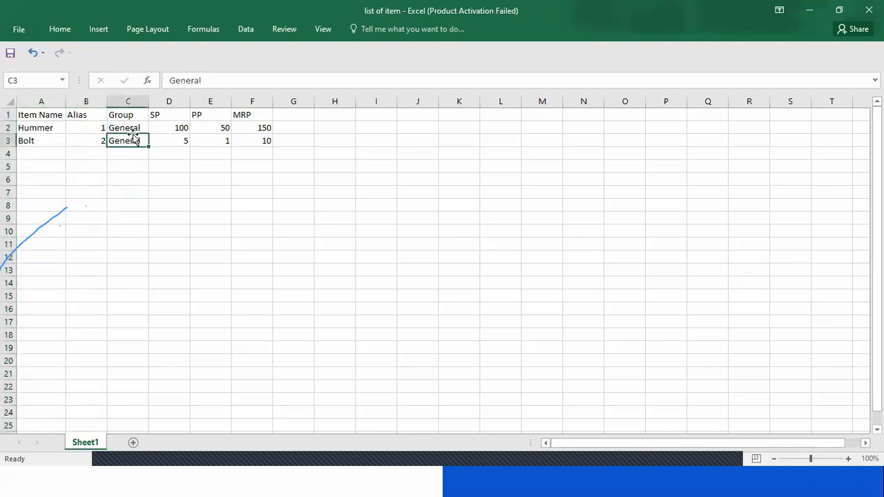
Minimize the item list workbook and switch to the Busy 21 window of the GST Invoicing company
left_click(809, 9)
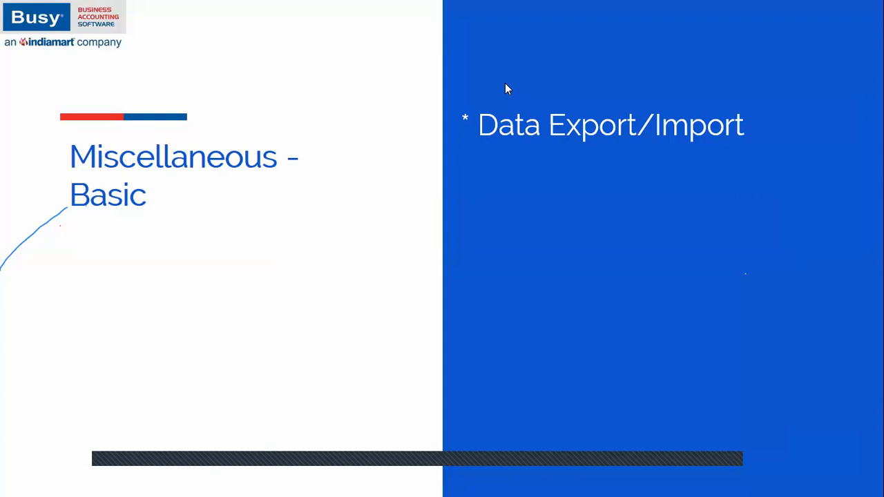
key("alt+Tab")
key("alt+Tab")
key("alt+Tab")
key("alt+Tab")
key("alt+Tab")
key("alt+Tab")
key("alt+Tab")
key("alt+Tab")
key("alt+Tab")
key("alt+Tab")
key("alt+Tab")
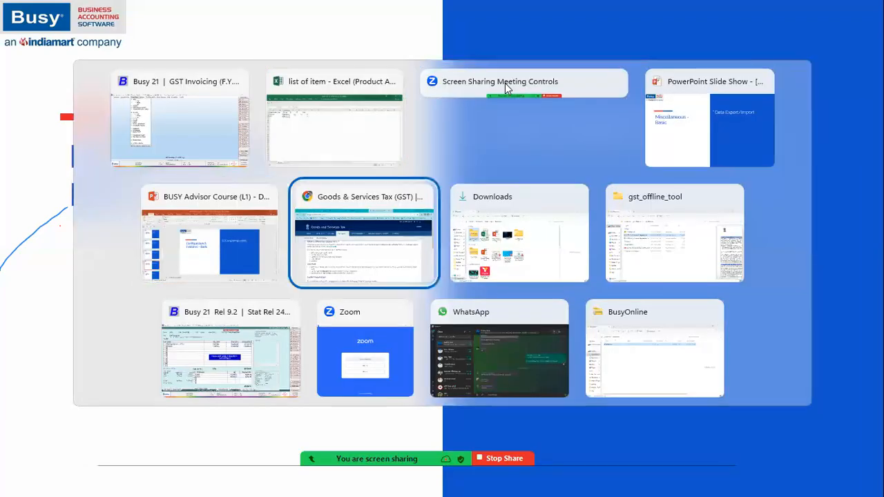
key("alt+Tab")
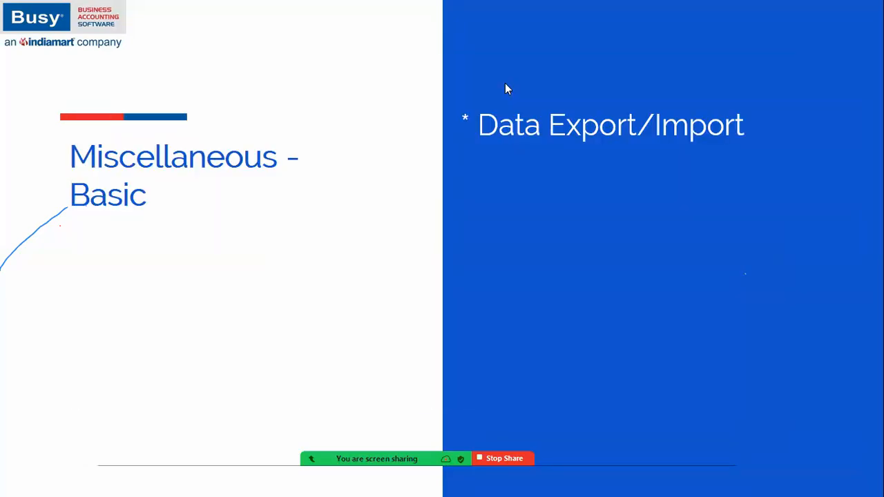
key("Left")
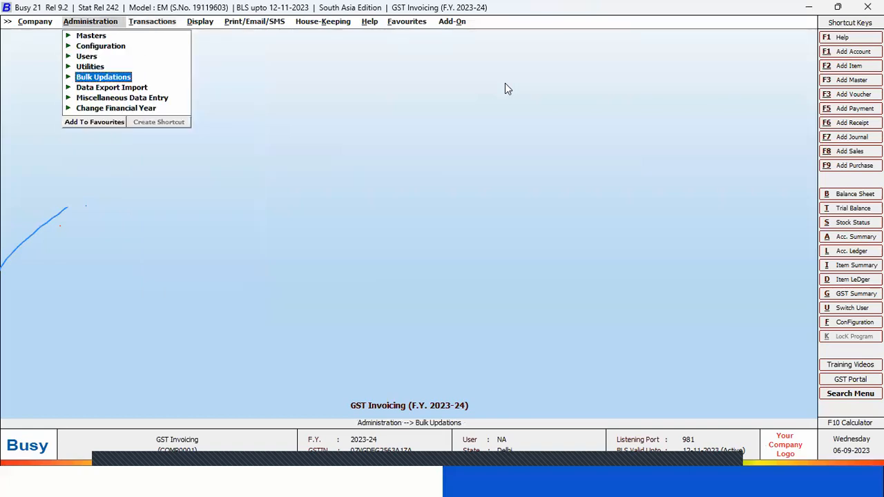
Open the form for importing item masters from MS Excel
key("Down")
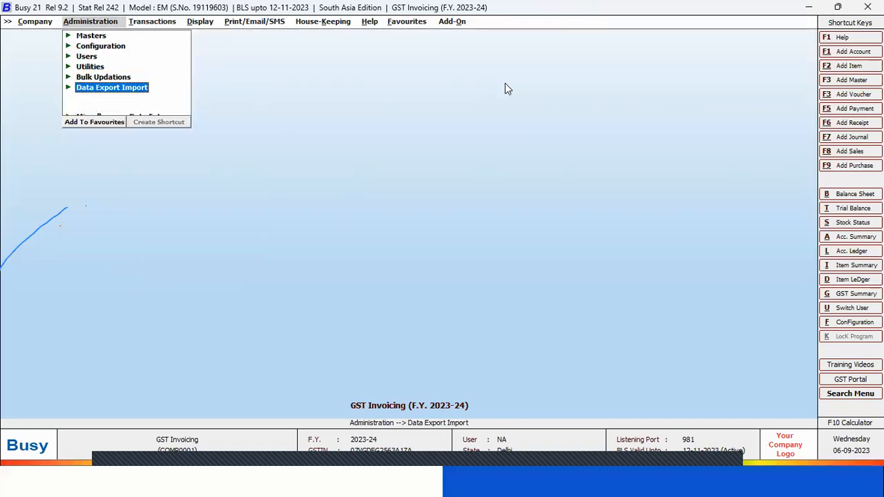
key("Return")
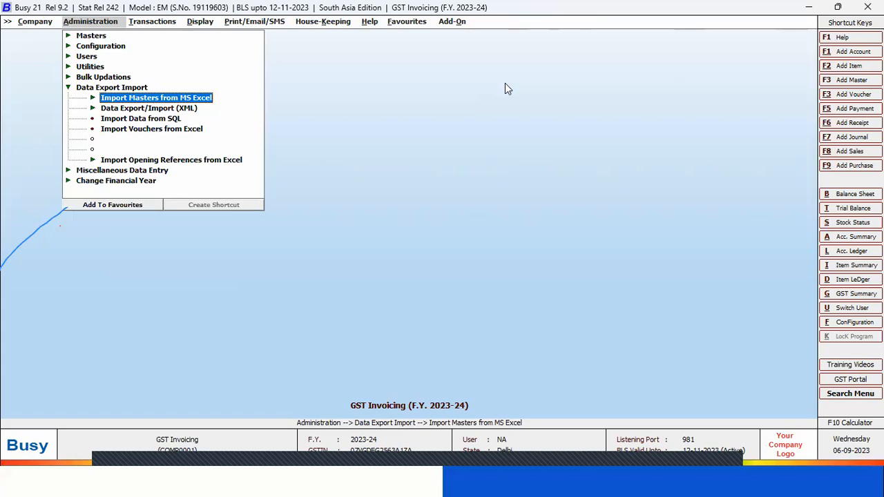
key("Return")
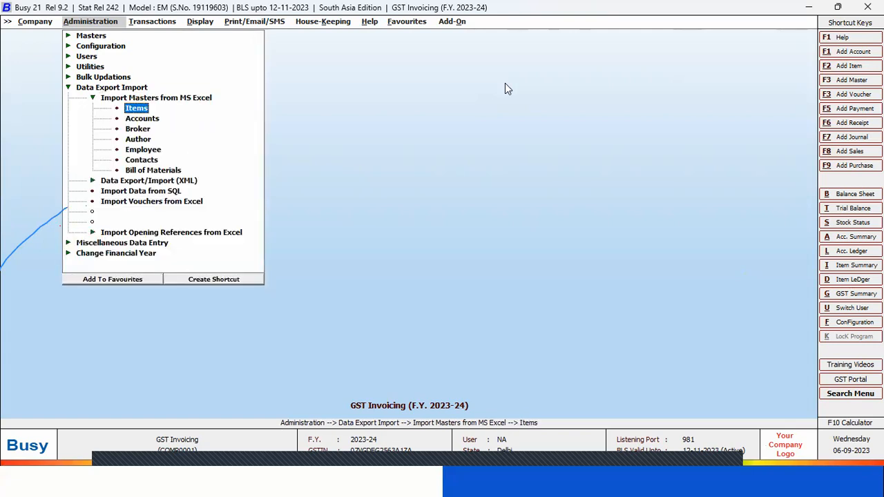
key("Return")
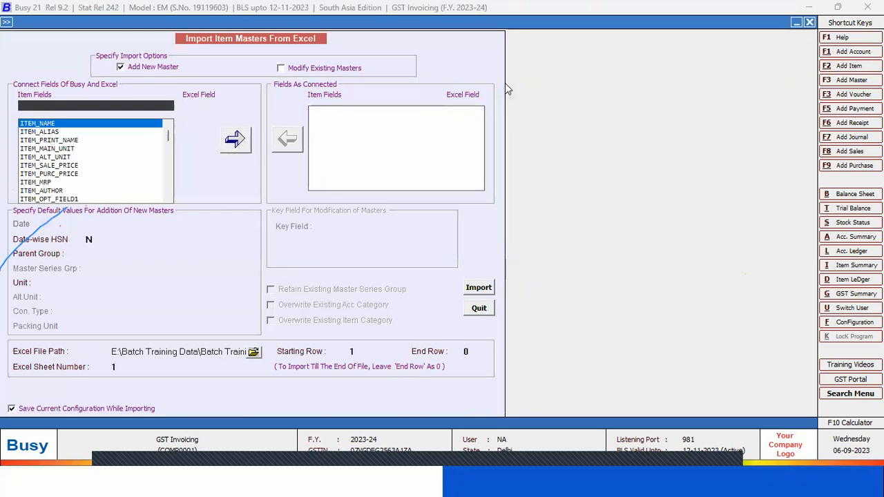
Connect the item field ITEM_NAME to Excel column A for adding new masters
key("Return")
key("Return")
key("Return")
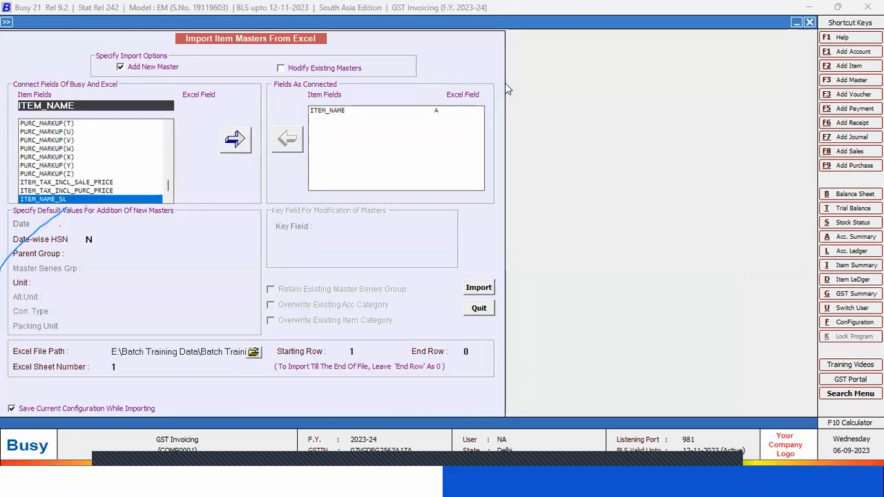
Check the Alias column in the Excel workbook and connect ITEM_ALIAS to column B in Busy's import form
key("alt+Tab")
key("Up")
key("Left")
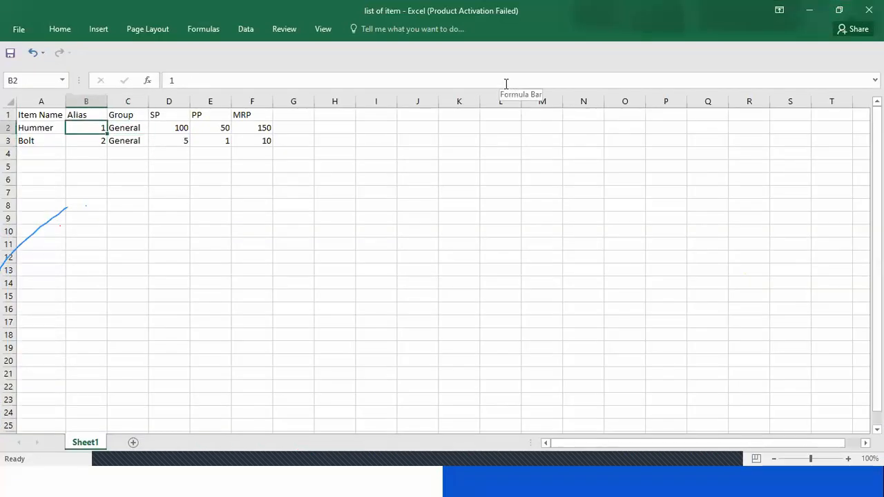
key("alt+Tab")
type("ala")
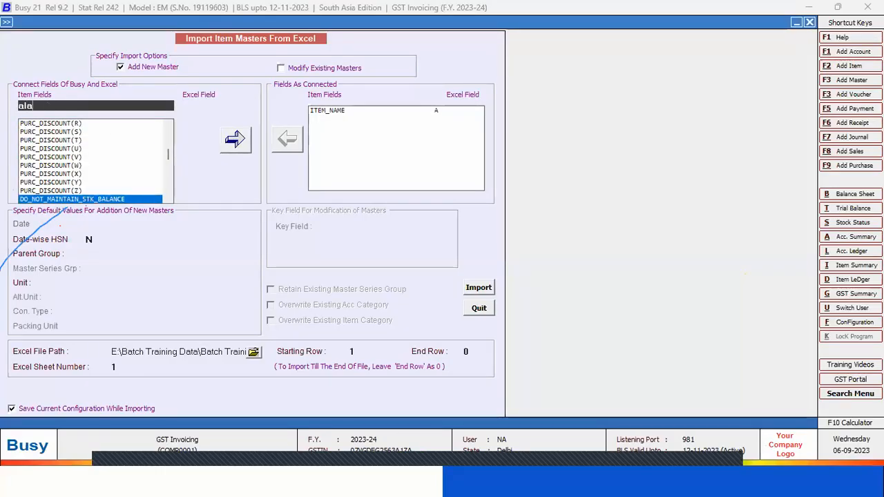
key("BackSpace")
type("ias")
key("Return")
key("Return")
key("Return")
Check the Group column in the Excel workbook and connect ITEM_GROUP to column C in Busy's import form
key("alt+Tab")
key("Right")
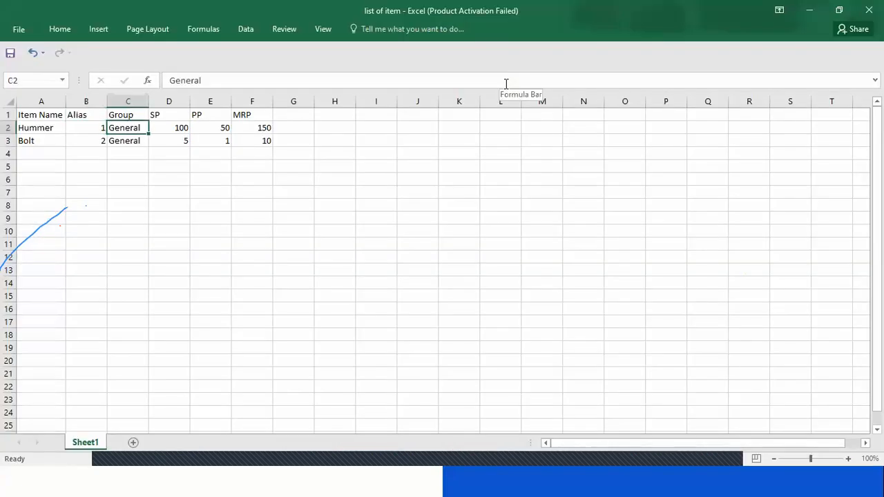
key("alt+Tab")
type("gr")
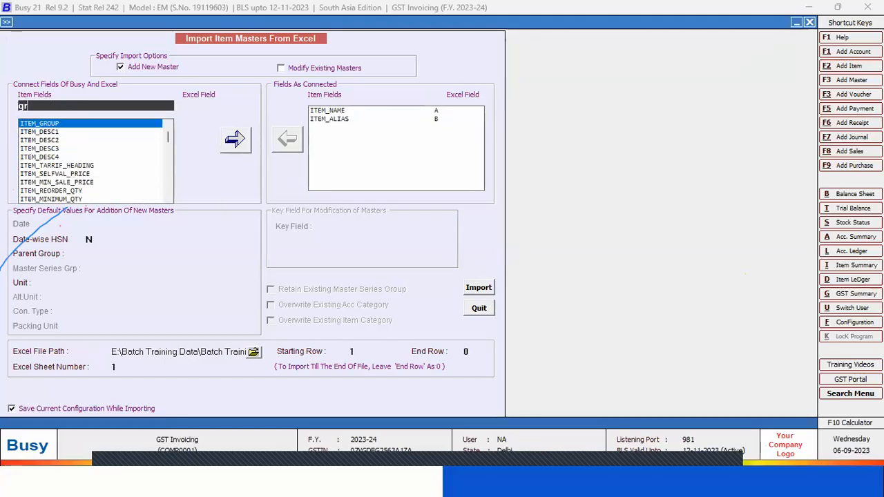
key("Return")
key("Return")
key("Return")
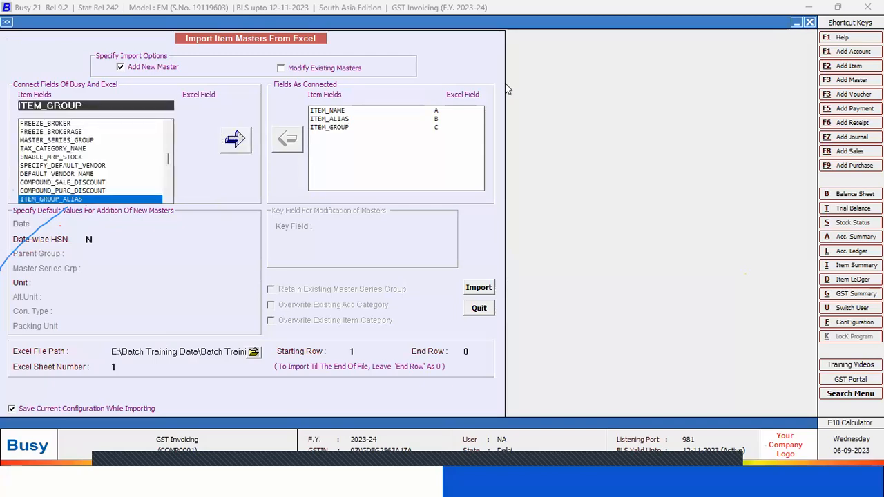
Check the SP column in the Excel workbook and connect ITEM_SALE_PRICE to column D in Busy's import form
key("alt+Tab")
key("Right")
key("alt+Tab")
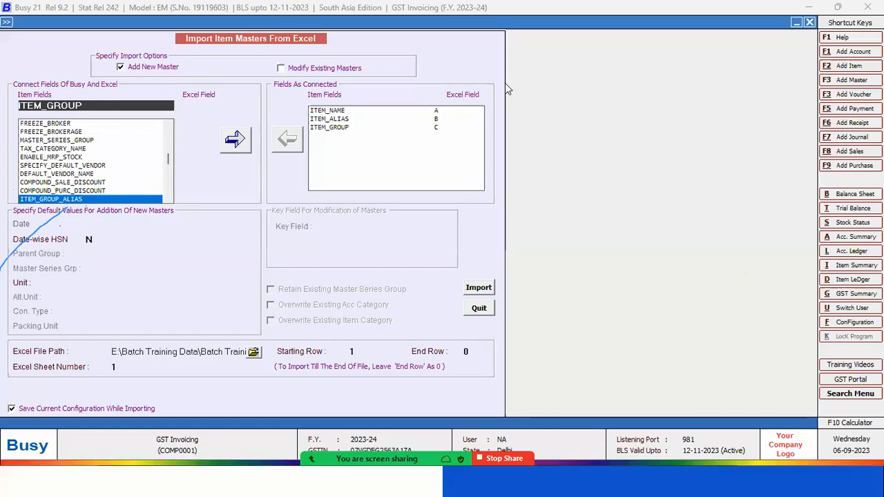
type("sale")
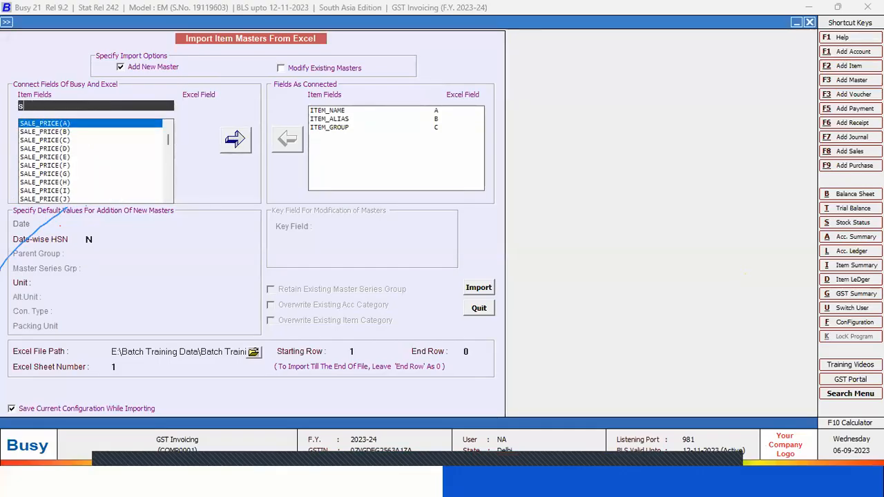
key("BackSpace")
key("Return")
key("Return")
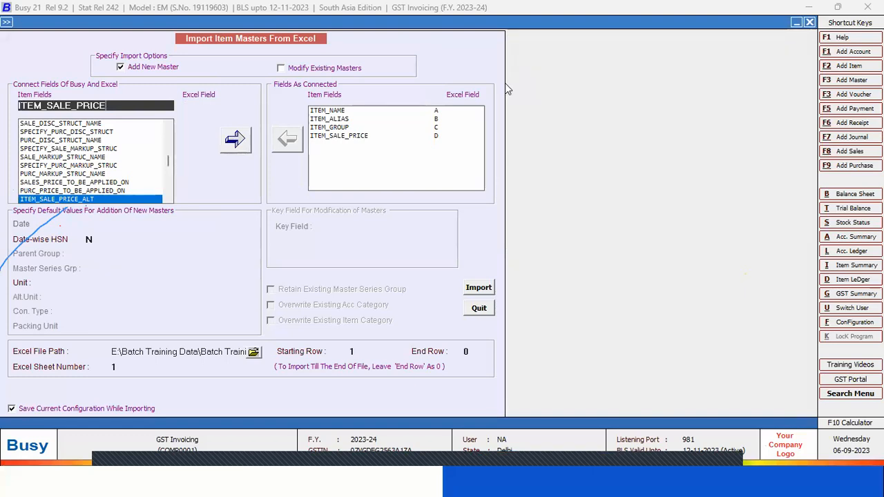
Connect ITEM_PURC_PRICE to Excel column E and ITEM_MRP to column F in the item import form
key("BackSpace")
key("BackSpace")
key("BackSpace")
key("BackSpace")
key("BackSpace")
key("BackSpace")
key("BackSpace")
key("BackSpace")
key("BackSpace")
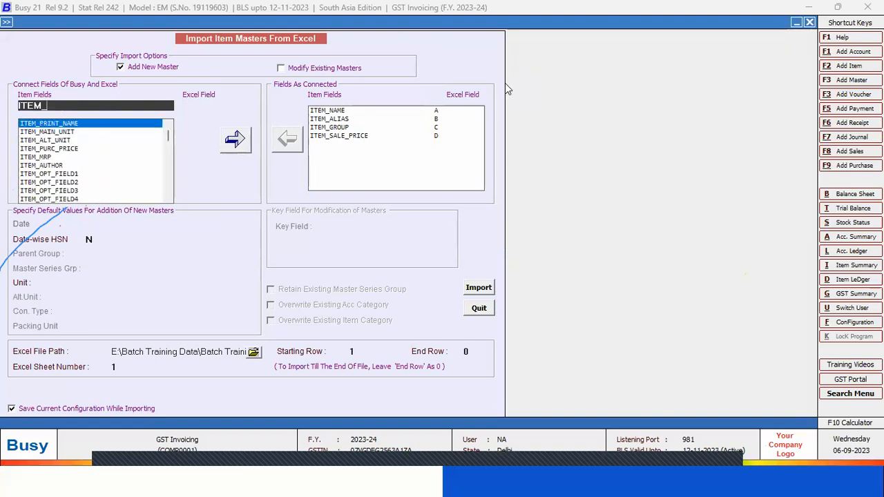
type("P")
key("Return")
key("Return")
type("mrp")
key("Return")
key("Return")
key("Return")
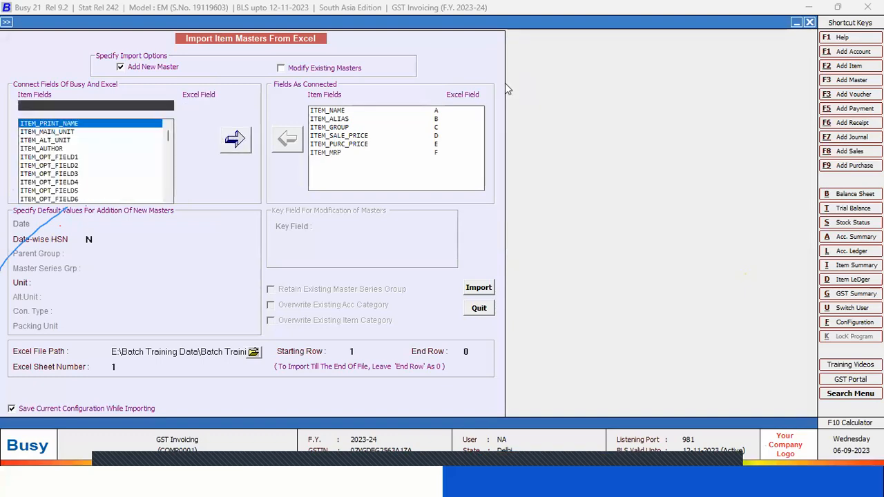
Check the connected item fields against the Item Name, Alias and Group columns in the Excel workbook
left_click(381, 113)
left_click(386, 130)
left_click(347, 120)
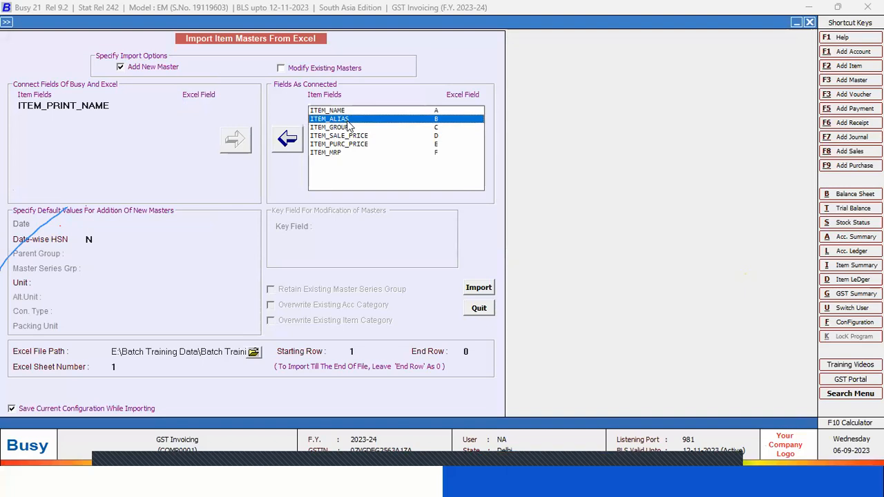
left_click(354, 112)
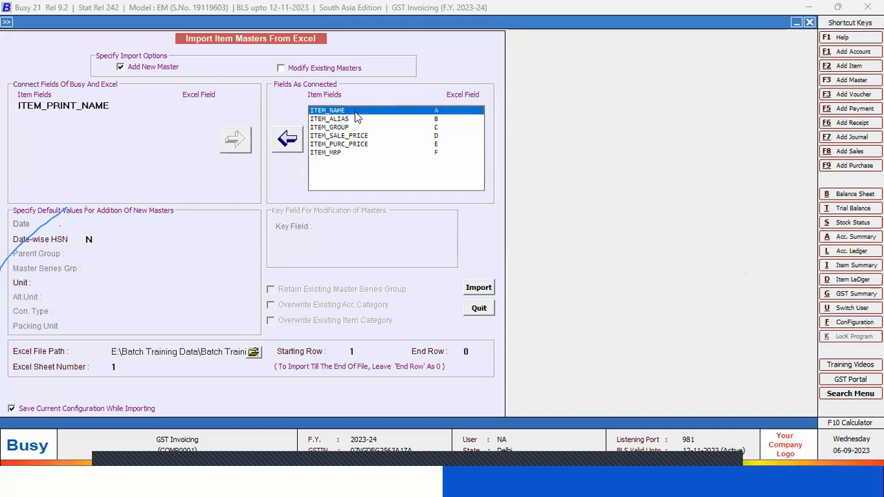
key("alt+Tab")
left_click(41, 101)
left_click(86, 102)
left_click(128, 102)
Return to Busy and set the default unit for new item masters to Pcs
key("alt+Tab")
left_click(102, 281)
type("pcs")
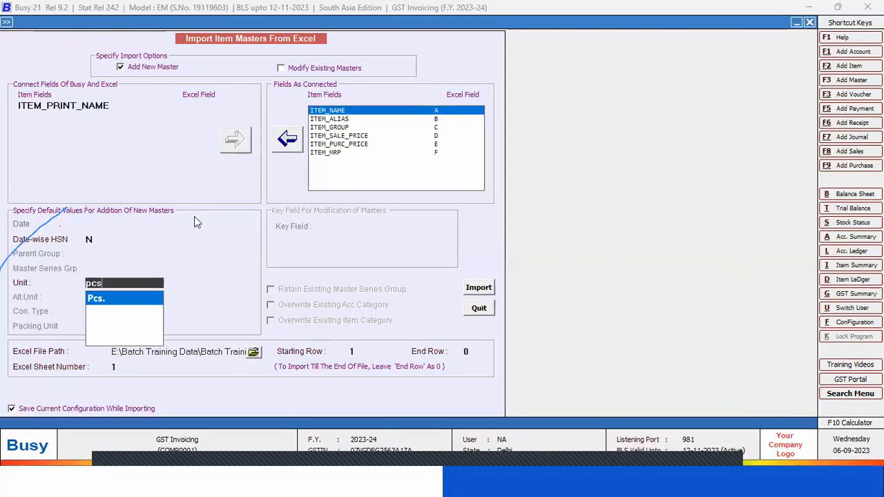
key("Return")
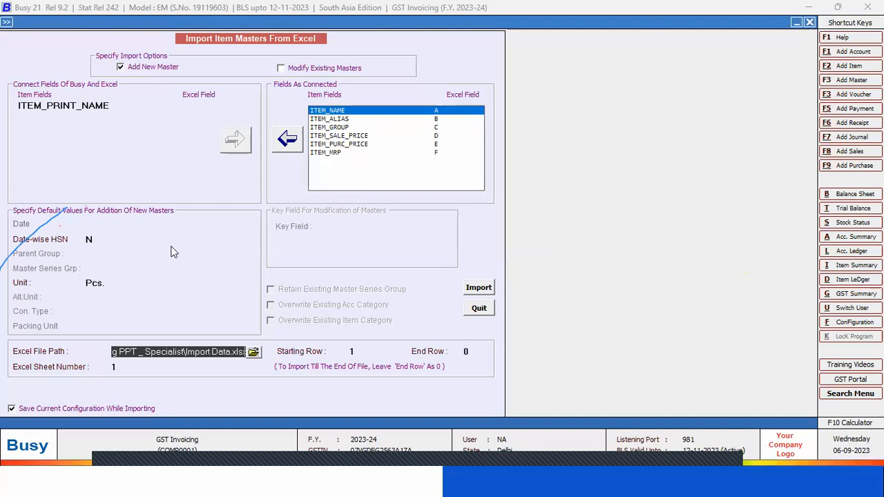
Choose the "list of item" Excel workbook from the Desktop as the file to import
left_click(253, 353)
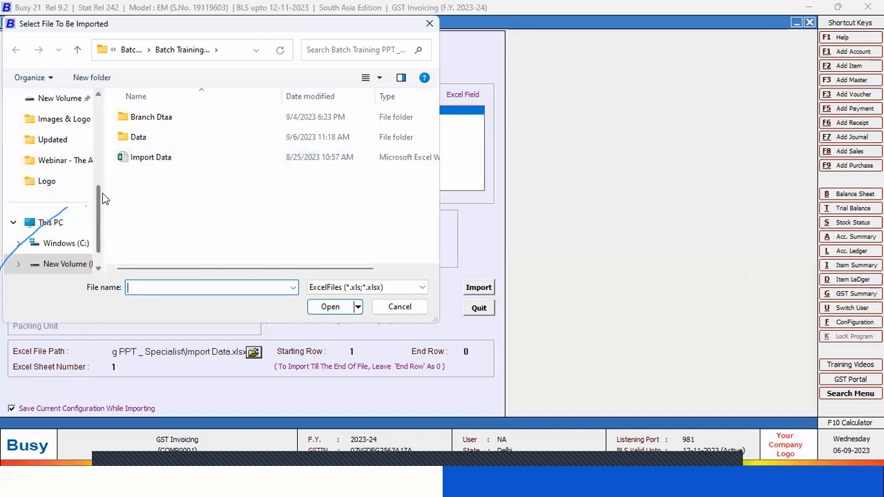
scroll(99, 192, "up", 5)
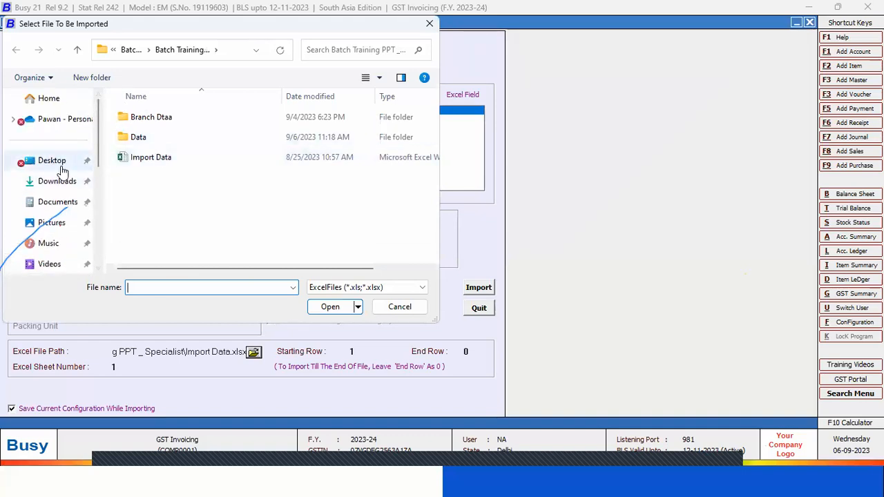
left_click(54, 163)
left_click(157, 138)
double_click(157, 138)
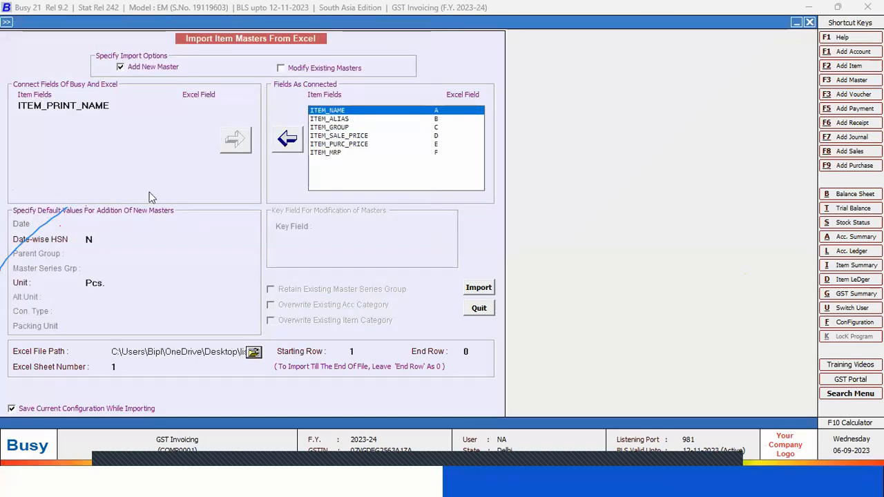
Set the import's starting row to 2 and check in the Excel workbook where the item data begins
left_click(358, 351)
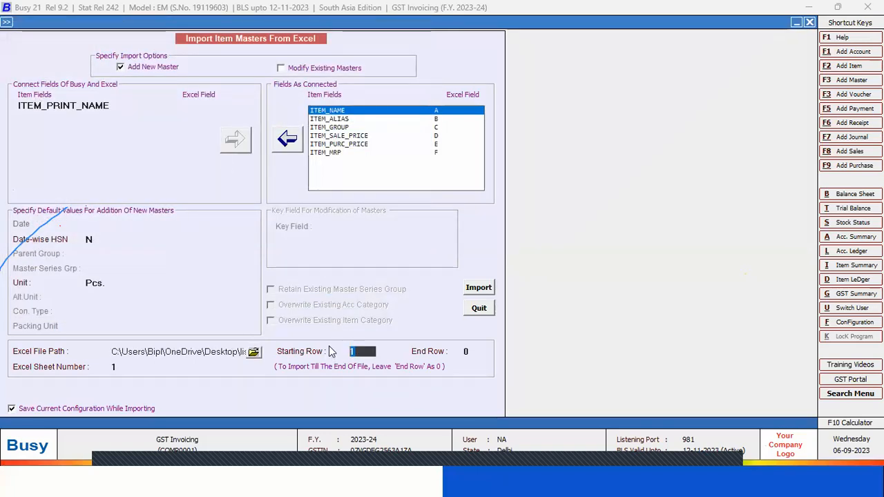
type("2")
key("alt+Tab")
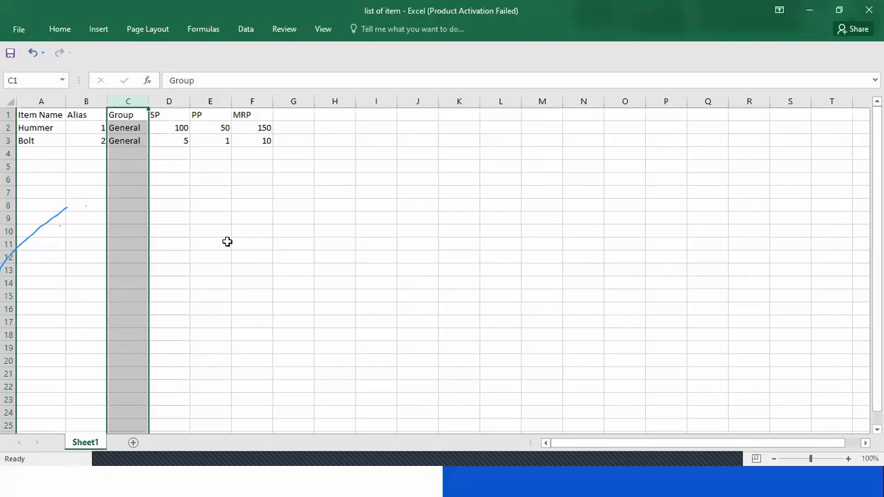
left_click(7, 128)
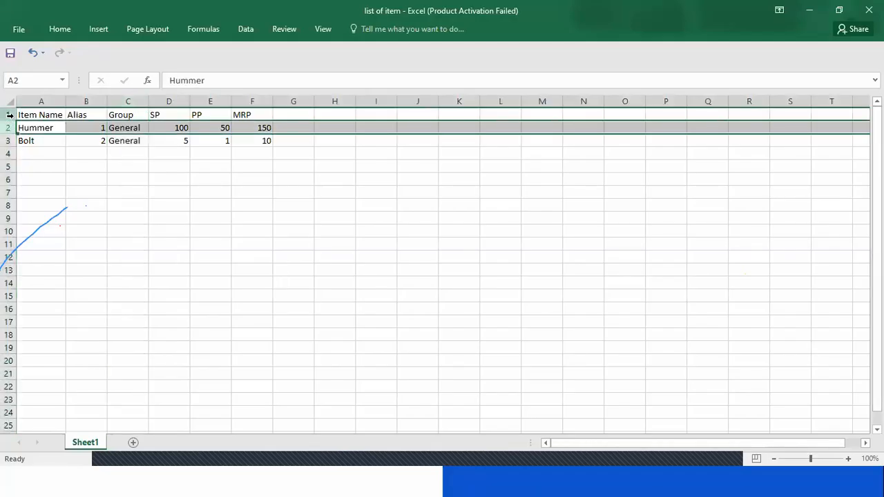
key("alt+Tab")
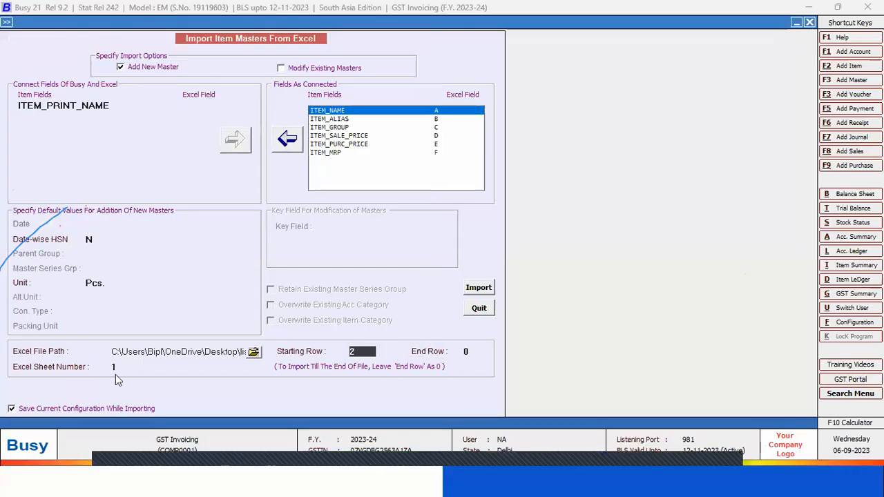
Import the item masters from the Excel file, confirming the data import, and close the import form
left_click(479, 289)
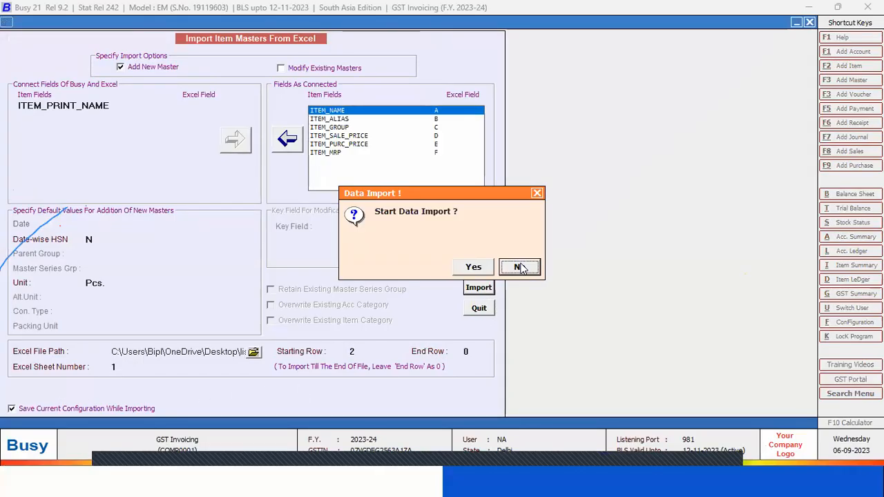
left_click(473, 267)
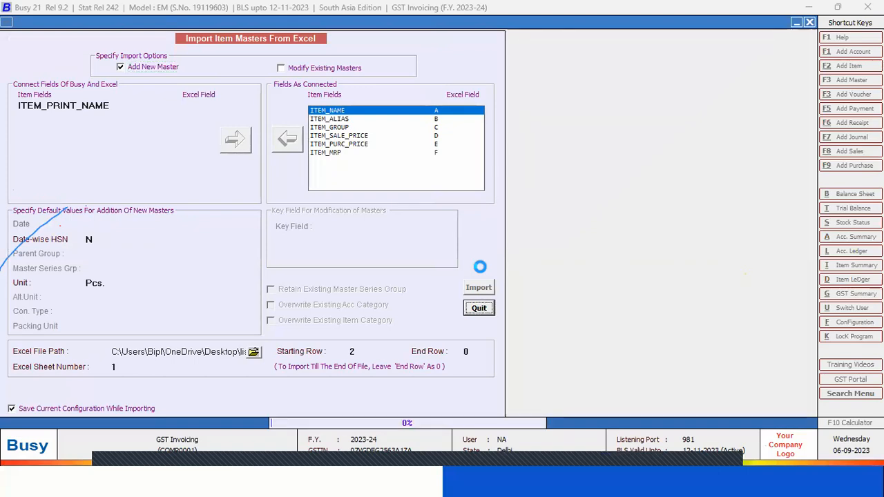
key("Return")
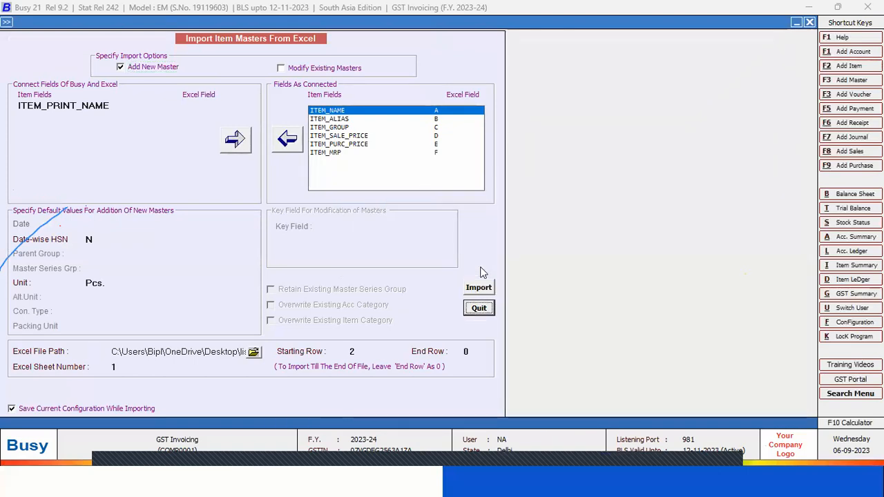
key("Escape")
key("Escape")
Display the list of item masters and go through its entries to the imported items Bolt and Hummer
key("Up")
key("Up")
key("Up")
key("Up")
key("Up")
key("Up")
key("Return")
key("Down")
key("Down")
key("Down")
key("Return")
key("Down")
key("Down")
key("Down")
key("Return")
key("Return")
key("Return")
key("F2")
key("Down")
key("Down")
key("Up")
key("Down")
key("Down")
key("Up")
key("Up")
key("Up")
key("Down")
key("Down")
key("Up")
key("Down")
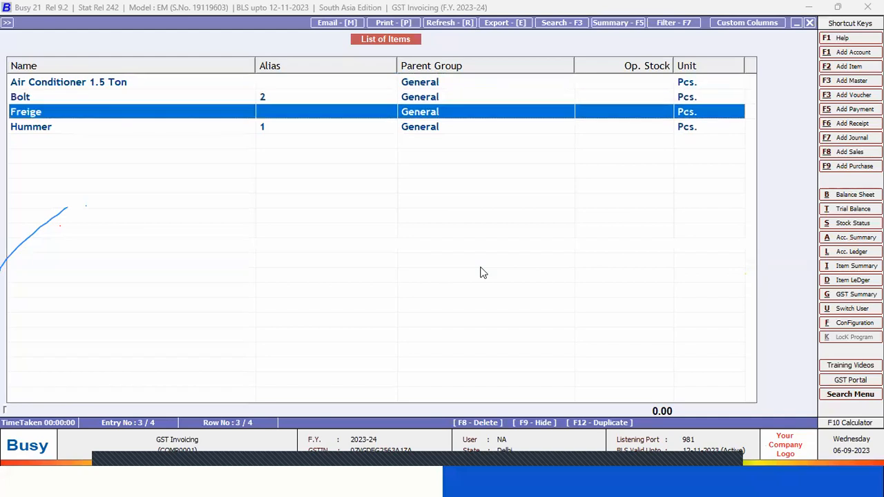
key("Down")
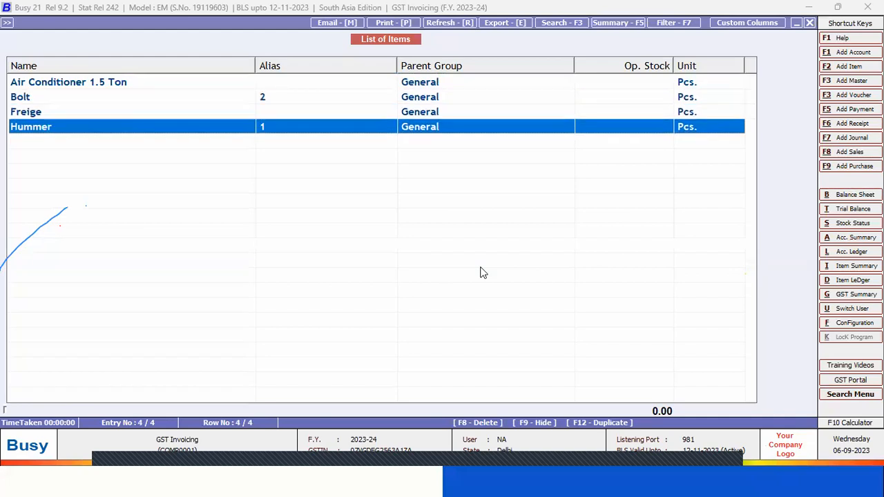
Open the Hummer item master to review its imported prices, and close it and the item list without changes
key("Return")
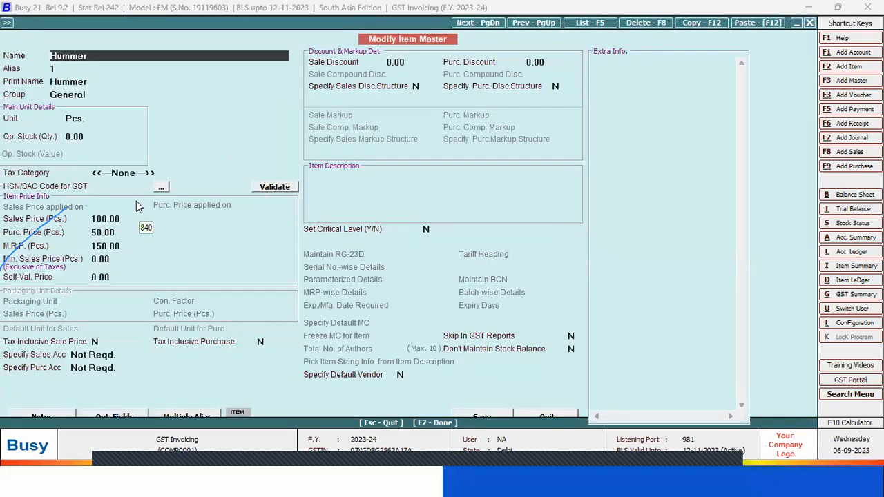
key("Escape")
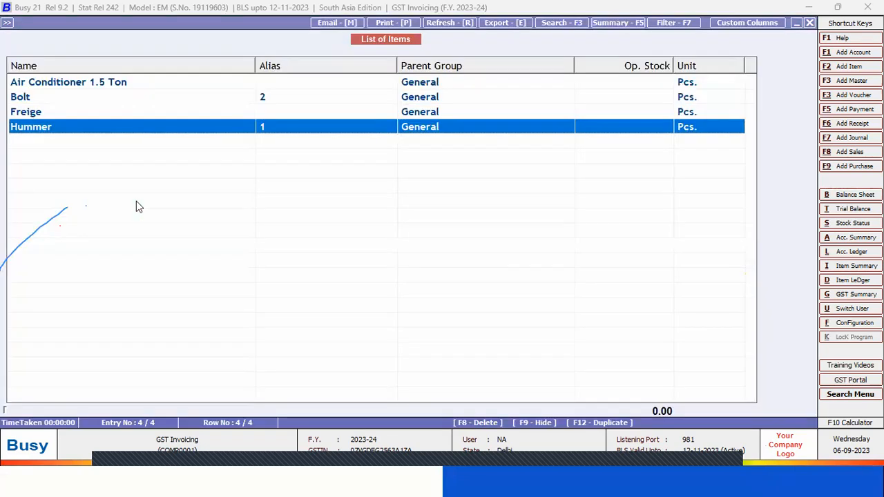
key("Escape")
key("Escape")
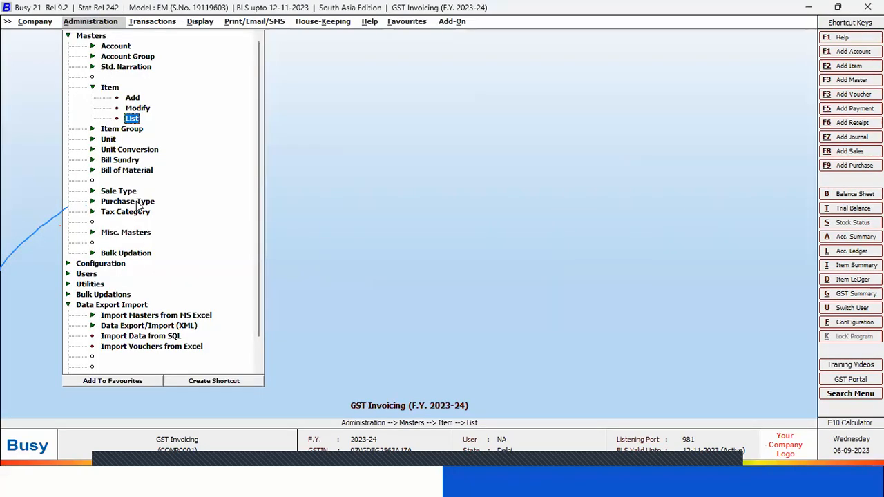
key("Escape")
key("Escape")
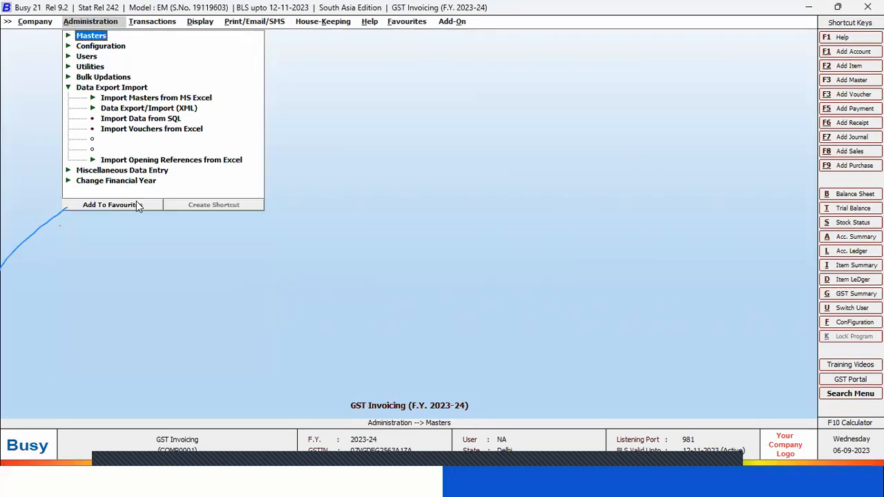
Switch to the PowerPoint slide show and advance it to the Miscellaneous Data Entry slide
key("super+Tab")
key("super+Tab")
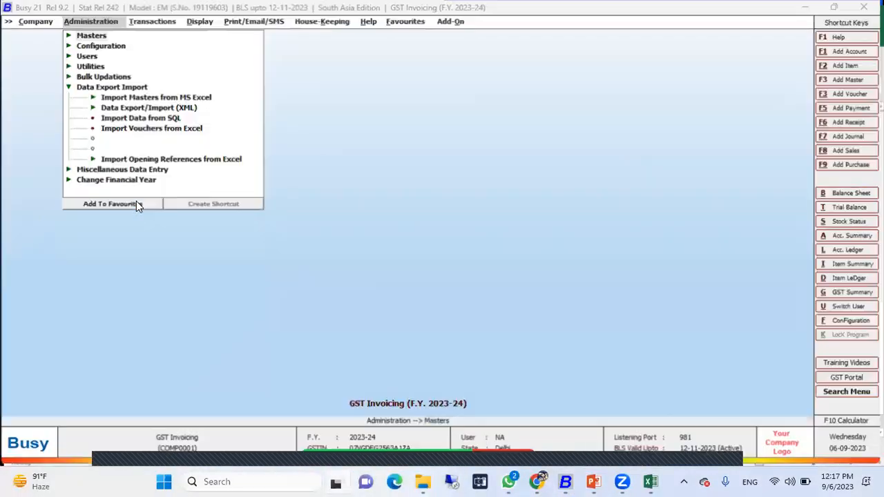
key("super+Tab")
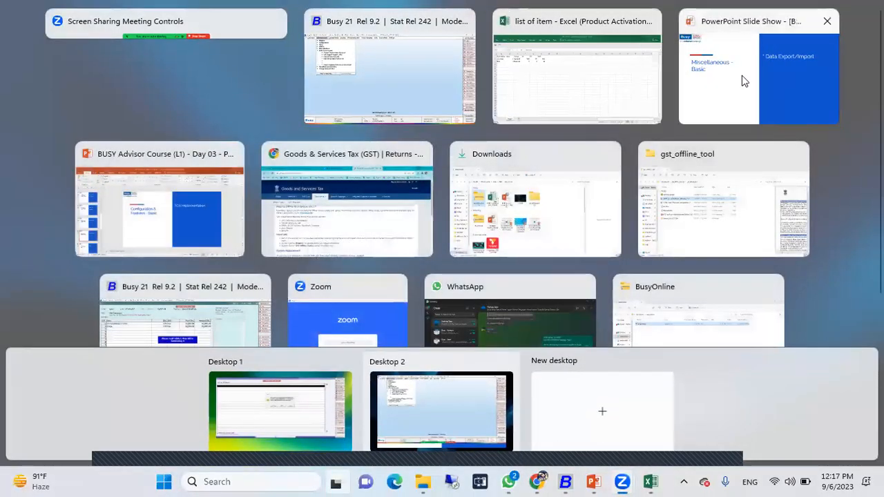
left_click(708, 49)
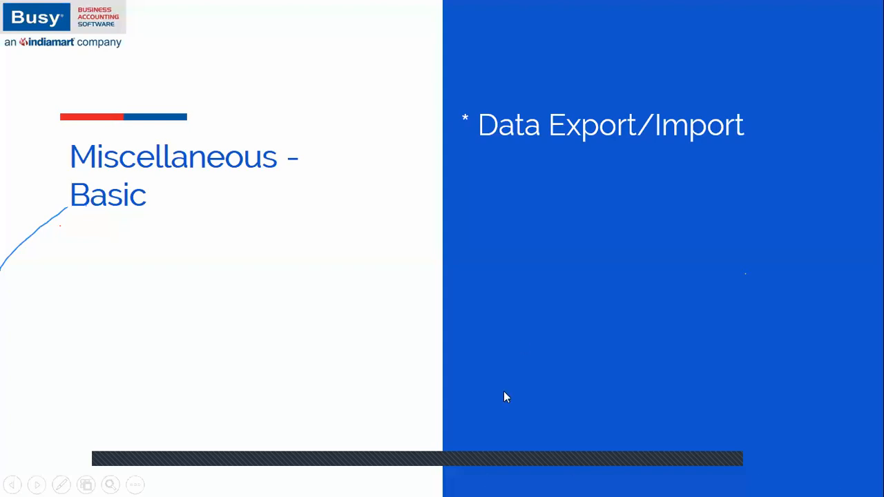
left_click(525, 333)
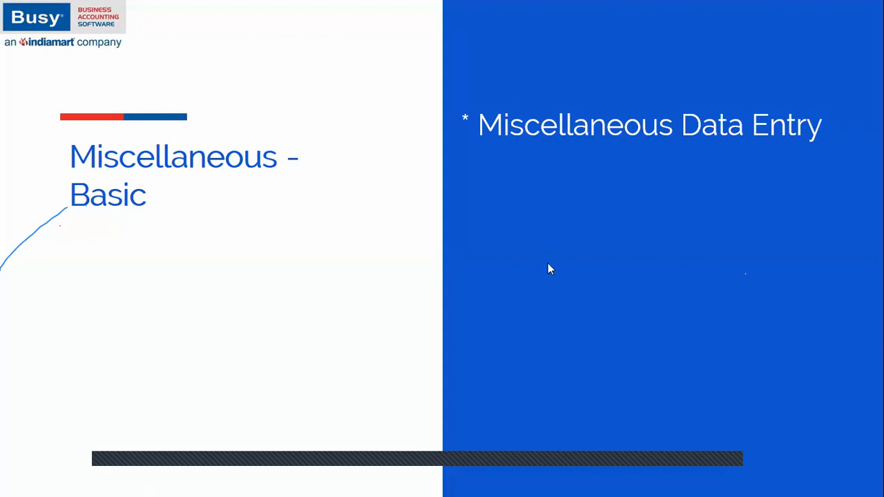
In Busy, view the Miscellaneous Data Entry options, opening and closing the Update Transport Details and Update Purchase Bill No./Date prompts
key("alt+Tab")
key("alt+Tab")
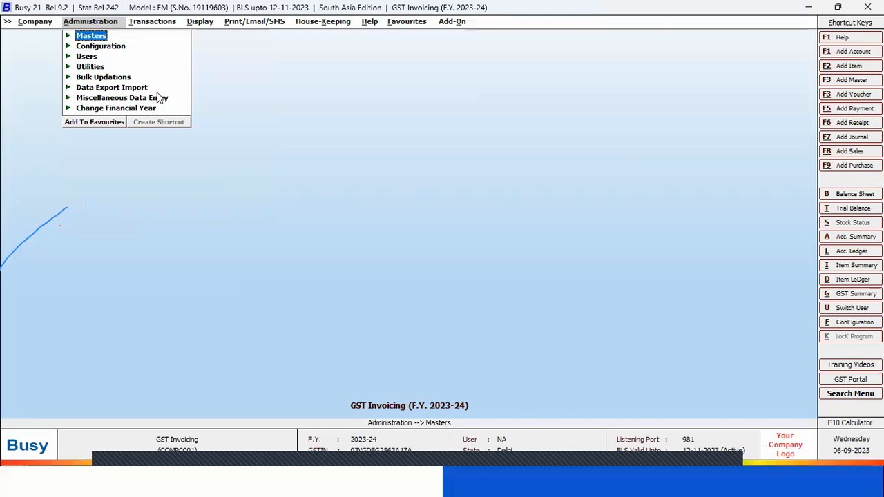
left_click(108, 97)
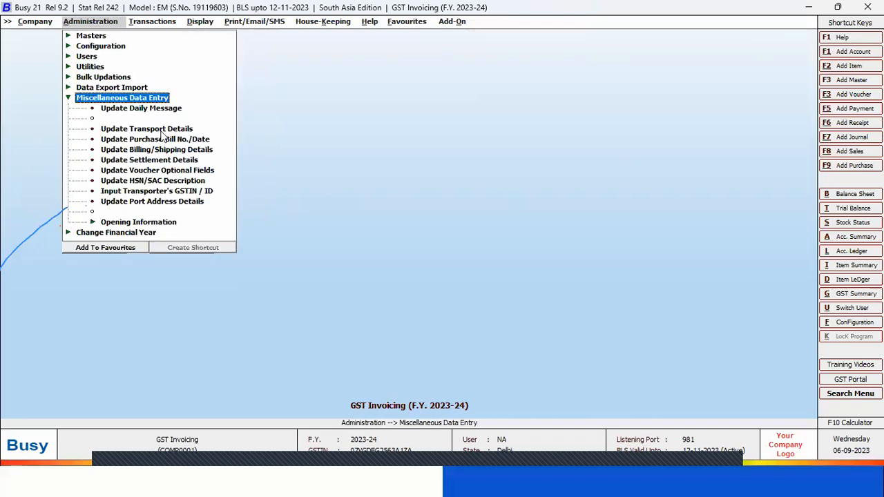
left_click(161, 130)
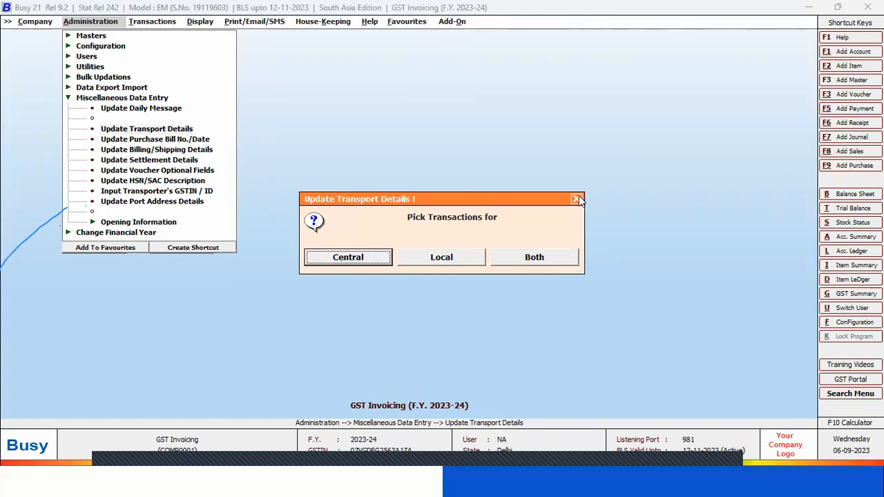
left_click(576, 199)
left_click(167, 139)
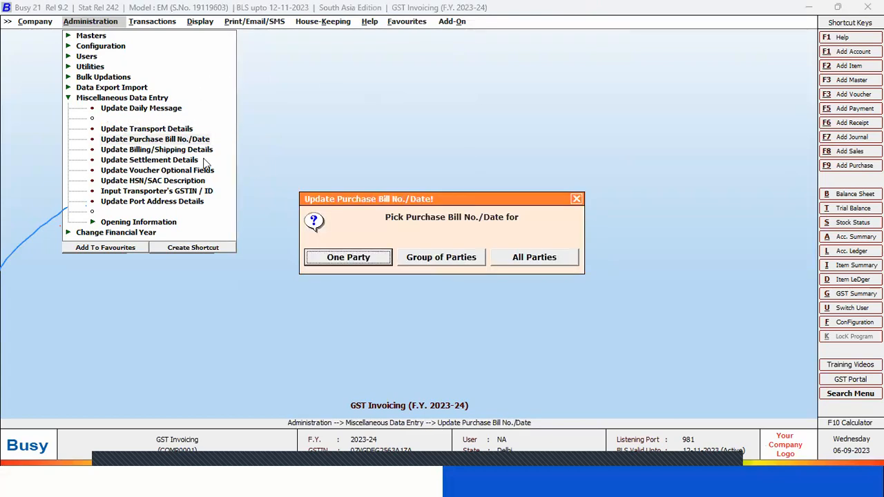
left_click(576, 199)
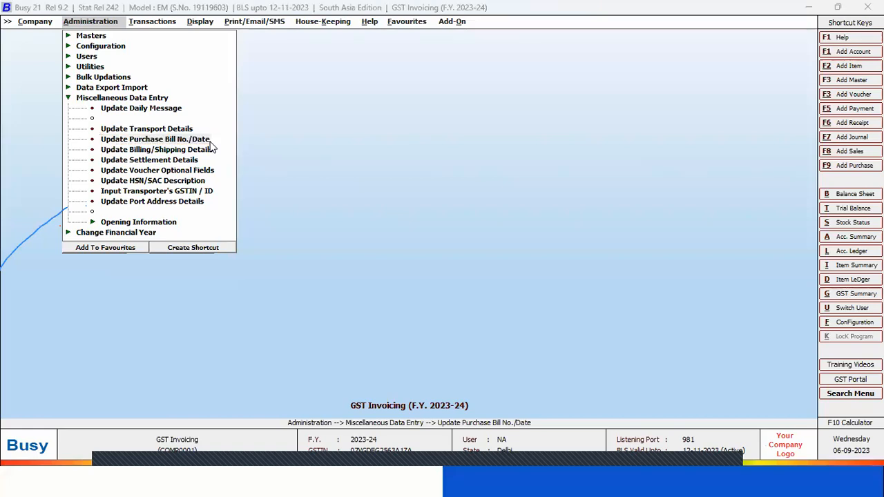
Advance the PowerPoint slide show to Change Financial Year, and return to Busy and collapse the Miscellaneous Data Entry options
key("alt+Tab")
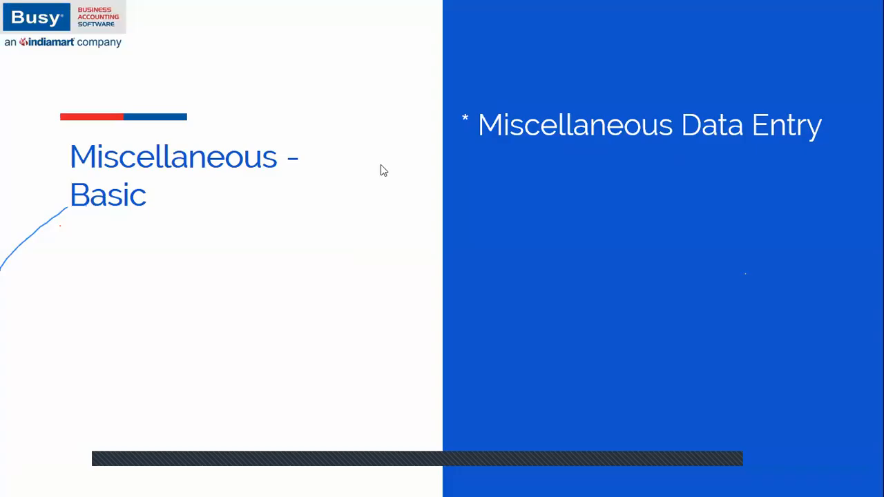
left_click(426, 169)
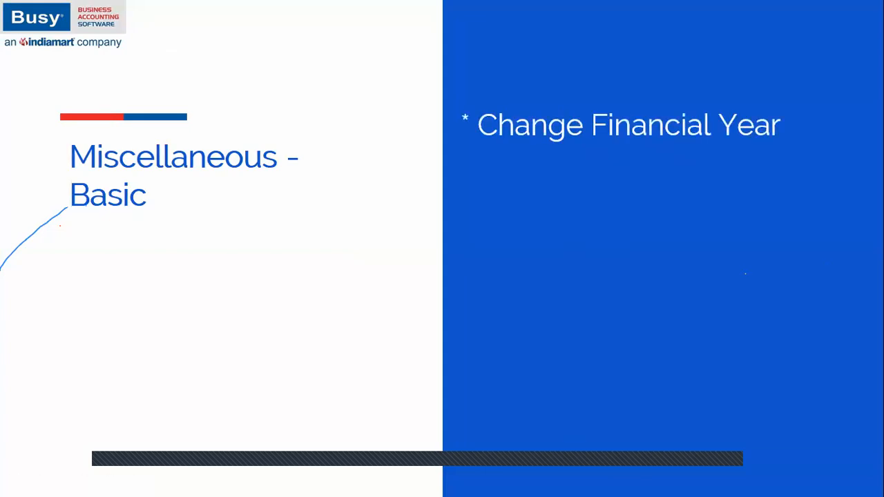
key("alt+Tab")
key("alt+Tab")
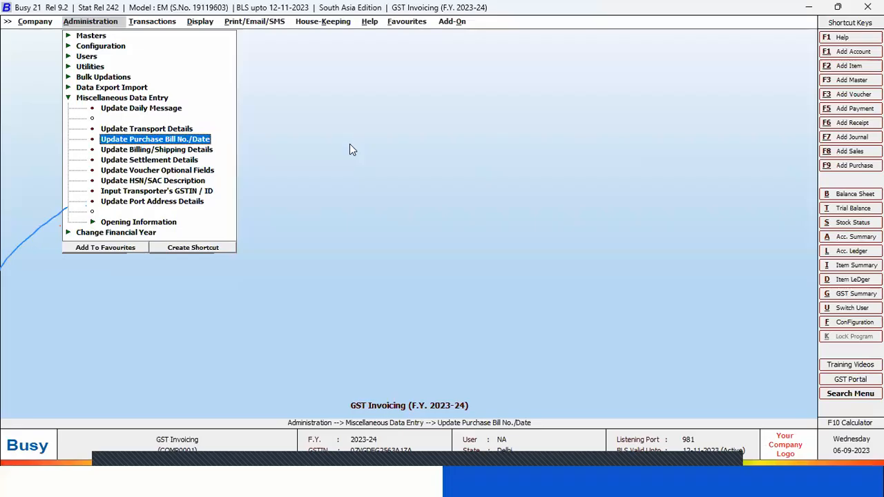
key("Escape")
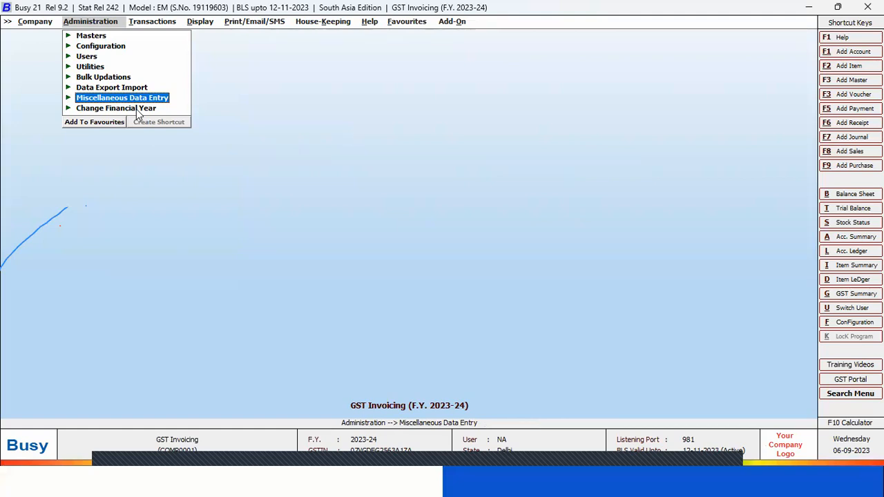
Try to change the financial year to the new year from 01-04-2024, and dismiss the warning
key("Down")
key("Return")
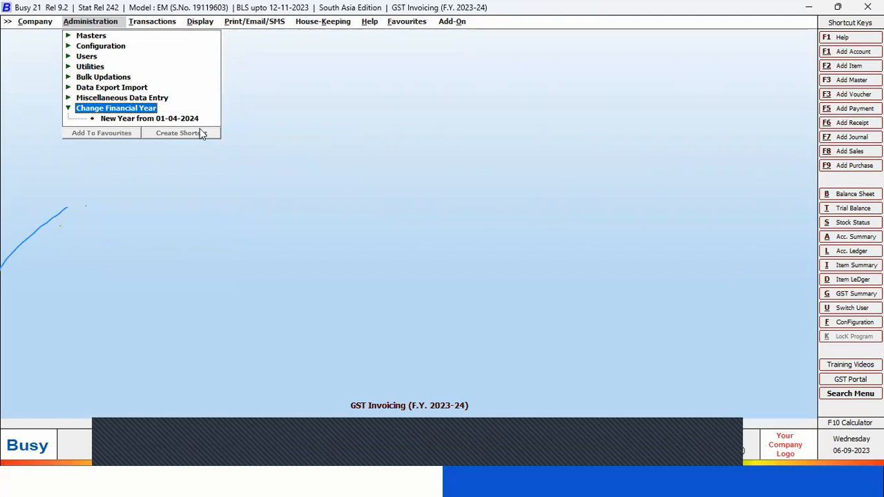
left_click(121, 121)
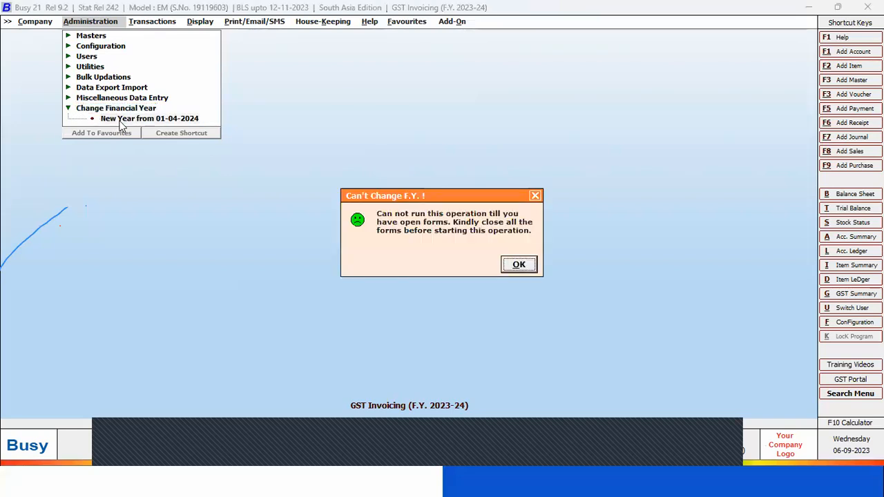
left_click(519, 266)
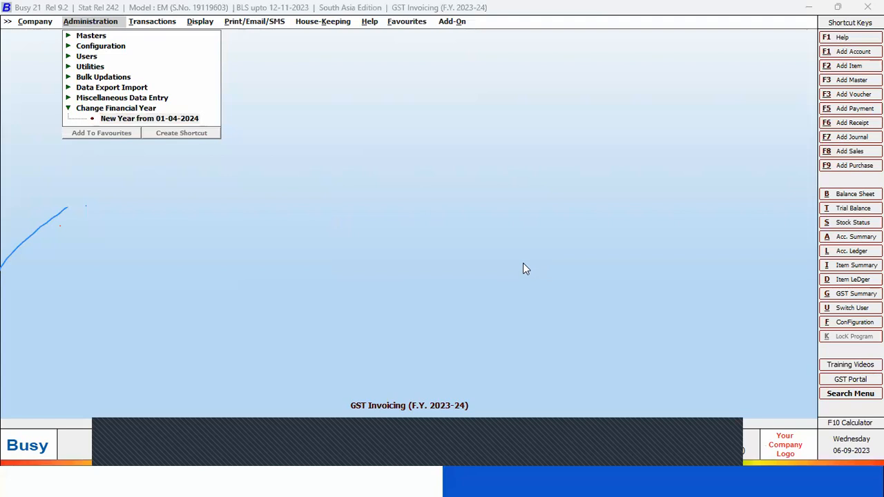
Quit the Generate E-Way Bill File report in the other Busy window, and try again to change to the new year from 01-04-2024
key("alt+Tab")
key("alt+Tab")
key("alt+Tab")
key("alt+Tab")
key("alt+Tab")
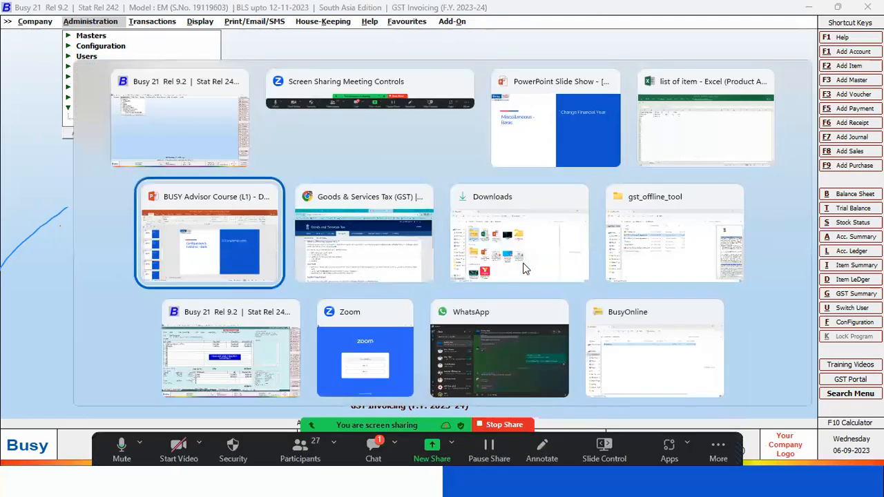
key("alt+Tab")
key("alt+Tab")
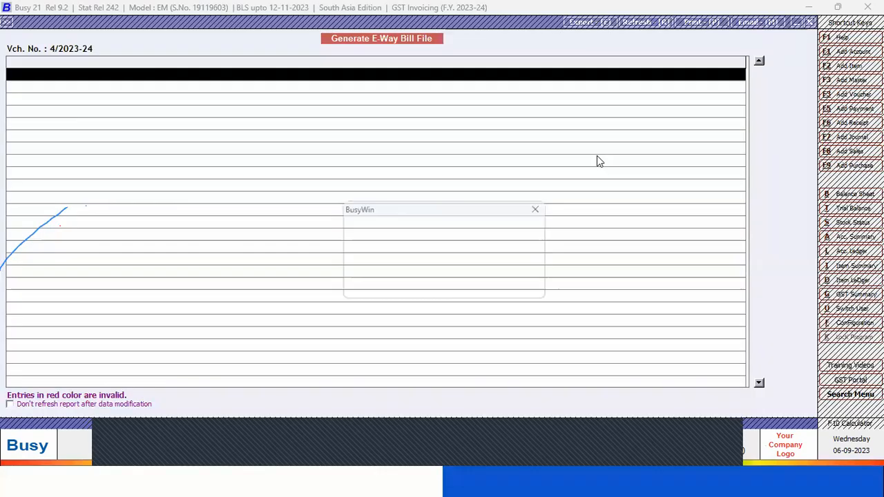
key("Escape")
key("Escape")
key("alt+Tab")
left_click(153, 119)
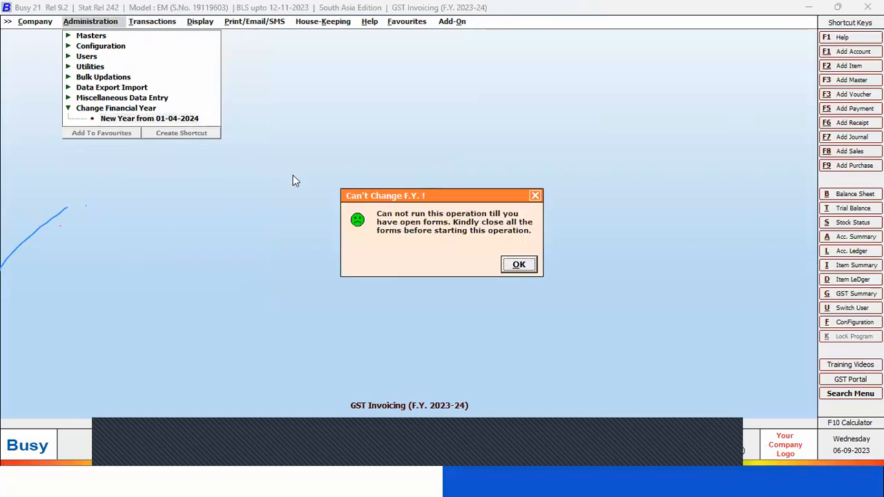
left_click(519, 264)
Close the company despite its open forms, and reopen the GST Invoicing company
key("Escape")
key("Return")
key("Left")
key("Return")
key("Left")
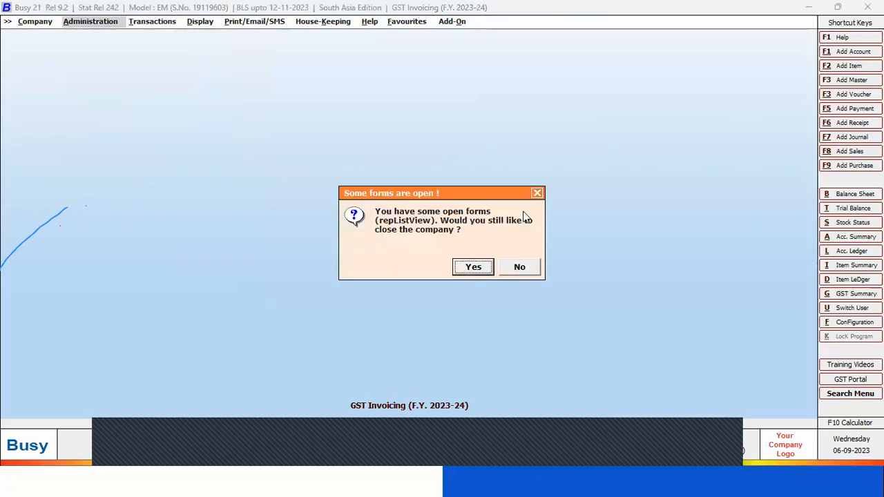
key("Return")
key("Return")
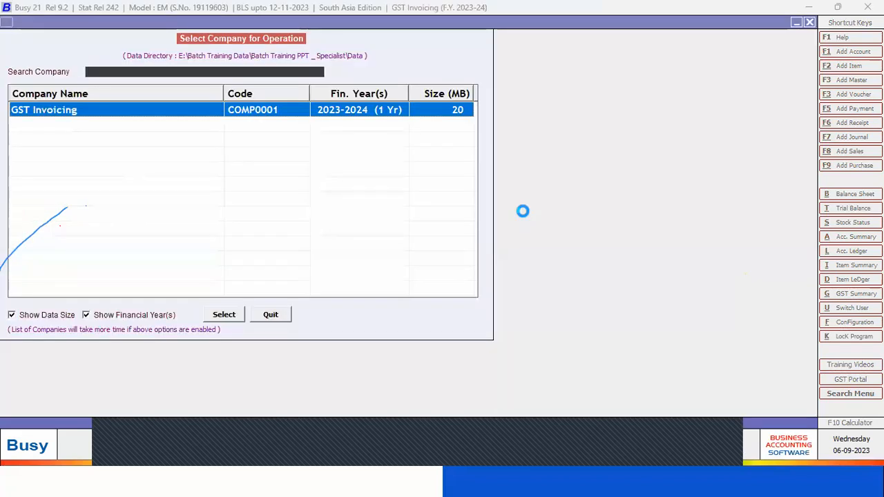
Create the new financial year from 01-04-2024, carrying balances and all item and party masters
key("Up")
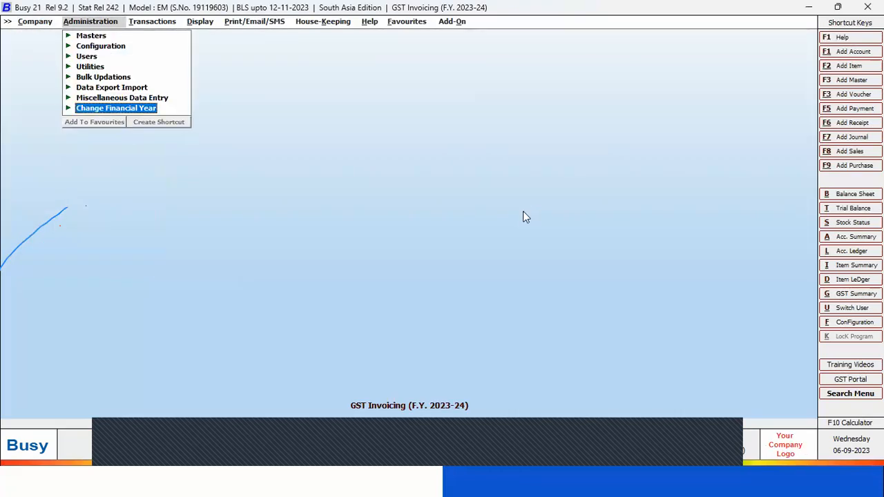
key("Return")
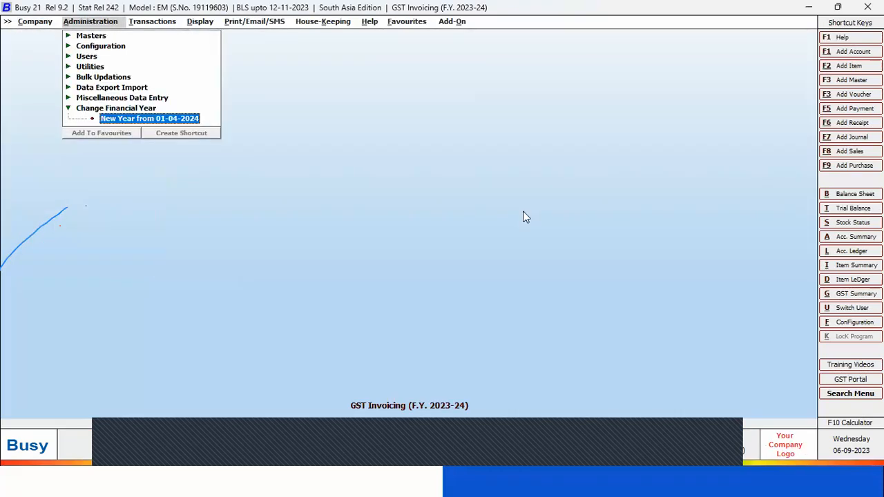
key("Return")
key("Return")
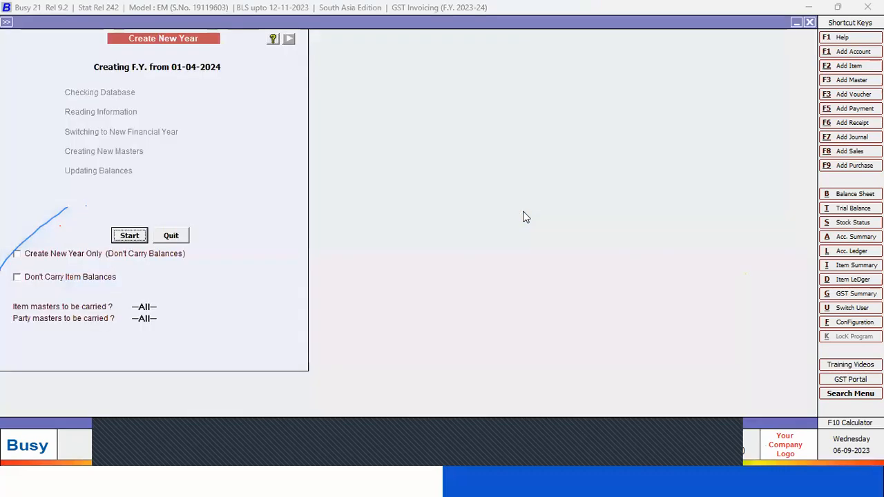
key("Return")
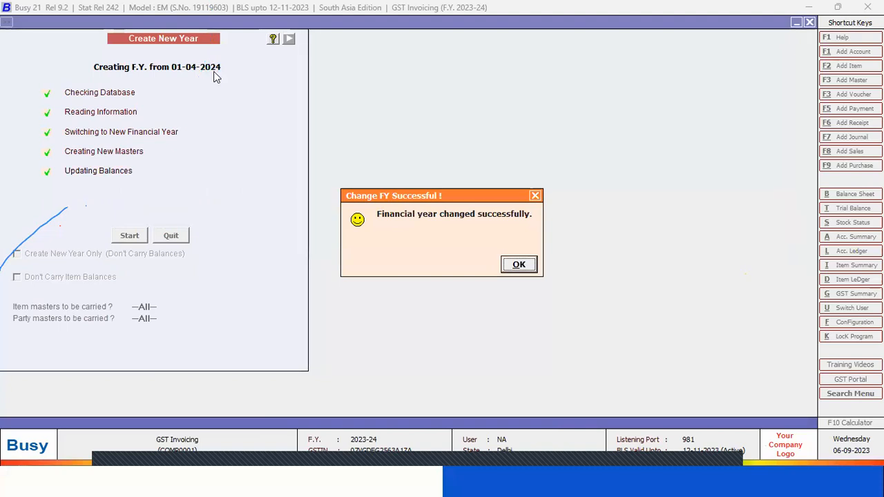
left_click(526, 267)
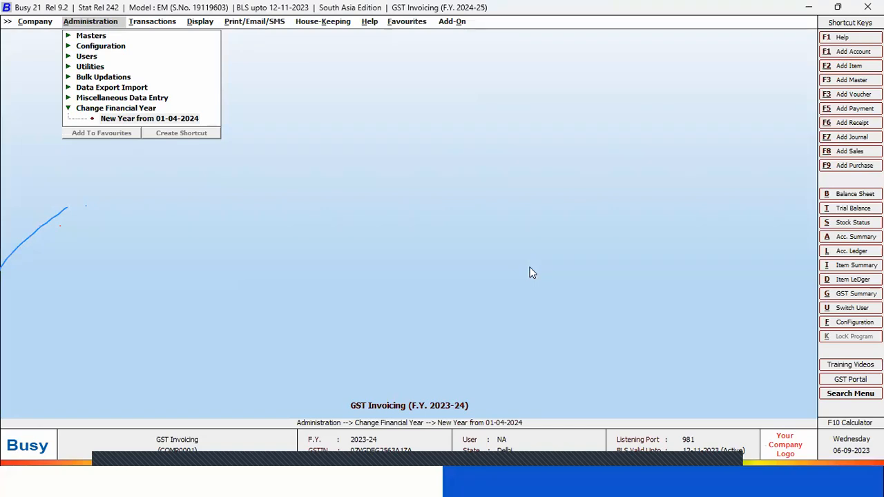
Close the company, and reopen GST Invoicing from the company list in F.Y. 2024-25
left_click(39, 25)
key("Return")
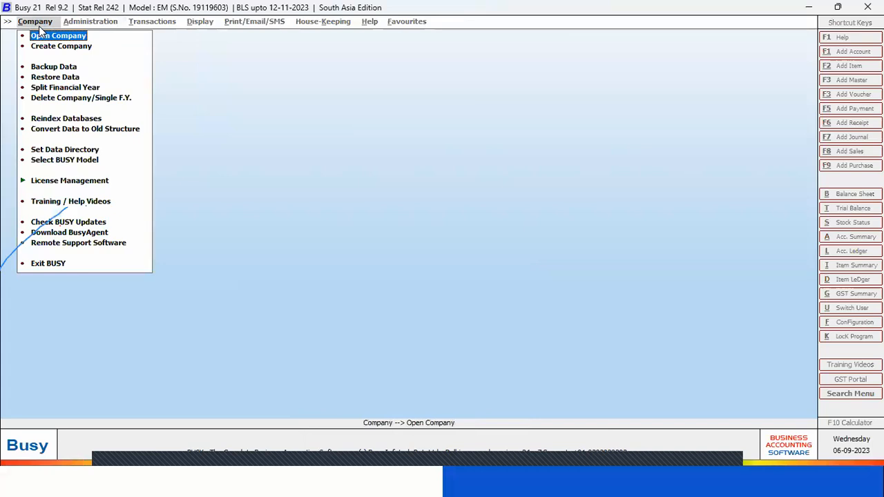
key("Return")
left_click(340, 115)
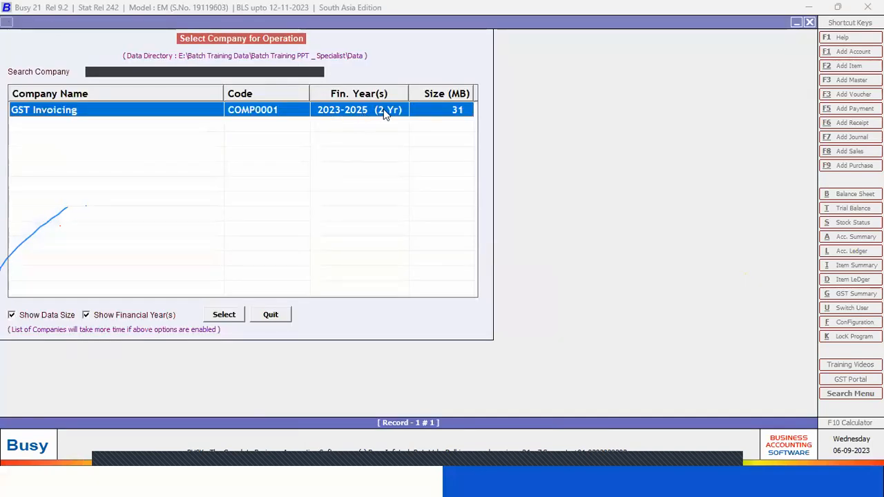
double_click(269, 112)
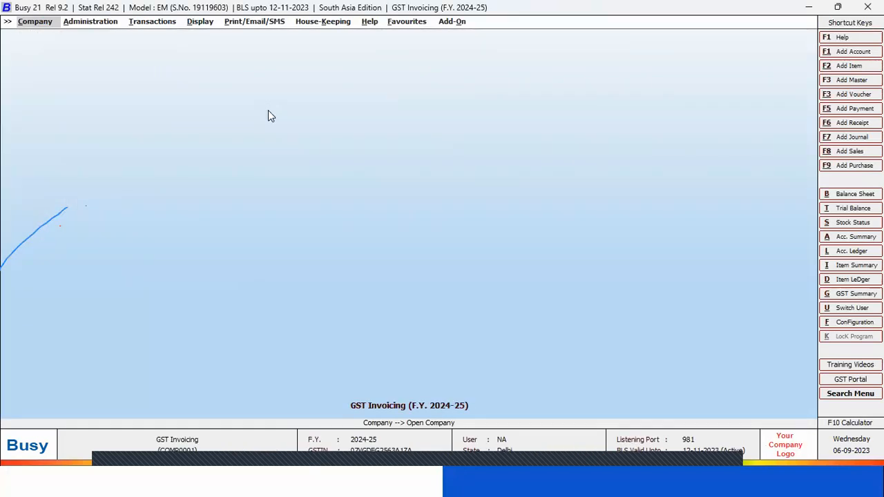
Review the options under Change Financial Year for switching to another year
key("Right")
key("Up")
key("Right")
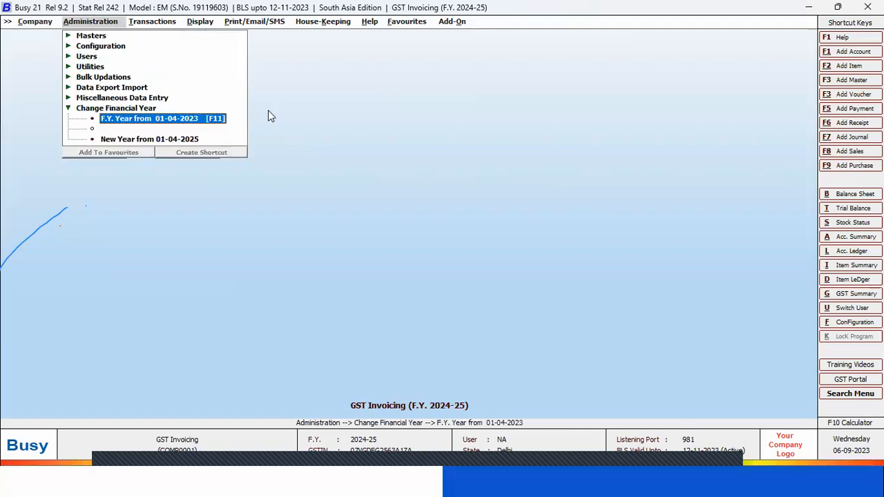
key("Down")
key("Up")
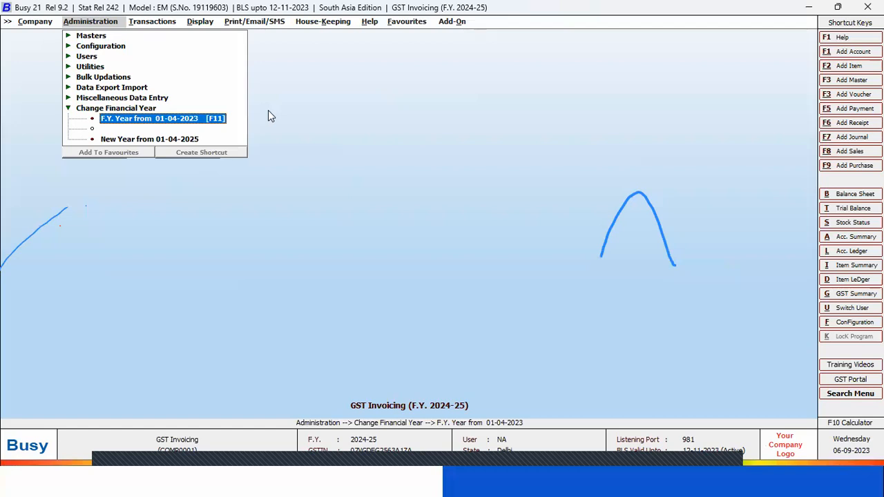
Switch to the PowerPoint slide show, advance it to the BNS App slide, and return to Busy
key("alt+Tab")
key("alt+Tab")
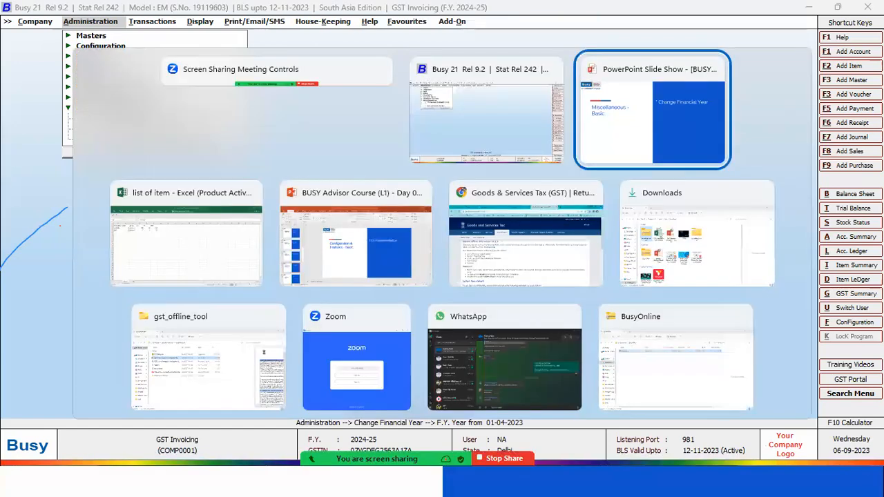
left_click(404, 184)
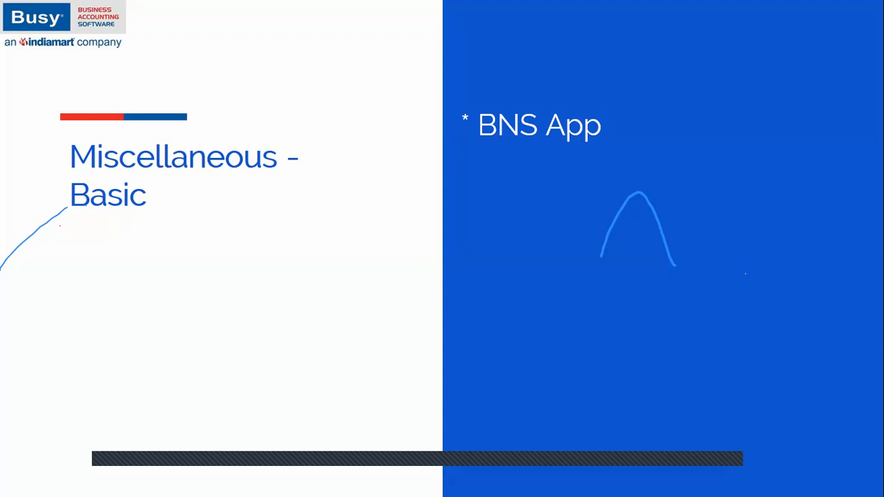
key("alt+Tab")
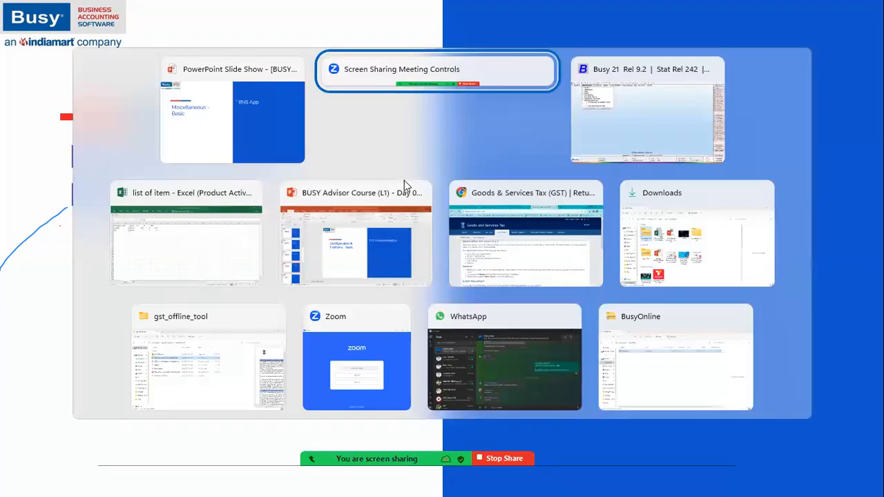
key("alt+Tab")
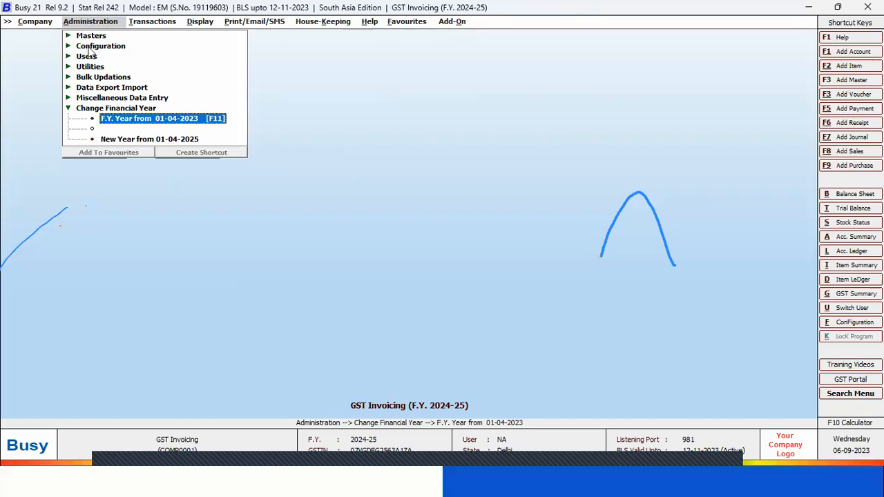
In the General section of Features / Options, enable the BUSY Data Exchange Platform (BDEP) and open its configuration
left_click(91, 46)
left_click(124, 47)
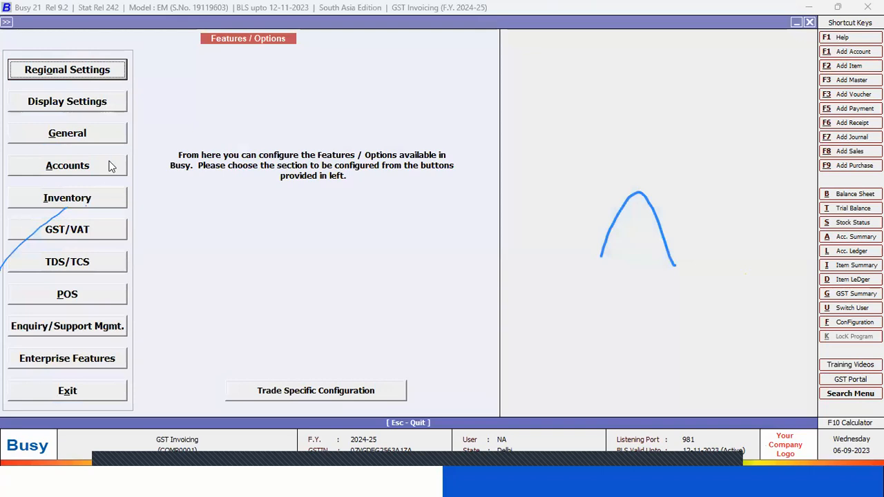
left_click(85, 136)
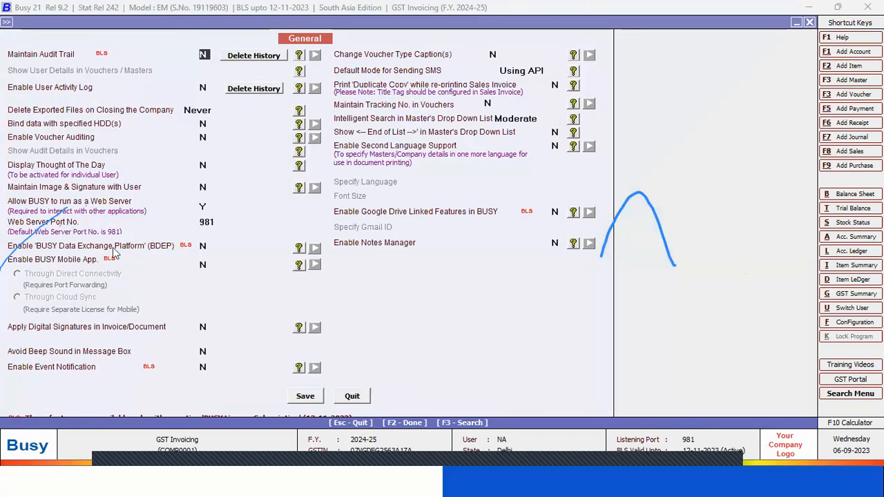
left_click(203, 246)
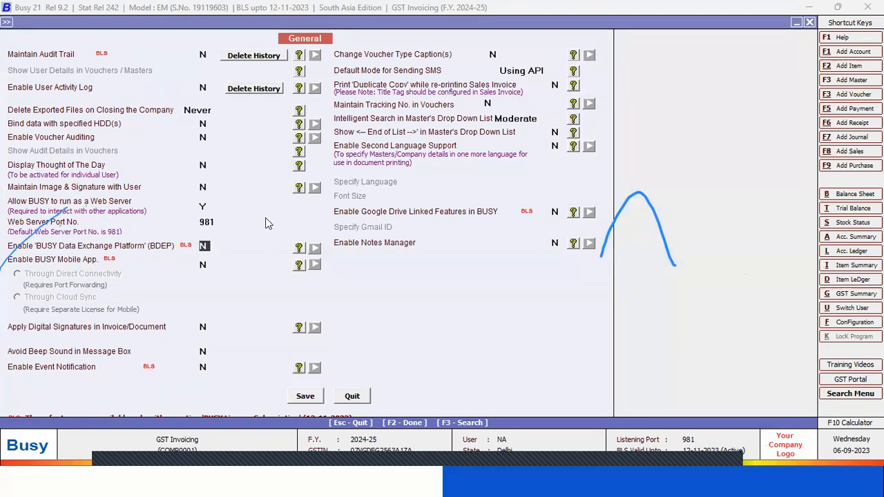
key("y")
key("Return")
key("Return")
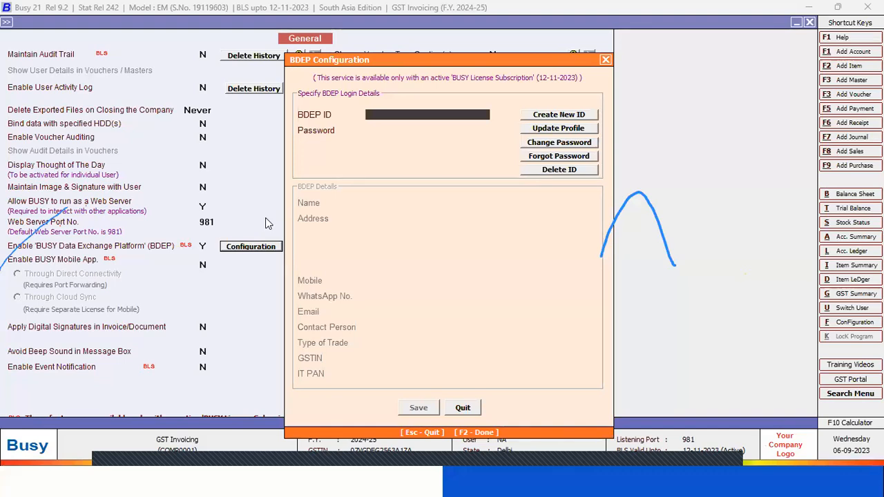
Quit the BDEP configuration without entering login details, and exit Features / Options without saving
key("Return")
key("Return")
key("Escape")
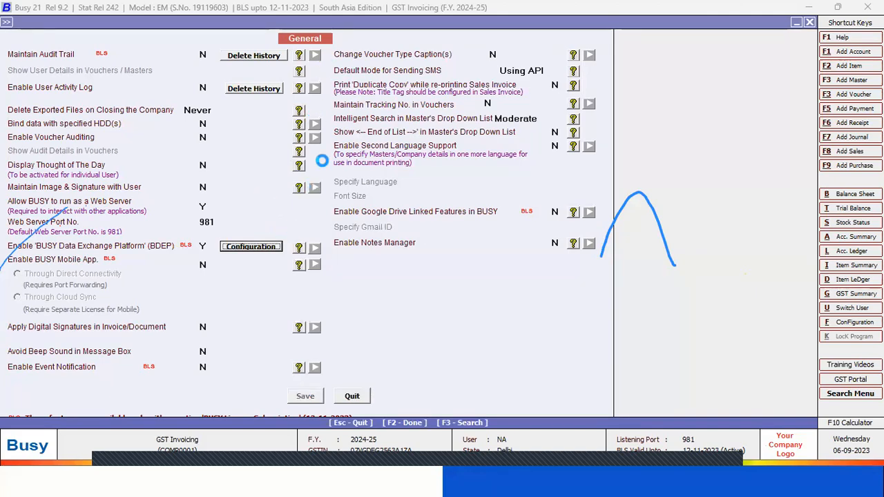
key("Escape")
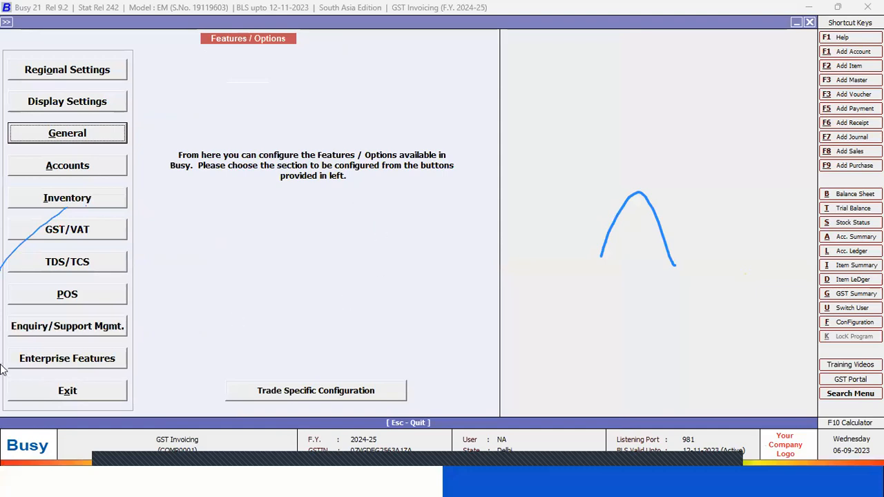
left_click(67, 390)
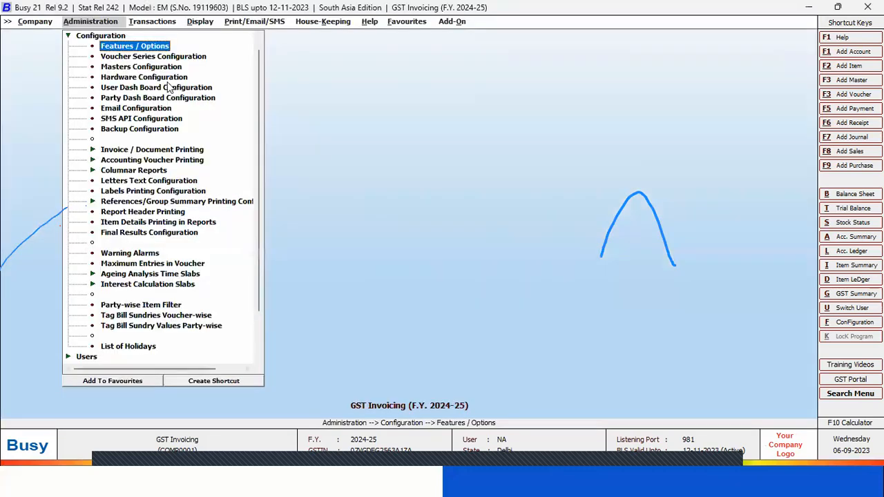
View the voucher configuration of the Main sales series in Voucher Series Configuration, and close it without changes
key("Down")
key("Return")
key("Return")
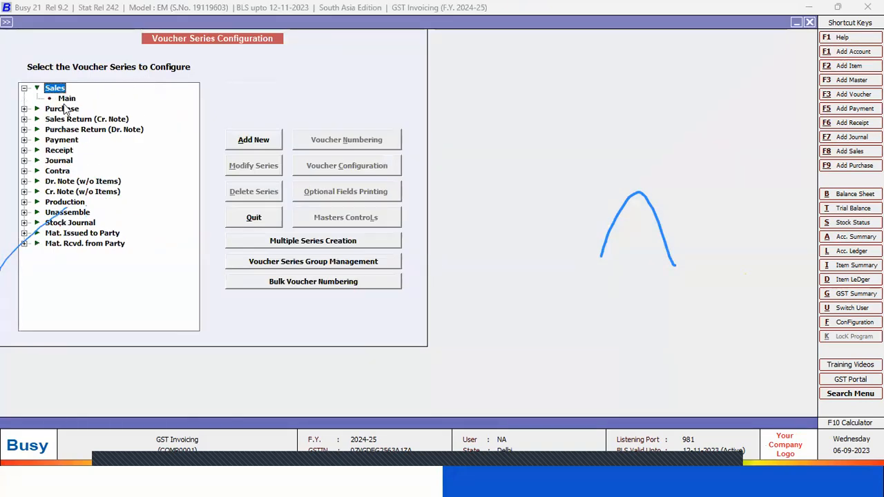
key("Down")
left_click(318, 166)
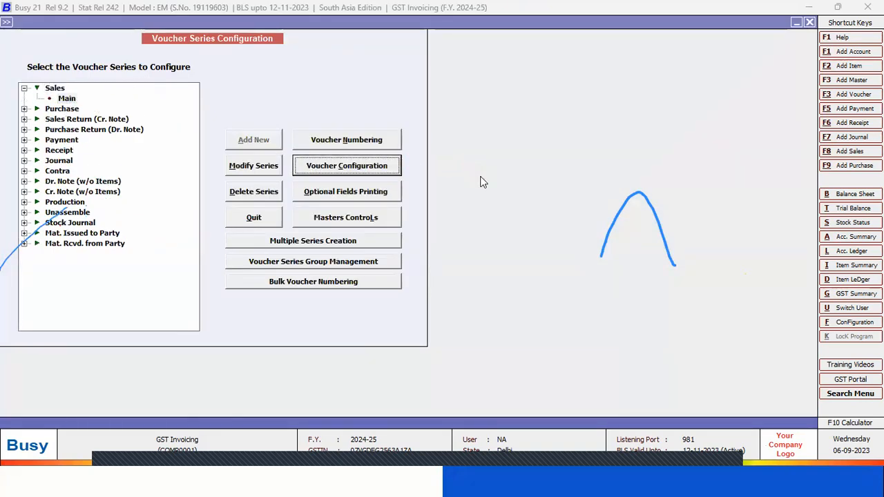
key("Escape")
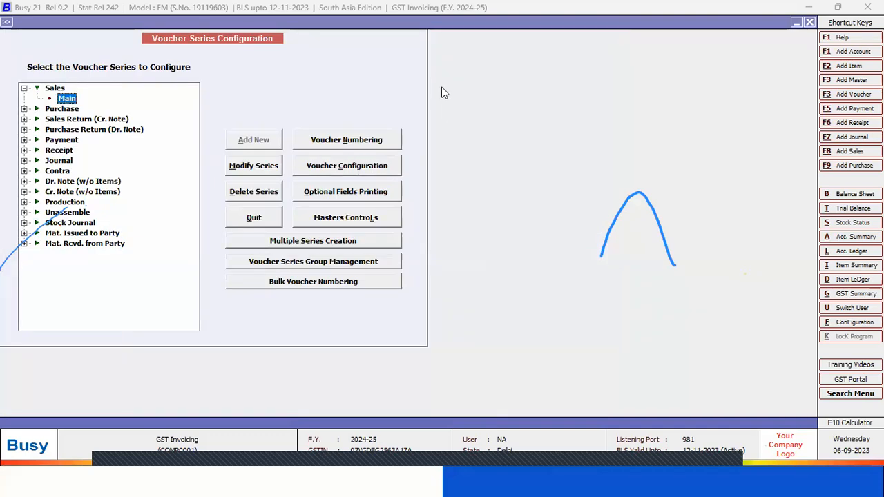
key("Escape")
Open the prompt for selecting a sales voucher to modify, and close it without choosing a voucher
key("Right")
key("Return")
key("Down")
key("Return")
key("Return")
key("Return")
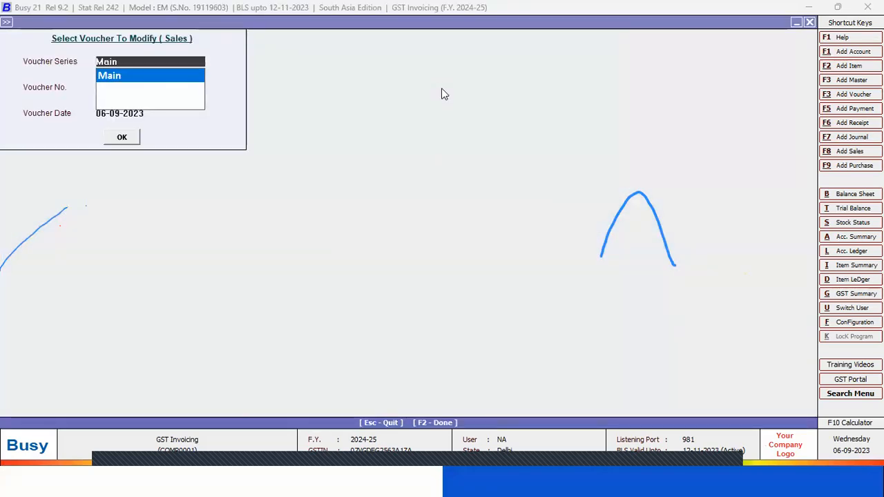
key("Escape")
key("Left")
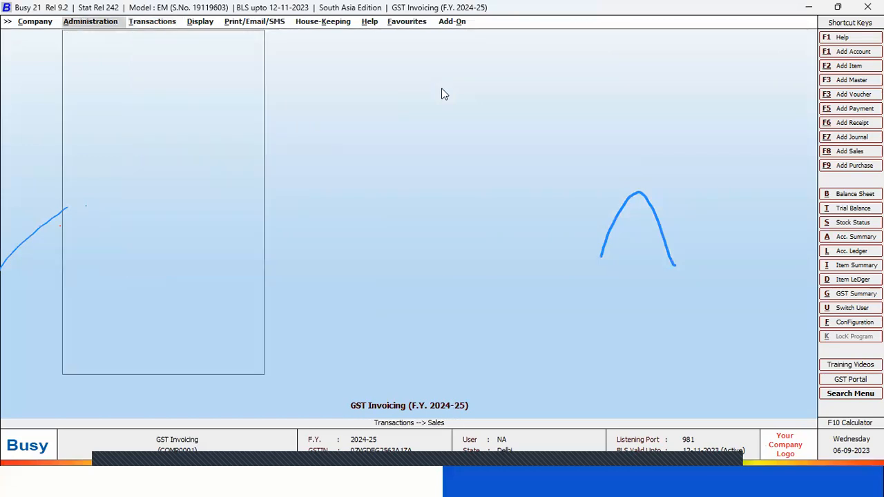
key("Up")
key("Right")
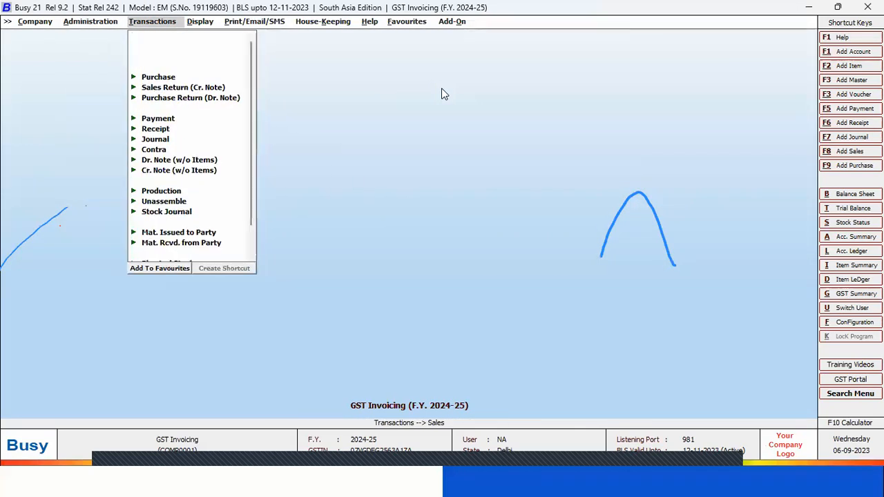
Start a Main series sales voucher dated 01-04-2024 with sale type Central-12% for the party Busy Infotech Pvt. Ltd
key("Return")
key("Return")
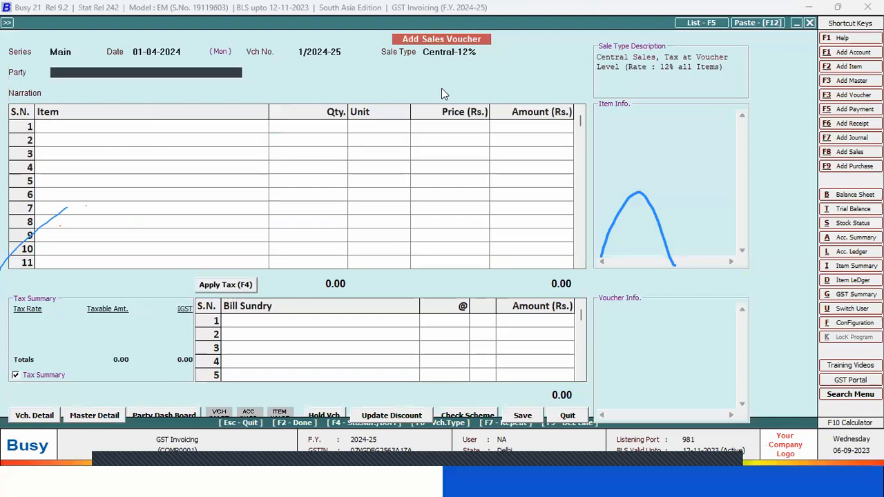
key("Return")
key("Left")
Enter the item Hummer in the first row with quantity 1 Pcs. at a price of Rs. 100
key("Return")
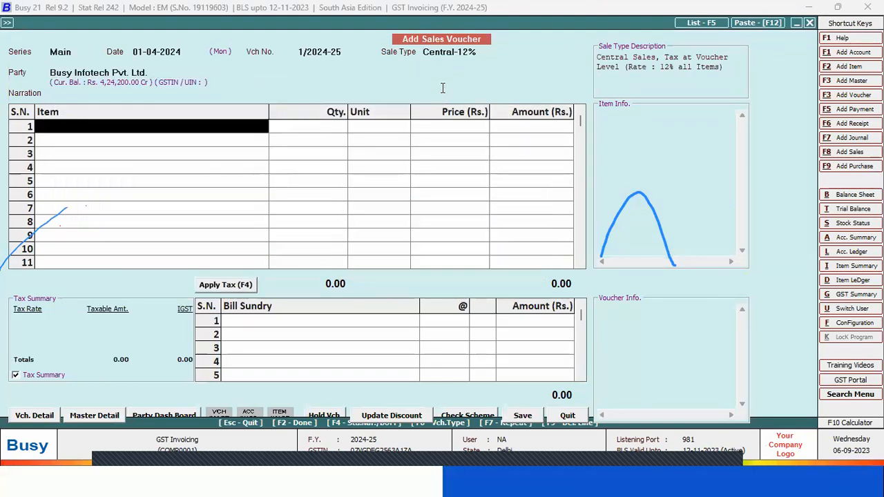
type("h")
key("Return")
type("1")
Apply 12% IGST to the sales voucher and save it with AA Transport in the transport details
key("Return")
key("Return")
key("Return")
key("Return")
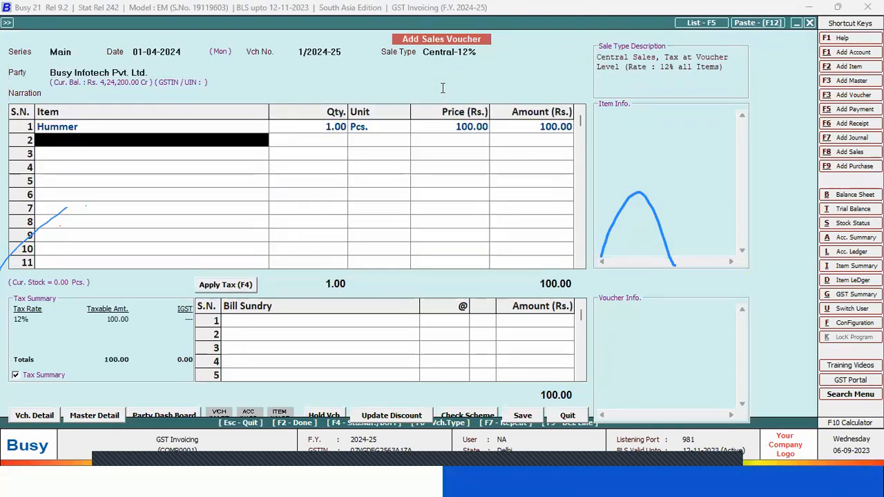
key("Return")
key("F4")
key("F2")
key("Return")
key("F2")
key("Left")
key("Return")
key("F2")
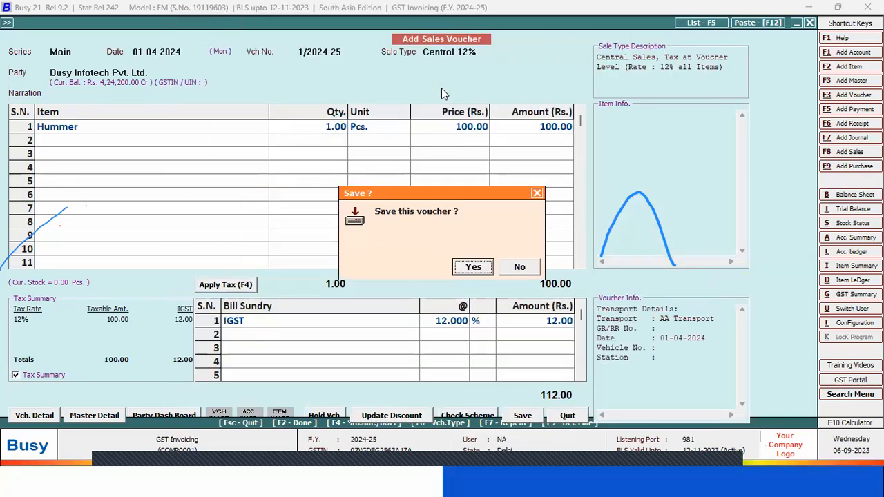
key("Return")
key("Return")
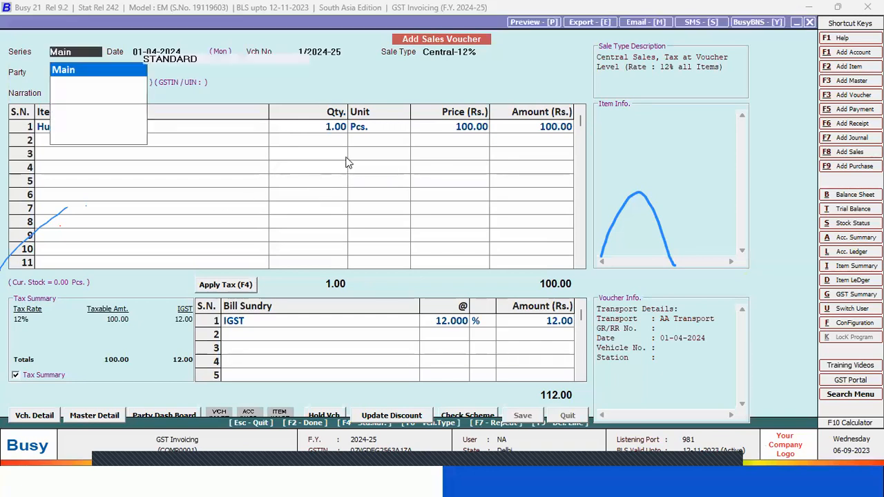
View the BusyBNS notification details for the invoice in STANDARD format, and quit without sending or printing
key("Return")
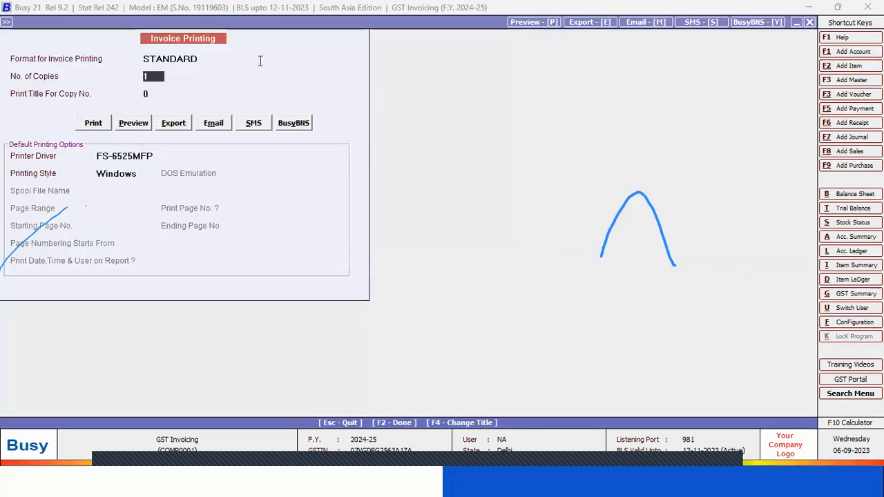
left_click(293, 124)
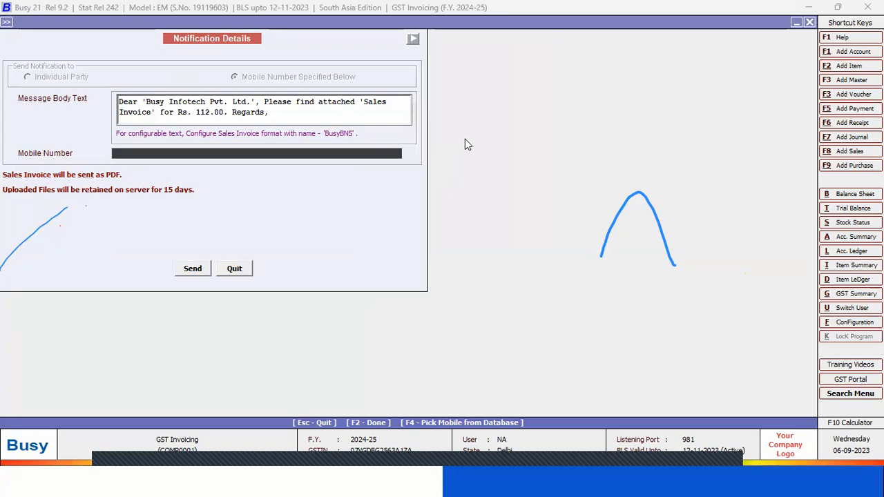
key("Escape")
key("Escape")
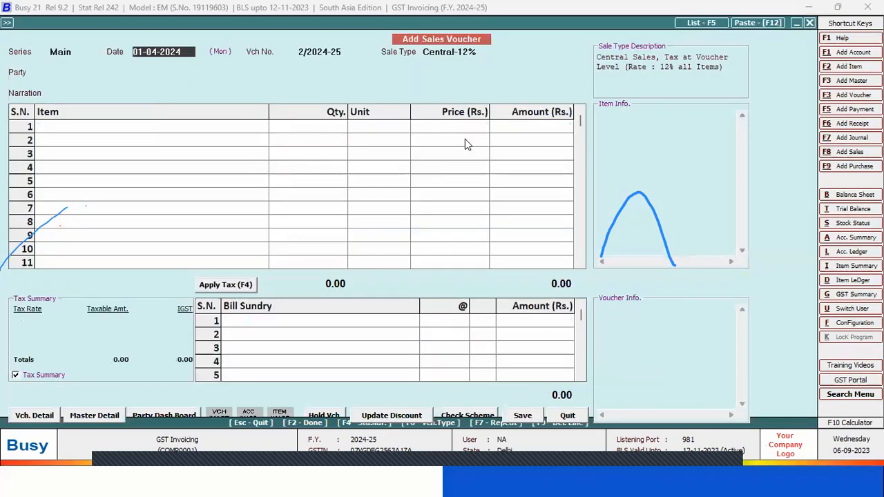
Switch to the slide presentation and advance to the Further Queries slide
key("alt+Tab")
key("Right")
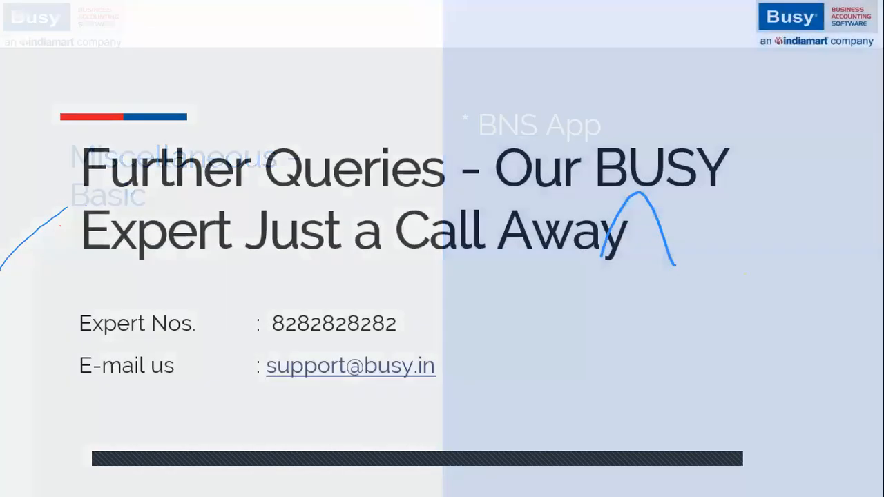